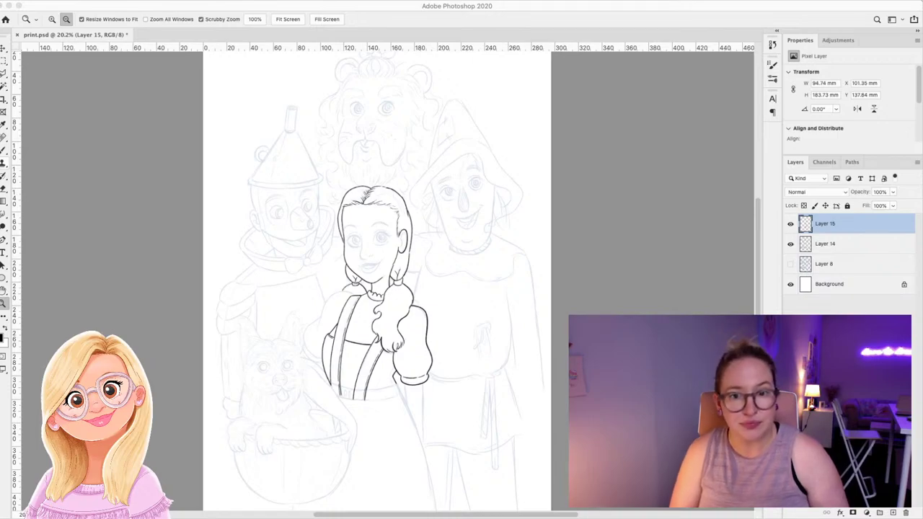
Ink the inner fold details of the girl's ear with a fine brush on Layer 15.
{"action": "key", "text": "super+Tab"}
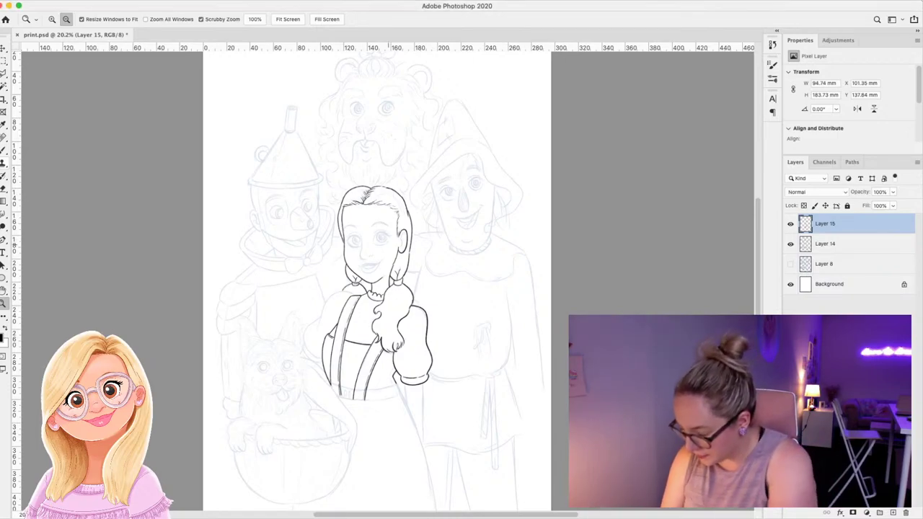
{"action": "left_click_drag", "start_coordinate": [388, 247], "coordinate": [440, 250]}
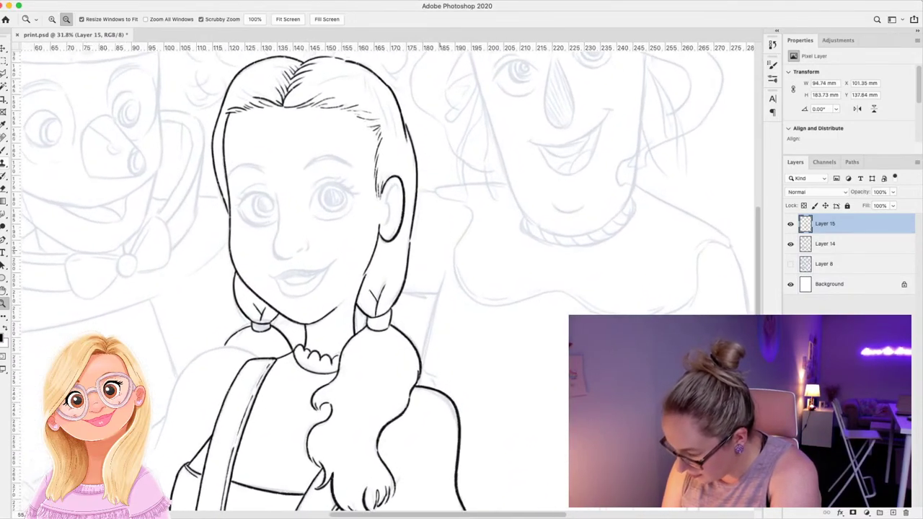
{"action": "scroll", "coordinate": [554, 302], "scroll_direction": "up", "scroll_amount": 1}
{"action": "key", "text": "b"}
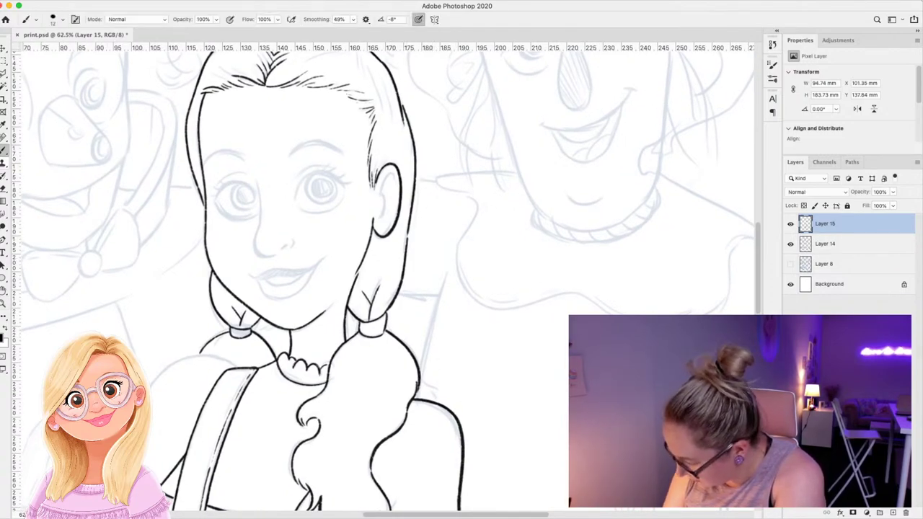
{"action": "scroll", "coordinate": [401, 281], "scroll_direction": "down", "scroll_amount": 10}
{"action": "scroll", "coordinate": [401, 281], "scroll_direction": "up", "scroll_amount": 10}
{"action": "scroll", "coordinate": [425, 282], "scroll_direction": "down", "scroll_amount": 2}
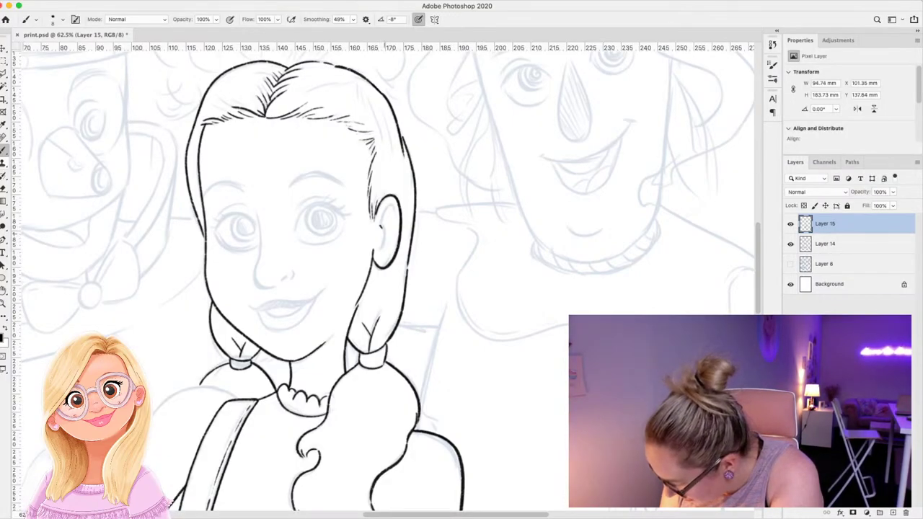
{"action": "mouse_move", "coordinate": [384, 232]}
{"action": "left_mouse_down"}
{"action": "mouse_move", "coordinate": [379, 242]}
{"action": "mouse_move", "coordinate": [384, 210]}
{"action": "mouse_move", "coordinate": [395, 209]}
{"action": "mouse_move", "coordinate": [397, 224]}
{"action": "left_mouse_up"}
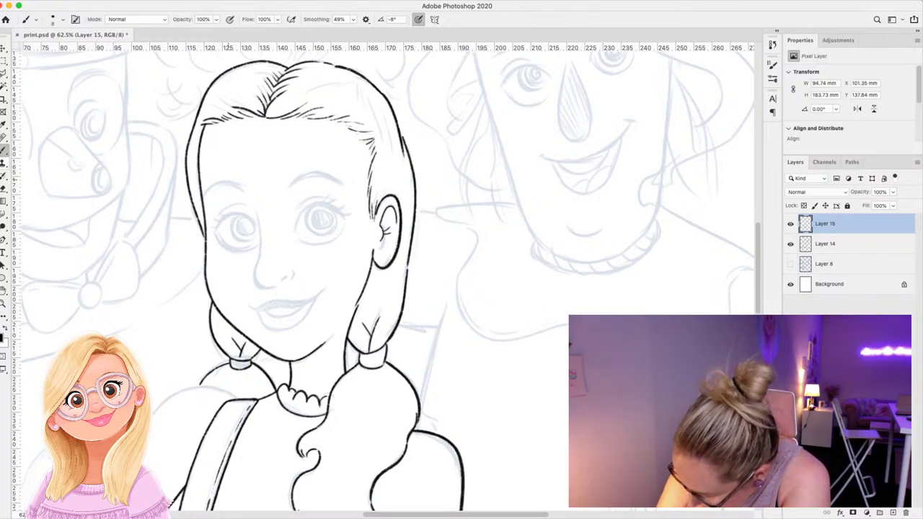
Draw fine hair strands across the girl's crown, behind her ear and above the hair tie of the nearer pigtail.
{"action": "mouse_move", "coordinate": [300, 95]}
{"action": "left_mouse_down"}
{"action": "mouse_move", "coordinate": [330, 87]}
{"action": "mouse_move", "coordinate": [363, 99]}
{"action": "mouse_move", "coordinate": [390, 152]}
{"action": "mouse_move", "coordinate": [387, 201]}
{"action": "left_mouse_up"}
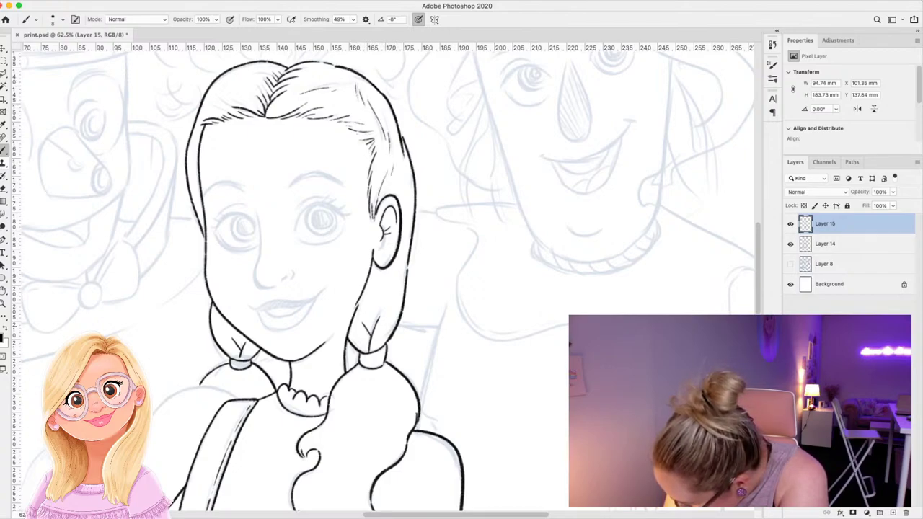
{"action": "mouse_move", "coordinate": [350, 329]}
{"action": "left_mouse_down"}
{"action": "mouse_move", "coordinate": [360, 344]}
{"action": "mouse_move", "coordinate": [396, 301]}
{"action": "mouse_move", "coordinate": [376, 299]}
{"action": "mouse_move", "coordinate": [374, 312]}
{"action": "left_mouse_up"}
{"action": "left_click_drag", "start_coordinate": [386, 276], "coordinate": [385, 294]}
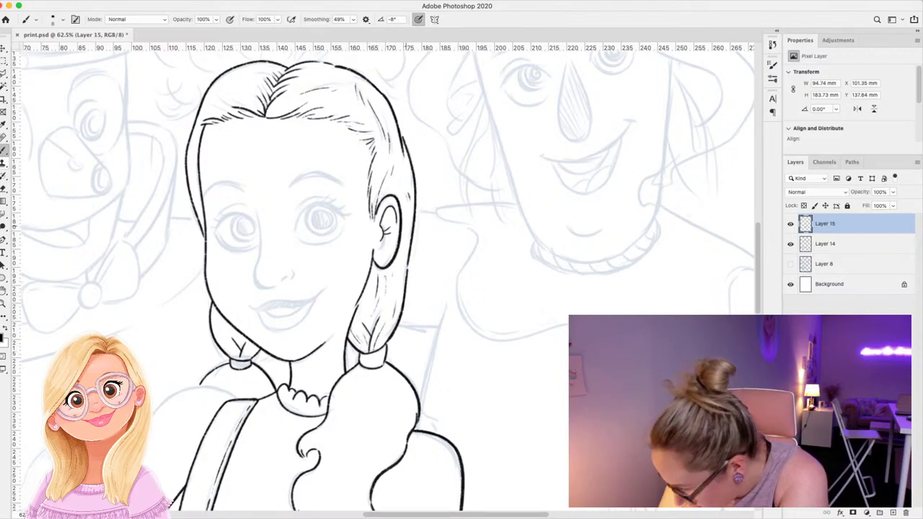
{"action": "left_click_drag", "start_coordinate": [239, 98], "coordinate": [225, 94]}
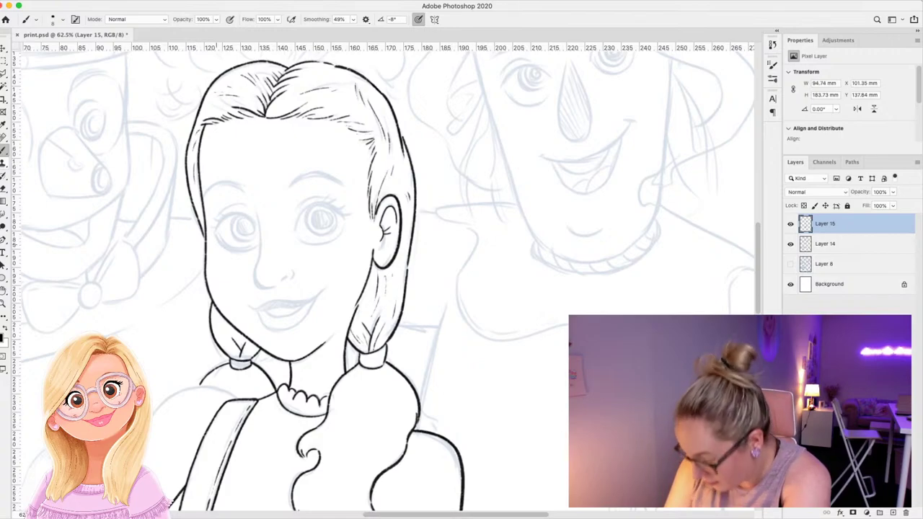
Draw flowing strands down the long wavy pigtail and short strands above and below the hair tie of the other pigtail.
{"action": "scroll", "coordinate": [382, 282], "scroll_direction": "down", "scroll_amount": 6}
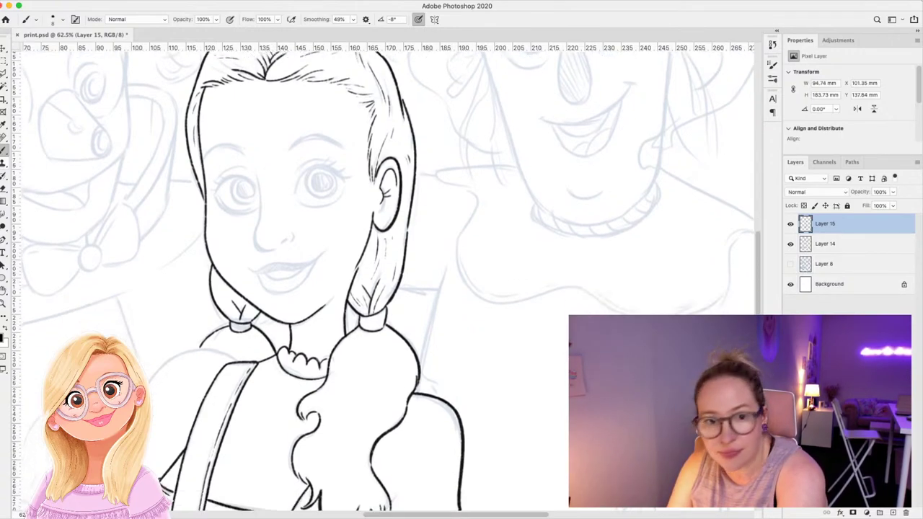
{"action": "scroll", "coordinate": [374, 281], "scroll_direction": "down", "scroll_amount": 1}
{"action": "scroll", "coordinate": [375, 281], "scroll_direction": "up", "scroll_amount": 3}
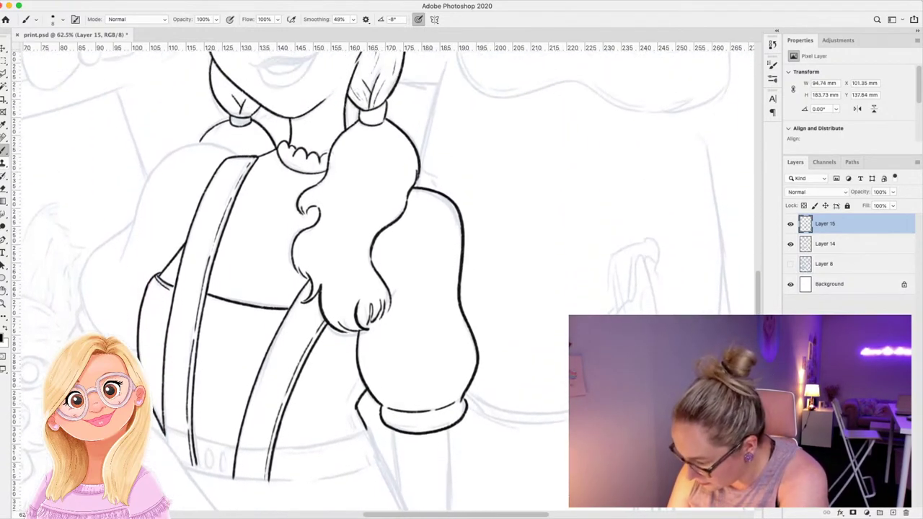
{"action": "mouse_move", "coordinate": [363, 174]}
{"action": "left_mouse_down"}
{"action": "mouse_move", "coordinate": [341, 203]}
{"action": "mouse_move", "coordinate": [339, 230]}
{"action": "mouse_move", "coordinate": [320, 242]}
{"action": "mouse_move", "coordinate": [327, 251]}
{"action": "mouse_move", "coordinate": [313, 306]}
{"action": "mouse_move", "coordinate": [337, 362]}
{"action": "mouse_move", "coordinate": [369, 196]}
{"action": "mouse_move", "coordinate": [356, 225]}
{"action": "mouse_move", "coordinate": [362, 267]}
{"action": "left_mouse_up"}
{"action": "mouse_move", "coordinate": [382, 180]}
{"action": "left_mouse_down"}
{"action": "mouse_move", "coordinate": [399, 227]}
{"action": "mouse_move", "coordinate": [392, 241]}
{"action": "left_mouse_up"}
{"action": "left_click_drag", "start_coordinate": [365, 274], "coordinate": [351, 323]}
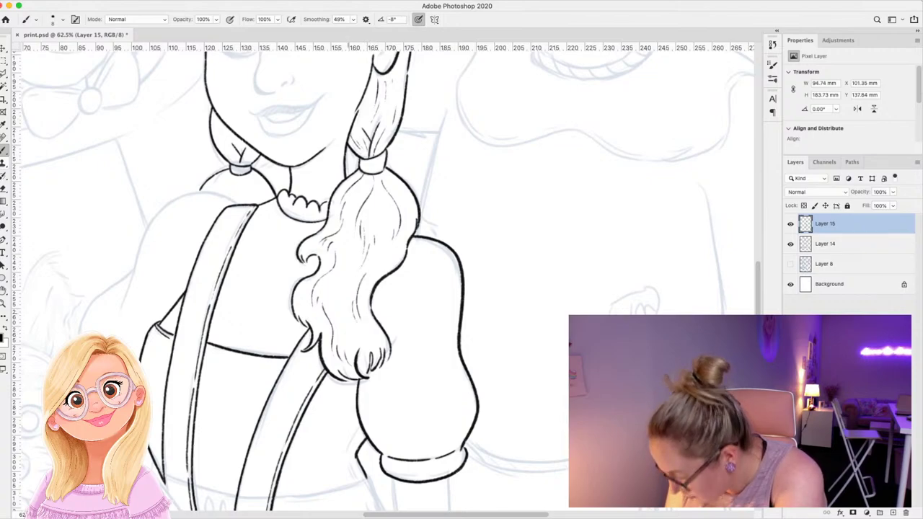
{"action": "left_click_drag", "start_coordinate": [348, 273], "coordinate": [340, 291]}
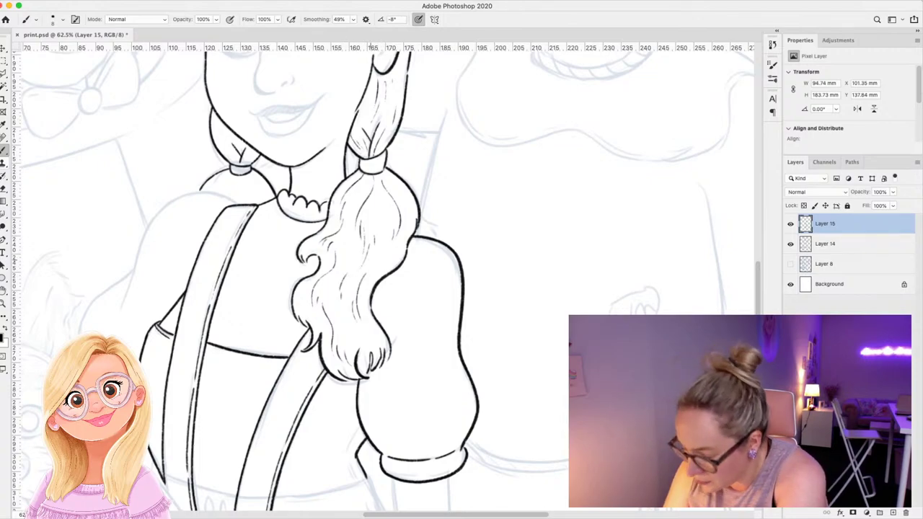
{"action": "left_click_drag", "start_coordinate": [217, 118], "coordinate": [226, 146]}
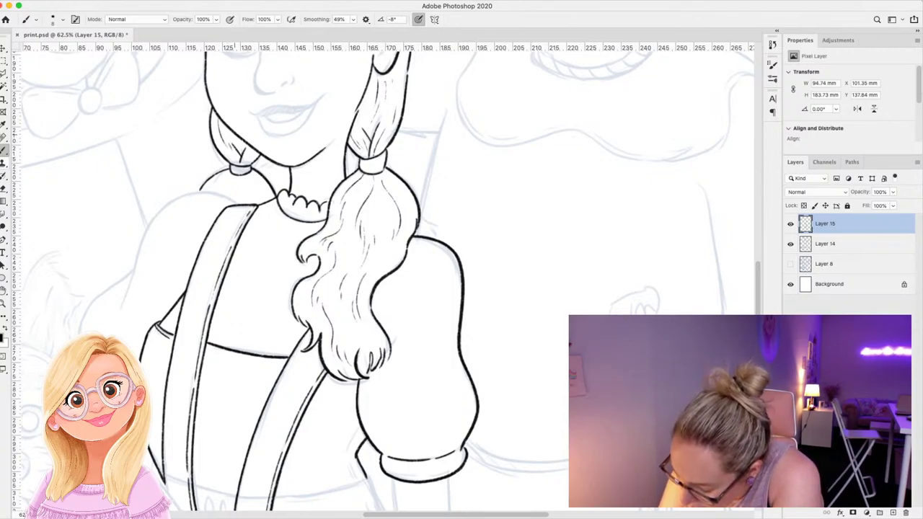
{"action": "mouse_move", "coordinate": [230, 174]}
{"action": "left_mouse_down"}
{"action": "mouse_move", "coordinate": [204, 189]}
{"action": "mouse_move", "coordinate": [244, 179]}
{"action": "mouse_move", "coordinate": [241, 206]}
{"action": "mouse_move", "coordinate": [257, 187]}
{"action": "left_mouse_up"}
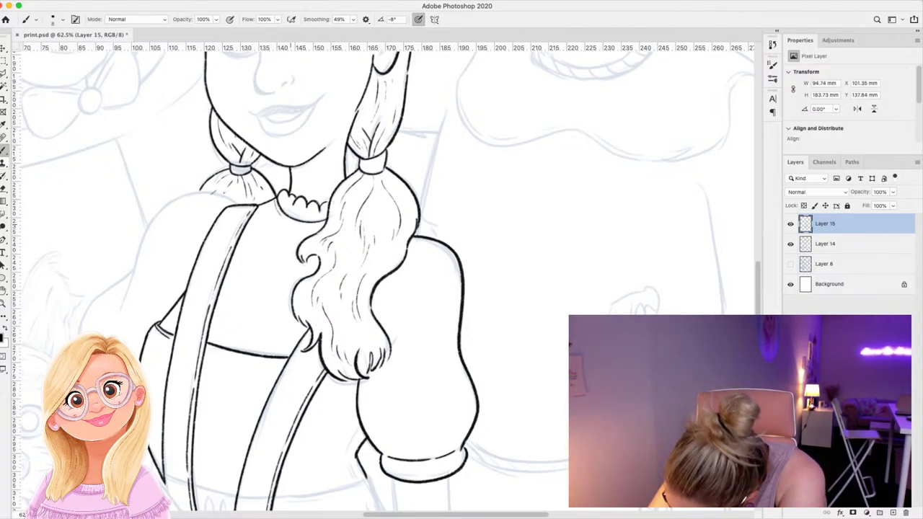
Ink a curved seam line beneath the ruffled collar and a detail line along the finished puffed sleeve's cuff.
{"action": "left_click_drag", "start_coordinate": [287, 219], "coordinate": [320, 227]}
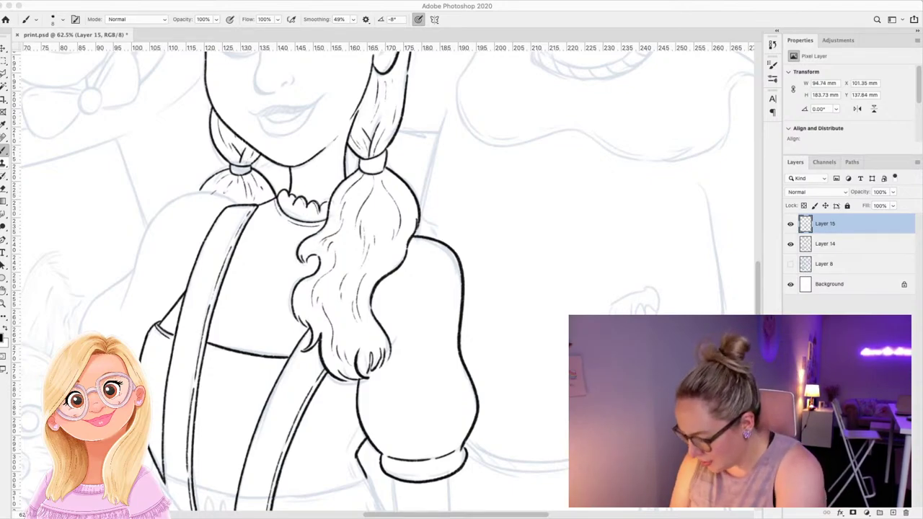
{"action": "scroll", "coordinate": [383, 281], "scroll_direction": "down", "scroll_amount": 3}
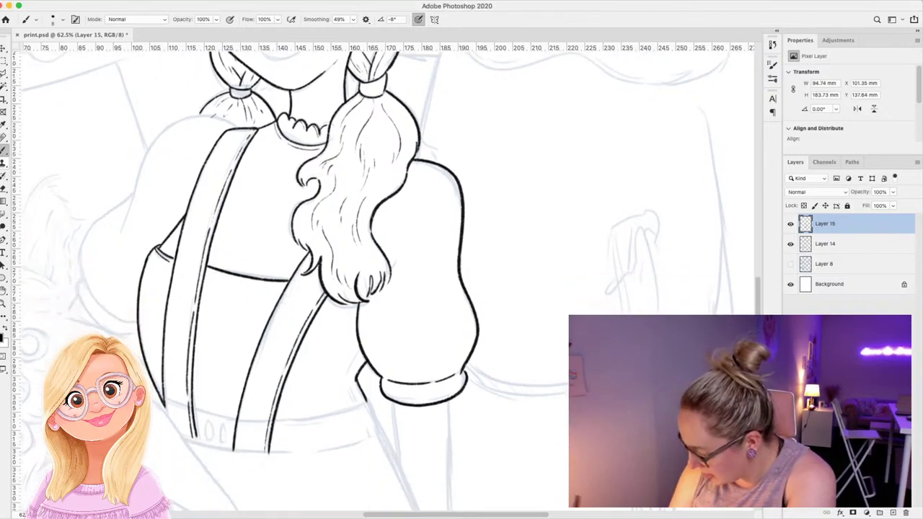
{"action": "mouse_move", "coordinate": [383, 379]}
{"action": "left_mouse_down"}
{"action": "mouse_move", "coordinate": [424, 388]}
{"action": "mouse_move", "coordinate": [461, 376]}
{"action": "left_mouse_up"}
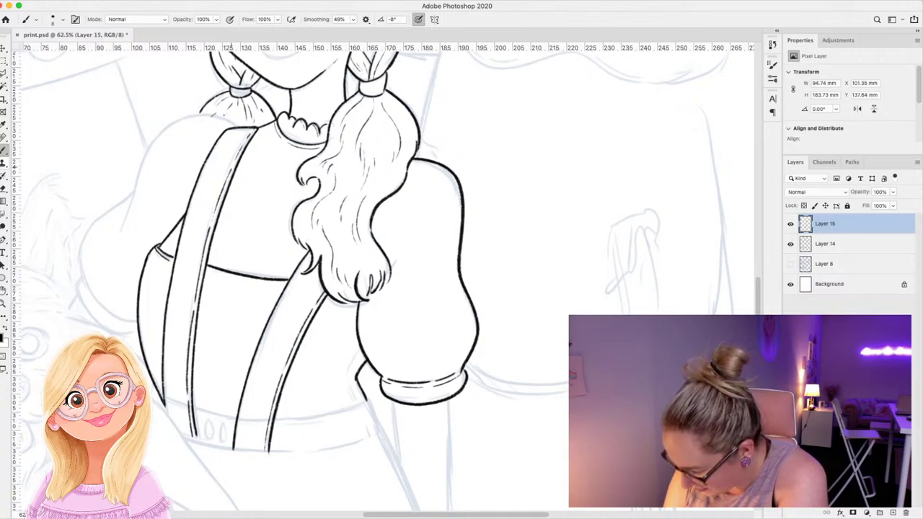
Set the brush size to 12 and outline the missing puffed sleeve with its cuff over the sketch.
{"action": "key", "text": "bracketright"}
{"action": "key", "text": "bracketright"}
{"action": "key", "text": "bracketright"}
{"action": "key", "text": "bracketright"}
{"action": "key", "text": "bracketleft"}
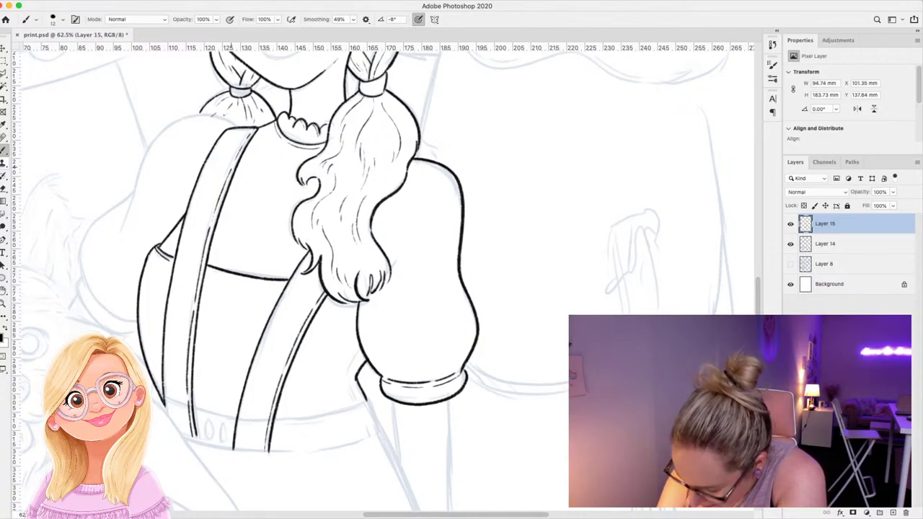
{"action": "mouse_move", "coordinate": [119, 229]}
{"action": "left_mouse_down"}
{"action": "mouse_move", "coordinate": [163, 133]}
{"action": "mouse_move", "coordinate": [206, 114]}
{"action": "mouse_move", "coordinate": [235, 127]}
{"action": "left_mouse_up"}
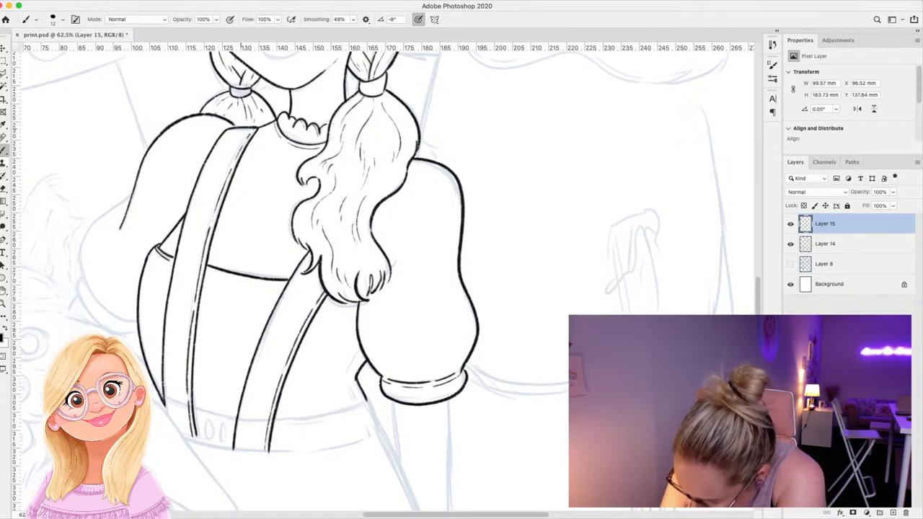
{"action": "mouse_move", "coordinate": [132, 192]}
{"action": "left_mouse_down"}
{"action": "mouse_move", "coordinate": [85, 238]}
{"action": "mouse_move", "coordinate": [87, 289]}
{"action": "mouse_move", "coordinate": [135, 321]}
{"action": "left_mouse_up"}
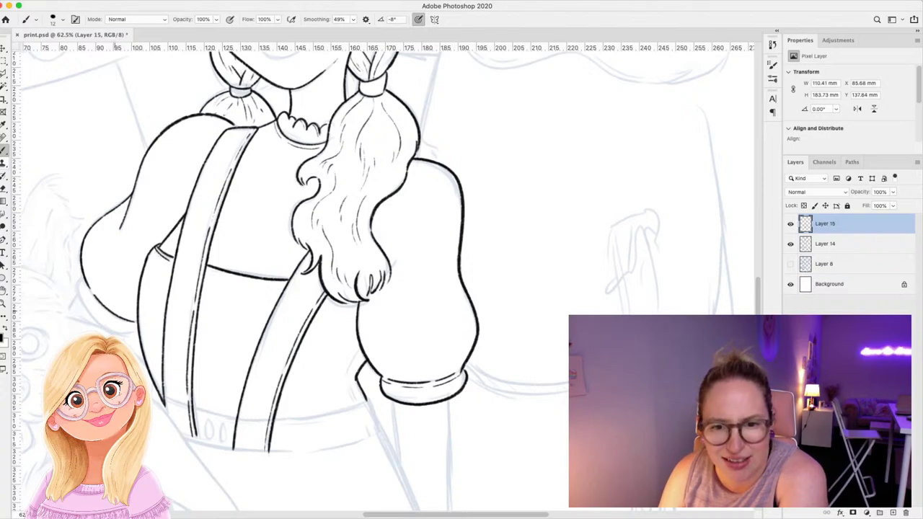
{"action": "mouse_move", "coordinate": [81, 276]}
{"action": "left_mouse_down"}
{"action": "mouse_move", "coordinate": [91, 315]}
{"action": "mouse_move", "coordinate": [138, 333]}
{"action": "left_mouse_up"}
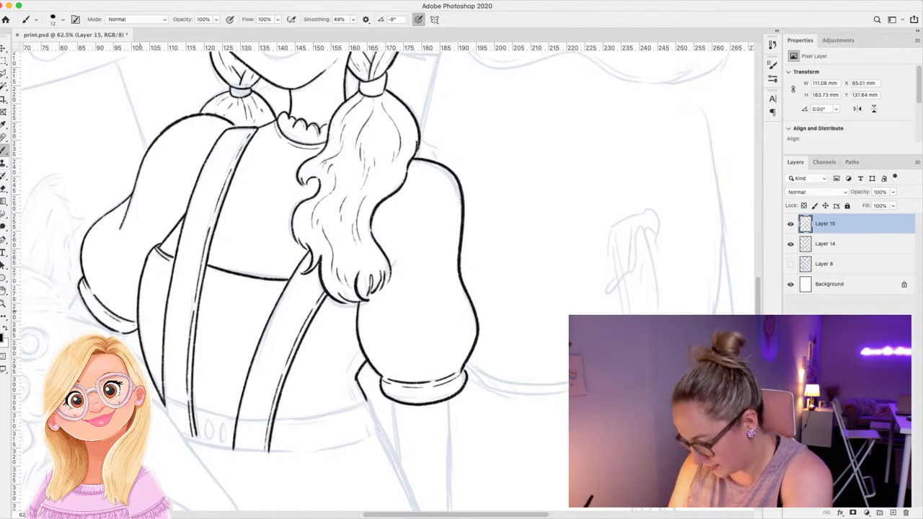
Ink the girl's nose from the bridge to the tip and add the nostril with a thinner brush.
{"action": "scroll", "coordinate": [288, 282], "scroll_direction": "up", "scroll_amount": 3}
{"action": "scroll", "coordinate": [382, 281], "scroll_direction": "up", "scroll_amount": 5}
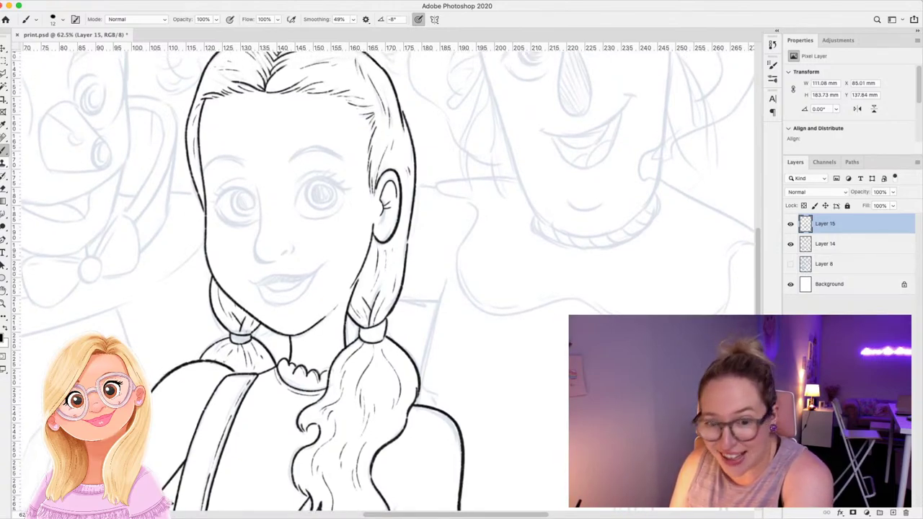
{"action": "scroll", "coordinate": [383, 281], "scroll_direction": "up", "scroll_amount": 2}
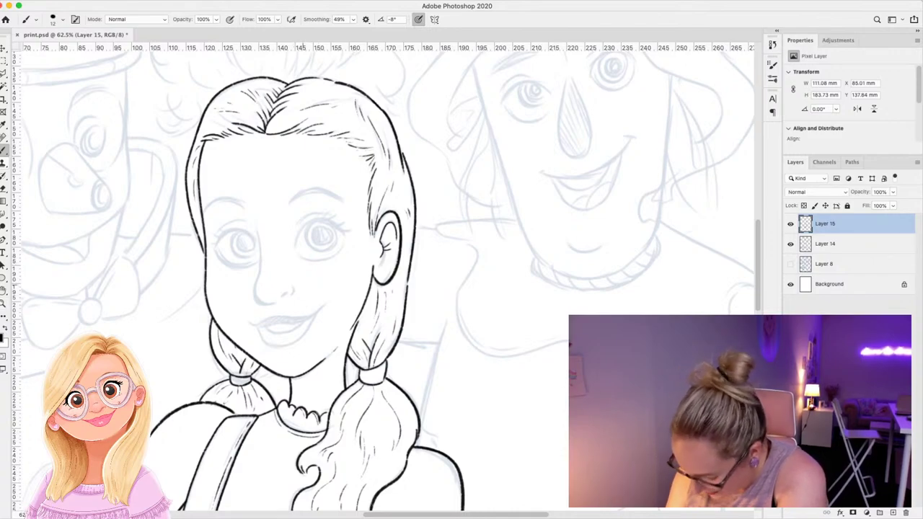
{"action": "key", "text": "z"}
{"action": "left_click_drag", "start_coordinate": [312, 282], "coordinate": [335, 281]}
{"action": "key", "text": "b"}
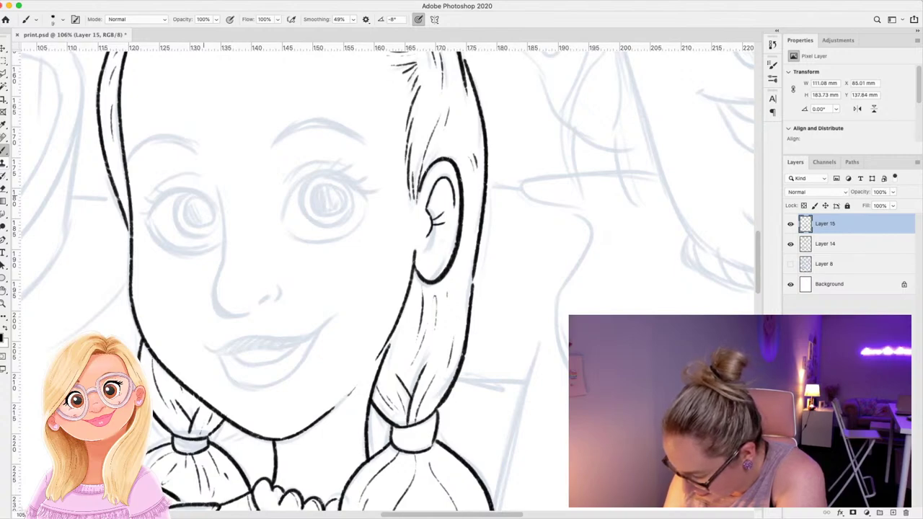
{"action": "mouse_move", "coordinate": [217, 185]}
{"action": "left_mouse_down"}
{"action": "mouse_move", "coordinate": [228, 238]}
{"action": "mouse_move", "coordinate": [215, 311]}
{"action": "mouse_move", "coordinate": [244, 315]}
{"action": "mouse_move", "coordinate": [282, 292]}
{"action": "mouse_move", "coordinate": [274, 300]}
{"action": "left_mouse_up"}
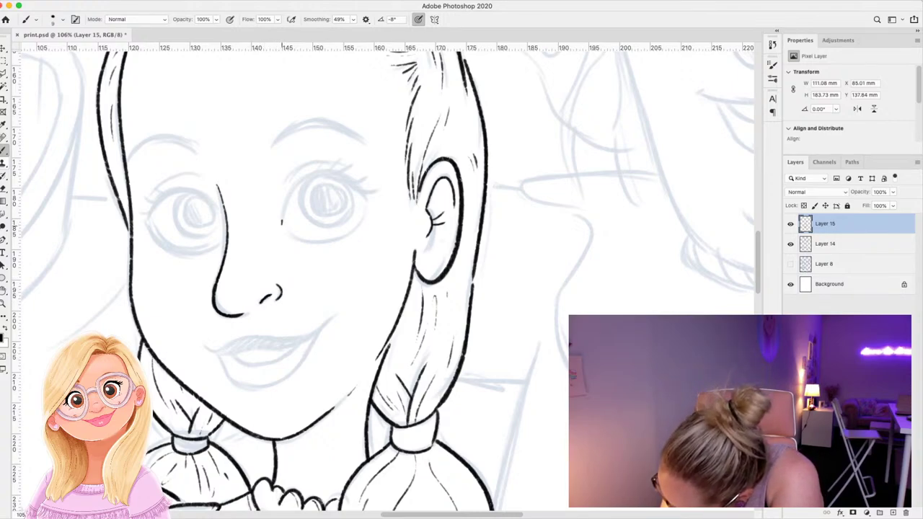
Ink the eye nearer the ear with a thick upper lash line, a thin lower lid and an eyelid crease.
{"action": "mouse_move", "coordinate": [282, 223]}
{"action": "left_mouse_down"}
{"action": "mouse_move", "coordinate": [305, 177]}
{"action": "mouse_move", "coordinate": [336, 174]}
{"action": "mouse_move", "coordinate": [372, 198]}
{"action": "left_mouse_up"}
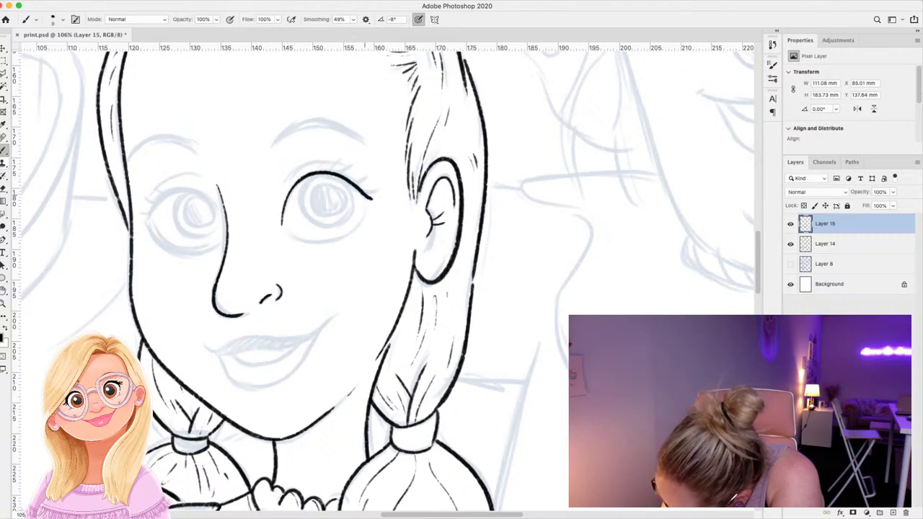
{"action": "mouse_move", "coordinate": [282, 223]}
{"action": "left_mouse_down"}
{"action": "mouse_move", "coordinate": [297, 180]}
{"action": "mouse_move", "coordinate": [321, 170]}
{"action": "mouse_move", "coordinate": [375, 198]}
{"action": "left_mouse_up"}
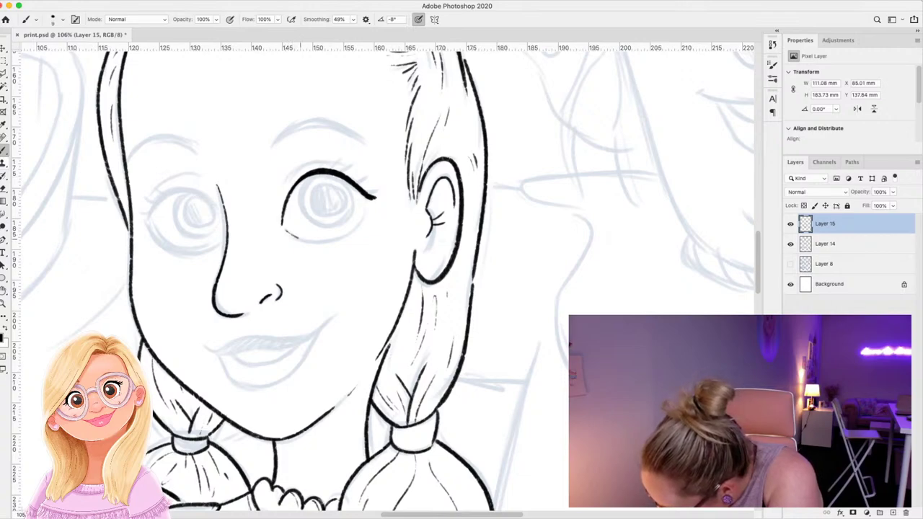
{"action": "mouse_move", "coordinate": [297, 238]}
{"action": "left_mouse_down"}
{"action": "mouse_move", "coordinate": [330, 243]}
{"action": "mouse_move", "coordinate": [365, 208]}
{"action": "left_mouse_up"}
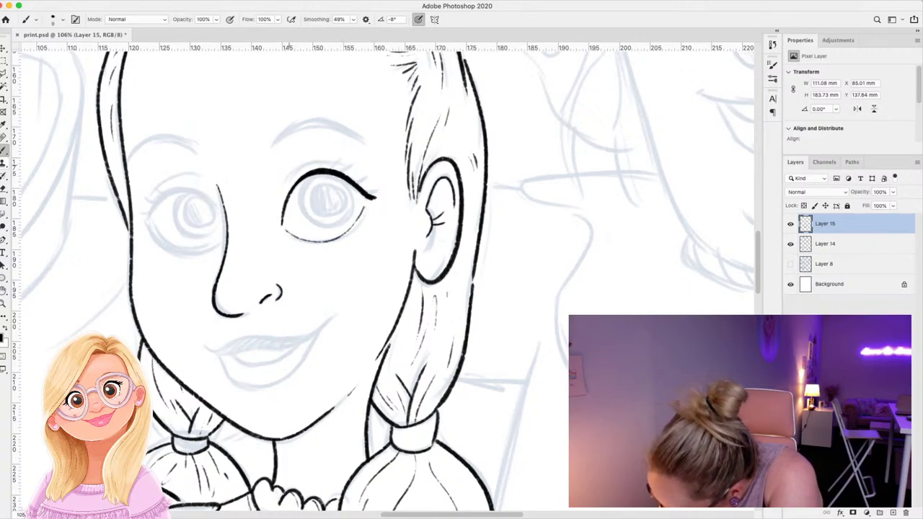
{"action": "left_click_drag", "start_coordinate": [282, 189], "coordinate": [323, 161]}
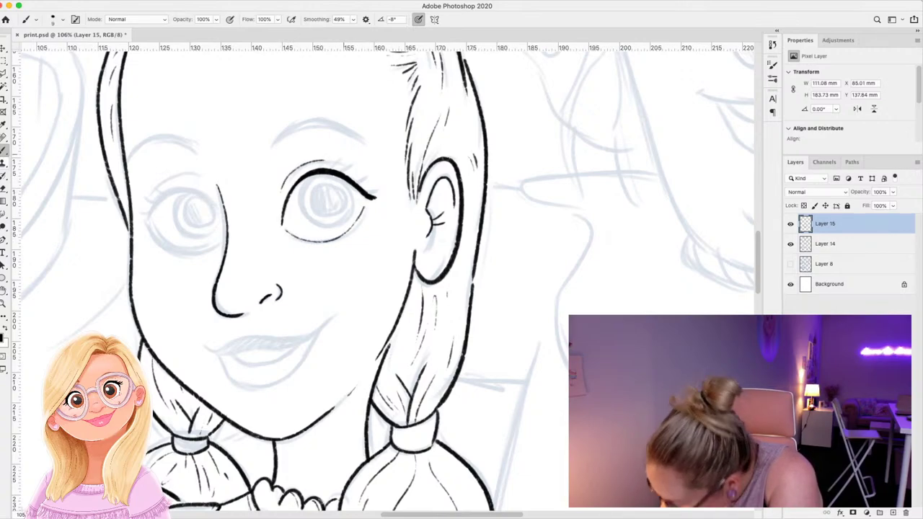
{"action": "key", "text": "super+z"}
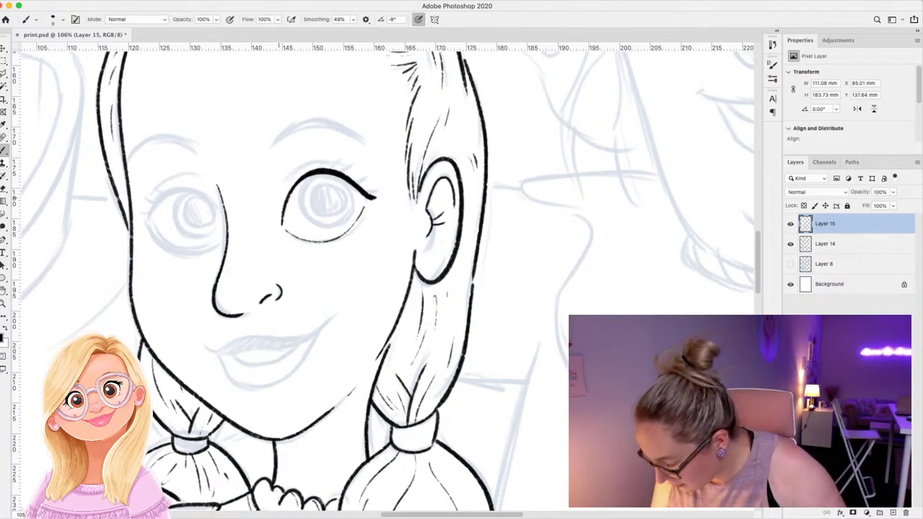
{"action": "mouse_move", "coordinate": [281, 195]}
{"action": "left_mouse_down"}
{"action": "mouse_move", "coordinate": [287, 176]}
{"action": "mouse_move", "coordinate": [314, 157]}
{"action": "mouse_move", "coordinate": [348, 166]}
{"action": "left_mouse_up"}
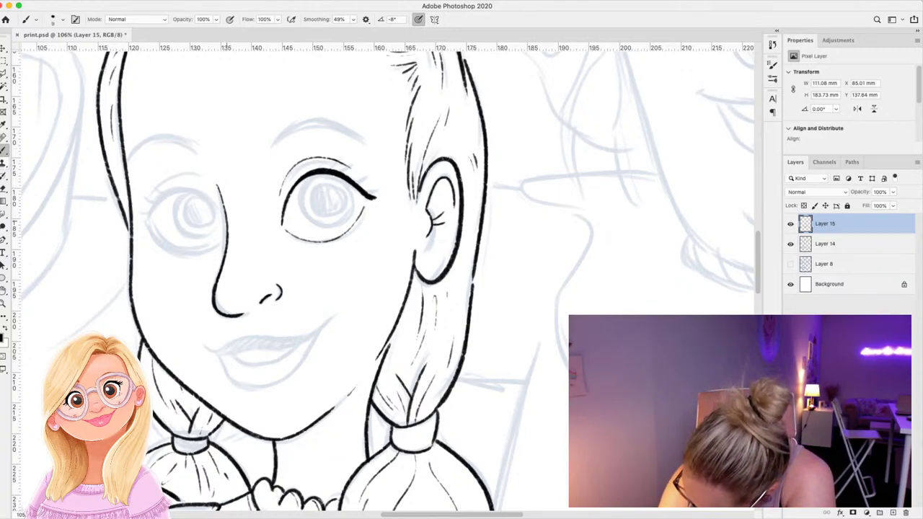
Ink the other eye beside the nose bridge with a thick upper lash line, a thin lower lid and an eyelid crease.
{"action": "mouse_move", "coordinate": [222, 211]}
{"action": "left_mouse_down"}
{"action": "mouse_move", "coordinate": [227, 222]}
{"action": "mouse_move", "coordinate": [200, 190]}
{"action": "mouse_move", "coordinate": [185, 188]}
{"action": "mouse_move", "coordinate": [140, 225]}
{"action": "mouse_move", "coordinate": [167, 191]}
{"action": "mouse_move", "coordinate": [198, 190]}
{"action": "left_mouse_up"}
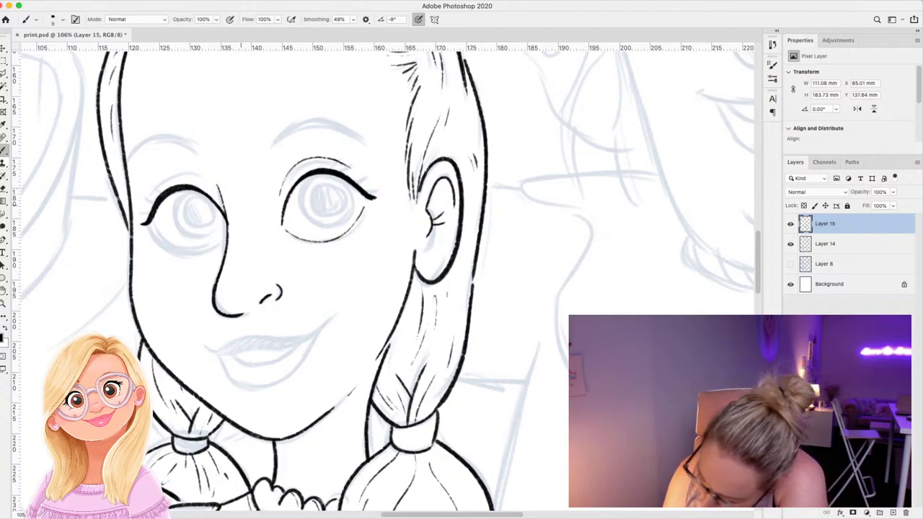
{"action": "mouse_move", "coordinate": [152, 225]}
{"action": "left_mouse_down"}
{"action": "mouse_move", "coordinate": [168, 246]}
{"action": "mouse_move", "coordinate": [208, 255]}
{"action": "mouse_move", "coordinate": [221, 243]}
{"action": "left_mouse_up"}
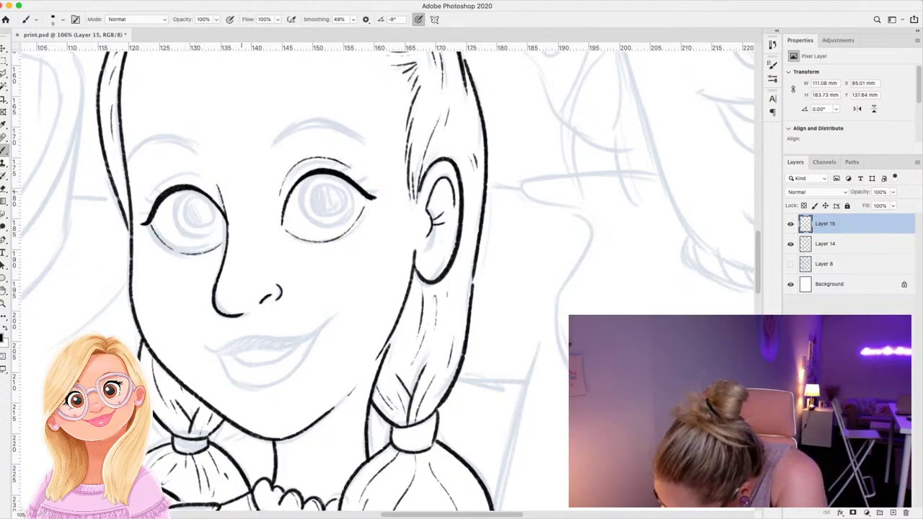
{"action": "mouse_move", "coordinate": [149, 198]}
{"action": "left_mouse_down"}
{"action": "mouse_move", "coordinate": [168, 176]}
{"action": "mouse_move", "coordinate": [196, 171]}
{"action": "mouse_move", "coordinate": [214, 185]}
{"action": "left_mouse_up"}
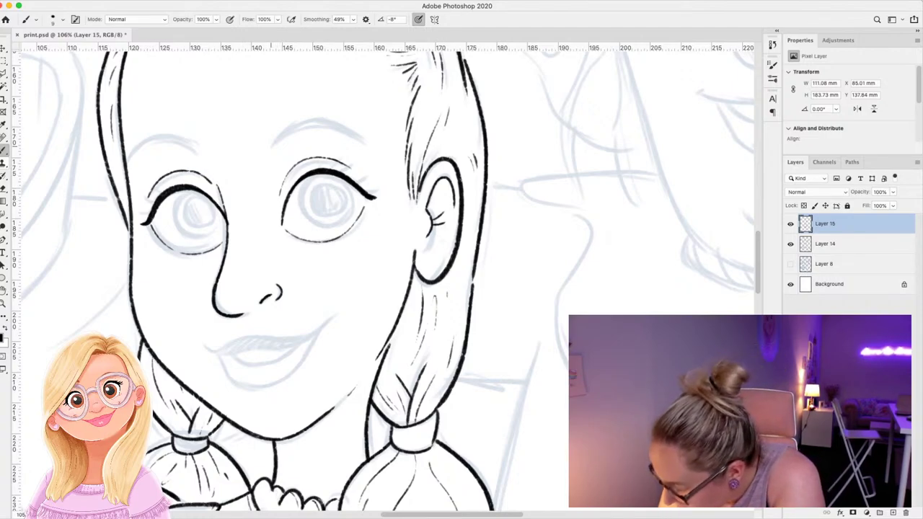
Outline both of the girl's eyebrows over the sketch with thin, tapered upper and lower contour lines.
{"action": "mouse_move", "coordinate": [273, 137]}
{"action": "left_mouse_down"}
{"action": "mouse_move", "coordinate": [270, 148]}
{"action": "mouse_move", "coordinate": [280, 128]}
{"action": "mouse_move", "coordinate": [315, 116]}
{"action": "left_mouse_up"}
{"action": "mouse_move", "coordinate": [272, 148]}
{"action": "left_mouse_down"}
{"action": "mouse_move", "coordinate": [318, 127]}
{"action": "mouse_move", "coordinate": [356, 141]}
{"action": "left_mouse_up"}
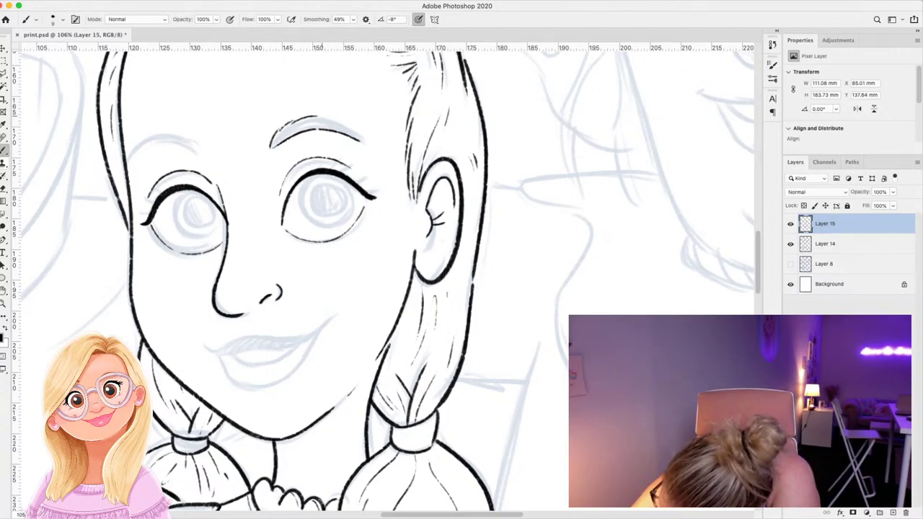
{"action": "left_click_drag", "start_coordinate": [317, 117], "coordinate": [359, 141]}
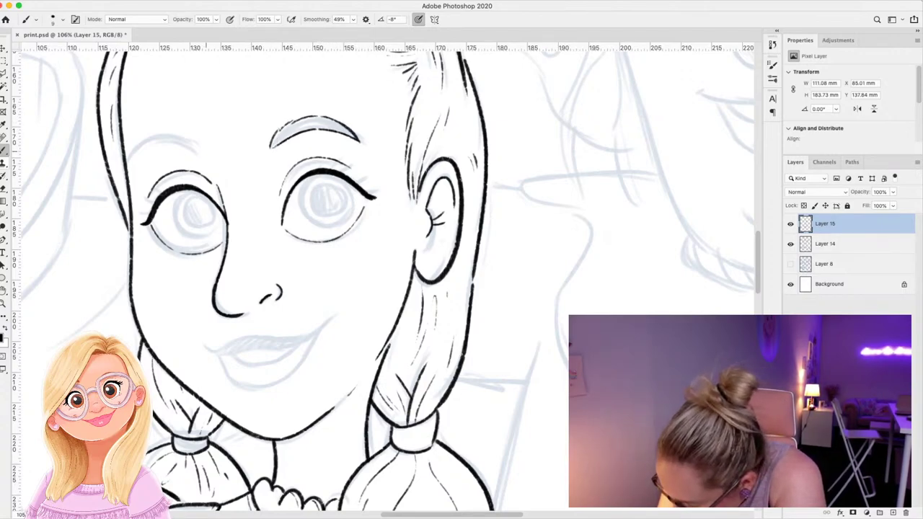
{"action": "mouse_move", "coordinate": [203, 145]}
{"action": "left_mouse_down"}
{"action": "mouse_move", "coordinate": [170, 135]}
{"action": "mouse_move", "coordinate": [141, 140]}
{"action": "mouse_move", "coordinate": [128, 160]}
{"action": "mouse_move", "coordinate": [154, 147]}
{"action": "mouse_move", "coordinate": [202, 150]}
{"action": "left_mouse_up"}
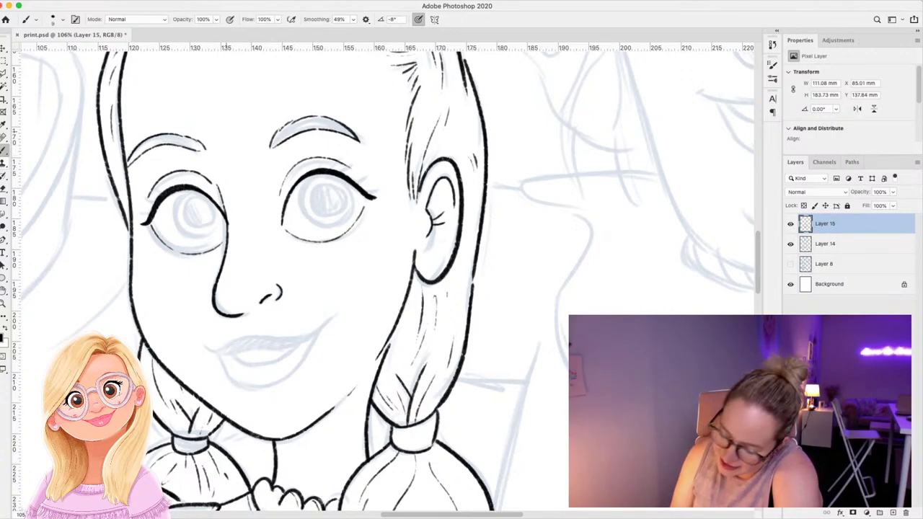
Ink the girl's smiling mouth with an upper lip line, the opening between the lips and a full lower lip.
{"action": "mouse_move", "coordinate": [204, 346]}
{"action": "left_mouse_down"}
{"action": "mouse_move", "coordinate": [297, 336]}
{"action": "mouse_move", "coordinate": [330, 321]}
{"action": "left_mouse_up"}
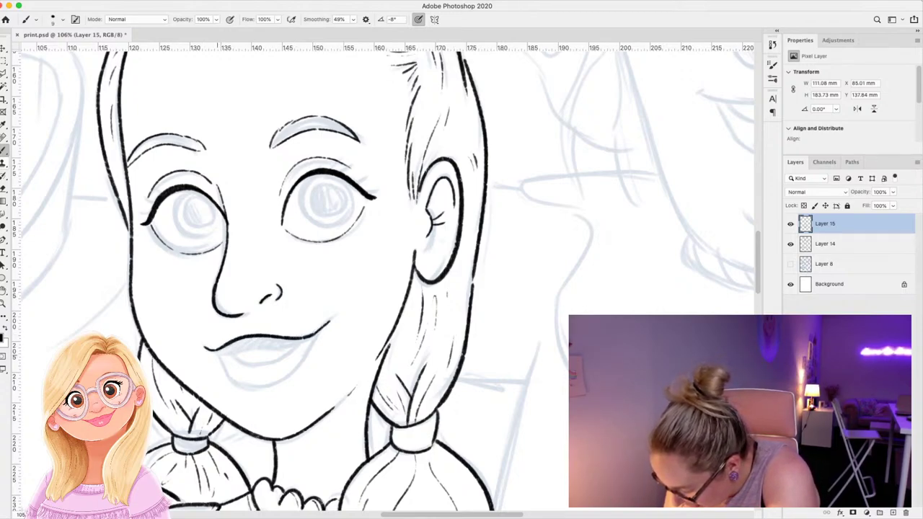
{"action": "left_click_drag", "start_coordinate": [209, 353], "coordinate": [305, 341]}
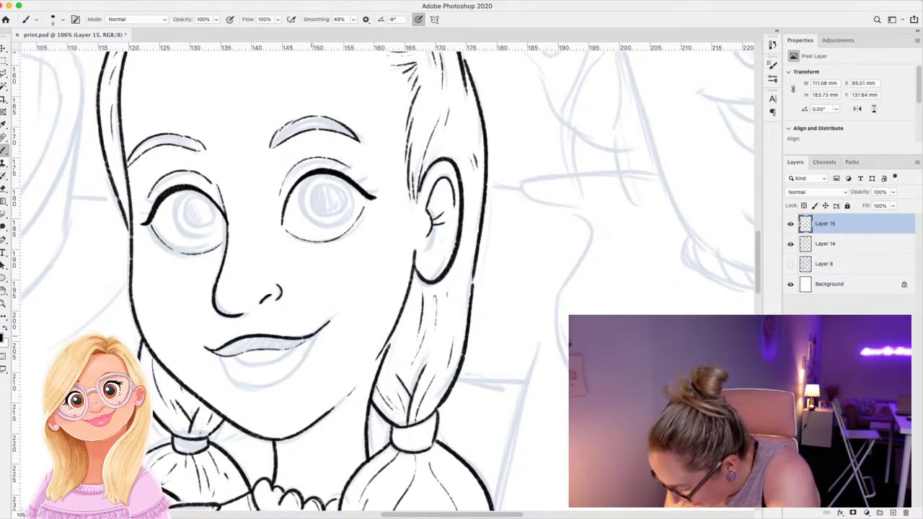
{"action": "mouse_move", "coordinate": [235, 360]}
{"action": "left_mouse_down"}
{"action": "mouse_move", "coordinate": [279, 360]}
{"action": "mouse_move", "coordinate": [288, 350]}
{"action": "left_mouse_up"}
{"action": "mouse_move", "coordinate": [219, 355]}
{"action": "left_mouse_down"}
{"action": "mouse_move", "coordinate": [240, 384]}
{"action": "mouse_move", "coordinate": [277, 387]}
{"action": "mouse_move", "coordinate": [317, 333]}
{"action": "left_mouse_up"}
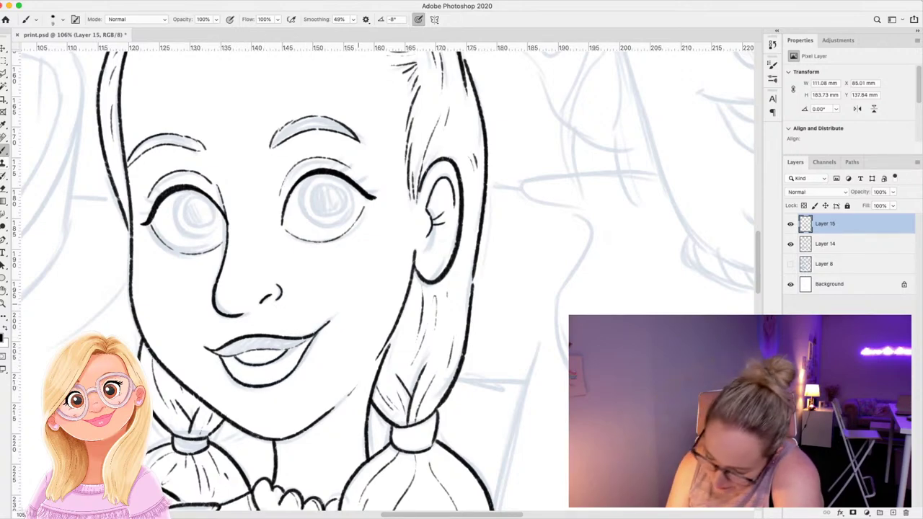
Erase the lower ends of the two dress straps that run across the sketched waistband.
{"action": "key", "text": "z"}
{"action": "key", "text": "super+0"}
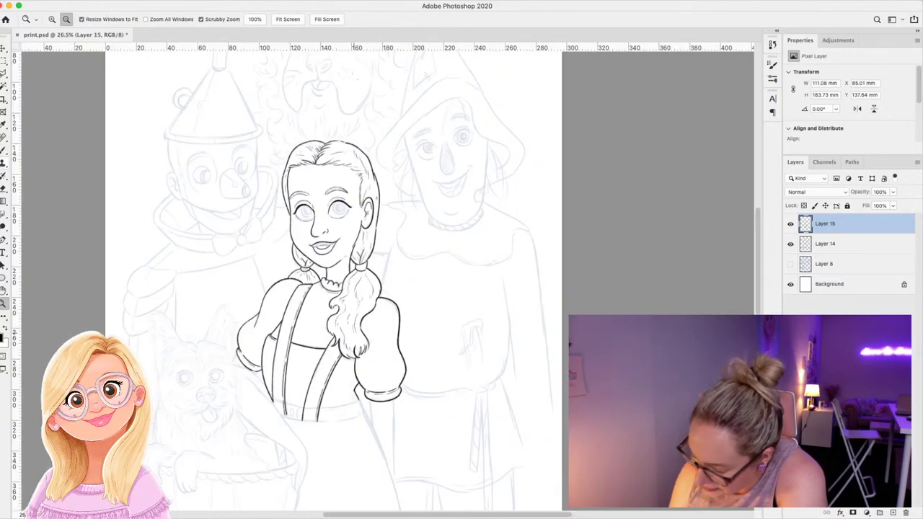
{"action": "key", "text": "super+minus"}
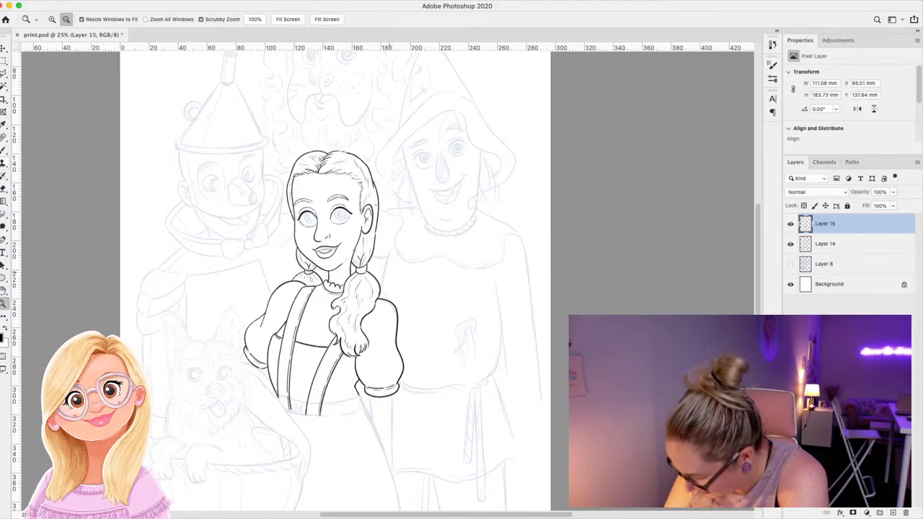
{"action": "left_click_drag", "start_coordinate": [406, 456], "coordinate": [402, 407]}
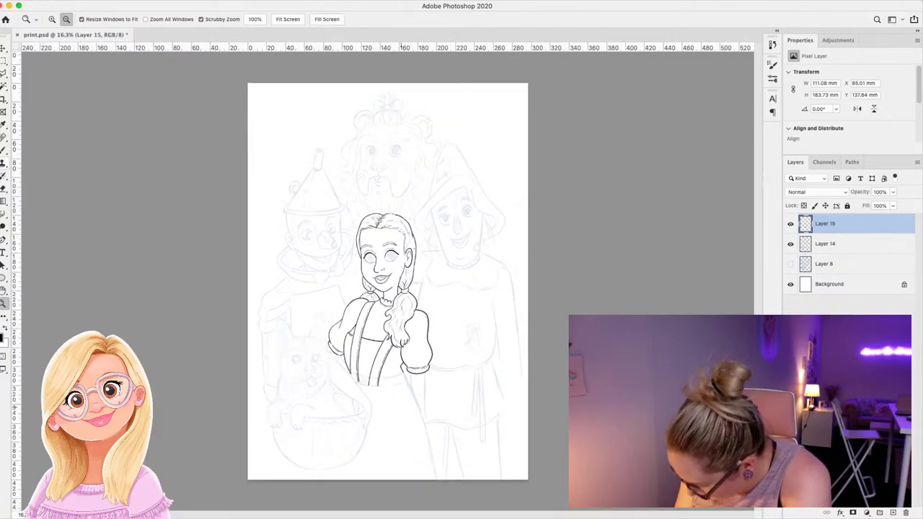
{"action": "left_click_drag", "start_coordinate": [423, 458], "coordinate": [447, 442]}
{"action": "scroll", "coordinate": [398, 329], "scroll_direction": "up", "scroll_amount": 4}
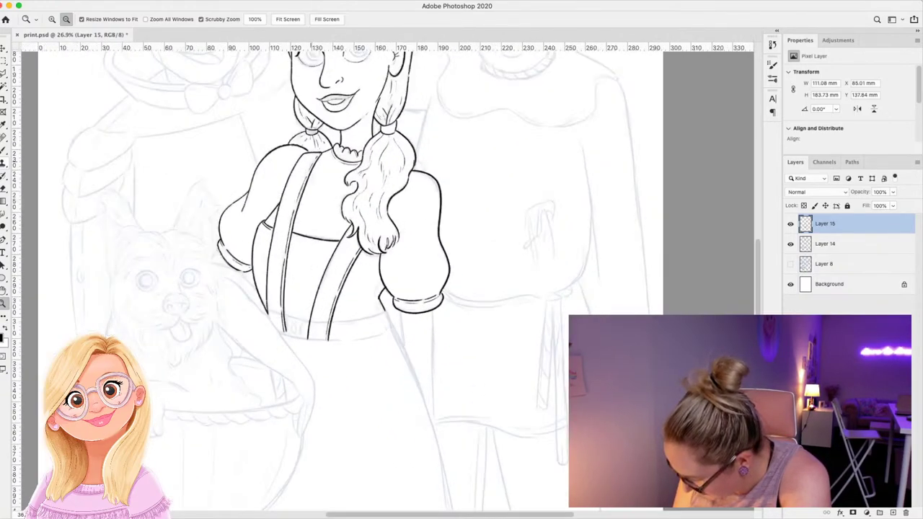
{"action": "key", "text": "b"}
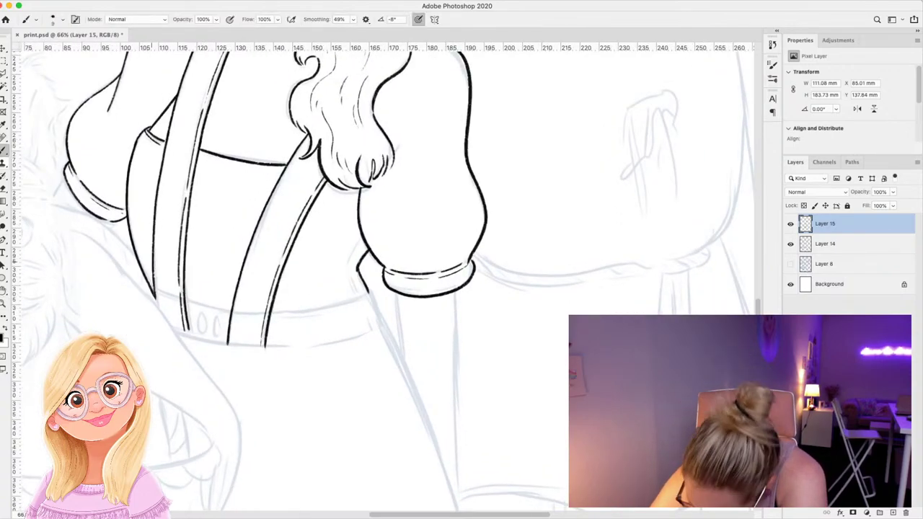
{"action": "key", "text": "e"}
{"action": "left_click_drag", "start_coordinate": [188, 330], "coordinate": [180, 302]}
{"action": "mouse_move", "coordinate": [225, 338]}
{"action": "left_mouse_down"}
{"action": "mouse_move", "coordinate": [232, 328]}
{"action": "mouse_move", "coordinate": [270, 330]}
{"action": "left_mouse_up"}
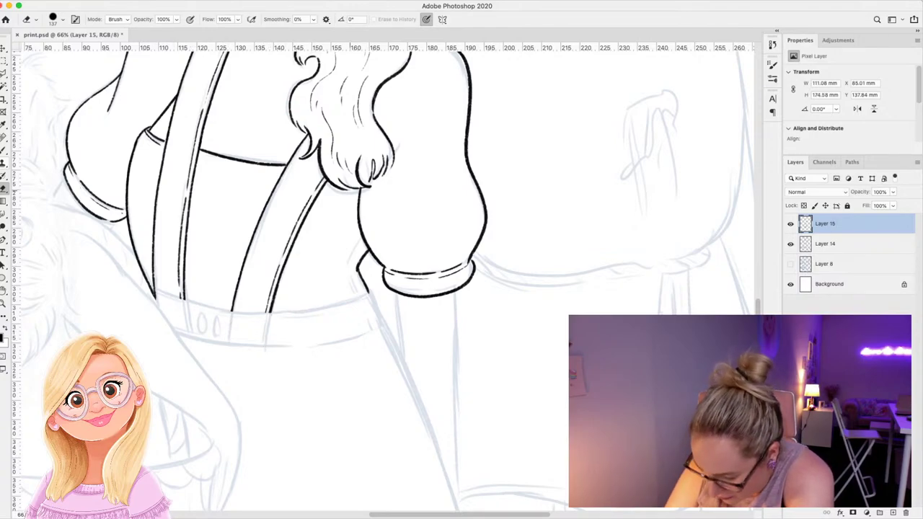
Ink the dress waistband outline with broken seam lines along its upper edge and the bodice edge, plus the sketched line beside the cuff.
{"action": "key", "text": "b"}
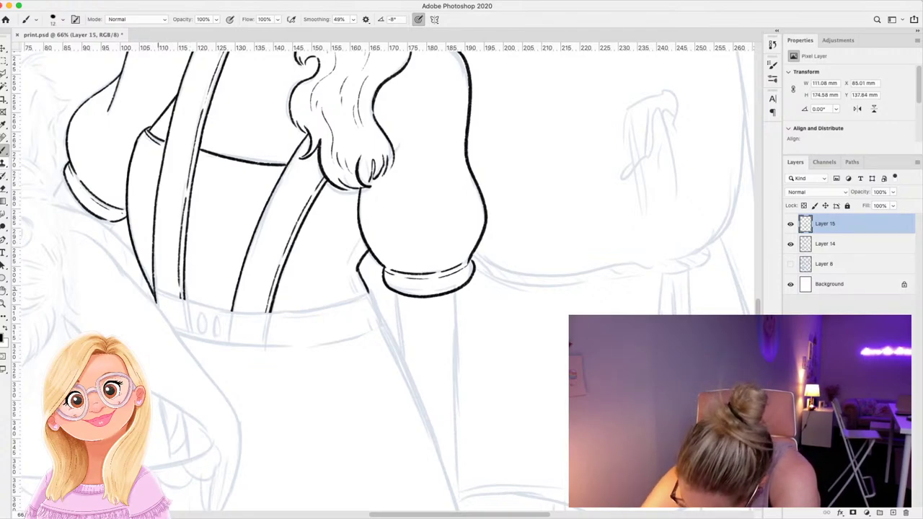
{"action": "mouse_move", "coordinate": [155, 298]}
{"action": "left_mouse_down"}
{"action": "mouse_move", "coordinate": [268, 313]}
{"action": "mouse_move", "coordinate": [360, 299]}
{"action": "mouse_move", "coordinate": [367, 289]}
{"action": "mouse_move", "coordinate": [385, 322]}
{"action": "left_mouse_up"}
{"action": "mouse_move", "coordinate": [175, 333]}
{"action": "left_mouse_down"}
{"action": "mouse_move", "coordinate": [281, 350]}
{"action": "mouse_move", "coordinate": [383, 326]}
{"action": "left_mouse_up"}
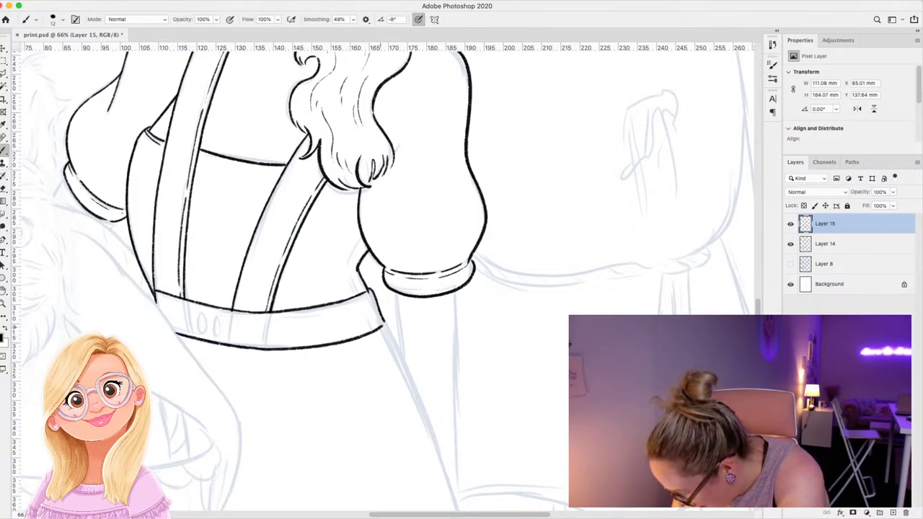
{"action": "mouse_move", "coordinate": [156, 292]}
{"action": "left_mouse_down"}
{"action": "mouse_move", "coordinate": [257, 315]}
{"action": "mouse_move", "coordinate": [369, 295]}
{"action": "left_mouse_up"}
{"action": "mouse_move", "coordinate": [362, 238]}
{"action": "left_mouse_down"}
{"action": "mouse_move", "coordinate": [351, 261]}
{"action": "mouse_move", "coordinate": [358, 286]}
{"action": "left_mouse_up"}
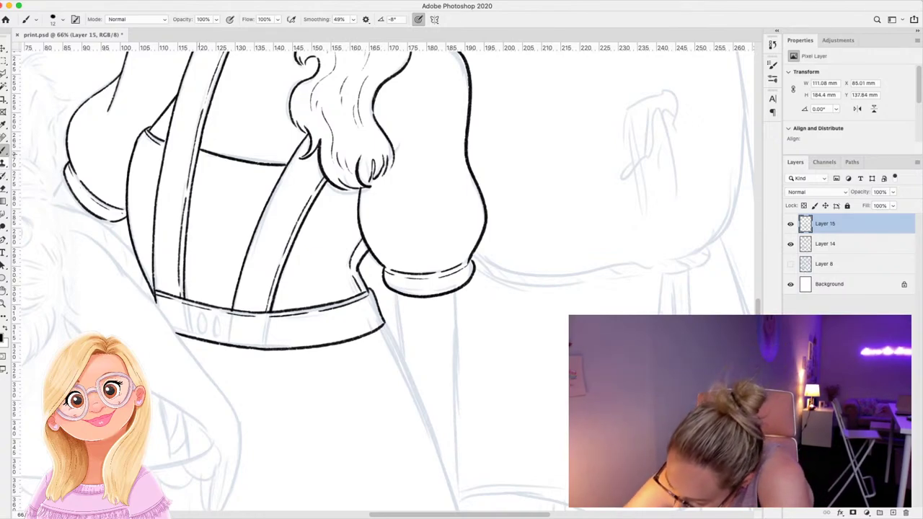
{"action": "left_click_drag", "start_coordinate": [201, 155], "coordinate": [277, 169]}
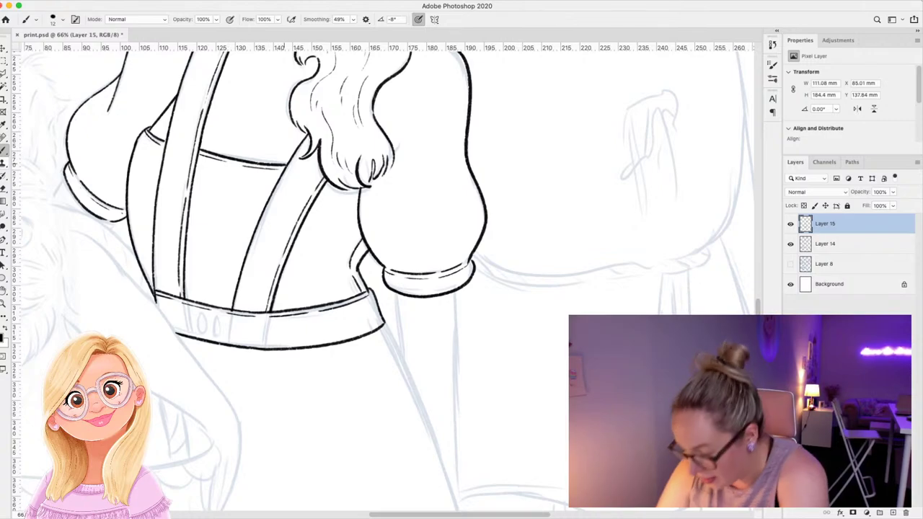
Ink the skirt's long side edge from the waistband to the bottom of the page and double it with a second inner line.
{"action": "key", "text": "z"}
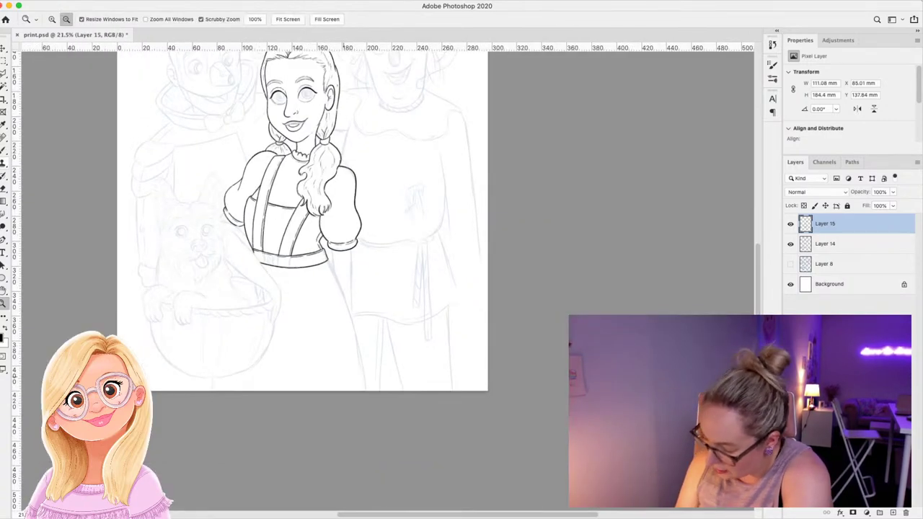
{"action": "left_click_drag", "start_coordinate": [349, 389], "coordinate": [415, 384]}
{"action": "key", "text": "b"}
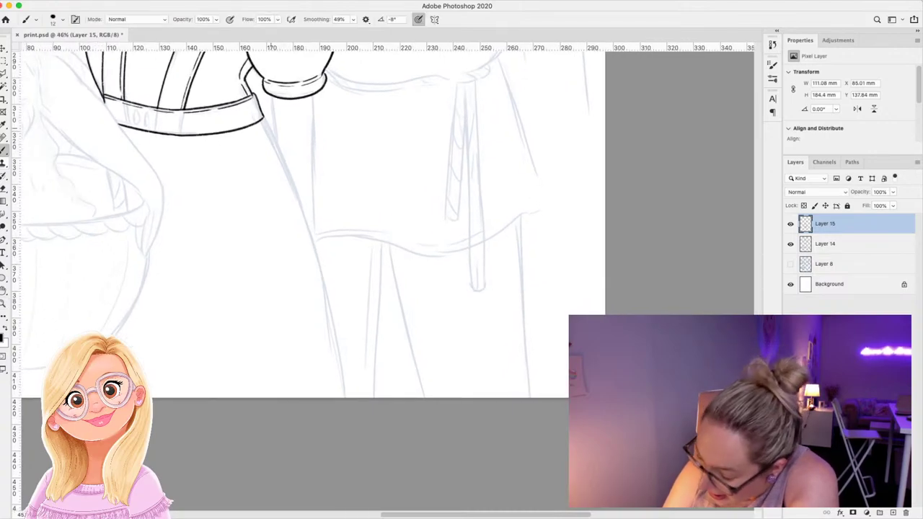
{"action": "mouse_move", "coordinate": [263, 119]}
{"action": "left_mouse_down"}
{"action": "mouse_move", "coordinate": [312, 242]}
{"action": "mouse_move", "coordinate": [344, 397]}
{"action": "left_mouse_up"}
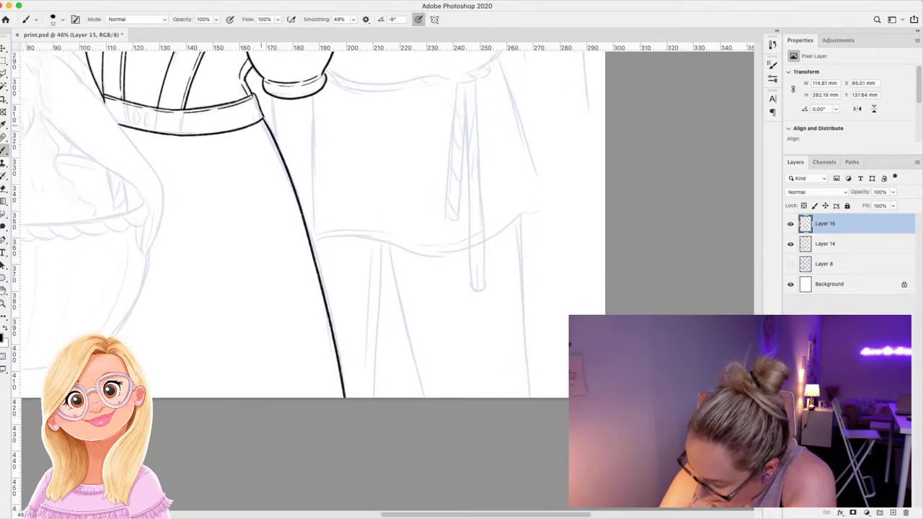
{"action": "mouse_move", "coordinate": [262, 121]}
{"action": "left_mouse_down"}
{"action": "mouse_move", "coordinate": [297, 214]}
{"action": "mouse_move", "coordinate": [337, 390]}
{"action": "left_mouse_up"}
Create a new layer and ink the iris circles and inner pupil circles of both of the girl's eyes.
{"action": "key", "text": "z"}
{"action": "mouse_move", "coordinate": [339, 249]}
{"action": "left_mouse_down"}
{"action": "mouse_move", "coordinate": [224, 251]}
{"action": "mouse_move", "coordinate": [243, 251]}
{"action": "left_mouse_up"}
{"action": "mouse_move", "coordinate": [386, 447]}
{"action": "left_mouse_down"}
{"action": "mouse_move", "coordinate": [411, 447]}
{"action": "mouse_move", "coordinate": [394, 437]}
{"action": "left_mouse_up"}
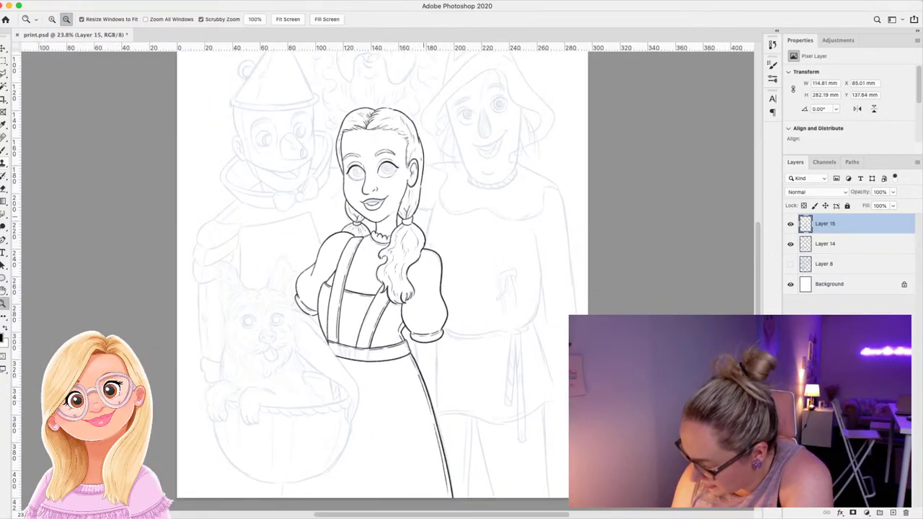
{"action": "left_click_drag", "start_coordinate": [456, 149], "coordinate": [422, 149]}
{"action": "left_click_drag", "start_coordinate": [472, 223], "coordinate": [480, 211]}
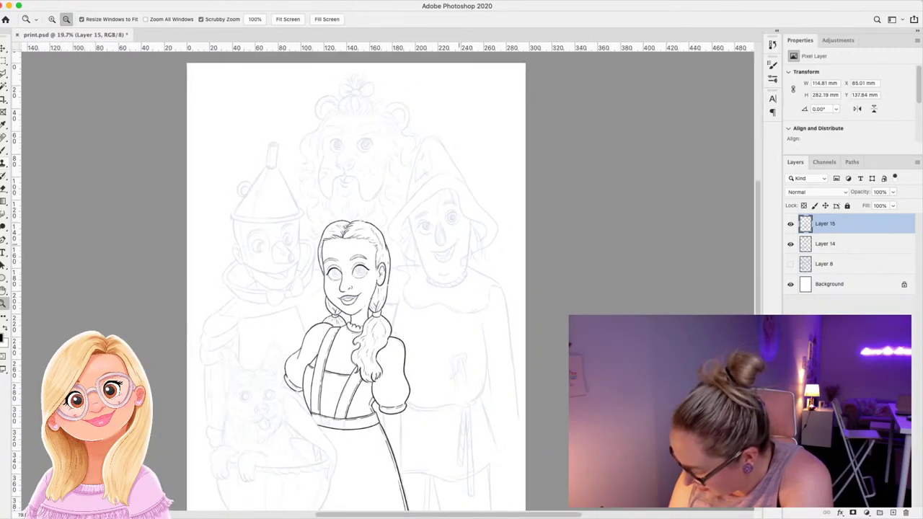
{"action": "left_click_drag", "start_coordinate": [355, 293], "coordinate": [464, 293]}
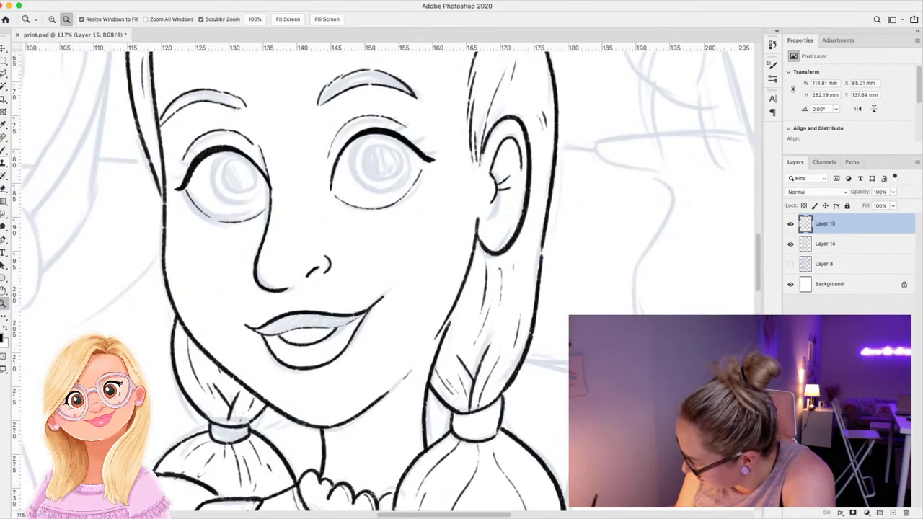
{"action": "key", "text": "alt+shift+super+n"}
{"action": "left_click_drag", "start_coordinate": [306, 181], "coordinate": [335, 181]}
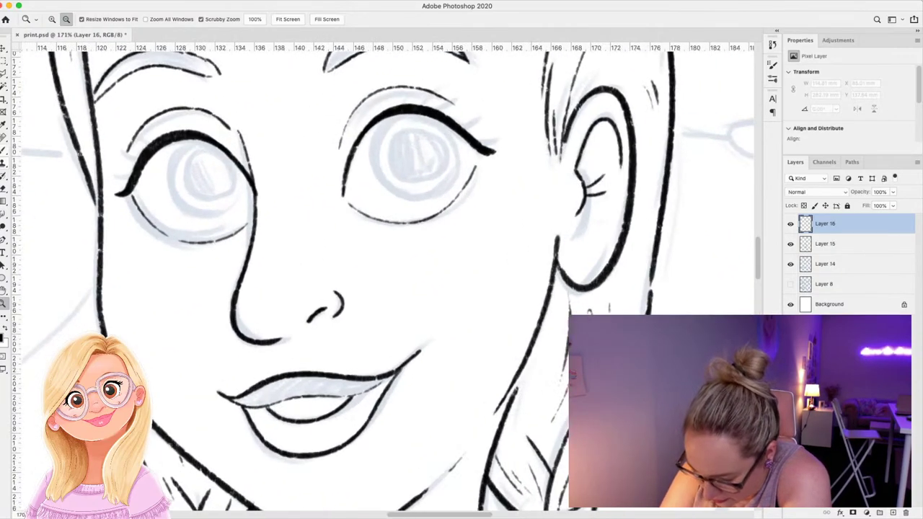
{"action": "key", "text": "b"}
{"action": "mouse_move", "coordinate": [212, 142]}
{"action": "left_mouse_down"}
{"action": "mouse_move", "coordinate": [186, 142]}
{"action": "mouse_move", "coordinate": [163, 173]}
{"action": "mouse_move", "coordinate": [177, 211]}
{"action": "mouse_move", "coordinate": [220, 228]}
{"action": "mouse_move", "coordinate": [250, 184]}
{"action": "left_mouse_up"}
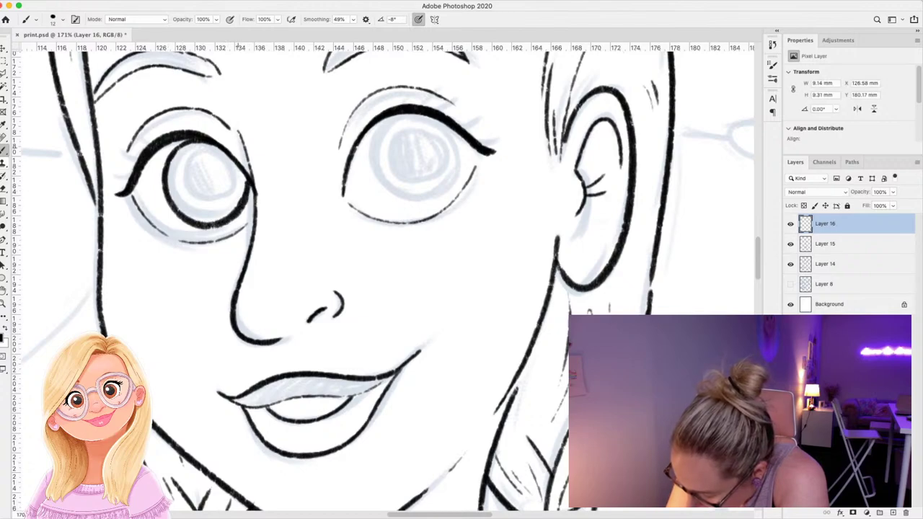
{"action": "mouse_move", "coordinate": [408, 111]}
{"action": "left_mouse_down"}
{"action": "mouse_move", "coordinate": [363, 154]}
{"action": "mouse_move", "coordinate": [394, 207]}
{"action": "mouse_move", "coordinate": [452, 184]}
{"action": "mouse_move", "coordinate": [458, 141]}
{"action": "mouse_move", "coordinate": [446, 124]}
{"action": "left_mouse_up"}
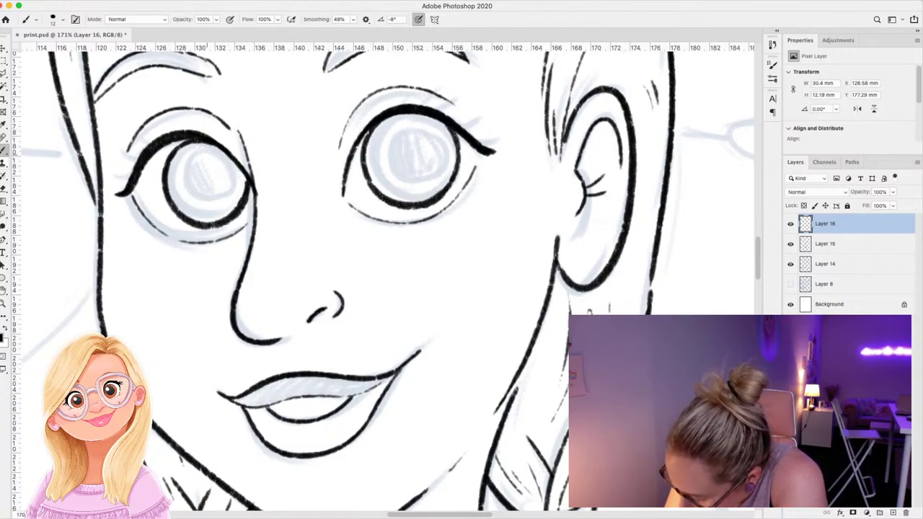
{"action": "mouse_move", "coordinate": [202, 154]}
{"action": "left_mouse_down"}
{"action": "mouse_move", "coordinate": [186, 173]}
{"action": "mouse_move", "coordinate": [189, 193]}
{"action": "mouse_move", "coordinate": [206, 208]}
{"action": "mouse_move", "coordinate": [225, 202]}
{"action": "mouse_move", "coordinate": [233, 184]}
{"action": "mouse_move", "coordinate": [197, 154]}
{"action": "left_mouse_up"}
{"action": "mouse_move", "coordinate": [416, 124]}
{"action": "left_mouse_down"}
{"action": "mouse_move", "coordinate": [384, 144]}
{"action": "mouse_move", "coordinate": [393, 181]}
{"action": "mouse_move", "coordinate": [427, 182]}
{"action": "mouse_move", "coordinate": [439, 144]}
{"action": "mouse_move", "coordinate": [411, 125]}
{"action": "left_mouse_up"}
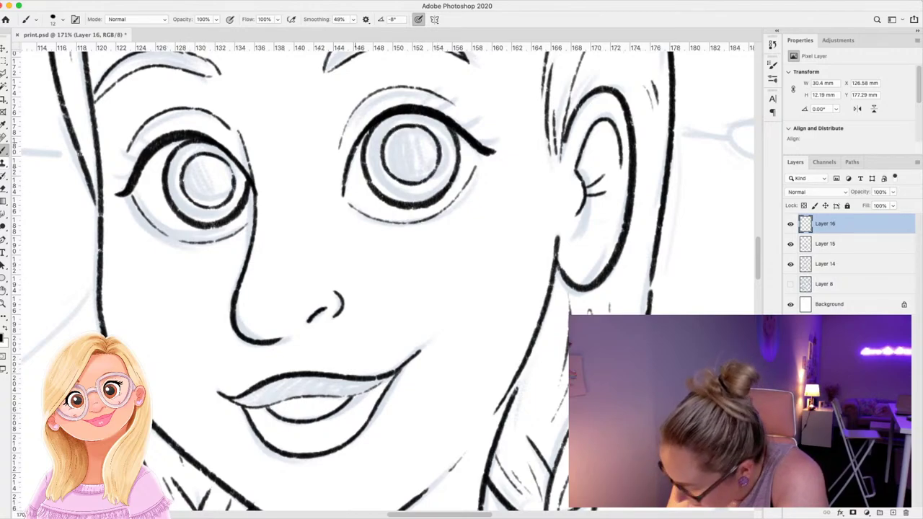
Nudge the layer with the irises and pupils slightly right and up, to X 126.83 mm and Y 177.04 mm.
{"action": "key", "text": "z"}
{"action": "left_click_drag", "start_coordinate": [345, 222], "coordinate": [216, 223]}
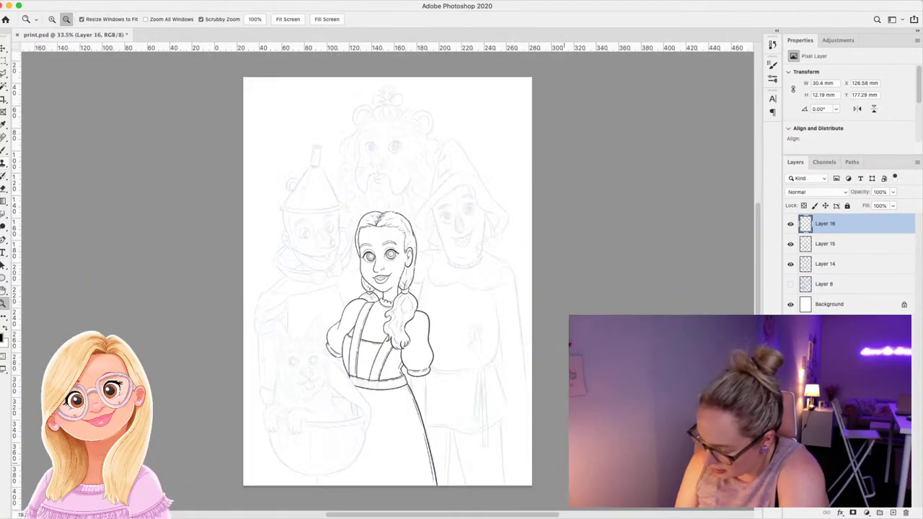
{"action": "left_click_drag", "start_coordinate": [405, 269], "coordinate": [441, 269]}
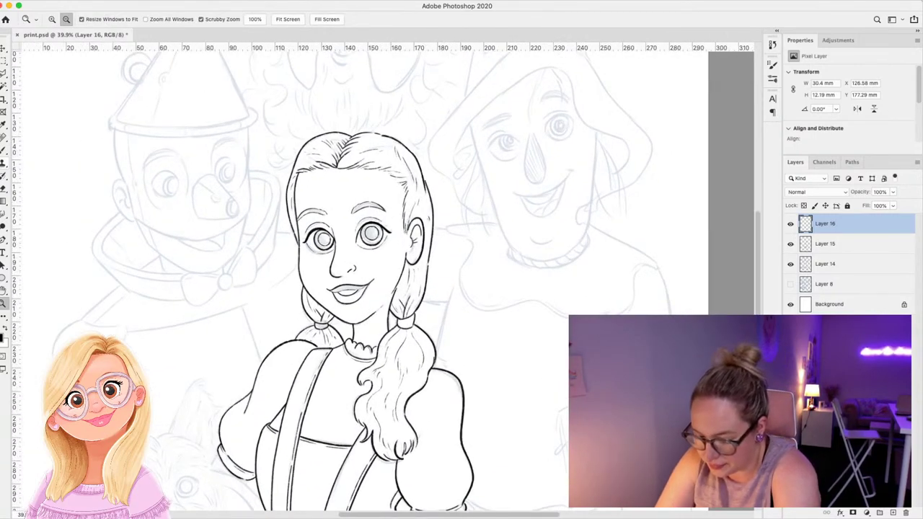
{"action": "key", "text": "v"}
{"action": "key", "text": "Right"}
{"action": "key", "text": "Right"}
{"action": "key", "text": "Right"}
{"action": "key", "text": "Right"}
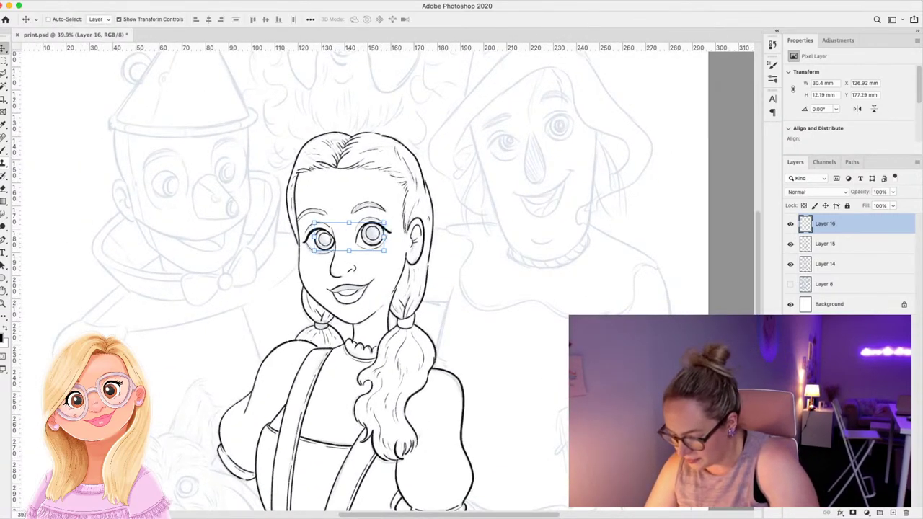
{"action": "key", "text": "Left"}
{"action": "key", "text": "Up"}
{"action": "key", "text": "Up"}
{"action": "key", "text": "Up"}
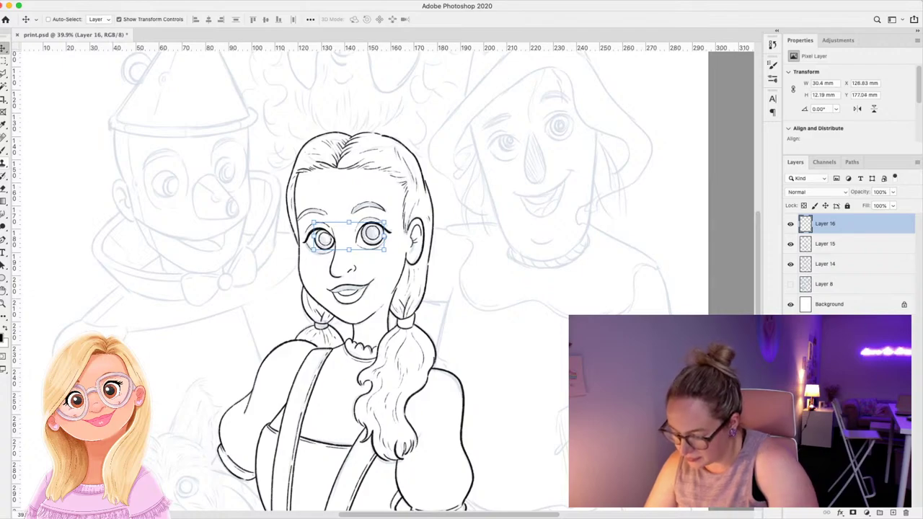
Merge the iris layer into the girl's line-art layer below and add a new empty layer above it.
{"action": "key", "text": "z"}
{"action": "left_click_drag", "start_coordinate": [462, 305], "coordinate": [435, 278]}
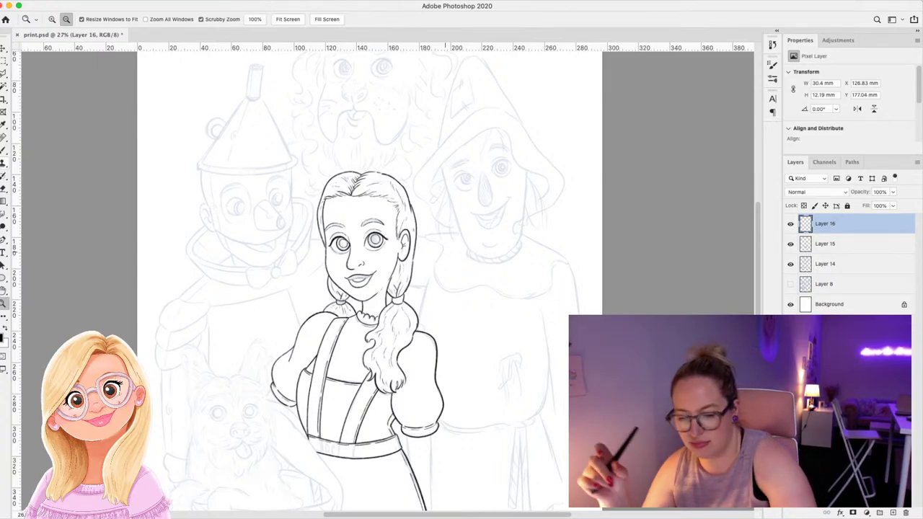
{"action": "left_click_drag", "start_coordinate": [457, 268], "coordinate": [504, 268]}
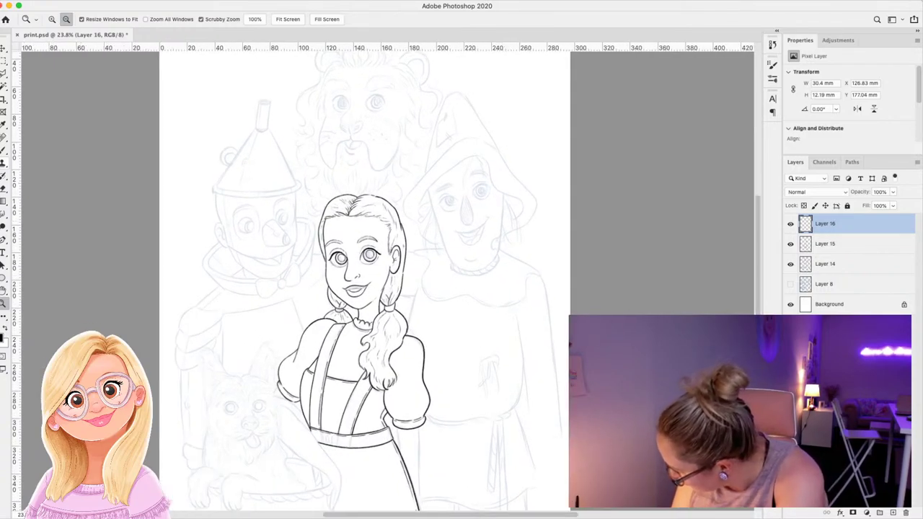
{"action": "key", "text": "super+e"}
{"action": "key", "text": "super+z"}
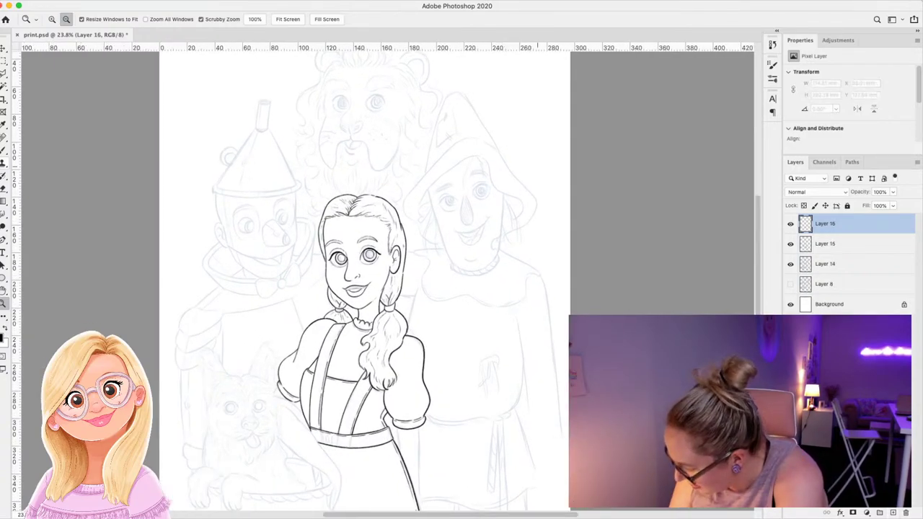
{"action": "scroll", "coordinate": [505, 195], "scroll_direction": "up", "scroll_amount": 5}
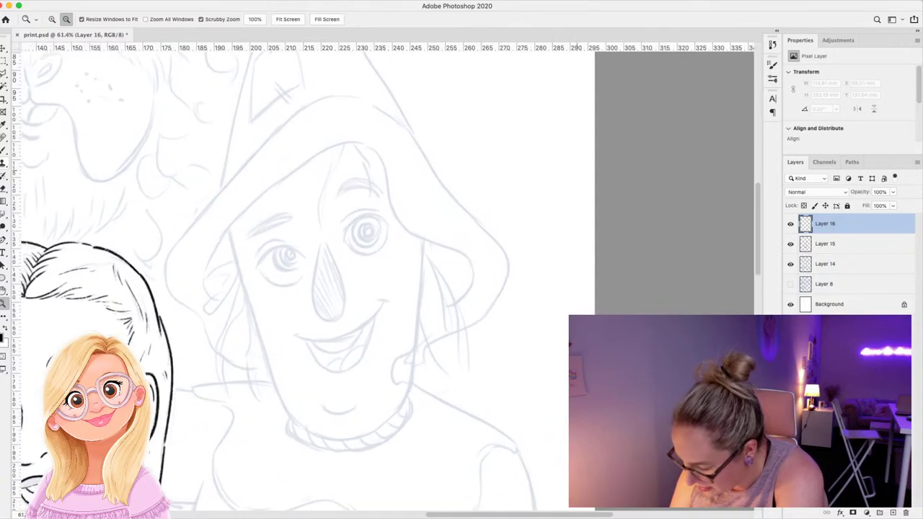
{"action": "scroll", "coordinate": [411, 433], "scroll_direction": "up", "scroll_amount": 2}
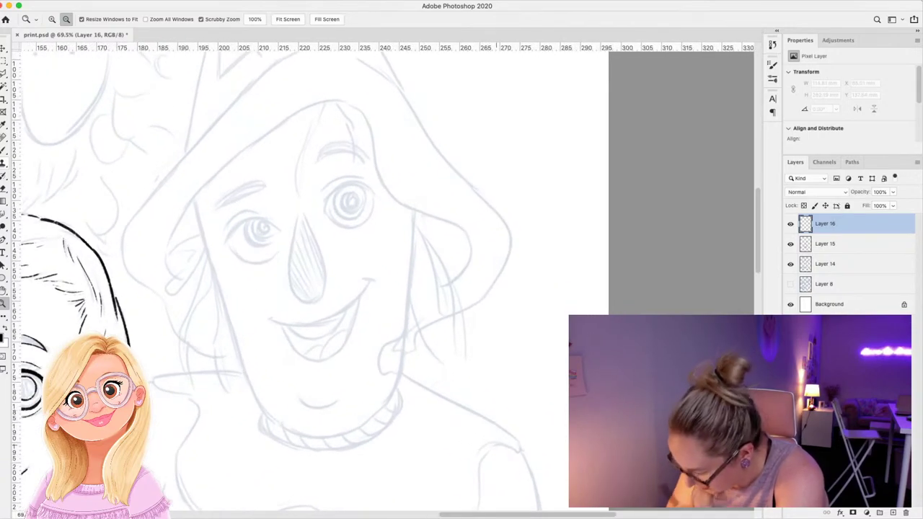
Ink the outline of the scarecrow's face with the Brush tool, covering both long sides and the curved chin.
{"action": "key", "text": "b"}
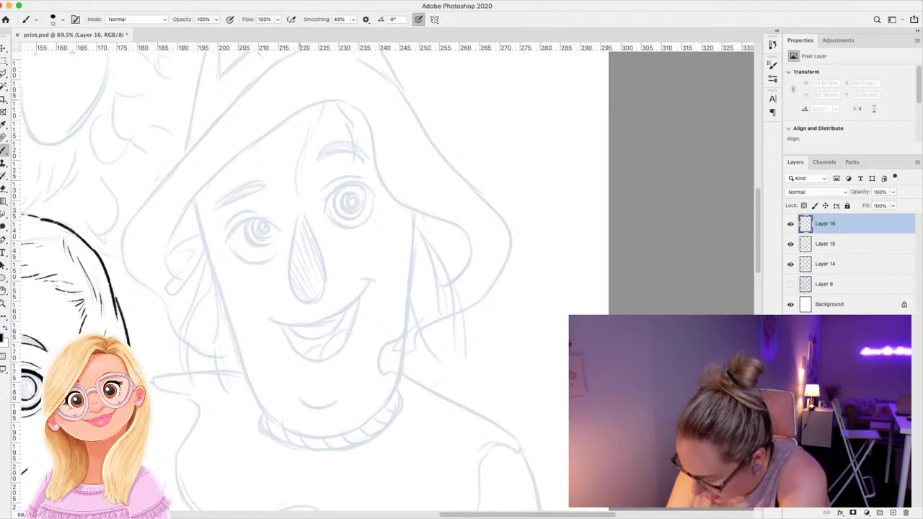
{"action": "mouse_move", "coordinate": [193, 199]}
{"action": "left_mouse_down"}
{"action": "mouse_move", "coordinate": [243, 368]}
{"action": "mouse_move", "coordinate": [271, 420]}
{"action": "left_mouse_up"}
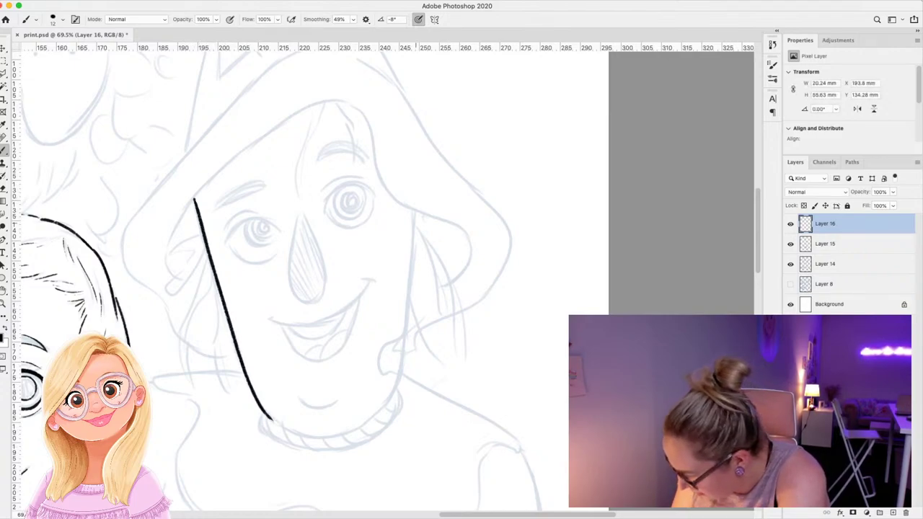
{"action": "mouse_move", "coordinate": [416, 211]}
{"action": "left_mouse_down"}
{"action": "mouse_move", "coordinate": [404, 351]}
{"action": "mouse_move", "coordinate": [377, 409]}
{"action": "left_mouse_up"}
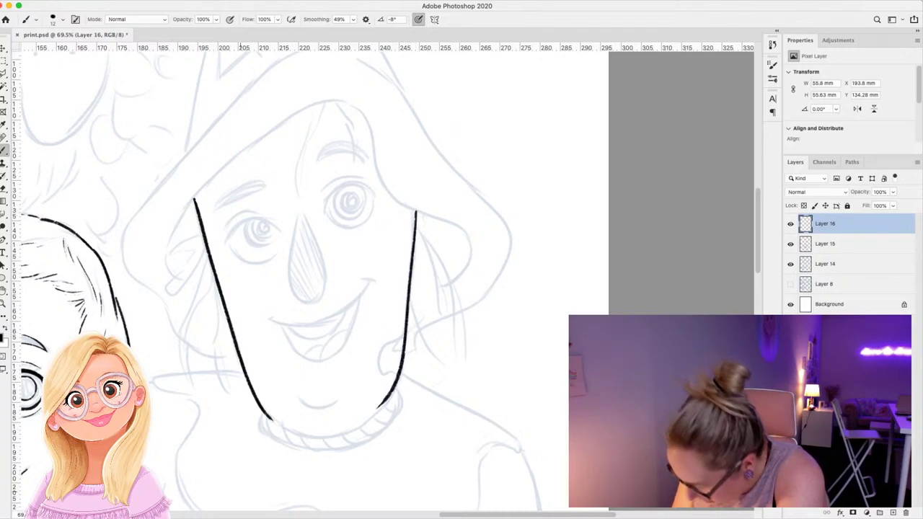
{"action": "mouse_move", "coordinate": [272, 421]}
{"action": "left_mouse_down"}
{"action": "mouse_move", "coordinate": [311, 436]}
{"action": "mouse_move", "coordinate": [371, 418]}
{"action": "left_mouse_up"}
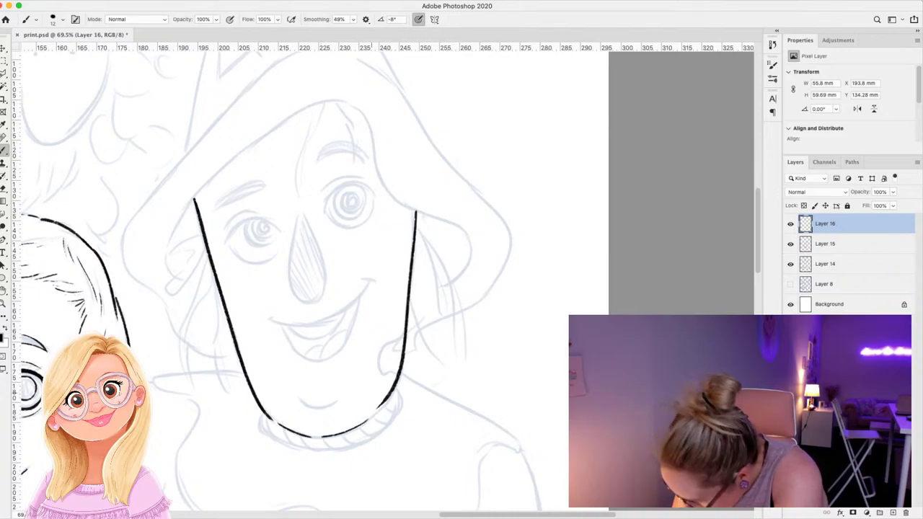
Ink the twisted rope around the scarecrow's neck, with rounded ends, a lower edge and slanted twist marks along its length.
{"action": "left_click_drag", "start_coordinate": [260, 411], "coordinate": [271, 436]}
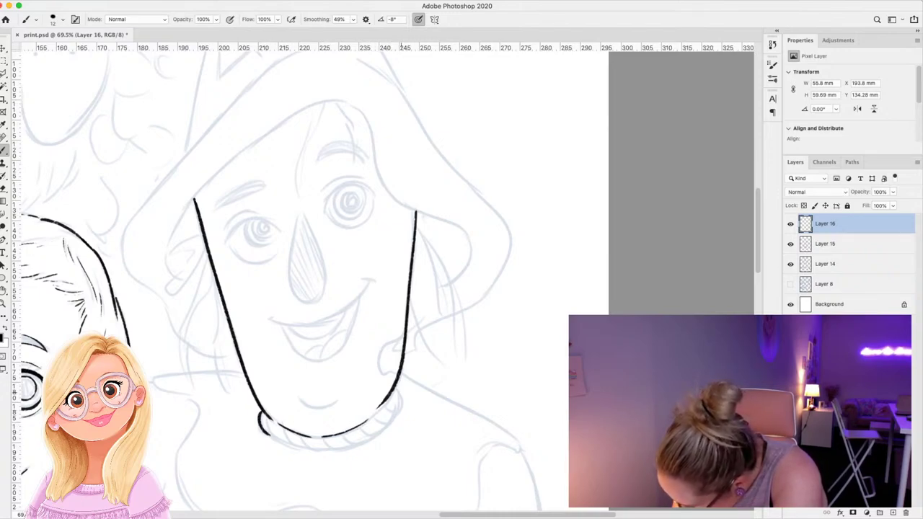
{"action": "mouse_move", "coordinate": [396, 384]}
{"action": "left_mouse_down"}
{"action": "mouse_move", "coordinate": [401, 407]}
{"action": "mouse_move", "coordinate": [370, 436]}
{"action": "left_mouse_up"}
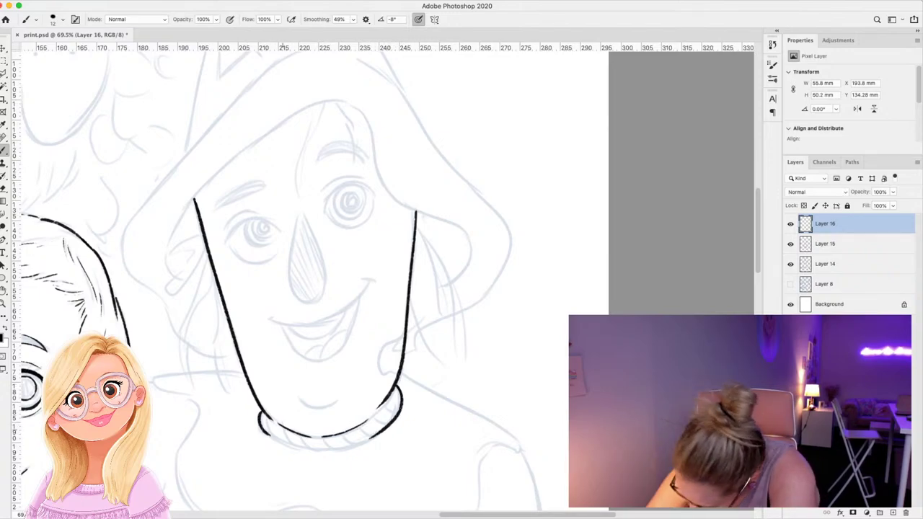
{"action": "mouse_move", "coordinate": [261, 422]}
{"action": "left_mouse_down"}
{"action": "mouse_move", "coordinate": [278, 440]}
{"action": "mouse_move", "coordinate": [330, 450]}
{"action": "mouse_move", "coordinate": [369, 438]}
{"action": "left_mouse_up"}
{"action": "mouse_move", "coordinate": [388, 401]}
{"action": "left_mouse_down"}
{"action": "mouse_move", "coordinate": [399, 397]}
{"action": "mouse_move", "coordinate": [389, 423]}
{"action": "mouse_move", "coordinate": [344, 438]}
{"action": "mouse_move", "coordinate": [285, 422]}
{"action": "left_mouse_up"}
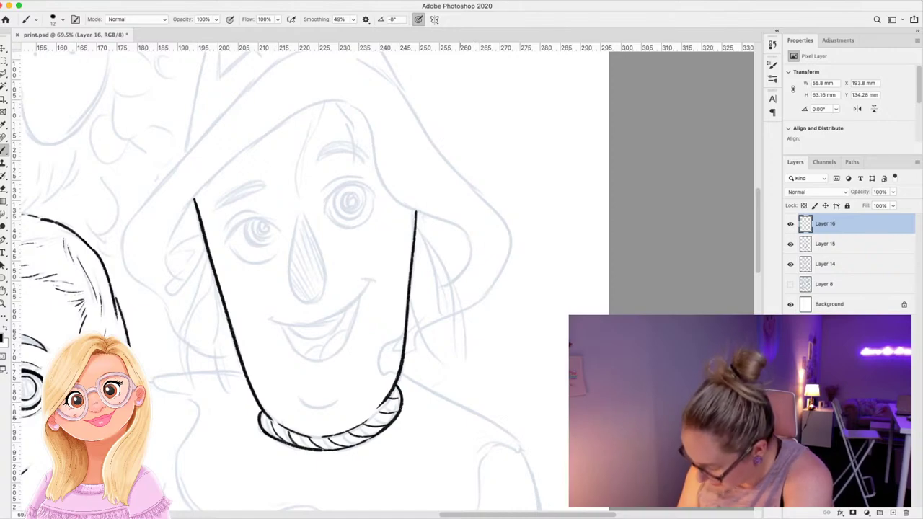
Ink the scarecrow's chin crease, long teardrop nose and smiling open mouth with its teeth line and tongue.
{"action": "left_click_drag", "start_coordinate": [299, 395], "coordinate": [328, 409]}
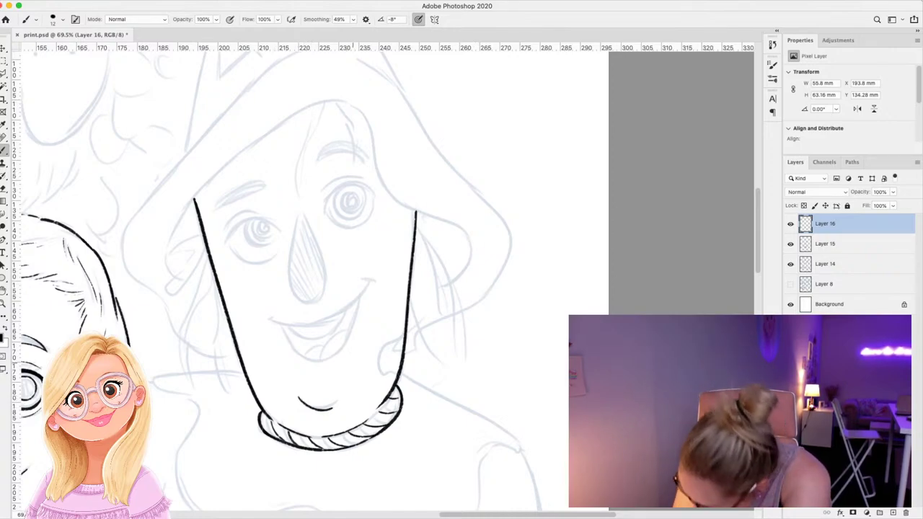
{"action": "mouse_move", "coordinate": [296, 215]}
{"action": "left_mouse_down"}
{"action": "mouse_move", "coordinate": [292, 295]}
{"action": "mouse_move", "coordinate": [316, 303]}
{"action": "mouse_move", "coordinate": [327, 272]}
{"action": "mouse_move", "coordinate": [309, 212]}
{"action": "left_mouse_up"}
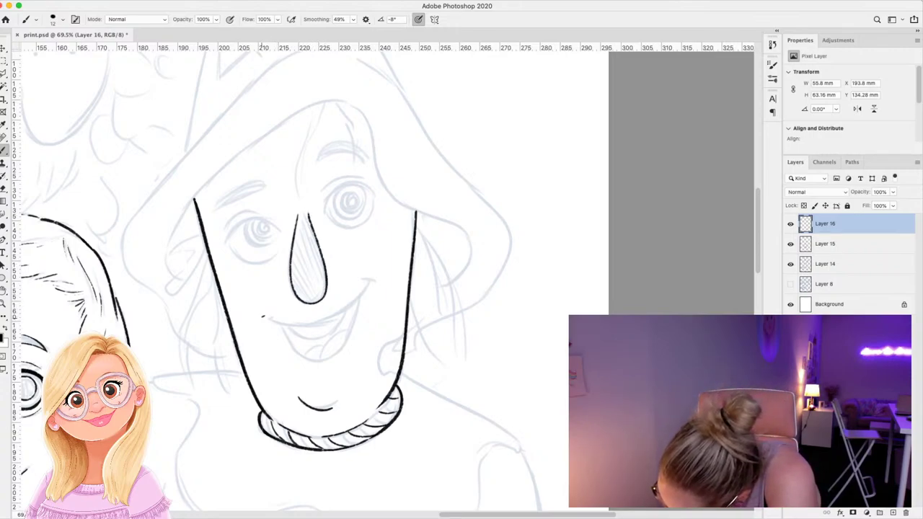
{"action": "mouse_move", "coordinate": [262, 315]}
{"action": "left_mouse_down"}
{"action": "mouse_move", "coordinate": [337, 320]}
{"action": "mouse_move", "coordinate": [375, 285]}
{"action": "left_mouse_up"}
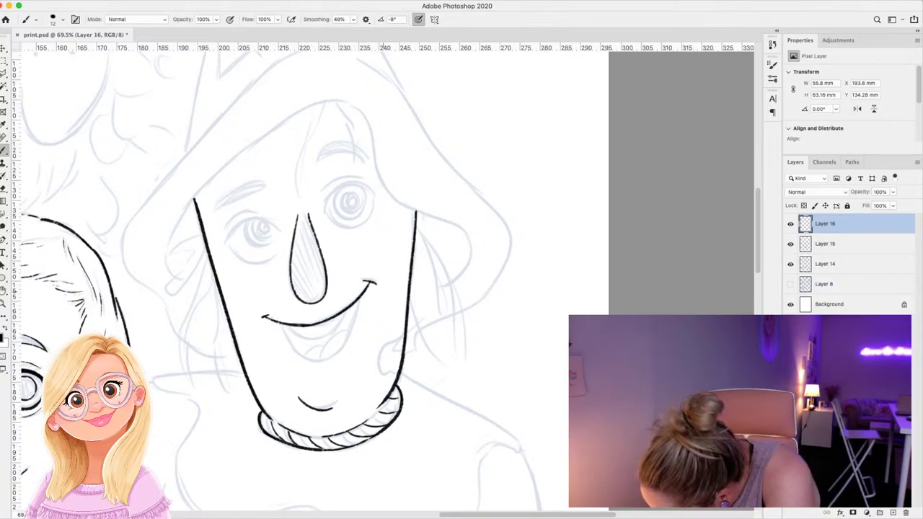
{"action": "mouse_move", "coordinate": [285, 326]}
{"action": "left_mouse_down"}
{"action": "mouse_move", "coordinate": [310, 339]}
{"action": "mouse_move", "coordinate": [346, 311]}
{"action": "left_mouse_up"}
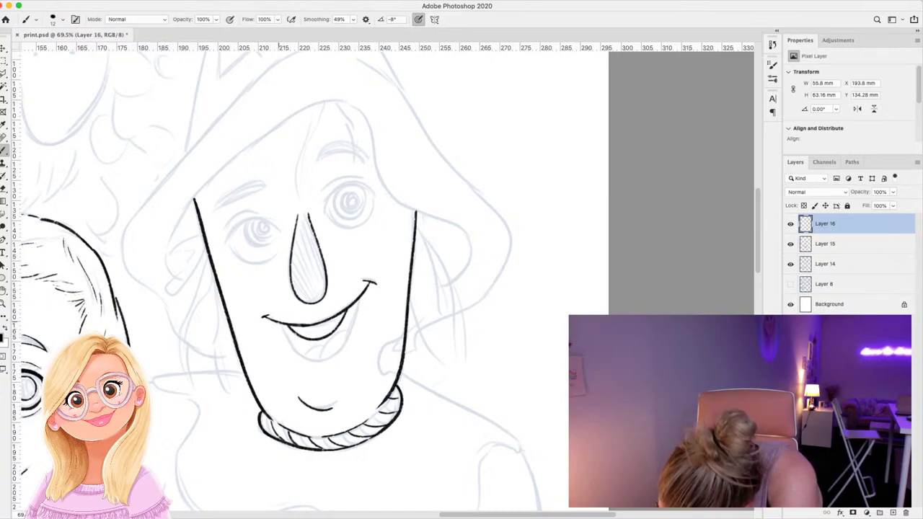
{"action": "mouse_move", "coordinate": [278, 322]}
{"action": "left_mouse_down"}
{"action": "mouse_move", "coordinate": [301, 354]}
{"action": "mouse_move", "coordinate": [321, 362]}
{"action": "mouse_move", "coordinate": [348, 346]}
{"action": "mouse_move", "coordinate": [363, 294]}
{"action": "left_mouse_up"}
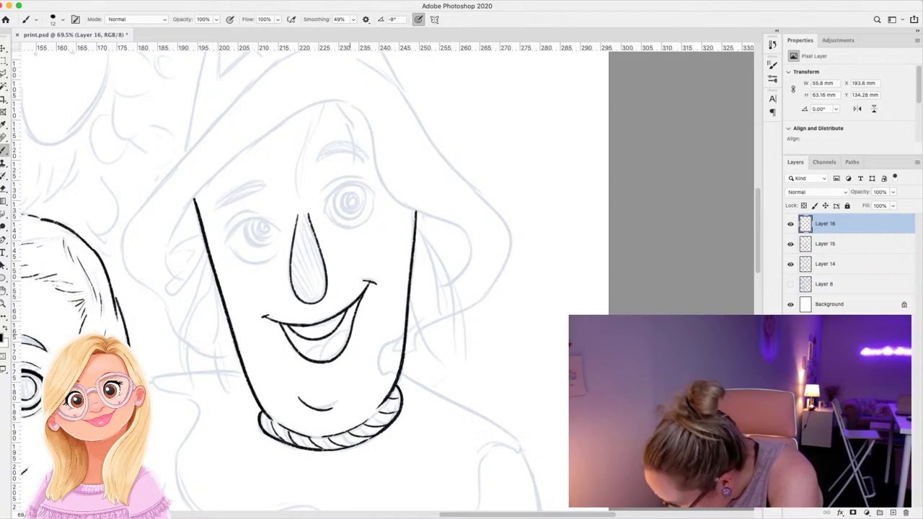
{"action": "left_click_drag", "start_coordinate": [349, 332], "coordinate": [307, 359]}
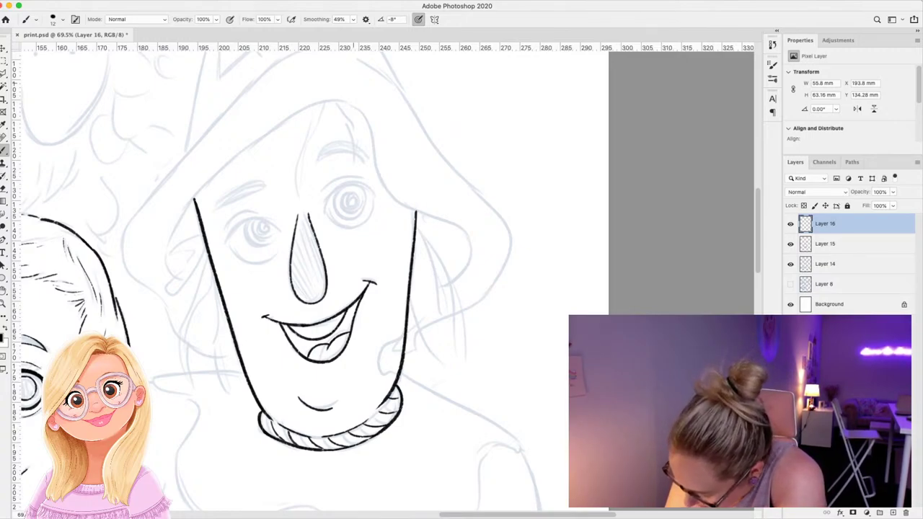
Ink the floppy hat brim's outer edge on both sides of the head and its inner edge around the face.
{"action": "mouse_move", "coordinate": [265, 70]}
{"action": "left_mouse_down"}
{"action": "mouse_move", "coordinate": [124, 238]}
{"action": "mouse_move", "coordinate": [123, 270]}
{"action": "mouse_move", "coordinate": [159, 297]}
{"action": "mouse_move", "coordinate": [182, 345]}
{"action": "mouse_move", "coordinate": [237, 359]}
{"action": "left_mouse_up"}
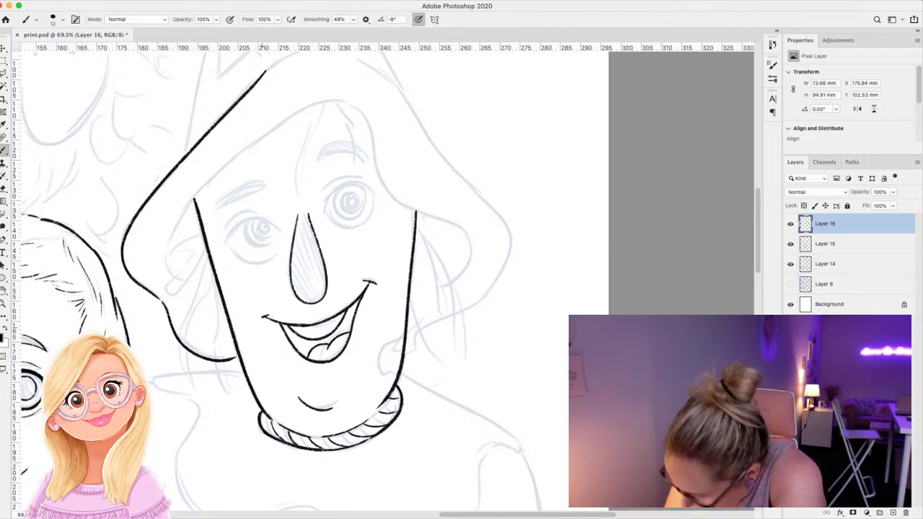
{"action": "mouse_move", "coordinate": [359, 62]}
{"action": "left_mouse_down"}
{"action": "mouse_move", "coordinate": [503, 222]}
{"action": "mouse_move", "coordinate": [512, 254]}
{"action": "mouse_move", "coordinate": [494, 291]}
{"action": "mouse_move", "coordinate": [424, 328]}
{"action": "mouse_move", "coordinate": [405, 355]}
{"action": "left_mouse_up"}
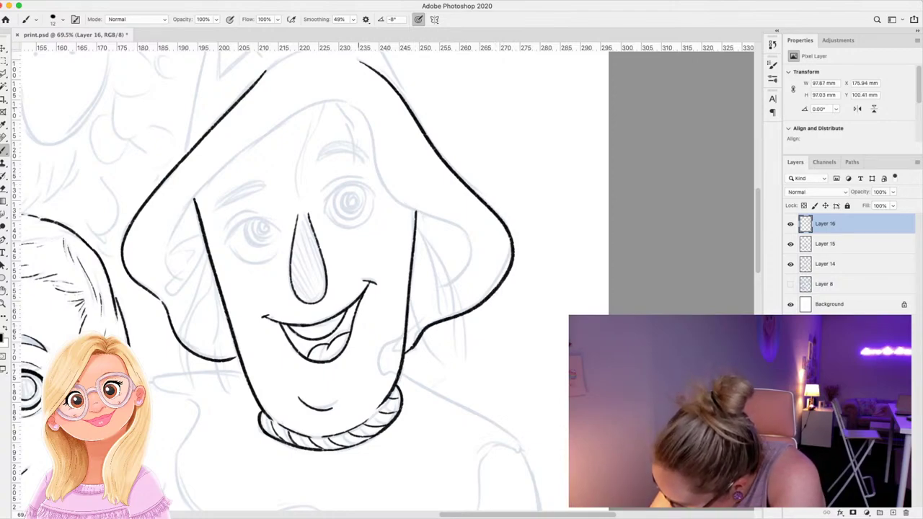
{"action": "mouse_move", "coordinate": [350, 104]}
{"action": "left_mouse_down"}
{"action": "mouse_move", "coordinate": [373, 165]}
{"action": "mouse_move", "coordinate": [394, 196]}
{"action": "mouse_move", "coordinate": [448, 219]}
{"action": "mouse_move", "coordinate": [470, 249]}
{"action": "mouse_move", "coordinate": [448, 287]}
{"action": "left_mouse_up"}
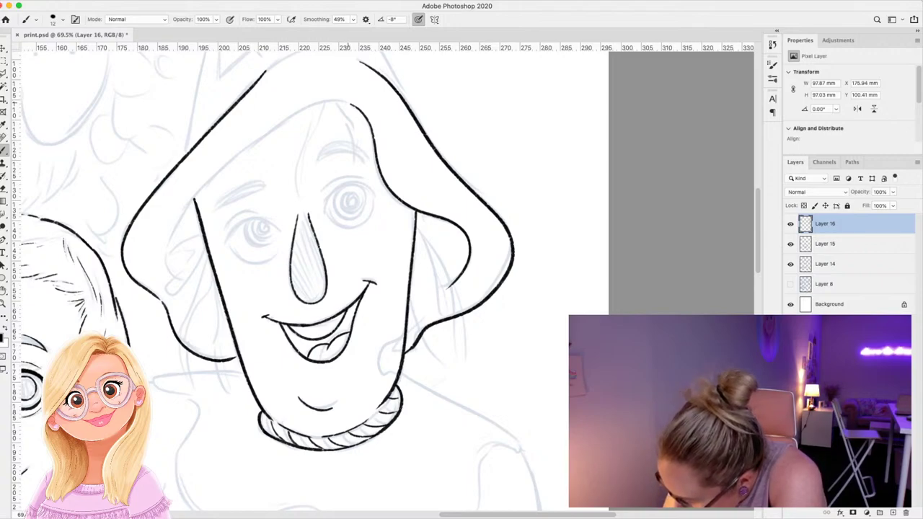
{"action": "mouse_move", "coordinate": [349, 102]}
{"action": "left_mouse_down"}
{"action": "mouse_move", "coordinate": [296, 109]}
{"action": "mouse_move", "coordinate": [218, 175]}
{"action": "mouse_move", "coordinate": [168, 240]}
{"action": "mouse_move", "coordinate": [173, 275]}
{"action": "left_mouse_up"}
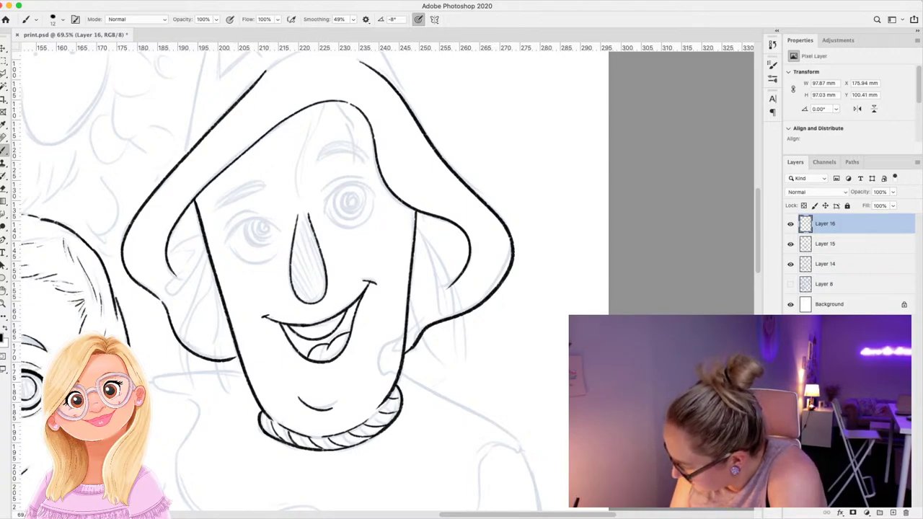
Ink the outlines of both of the scarecrow's eyebrows.
{"action": "scroll", "coordinate": [296, 281], "scroll_direction": "up", "scroll_amount": 3}
{"action": "mouse_move", "coordinate": [321, 192]}
{"action": "left_mouse_down"}
{"action": "mouse_move", "coordinate": [315, 208]}
{"action": "mouse_move", "coordinate": [337, 186]}
{"action": "mouse_move", "coordinate": [369, 209]}
{"action": "mouse_move", "coordinate": [346, 203]}
{"action": "mouse_move", "coordinate": [367, 207]}
{"action": "left_mouse_up"}
{"action": "mouse_move", "coordinate": [255, 231]}
{"action": "left_mouse_down"}
{"action": "mouse_move", "coordinate": [267, 229]}
{"action": "mouse_move", "coordinate": [231, 238]}
{"action": "mouse_move", "coordinate": [214, 261]}
{"action": "mouse_move", "coordinate": [270, 235]}
{"action": "left_mouse_up"}
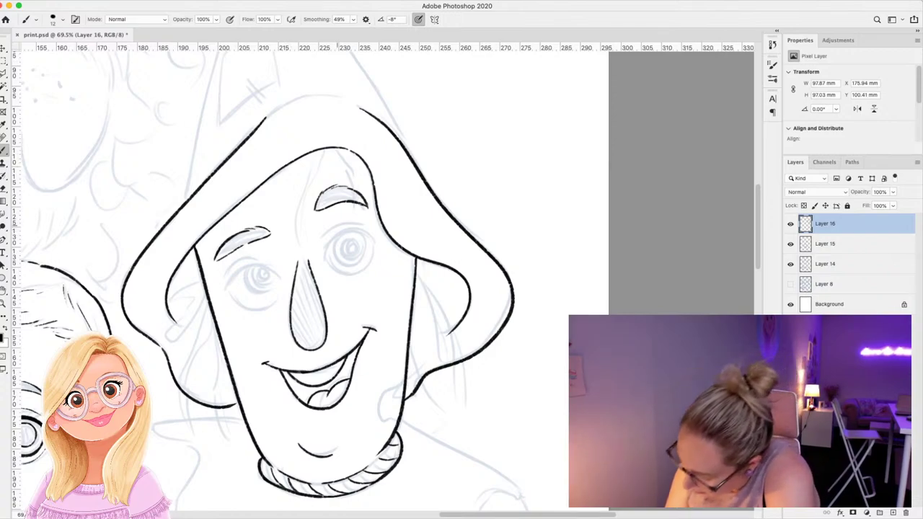
Ink the upper curve of the hat brim and add a broken second line just inside its outer edge on both sides.
{"action": "scroll", "coordinate": [337, 225], "scroll_direction": "up", "scroll_amount": 1}
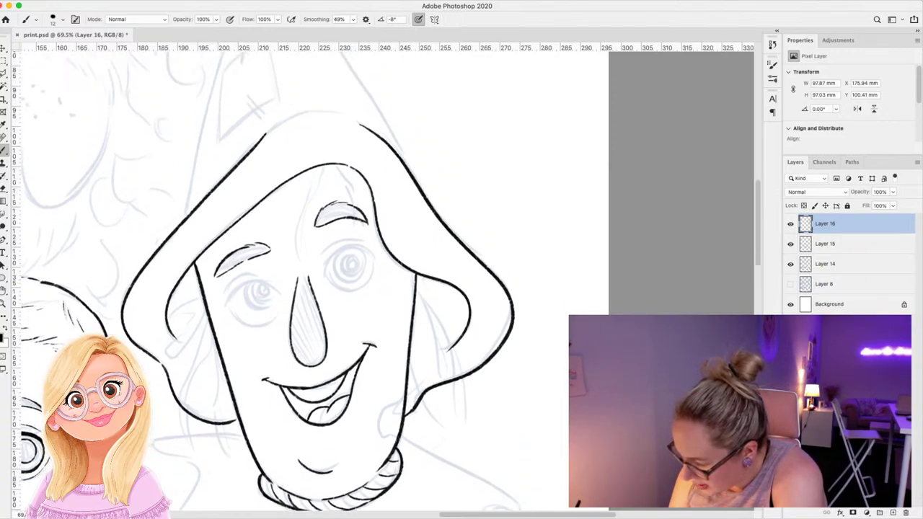
{"action": "scroll", "coordinate": [310, 281], "scroll_direction": "up", "scroll_amount": 3}
{"action": "left_click_drag", "start_coordinate": [271, 182], "coordinate": [336, 164]}
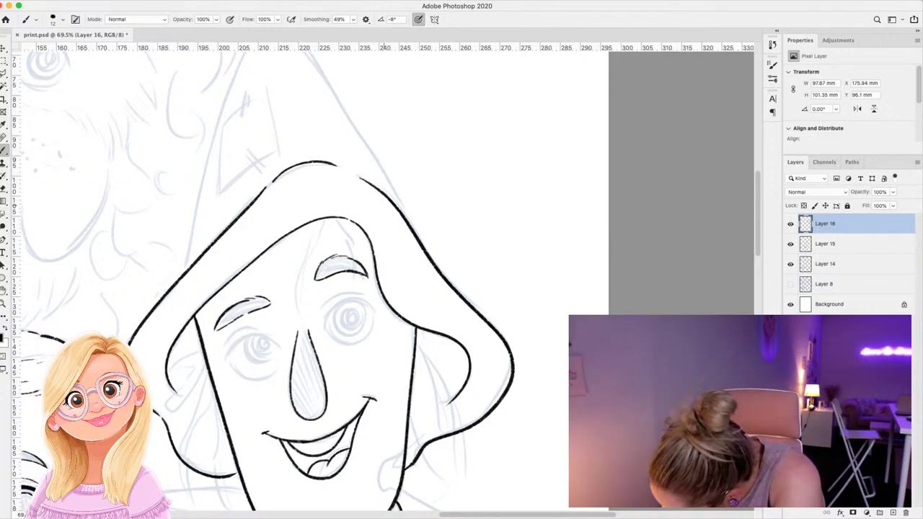
{"action": "mouse_move", "coordinate": [388, 209]}
{"action": "left_mouse_down"}
{"action": "mouse_move", "coordinate": [450, 299]}
{"action": "mouse_move", "coordinate": [489, 332]}
{"action": "mouse_move", "coordinate": [505, 374]}
{"action": "mouse_move", "coordinate": [489, 403]}
{"action": "mouse_move", "coordinate": [449, 426]}
{"action": "left_mouse_up"}
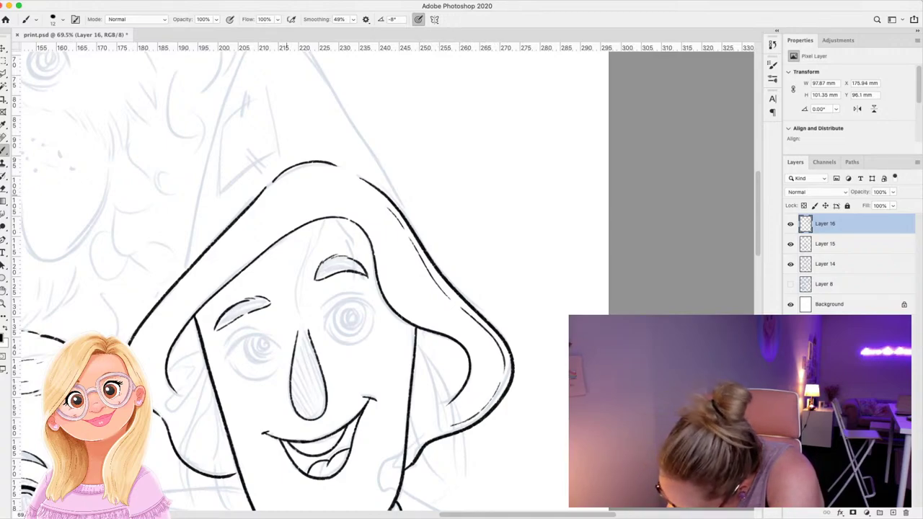
{"action": "mouse_move", "coordinate": [299, 173]}
{"action": "left_mouse_down"}
{"action": "mouse_move", "coordinate": [244, 221]}
{"action": "mouse_move", "coordinate": [134, 352]}
{"action": "left_mouse_up"}
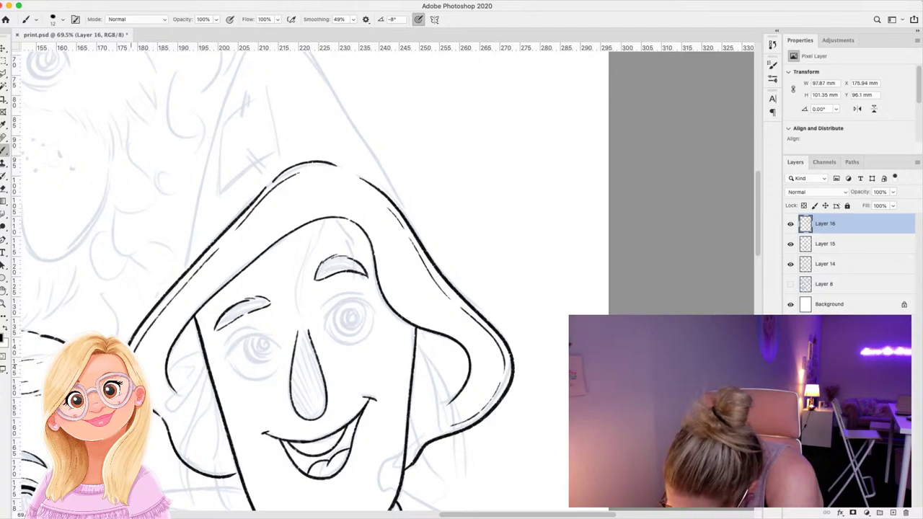
{"action": "left_click_drag", "start_coordinate": [160, 408], "coordinate": [198, 463]}
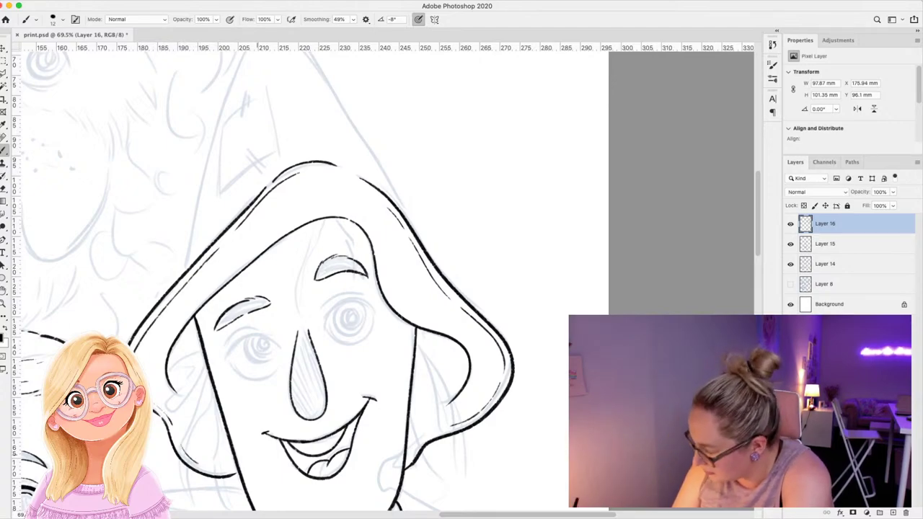
Ink both sides of the hat's tall cone from its rounded tip down to the brim.
{"action": "scroll", "coordinate": [299, 281], "scroll_direction": "up", "scroll_amount": 5}
{"action": "mouse_move", "coordinate": [281, 115]}
{"action": "left_mouse_down"}
{"action": "mouse_move", "coordinate": [246, 134]}
{"action": "mouse_move", "coordinate": [231, 164]}
{"action": "mouse_move", "coordinate": [184, 356]}
{"action": "left_mouse_up"}
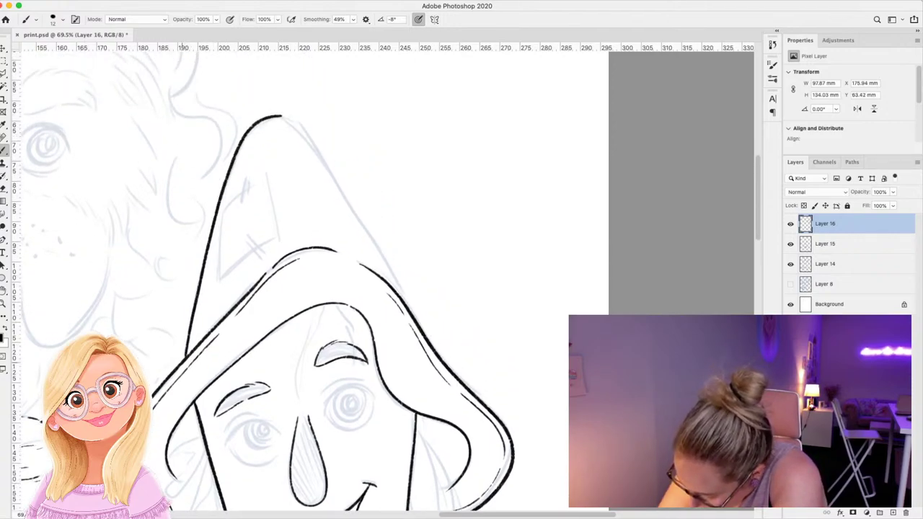
{"action": "mouse_move", "coordinate": [279, 116]}
{"action": "left_mouse_down"}
{"action": "mouse_move", "coordinate": [324, 162]}
{"action": "mouse_move", "coordinate": [399, 294]}
{"action": "left_mouse_up"}
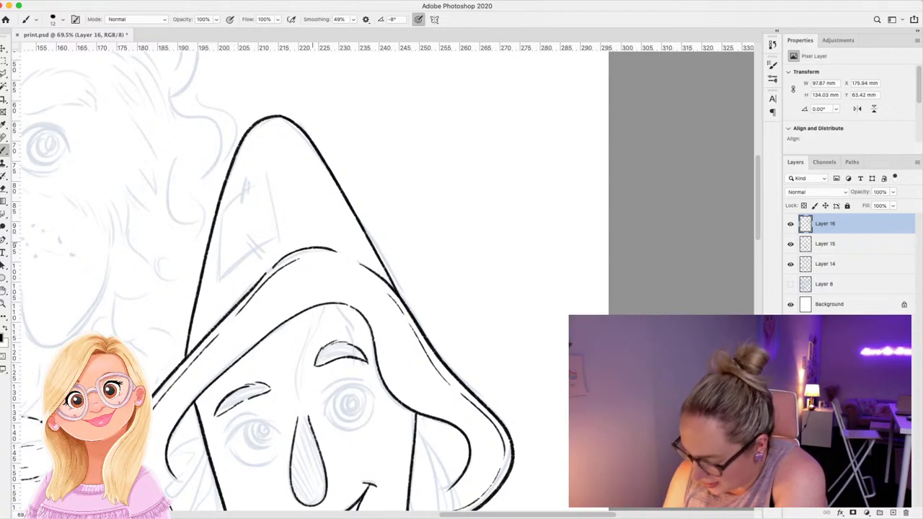
Ink the four-sided patch with stitch marks on the hat and a broken inner line along the cone's far side.
{"action": "left_click_drag", "start_coordinate": [222, 214], "coordinate": [263, 185]}
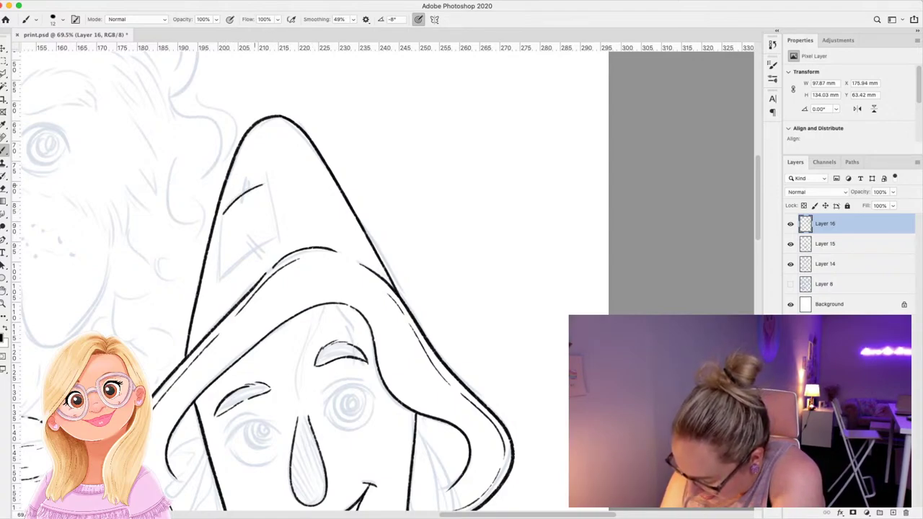
{"action": "mouse_move", "coordinate": [223, 212]}
{"action": "left_mouse_down"}
{"action": "mouse_move", "coordinate": [220, 274]}
{"action": "mouse_move", "coordinate": [273, 238]}
{"action": "left_mouse_up"}
{"action": "left_click_drag", "start_coordinate": [263, 185], "coordinate": [272, 238]}
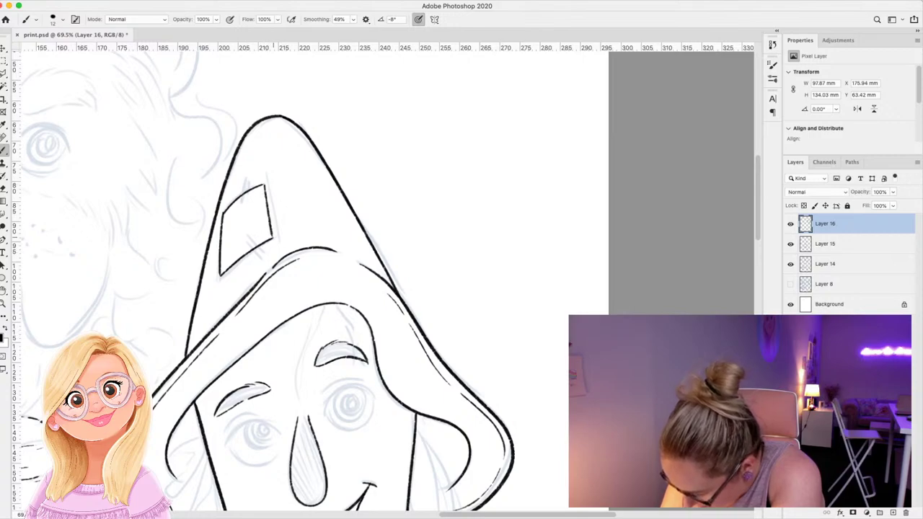
{"action": "mouse_move", "coordinate": [246, 183]}
{"action": "left_mouse_down"}
{"action": "mouse_move", "coordinate": [241, 206]}
{"action": "mouse_move", "coordinate": [248, 198]}
{"action": "left_mouse_up"}
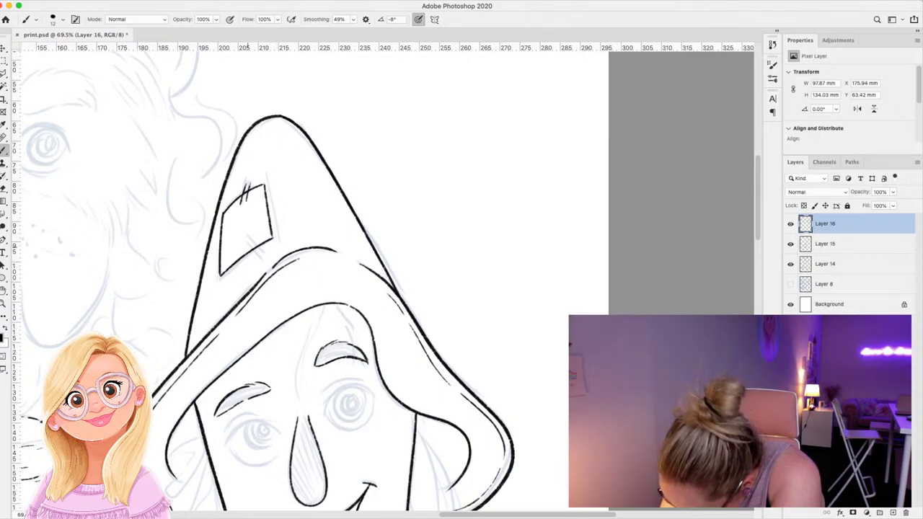
{"action": "left_click_drag", "start_coordinate": [243, 249], "coordinate": [257, 261]}
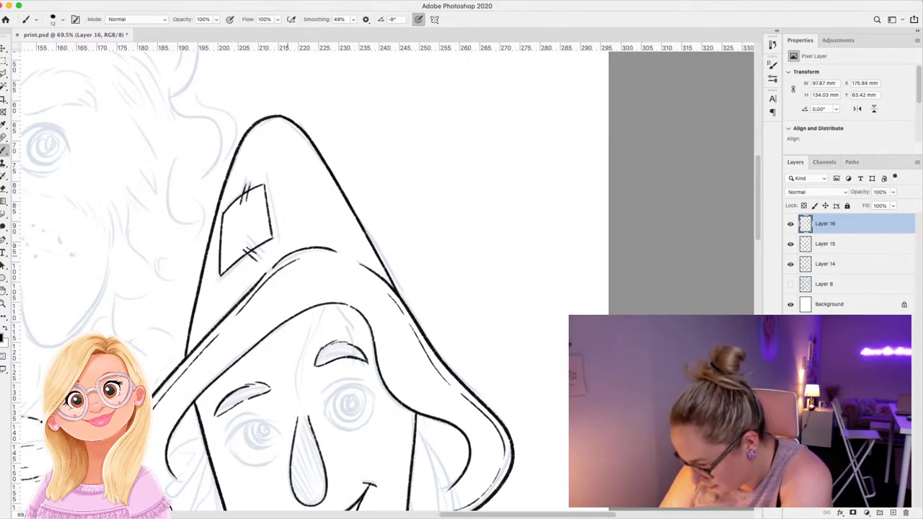
{"action": "mouse_move", "coordinate": [272, 117]}
{"action": "left_mouse_down"}
{"action": "mouse_move", "coordinate": [292, 134]}
{"action": "mouse_move", "coordinate": [361, 252]}
{"action": "left_mouse_up"}
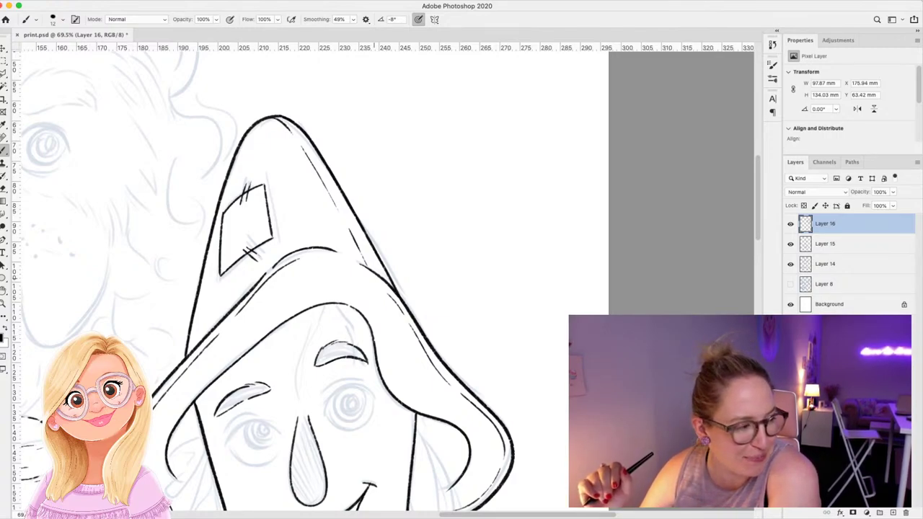
Ink the wavy edge of the scarecrow's wide collar, from beside the jaw across the chest to the opposite shoulder.
{"action": "key", "text": "z"}
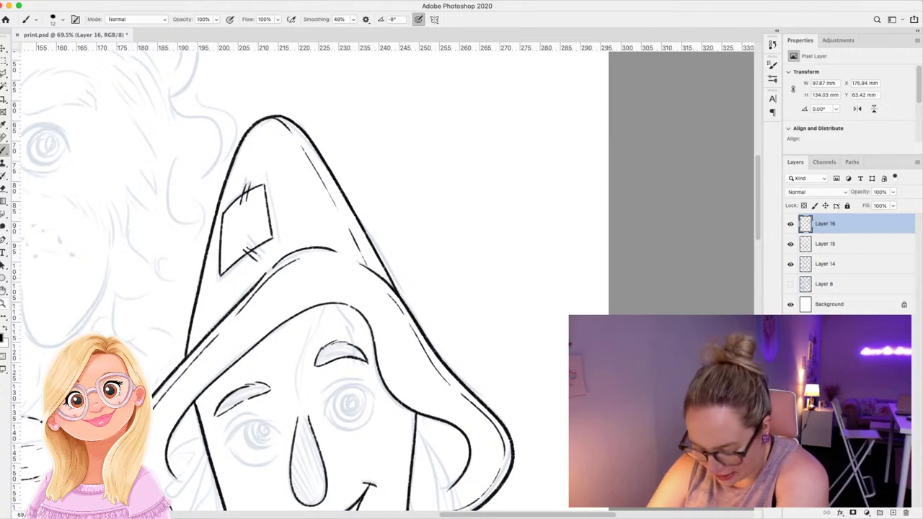
{"action": "left_click_drag", "start_coordinate": [432, 228], "coordinate": [299, 231]}
{"action": "key", "text": "super+0"}
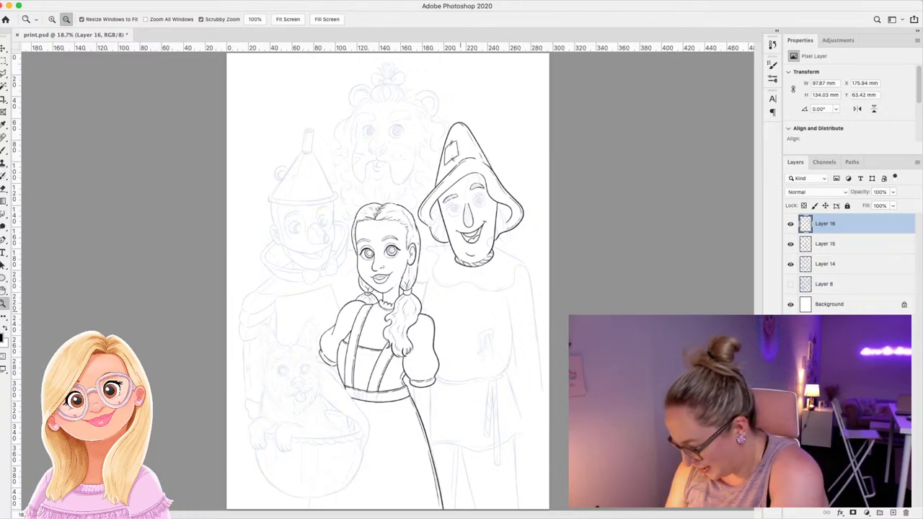
{"action": "left_click_drag", "start_coordinate": [505, 282], "coordinate": [514, 279]}
{"action": "scroll", "coordinate": [540, 234], "scroll_direction": "up", "scroll_amount": 4}
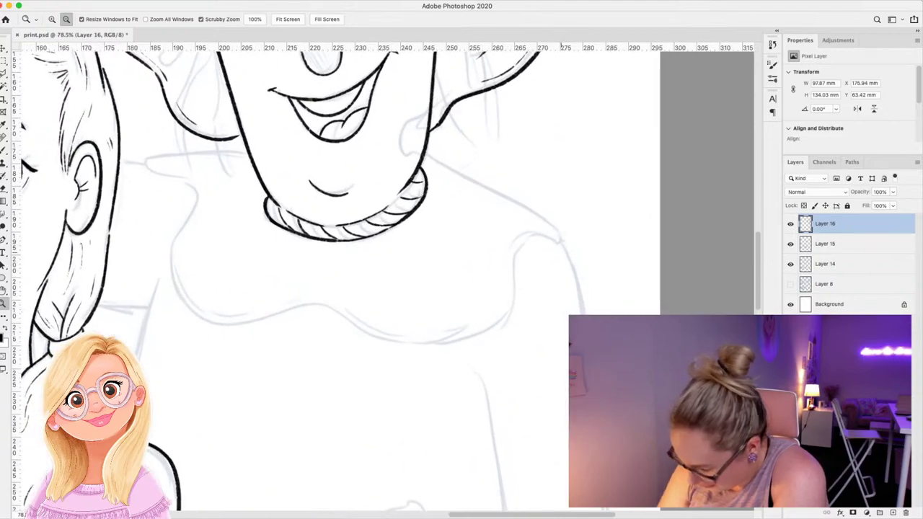
{"action": "key", "text": "b"}
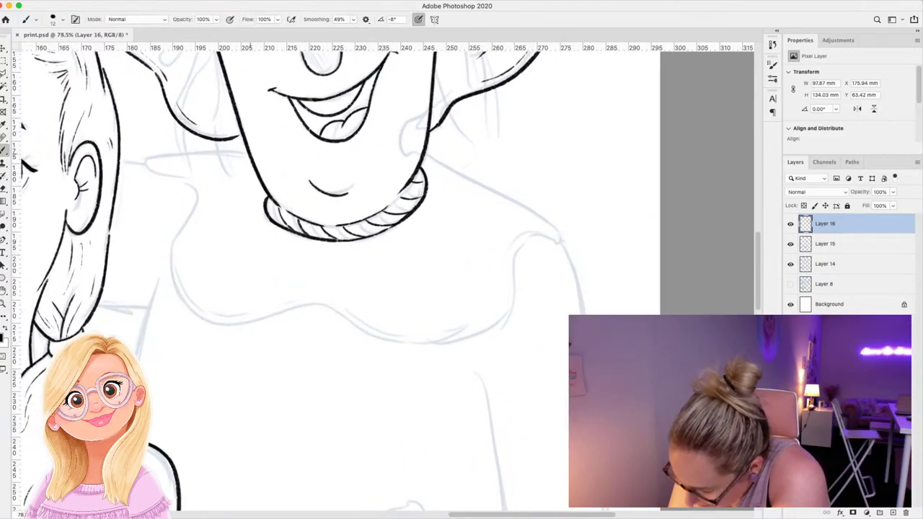
{"action": "mouse_move", "coordinate": [248, 153]}
{"action": "left_mouse_down"}
{"action": "mouse_move", "coordinate": [143, 158]}
{"action": "mouse_move", "coordinate": [147, 170]}
{"action": "mouse_move", "coordinate": [198, 191]}
{"action": "mouse_move", "coordinate": [170, 251]}
{"action": "mouse_move", "coordinate": [170, 290]}
{"action": "mouse_move", "coordinate": [195, 319]}
{"action": "mouse_move", "coordinate": [238, 325]}
{"action": "mouse_move", "coordinate": [322, 304]}
{"action": "mouse_move", "coordinate": [415, 363]}
{"action": "mouse_move", "coordinate": [467, 359]}
{"action": "mouse_move", "coordinate": [503, 331]}
{"action": "mouse_move", "coordinate": [523, 243]}
{"action": "mouse_move", "coordinate": [561, 238]}
{"action": "left_mouse_up"}
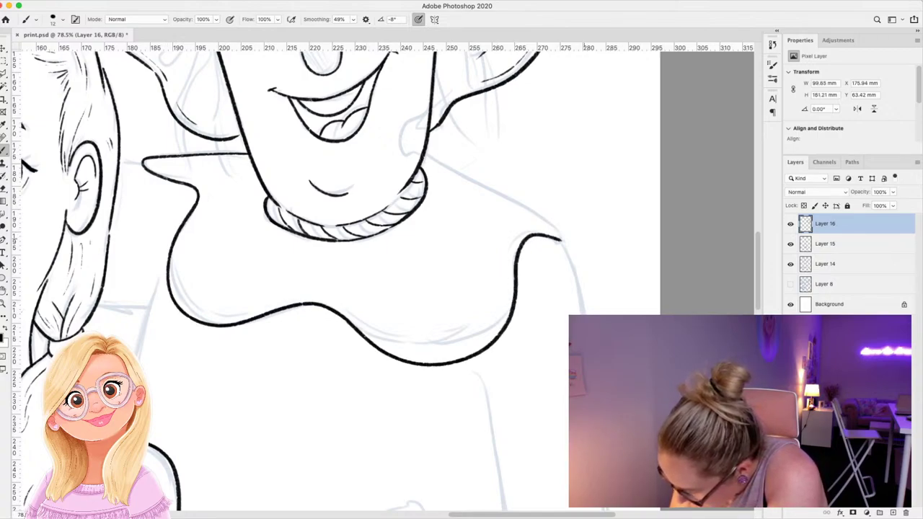
Ink the collar's sloping far shoulder from the neck to its curled tip, and add a broken second line inside the wavy edge.
{"action": "mouse_move", "coordinate": [426, 154]}
{"action": "left_mouse_down"}
{"action": "mouse_move", "coordinate": [555, 222]}
{"action": "mouse_move", "coordinate": [568, 253]}
{"action": "left_mouse_up"}
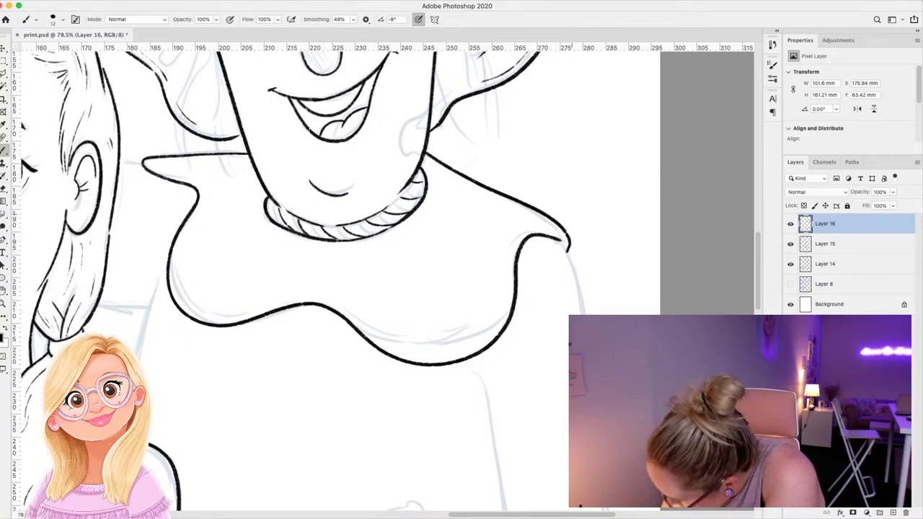
{"action": "left_click_drag", "start_coordinate": [145, 160], "coordinate": [200, 187]}
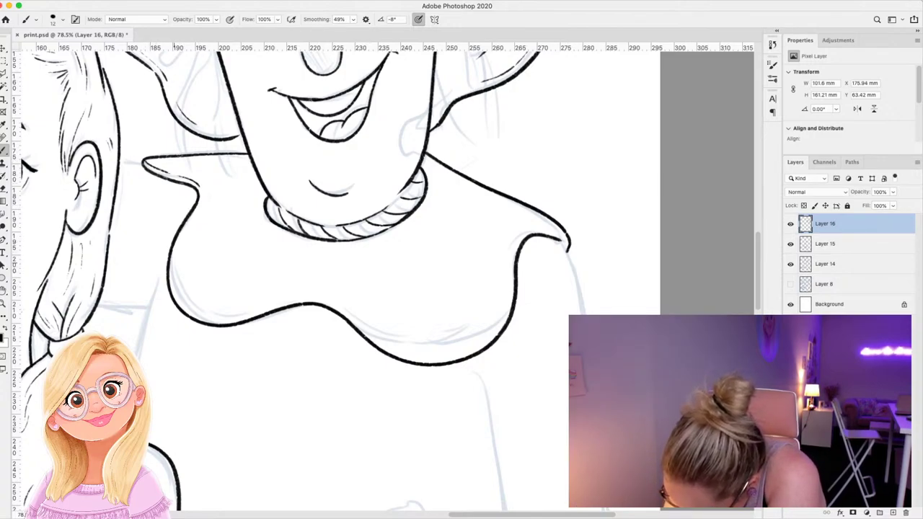
{"action": "mouse_move", "coordinate": [174, 264]}
{"action": "left_mouse_down"}
{"action": "mouse_move", "coordinate": [173, 291]}
{"action": "mouse_move", "coordinate": [210, 317]}
{"action": "mouse_move", "coordinate": [325, 298]}
{"action": "mouse_move", "coordinate": [386, 345]}
{"action": "mouse_move", "coordinate": [447, 358]}
{"action": "mouse_move", "coordinate": [495, 331]}
{"action": "mouse_move", "coordinate": [509, 281]}
{"action": "mouse_move", "coordinate": [544, 229]}
{"action": "mouse_move", "coordinate": [563, 233]}
{"action": "left_mouse_up"}
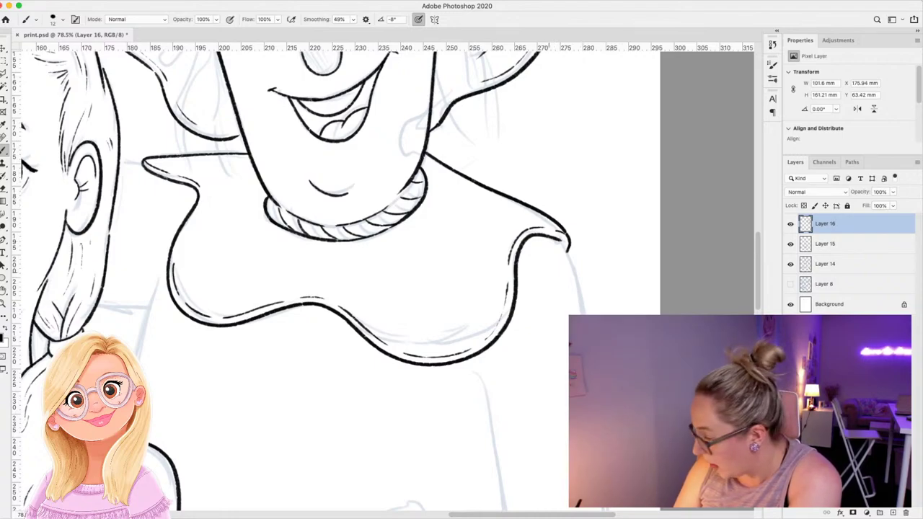
Ink the scarecrow's near arm with two short lines beside the girl's braid, and the near side edge of his tunic.
{"action": "scroll", "coordinate": [339, 281], "scroll_direction": "down", "scroll_amount": 3}
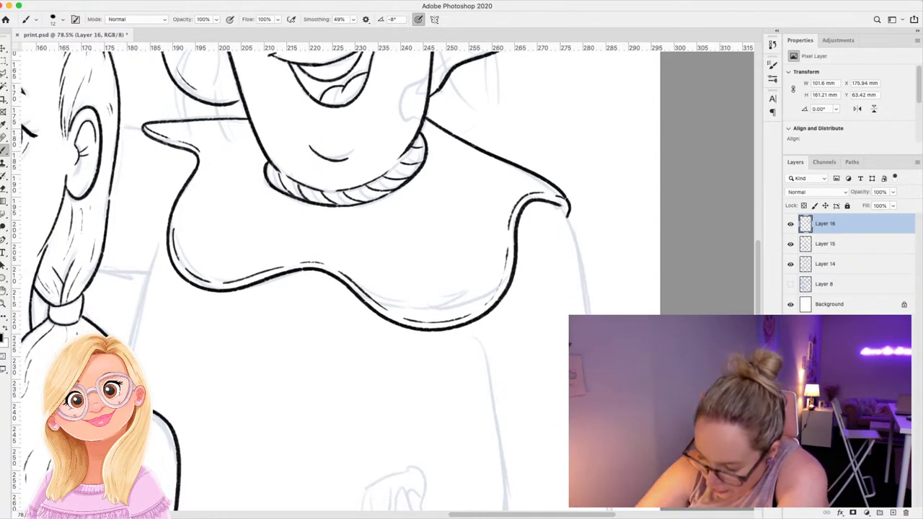
{"action": "left_click_drag", "start_coordinate": [118, 128], "coordinate": [144, 130]}
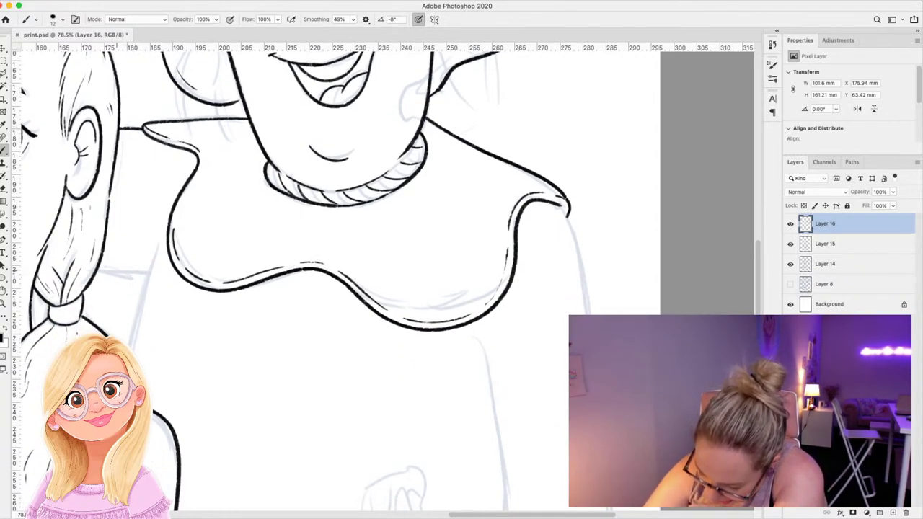
{"action": "left_click_drag", "start_coordinate": [97, 271], "coordinate": [148, 270]}
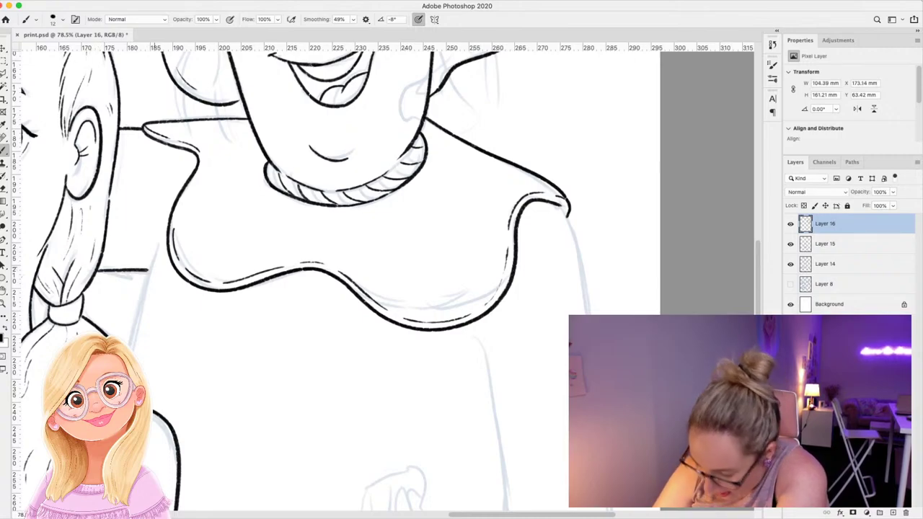
{"action": "left_click_drag", "start_coordinate": [158, 237], "coordinate": [128, 344]}
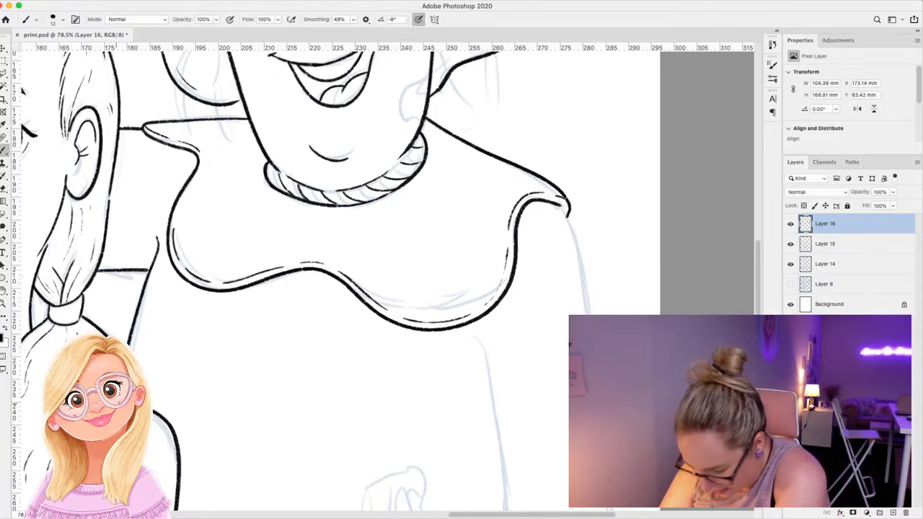
Ink the inner and outer edges of the scarecrow's far sleeve, running down from below the collar and the shoulder.
{"action": "key", "text": "z"}
{"action": "left_click_drag", "start_coordinate": [378, 236], "coordinate": [288, 238]}
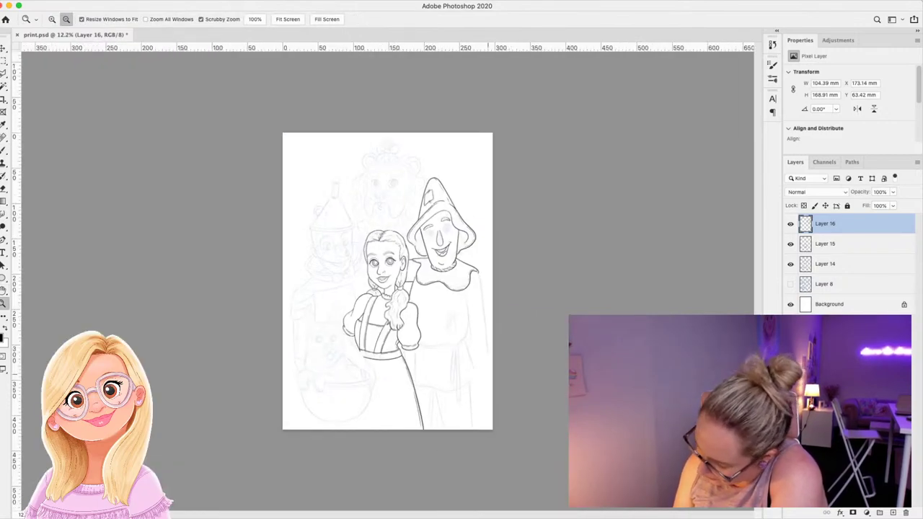
{"action": "left_click_drag", "start_coordinate": [431, 288], "coordinate": [479, 288]}
{"action": "scroll", "coordinate": [551, 337], "scroll_direction": "up", "scroll_amount": 2}
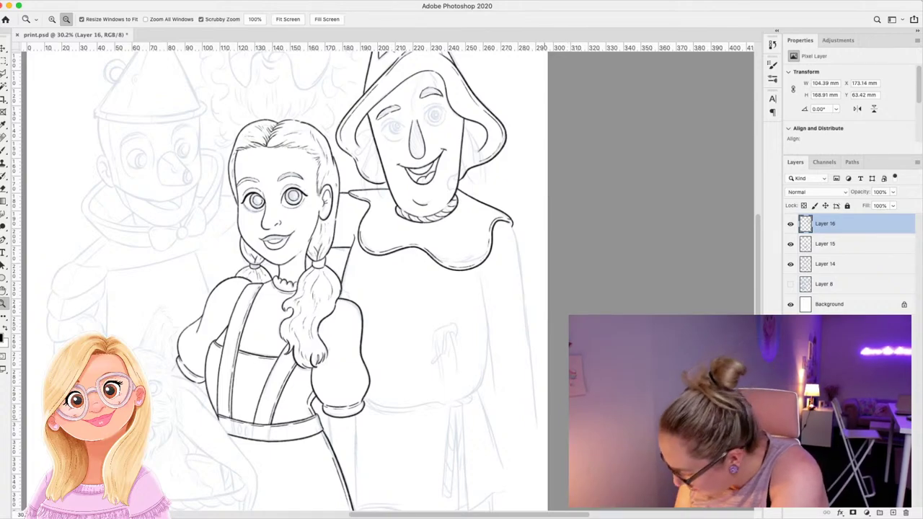
{"action": "scroll", "coordinate": [549, 460], "scroll_direction": "up", "scroll_amount": 2}
{"action": "key", "text": "b"}
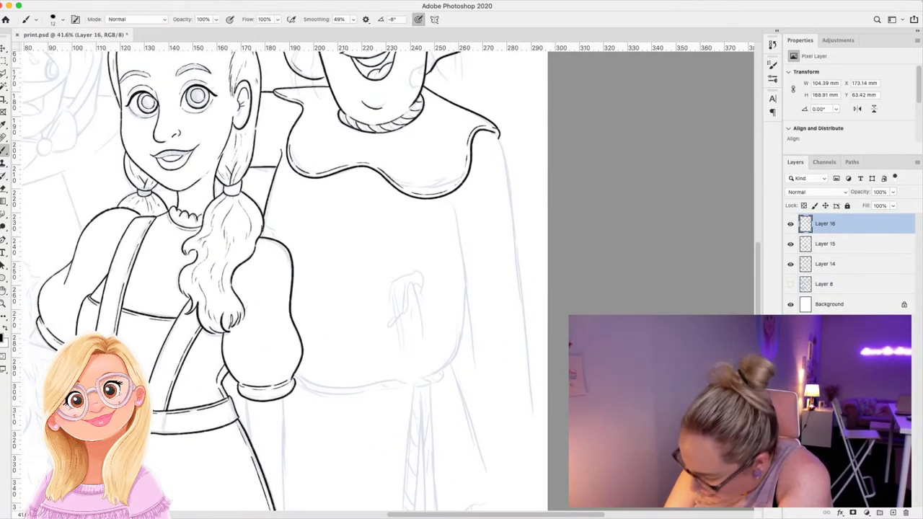
{"action": "left_click_drag", "start_coordinate": [459, 242], "coordinate": [473, 359]}
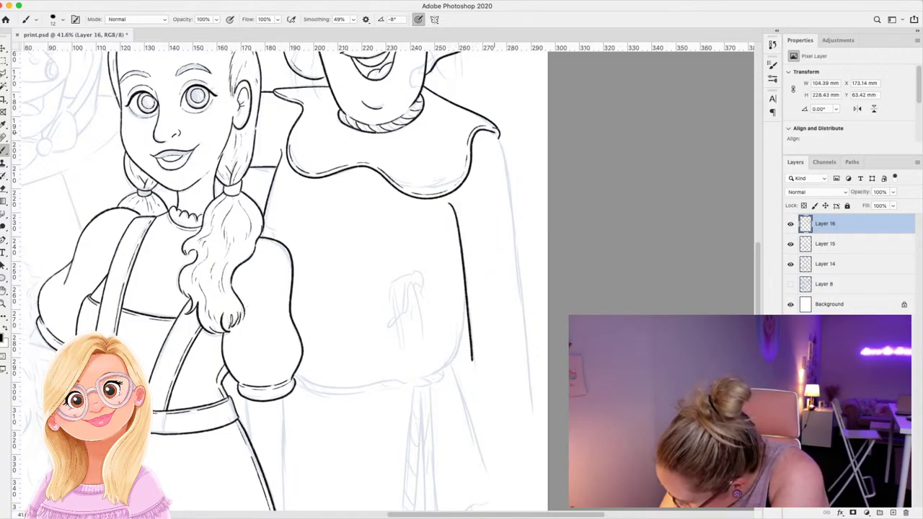
{"action": "left_click_drag", "start_coordinate": [496, 134], "coordinate": [527, 351]}
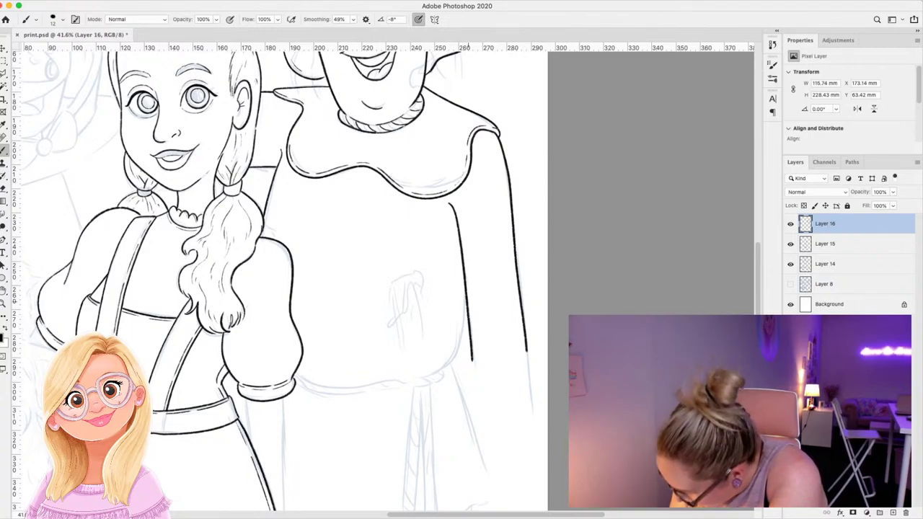
Ink the tunic's far side curving in to the waist, and two parallel lines for the rope belt.
{"action": "left_click_drag", "start_coordinate": [467, 297], "coordinate": [443, 369]}
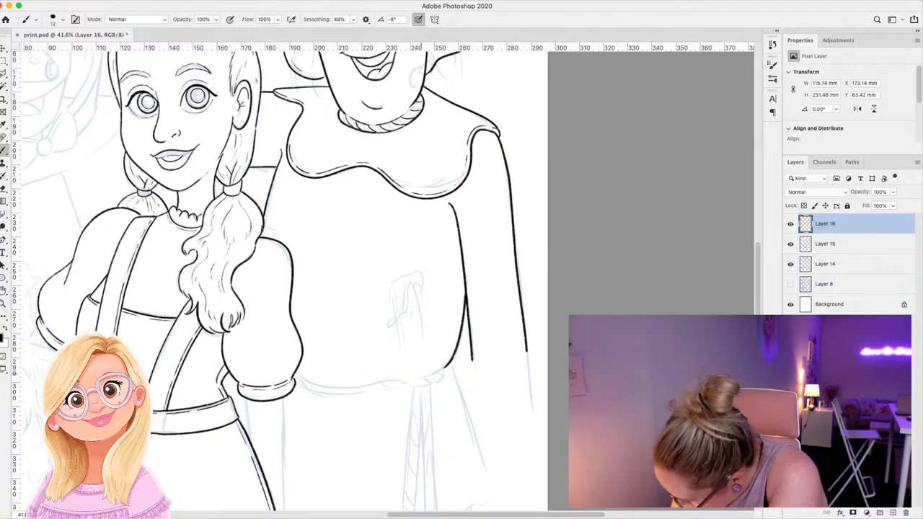
{"action": "mouse_move", "coordinate": [298, 382]}
{"action": "left_mouse_down"}
{"action": "mouse_move", "coordinate": [366, 384]}
{"action": "mouse_move", "coordinate": [446, 368]}
{"action": "left_mouse_up"}
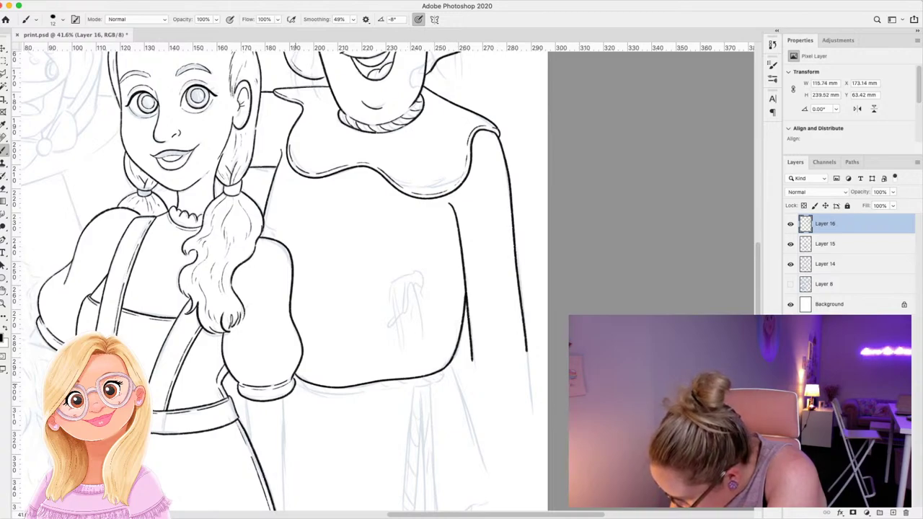
{"action": "mouse_move", "coordinate": [296, 384]}
{"action": "left_mouse_down"}
{"action": "mouse_move", "coordinate": [368, 393]}
{"action": "mouse_move", "coordinate": [442, 380]}
{"action": "mouse_move", "coordinate": [445, 371]}
{"action": "left_mouse_up"}
Ink the far side of the tunic's skirt below the belt, and erase a short belt section to draw a rounded knot there.
{"action": "scroll", "coordinate": [444, 370], "scroll_direction": "down", "scroll_amount": 1}
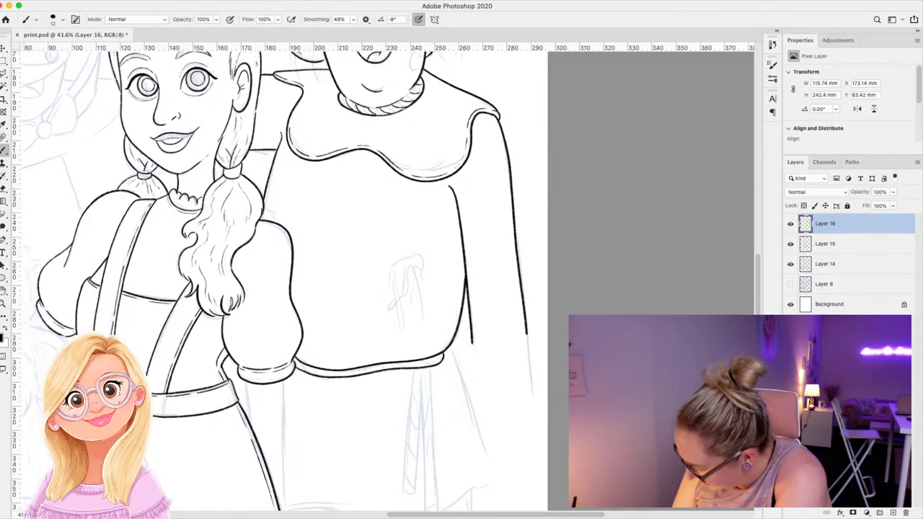
{"action": "scroll", "coordinate": [444, 361], "scroll_direction": "down", "scroll_amount": 5}
{"action": "left_click_drag", "start_coordinate": [445, 219], "coordinate": [492, 340]}
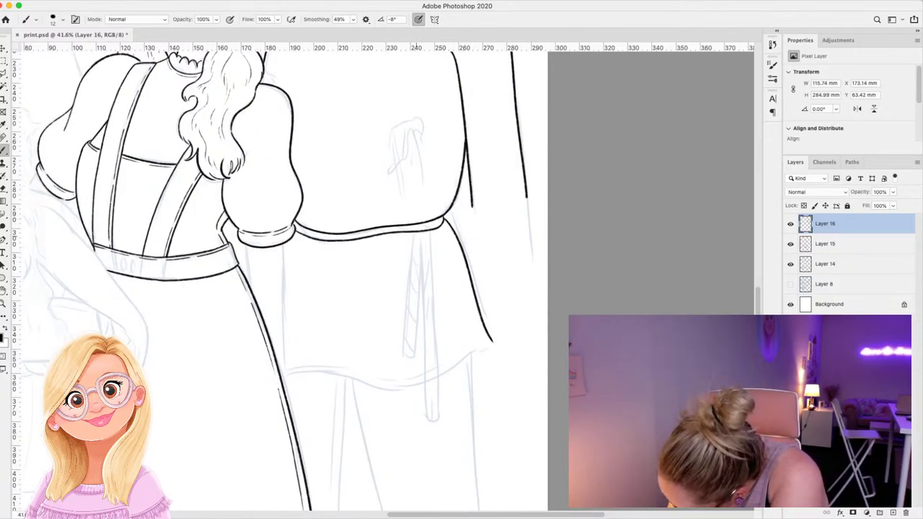
{"action": "key", "text": "e"}
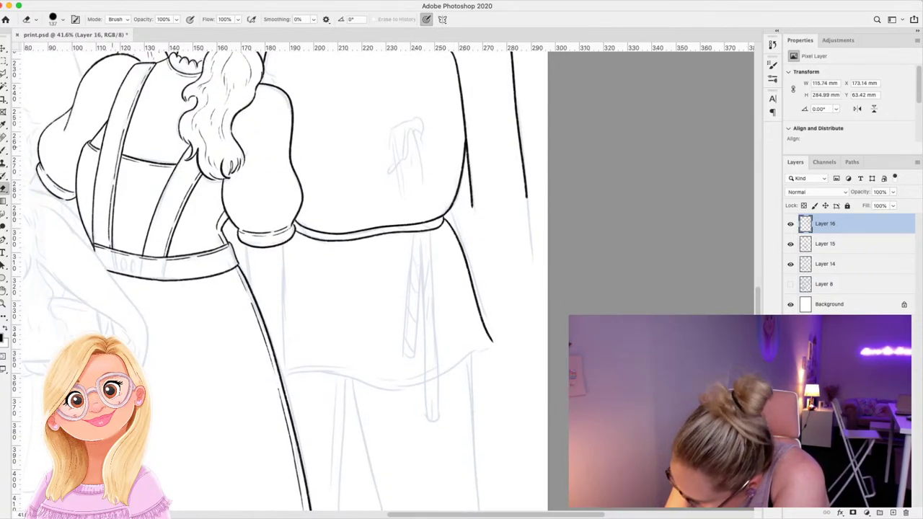
{"action": "left_click_drag", "start_coordinate": [431, 225], "coordinate": [408, 228]}
{"action": "key", "text": "b"}
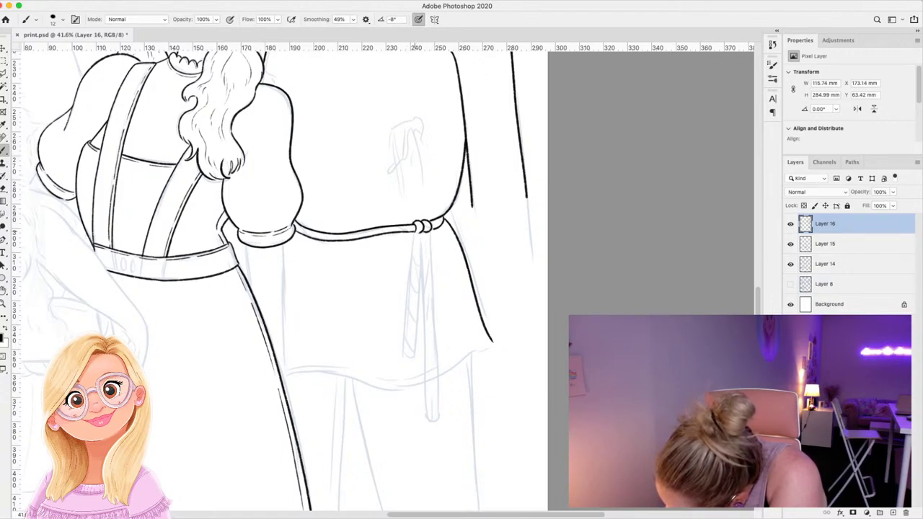
Ink the two rope ends hanging from the belt knot, one shorter than the other, and fill both with slanted twist marks.
{"action": "mouse_move", "coordinate": [416, 231]}
{"action": "left_mouse_down"}
{"action": "mouse_move", "coordinate": [403, 354]}
{"action": "mouse_move", "coordinate": [411, 351]}
{"action": "left_mouse_up"}
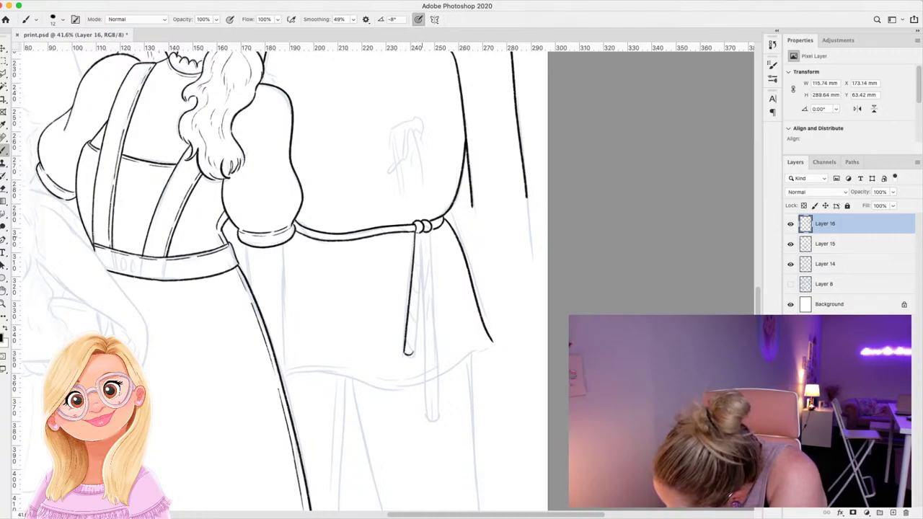
{"action": "left_click_drag", "start_coordinate": [421, 232], "coordinate": [412, 355]}
{"action": "left_click_drag", "start_coordinate": [422, 232], "coordinate": [427, 417]}
{"action": "mouse_move", "coordinate": [429, 230]}
{"action": "left_mouse_down"}
{"action": "mouse_move", "coordinate": [438, 359]}
{"action": "mouse_move", "coordinate": [428, 417]}
{"action": "left_mouse_up"}
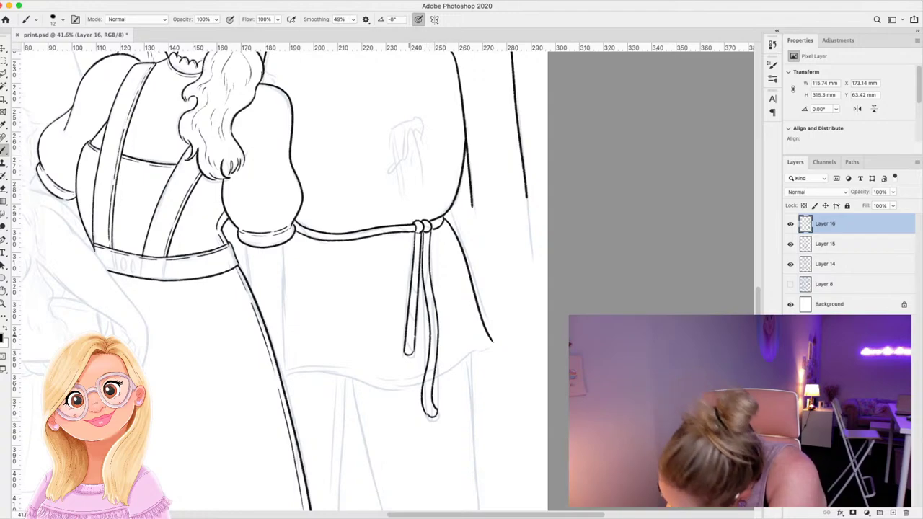
{"action": "mouse_move", "coordinate": [411, 340]}
{"action": "left_mouse_down"}
{"action": "mouse_move", "coordinate": [408, 350]}
{"action": "mouse_move", "coordinate": [408, 334]}
{"action": "left_mouse_up"}
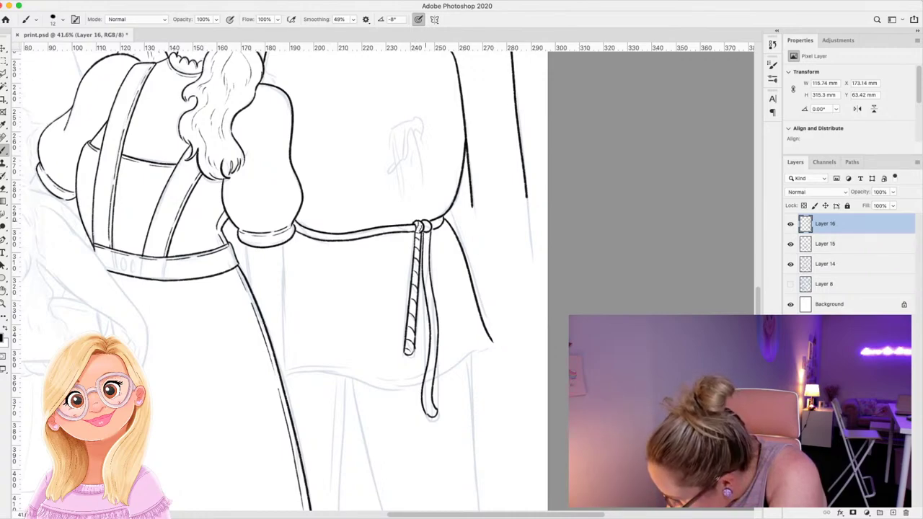
{"action": "left_click_drag", "start_coordinate": [430, 241], "coordinate": [425, 251]}
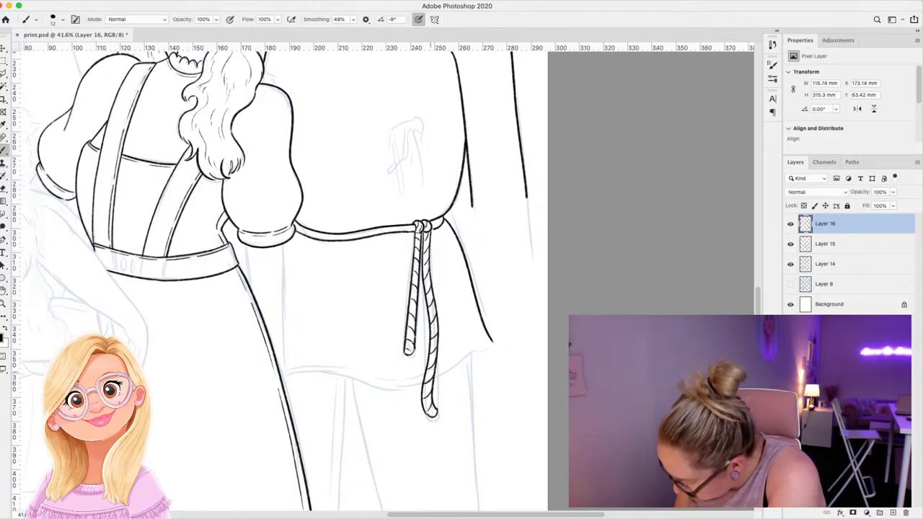
Ink the tunic's wavy hem and the trouser leg lines down to the page edge, with a broken second line inside the near leg.
{"action": "mouse_move", "coordinate": [282, 375]}
{"action": "left_mouse_down"}
{"action": "mouse_move", "coordinate": [418, 387]}
{"action": "mouse_move", "coordinate": [493, 340]}
{"action": "left_mouse_up"}
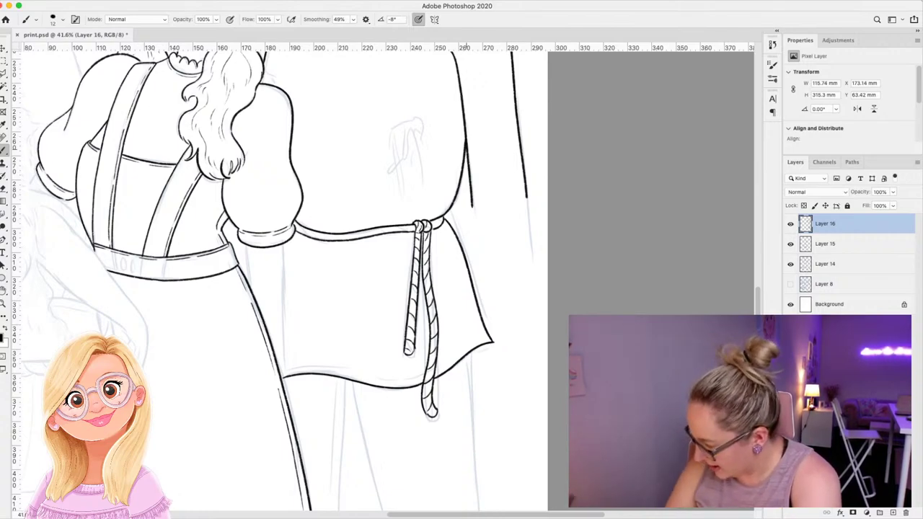
{"action": "scroll", "coordinate": [288, 281], "scroll_direction": "down", "scroll_amount": 3}
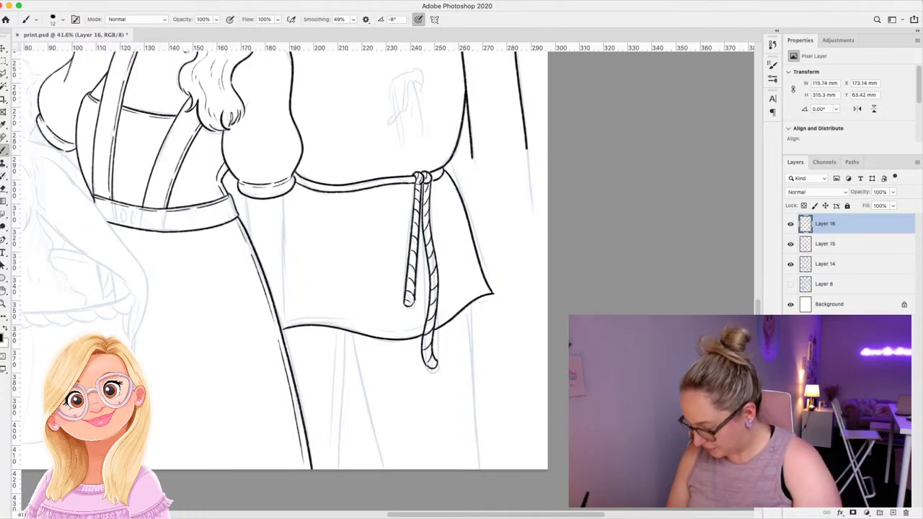
{"action": "left_click_drag", "start_coordinate": [352, 333], "coordinate": [380, 468]}
{"action": "left_click_drag", "start_coordinate": [470, 301], "coordinate": [476, 468]}
{"action": "left_click_drag", "start_coordinate": [346, 332], "coordinate": [339, 466]}
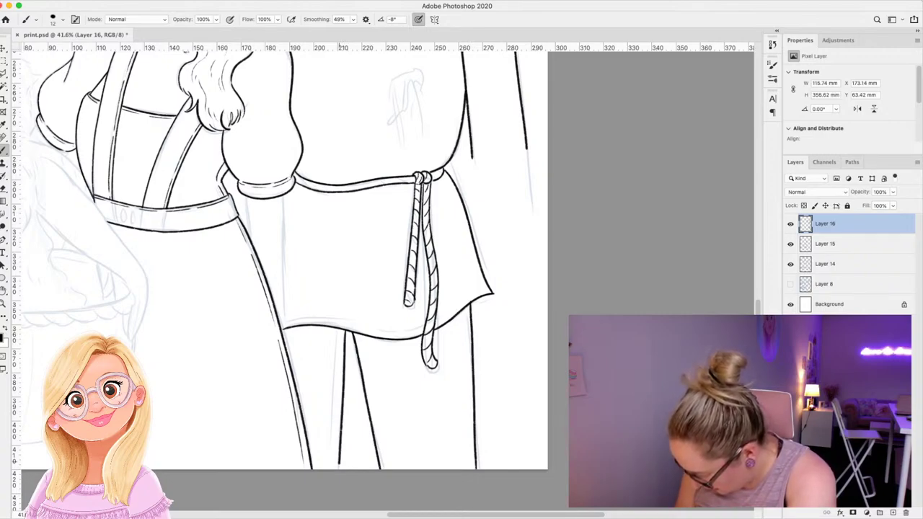
{"action": "left_click_drag", "start_coordinate": [337, 331], "coordinate": [328, 469]}
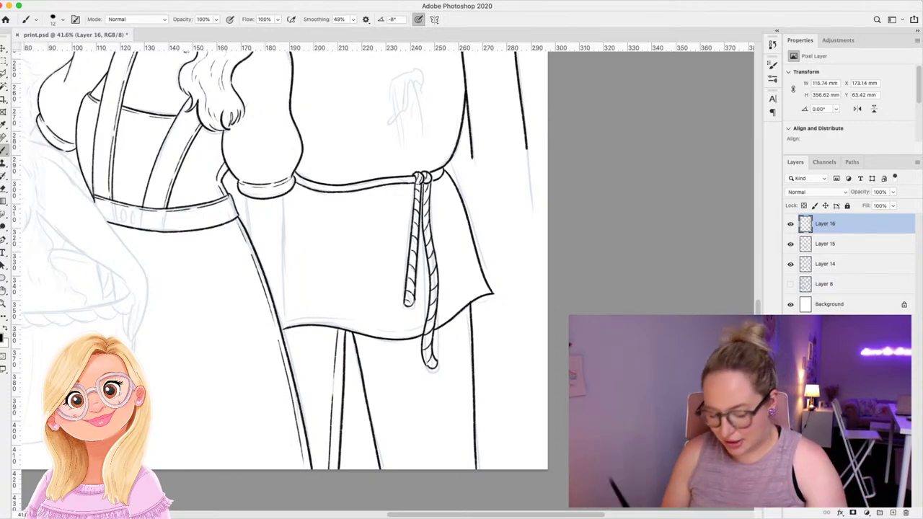
Ink the scarecrow's far eye with a thick upper lid, a thin broken lower outline and a crease line above.
{"action": "key", "text": "z"}
{"action": "mouse_move", "coordinate": [545, 274]}
{"action": "left_mouse_down"}
{"action": "mouse_move", "coordinate": [425, 275]}
{"action": "mouse_move", "coordinate": [484, 275]}
{"action": "left_mouse_up"}
{"action": "scroll", "coordinate": [388, 281], "scroll_direction": "up", "scroll_amount": 1}
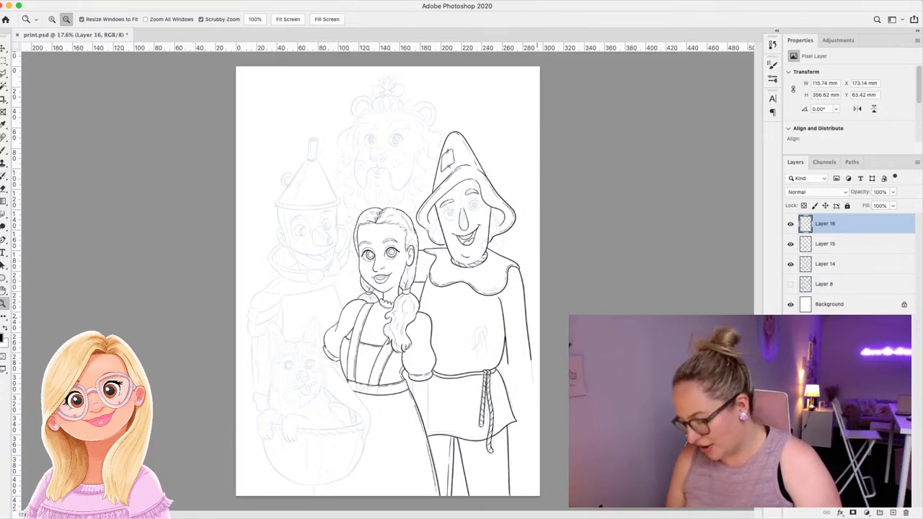
{"action": "left_click_drag", "start_coordinate": [539, 377], "coordinate": [462, 361]}
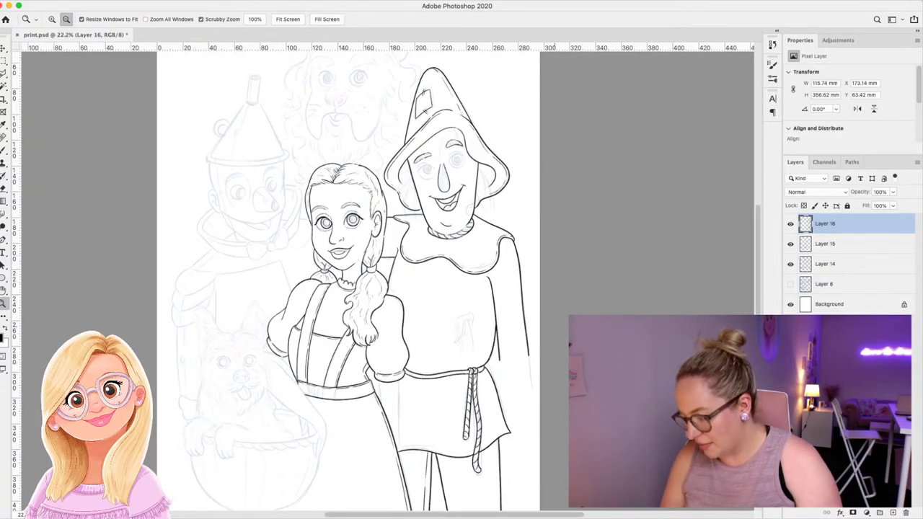
{"action": "left_click_drag", "start_coordinate": [505, 174], "coordinate": [377, 101]}
{"action": "scroll", "coordinate": [378, 65], "scroll_direction": "up", "scroll_amount": 3}
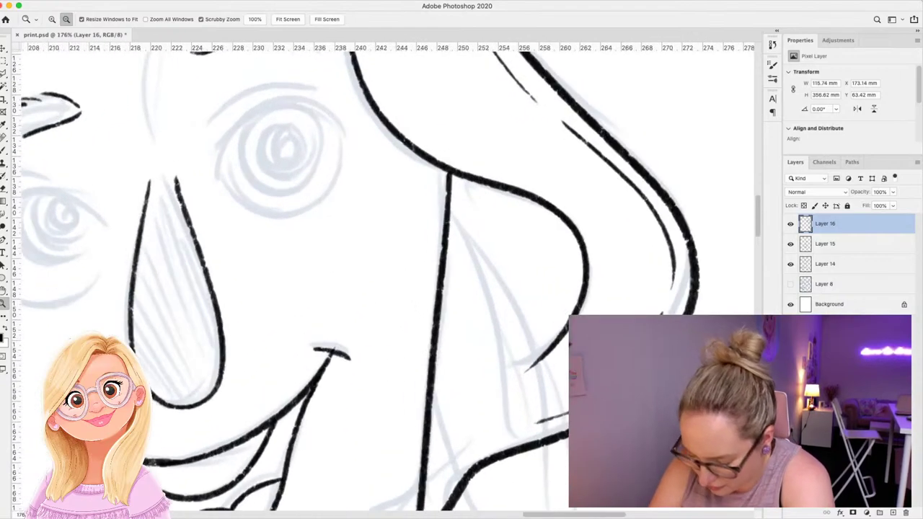
{"action": "key", "text": "b"}
{"action": "mouse_move", "coordinate": [220, 197]}
{"action": "left_mouse_down"}
{"action": "mouse_move", "coordinate": [245, 113]}
{"action": "mouse_move", "coordinate": [278, 97]}
{"action": "mouse_move", "coordinate": [310, 99]}
{"action": "mouse_move", "coordinate": [352, 137]}
{"action": "left_mouse_up"}
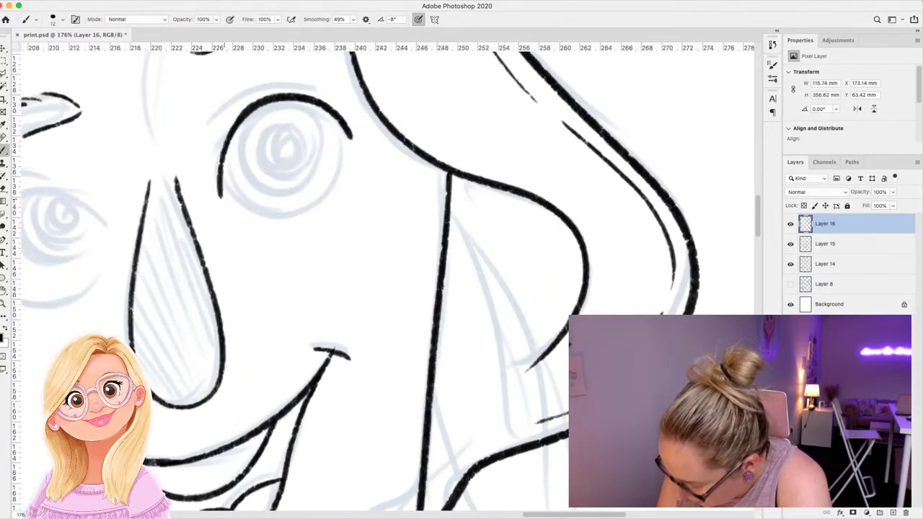
{"action": "mouse_move", "coordinate": [221, 195]}
{"action": "left_mouse_down"}
{"action": "mouse_move", "coordinate": [280, 227]}
{"action": "mouse_move", "coordinate": [340, 185]}
{"action": "mouse_move", "coordinate": [352, 141]}
{"action": "left_mouse_up"}
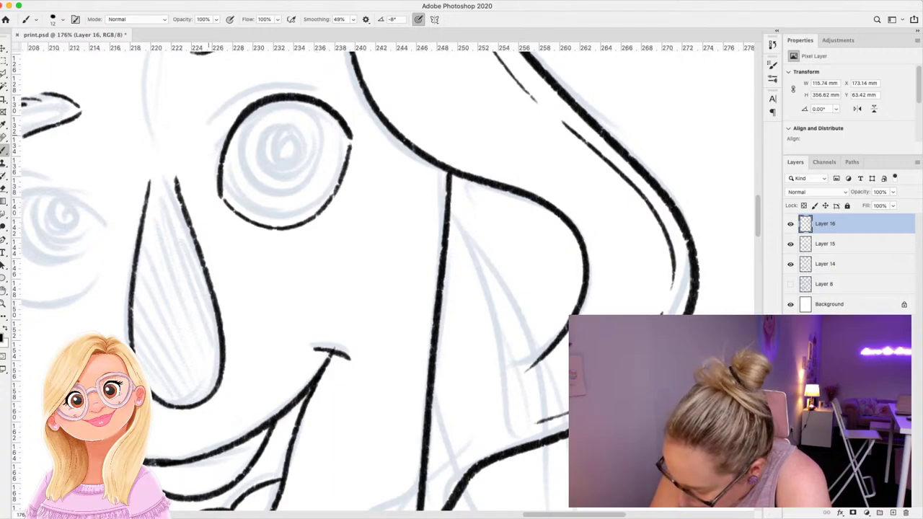
{"action": "mouse_move", "coordinate": [207, 141]}
{"action": "left_mouse_down"}
{"action": "mouse_move", "coordinate": [230, 92]}
{"action": "mouse_move", "coordinate": [296, 76]}
{"action": "left_mouse_up"}
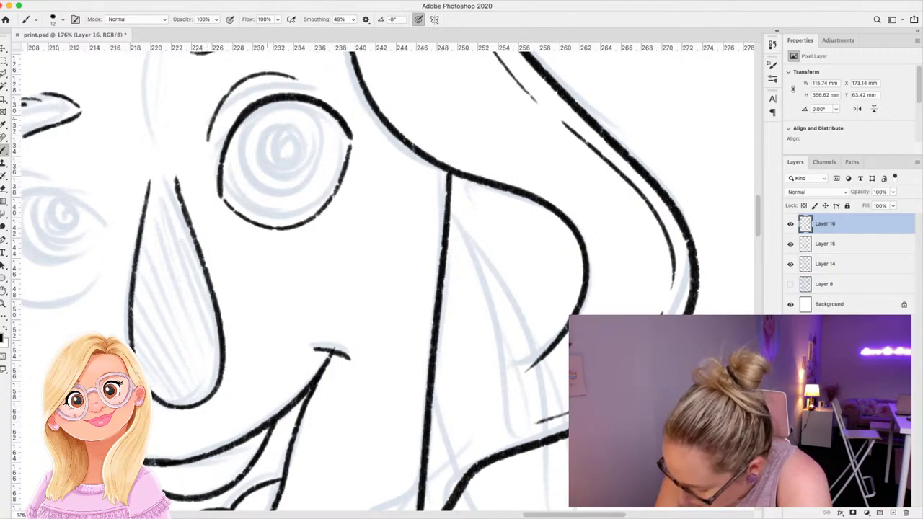
Ink the circular iris and pupil inside the scarecrow's far eye.
{"action": "key", "text": "z"}
{"action": "mouse_move", "coordinate": [370, 180]}
{"action": "left_mouse_down"}
{"action": "mouse_move", "coordinate": [327, 181]}
{"action": "mouse_move", "coordinate": [430, 174]}
{"action": "left_mouse_up"}
{"action": "key", "text": "b"}
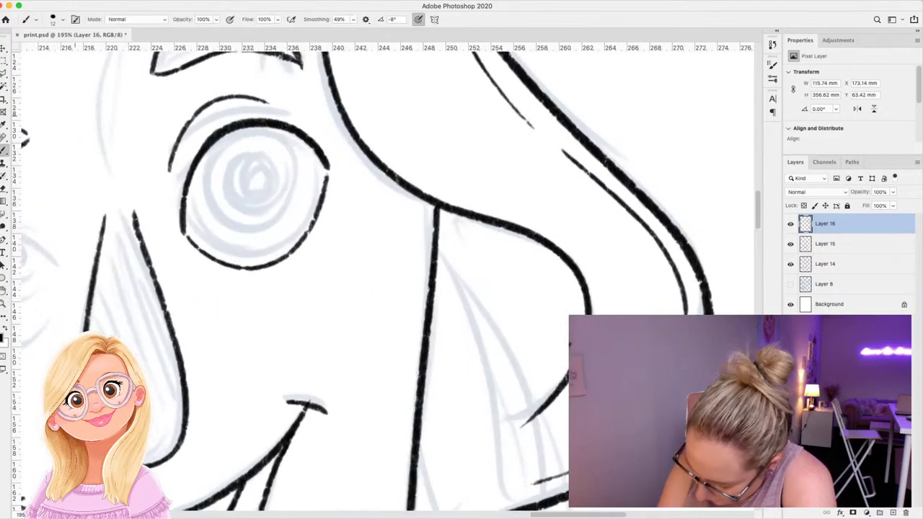
{"action": "mouse_move", "coordinate": [248, 129]}
{"action": "left_mouse_down"}
{"action": "mouse_move", "coordinate": [197, 162]}
{"action": "mouse_move", "coordinate": [199, 198]}
{"action": "mouse_move", "coordinate": [215, 227]}
{"action": "mouse_move", "coordinate": [252, 240]}
{"action": "mouse_move", "coordinate": [286, 229]}
{"action": "mouse_move", "coordinate": [298, 201]}
{"action": "mouse_move", "coordinate": [298, 160]}
{"action": "mouse_move", "coordinate": [273, 131]}
{"action": "mouse_move", "coordinate": [241, 130]}
{"action": "mouse_move", "coordinate": [223, 185]}
{"action": "mouse_move", "coordinate": [237, 209]}
{"action": "mouse_move", "coordinate": [266, 213]}
{"action": "mouse_move", "coordinate": [279, 189]}
{"action": "mouse_move", "coordinate": [249, 148]}
{"action": "left_mouse_up"}
{"action": "key", "text": "z"}
{"action": "left_click_drag", "start_coordinate": [335, 232], "coordinate": [350, 232]}
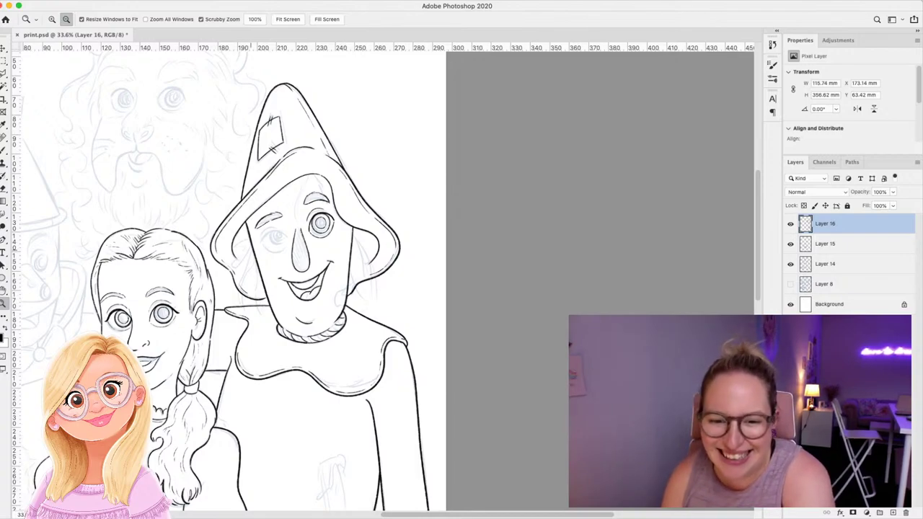
{"action": "left_click_drag", "start_coordinate": [333, 199], "coordinate": [248, 201]}
{"action": "left_click_drag", "start_coordinate": [505, 246], "coordinate": [541, 258]}
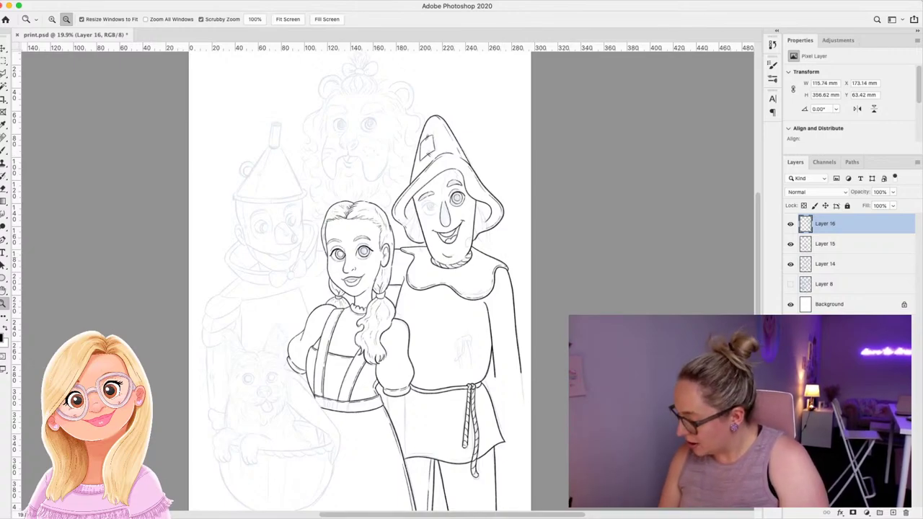
Show the rough blue sketch on Layer 8, set its opacity to 49%, and hide the layer again.
{"action": "left_click", "coordinate": [790, 284]}
{"action": "left_click", "coordinate": [824, 284]}
{"action": "left_click_drag", "start_coordinate": [859, 192], "coordinate": [880, 191]}
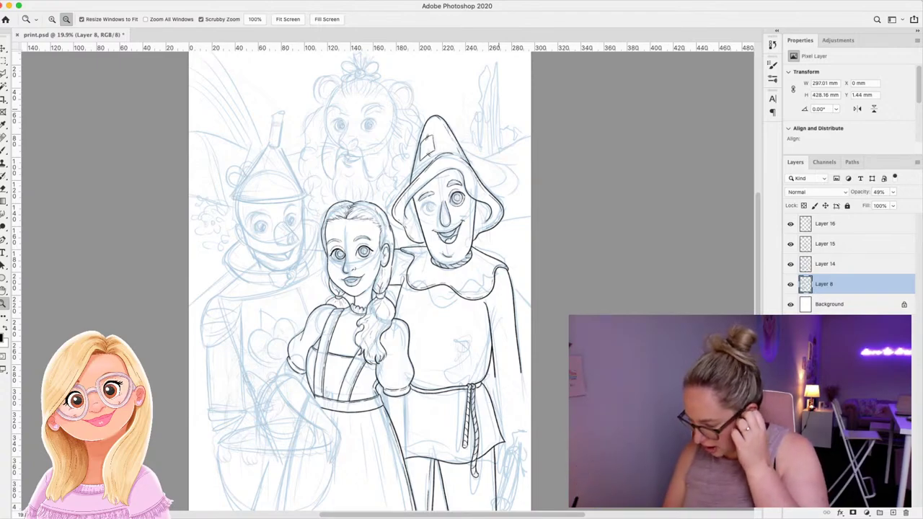
{"action": "left_click", "coordinate": [791, 284]}
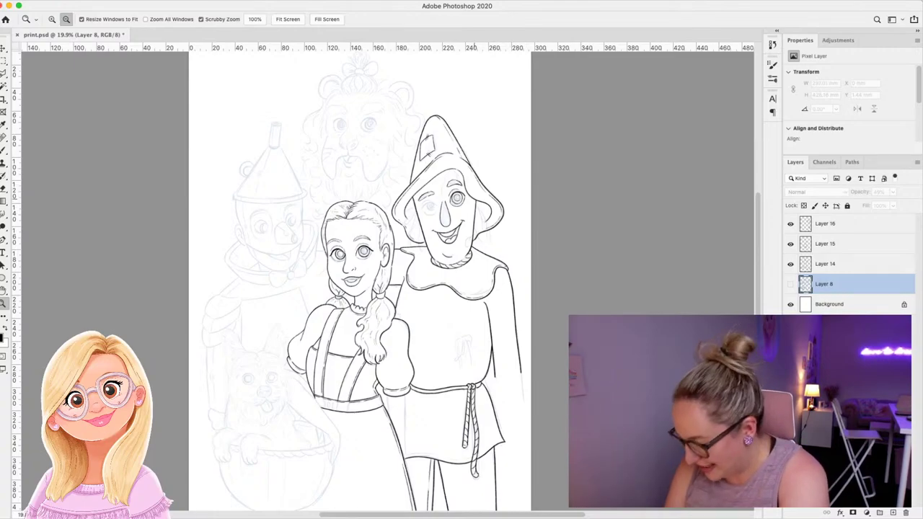
Ink the scarecrow's remaining eye on Layer 16 with a thick upper lid, broken lower outline and a crease line above.
{"action": "left_click_drag", "start_coordinate": [477, 196], "coordinate": [542, 196]}
{"action": "left_click_drag", "start_coordinate": [394, 234], "coordinate": [440, 234]}
{"action": "key", "text": "b"}
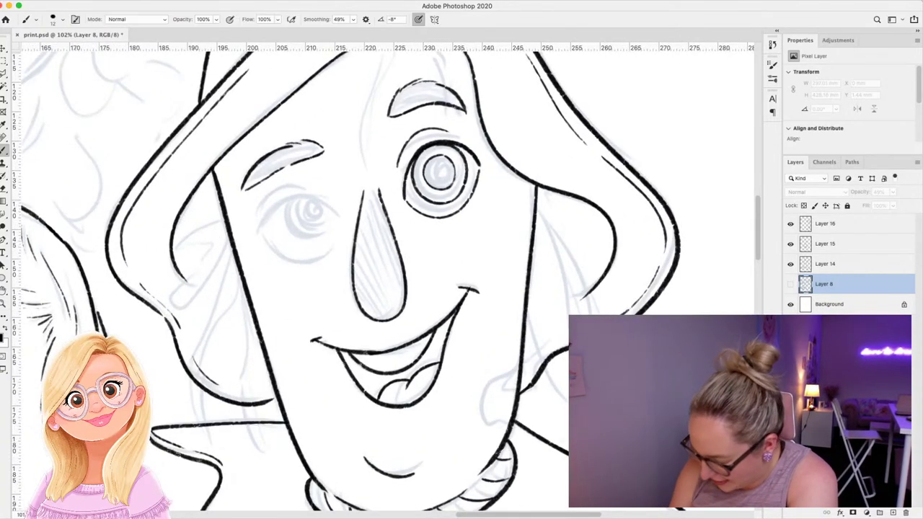
{"action": "left_click", "coordinate": [790, 224]}
{"action": "left_click", "coordinate": [790, 224]}
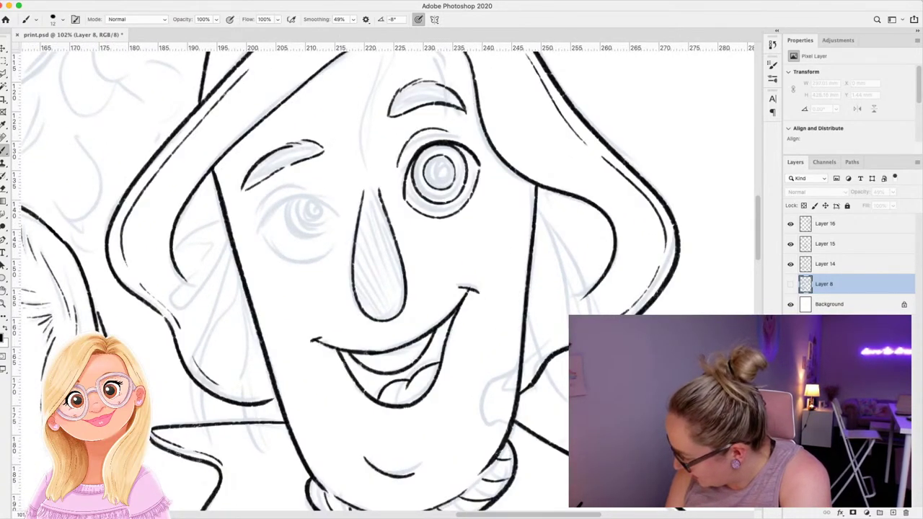
{"action": "left_click", "coordinate": [825, 224]}
{"action": "mouse_move", "coordinate": [343, 223]}
{"action": "left_mouse_down"}
{"action": "mouse_move", "coordinate": [331, 205]}
{"action": "mouse_move", "coordinate": [291, 193]}
{"action": "mouse_move", "coordinate": [260, 231]}
{"action": "mouse_move", "coordinate": [287, 258]}
{"action": "mouse_move", "coordinate": [305, 261]}
{"action": "mouse_move", "coordinate": [344, 225]}
{"action": "left_mouse_up"}
{"action": "left_click_drag", "start_coordinate": [329, 186], "coordinate": [268, 194]}
{"action": "key", "text": "z"}
{"action": "key", "text": "super+0"}
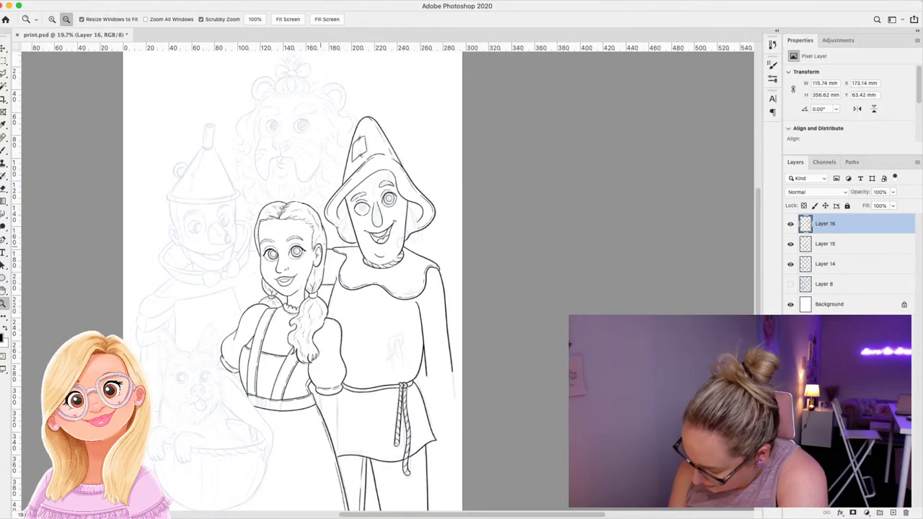
Try an iris and pupil inside the scarecrow's eye on the girl's side, check them at full view, and undo them.
{"action": "left_click_drag", "start_coordinate": [377, 219], "coordinate": [462, 219]}
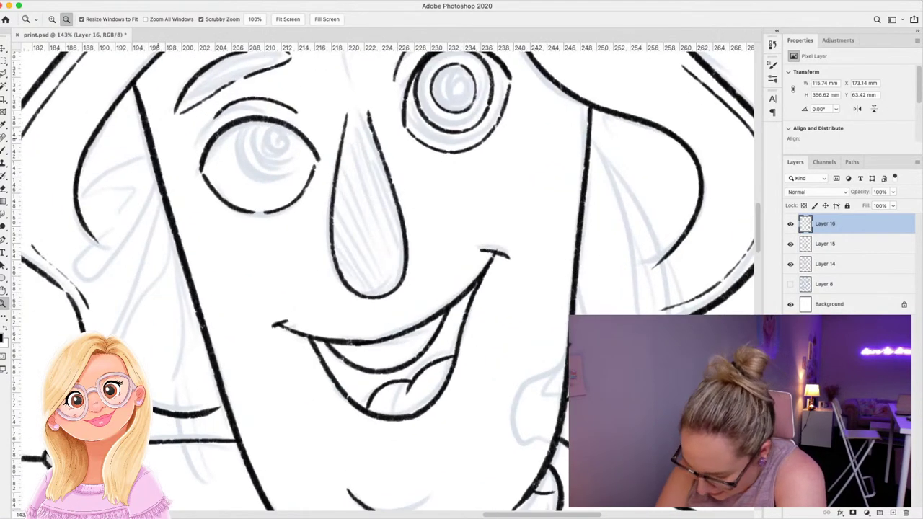
{"action": "key", "text": "b"}
{"action": "mouse_move", "coordinate": [250, 120]}
{"action": "left_mouse_down"}
{"action": "mouse_move", "coordinate": [252, 173]}
{"action": "mouse_move", "coordinate": [281, 181]}
{"action": "mouse_move", "coordinate": [311, 149]}
{"action": "left_mouse_up"}
{"action": "mouse_move", "coordinate": [272, 123]}
{"action": "left_mouse_down"}
{"action": "mouse_move", "coordinate": [257, 150]}
{"action": "mouse_move", "coordinate": [297, 162]}
{"action": "mouse_move", "coordinate": [302, 137]}
{"action": "left_mouse_up"}
{"action": "key", "text": "z"}
{"action": "left_click_drag", "start_coordinate": [497, 245], "coordinate": [404, 246]}
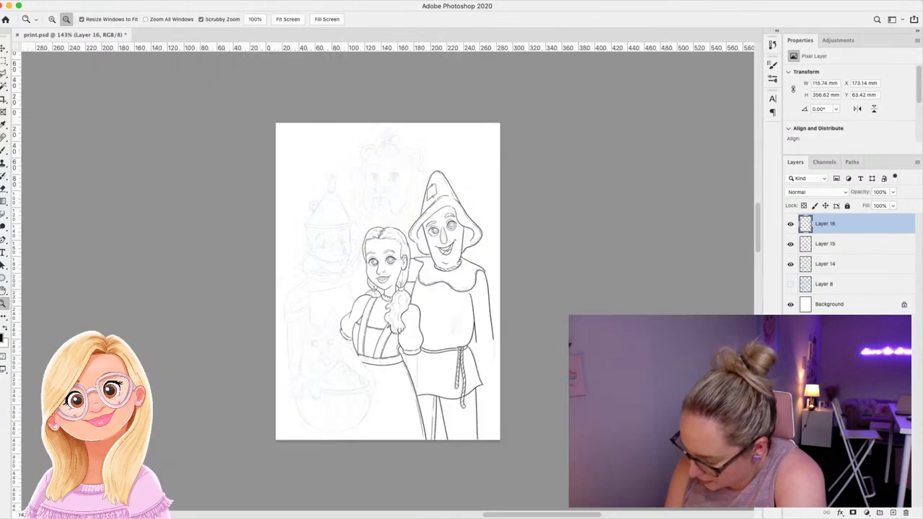
{"action": "left_click_drag", "start_coordinate": [468, 235], "coordinate": [505, 235]}
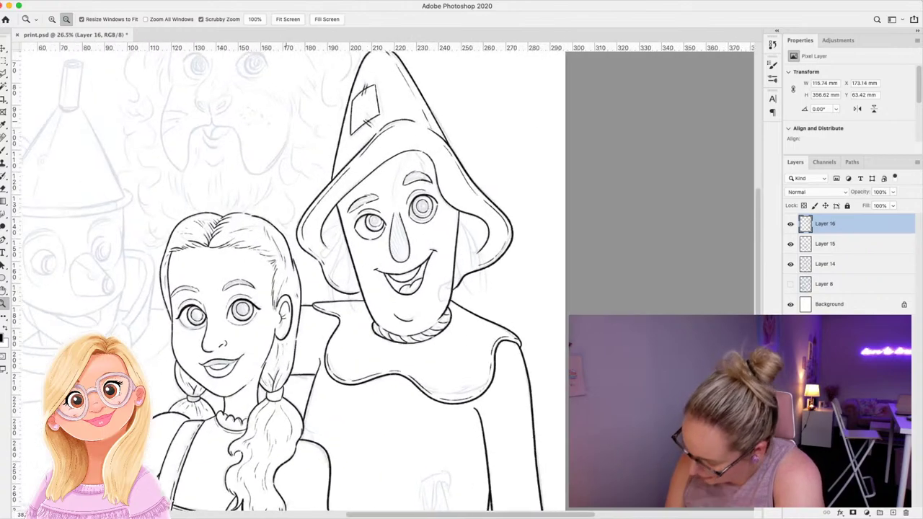
{"action": "key", "text": "super+z"}
{"action": "key", "text": "super+z"}
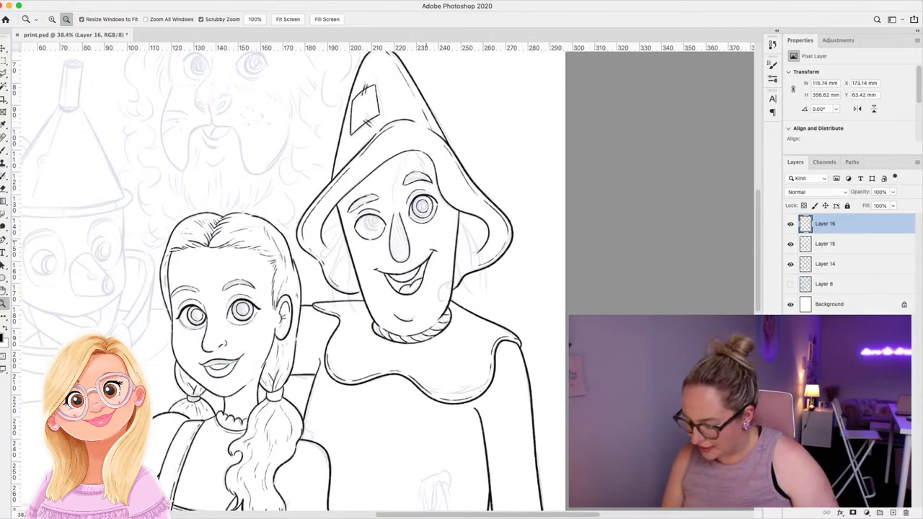
Ink the iris and pupil again inside the scarecrow's eye nearest the girl and check both eyes against the whole page.
{"action": "left_click_drag", "start_coordinate": [429, 239], "coordinate": [467, 239]}
{"action": "key", "text": "b"}
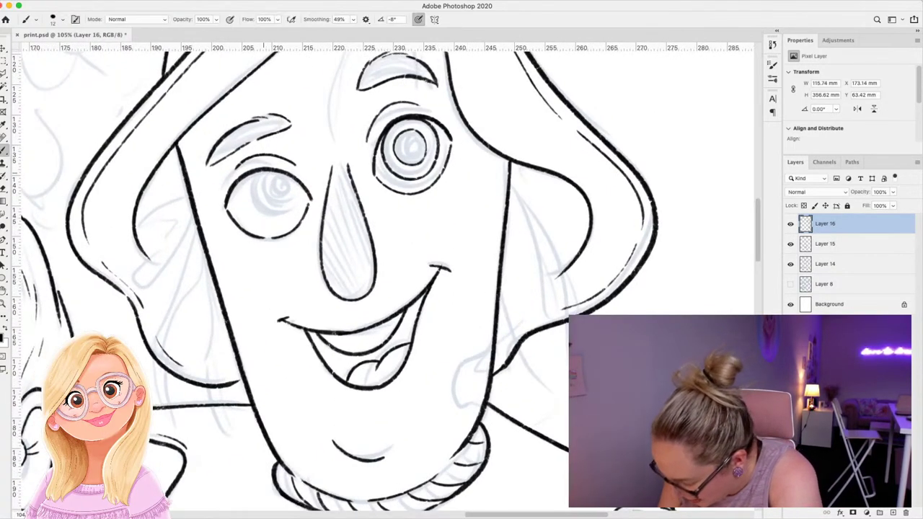
{"action": "mouse_move", "coordinate": [258, 170]}
{"action": "left_mouse_down"}
{"action": "mouse_move", "coordinate": [250, 195]}
{"action": "mouse_move", "coordinate": [274, 222]}
{"action": "mouse_move", "coordinate": [303, 196]}
{"action": "mouse_move", "coordinate": [258, 196]}
{"action": "mouse_move", "coordinate": [295, 200]}
{"action": "mouse_move", "coordinate": [270, 176]}
{"action": "left_mouse_up"}
{"action": "left_click", "coordinate": [3, 304]}
{"action": "left_click_drag", "start_coordinate": [385, 196], "coordinate": [289, 205]}
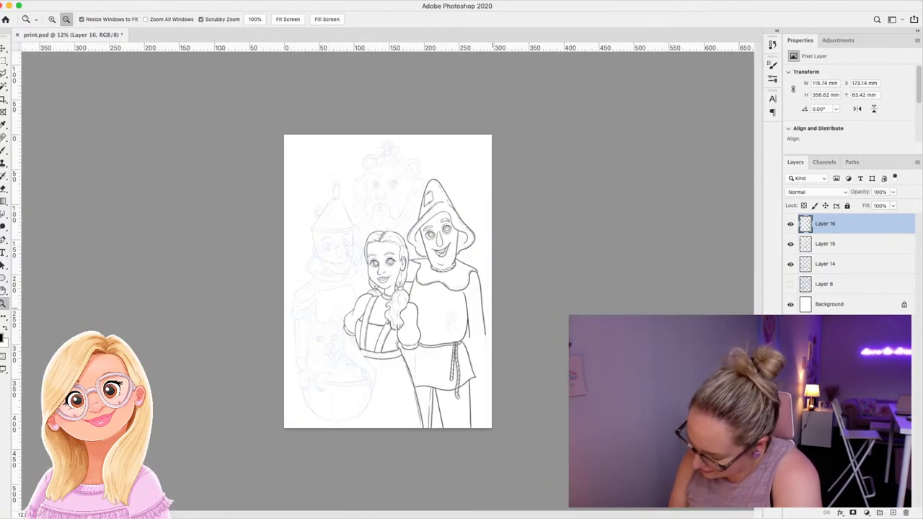
{"action": "key", "text": "super+plus"}
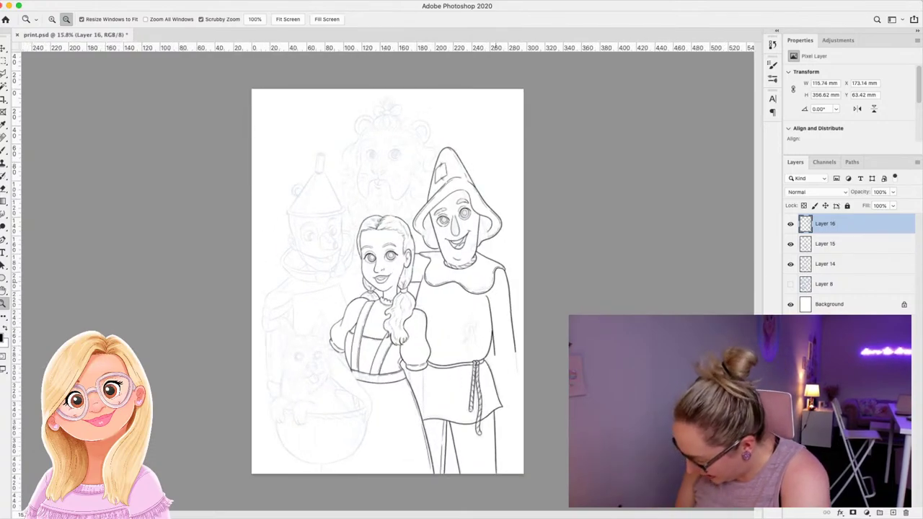
{"action": "left_click_drag", "start_coordinate": [517, 399], "coordinate": [548, 416]}
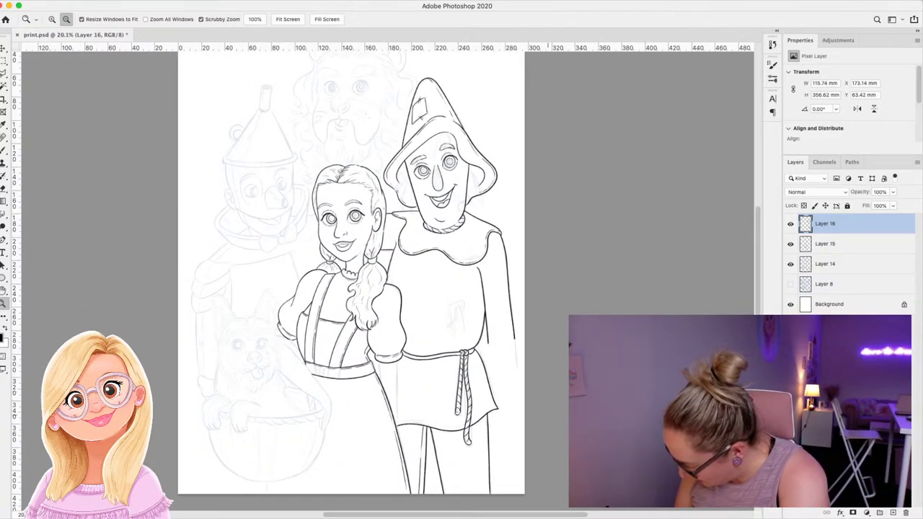
{"action": "left_click_drag", "start_coordinate": [442, 347], "coordinate": [386, 338]}
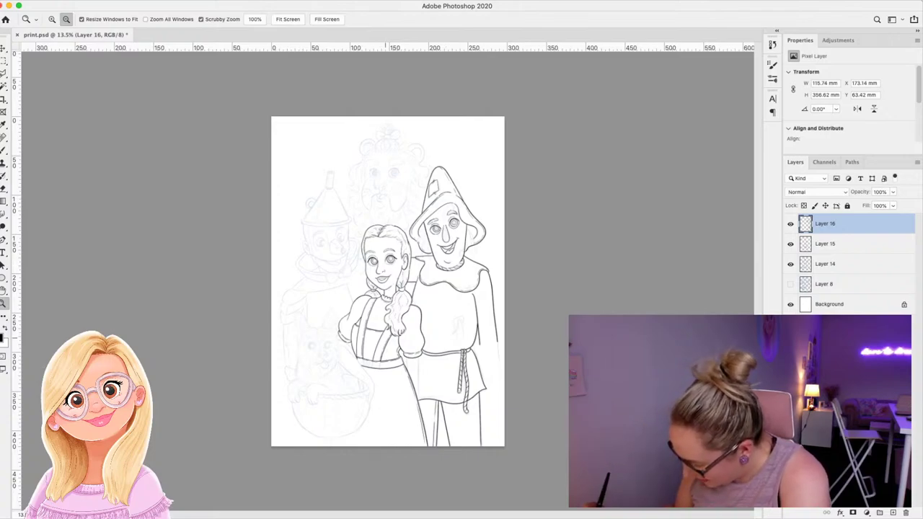
Add a new empty layer above Layer 16 and save the document.
{"action": "left_click", "coordinate": [893, 513]}
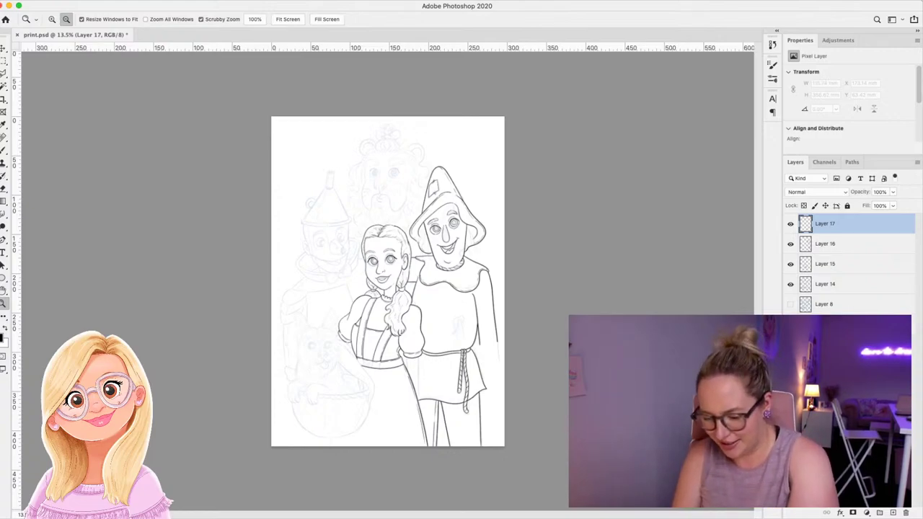
{"action": "key", "text": "super+s"}
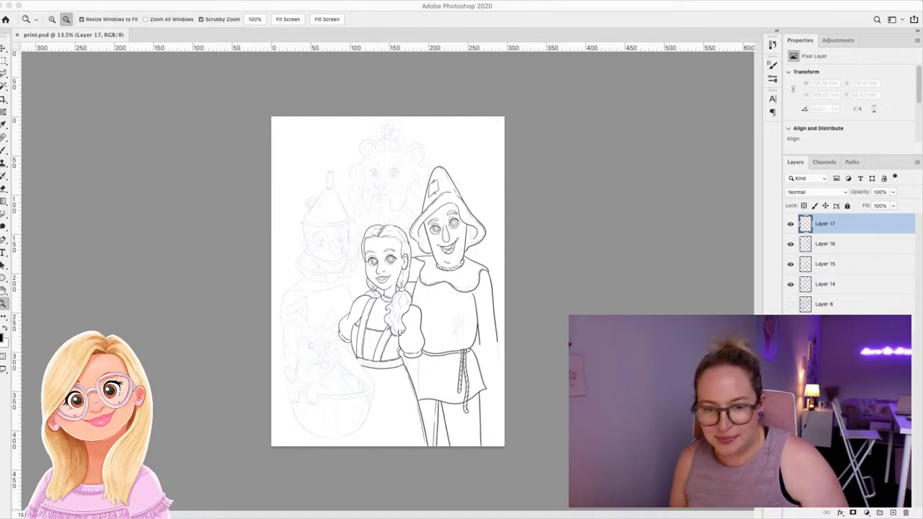
{"action": "left_click", "coordinate": [398, 381]}
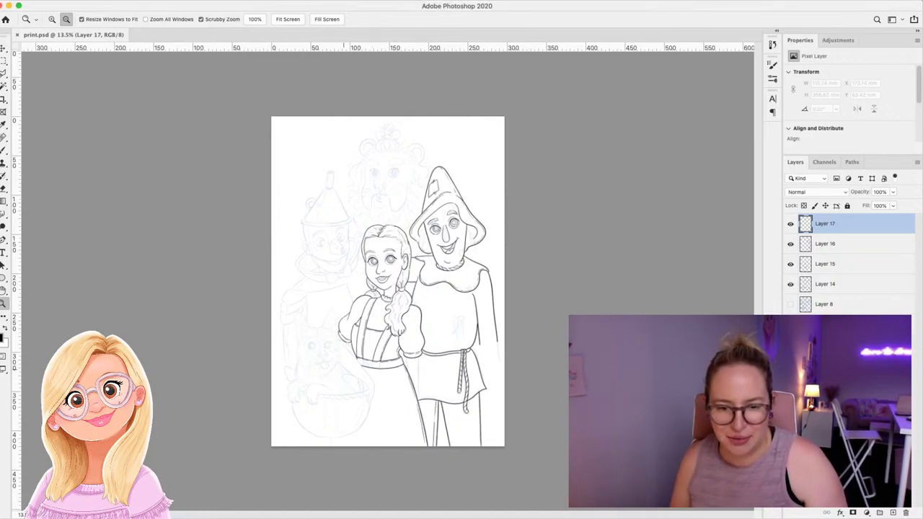
Add another new layer on top and ink the dog's nose with a round outline, a broken inner line and two nostrils.
{"action": "left_click_drag", "start_coordinate": [327, 402], "coordinate": [391, 389]}
{"action": "left_click_drag", "start_coordinate": [391, 330], "coordinate": [429, 244]}
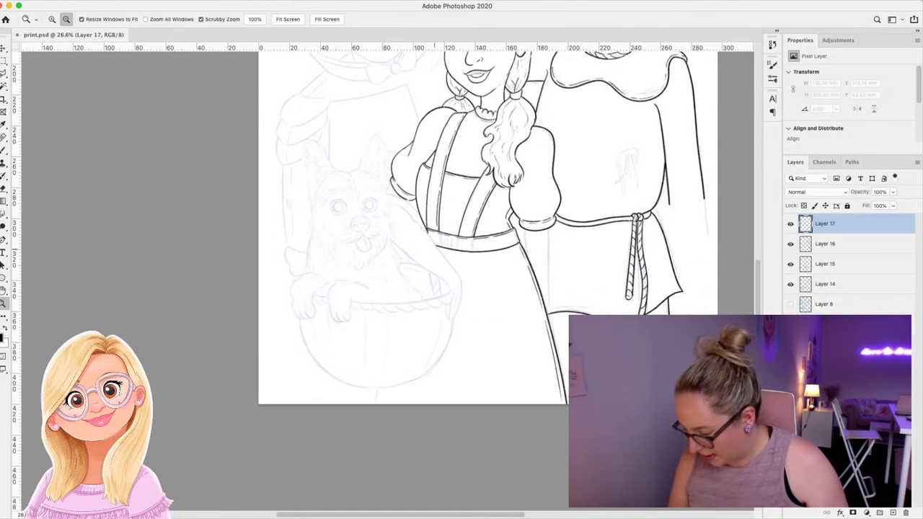
{"action": "left_click_drag", "start_coordinate": [392, 163], "coordinate": [431, 163]}
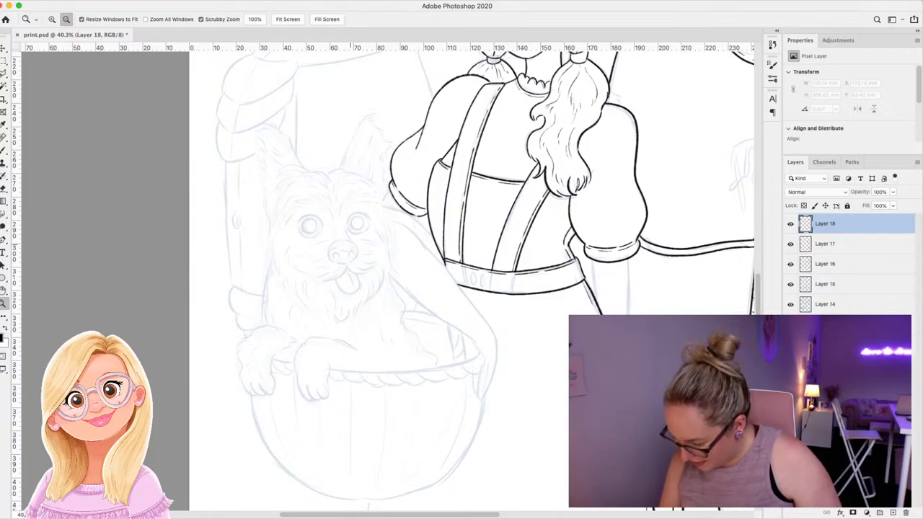
{"action": "left_click_drag", "start_coordinate": [351, 245], "coordinate": [411, 245]}
{"action": "scroll", "coordinate": [337, 202], "scroll_direction": "up", "scroll_amount": 1}
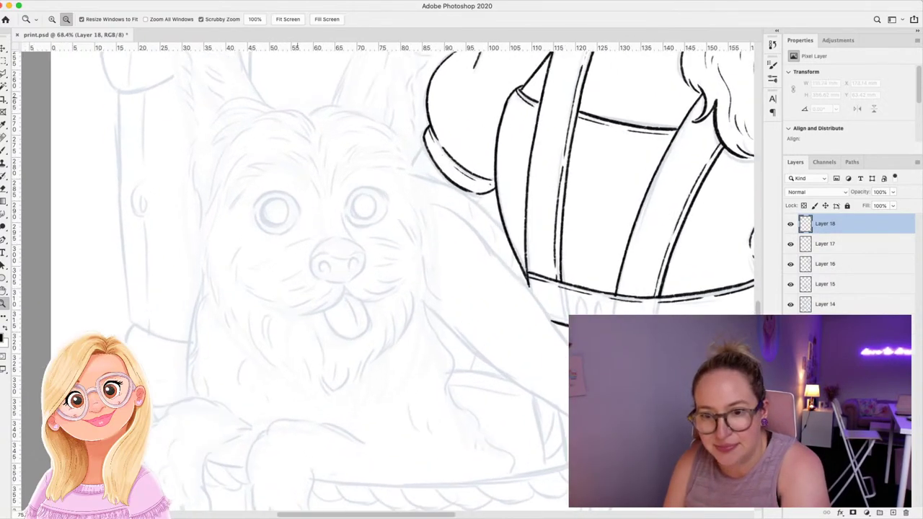
{"action": "key", "text": "b"}
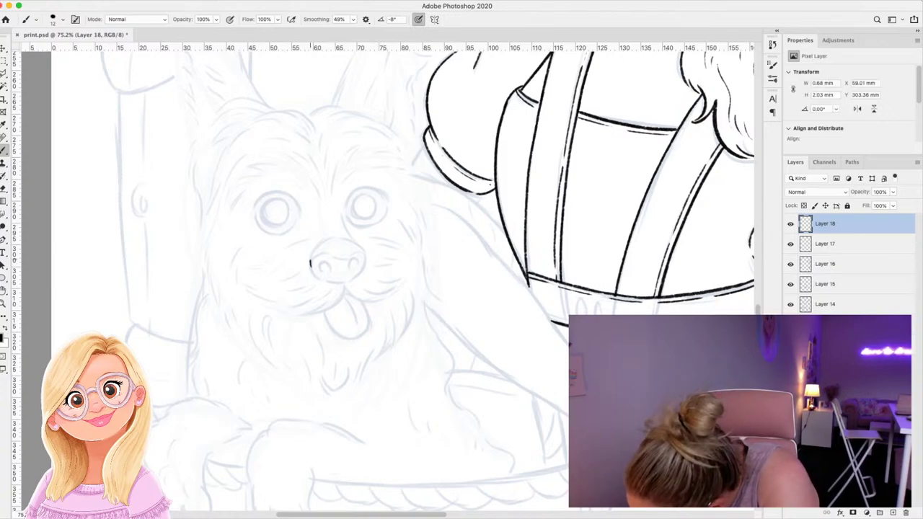
{"action": "mouse_move", "coordinate": [309, 261]}
{"action": "left_mouse_down"}
{"action": "mouse_move", "coordinate": [326, 282]}
{"action": "mouse_move", "coordinate": [345, 282]}
{"action": "mouse_move", "coordinate": [318, 243]}
{"action": "mouse_move", "coordinate": [336, 236]}
{"action": "mouse_move", "coordinate": [365, 252]}
{"action": "mouse_move", "coordinate": [363, 273]}
{"action": "mouse_move", "coordinate": [347, 282]}
{"action": "mouse_move", "coordinate": [359, 257]}
{"action": "mouse_move", "coordinate": [323, 261]}
{"action": "mouse_move", "coordinate": [333, 274]}
{"action": "mouse_move", "coordinate": [322, 253]}
{"action": "mouse_move", "coordinate": [364, 251]}
{"action": "left_mouse_up"}
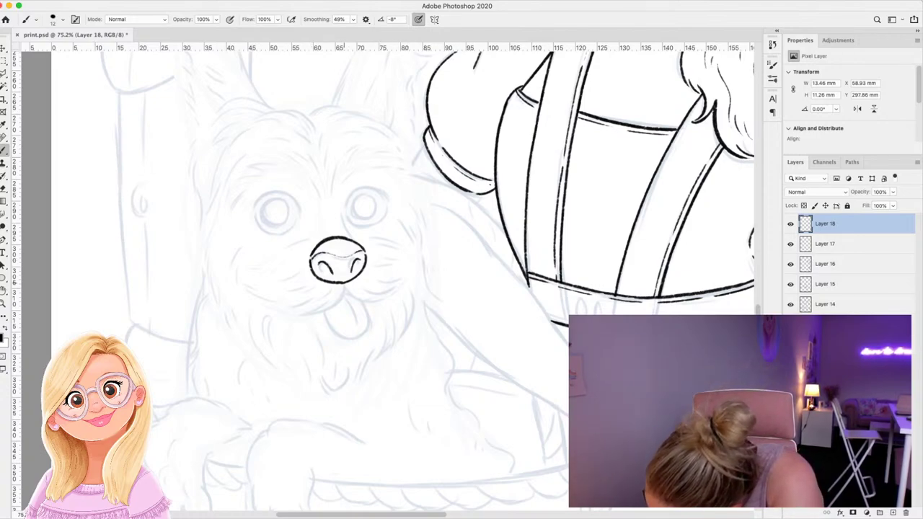
Ink the left half of the dog's muzzle with a curved mouth line, upper whisker contour and short fur strokes.
{"action": "mouse_move", "coordinate": [344, 283]}
{"action": "left_mouse_down"}
{"action": "mouse_move", "coordinate": [337, 305]}
{"action": "mouse_move", "coordinate": [287, 315]}
{"action": "left_mouse_up"}
{"action": "left_click_drag", "start_coordinate": [321, 297], "coordinate": [269, 307]}
{"action": "left_click_drag", "start_coordinate": [316, 282], "coordinate": [298, 300]}
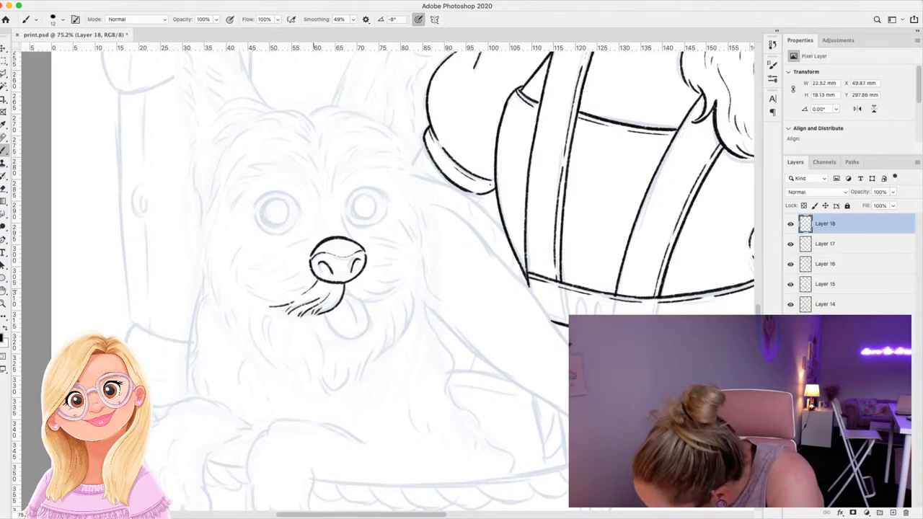
{"action": "left_click_drag", "start_coordinate": [315, 238], "coordinate": [235, 271]}
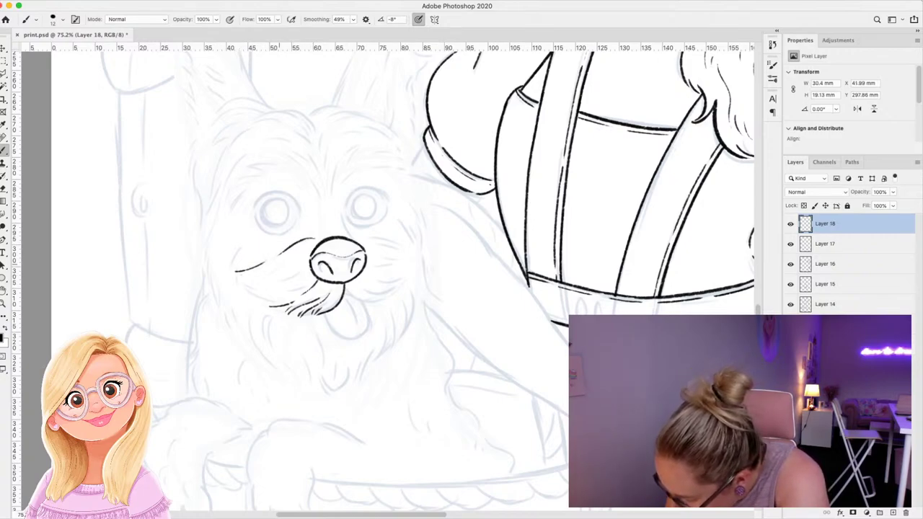
{"action": "mouse_move", "coordinate": [312, 257]}
{"action": "left_mouse_down"}
{"action": "mouse_move", "coordinate": [272, 281]}
{"action": "mouse_move", "coordinate": [279, 291]}
{"action": "mouse_move", "coordinate": [248, 295]}
{"action": "left_mouse_up"}
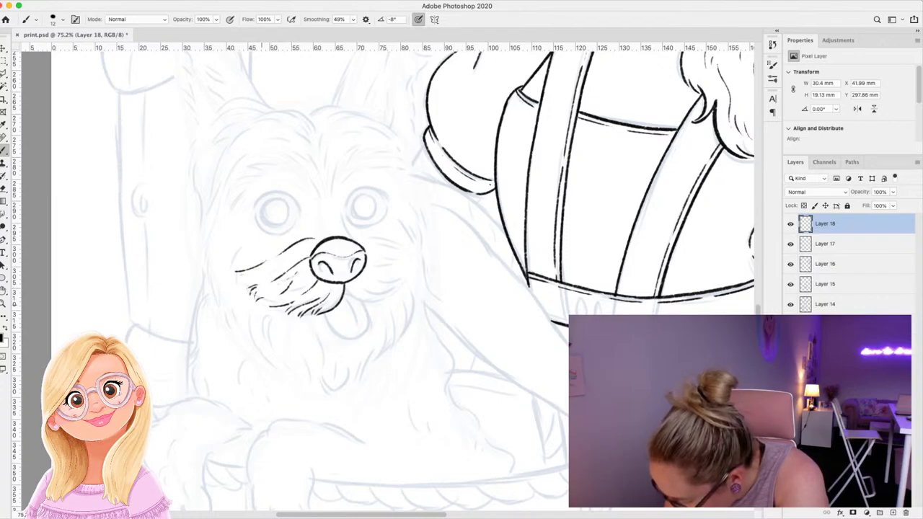
Ink the right half of the dog's muzzle with matching fur strokes and outline the hanging tongue with its centre line.
{"action": "mouse_move", "coordinate": [345, 287]}
{"action": "left_mouse_down"}
{"action": "mouse_move", "coordinate": [368, 303]}
{"action": "mouse_move", "coordinate": [390, 292]}
{"action": "mouse_move", "coordinate": [381, 283]}
{"action": "mouse_move", "coordinate": [394, 285]}
{"action": "mouse_move", "coordinate": [388, 269]}
{"action": "mouse_move", "coordinate": [411, 270]}
{"action": "left_mouse_up"}
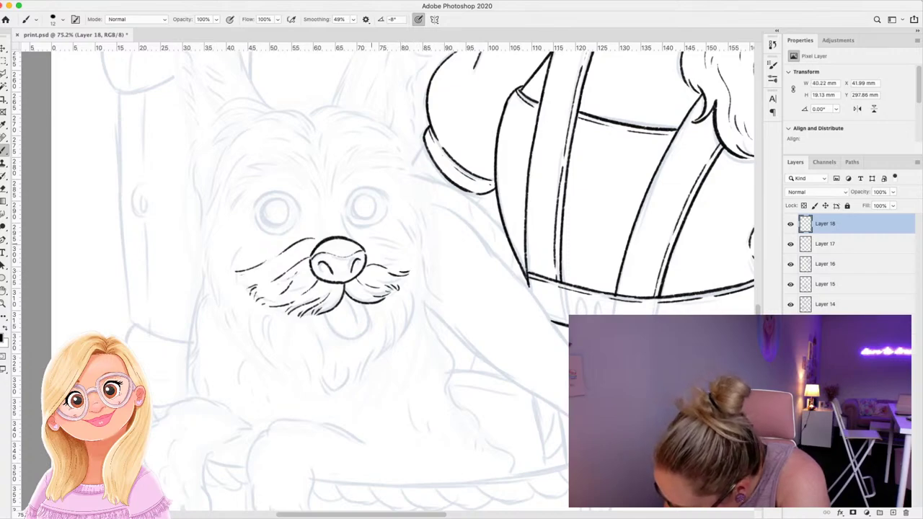
{"action": "mouse_move", "coordinate": [357, 243]}
{"action": "left_mouse_down"}
{"action": "mouse_move", "coordinate": [409, 250]}
{"action": "mouse_move", "coordinate": [388, 252]}
{"action": "left_mouse_up"}
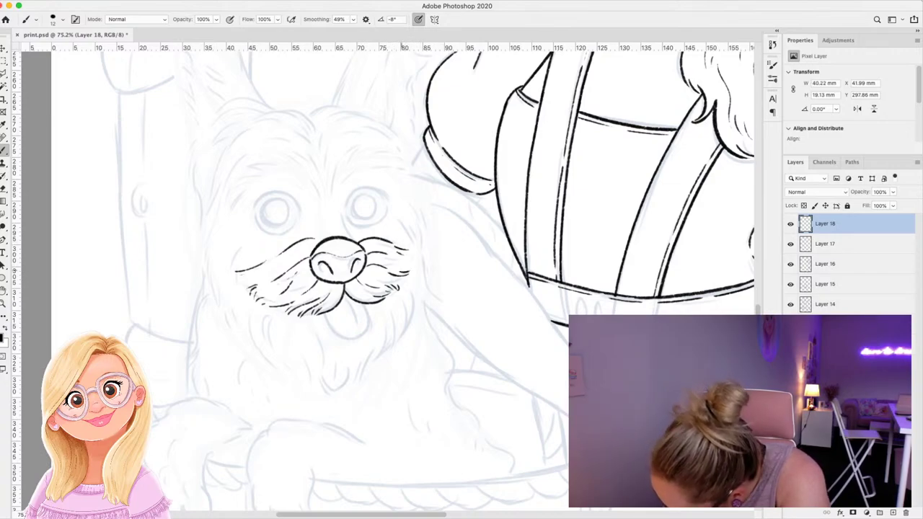
{"action": "mouse_move", "coordinate": [325, 313]}
{"action": "left_mouse_down"}
{"action": "mouse_move", "coordinate": [334, 329]}
{"action": "mouse_move", "coordinate": [357, 338]}
{"action": "mouse_move", "coordinate": [365, 305]}
{"action": "mouse_move", "coordinate": [351, 306]}
{"action": "mouse_move", "coordinate": [356, 319]}
{"action": "left_mouse_up"}
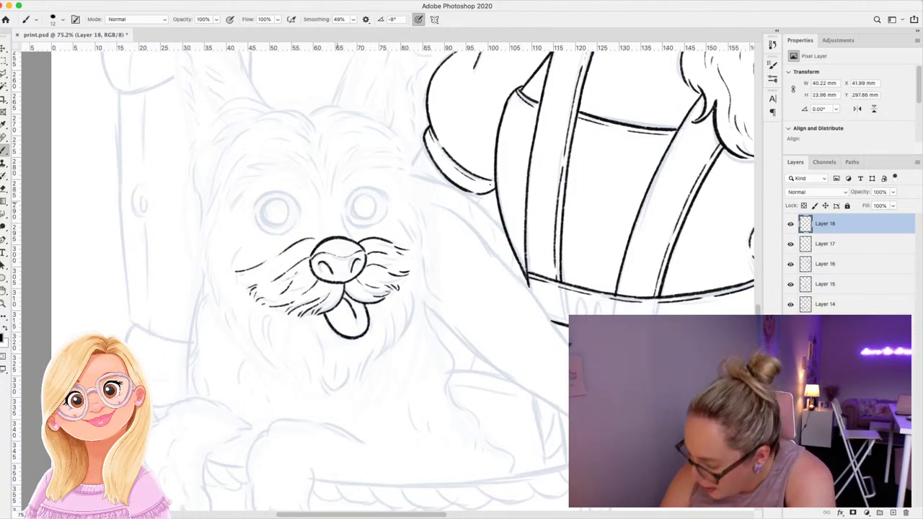
Ink the dog's nose bridge line, the fur tuft between the eyes, both furry brows and the upper right face edge.
{"action": "left_click_drag", "start_coordinate": [338, 205], "coordinate": [342, 232]}
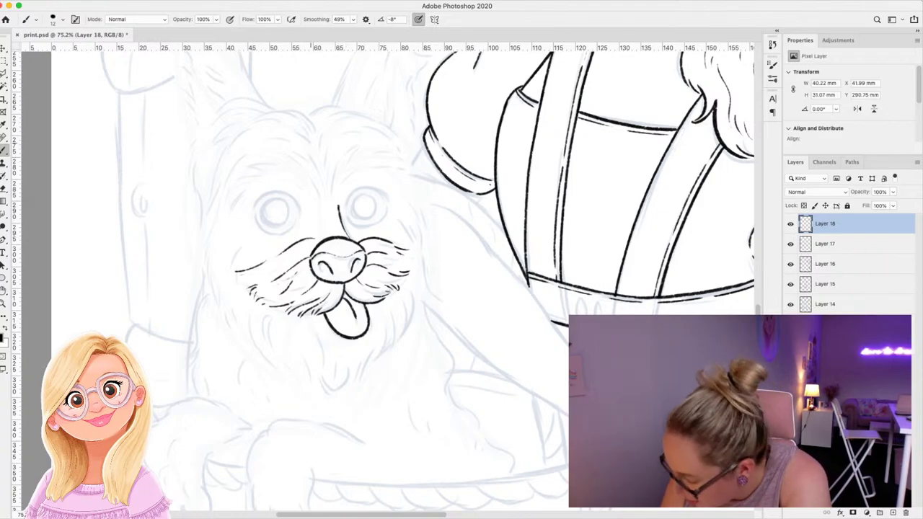
{"action": "mouse_move", "coordinate": [311, 182]}
{"action": "left_mouse_down"}
{"action": "mouse_move", "coordinate": [321, 196]}
{"action": "mouse_move", "coordinate": [315, 177]}
{"action": "mouse_move", "coordinate": [361, 151]}
{"action": "left_mouse_up"}
{"action": "left_click_drag", "start_coordinate": [306, 177], "coordinate": [287, 158]}
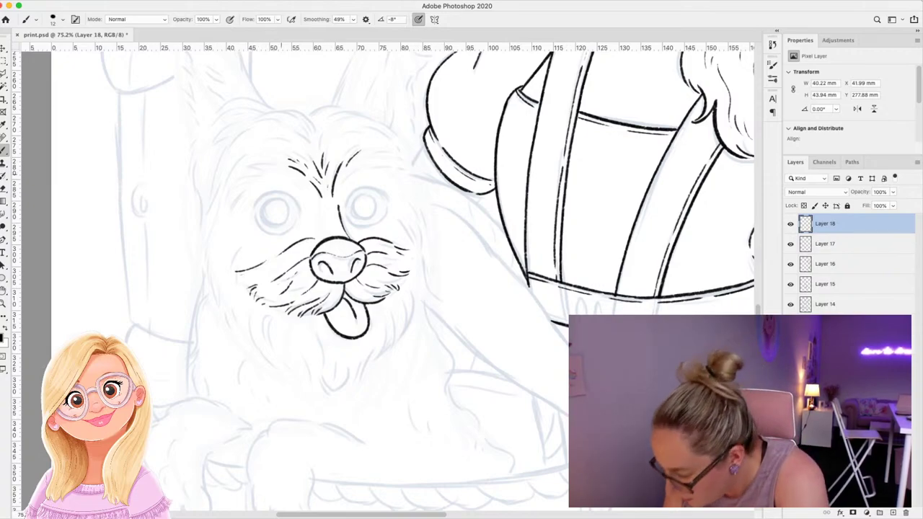
{"action": "mouse_move", "coordinate": [284, 169]}
{"action": "left_mouse_down"}
{"action": "mouse_move", "coordinate": [251, 165]}
{"action": "mouse_move", "coordinate": [269, 173]}
{"action": "mouse_move", "coordinate": [247, 177]}
{"action": "mouse_move", "coordinate": [237, 194]}
{"action": "left_mouse_up"}
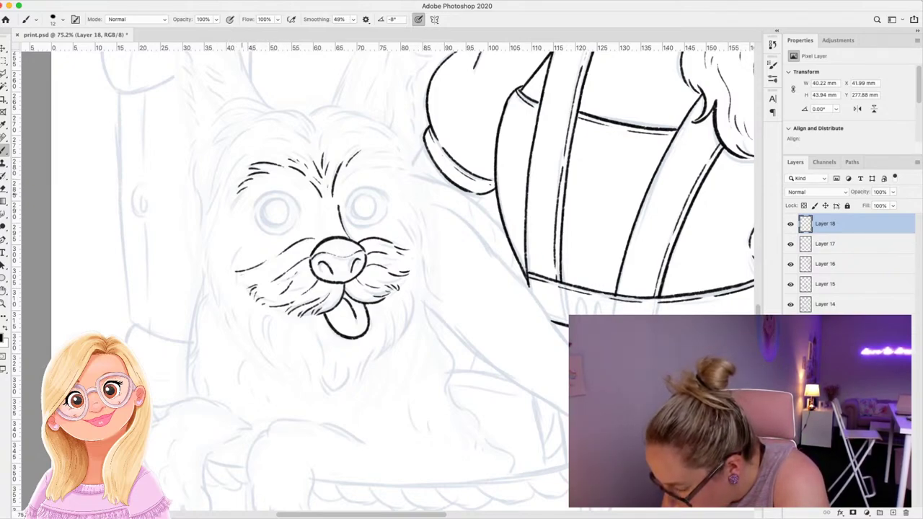
{"action": "mouse_move", "coordinate": [355, 163]}
{"action": "left_mouse_down"}
{"action": "mouse_move", "coordinate": [382, 153]}
{"action": "mouse_move", "coordinate": [401, 162]}
{"action": "mouse_move", "coordinate": [388, 168]}
{"action": "mouse_move", "coordinate": [409, 179]}
{"action": "mouse_move", "coordinate": [417, 248]}
{"action": "left_mouse_up"}
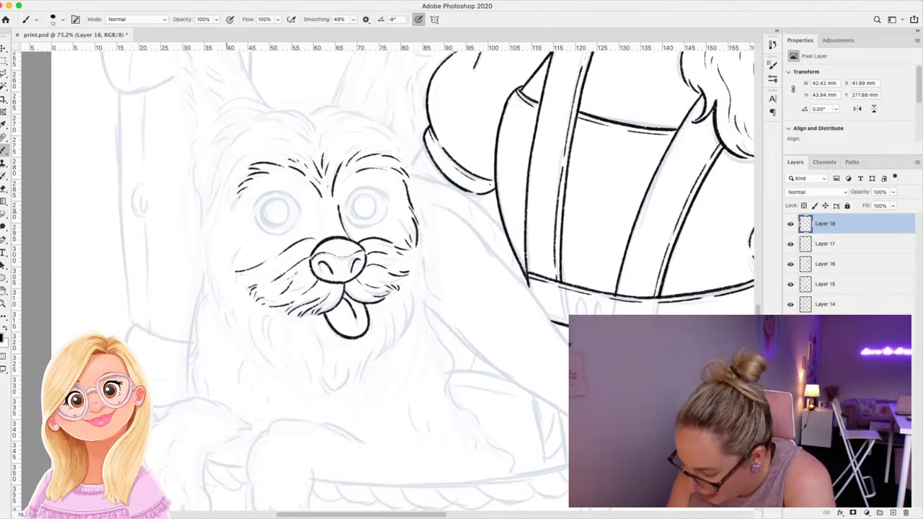
Ink the dog's left face contour and the lower right cheek with tapered, jagged fur strokes.
{"action": "mouse_move", "coordinate": [224, 198]}
{"action": "left_mouse_down"}
{"action": "mouse_move", "coordinate": [208, 274]}
{"action": "mouse_move", "coordinate": [224, 312]}
{"action": "mouse_move", "coordinate": [242, 325]}
{"action": "left_mouse_up"}
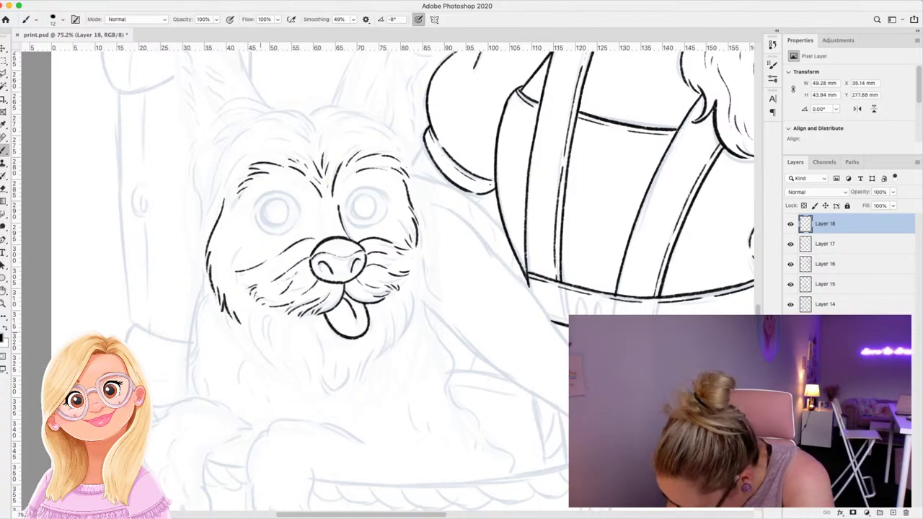
{"action": "mouse_move", "coordinate": [391, 316]}
{"action": "left_mouse_down"}
{"action": "mouse_move", "coordinate": [398, 343]}
{"action": "mouse_move", "coordinate": [407, 321]}
{"action": "left_mouse_up"}
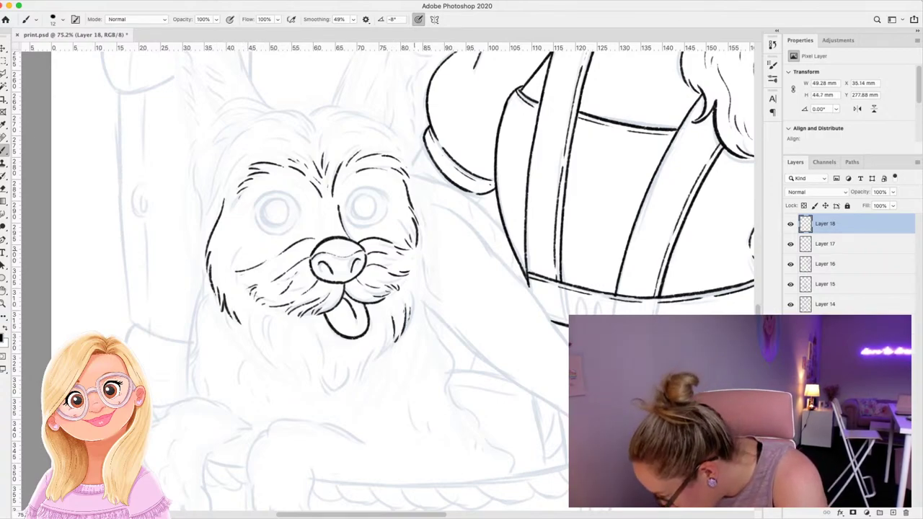
{"action": "left_click_drag", "start_coordinate": [416, 251], "coordinate": [411, 305]}
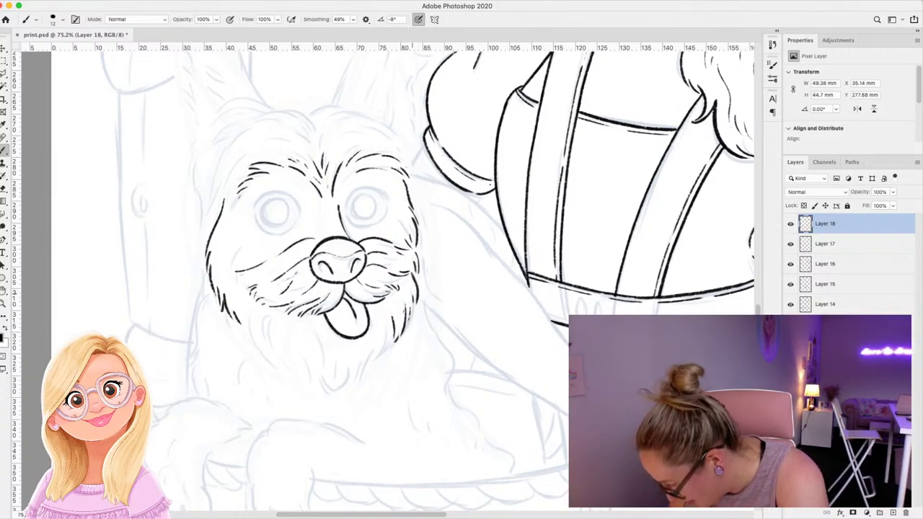
Ink the lower right edge of the dog's beard with tapered fur strokes running down to the pointed chin tuft.
{"action": "left_click_drag", "start_coordinate": [357, 365], "coordinate": [356, 381]}
{"action": "left_click_drag", "start_coordinate": [372, 348], "coordinate": [371, 364]}
{"action": "left_click_drag", "start_coordinate": [384, 332], "coordinate": [384, 344]}
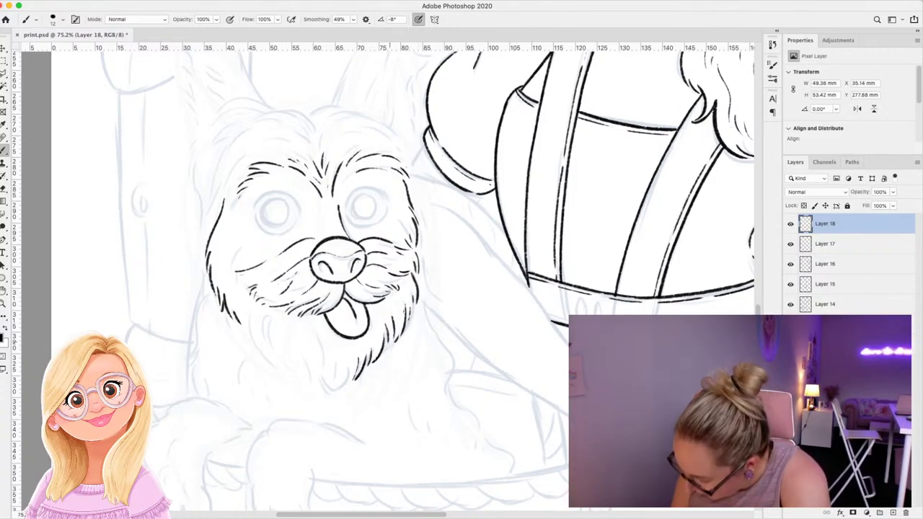
{"action": "mouse_move", "coordinate": [323, 373]}
{"action": "left_mouse_down"}
{"action": "mouse_move", "coordinate": [333, 391]}
{"action": "mouse_move", "coordinate": [342, 385]}
{"action": "left_mouse_up"}
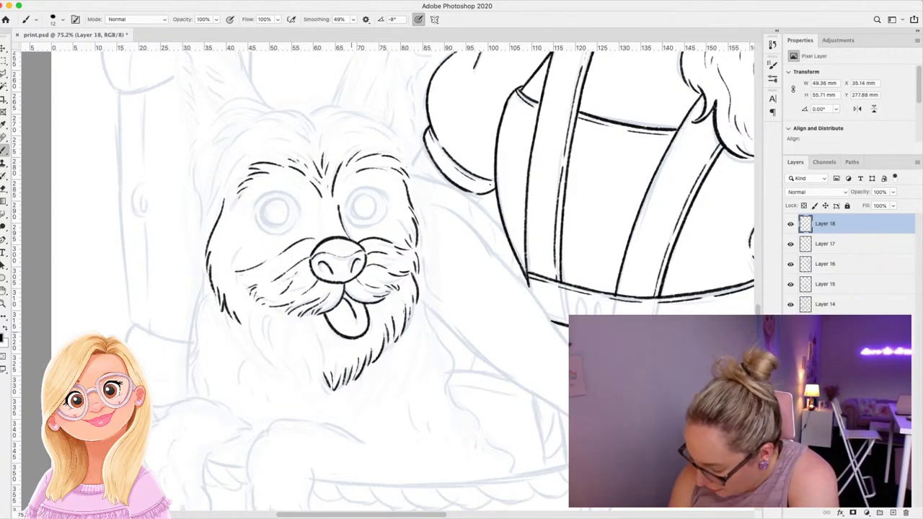
Ink the left edge and inside of the dog's beard, and add short fur strokes to the left cheek and nose bridge.
{"action": "mouse_move", "coordinate": [245, 319]}
{"action": "left_mouse_down"}
{"action": "mouse_move", "coordinate": [272, 358]}
{"action": "mouse_move", "coordinate": [306, 377]}
{"action": "mouse_move", "coordinate": [314, 373]}
{"action": "left_mouse_up"}
{"action": "mouse_move", "coordinate": [282, 319]}
{"action": "left_mouse_down"}
{"action": "mouse_move", "coordinate": [290, 346]}
{"action": "mouse_move", "coordinate": [312, 360]}
{"action": "mouse_move", "coordinate": [339, 361]}
{"action": "left_mouse_up"}
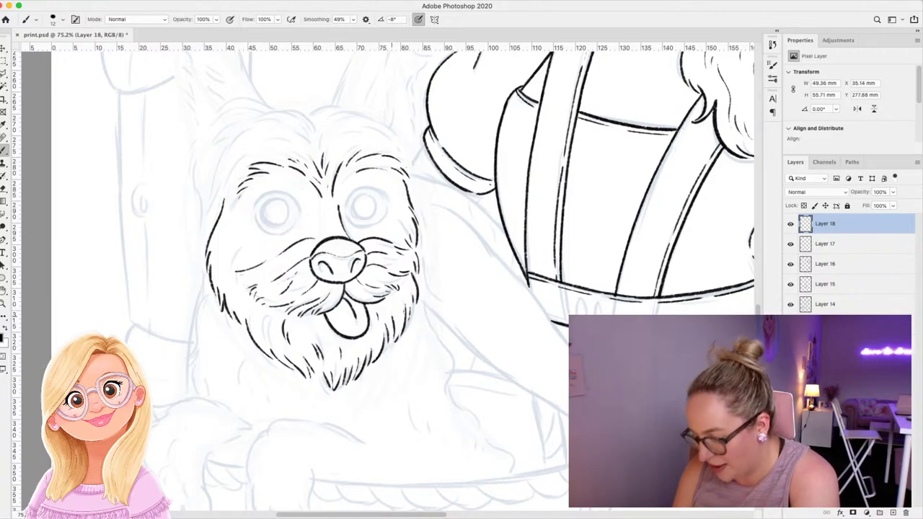
{"action": "left_click_drag", "start_coordinate": [244, 218], "coordinate": [221, 260]}
{"action": "left_click_drag", "start_coordinate": [237, 243], "coordinate": [231, 254]}
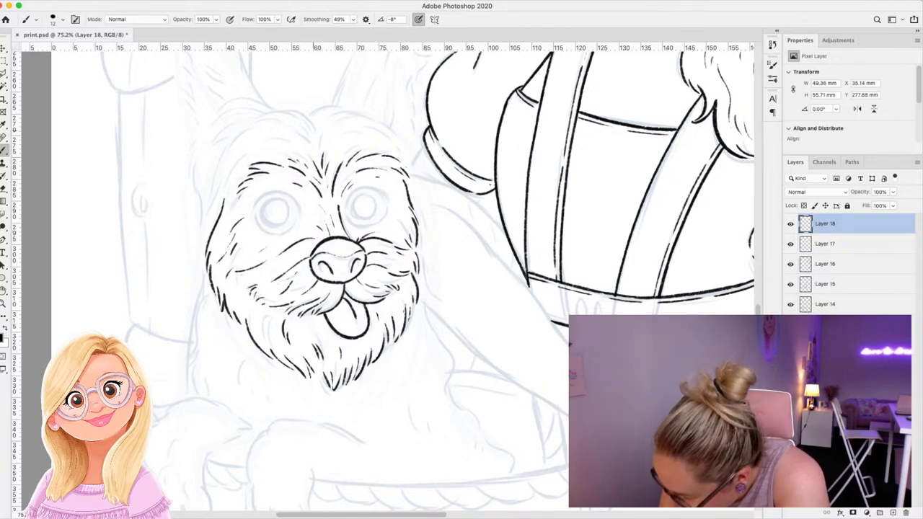
Ink the furry top of the dog's head in two halves, with layered strokes on the forehead and down the left side.
{"action": "mouse_move", "coordinate": [307, 140]}
{"action": "left_mouse_down"}
{"action": "mouse_move", "coordinate": [316, 150]}
{"action": "mouse_move", "coordinate": [300, 115]}
{"action": "mouse_move", "coordinate": [266, 113]}
{"action": "mouse_move", "coordinate": [261, 123]}
{"action": "mouse_move", "coordinate": [254, 104]}
{"action": "mouse_move", "coordinate": [217, 112]}
{"action": "mouse_move", "coordinate": [213, 144]}
{"action": "mouse_move", "coordinate": [228, 151]}
{"action": "mouse_move", "coordinate": [208, 213]}
{"action": "left_mouse_up"}
{"action": "left_click_drag", "start_coordinate": [222, 177], "coordinate": [216, 214]}
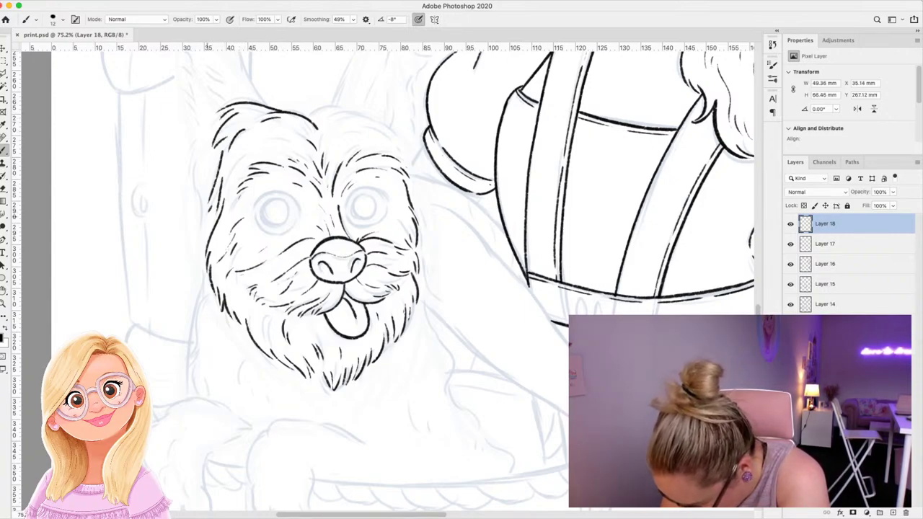
{"action": "mouse_move", "coordinate": [256, 148]}
{"action": "left_mouse_down"}
{"action": "mouse_move", "coordinate": [246, 154]}
{"action": "mouse_move", "coordinate": [265, 144]}
{"action": "mouse_move", "coordinate": [202, 163]}
{"action": "mouse_move", "coordinate": [197, 247]}
{"action": "left_mouse_up"}
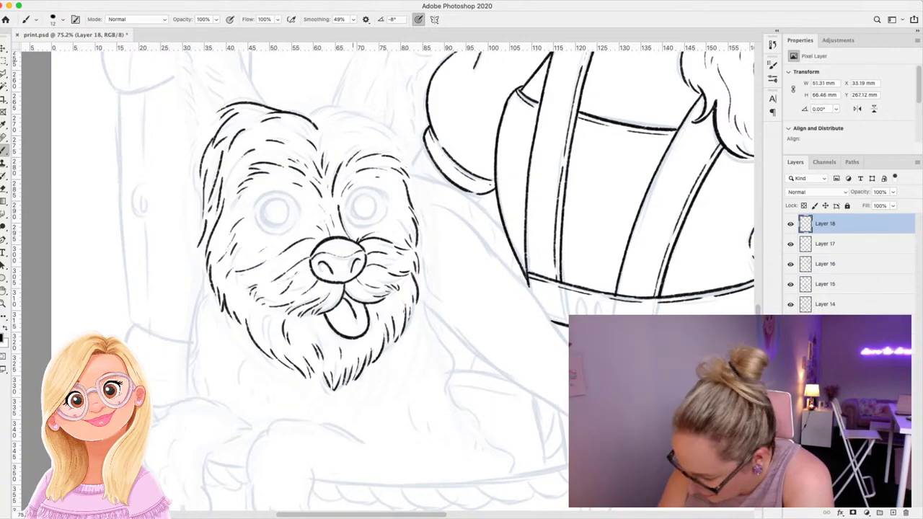
{"action": "mouse_move", "coordinate": [318, 144]}
{"action": "left_mouse_down"}
{"action": "mouse_move", "coordinate": [339, 109]}
{"action": "mouse_move", "coordinate": [363, 118]}
{"action": "mouse_move", "coordinate": [359, 102]}
{"action": "mouse_move", "coordinate": [374, 106]}
{"action": "mouse_move", "coordinate": [387, 136]}
{"action": "left_mouse_up"}
{"action": "left_click_drag", "start_coordinate": [331, 157], "coordinate": [373, 137]}
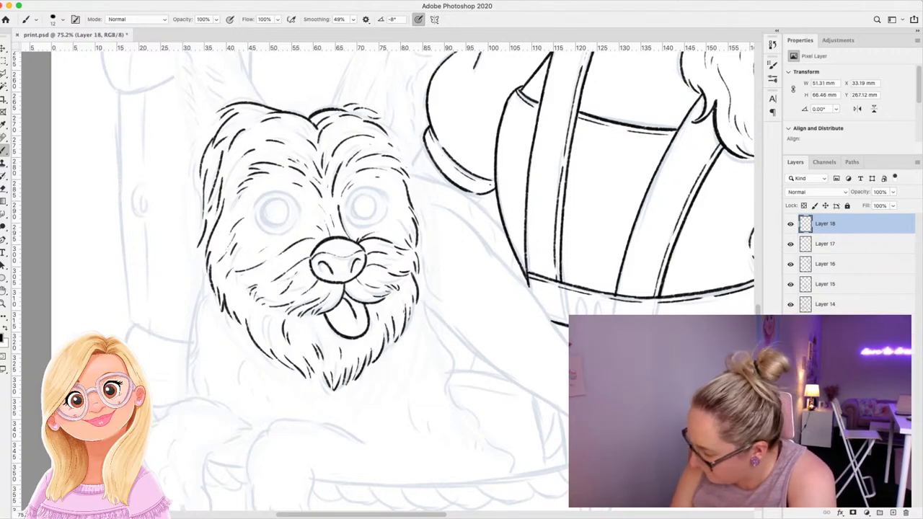
Ink the dog's right ear with a curved inner edge, a ragged tip and outer edge, and short fur strokes inside.
{"action": "scroll", "coordinate": [389, 282], "scroll_direction": "up", "scroll_amount": 5}
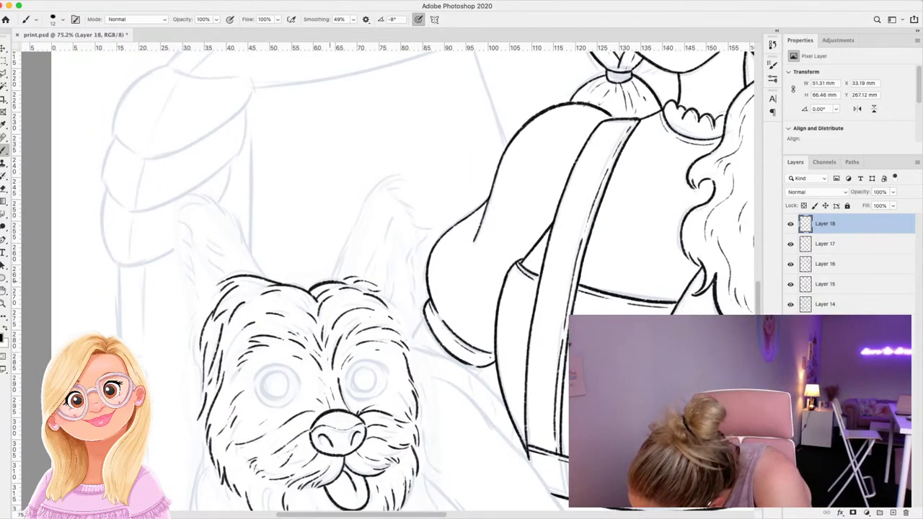
{"action": "mouse_move", "coordinate": [331, 281]}
{"action": "left_mouse_down"}
{"action": "mouse_move", "coordinate": [360, 212]}
{"action": "mouse_move", "coordinate": [395, 177]}
{"action": "mouse_move", "coordinate": [404, 184]}
{"action": "mouse_move", "coordinate": [374, 203]}
{"action": "mouse_move", "coordinate": [362, 238]}
{"action": "mouse_move", "coordinate": [368, 263]}
{"action": "left_mouse_up"}
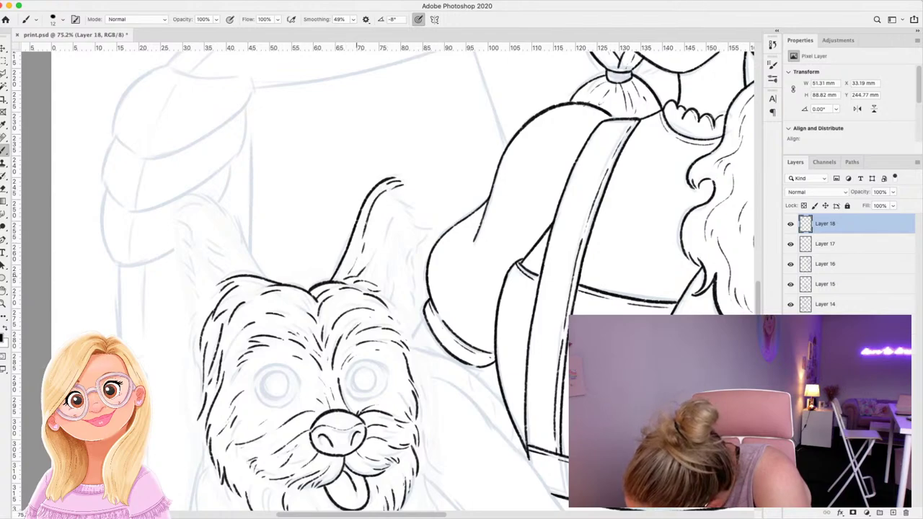
{"action": "mouse_move", "coordinate": [385, 202]}
{"action": "left_mouse_down"}
{"action": "mouse_move", "coordinate": [411, 196]}
{"action": "mouse_move", "coordinate": [435, 232]}
{"action": "left_mouse_up"}
{"action": "left_click_drag", "start_coordinate": [427, 232], "coordinate": [403, 242]}
{"action": "left_click_drag", "start_coordinate": [393, 288], "coordinate": [384, 304]}
{"action": "left_click_drag", "start_coordinate": [407, 261], "coordinate": [412, 300]}
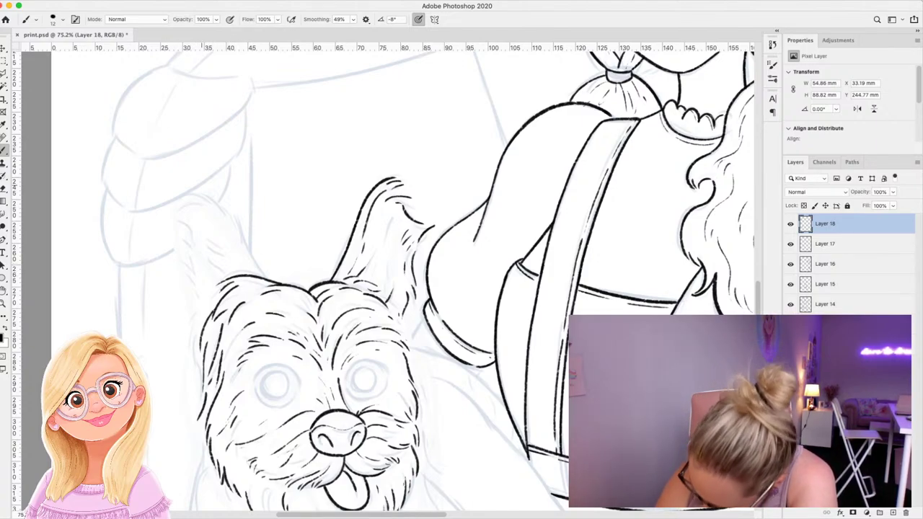
Ink the dog's left ear with a curved inner edge, a jagged outer contour and short fur strokes inside.
{"action": "mouse_move", "coordinate": [190, 195]}
{"action": "left_mouse_down"}
{"action": "mouse_move", "coordinate": [220, 210]}
{"action": "mouse_move", "coordinate": [249, 256]}
{"action": "left_mouse_up"}
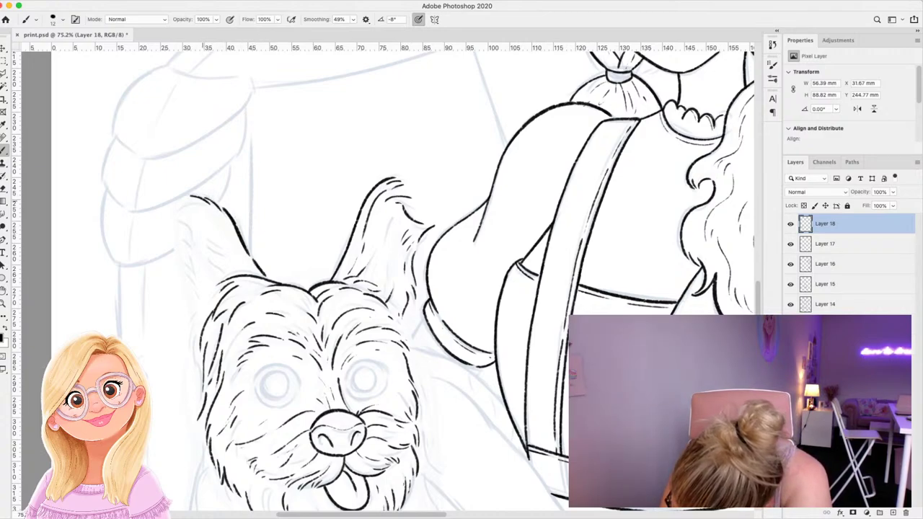
{"action": "mouse_move", "coordinate": [180, 203]}
{"action": "left_mouse_down"}
{"action": "mouse_move", "coordinate": [191, 198]}
{"action": "mouse_move", "coordinate": [185, 283]}
{"action": "mouse_move", "coordinate": [195, 356]}
{"action": "left_mouse_up"}
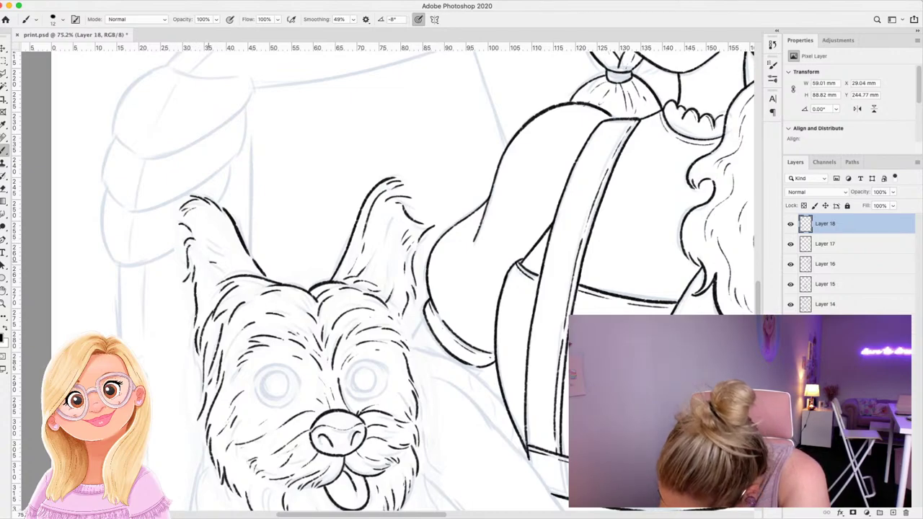
{"action": "left_click_drag", "start_coordinate": [216, 269], "coordinate": [233, 259]}
{"action": "left_click_drag", "start_coordinate": [208, 230], "coordinate": [225, 240]}
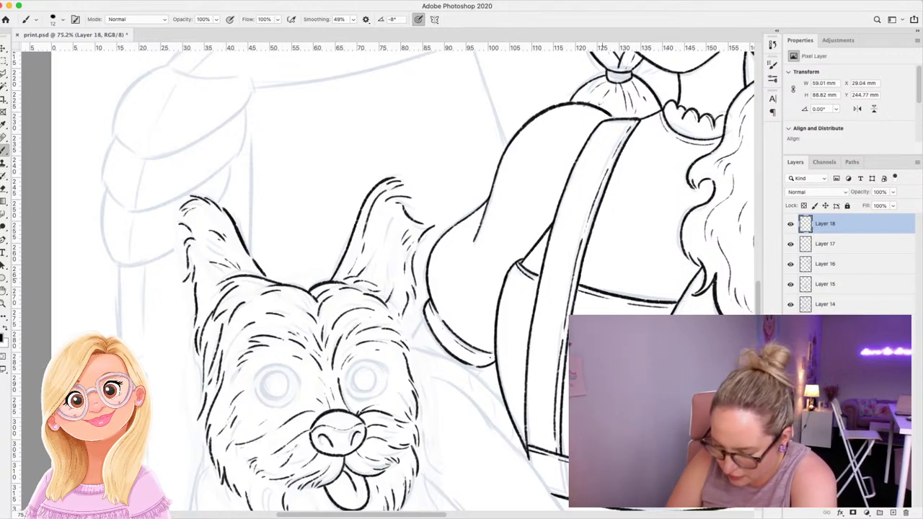
Erase the protruding outer edge of the dog's right ear and rework it with short, tapered fur strokes.
{"action": "key", "text": "e"}
{"action": "mouse_move", "coordinate": [412, 205]}
{"action": "left_mouse_down"}
{"action": "mouse_move", "coordinate": [428, 219]}
{"action": "mouse_move", "coordinate": [411, 198]}
{"action": "mouse_move", "coordinate": [412, 225]}
{"action": "mouse_move", "coordinate": [393, 279]}
{"action": "left_mouse_up"}
{"action": "key", "text": "b"}
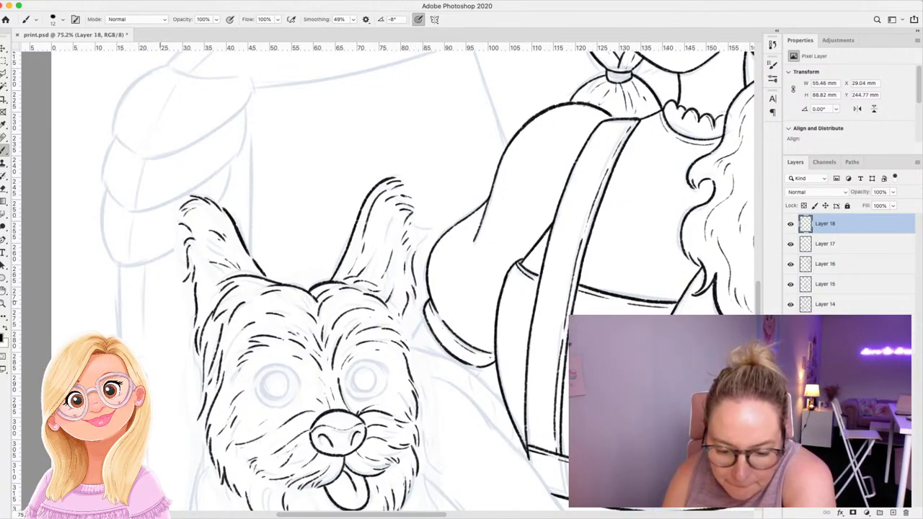
Ink the left contour of the dog's neck and shoulder, and add broken fur strokes on the left of the chest.
{"action": "scroll", "coordinate": [390, 281], "scroll_direction": "down", "scroll_amount": 10}
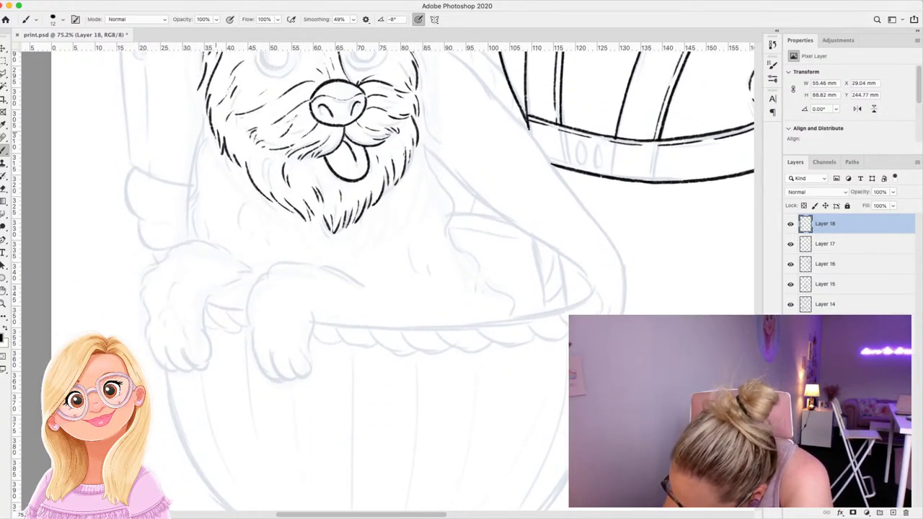
{"action": "mouse_move", "coordinate": [214, 133]}
{"action": "left_mouse_down"}
{"action": "mouse_move", "coordinate": [184, 203]}
{"action": "mouse_move", "coordinate": [198, 209]}
{"action": "mouse_move", "coordinate": [196, 234]}
{"action": "mouse_move", "coordinate": [207, 241]}
{"action": "left_mouse_up"}
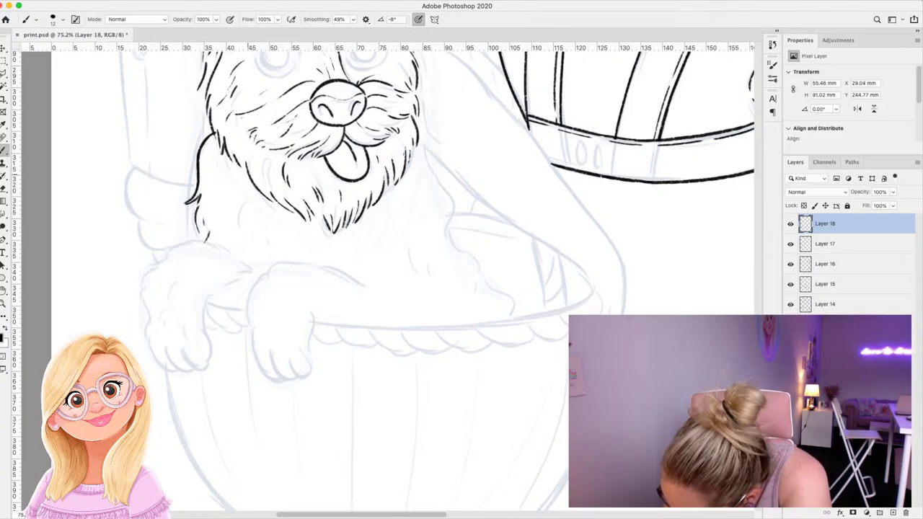
{"action": "mouse_move", "coordinate": [248, 174]}
{"action": "left_mouse_down"}
{"action": "mouse_move", "coordinate": [235, 185]}
{"action": "mouse_move", "coordinate": [242, 247]}
{"action": "left_mouse_up"}
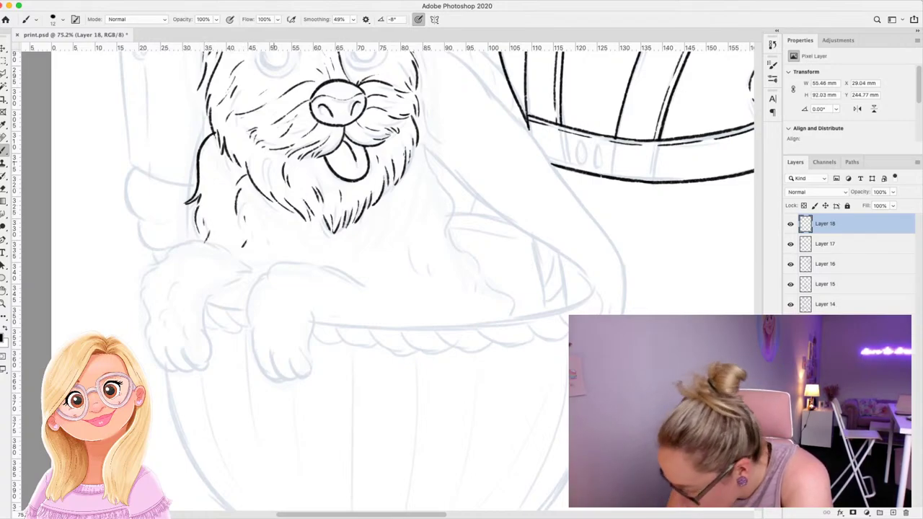
Ink the wavy right contour of the dog's body down to the basket rim and add scattered chest fur strokes.
{"action": "mouse_move", "coordinate": [419, 133]}
{"action": "left_mouse_down"}
{"action": "mouse_move", "coordinate": [481, 278]}
{"action": "mouse_move", "coordinate": [512, 313]}
{"action": "left_mouse_up"}
{"action": "left_click_drag", "start_coordinate": [473, 272], "coordinate": [468, 283]}
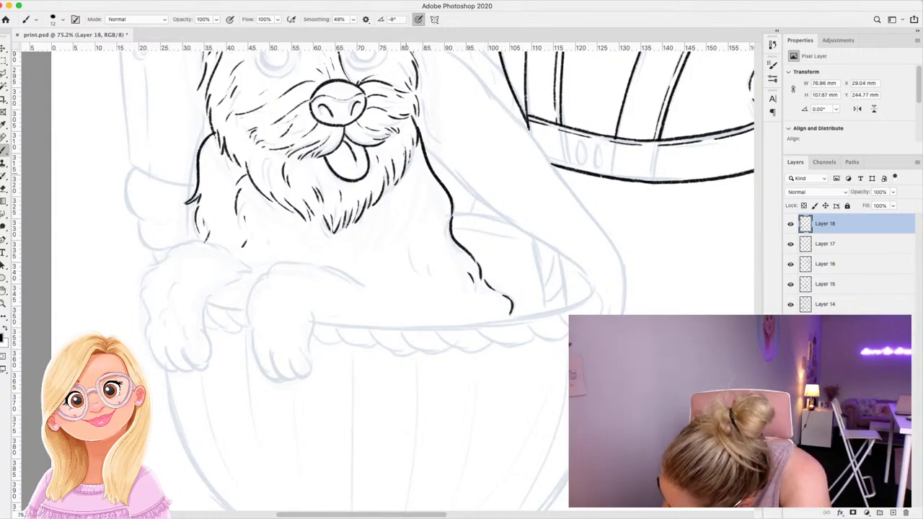
{"action": "mouse_move", "coordinate": [408, 174]}
{"action": "left_mouse_down"}
{"action": "mouse_move", "coordinate": [416, 230]}
{"action": "mouse_move", "coordinate": [434, 254]}
{"action": "mouse_move", "coordinate": [402, 281]}
{"action": "mouse_move", "coordinate": [436, 299]}
{"action": "left_mouse_up"}
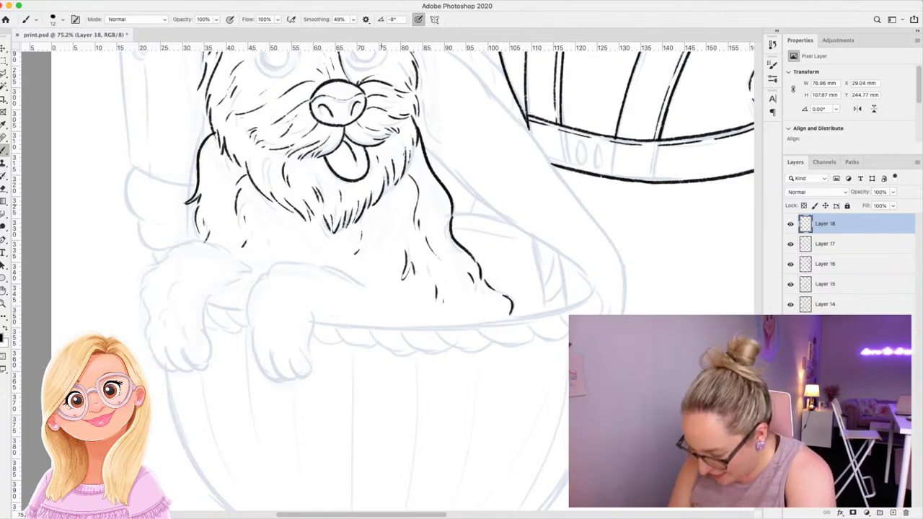
Ink the dog's right foreleg and paw hanging over the basket rim, with toe lines and short fur strokes.
{"action": "mouse_move", "coordinate": [370, 282]}
{"action": "left_mouse_down"}
{"action": "mouse_move", "coordinate": [320, 266]}
{"action": "mouse_move", "coordinate": [258, 282]}
{"action": "mouse_move", "coordinate": [253, 333]}
{"action": "mouse_move", "coordinate": [278, 379]}
{"action": "mouse_move", "coordinate": [307, 374]}
{"action": "left_mouse_up"}
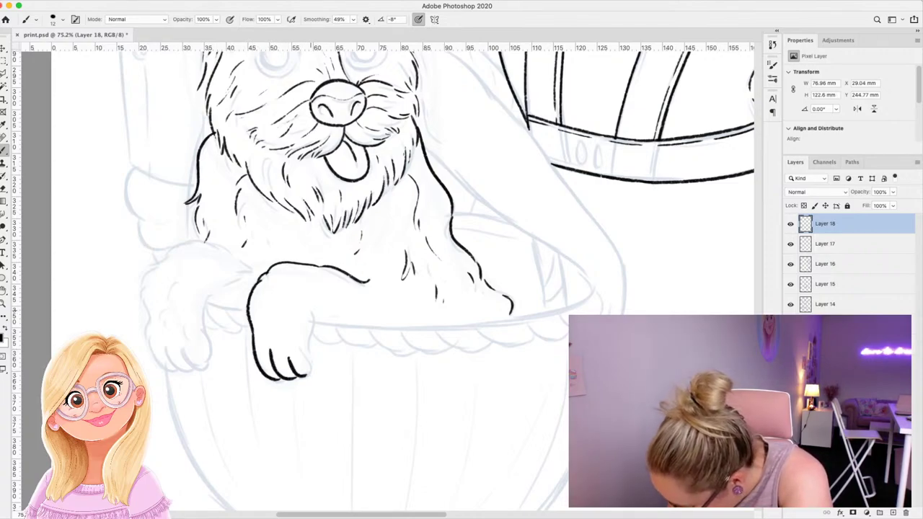
{"action": "left_click_drag", "start_coordinate": [311, 308], "coordinate": [308, 358]}
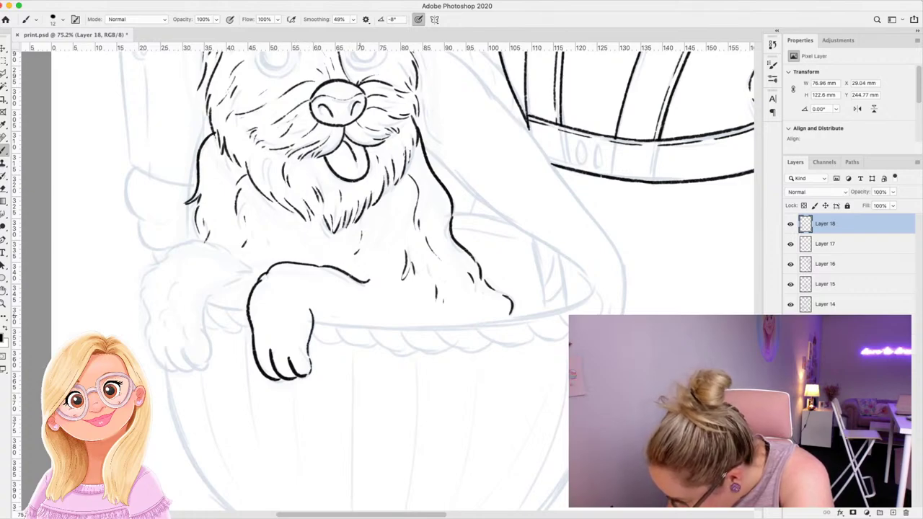
{"action": "left_click_drag", "start_coordinate": [281, 275], "coordinate": [266, 311]}
{"action": "left_click_drag", "start_coordinate": [314, 281], "coordinate": [329, 283]}
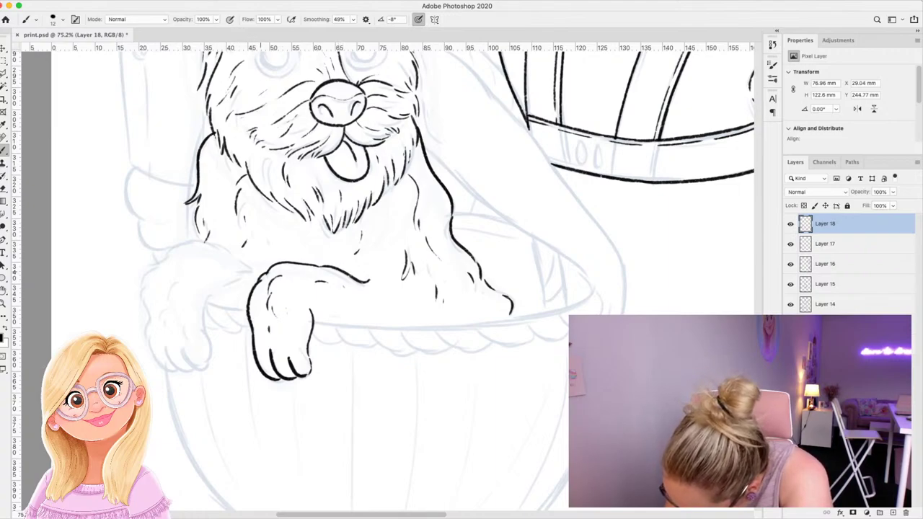
Ink the dog's left foreleg and paw with toe lines, inner fur strokes and the lower edge joining the other foreleg.
{"action": "mouse_move", "coordinate": [259, 271]}
{"action": "left_mouse_down"}
{"action": "mouse_move", "coordinate": [203, 241]}
{"action": "mouse_move", "coordinate": [142, 273]}
{"action": "mouse_move", "coordinate": [153, 356]}
{"action": "mouse_move", "coordinate": [191, 369]}
{"action": "left_mouse_up"}
{"action": "left_click_drag", "start_coordinate": [197, 352], "coordinate": [206, 370]}
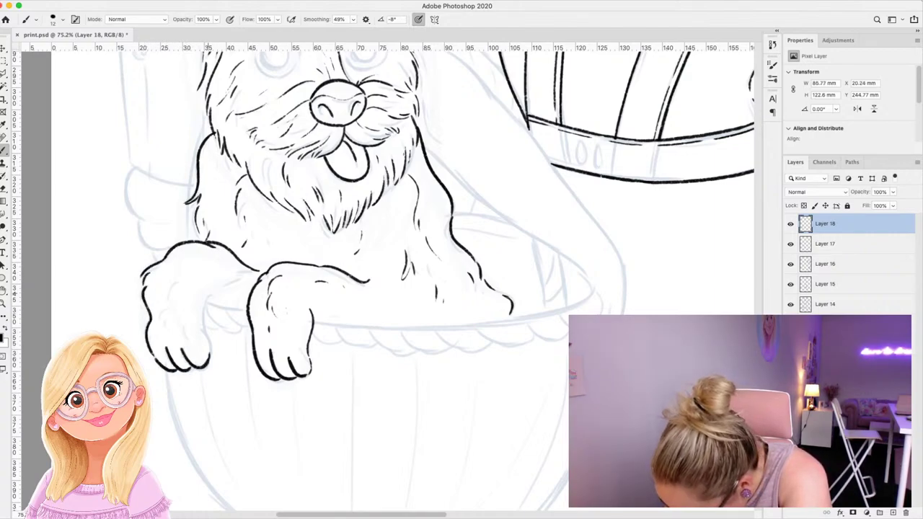
{"action": "mouse_move", "coordinate": [222, 295]}
{"action": "left_mouse_down"}
{"action": "mouse_move", "coordinate": [210, 300]}
{"action": "mouse_move", "coordinate": [206, 349]}
{"action": "left_mouse_up"}
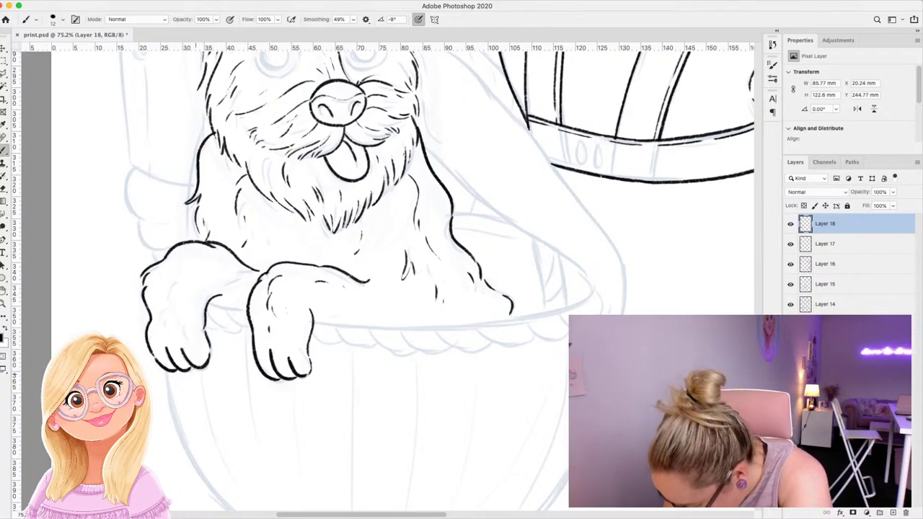
{"action": "left_click_drag", "start_coordinate": [183, 278], "coordinate": [165, 329]}
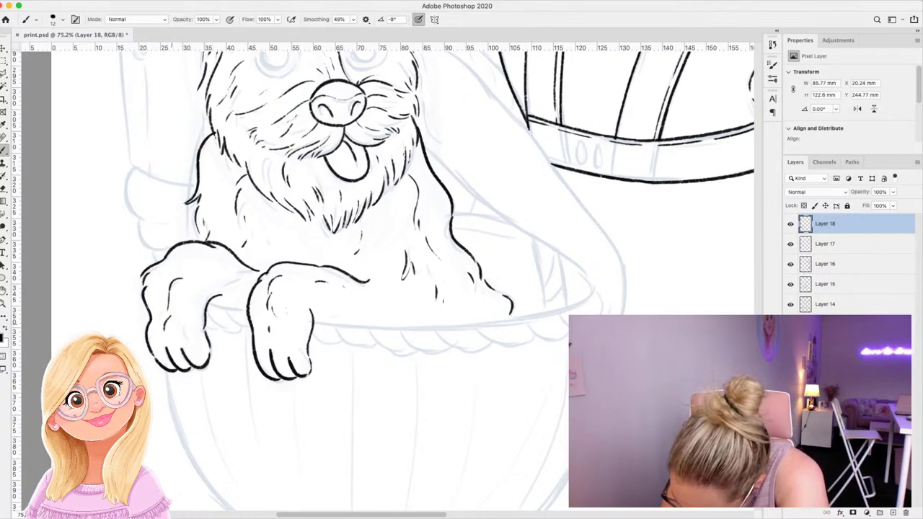
{"action": "mouse_move", "coordinate": [190, 261]}
{"action": "left_mouse_down"}
{"action": "mouse_move", "coordinate": [209, 254]}
{"action": "mouse_move", "coordinate": [220, 301]}
{"action": "mouse_move", "coordinate": [247, 305]}
{"action": "left_mouse_up"}
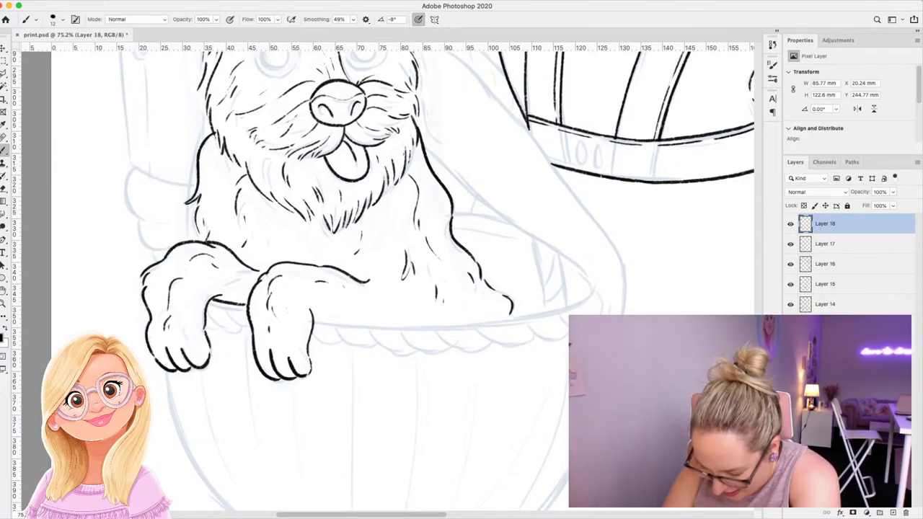
Erase the end of the left foreleg's upper line where it runs into the right foreleg.
{"action": "key", "text": "z"}
{"action": "left_click_drag", "start_coordinate": [497, 242], "coordinate": [328, 224]}
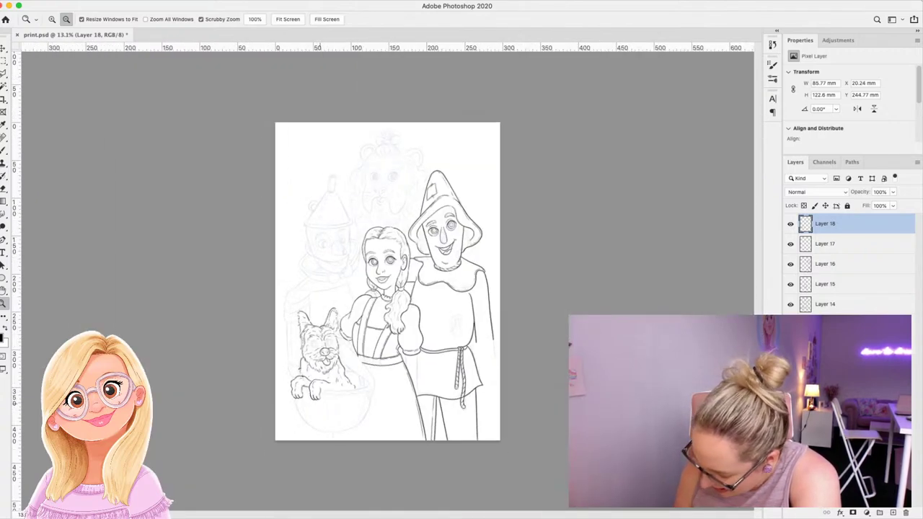
{"action": "left_click_drag", "start_coordinate": [323, 402], "coordinate": [513, 400]}
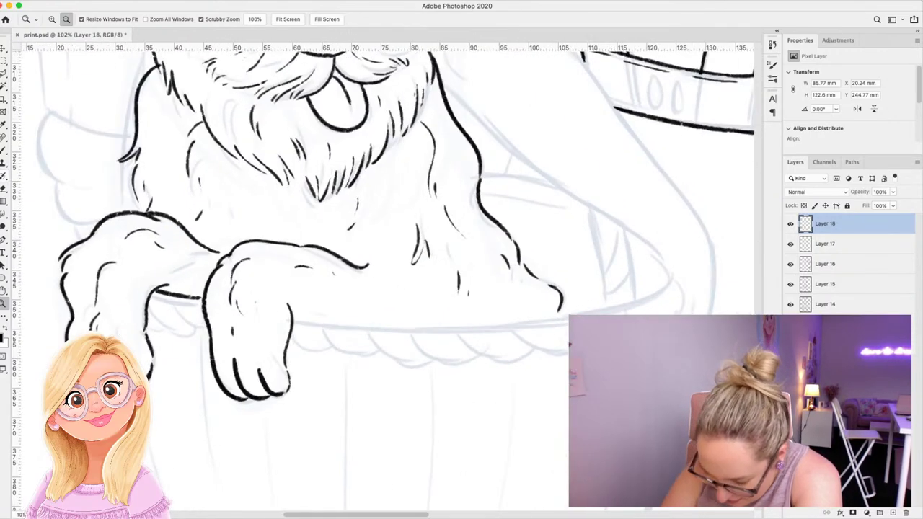
{"action": "key", "text": "e"}
{"action": "left_click_drag", "start_coordinate": [224, 256], "coordinate": [199, 234]}
{"action": "key", "text": "b"}
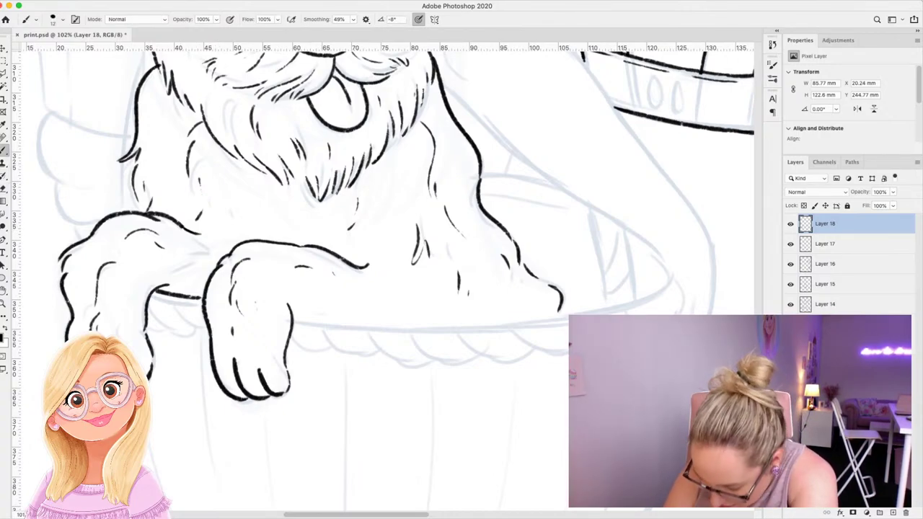
Ink the dog's right eye with a thick upper lid arc, a thinner lower rim and two concentric circles for the iris.
{"action": "key", "text": "z"}
{"action": "left_click_drag", "start_coordinate": [373, 227], "coordinate": [261, 230]}
{"action": "left_click_drag", "start_coordinate": [418, 238], "coordinate": [436, 238]}
{"action": "left_click_drag", "start_coordinate": [395, 124], "coordinate": [566, 124]}
{"action": "key", "text": "b"}
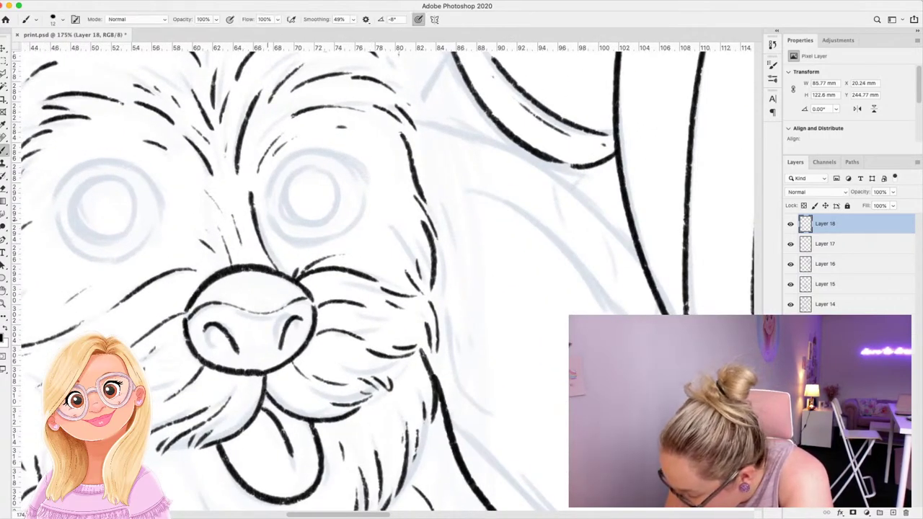
{"action": "mouse_move", "coordinate": [266, 220]}
{"action": "left_mouse_down"}
{"action": "mouse_move", "coordinate": [271, 173]}
{"action": "mouse_move", "coordinate": [301, 148]}
{"action": "mouse_move", "coordinate": [334, 145]}
{"action": "mouse_move", "coordinate": [358, 179]}
{"action": "left_mouse_up"}
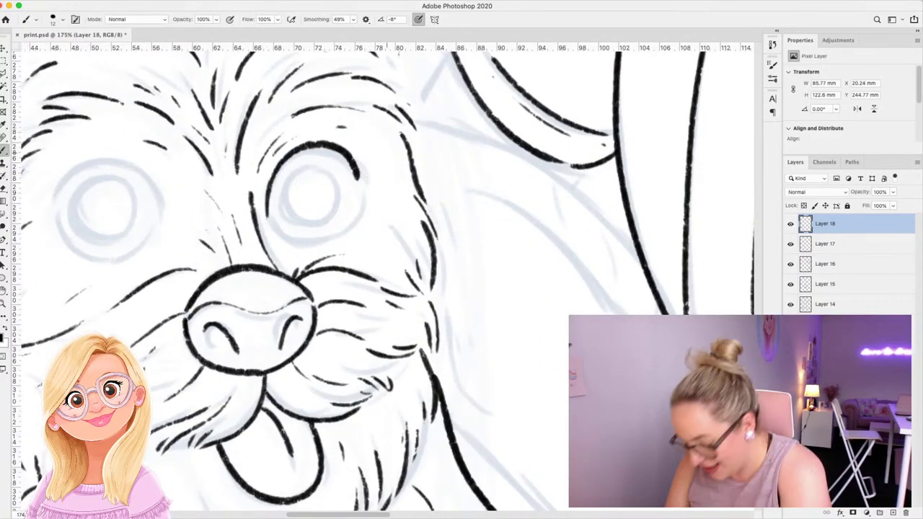
{"action": "key", "text": "super+z"}
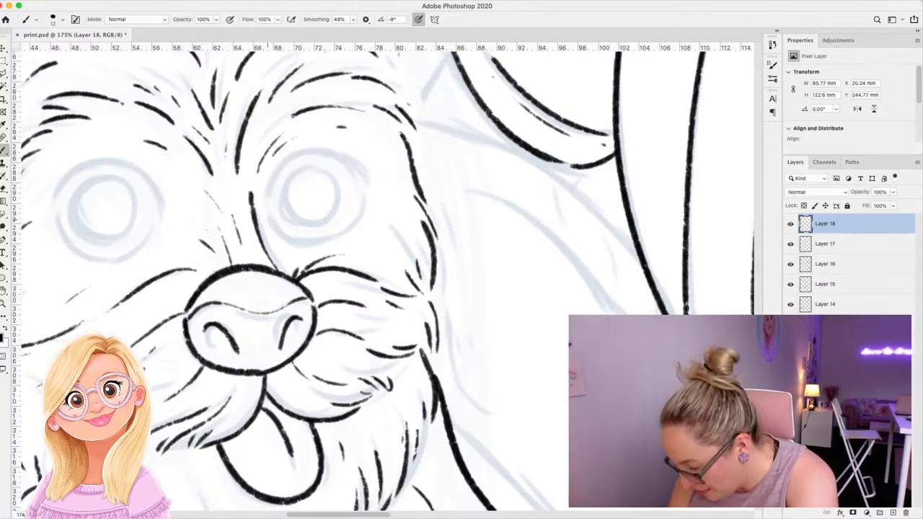
{"action": "mouse_move", "coordinate": [268, 219]}
{"action": "left_mouse_down"}
{"action": "mouse_move", "coordinate": [270, 188]}
{"action": "mouse_move", "coordinate": [296, 147]}
{"action": "mouse_move", "coordinate": [354, 160]}
{"action": "mouse_move", "coordinate": [368, 186]}
{"action": "left_mouse_up"}
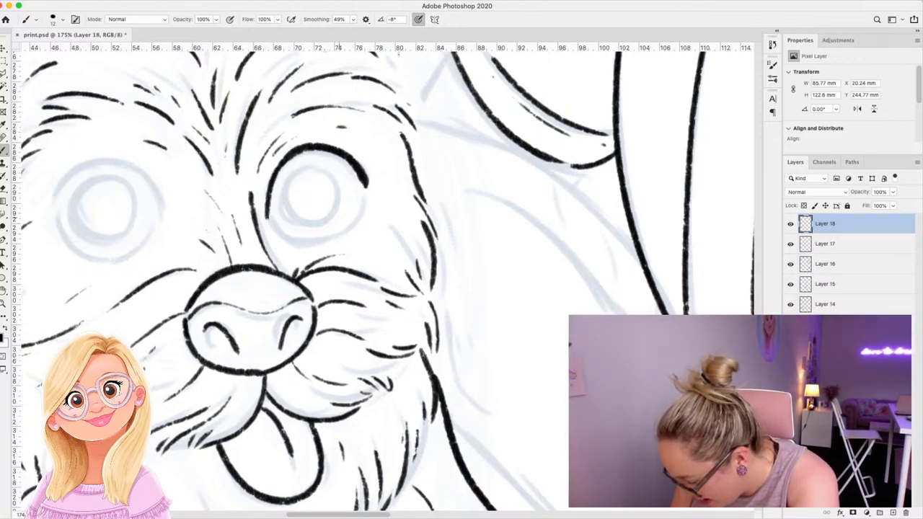
{"action": "mouse_move", "coordinate": [269, 220]}
{"action": "left_mouse_down"}
{"action": "mouse_move", "coordinate": [300, 240]}
{"action": "mouse_move", "coordinate": [329, 240]}
{"action": "mouse_move", "coordinate": [360, 206]}
{"action": "left_mouse_up"}
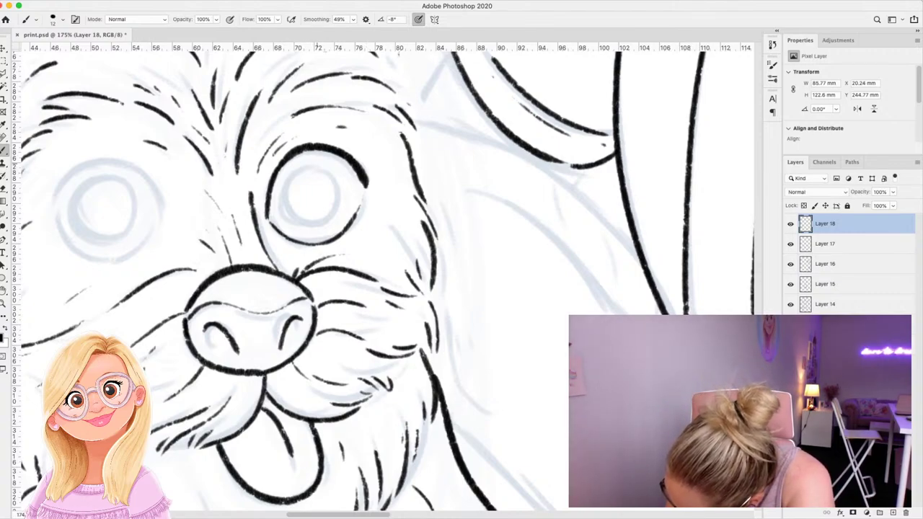
{"action": "mouse_move", "coordinate": [315, 162]}
{"action": "left_mouse_down"}
{"action": "mouse_move", "coordinate": [288, 173]}
{"action": "mouse_move", "coordinate": [284, 217]}
{"action": "mouse_move", "coordinate": [328, 229]}
{"action": "mouse_move", "coordinate": [344, 186]}
{"action": "mouse_move", "coordinate": [308, 161]}
{"action": "mouse_move", "coordinate": [297, 206]}
{"action": "mouse_move", "coordinate": [330, 205]}
{"action": "mouse_move", "coordinate": [315, 175]}
{"action": "left_mouse_up"}
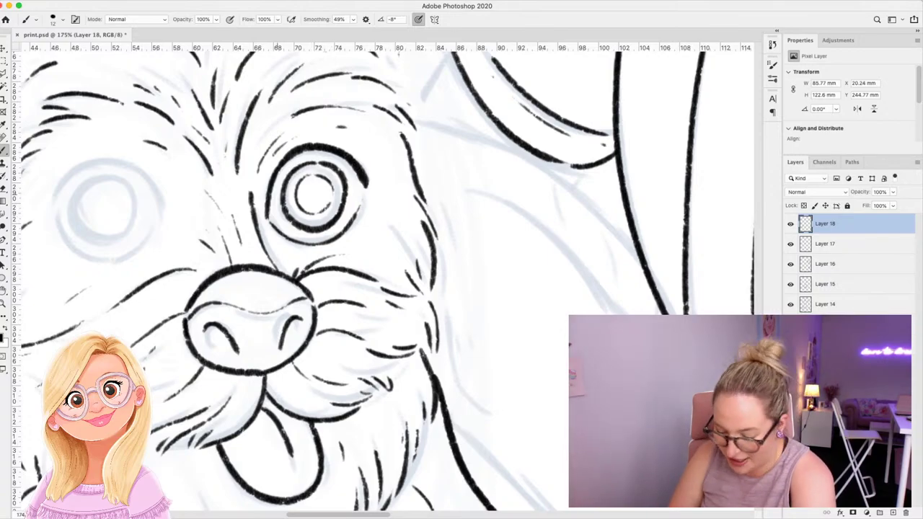
Undo the two concentric iris circles in the dog's right eye.
{"action": "key", "text": "z"}
{"action": "left_click_drag", "start_coordinate": [398, 223], "coordinate": [318, 225]}
{"action": "left_click_drag", "start_coordinate": [388, 217], "coordinate": [432, 218]}
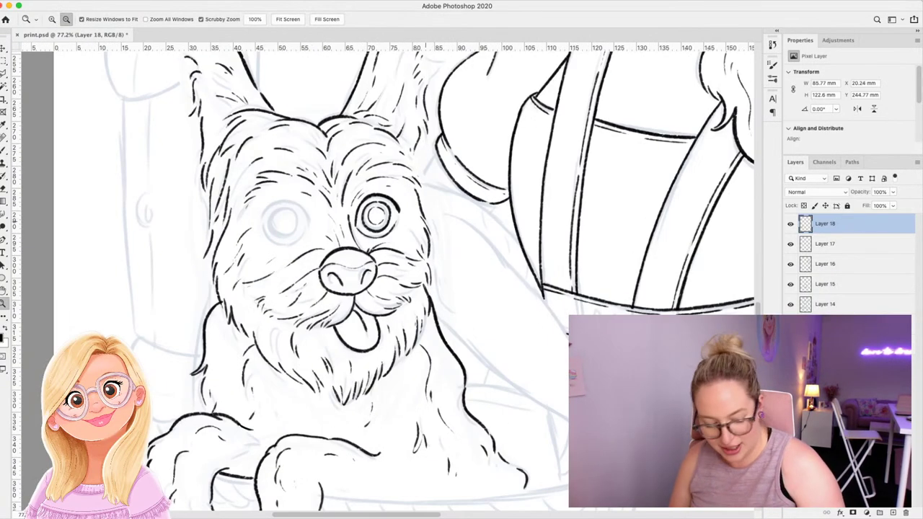
{"action": "key", "text": "super+z"}
{"action": "key", "text": "super+z"}
Ink the dog's left eye with an upper lid arc and a lower rim, and thicken the upper lids of both eyes.
{"action": "mouse_move", "coordinate": [329, 238]}
{"action": "left_mouse_down"}
{"action": "mouse_move", "coordinate": [457, 230]}
{"action": "mouse_move", "coordinate": [429, 231]}
{"action": "left_mouse_up"}
{"action": "key", "text": "b"}
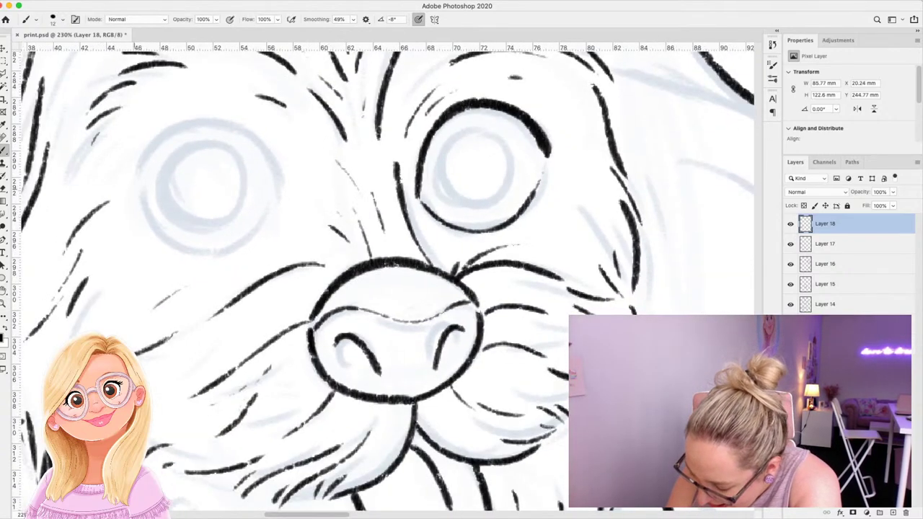
{"action": "mouse_move", "coordinate": [134, 189]}
{"action": "left_mouse_down"}
{"action": "mouse_move", "coordinate": [146, 156]}
{"action": "mouse_move", "coordinate": [135, 180]}
{"action": "mouse_move", "coordinate": [183, 123]}
{"action": "mouse_move", "coordinate": [240, 130]}
{"action": "mouse_move", "coordinate": [273, 165]}
{"action": "mouse_move", "coordinate": [280, 196]}
{"action": "left_mouse_up"}
{"action": "key", "text": "super+z"}
{"action": "mouse_move", "coordinate": [135, 195]}
{"action": "left_mouse_down"}
{"action": "mouse_move", "coordinate": [153, 232]}
{"action": "mouse_move", "coordinate": [194, 251]}
{"action": "mouse_move", "coordinate": [231, 245]}
{"action": "mouse_move", "coordinate": [267, 211]}
{"action": "left_mouse_up"}
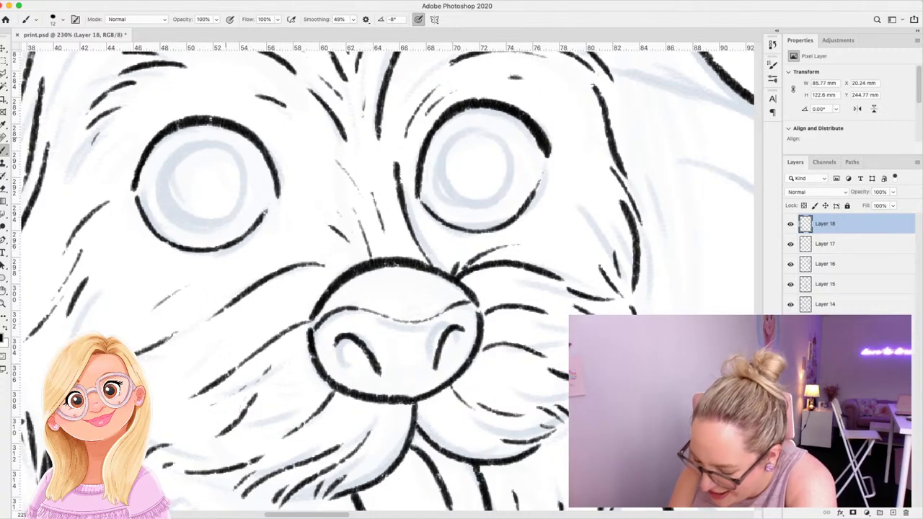
{"action": "mouse_move", "coordinate": [134, 188]}
{"action": "left_mouse_down"}
{"action": "mouse_move", "coordinate": [147, 147]}
{"action": "mouse_move", "coordinate": [142, 153]}
{"action": "mouse_move", "coordinate": [194, 113]}
{"action": "mouse_move", "coordinate": [241, 122]}
{"action": "mouse_move", "coordinate": [277, 182]}
{"action": "left_mouse_up"}
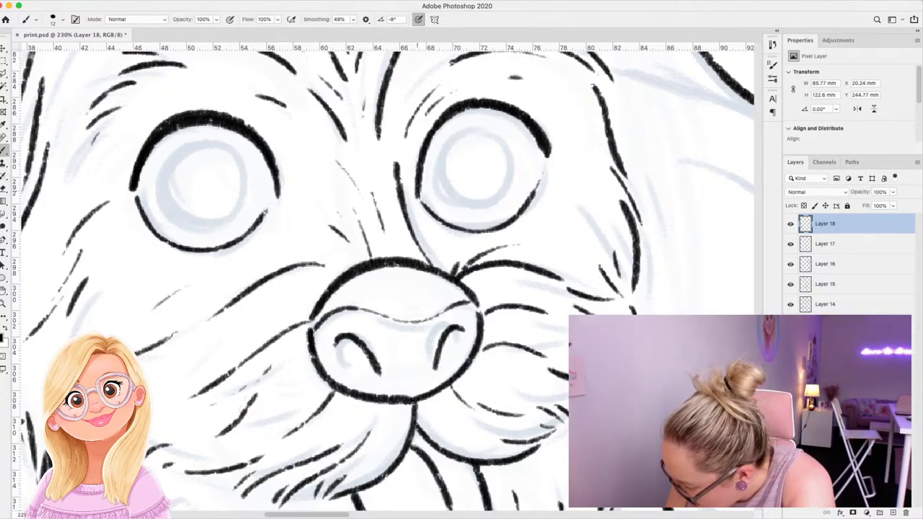
{"action": "mouse_move", "coordinate": [420, 190]}
{"action": "left_mouse_down"}
{"action": "mouse_move", "coordinate": [437, 117]}
{"action": "mouse_move", "coordinate": [498, 90]}
{"action": "mouse_move", "coordinate": [545, 137]}
{"action": "left_mouse_up"}
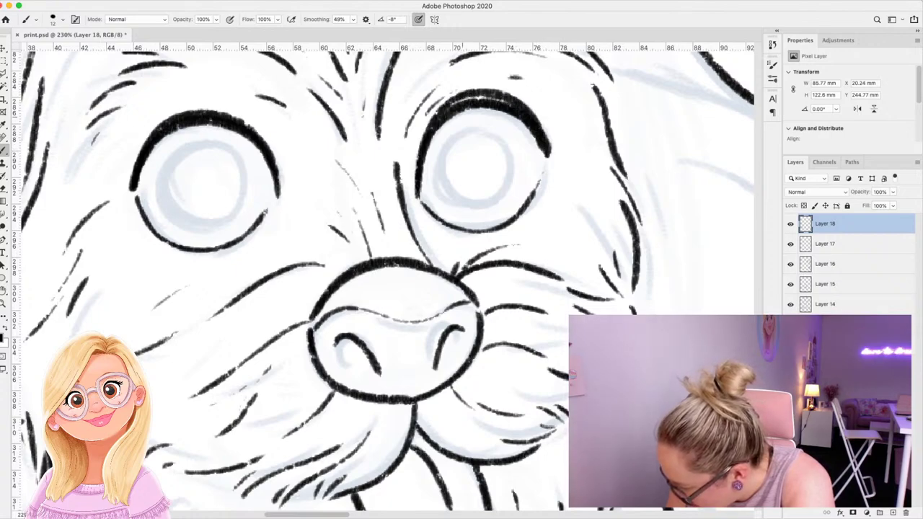
{"action": "mouse_move", "coordinate": [445, 116]}
{"action": "left_mouse_down"}
{"action": "mouse_move", "coordinate": [481, 99]}
{"action": "mouse_move", "coordinate": [520, 112]}
{"action": "mouse_move", "coordinate": [490, 98]}
{"action": "left_mouse_up"}
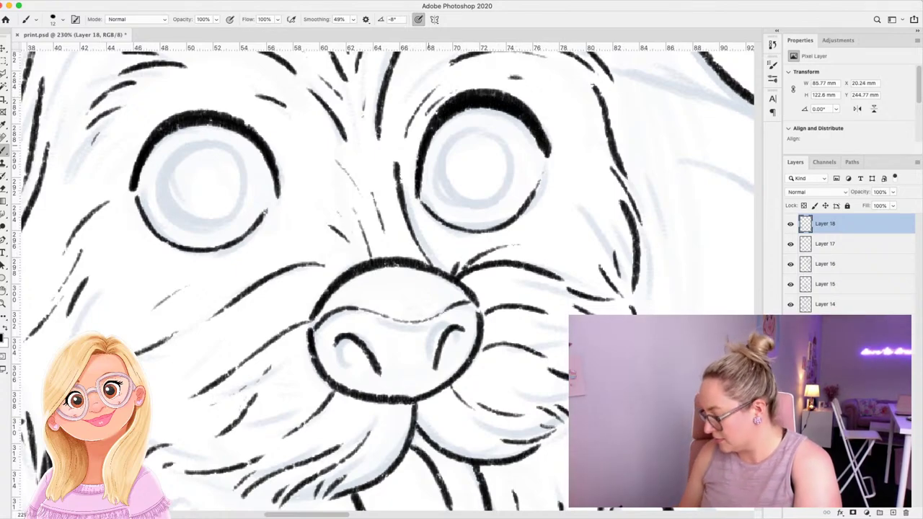
Add a new layer and ink two concentric iris circles inside the dog's left eye.
{"action": "key", "text": "super+shift+alt+n"}
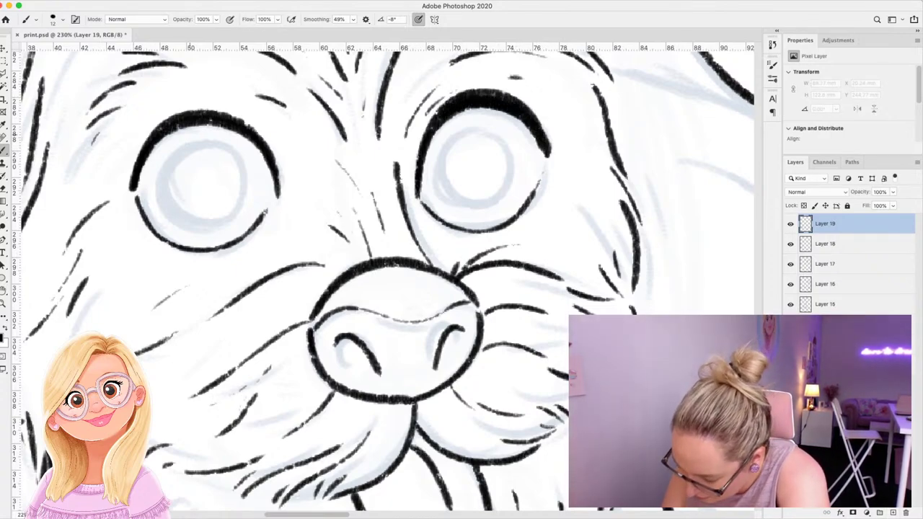
{"action": "mouse_move", "coordinate": [192, 133]}
{"action": "left_mouse_down"}
{"action": "mouse_move", "coordinate": [175, 135]}
{"action": "mouse_move", "coordinate": [149, 180]}
{"action": "mouse_move", "coordinate": [184, 224]}
{"action": "mouse_move", "coordinate": [238, 194]}
{"action": "mouse_move", "coordinate": [232, 154]}
{"action": "mouse_move", "coordinate": [184, 133]}
{"action": "left_mouse_up"}
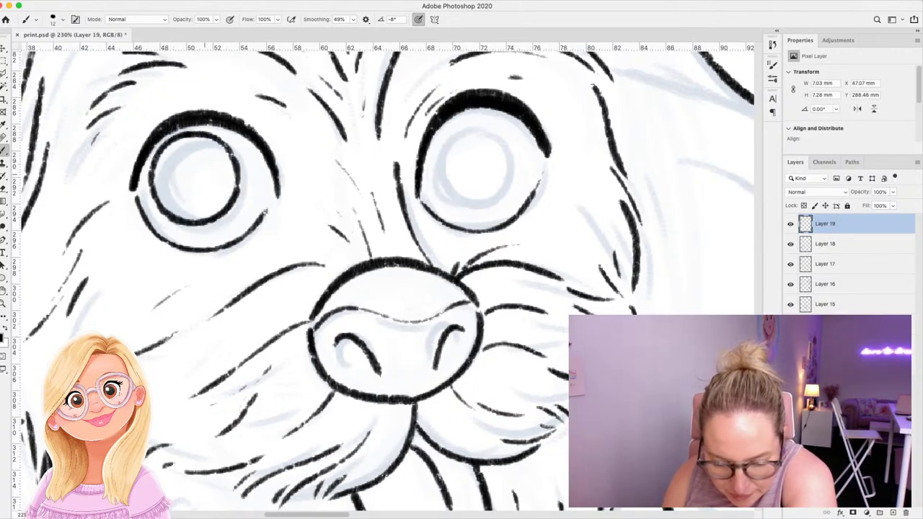
{"action": "mouse_move", "coordinate": [189, 148]}
{"action": "left_mouse_down"}
{"action": "mouse_move", "coordinate": [179, 152]}
{"action": "mouse_move", "coordinate": [171, 194]}
{"action": "mouse_move", "coordinate": [209, 202]}
{"action": "mouse_move", "coordinate": [217, 156]}
{"action": "mouse_move", "coordinate": [181, 151]}
{"action": "left_mouse_up"}
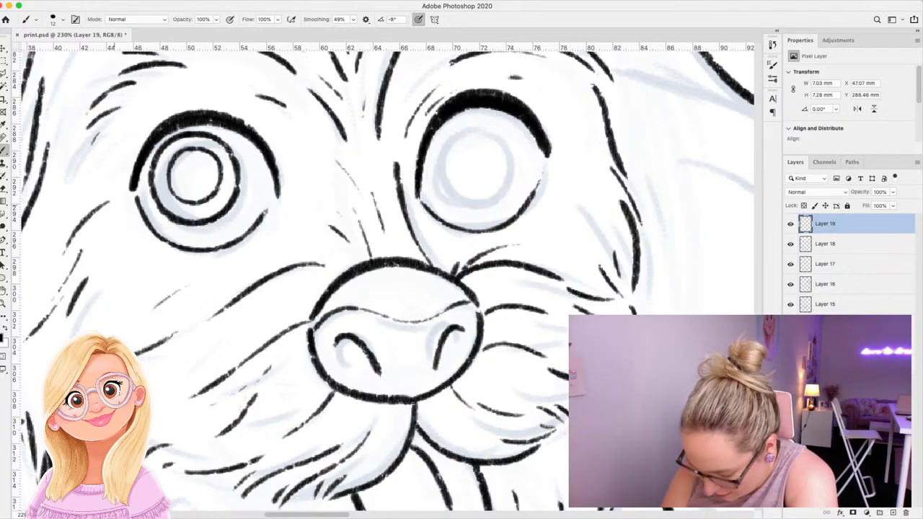
Nudge the iris circles slightly down and to the right within the dog's left eye.
{"action": "key", "text": "z"}
{"action": "left_click_drag", "start_coordinate": [347, 245], "coordinate": [241, 246]}
{"action": "scroll", "coordinate": [375, 261], "scroll_direction": "up", "scroll_amount": 2}
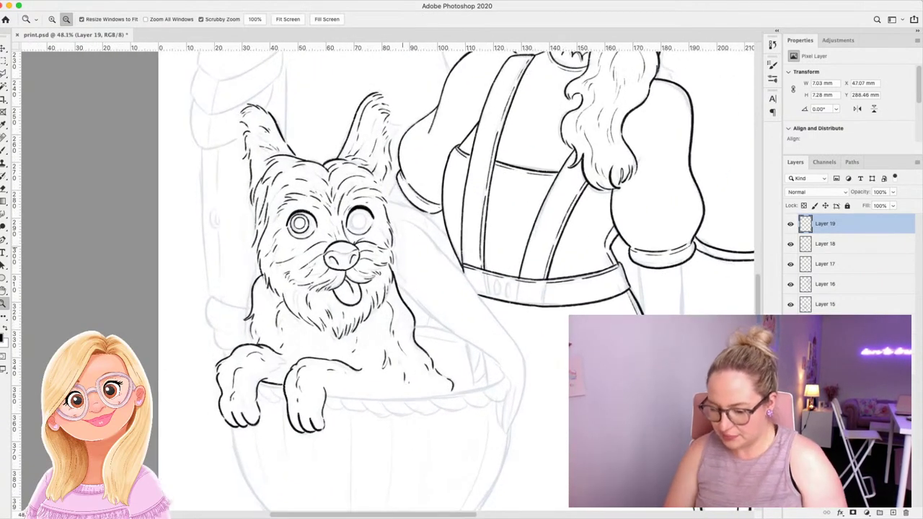
{"action": "key", "text": "v"}
{"action": "key", "text": "Down"}
{"action": "key", "text": "Down"}
{"action": "key", "text": "Down"}
{"action": "key", "text": "Down"}
{"action": "key", "text": "Right"}
{"action": "key", "text": "Right"}
{"action": "key", "text": "Right"}
{"action": "key", "text": "Right"}
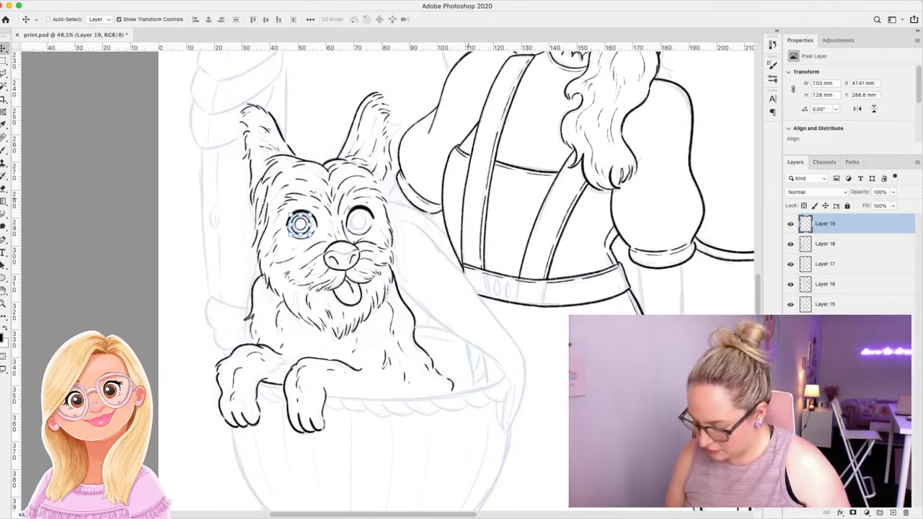
Duplicate the iris circles into the dog's right eye and nudge the copy up slightly.
{"action": "left_click_drag", "start_coordinate": [462, 207], "coordinate": [513, 207]}
{"action": "left_click_drag", "start_coordinate": [351, 222], "coordinate": [358, 222]}
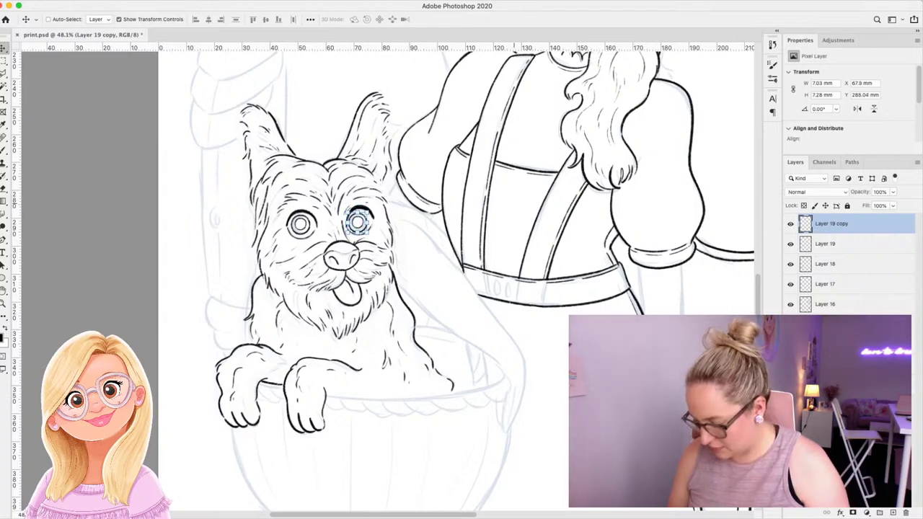
{"action": "key", "text": "Up"}
{"action": "key", "text": "Up"}
{"action": "key", "text": "Up"}
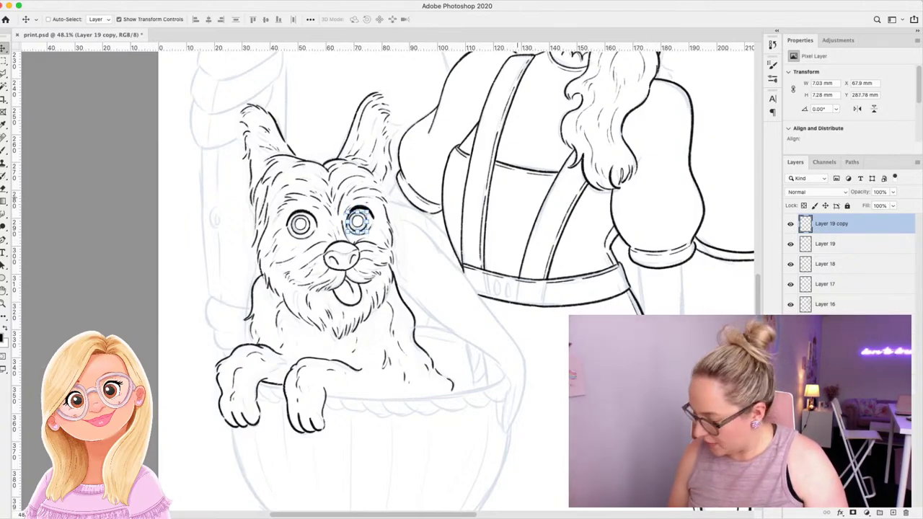
Merge Layer 19 copy, Layer 19 and Layer 18 so both irises join the dog's line art.
{"action": "key", "text": "super+d"}
{"action": "left_click", "coordinate": [825, 264], "text": "shift"}
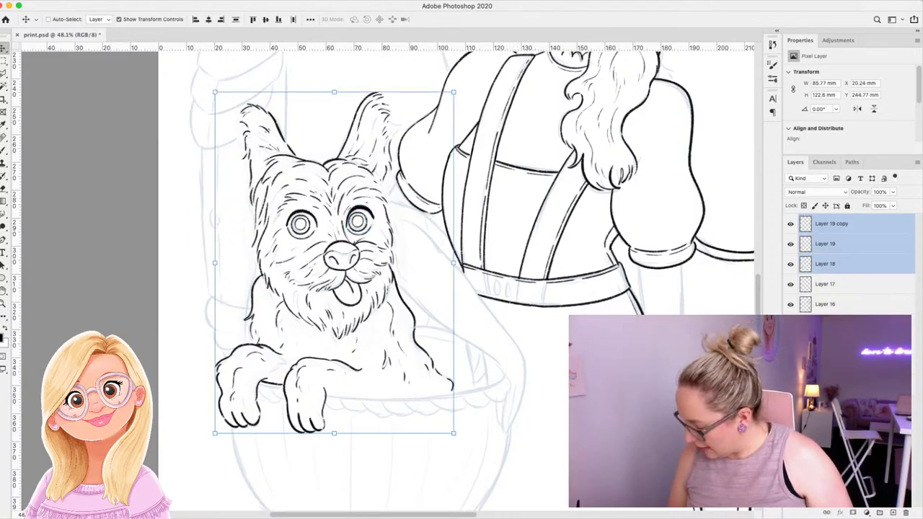
{"action": "key", "text": "super+e"}
{"action": "key", "text": "z"}
{"action": "left_click_drag", "start_coordinate": [342, 353], "coordinate": [271, 354]}
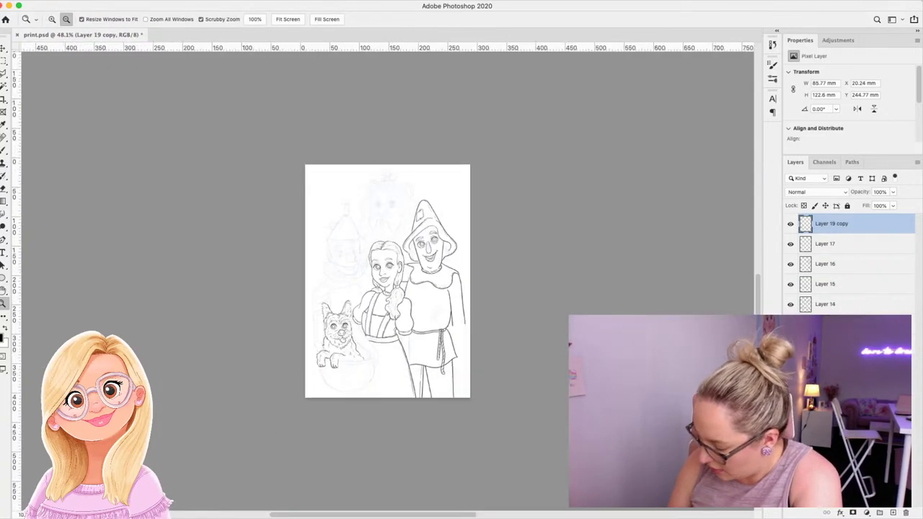
Add a new layer and ink the twisted basket handle from the dog's cheek to the girl's waistband.
{"action": "key", "text": "super+0"}
{"action": "left_click_drag", "start_coordinate": [308, 463], "coordinate": [371, 464]}
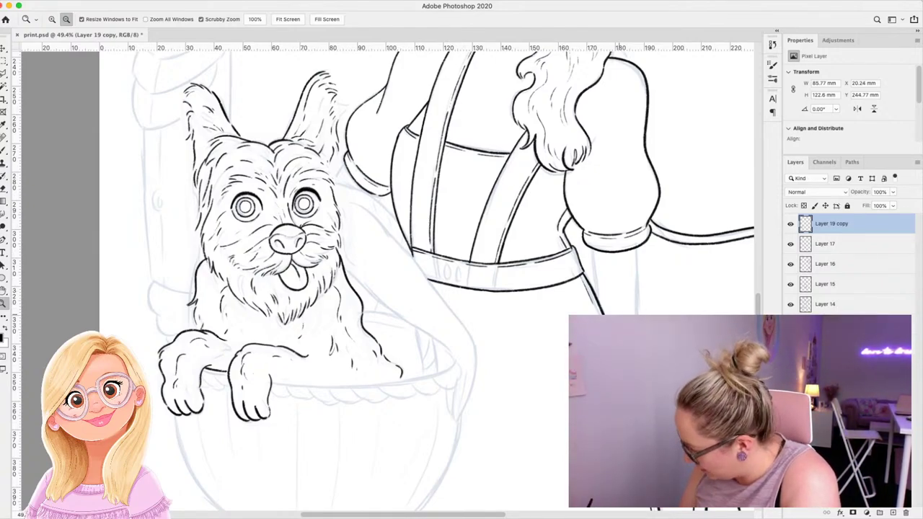
{"action": "key", "text": "super+shift+alt+n"}
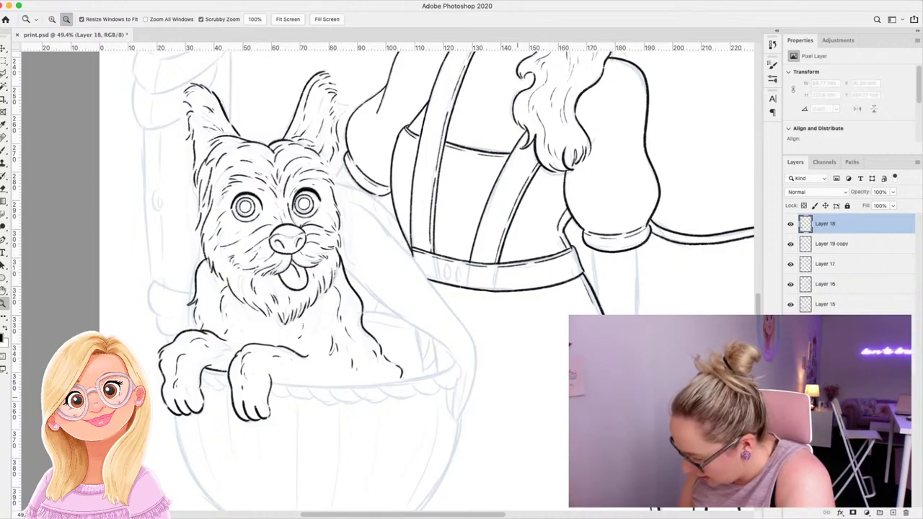
{"action": "left_click_drag", "start_coordinate": [434, 238], "coordinate": [512, 238]}
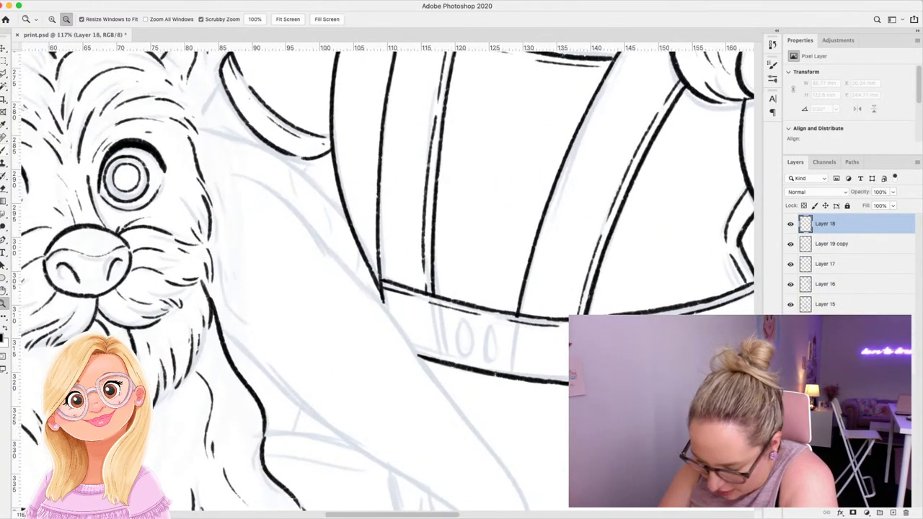
{"action": "key", "text": "b"}
{"action": "mouse_move", "coordinate": [196, 130]}
{"action": "left_mouse_down"}
{"action": "mouse_move", "coordinate": [241, 175]}
{"action": "mouse_move", "coordinate": [210, 176]}
{"action": "mouse_move", "coordinate": [216, 184]}
{"action": "mouse_move", "coordinate": [241, 179]}
{"action": "left_mouse_up"}
{"action": "mouse_move", "coordinate": [209, 130]}
{"action": "left_mouse_down"}
{"action": "mouse_move", "coordinate": [259, 157]}
{"action": "mouse_move", "coordinate": [252, 186]}
{"action": "mouse_move", "coordinate": [238, 185]}
{"action": "left_mouse_up"}
{"action": "mouse_move", "coordinate": [252, 143]}
{"action": "left_mouse_down"}
{"action": "mouse_move", "coordinate": [285, 173]}
{"action": "mouse_move", "coordinate": [274, 199]}
{"action": "mouse_move", "coordinate": [257, 187]}
{"action": "mouse_move", "coordinate": [299, 158]}
{"action": "mouse_move", "coordinate": [295, 216]}
{"action": "mouse_move", "coordinate": [279, 210]}
{"action": "mouse_move", "coordinate": [294, 216]}
{"action": "left_mouse_up"}
{"action": "mouse_move", "coordinate": [308, 174]}
{"action": "left_mouse_down"}
{"action": "mouse_move", "coordinate": [329, 196]}
{"action": "mouse_move", "coordinate": [303, 234]}
{"action": "mouse_move", "coordinate": [311, 237]}
{"action": "left_mouse_up"}
{"action": "left_click_drag", "start_coordinate": [331, 193], "coordinate": [342, 200]}
{"action": "mouse_move", "coordinate": [316, 239]}
{"action": "left_mouse_down"}
{"action": "mouse_move", "coordinate": [352, 229]}
{"action": "mouse_move", "coordinate": [357, 272]}
{"action": "mouse_move", "coordinate": [365, 260]}
{"action": "mouse_move", "coordinate": [369, 292]}
{"action": "mouse_move", "coordinate": [387, 310]}
{"action": "left_mouse_up"}
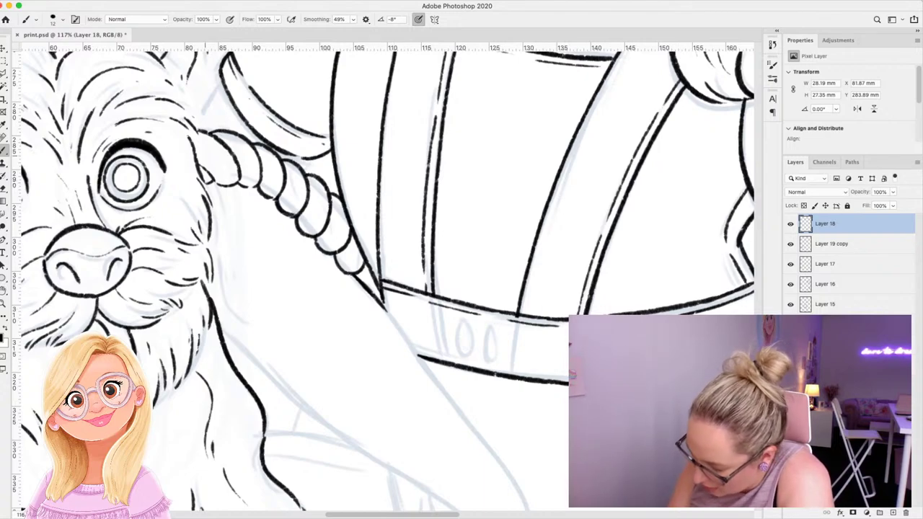
Ink the girl's basket arm with a short line from cuff to dog and both forearm edges down to the basket rim.
{"action": "left_click_drag", "start_coordinate": [220, 77], "coordinate": [195, 126]}
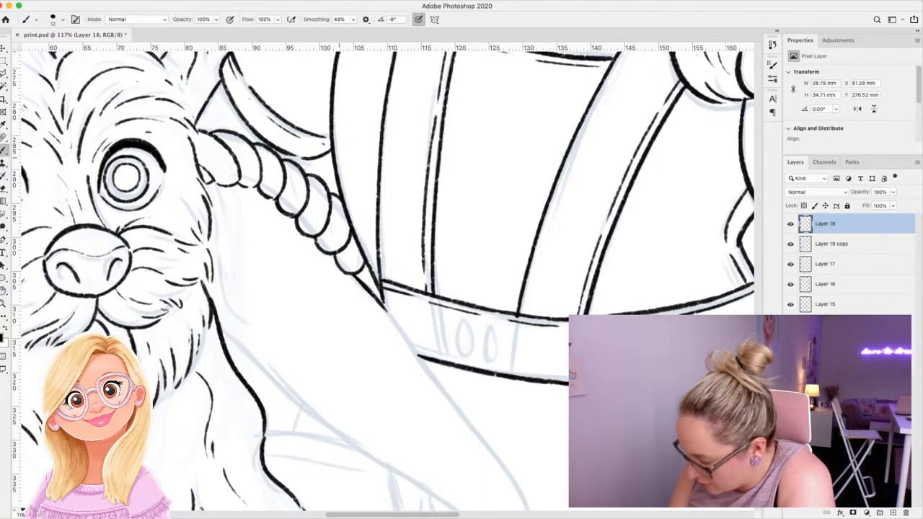
{"action": "scroll", "coordinate": [382, 281], "scroll_direction": "down", "scroll_amount": 5}
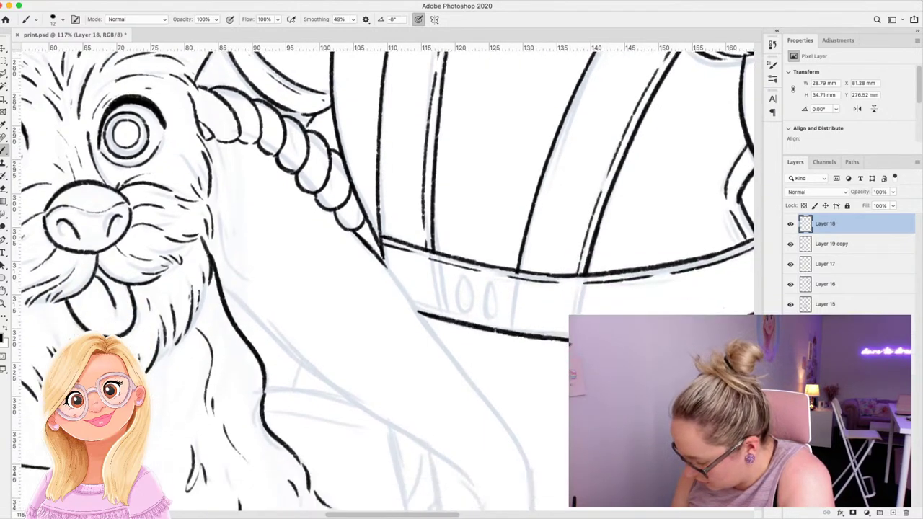
{"action": "scroll", "coordinate": [382, 281], "scroll_direction": "down", "scroll_amount": 1}
{"action": "mouse_move", "coordinate": [219, 118]}
{"action": "left_mouse_down"}
{"action": "mouse_move", "coordinate": [329, 218]}
{"action": "mouse_move", "coordinate": [448, 297]}
{"action": "mouse_move", "coordinate": [494, 354]}
{"action": "left_mouse_up"}
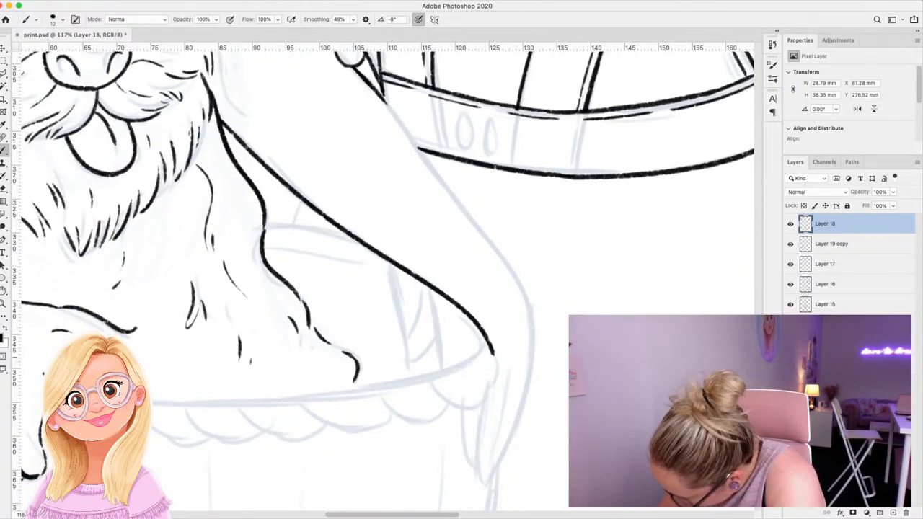
{"action": "mouse_move", "coordinate": [382, 101]}
{"action": "left_mouse_down"}
{"action": "mouse_move", "coordinate": [521, 291]}
{"action": "mouse_move", "coordinate": [532, 322]}
{"action": "mouse_move", "coordinate": [529, 375]}
{"action": "left_mouse_up"}
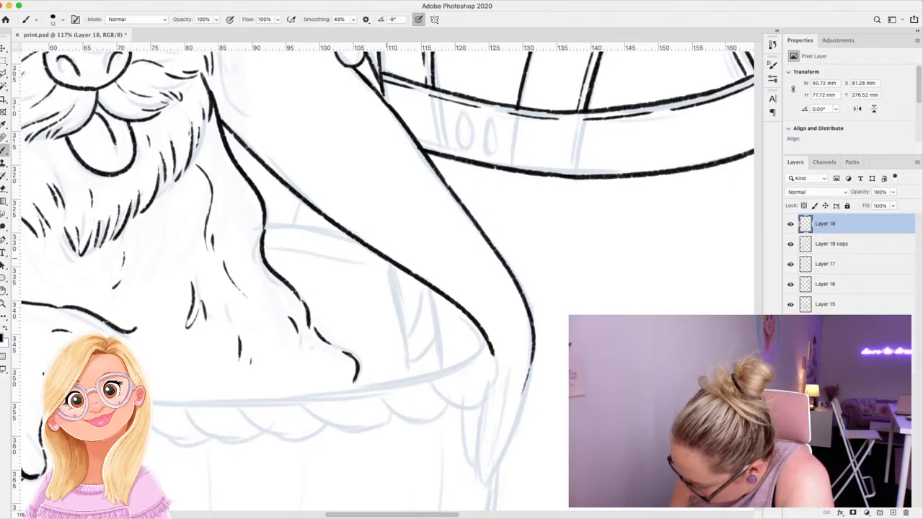
Ink the twisted handle segments hanging below the forearm to the basket rim, and save the file.
{"action": "mouse_move", "coordinate": [386, 261]}
{"action": "left_mouse_down"}
{"action": "mouse_move", "coordinate": [404, 295]}
{"action": "mouse_move", "coordinate": [415, 278]}
{"action": "mouse_move", "coordinate": [400, 316]}
{"action": "mouse_move", "coordinate": [429, 287]}
{"action": "mouse_move", "coordinate": [418, 339]}
{"action": "mouse_move", "coordinate": [436, 300]}
{"action": "left_mouse_up"}
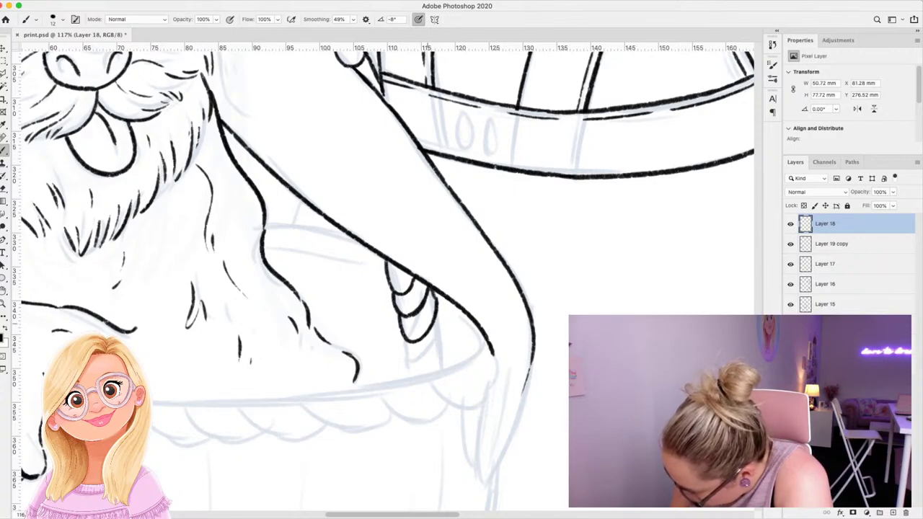
{"action": "mouse_move", "coordinate": [406, 341]}
{"action": "left_mouse_down"}
{"action": "mouse_move", "coordinate": [431, 355]}
{"action": "mouse_move", "coordinate": [438, 329]}
{"action": "mouse_move", "coordinate": [444, 380]}
{"action": "mouse_move", "coordinate": [409, 382]}
{"action": "mouse_move", "coordinate": [443, 377]}
{"action": "left_mouse_up"}
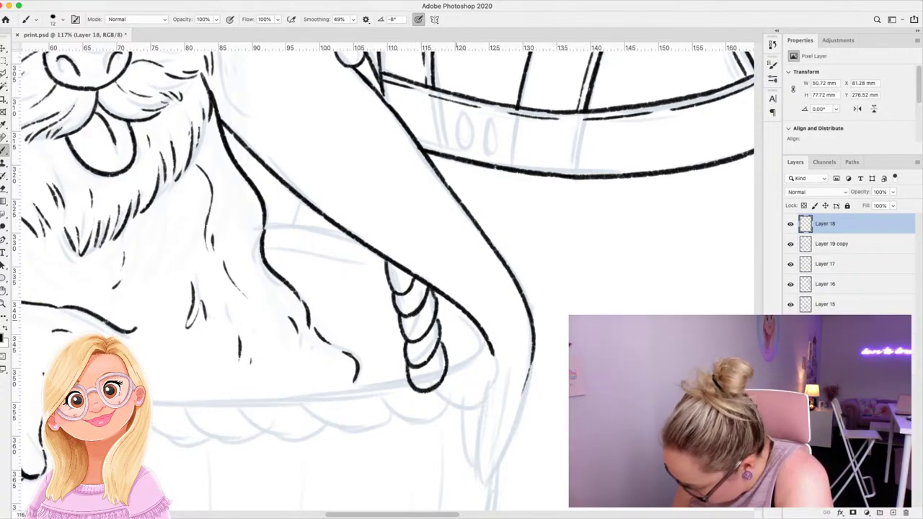
{"action": "key", "text": "z"}
{"action": "left_click_drag", "start_coordinate": [463, 238], "coordinate": [372, 237]}
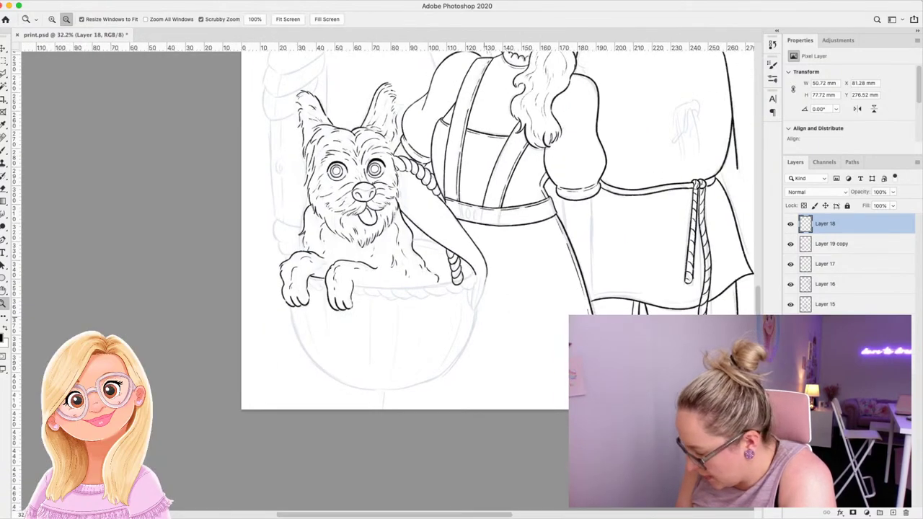
{"action": "left_click_drag", "start_coordinate": [437, 238], "coordinate": [465, 238]}
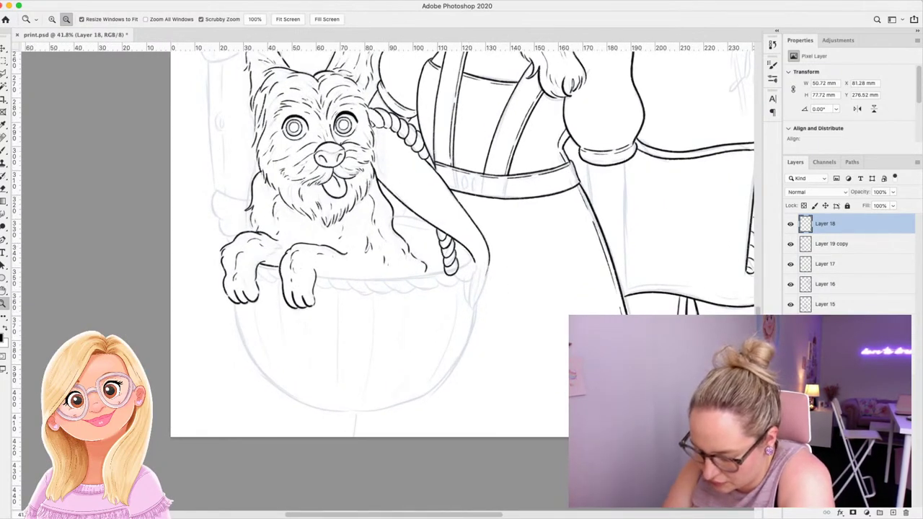
{"action": "key", "text": "ctrl+s"}
Ink both edges of the girl's other forearm from the right sleeve cuff down to the skirt edge.
{"action": "key", "text": "ctrl+0"}
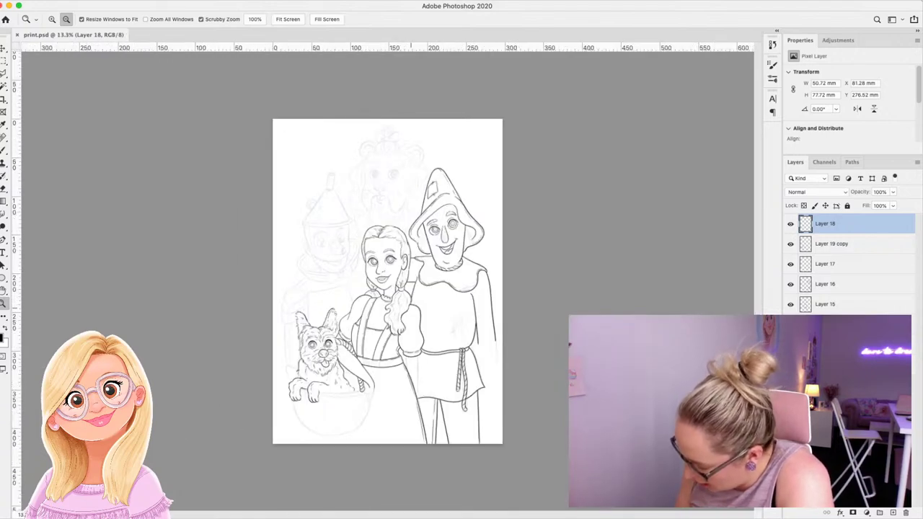
{"action": "left_click_drag", "start_coordinate": [382, 257], "coordinate": [407, 257]}
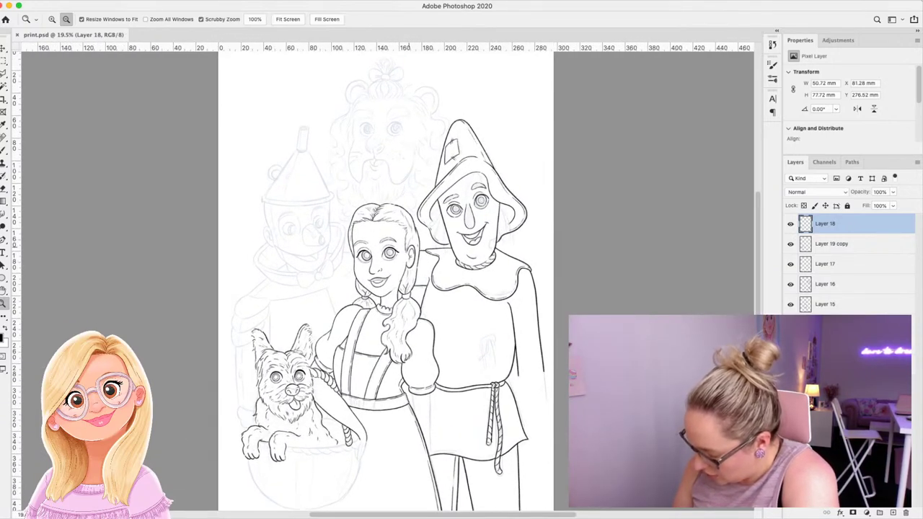
{"action": "left_click_drag", "start_coordinate": [457, 468], "coordinate": [503, 396]}
{"action": "key", "text": "b"}
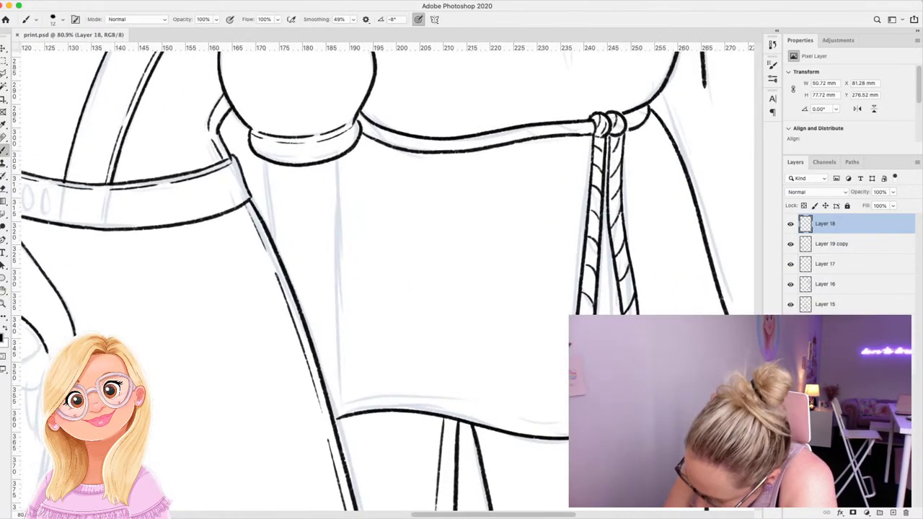
{"action": "left_click_drag", "start_coordinate": [264, 160], "coordinate": [274, 238]}
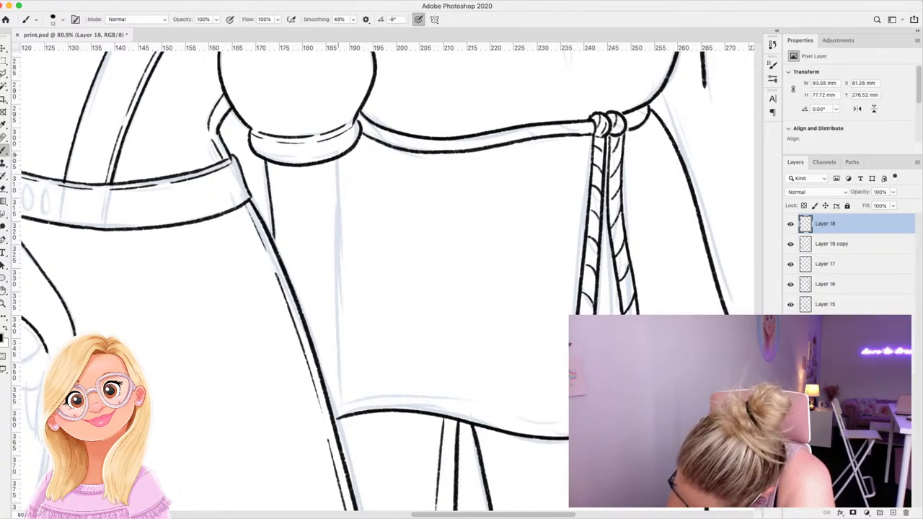
{"action": "left_click_drag", "start_coordinate": [339, 155], "coordinate": [333, 398]}
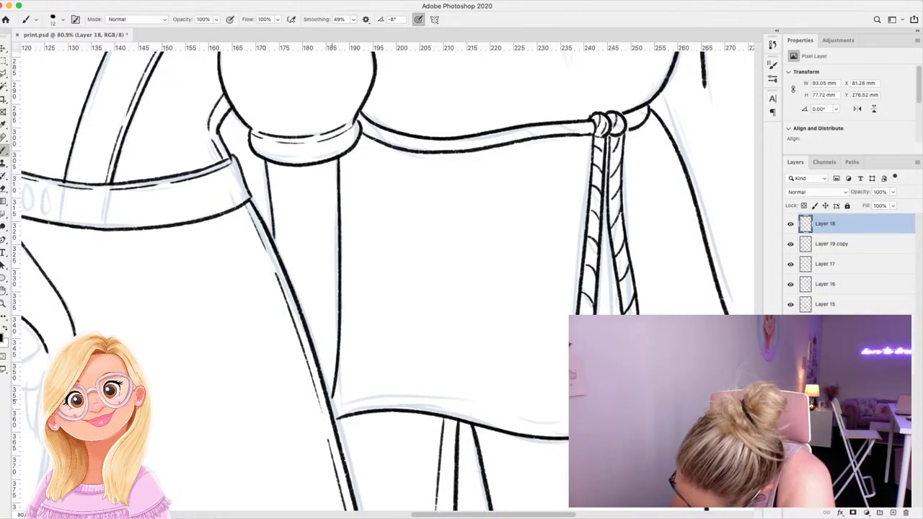
{"action": "key", "text": "z"}
{"action": "key", "text": "super+0"}
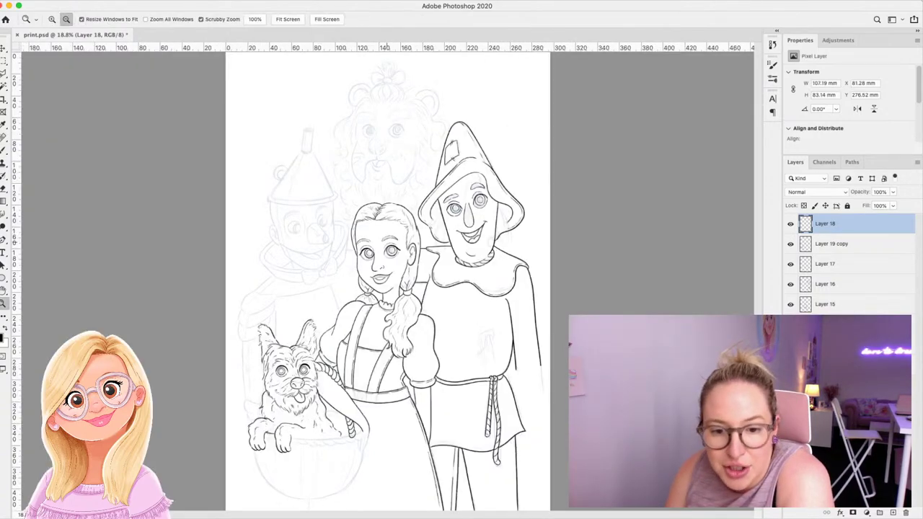
{"action": "left_click_drag", "start_coordinate": [387, 242], "coordinate": [373, 242]}
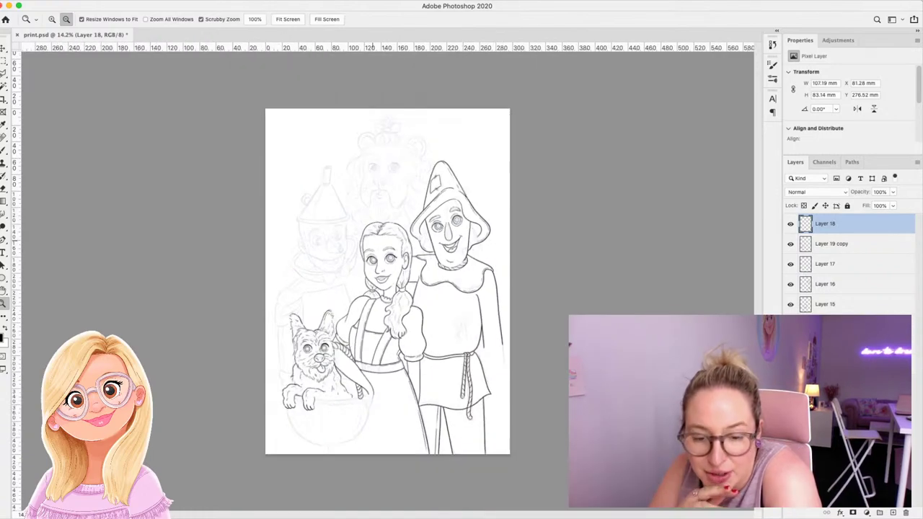
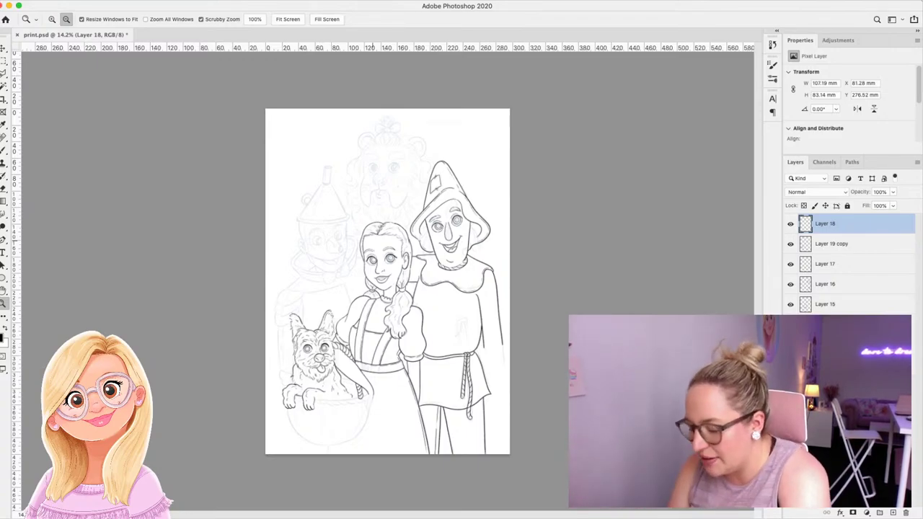
Add a new layer above the existing line art layers for the tin man sketch.
{"action": "left_click_drag", "start_coordinate": [328, 213], "coordinate": [341, 209]}
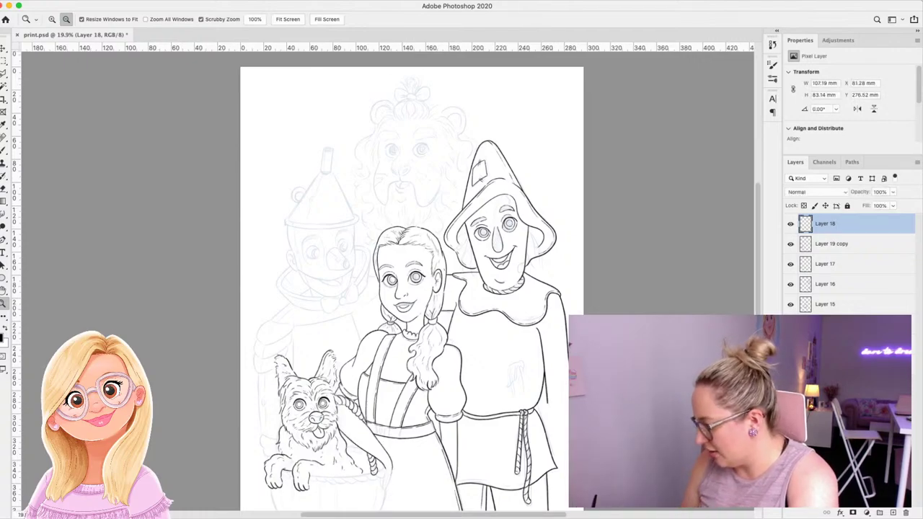
{"action": "key", "text": "super+shift+alt+n"}
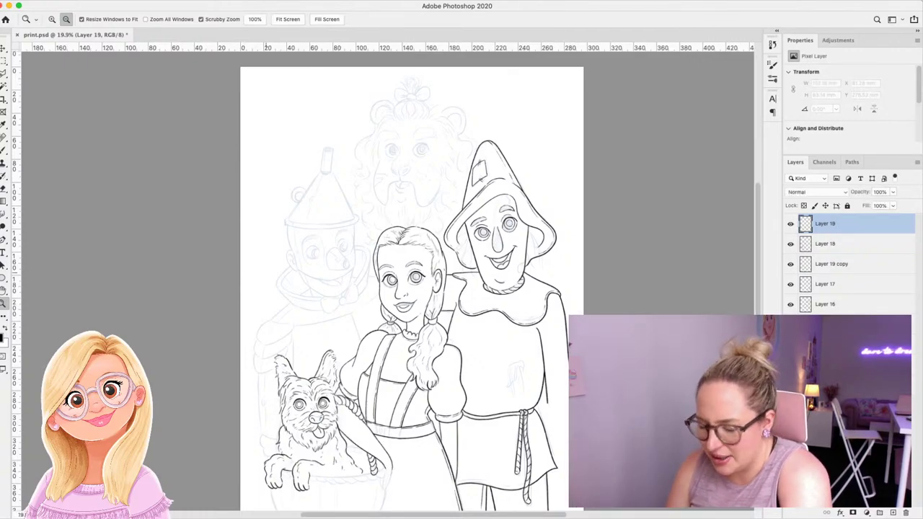
{"action": "left_click_drag", "start_coordinate": [333, 185], "coordinate": [358, 171]}
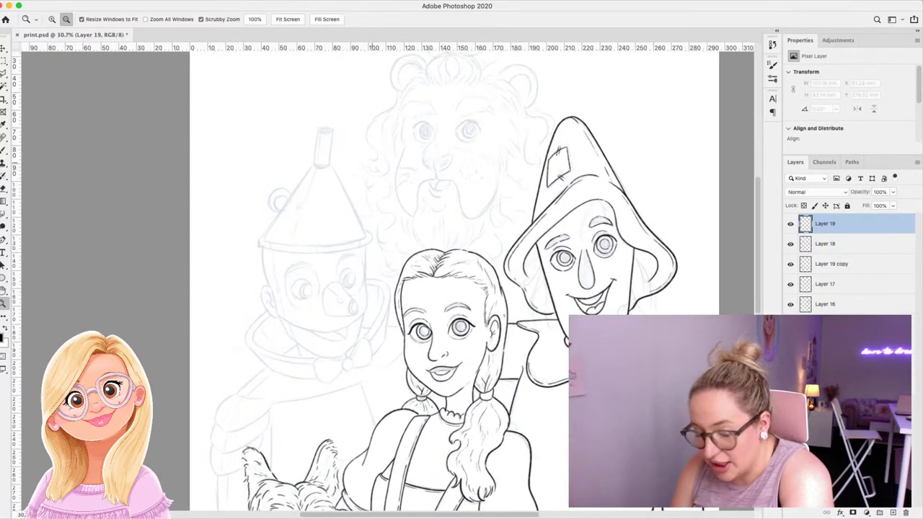
{"action": "scroll", "coordinate": [387, 281], "scroll_direction": "down", "scroll_amount": 3}
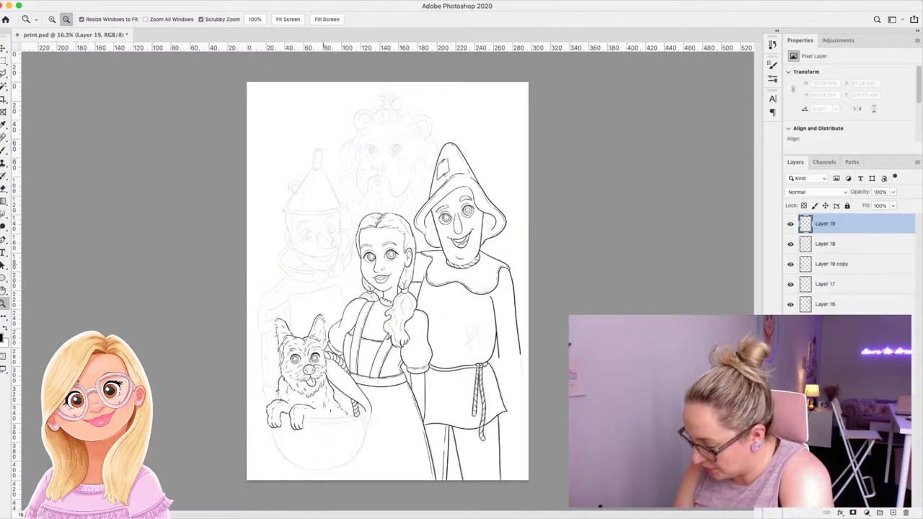
{"action": "scroll", "coordinate": [439, 208], "scroll_direction": "up", "scroll_amount": 2}
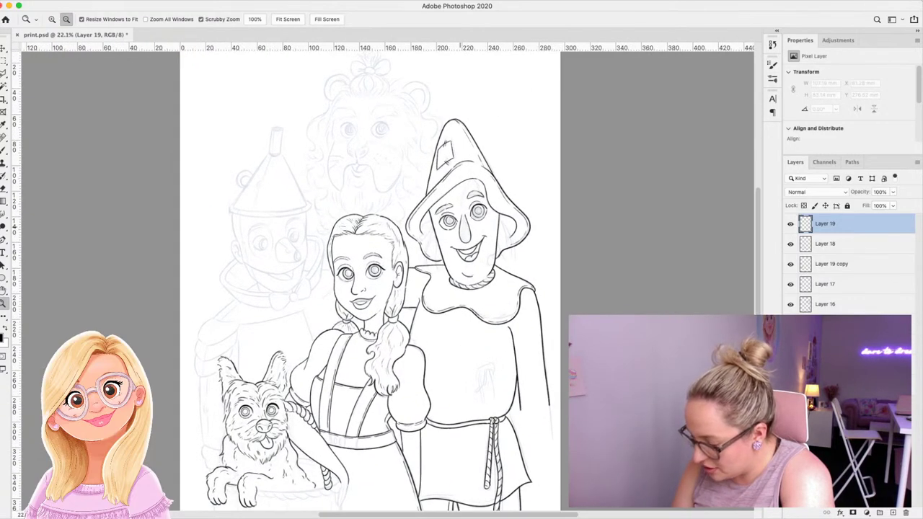
{"action": "scroll", "coordinate": [424, 253], "scroll_direction": "down", "scroll_amount": 3}
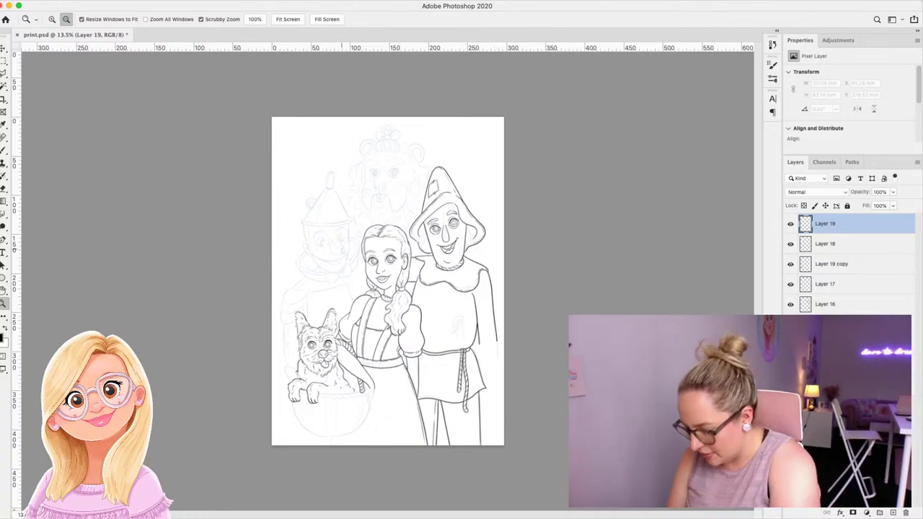
{"action": "left_click_drag", "start_coordinate": [331, 220], "coordinate": [356, 189]}
{"action": "left_click_drag", "start_coordinate": [355, 115], "coordinate": [361, 116]}
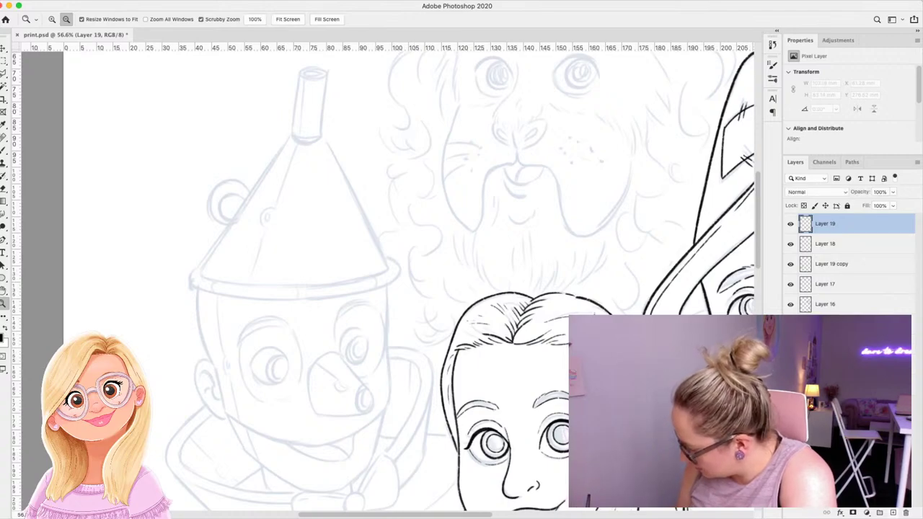
Add another new layer and ink the tin man's cone-shaped nose with its round tip, seam line and small rivet.
{"action": "key", "text": "super+shift+alt+n"}
{"action": "left_click_drag", "start_coordinate": [252, 305], "coordinate": [258, 306]}
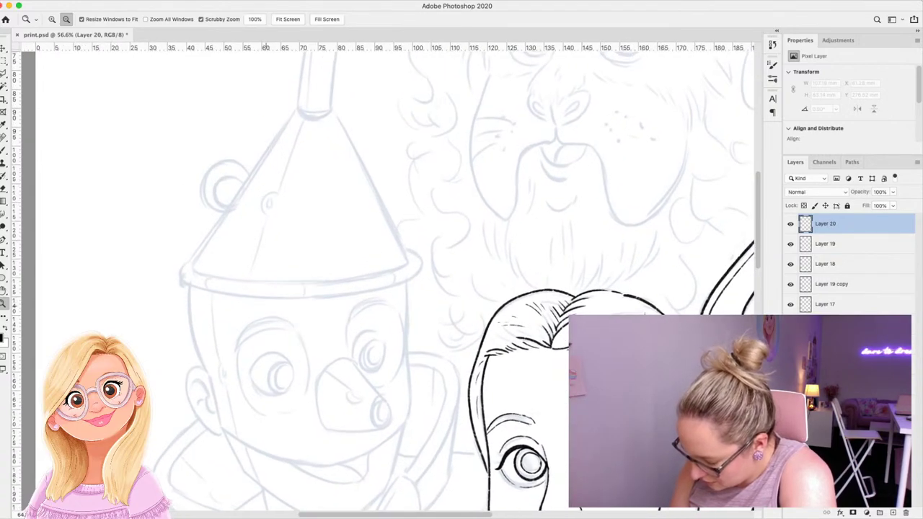
{"action": "left_click_drag", "start_coordinate": [407, 302], "coordinate": [413, 79]}
{"action": "key", "text": "b"}
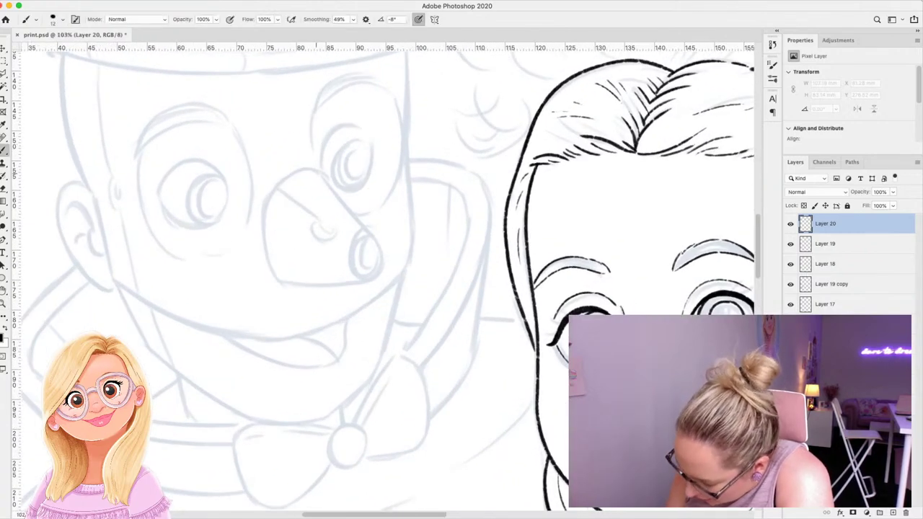
{"action": "mouse_move", "coordinate": [322, 171]}
{"action": "left_mouse_down"}
{"action": "mouse_move", "coordinate": [273, 185]}
{"action": "mouse_move", "coordinate": [264, 205]}
{"action": "mouse_move", "coordinate": [279, 279]}
{"action": "left_mouse_up"}
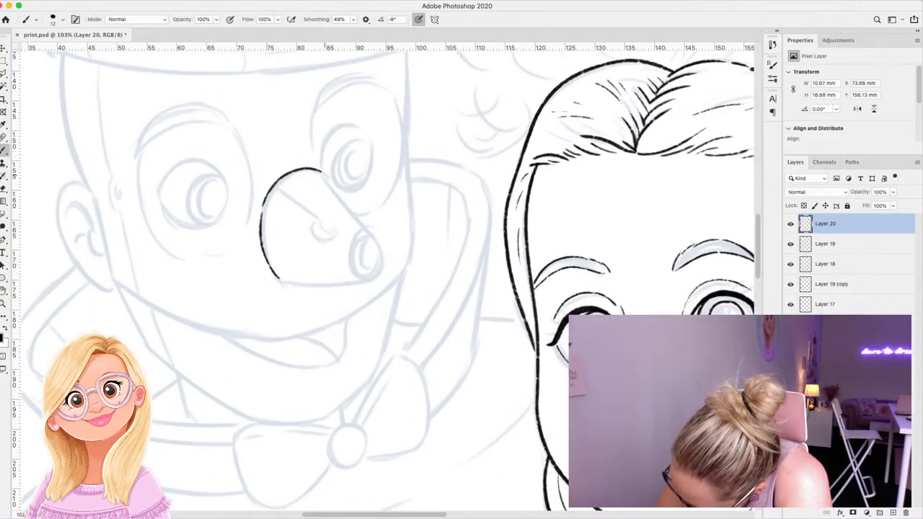
{"action": "left_click_drag", "start_coordinate": [321, 170], "coordinate": [372, 242]}
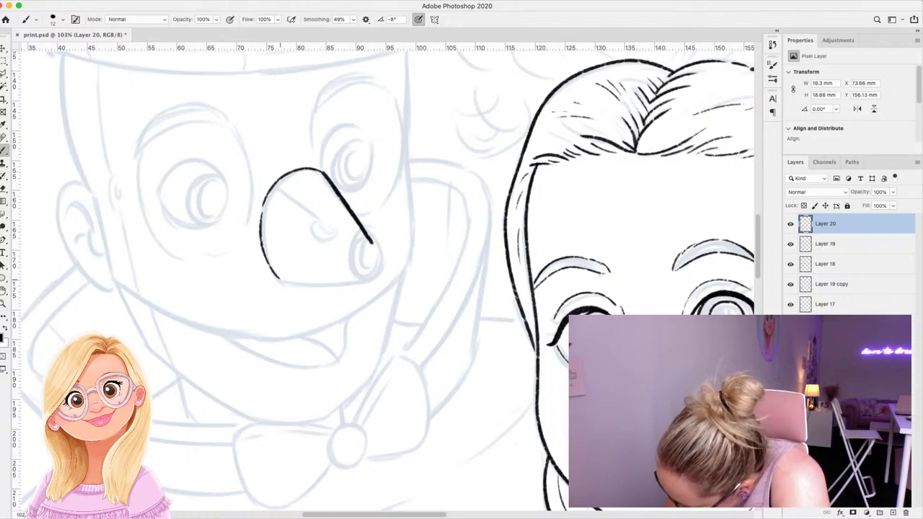
{"action": "left_click_drag", "start_coordinate": [280, 283], "coordinate": [357, 281]}
{"action": "mouse_move", "coordinate": [372, 244]}
{"action": "left_mouse_down"}
{"action": "mouse_move", "coordinate": [377, 271]}
{"action": "mouse_move", "coordinate": [358, 282]}
{"action": "left_mouse_up"}
{"action": "mouse_move", "coordinate": [371, 239]}
{"action": "left_mouse_down"}
{"action": "mouse_move", "coordinate": [347, 255]}
{"action": "mouse_move", "coordinate": [350, 277]}
{"action": "left_mouse_up"}
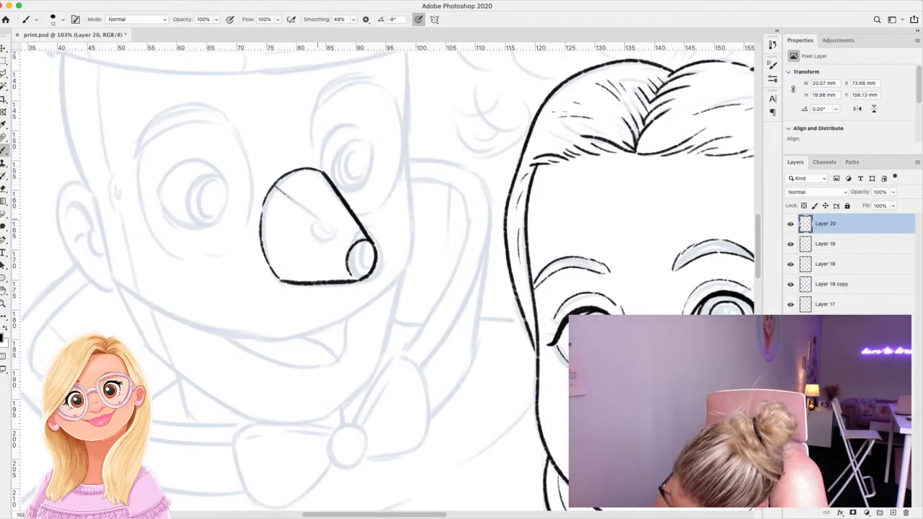
{"action": "left_click_drag", "start_coordinate": [306, 215], "coordinate": [352, 254]}
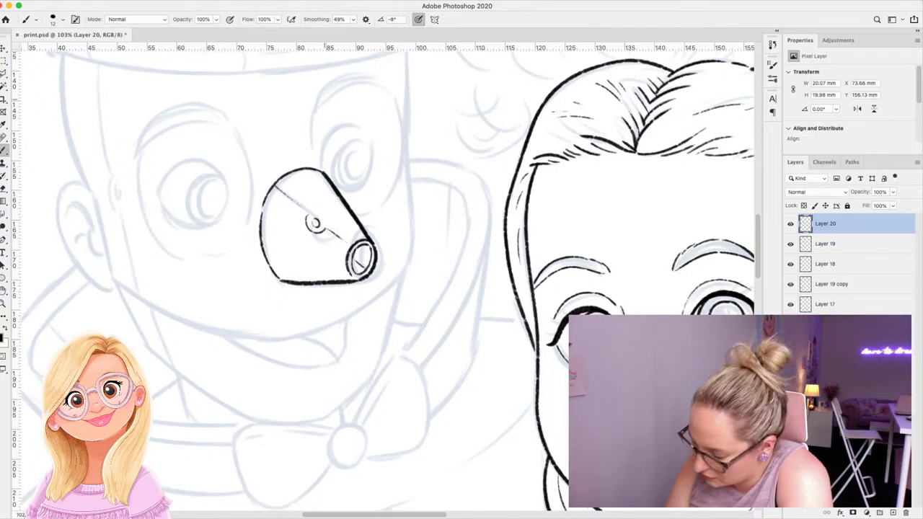
Ink both of the tin man's eyebrows as tapered crescents, each with a lower and an upper arc.
{"action": "mouse_move", "coordinate": [313, 117]}
{"action": "left_mouse_down"}
{"action": "mouse_move", "coordinate": [346, 89]}
{"action": "mouse_move", "coordinate": [391, 96]}
{"action": "left_mouse_up"}
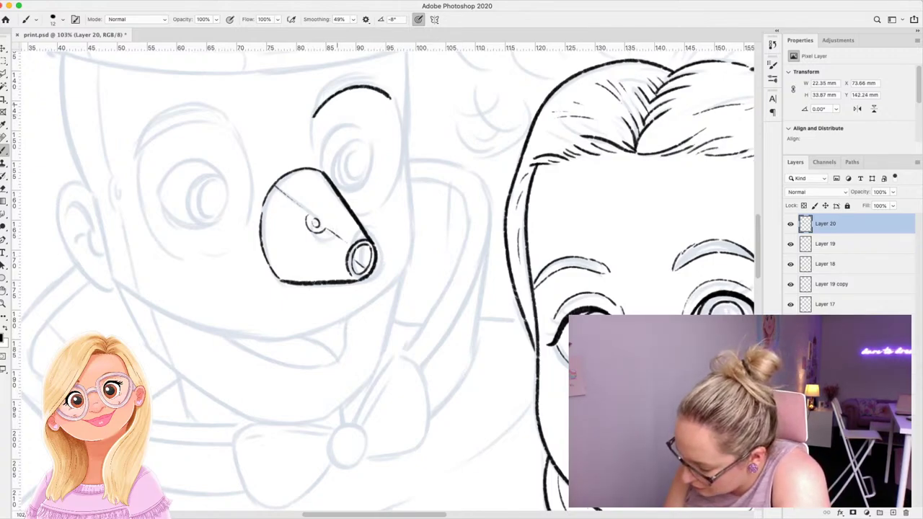
{"action": "mouse_move", "coordinate": [313, 116]}
{"action": "left_mouse_down"}
{"action": "mouse_move", "coordinate": [331, 82]}
{"action": "mouse_move", "coordinate": [359, 74]}
{"action": "mouse_move", "coordinate": [389, 97]}
{"action": "left_mouse_up"}
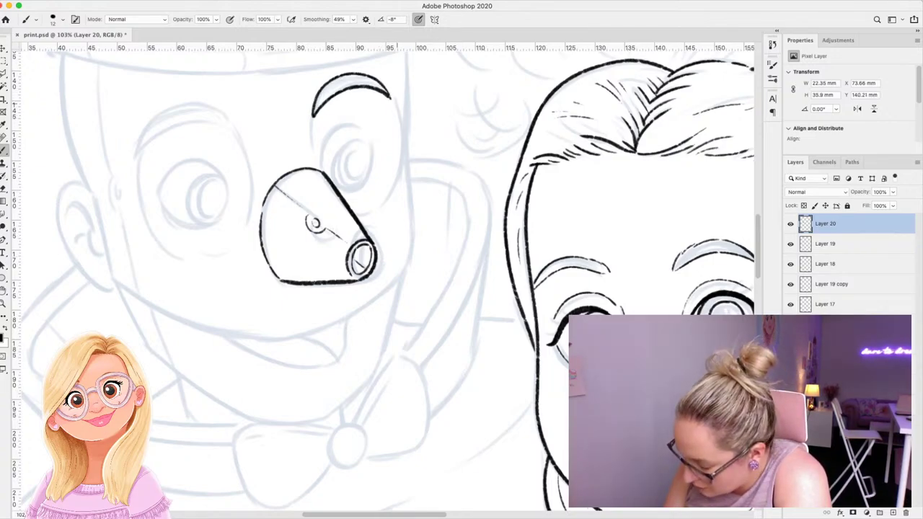
{"action": "mouse_move", "coordinate": [232, 127]}
{"action": "left_mouse_down"}
{"action": "mouse_move", "coordinate": [205, 120]}
{"action": "mouse_move", "coordinate": [153, 129]}
{"action": "mouse_move", "coordinate": [142, 147]}
{"action": "mouse_move", "coordinate": [202, 103]}
{"action": "mouse_move", "coordinate": [229, 120]}
{"action": "left_mouse_up"}
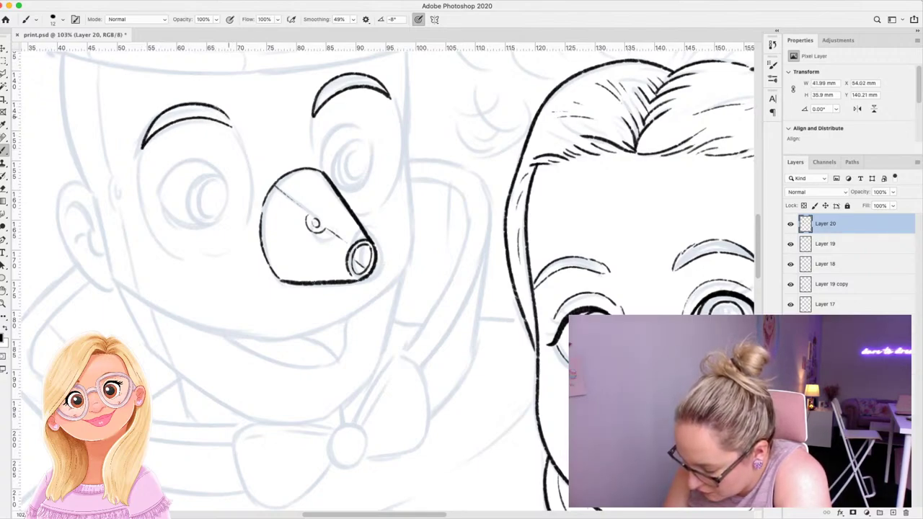
Ink the large oval eye outlines below the tin man's two eyebrows.
{"action": "left_click_drag", "start_coordinate": [313, 120], "coordinate": [314, 157]}
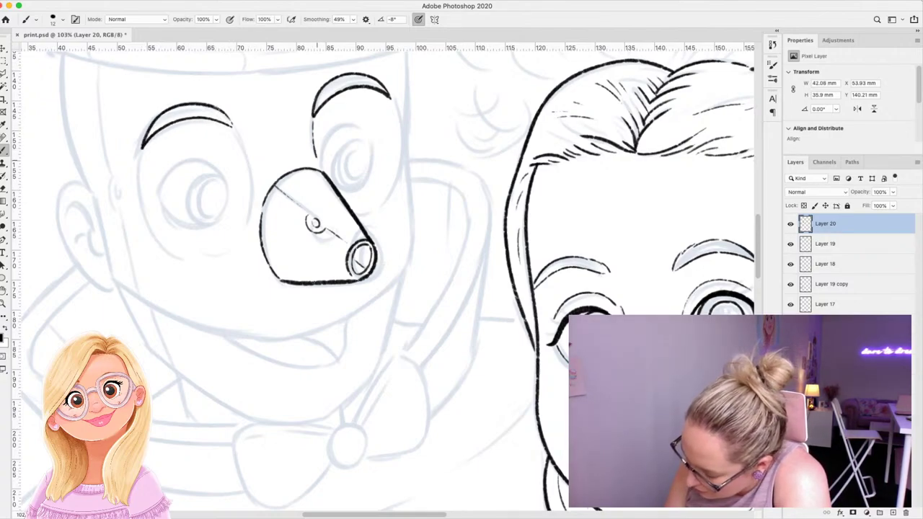
{"action": "left_click_drag", "start_coordinate": [398, 148], "coordinate": [389, 201]}
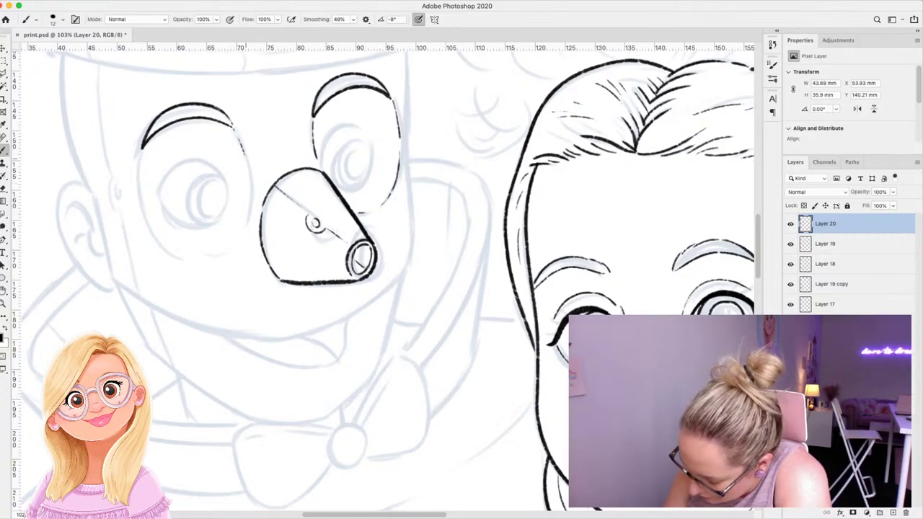
{"action": "left_click_drag", "start_coordinate": [246, 171], "coordinate": [250, 213]}
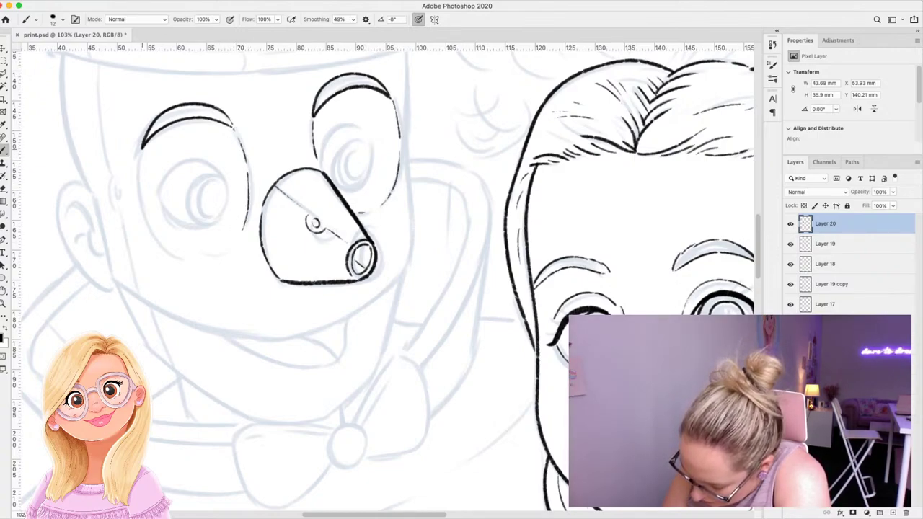
{"action": "mouse_move", "coordinate": [141, 149]}
{"action": "left_mouse_down"}
{"action": "mouse_move", "coordinate": [151, 232]}
{"action": "mouse_move", "coordinate": [186, 257]}
{"action": "mouse_move", "coordinate": [241, 238]}
{"action": "left_mouse_up"}
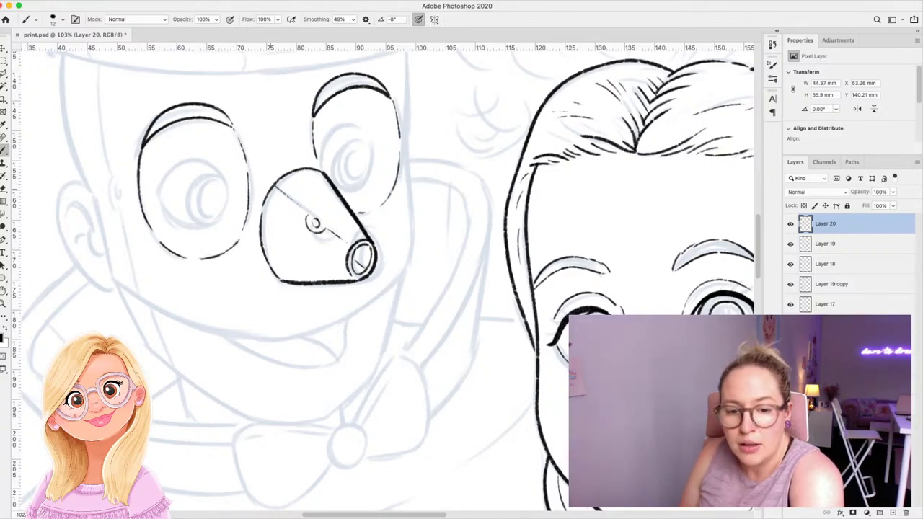
Ink both sides of the tin man's head, his ear with its inner folds, and the curved lower edge of the face.
{"action": "scroll", "coordinate": [382, 281], "scroll_direction": "down", "scroll_amount": 3}
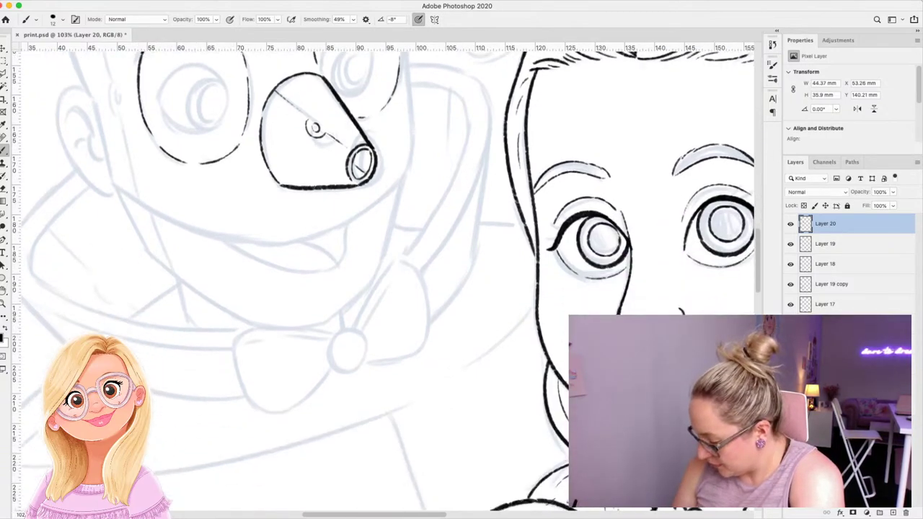
{"action": "scroll", "coordinate": [382, 281], "scroll_direction": "up", "scroll_amount": 5}
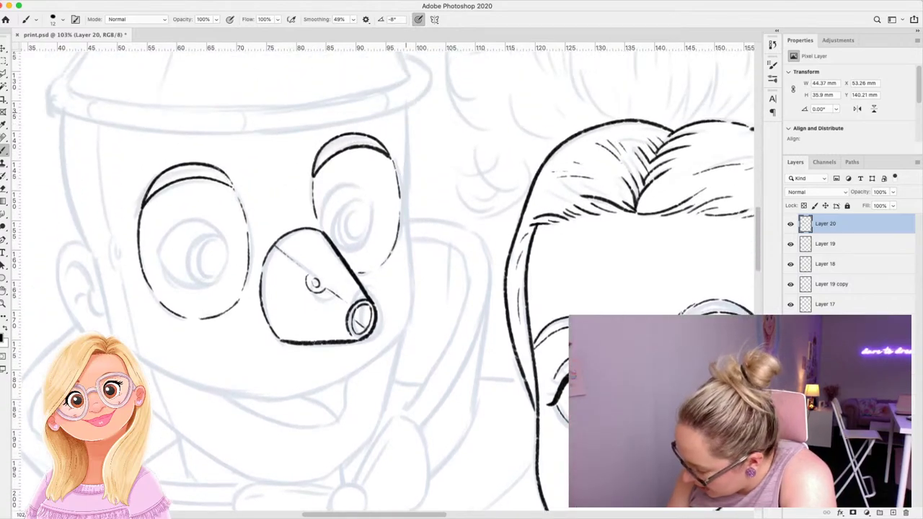
{"action": "left_click_drag", "start_coordinate": [407, 107], "coordinate": [411, 319]}
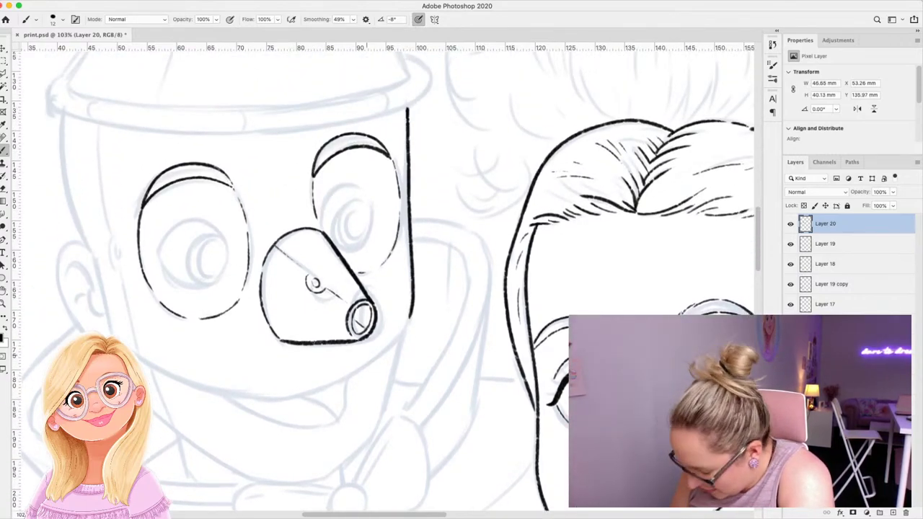
{"action": "mouse_move", "coordinate": [62, 112]}
{"action": "left_mouse_down"}
{"action": "mouse_move", "coordinate": [65, 186]}
{"action": "mouse_move", "coordinate": [94, 250]}
{"action": "mouse_move", "coordinate": [68, 245]}
{"action": "mouse_move", "coordinate": [57, 259]}
{"action": "mouse_move", "coordinate": [67, 310]}
{"action": "mouse_move", "coordinate": [83, 332]}
{"action": "left_mouse_up"}
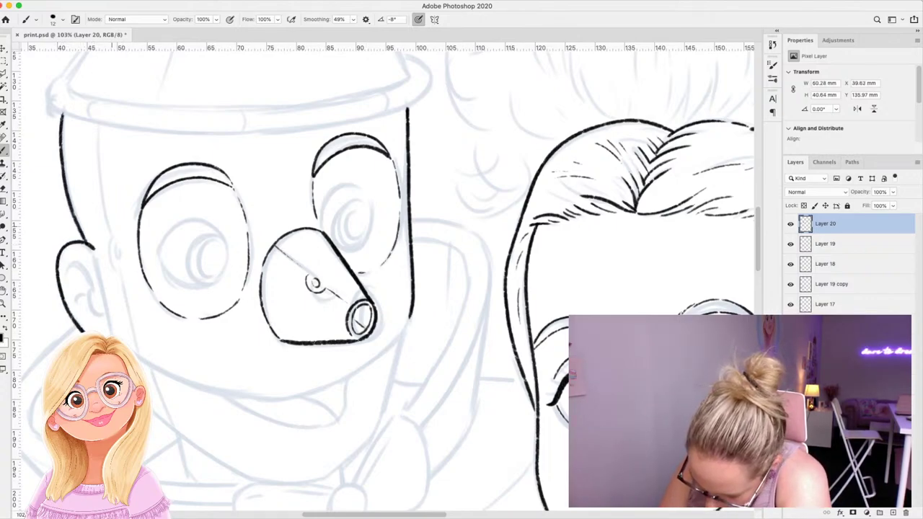
{"action": "mouse_move", "coordinate": [93, 283]}
{"action": "left_mouse_down"}
{"action": "mouse_move", "coordinate": [96, 312]}
{"action": "mouse_move", "coordinate": [86, 269]}
{"action": "mouse_move", "coordinate": [69, 281]}
{"action": "left_mouse_up"}
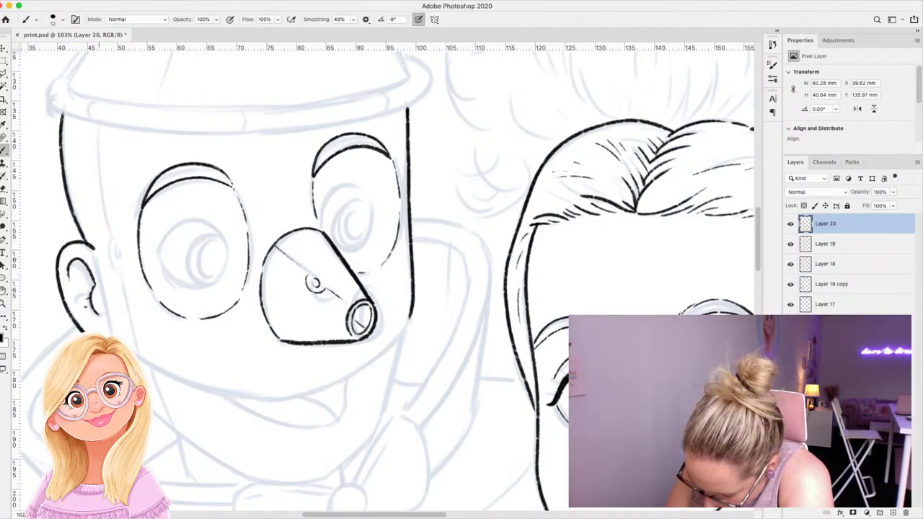
{"action": "left_click_drag", "start_coordinate": [93, 250], "coordinate": [114, 336]}
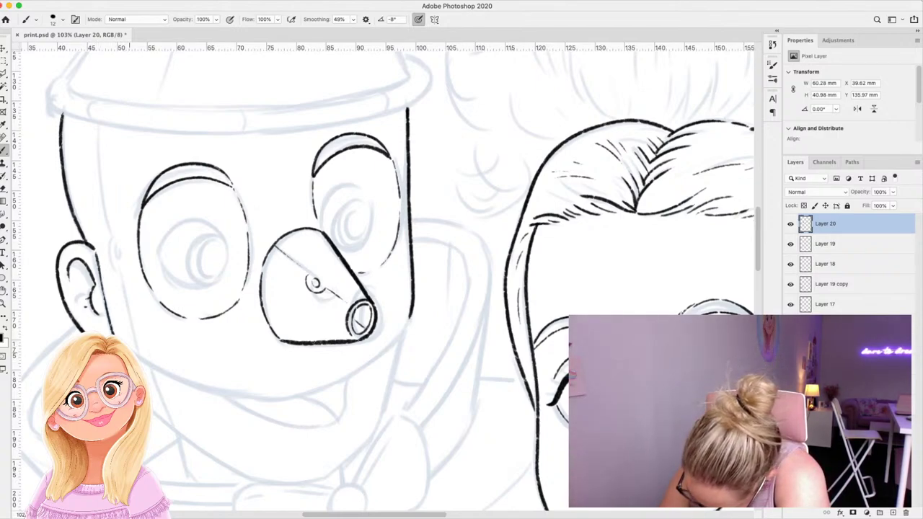
{"action": "mouse_move", "coordinate": [135, 356]}
{"action": "left_mouse_down"}
{"action": "mouse_move", "coordinate": [192, 383]}
{"action": "mouse_move", "coordinate": [283, 392]}
{"action": "mouse_move", "coordinate": [359, 370]}
{"action": "mouse_move", "coordinate": [411, 314]}
{"action": "left_mouse_up"}
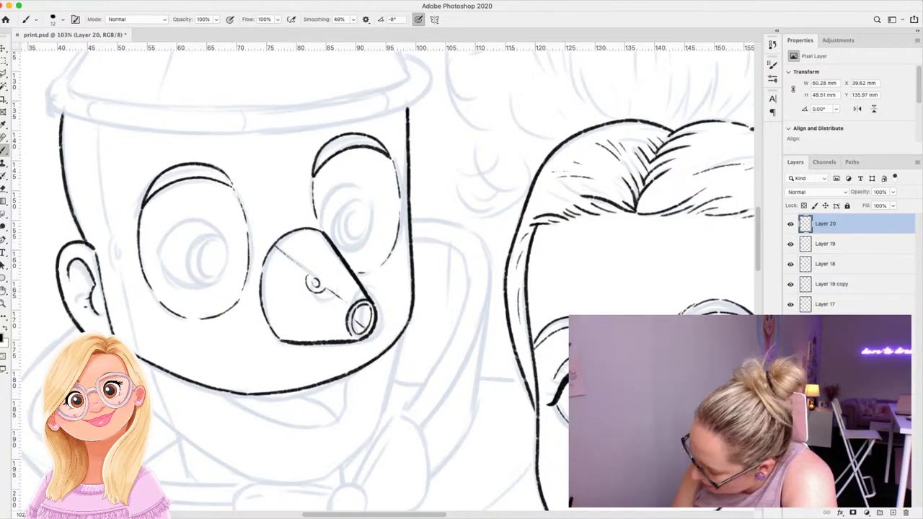
Ink the thin vertical seam in front of the tin man's ear, with a small double-ringed rivet partway down.
{"action": "scroll", "coordinate": [382, 281], "scroll_direction": "down", "scroll_amount": 3}
{"action": "scroll", "coordinate": [382, 281], "scroll_direction": "up", "scroll_amount": 3}
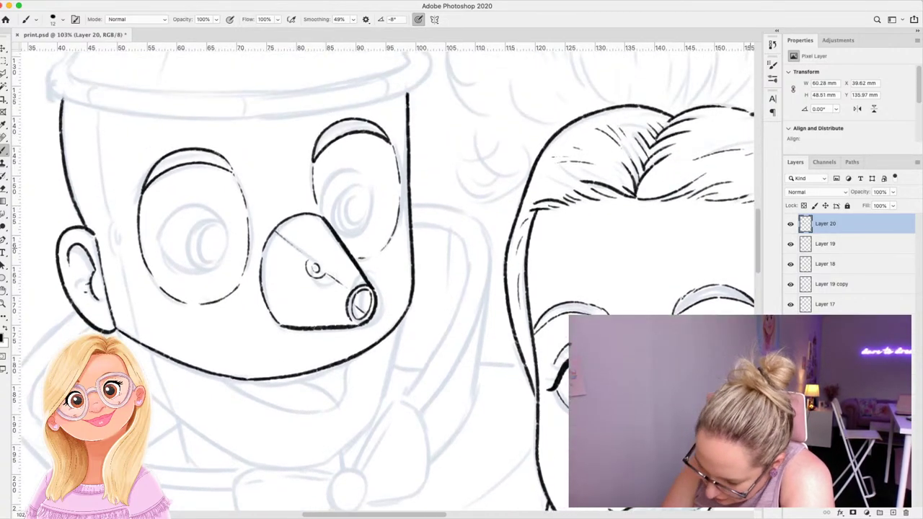
{"action": "mouse_move", "coordinate": [99, 108]}
{"action": "left_mouse_down"}
{"action": "mouse_move", "coordinate": [105, 217]}
{"action": "mouse_move", "coordinate": [132, 333]}
{"action": "left_mouse_up"}
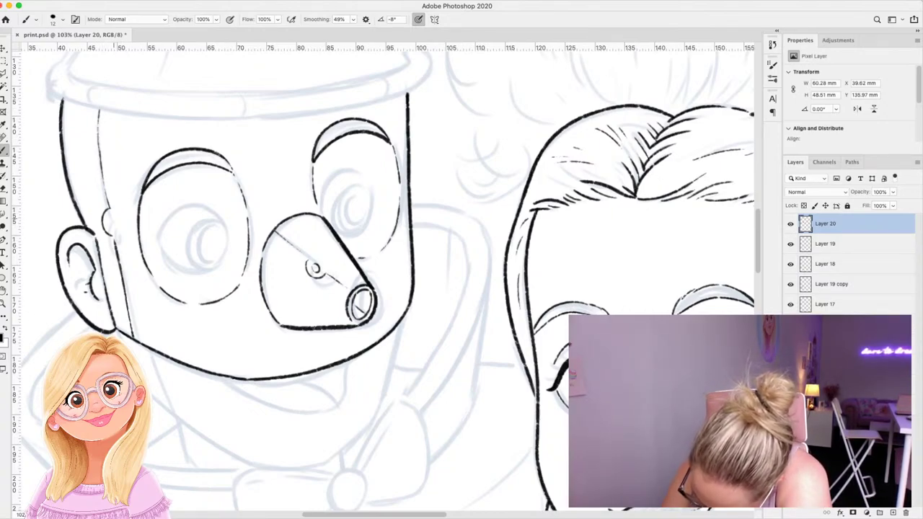
{"action": "mouse_move", "coordinate": [111, 214]}
{"action": "left_mouse_down"}
{"action": "mouse_move", "coordinate": [110, 230]}
{"action": "mouse_move", "coordinate": [111, 215]}
{"action": "left_mouse_up"}
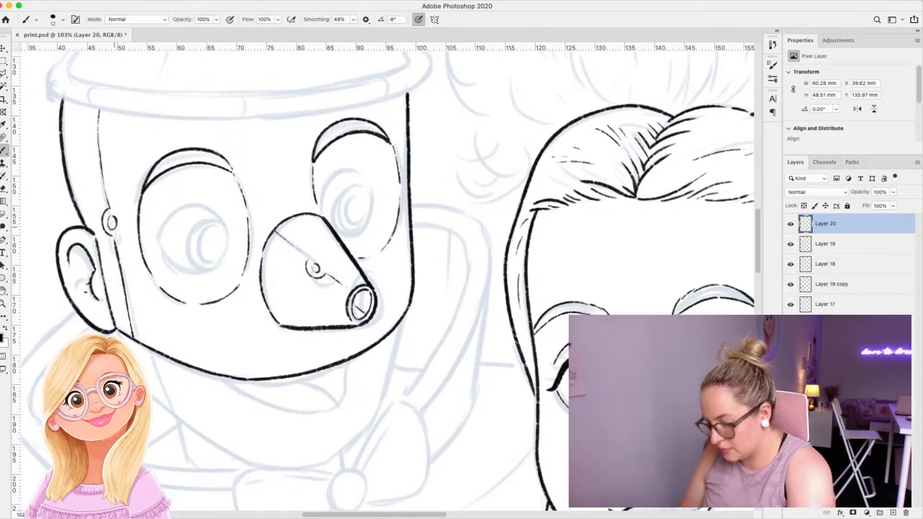
Ink the tin man's open mouth below the curved face edge, including the tongue line inside it.
{"action": "scroll", "coordinate": [390, 281], "scroll_direction": "up", "scroll_amount": 2}
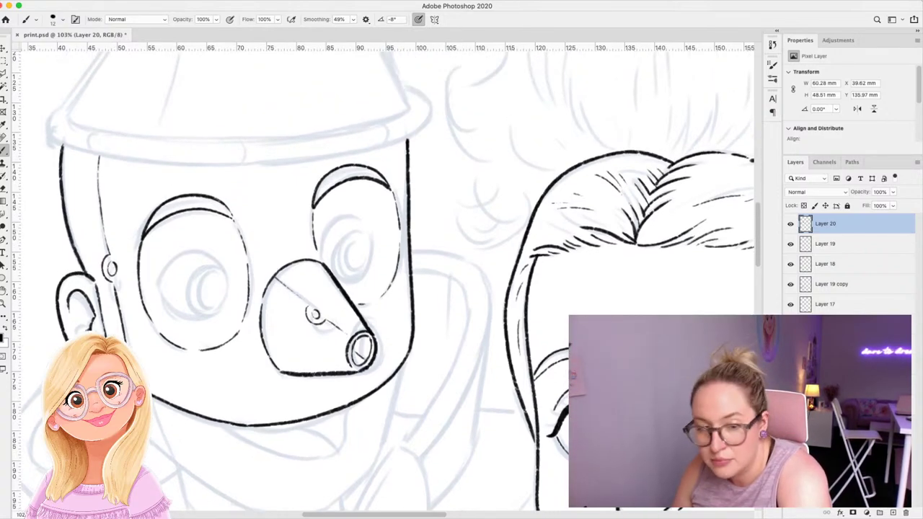
{"action": "scroll", "coordinate": [390, 281], "scroll_direction": "down", "scroll_amount": 5}
{"action": "scroll", "coordinate": [382, 281], "scroll_direction": "down", "scroll_amount": 4}
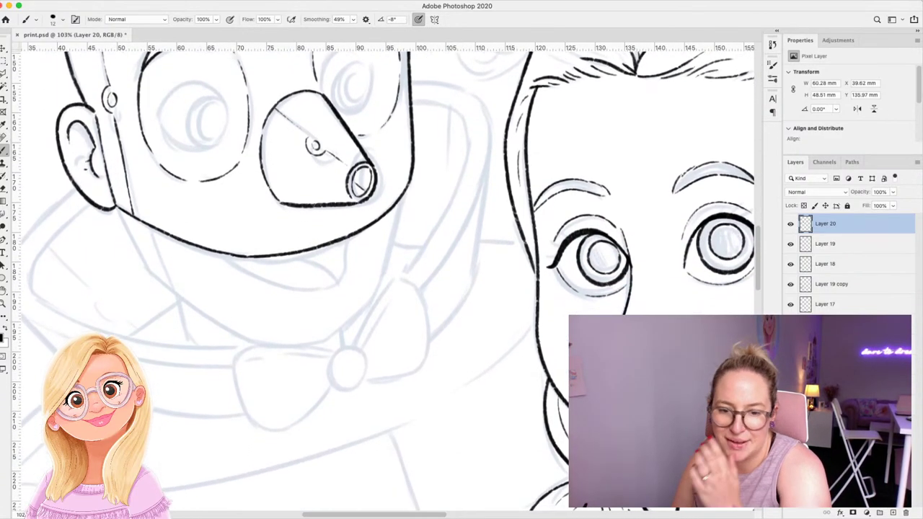
{"action": "scroll", "coordinate": [382, 281], "scroll_direction": "up", "scroll_amount": 1}
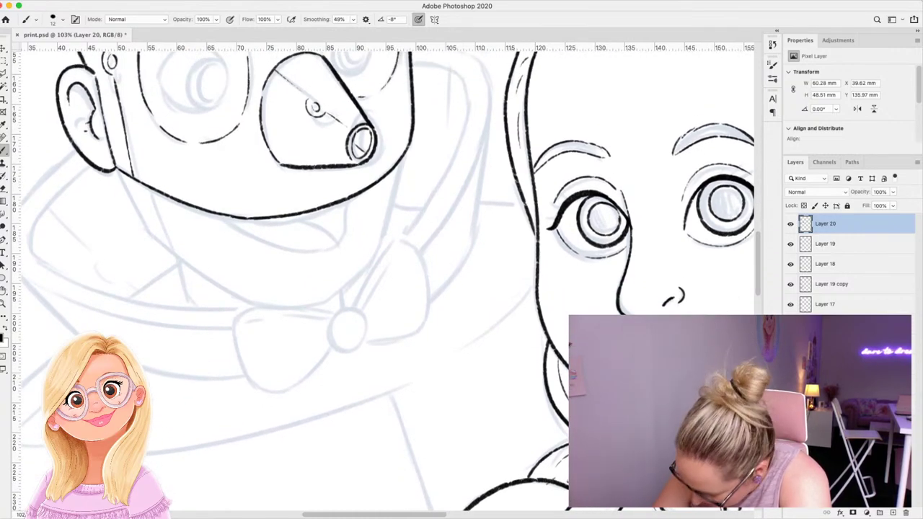
{"action": "mouse_move", "coordinate": [231, 216]}
{"action": "left_mouse_down"}
{"action": "mouse_move", "coordinate": [277, 243]}
{"action": "mouse_move", "coordinate": [324, 250]}
{"action": "left_mouse_up"}
{"action": "mouse_move", "coordinate": [348, 196]}
{"action": "left_mouse_down"}
{"action": "mouse_move", "coordinate": [344, 229]}
{"action": "mouse_move", "coordinate": [322, 251]}
{"action": "left_mouse_up"}
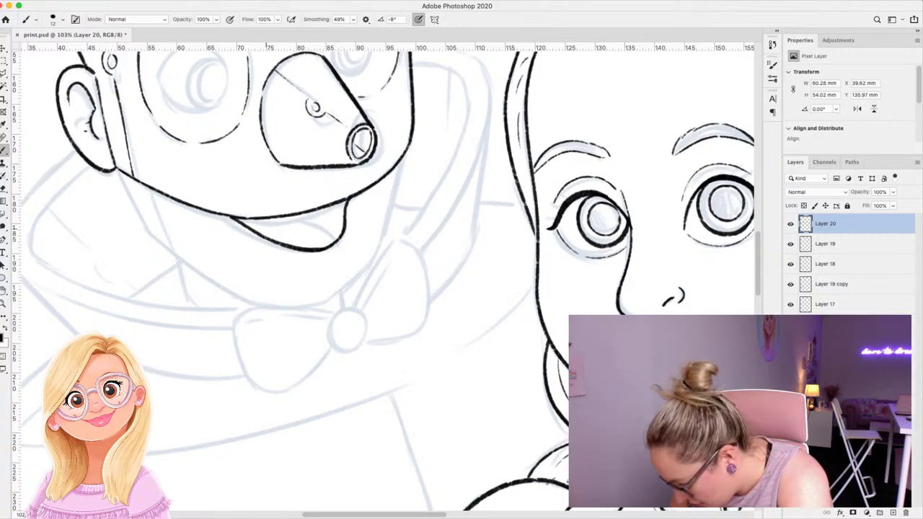
{"action": "mouse_move", "coordinate": [261, 234]}
{"action": "left_mouse_down"}
{"action": "mouse_move", "coordinate": [325, 223]}
{"action": "mouse_move", "coordinate": [339, 235]}
{"action": "left_mouse_up"}
Ink the tin man's hinged jaw below the curved face edge, with a short seam near its ear-side corner.
{"action": "left_click_drag", "start_coordinate": [402, 159], "coordinate": [382, 238]}
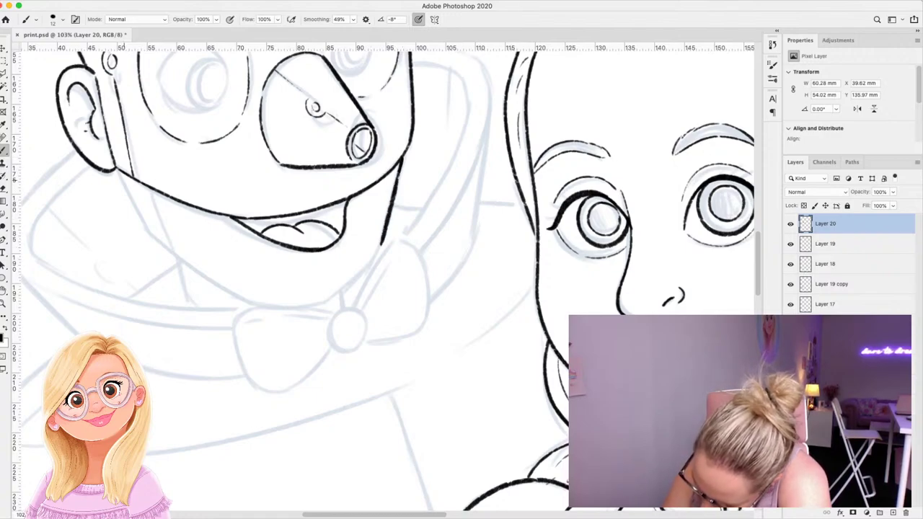
{"action": "mouse_move", "coordinate": [120, 173]}
{"action": "left_mouse_down"}
{"action": "mouse_move", "coordinate": [140, 222]}
{"action": "mouse_move", "coordinate": [165, 246]}
{"action": "mouse_move", "coordinate": [255, 300]}
{"action": "mouse_move", "coordinate": [330, 294]}
{"action": "mouse_move", "coordinate": [382, 244]}
{"action": "left_mouse_up"}
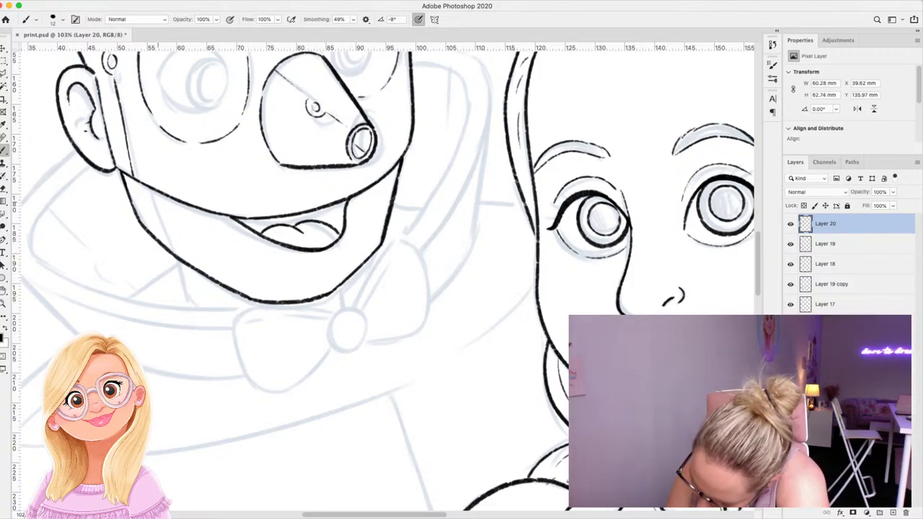
{"action": "left_click_drag", "start_coordinate": [153, 189], "coordinate": [160, 243]}
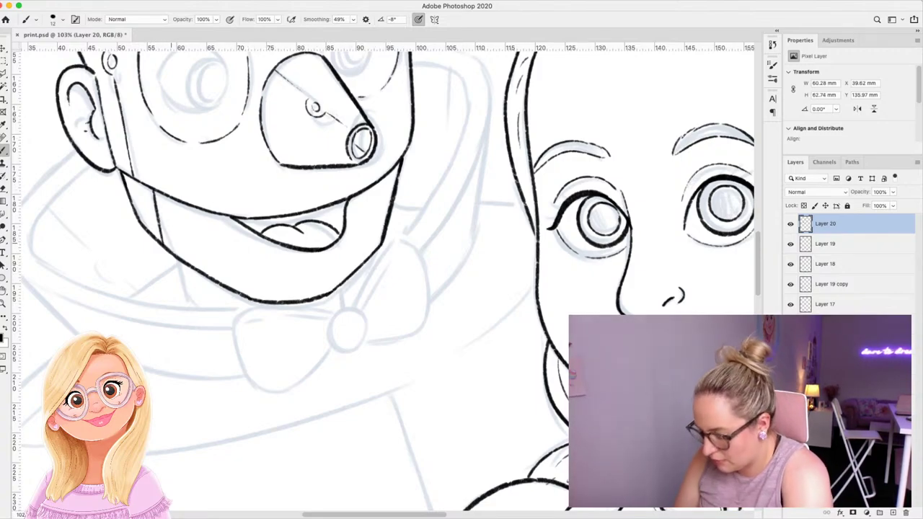
Ink the tin man's far eye beside the nose: a heavy oval eyeball, a lid crease above it, and the iris and pupil rings.
{"action": "key", "text": "z"}
{"action": "left_click_drag", "start_coordinate": [333, 223], "coordinate": [274, 223]}
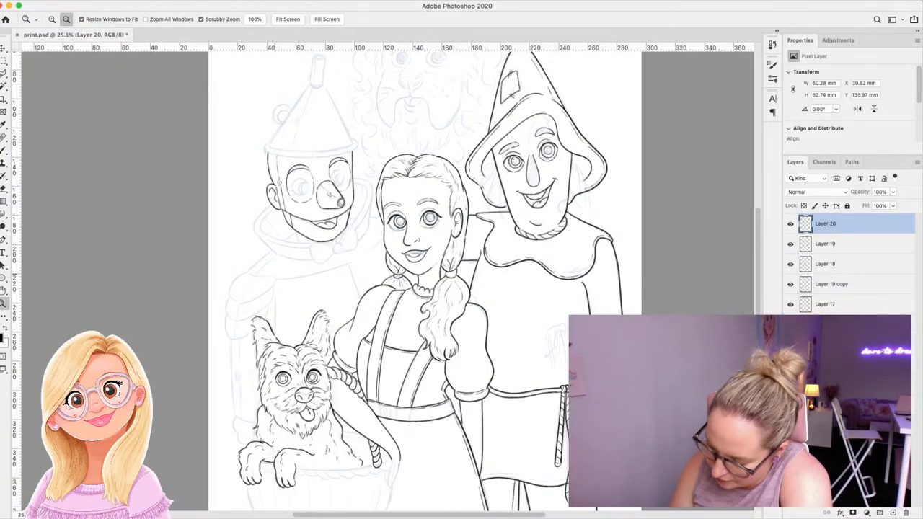
{"action": "left_click_drag", "start_coordinate": [331, 160], "coordinate": [362, 159]}
{"action": "left_click_drag", "start_coordinate": [359, 204], "coordinate": [383, 204]}
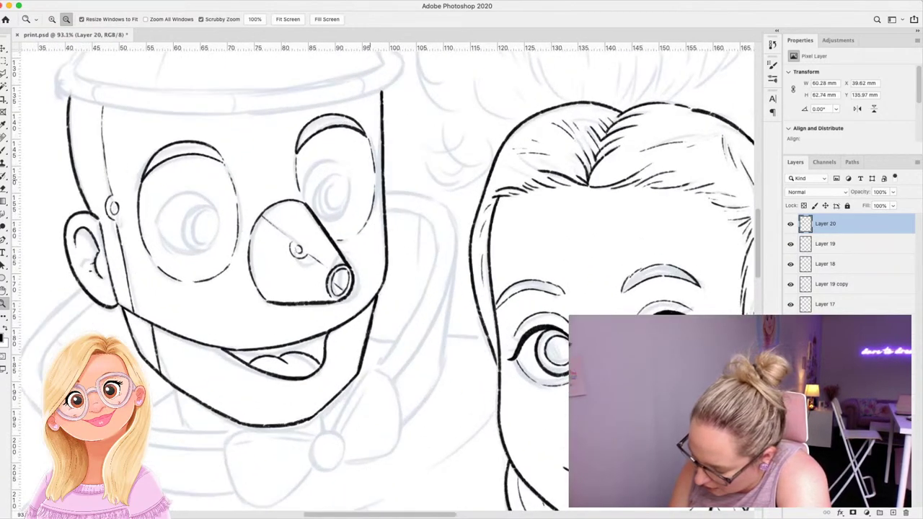
{"action": "left_click_drag", "start_coordinate": [362, 173], "coordinate": [390, 173]}
{"action": "key", "text": "b"}
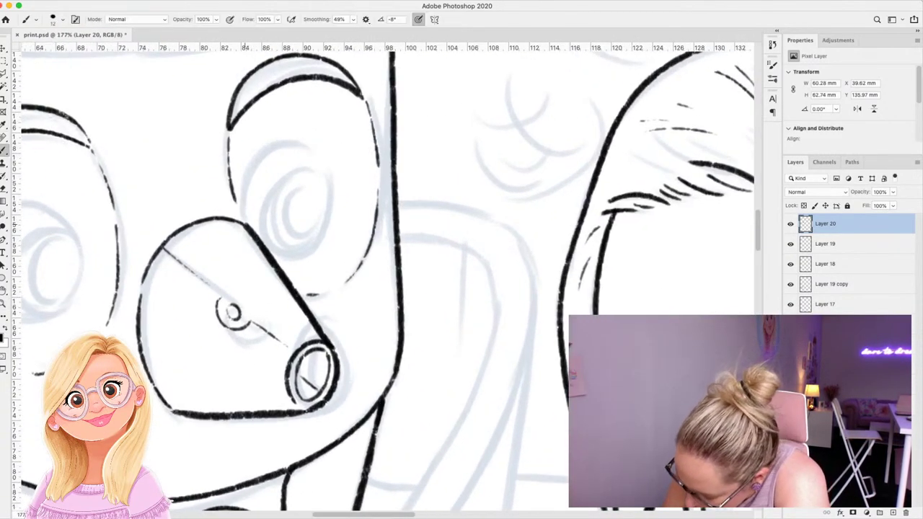
{"action": "mouse_move", "coordinate": [242, 205]}
{"action": "left_mouse_down"}
{"action": "mouse_move", "coordinate": [252, 170]}
{"action": "mouse_move", "coordinate": [272, 146]}
{"action": "mouse_move", "coordinate": [312, 149]}
{"action": "mouse_move", "coordinate": [328, 176]}
{"action": "left_mouse_up"}
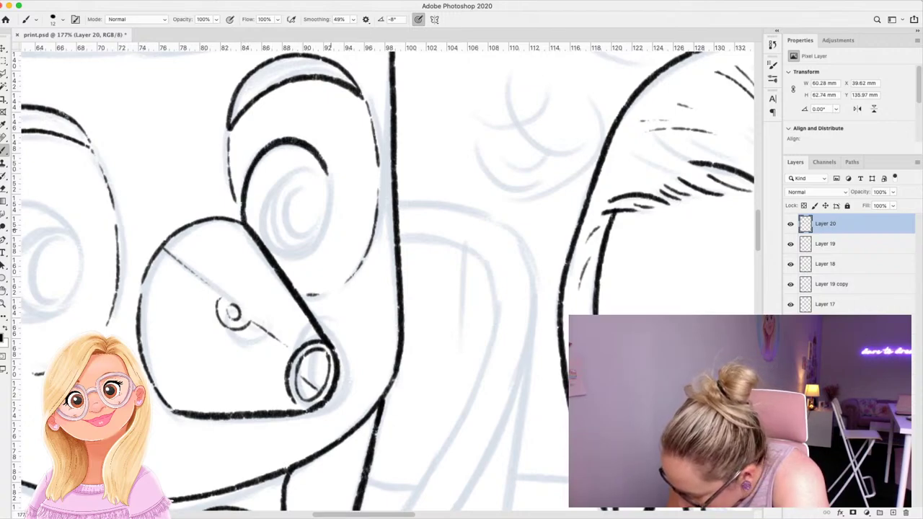
{"action": "mouse_move", "coordinate": [264, 247]}
{"action": "left_mouse_down"}
{"action": "mouse_move", "coordinate": [306, 256]}
{"action": "mouse_move", "coordinate": [324, 231]}
{"action": "mouse_move", "coordinate": [329, 199]}
{"action": "left_mouse_up"}
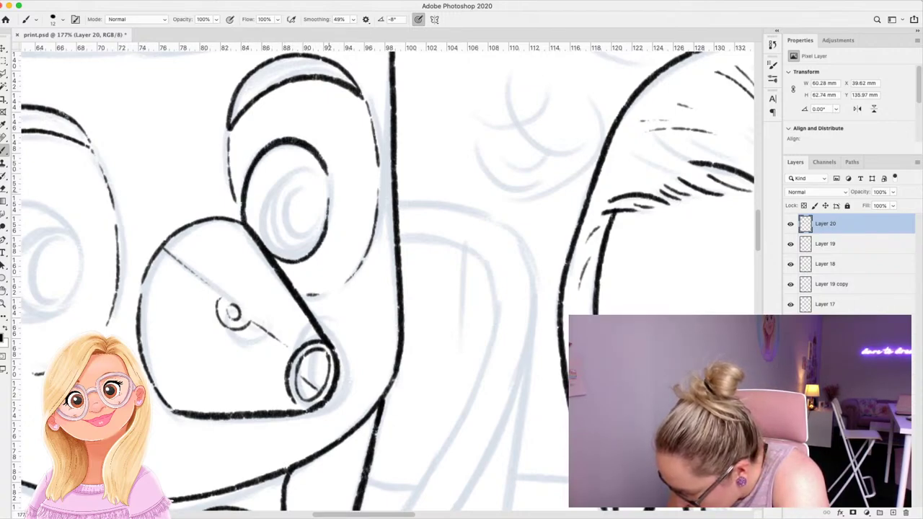
{"action": "mouse_move", "coordinate": [237, 178]}
{"action": "left_mouse_down"}
{"action": "mouse_move", "coordinate": [236, 168]}
{"action": "mouse_move", "coordinate": [288, 121]}
{"action": "mouse_move", "coordinate": [304, 128]}
{"action": "left_mouse_up"}
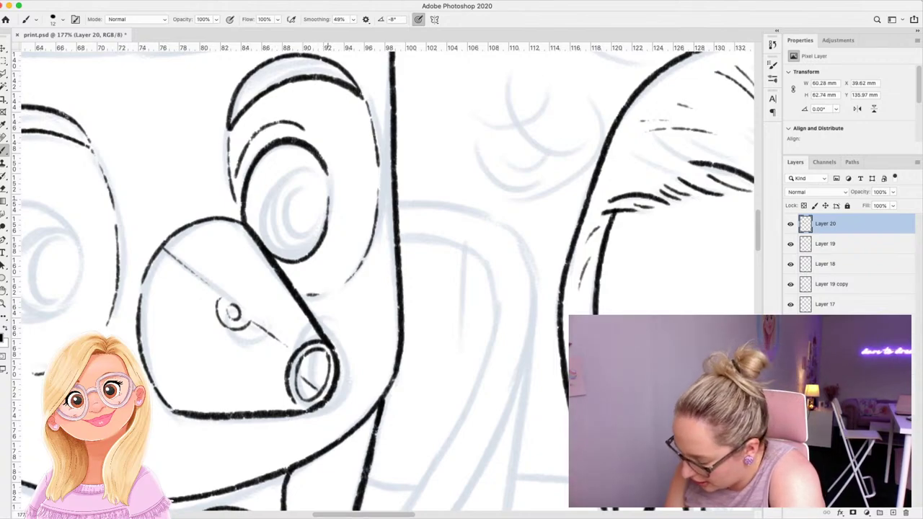
{"action": "mouse_move", "coordinate": [329, 200]}
{"action": "left_mouse_down"}
{"action": "mouse_move", "coordinate": [320, 176]}
{"action": "mouse_move", "coordinate": [277, 179]}
{"action": "mouse_move", "coordinate": [266, 237]}
{"action": "mouse_move", "coordinate": [298, 259]}
{"action": "left_mouse_up"}
{"action": "mouse_move", "coordinate": [302, 184]}
{"action": "left_mouse_down"}
{"action": "mouse_move", "coordinate": [284, 213]}
{"action": "mouse_move", "coordinate": [299, 234]}
{"action": "mouse_move", "coordinate": [320, 213]}
{"action": "mouse_move", "coordinate": [295, 183]}
{"action": "left_mouse_up"}
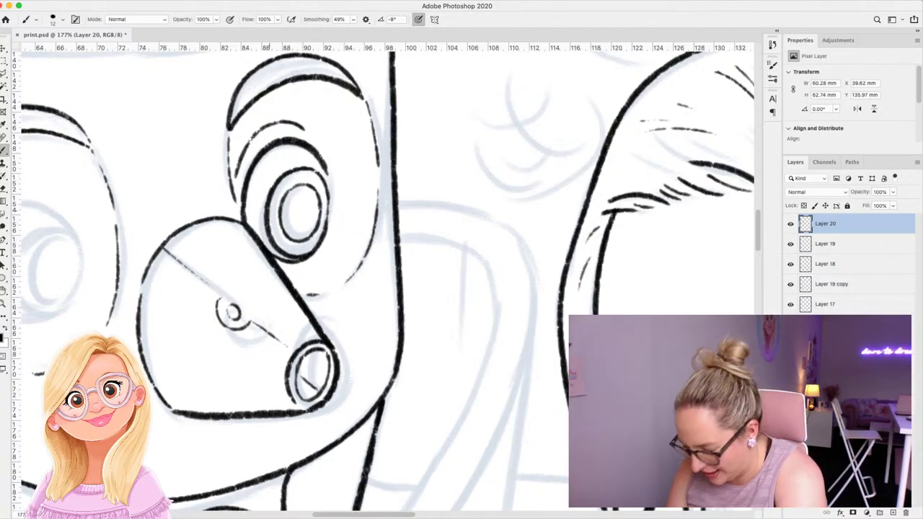
Ink the tin man's eye nearer the ear with a thick upper lid, thin lower edge, and oval iris and pupil.
{"action": "key", "text": "z"}
{"action": "left_click", "coordinate": [376, 217], "text": "alt"}
{"action": "left_click_drag", "start_coordinate": [318, 228], "coordinate": [187, 228]}
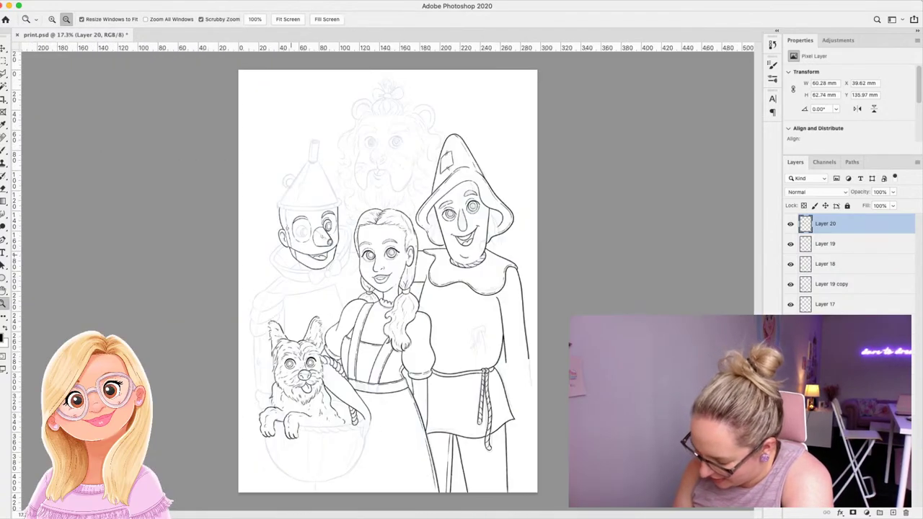
{"action": "mouse_move", "coordinate": [316, 228]}
{"action": "left_mouse_down"}
{"action": "mouse_move", "coordinate": [451, 228]}
{"action": "mouse_move", "coordinate": [317, 217]}
{"action": "mouse_move", "coordinate": [353, 217]}
{"action": "mouse_move", "coordinate": [305, 192]}
{"action": "mouse_move", "coordinate": [277, 156]}
{"action": "mouse_move", "coordinate": [224, 165]}
{"action": "mouse_move", "coordinate": [199, 218]}
{"action": "mouse_move", "coordinate": [212, 181]}
{"action": "mouse_move", "coordinate": [245, 148]}
{"action": "mouse_move", "coordinate": [287, 157]}
{"action": "mouse_move", "coordinate": [310, 197]}
{"action": "left_mouse_up"}
{"action": "key", "text": "b"}
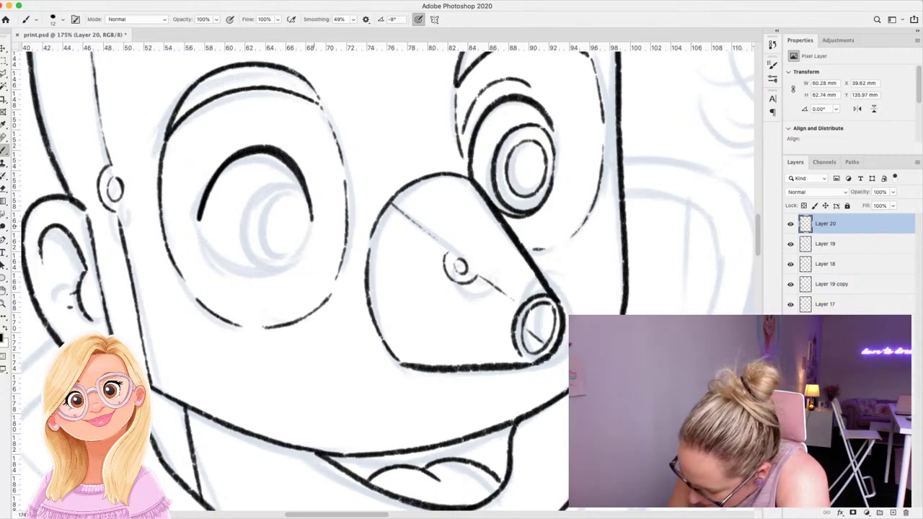
{"action": "mouse_move", "coordinate": [200, 228]}
{"action": "left_mouse_down"}
{"action": "mouse_move", "coordinate": [241, 269]}
{"action": "mouse_move", "coordinate": [273, 274]}
{"action": "mouse_move", "coordinate": [310, 232]}
{"action": "left_mouse_up"}
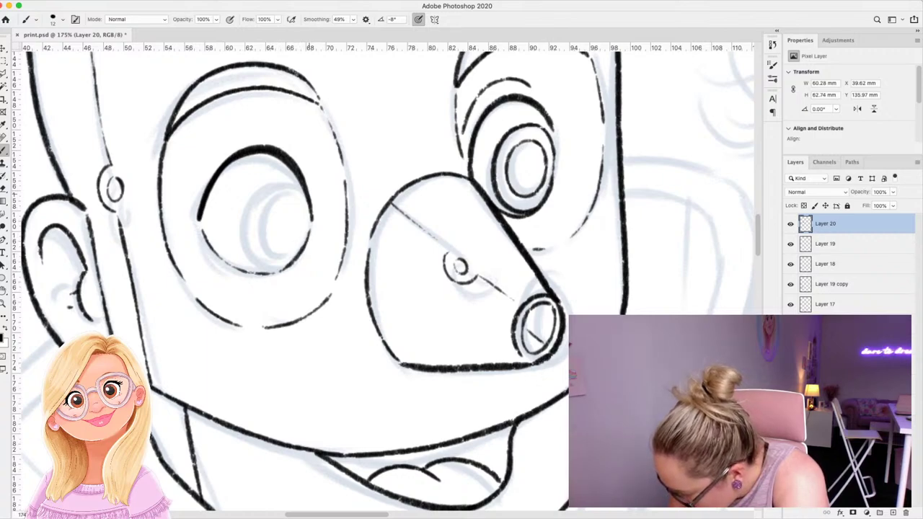
{"action": "mouse_move", "coordinate": [303, 189]}
{"action": "left_mouse_down"}
{"action": "mouse_move", "coordinate": [267, 179]}
{"action": "mouse_move", "coordinate": [247, 205]}
{"action": "mouse_move", "coordinate": [242, 236]}
{"action": "mouse_move", "coordinate": [287, 271]}
{"action": "left_mouse_up"}
{"action": "mouse_move", "coordinate": [294, 193]}
{"action": "left_mouse_down"}
{"action": "mouse_move", "coordinate": [280, 191]}
{"action": "mouse_move", "coordinate": [258, 223]}
{"action": "mouse_move", "coordinate": [268, 254]}
{"action": "mouse_move", "coordinate": [300, 226]}
{"action": "mouse_move", "coordinate": [296, 198]}
{"action": "left_mouse_up"}
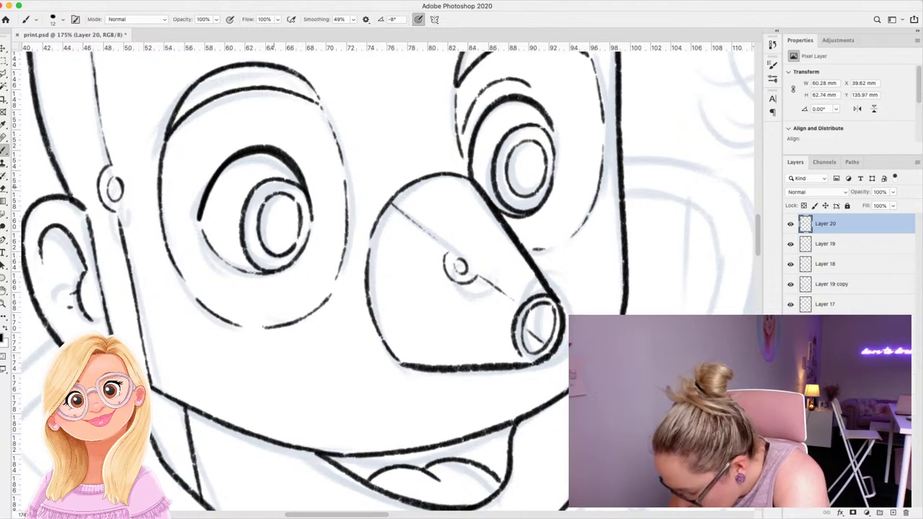
Ink the outline of the tin man's hat brim, with rounded ends and curved lower and upper edges above his face.
{"action": "key", "text": "z"}
{"action": "left_click_drag", "start_coordinate": [364, 227], "coordinate": [311, 224]}
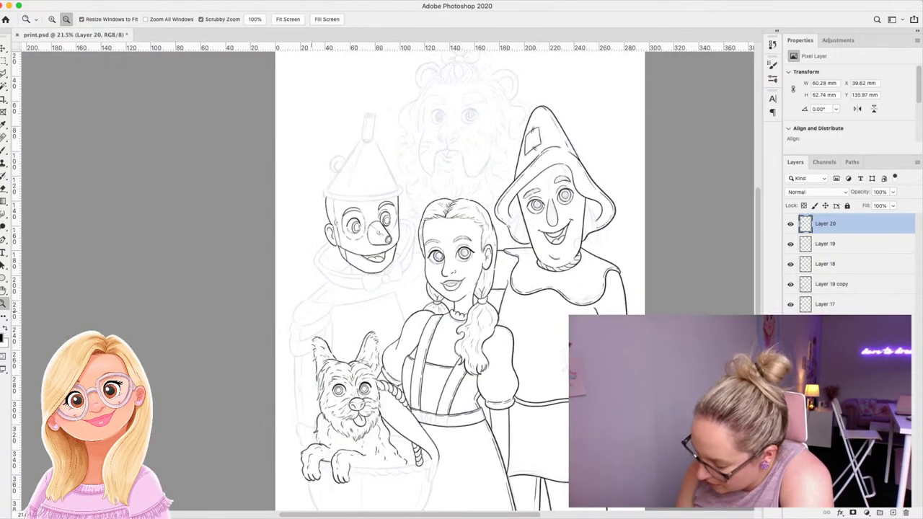
{"action": "scroll", "coordinate": [385, 183], "scroll_direction": "up", "scroll_amount": 5}
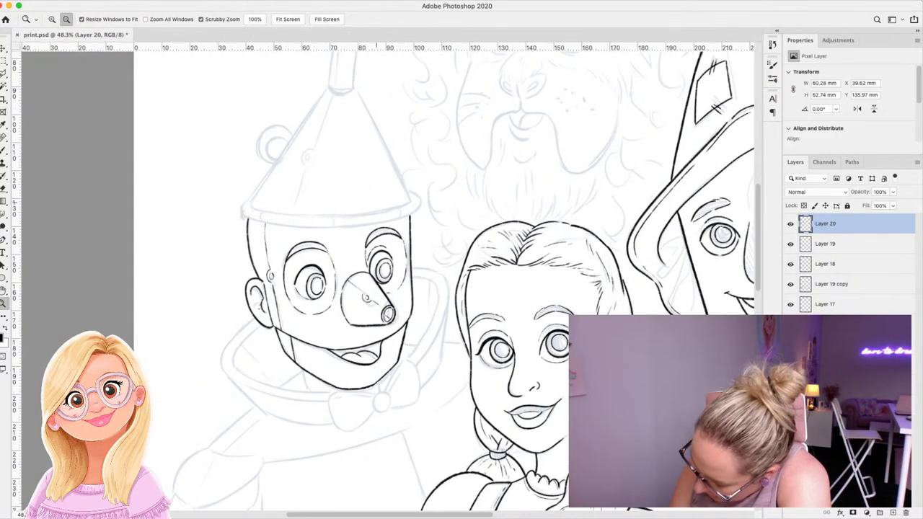
{"action": "scroll", "coordinate": [382, 281], "scroll_direction": "up", "scroll_amount": 2}
{"action": "key", "text": "b"}
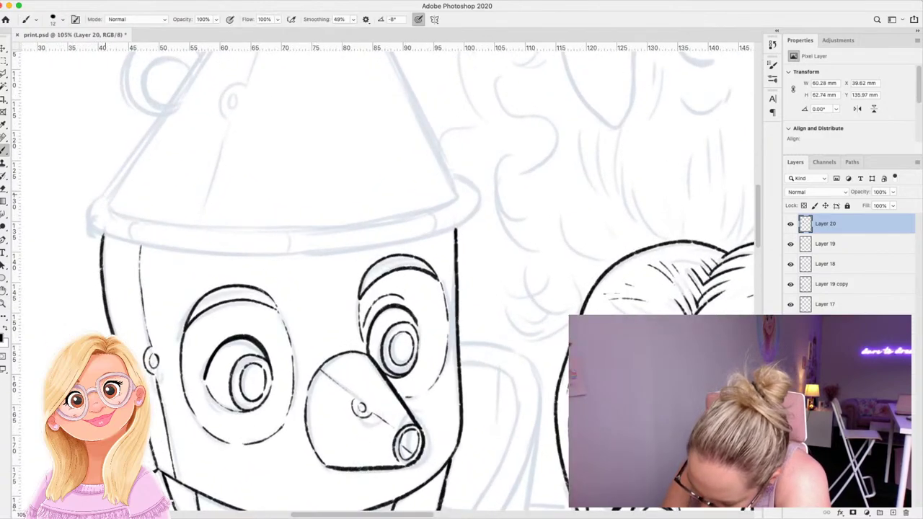
{"action": "mouse_move", "coordinate": [106, 192]}
{"action": "left_mouse_down"}
{"action": "mouse_move", "coordinate": [87, 207]}
{"action": "mouse_move", "coordinate": [93, 231]}
{"action": "mouse_move", "coordinate": [157, 246]}
{"action": "left_mouse_up"}
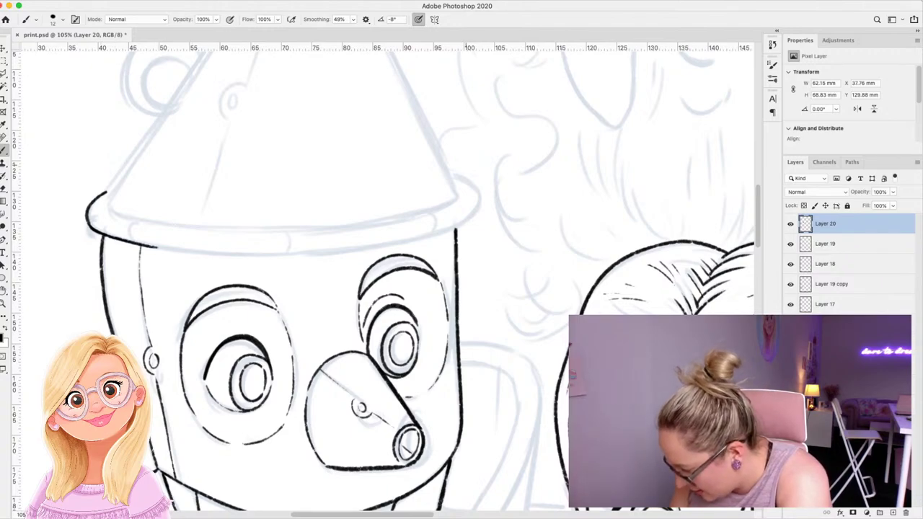
{"action": "mouse_move", "coordinate": [450, 173]}
{"action": "left_mouse_down"}
{"action": "mouse_move", "coordinate": [473, 184]}
{"action": "mouse_move", "coordinate": [480, 206]}
{"action": "mouse_move", "coordinate": [448, 232]}
{"action": "left_mouse_up"}
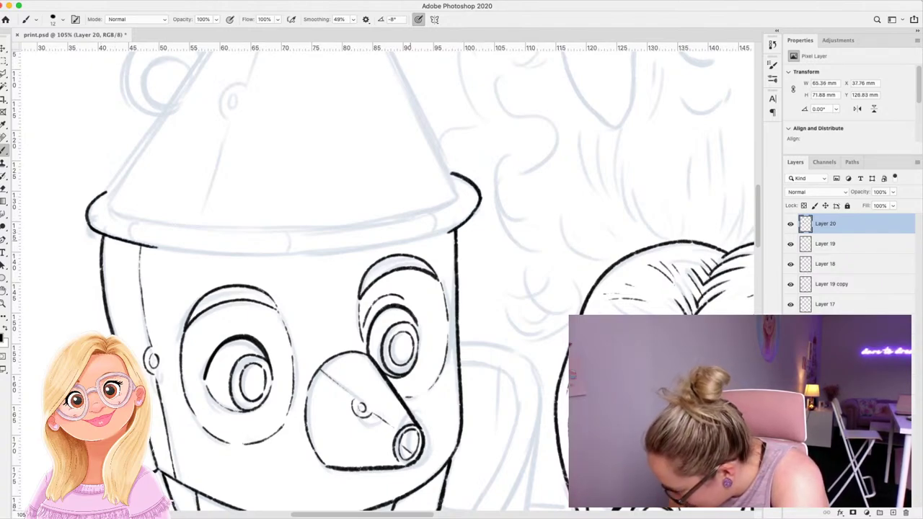
{"action": "mouse_move", "coordinate": [158, 247]}
{"action": "left_mouse_down"}
{"action": "mouse_move", "coordinate": [267, 253]}
{"action": "mouse_move", "coordinate": [453, 232]}
{"action": "left_mouse_up"}
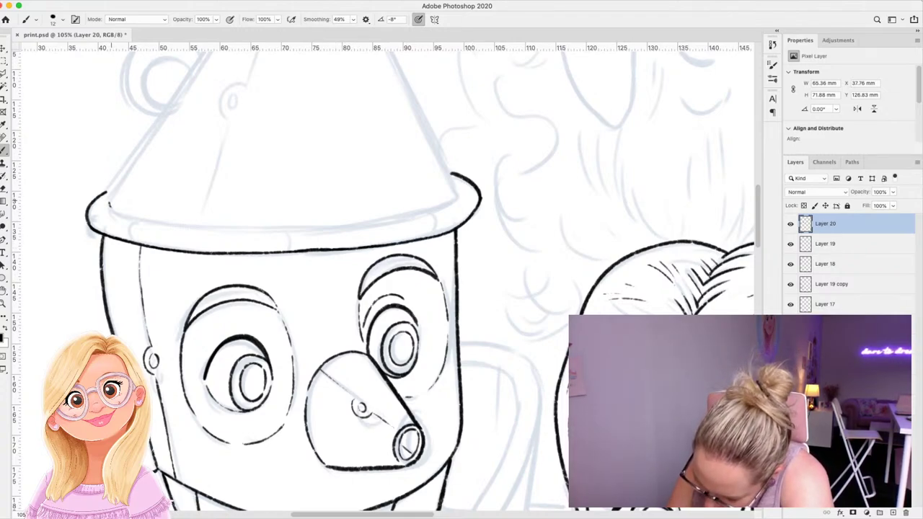
{"action": "mouse_move", "coordinate": [110, 200]}
{"action": "left_mouse_down"}
{"action": "mouse_move", "coordinate": [136, 219]}
{"action": "mouse_move", "coordinate": [309, 228]}
{"action": "mouse_move", "coordinate": [297, 227]}
{"action": "mouse_move", "coordinate": [393, 215]}
{"action": "mouse_move", "coordinate": [458, 194]}
{"action": "left_mouse_up"}
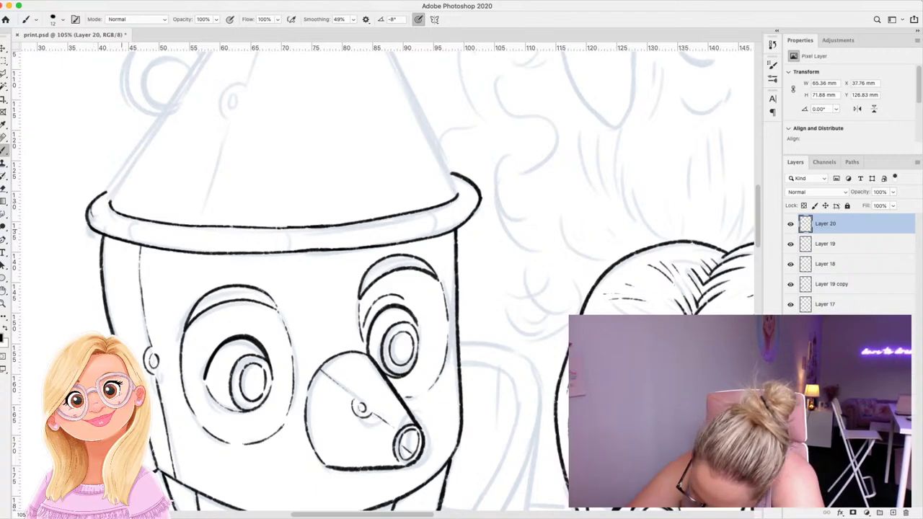
Add thin broken contour lines along the hat brim and short curved dividers across it.
{"action": "mouse_move", "coordinate": [105, 226]}
{"action": "left_mouse_down"}
{"action": "mouse_move", "coordinate": [214, 244]}
{"action": "mouse_move", "coordinate": [309, 242]}
{"action": "mouse_move", "coordinate": [415, 226]}
{"action": "mouse_move", "coordinate": [476, 200]}
{"action": "mouse_move", "coordinate": [448, 230]}
{"action": "left_mouse_up"}
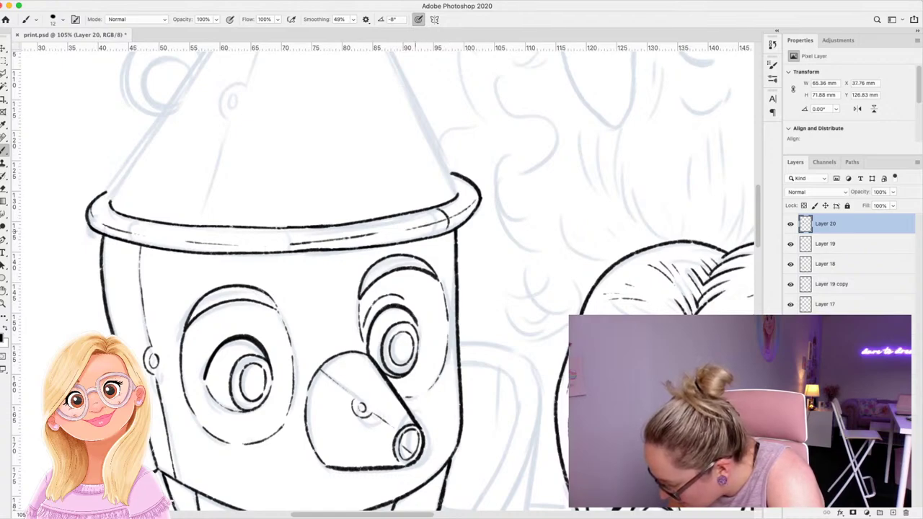
{"action": "left_click_drag", "start_coordinate": [354, 225], "coordinate": [358, 242]}
{"action": "left_click_drag", "start_coordinate": [264, 230], "coordinate": [264, 248]}
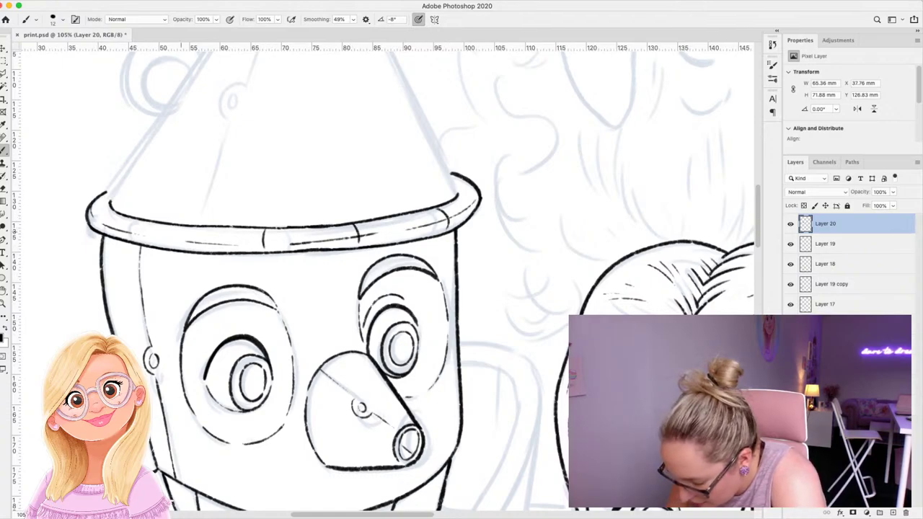
{"action": "left_click_drag", "start_coordinate": [159, 225], "coordinate": [154, 244]}
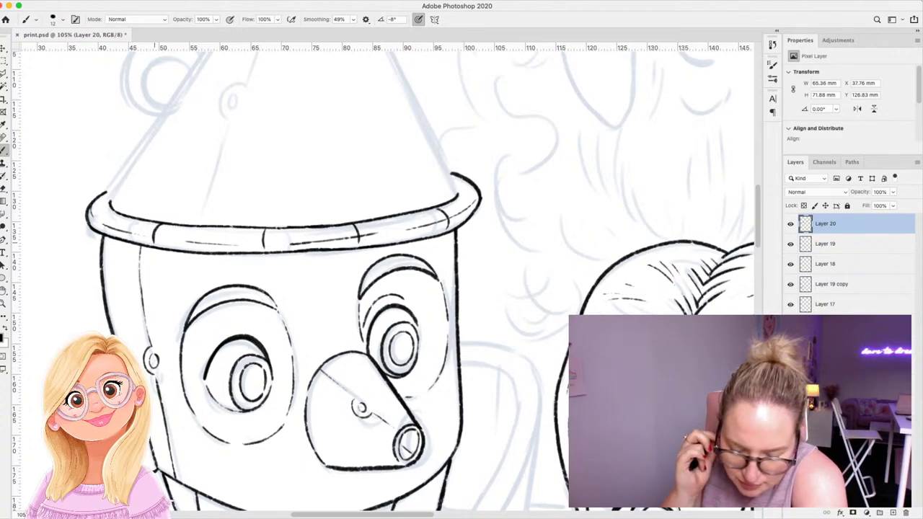
Ink the hat's cone with two sloping sides, a curved top edge, and a thin seam interrupted by a double-ringed rivet.
{"action": "scroll", "coordinate": [325, 281], "scroll_direction": "up", "scroll_amount": 3}
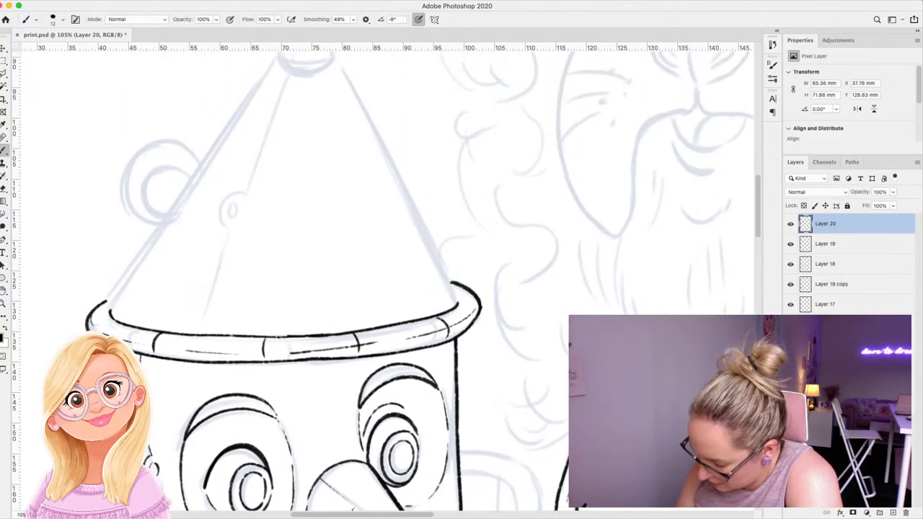
{"action": "scroll", "coordinate": [324, 281], "scroll_direction": "up", "scroll_amount": 2}
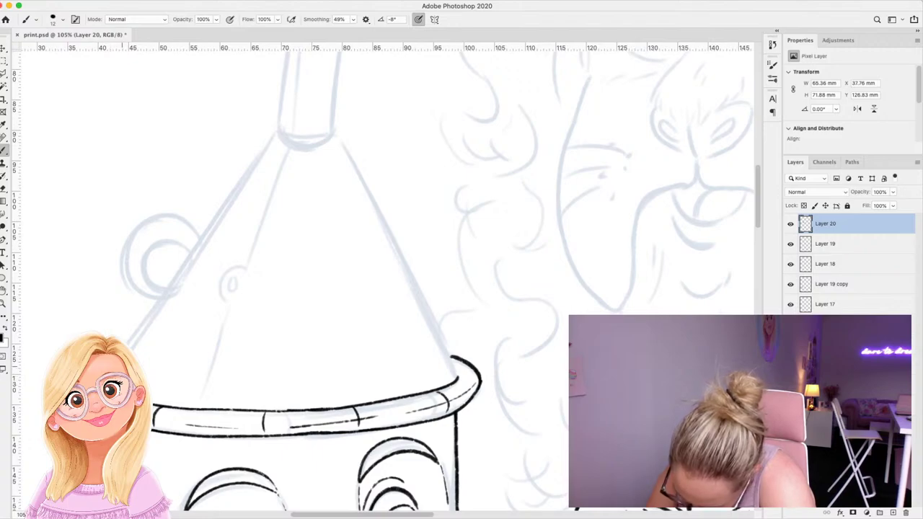
{"action": "left_click_drag", "start_coordinate": [131, 350], "coordinate": [275, 135]}
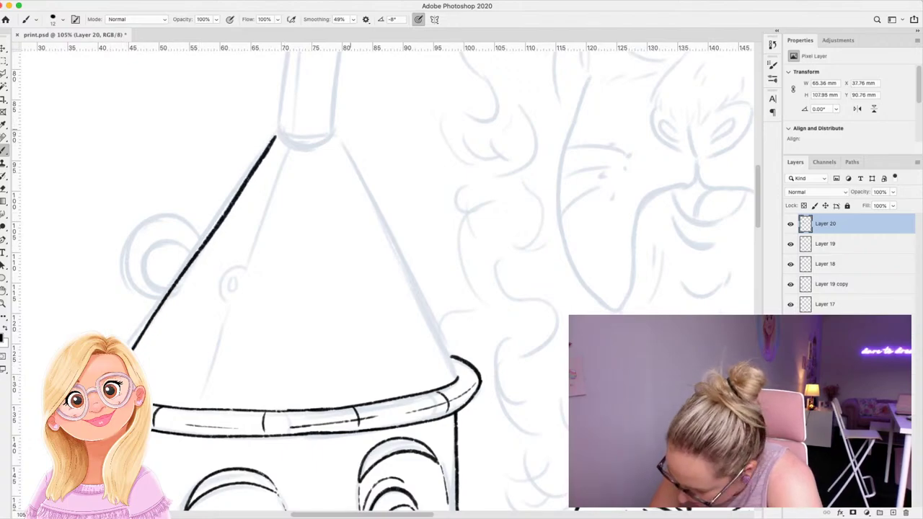
{"action": "mouse_move", "coordinate": [337, 132]}
{"action": "left_mouse_down"}
{"action": "mouse_move", "coordinate": [455, 377]}
{"action": "mouse_move", "coordinate": [456, 355]}
{"action": "left_mouse_up"}
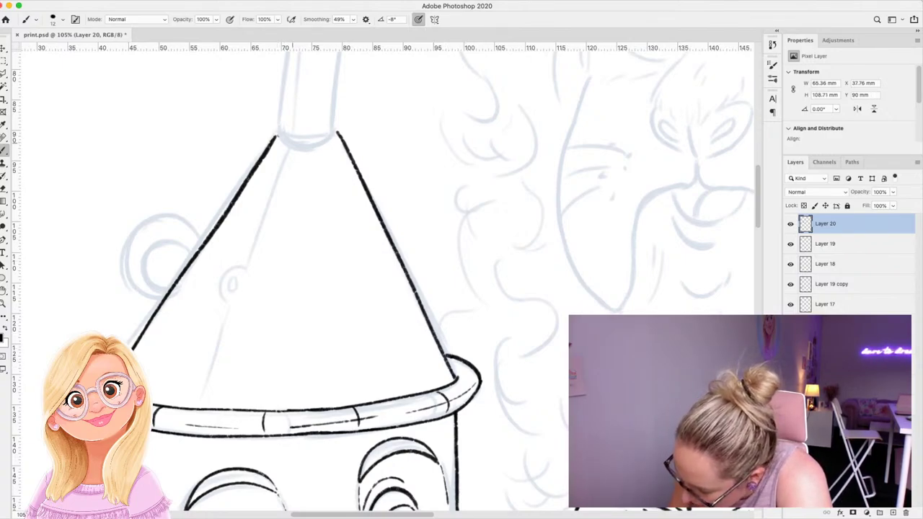
{"action": "mouse_move", "coordinate": [277, 136]}
{"action": "left_mouse_down"}
{"action": "mouse_move", "coordinate": [300, 143]}
{"action": "mouse_move", "coordinate": [338, 134]}
{"action": "mouse_move", "coordinate": [284, 164]}
{"action": "mouse_move", "coordinate": [248, 264]}
{"action": "mouse_move", "coordinate": [222, 273]}
{"action": "mouse_move", "coordinate": [235, 296]}
{"action": "mouse_move", "coordinate": [199, 401]}
{"action": "left_mouse_up"}
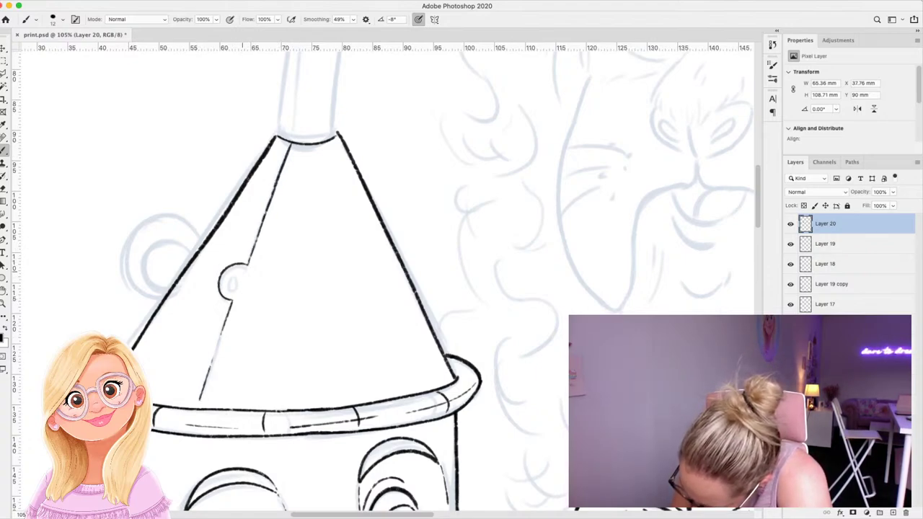
{"action": "mouse_move", "coordinate": [241, 271]}
{"action": "left_mouse_down"}
{"action": "mouse_move", "coordinate": [230, 288]}
{"action": "mouse_move", "coordinate": [244, 274]}
{"action": "left_mouse_up"}
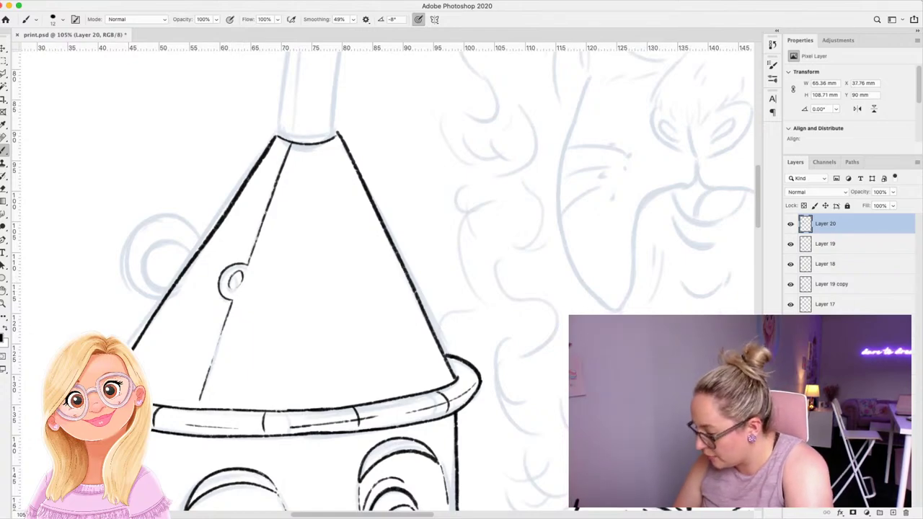
Ink the cylindrical spout atop the hat's cone, with an oval opening and a thin vertical seam carrying a small rivet.
{"action": "scroll", "coordinate": [302, 288], "scroll_direction": "up", "scroll_amount": 5}
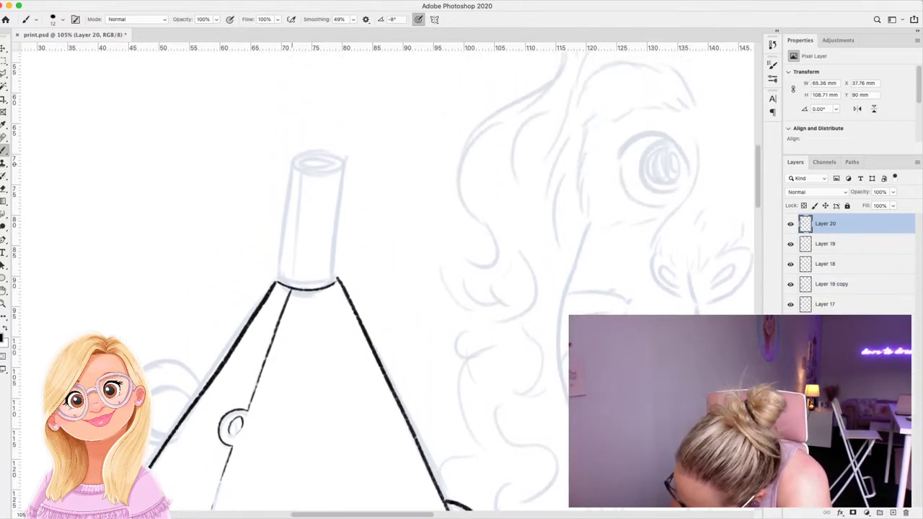
{"action": "left_click_drag", "start_coordinate": [292, 163], "coordinate": [275, 282]}
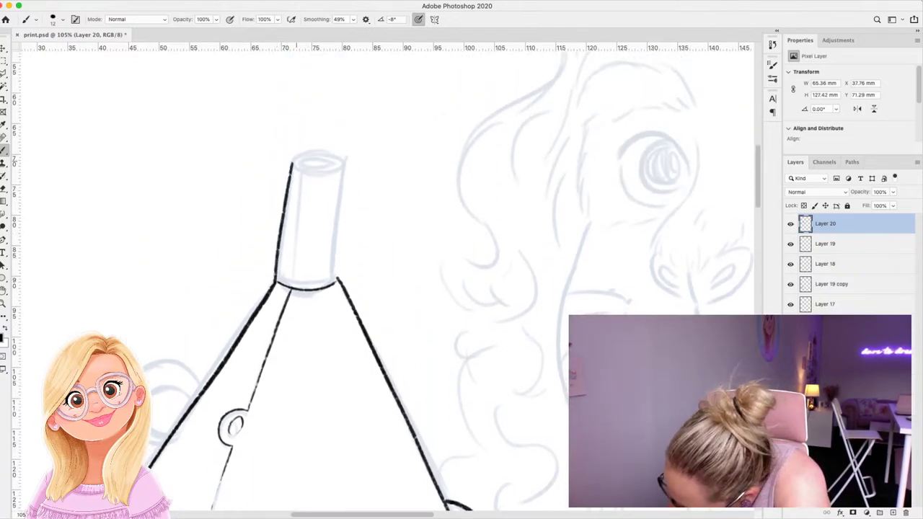
{"action": "mouse_move", "coordinate": [293, 162]}
{"action": "left_mouse_down"}
{"action": "mouse_move", "coordinate": [345, 160]}
{"action": "mouse_move", "coordinate": [335, 272]}
{"action": "left_mouse_up"}
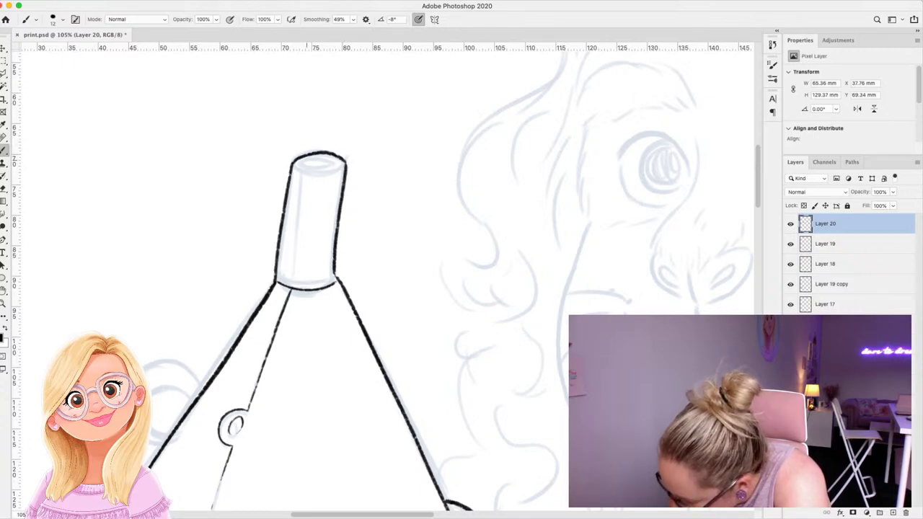
{"action": "mouse_move", "coordinate": [304, 160]}
{"action": "left_mouse_down"}
{"action": "mouse_move", "coordinate": [341, 167]}
{"action": "mouse_move", "coordinate": [315, 152]}
{"action": "mouse_move", "coordinate": [292, 157]}
{"action": "mouse_move", "coordinate": [308, 168]}
{"action": "mouse_move", "coordinate": [345, 160]}
{"action": "mouse_move", "coordinate": [292, 209]}
{"action": "mouse_move", "coordinate": [291, 285]}
{"action": "left_mouse_up"}
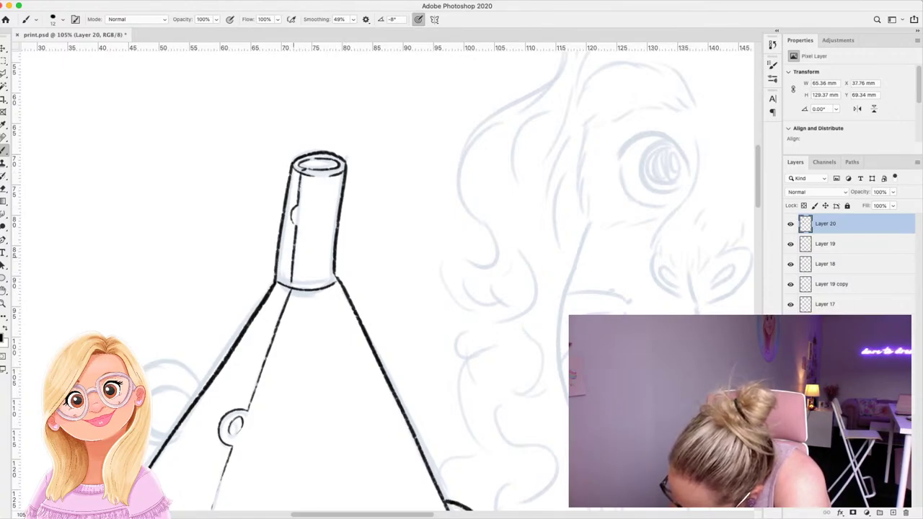
{"action": "left_click_drag", "start_coordinate": [299, 211], "coordinate": [298, 212]}
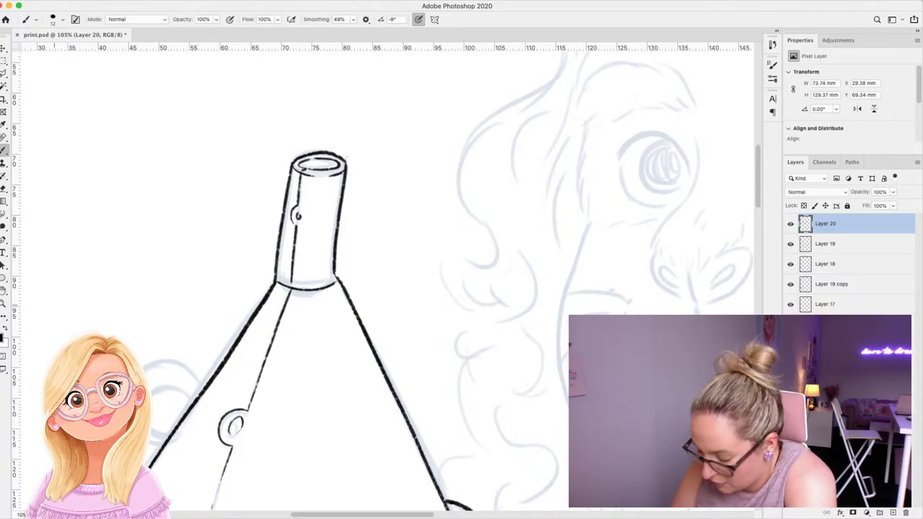
Ink a double-ringed loop handle attached to the outer sloping side of the tin man's hat cone.
{"action": "key", "text": "z"}
{"action": "left_click_drag", "start_coordinate": [346, 209], "coordinate": [217, 209]}
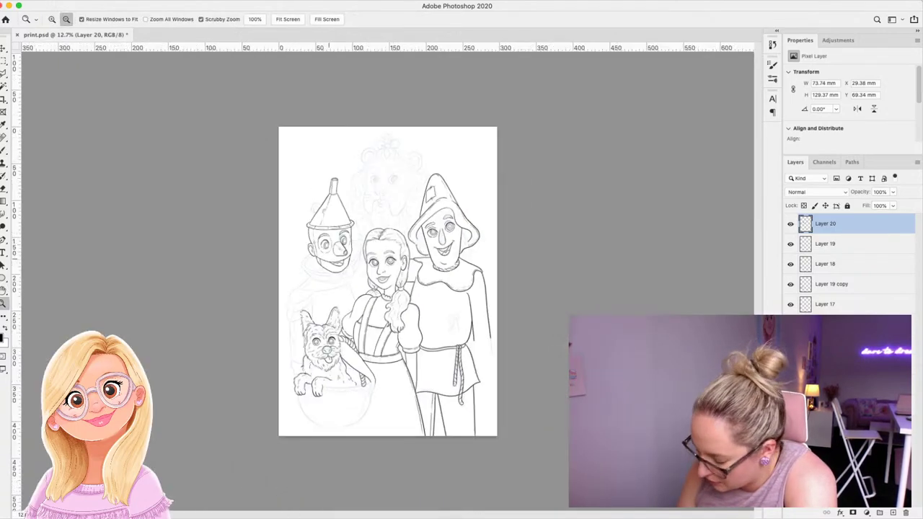
{"action": "left_click_drag", "start_coordinate": [361, 205], "coordinate": [400, 206]}
{"action": "left_click_drag", "start_coordinate": [308, 184], "coordinate": [404, 184]}
{"action": "key", "text": "b"}
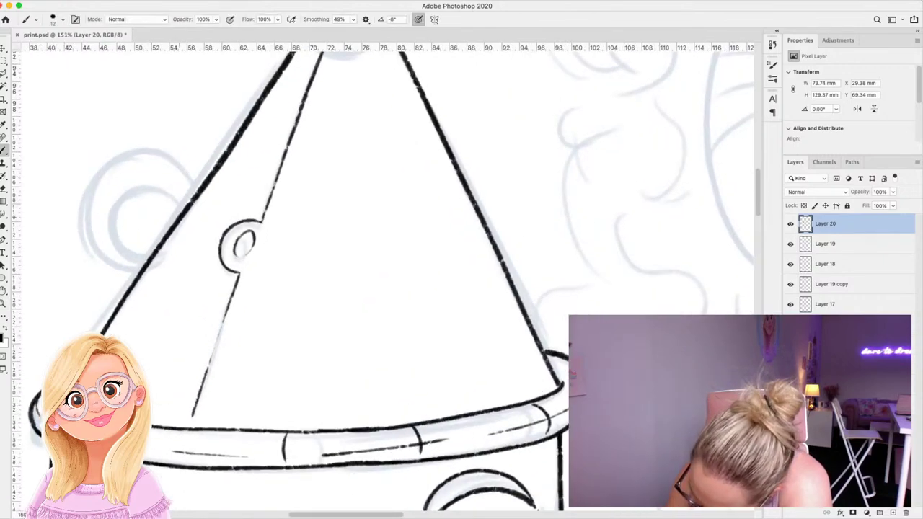
{"action": "mouse_move", "coordinate": [182, 219]}
{"action": "left_mouse_down"}
{"action": "mouse_move", "coordinate": [171, 190]}
{"action": "mouse_move", "coordinate": [146, 186]}
{"action": "mouse_move", "coordinate": [132, 206]}
{"action": "mouse_move", "coordinate": [135, 225]}
{"action": "mouse_move", "coordinate": [152, 236]}
{"action": "mouse_move", "coordinate": [173, 231]}
{"action": "mouse_move", "coordinate": [195, 180]}
{"action": "mouse_move", "coordinate": [176, 157]}
{"action": "mouse_move", "coordinate": [142, 154]}
{"action": "mouse_move", "coordinate": [114, 185]}
{"action": "mouse_move", "coordinate": [109, 219]}
{"action": "mouse_move", "coordinate": [122, 245]}
{"action": "mouse_move", "coordinate": [159, 256]}
{"action": "left_mouse_up"}
Ink the tin man's bow tie under his chin, with a round central knot, two rounded wings and short fold lines.
{"action": "key", "text": "z"}
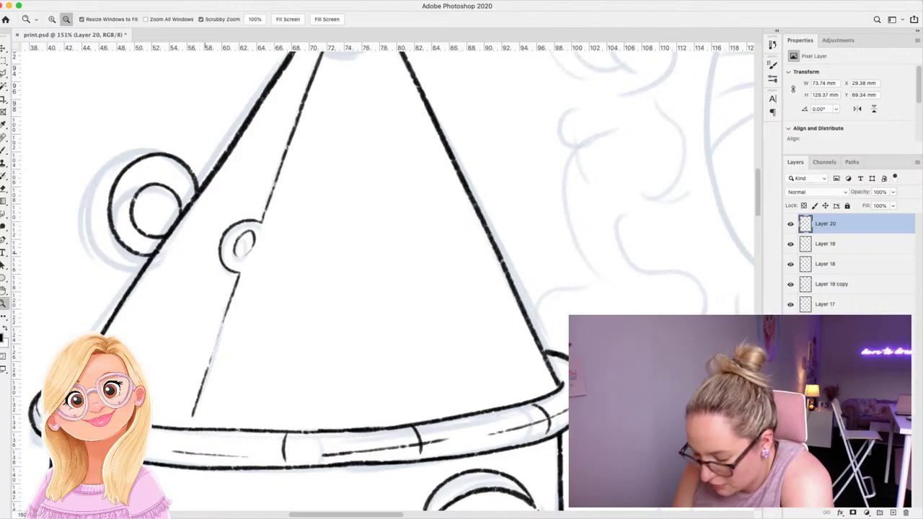
{"action": "left_click_drag", "start_coordinate": [306, 171], "coordinate": [216, 171]}
{"action": "left_click_drag", "start_coordinate": [361, 245], "coordinate": [386, 245]}
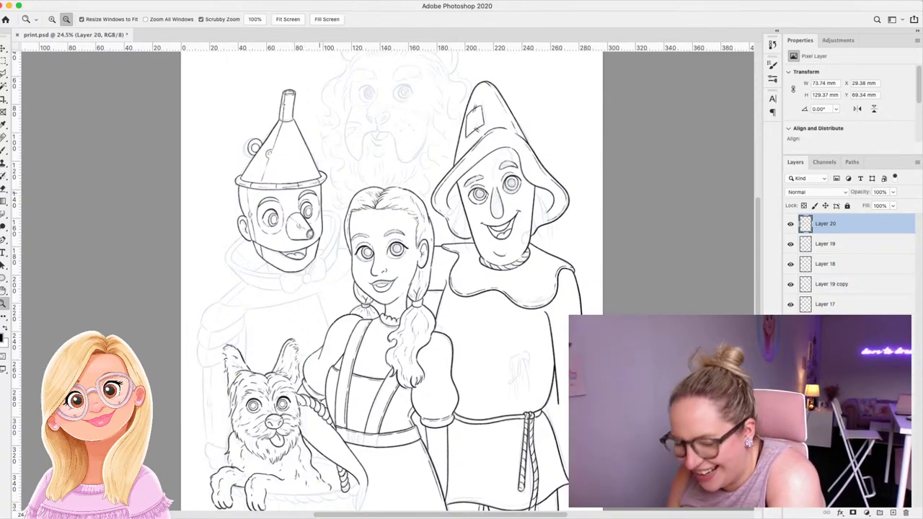
{"action": "left_click_drag", "start_coordinate": [306, 281], "coordinate": [367, 282]}
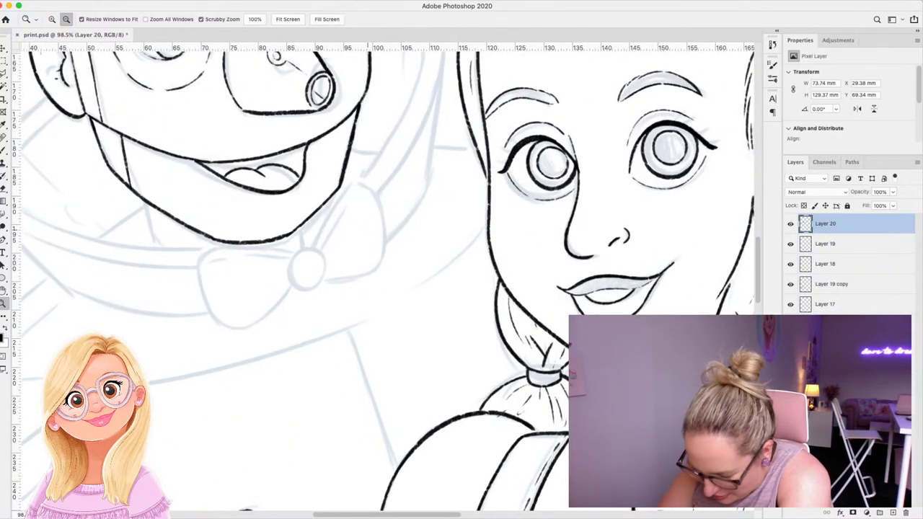
{"action": "key", "text": "b"}
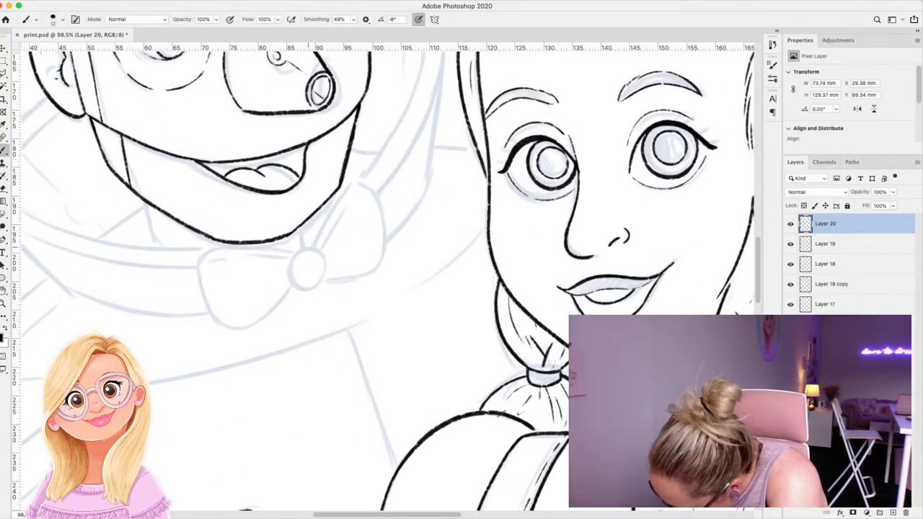
{"action": "mouse_move", "coordinate": [315, 247]}
{"action": "left_mouse_down"}
{"action": "mouse_move", "coordinate": [292, 257]}
{"action": "mouse_move", "coordinate": [290, 281]}
{"action": "mouse_move", "coordinate": [317, 290]}
{"action": "mouse_move", "coordinate": [326, 264]}
{"action": "mouse_move", "coordinate": [316, 249]}
{"action": "mouse_move", "coordinate": [357, 186]}
{"action": "mouse_move", "coordinate": [378, 202]}
{"action": "mouse_move", "coordinate": [380, 256]}
{"action": "left_mouse_up"}
{"action": "left_click_drag", "start_coordinate": [328, 279], "coordinate": [380, 258]}
{"action": "left_click_drag", "start_coordinate": [322, 249], "coordinate": [357, 189]}
{"action": "mouse_move", "coordinate": [326, 257]}
{"action": "left_mouse_down"}
{"action": "mouse_move", "coordinate": [343, 245]}
{"action": "mouse_move", "coordinate": [346, 260]}
{"action": "mouse_move", "coordinate": [235, 249]}
{"action": "mouse_move", "coordinate": [202, 261]}
{"action": "mouse_move", "coordinate": [206, 309]}
{"action": "mouse_move", "coordinate": [241, 326]}
{"action": "mouse_move", "coordinate": [294, 283]}
{"action": "mouse_move", "coordinate": [259, 256]}
{"action": "mouse_move", "coordinate": [208, 261]}
{"action": "left_mouse_up"}
{"action": "mouse_move", "coordinate": [288, 269]}
{"action": "left_mouse_down"}
{"action": "mouse_move", "coordinate": [261, 273]}
{"action": "mouse_move", "coordinate": [278, 286]}
{"action": "left_mouse_up"}
{"action": "left_click_drag", "start_coordinate": [304, 250], "coordinate": [341, 196]}
{"action": "mouse_move", "coordinate": [310, 245]}
{"action": "left_mouse_down"}
{"action": "mouse_move", "coordinate": [322, 223]}
{"action": "mouse_move", "coordinate": [266, 247]}
{"action": "mouse_move", "coordinate": [295, 247]}
{"action": "left_mouse_up"}
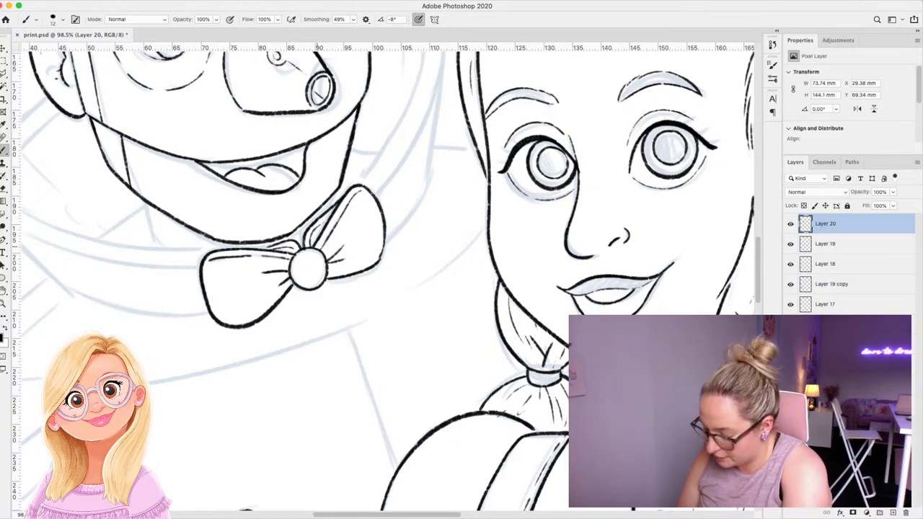
Ink the tin man's collar from below his ear to the bow tie, with outer, inner and rim edges.
{"action": "scroll", "coordinate": [389, 274], "scroll_direction": "left", "scroll_amount": 10}
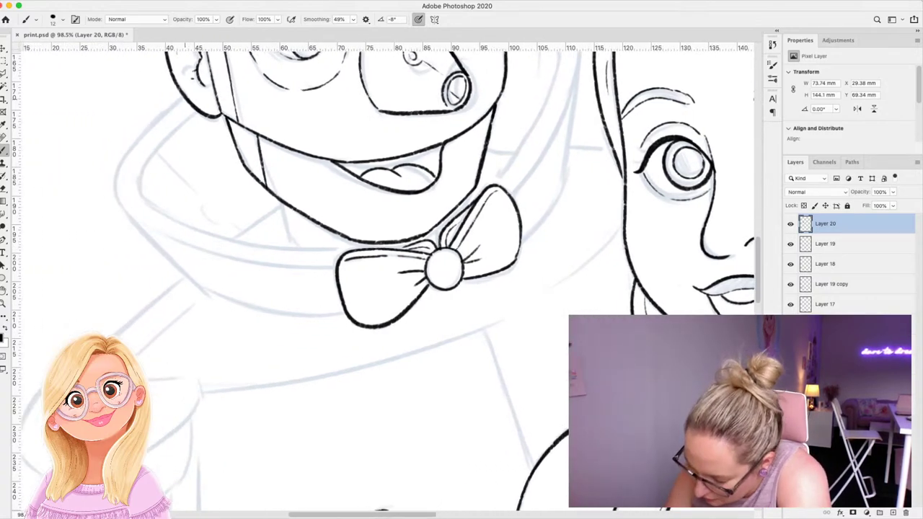
{"action": "mouse_move", "coordinate": [185, 96]}
{"action": "left_mouse_down"}
{"action": "mouse_move", "coordinate": [134, 144]}
{"action": "mouse_move", "coordinate": [116, 204]}
{"action": "mouse_move", "coordinate": [209, 291]}
{"action": "mouse_move", "coordinate": [271, 313]}
{"action": "mouse_move", "coordinate": [345, 315]}
{"action": "left_mouse_up"}
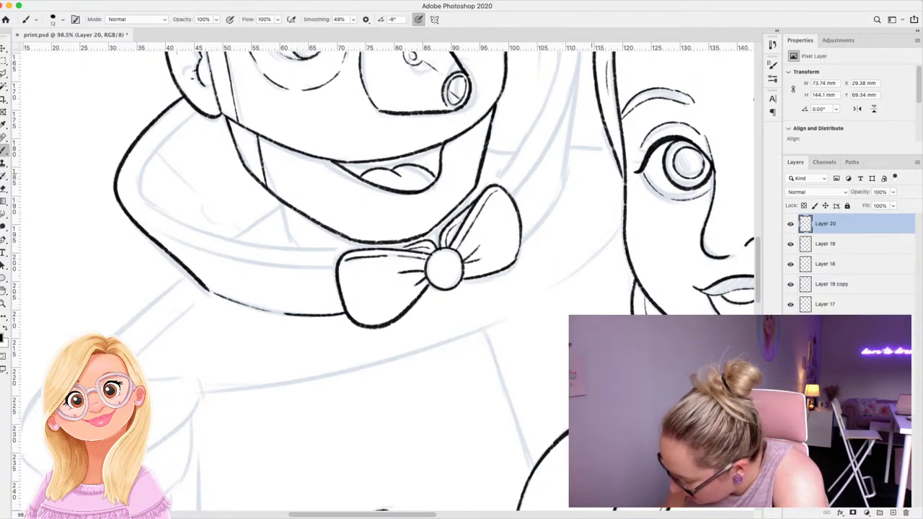
{"action": "mouse_move", "coordinate": [193, 108]}
{"action": "left_mouse_down"}
{"action": "mouse_move", "coordinate": [147, 153]}
{"action": "mouse_move", "coordinate": [137, 179]}
{"action": "left_mouse_up"}
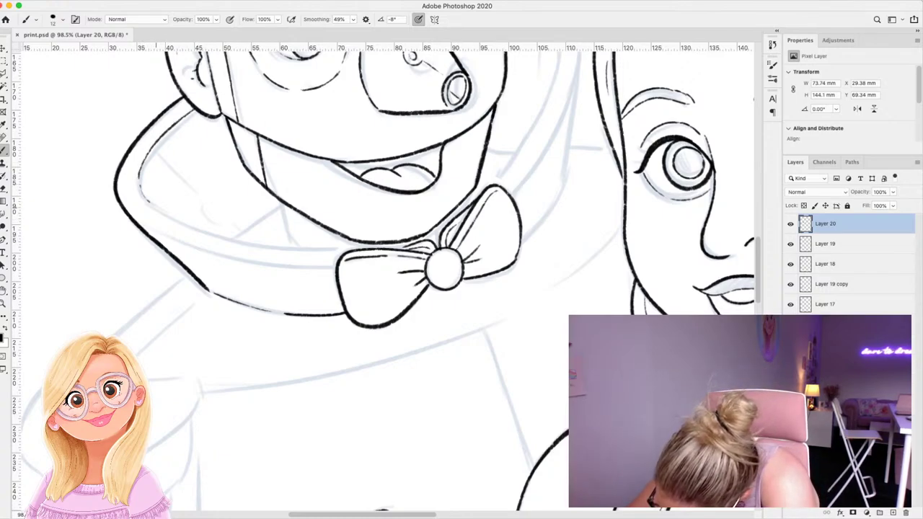
{"action": "mouse_move", "coordinate": [154, 208]}
{"action": "left_mouse_down"}
{"action": "mouse_move", "coordinate": [232, 239]}
{"action": "mouse_move", "coordinate": [346, 239]}
{"action": "left_mouse_up"}
{"action": "mouse_move", "coordinate": [130, 215]}
{"action": "left_mouse_down"}
{"action": "mouse_move", "coordinate": [201, 249]}
{"action": "mouse_move", "coordinate": [333, 267]}
{"action": "left_mouse_up"}
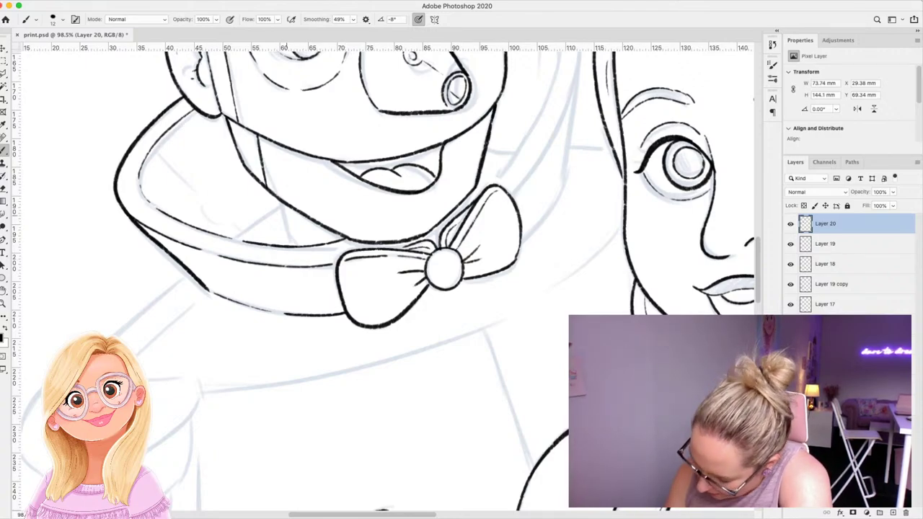
Ink the tin man's neck line and the short fold line inside the collar below his jaw, and save the document.
{"action": "left_click_drag", "start_coordinate": [282, 203], "coordinate": [298, 245]}
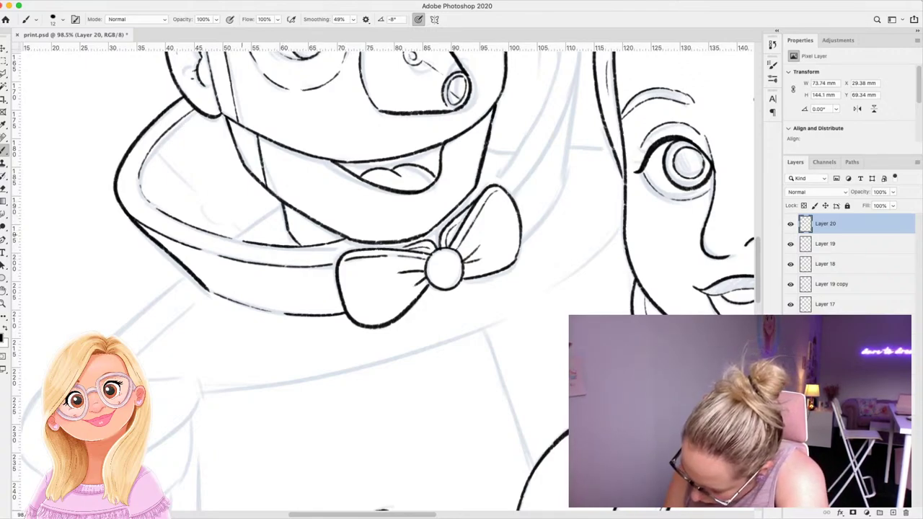
{"action": "mouse_move", "coordinate": [233, 239]}
{"action": "left_mouse_down"}
{"action": "mouse_move", "coordinate": [283, 204]}
{"action": "mouse_move", "coordinate": [254, 195]}
{"action": "left_mouse_up"}
{"action": "key", "text": "z"}
{"action": "left_click_drag", "start_coordinate": [371, 144], "coordinate": [419, 167]}
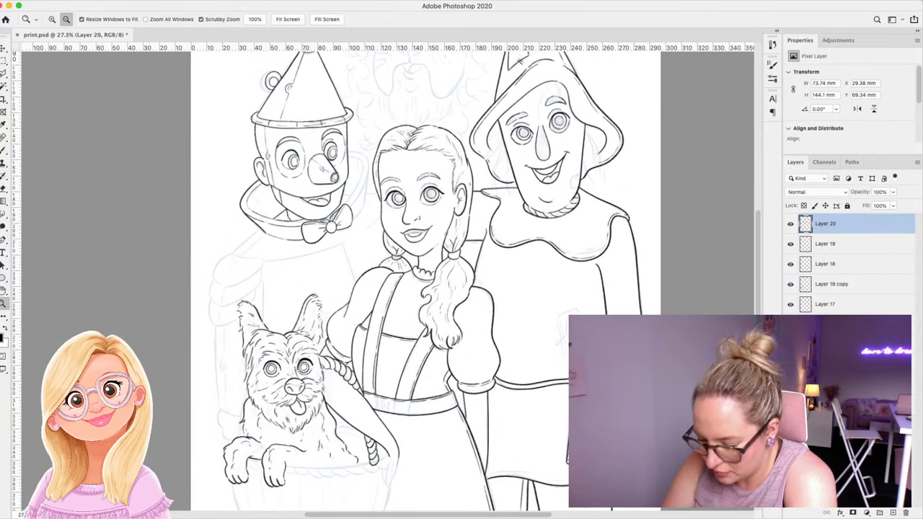
{"action": "key", "text": "super+s"}
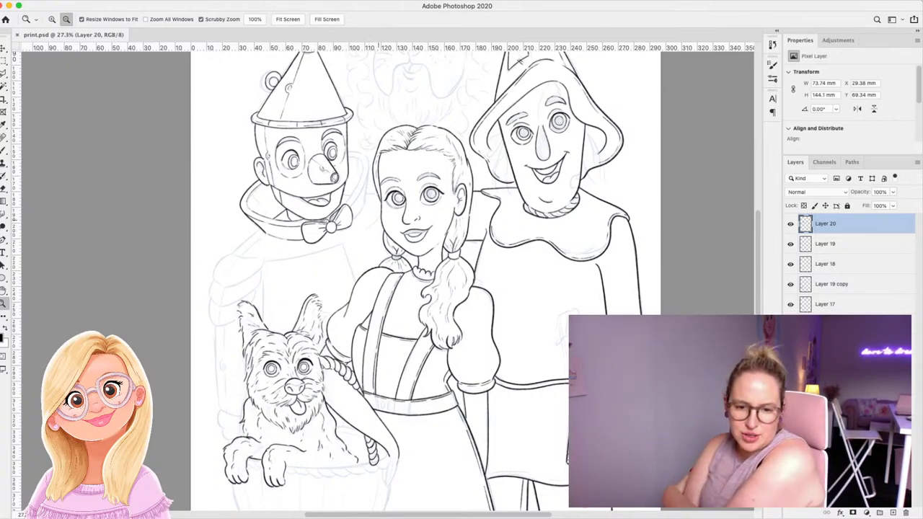
Ink the collar's other side, between the tin man's face and the girl, with its outer outline and parallel rim edges down to the bow tie.
{"action": "scroll", "coordinate": [381, 154], "scroll_direction": "up", "scroll_amount": 10}
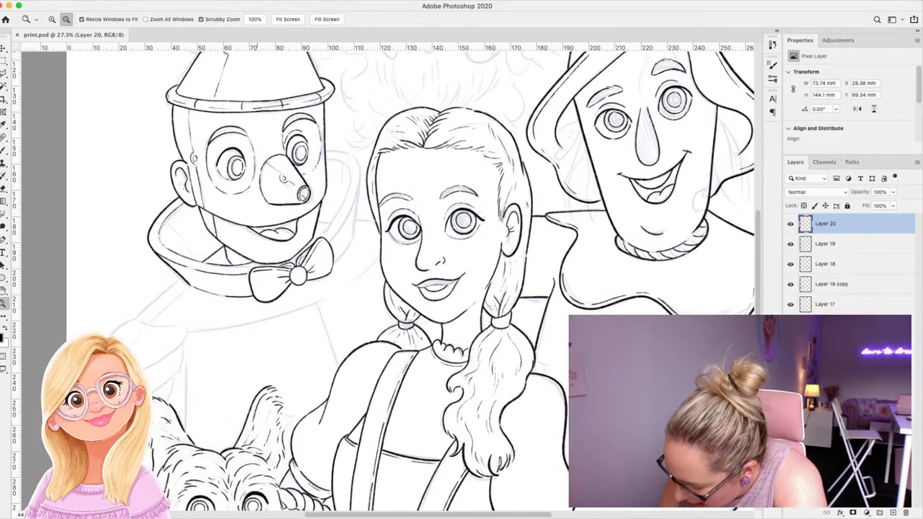
{"action": "left_click_drag", "start_coordinate": [440, 145], "coordinate": [445, 144]}
{"action": "key", "text": "b"}
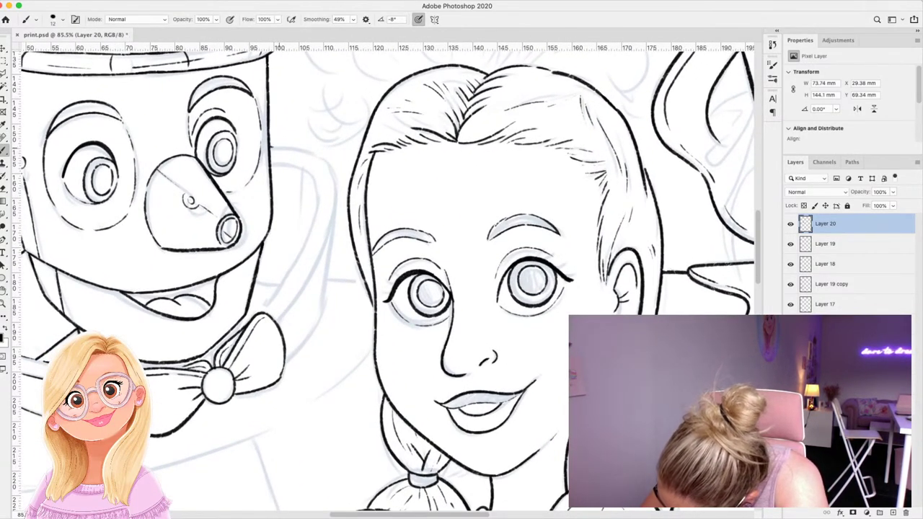
{"action": "mouse_move", "coordinate": [271, 148]}
{"action": "left_mouse_down"}
{"action": "mouse_move", "coordinate": [330, 164]}
{"action": "mouse_move", "coordinate": [336, 197]}
{"action": "mouse_move", "coordinate": [323, 310]}
{"action": "mouse_move", "coordinate": [288, 363]}
{"action": "left_mouse_up"}
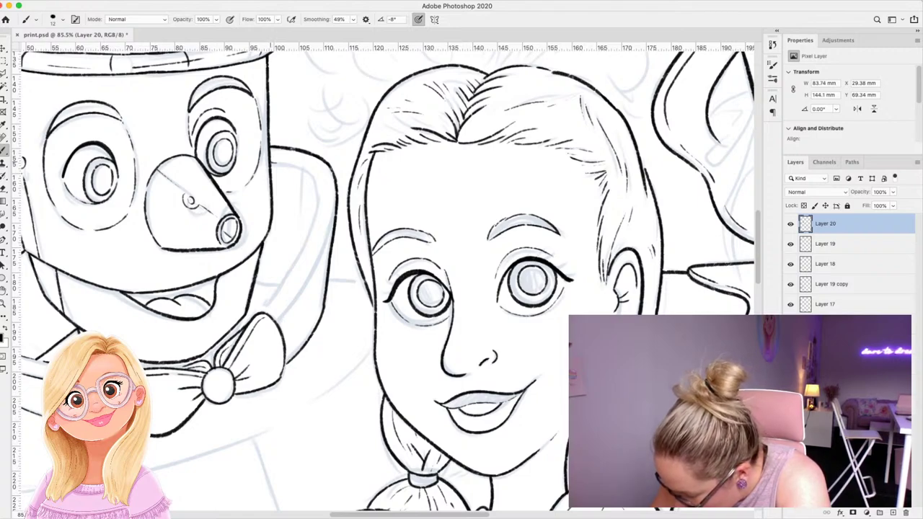
{"action": "left_click_drag", "start_coordinate": [271, 161], "coordinate": [317, 177]}
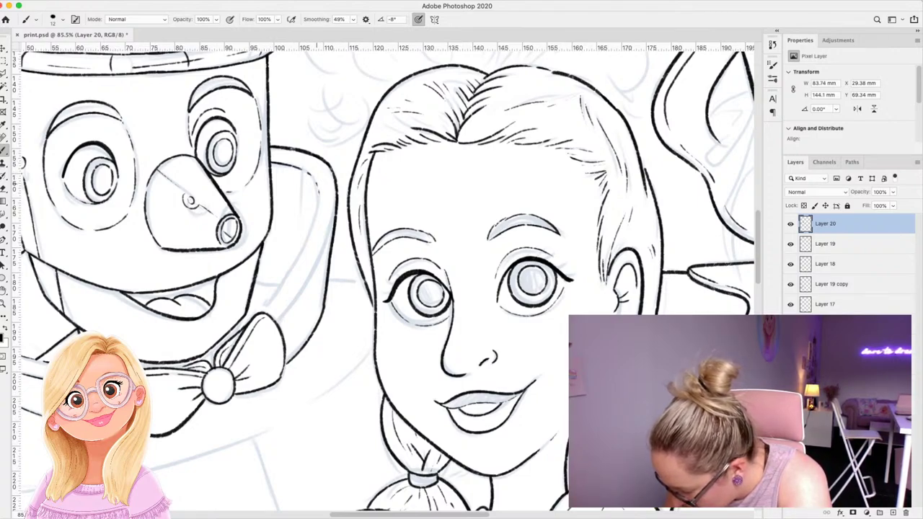
{"action": "mouse_move", "coordinate": [318, 183]}
{"action": "left_mouse_down"}
{"action": "mouse_move", "coordinate": [296, 264]}
{"action": "mouse_move", "coordinate": [263, 312]}
{"action": "left_mouse_up"}
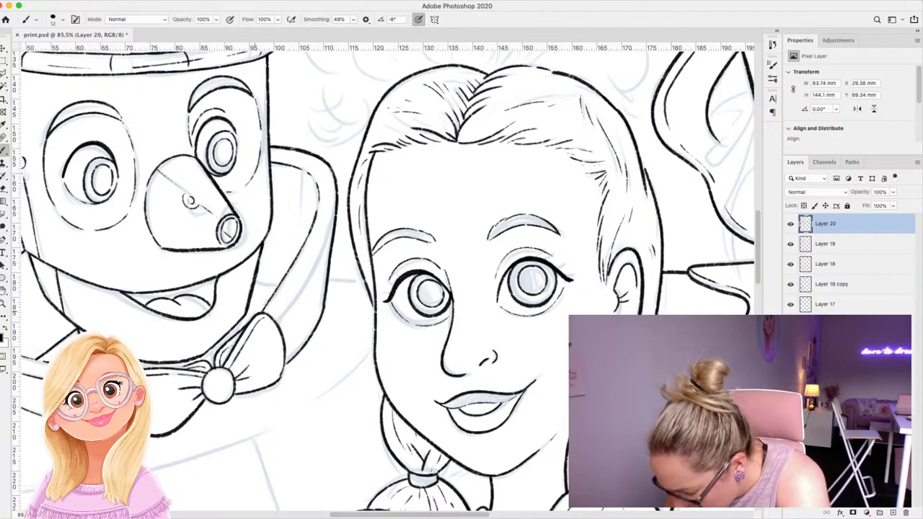
{"action": "left_click_drag", "start_coordinate": [333, 218], "coordinate": [280, 317]}
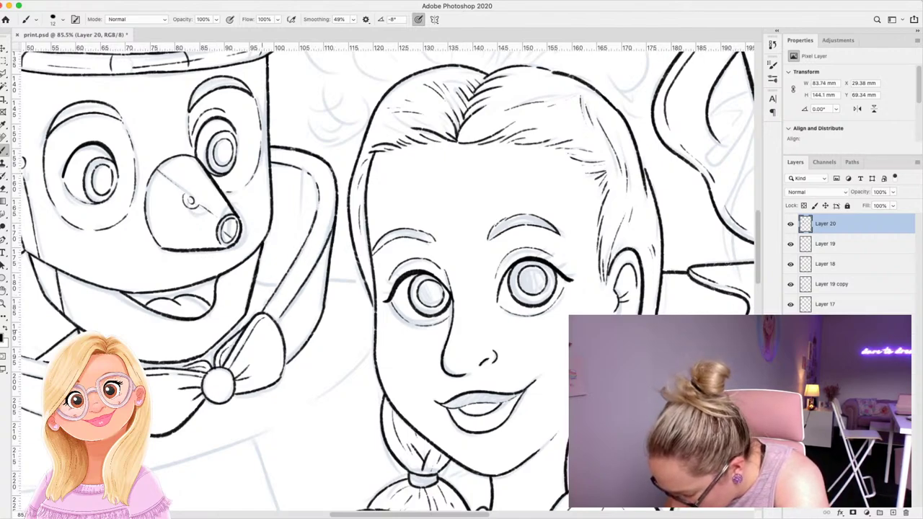
Add thin seam lines across both sides of the collar and its rim, including a small rivet on the inner seam.
{"action": "left_click_drag", "start_coordinate": [254, 283], "coordinate": [275, 288]}
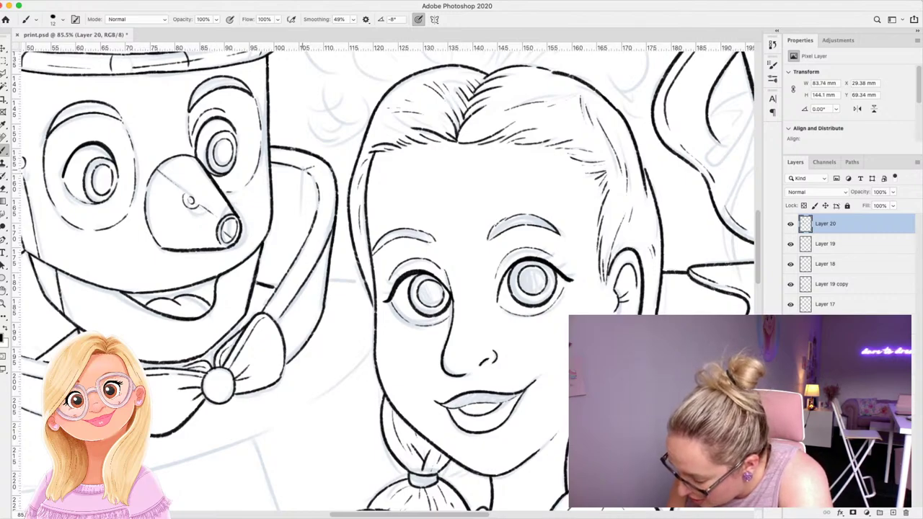
{"action": "left_click_drag", "start_coordinate": [303, 180], "coordinate": [300, 241]}
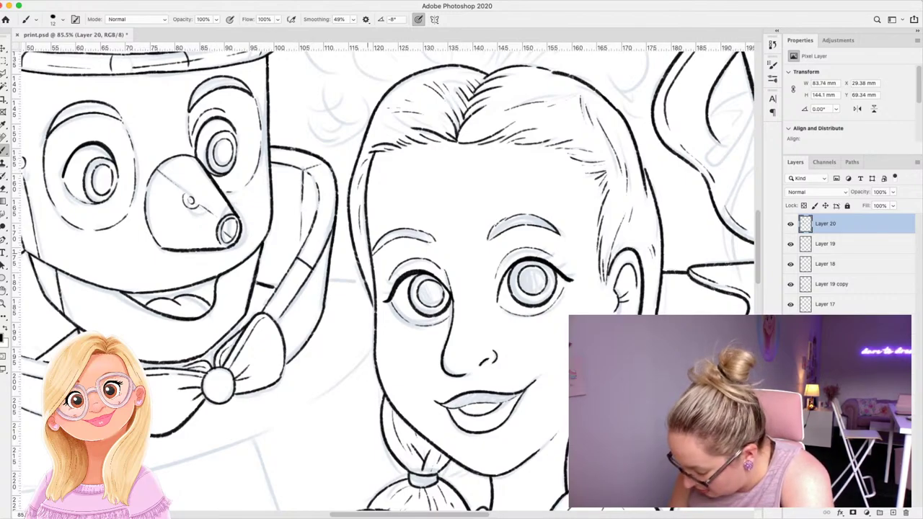
{"action": "scroll", "coordinate": [388, 280], "scroll_direction": "left", "scroll_amount": 5}
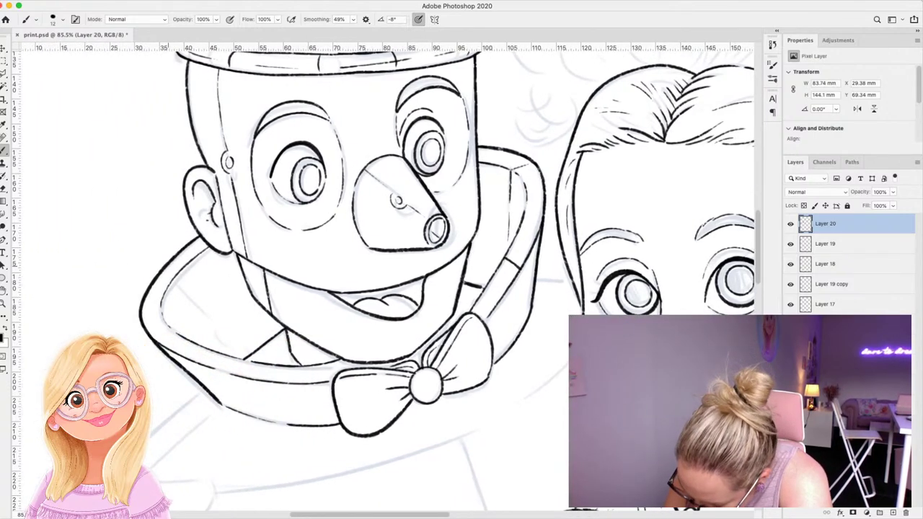
{"action": "mouse_move", "coordinate": [161, 273]}
{"action": "left_mouse_down"}
{"action": "mouse_move", "coordinate": [180, 270]}
{"action": "mouse_move", "coordinate": [211, 338]}
{"action": "mouse_move", "coordinate": [245, 351]}
{"action": "mouse_move", "coordinate": [219, 332]}
{"action": "left_mouse_up"}
{"action": "mouse_move", "coordinate": [259, 380]}
{"action": "left_mouse_down"}
{"action": "mouse_move", "coordinate": [268, 374]}
{"action": "mouse_move", "coordinate": [276, 423]}
{"action": "left_mouse_up"}
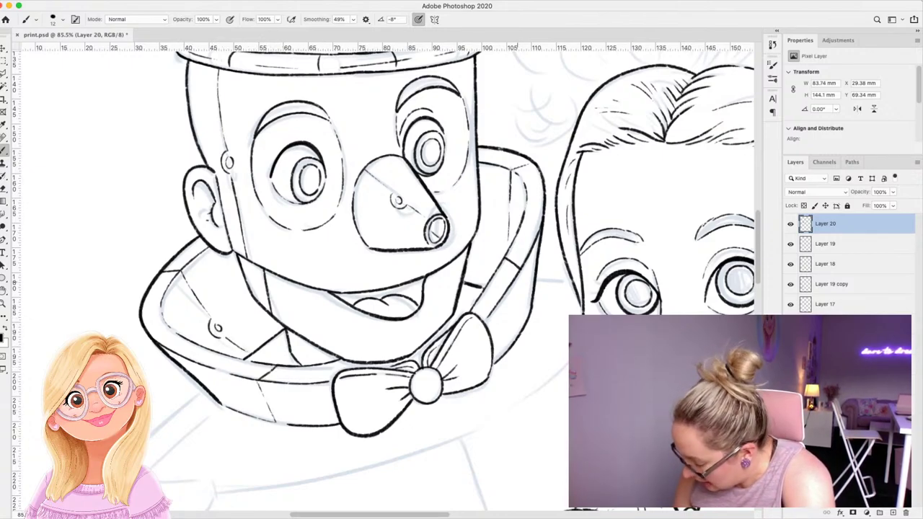
{"action": "left_click_drag", "start_coordinate": [523, 270], "coordinate": [519, 335]}
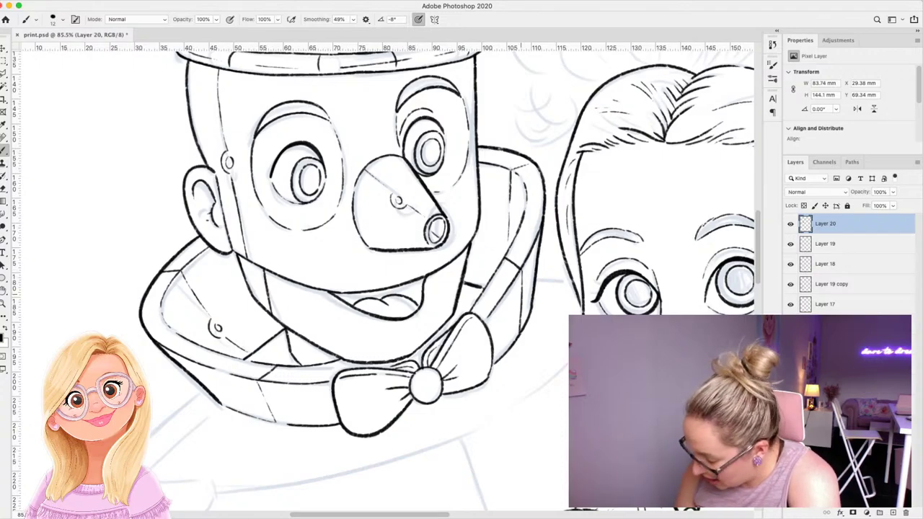
Ink the tin man's upper chest plate, with a sloping shoulder, a long curved lower edge and a wavy edge above the arm.
{"action": "key", "text": "z"}
{"action": "key", "text": "super+0"}
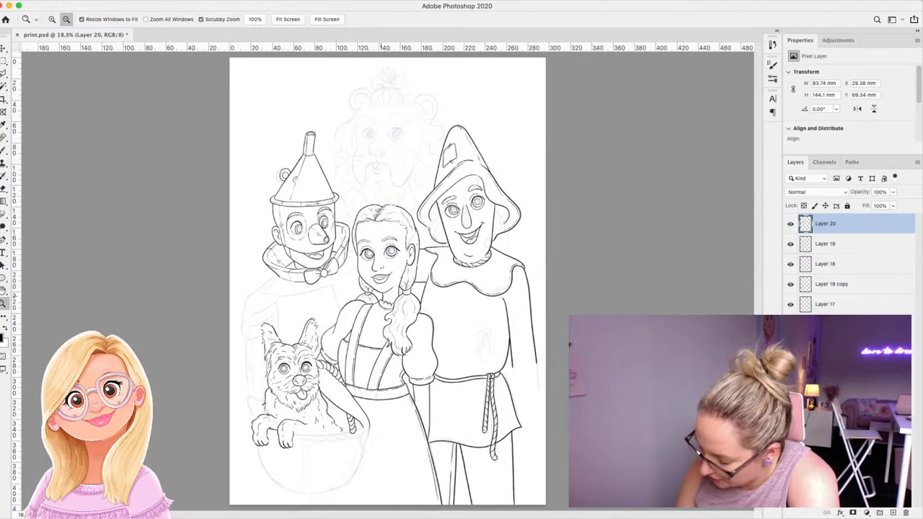
{"action": "left_click_drag", "start_coordinate": [287, 318], "coordinate": [317, 324]}
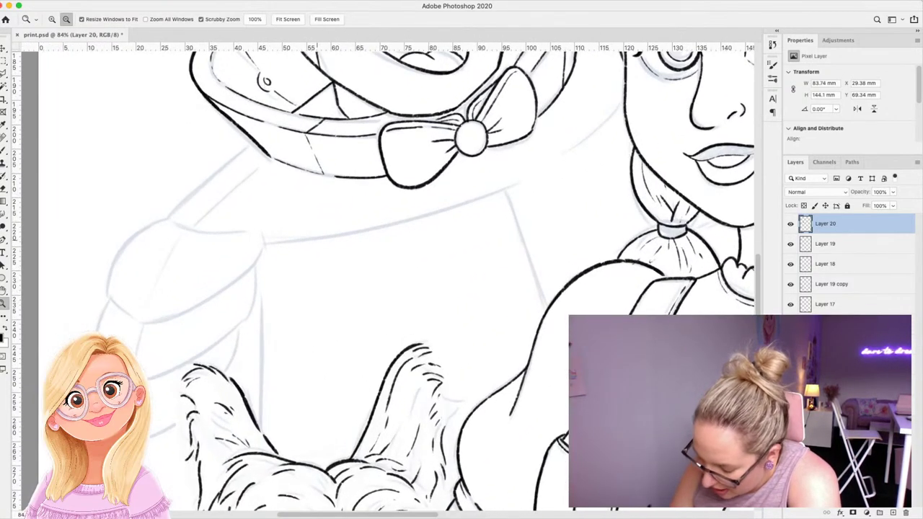
{"action": "key", "text": "b"}
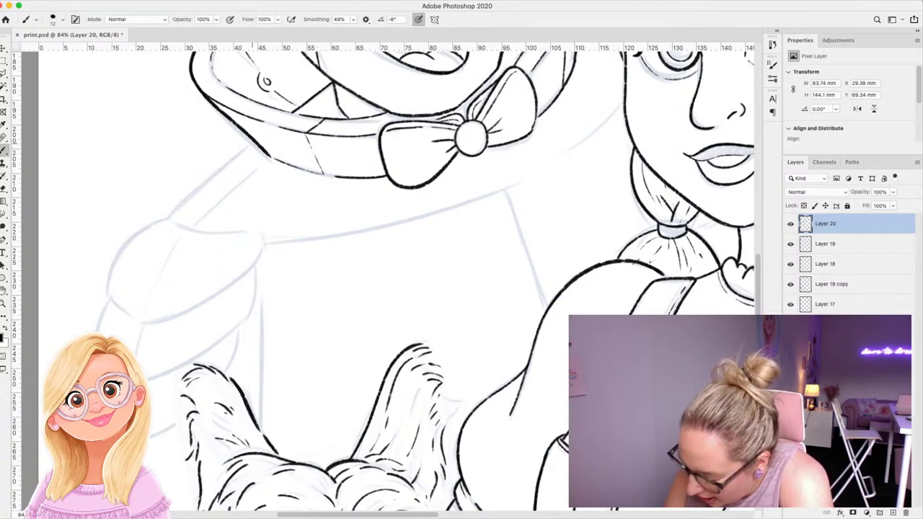
{"action": "left_click_drag", "start_coordinate": [253, 143], "coordinate": [171, 215]}
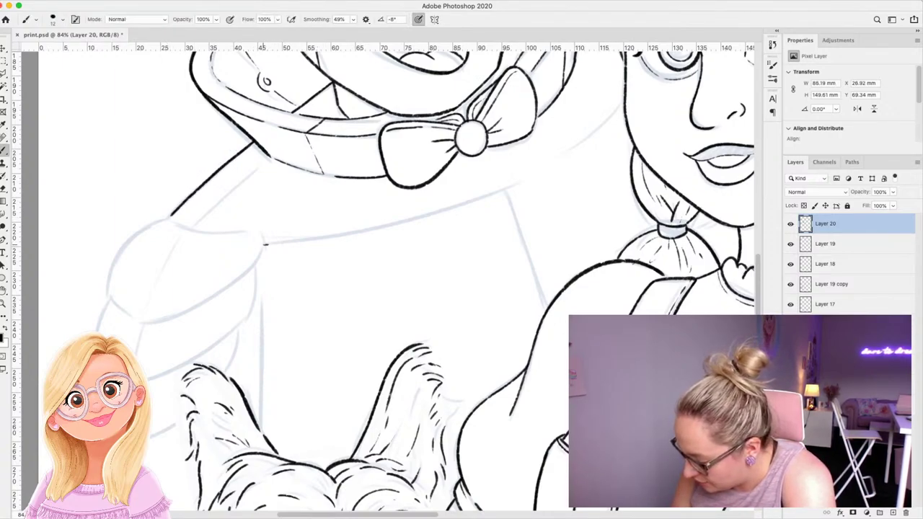
{"action": "mouse_move", "coordinate": [265, 244]}
{"action": "left_mouse_down"}
{"action": "mouse_move", "coordinate": [398, 224]}
{"action": "mouse_move", "coordinate": [506, 191]}
{"action": "mouse_move", "coordinate": [599, 137]}
{"action": "mouse_move", "coordinate": [625, 110]}
{"action": "left_mouse_up"}
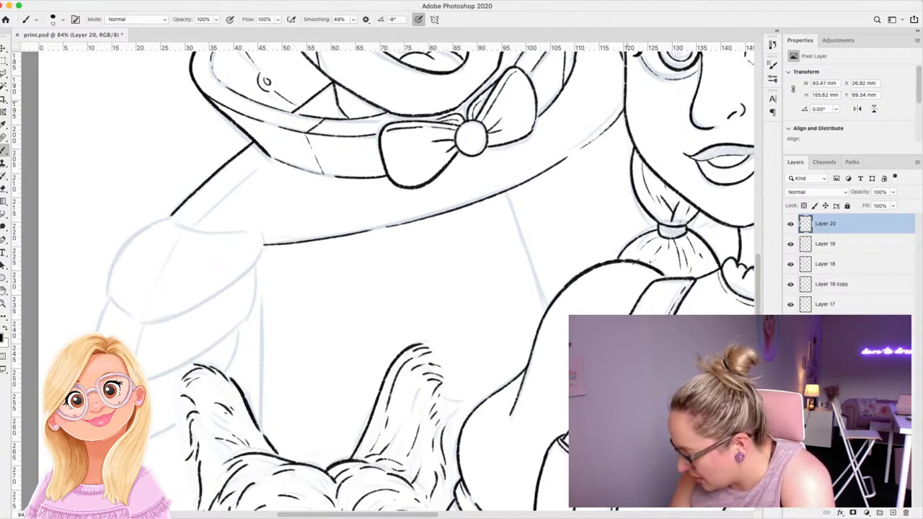
{"action": "mouse_move", "coordinate": [170, 214]}
{"action": "left_mouse_down"}
{"action": "mouse_move", "coordinate": [202, 232]}
{"action": "mouse_move", "coordinate": [257, 230]}
{"action": "left_mouse_up"}
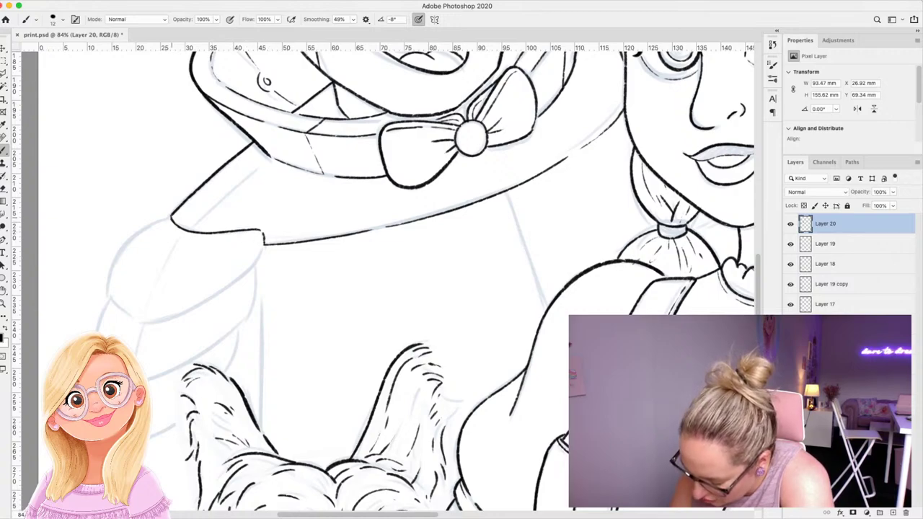
Ink the rounded shoulder cap with a doubled lower edge, and a thin seam with a small rivet along the shoulder slope.
{"action": "mouse_move", "coordinate": [171, 216]}
{"action": "left_mouse_down"}
{"action": "mouse_move", "coordinate": [148, 225]}
{"action": "mouse_move", "coordinate": [106, 278]}
{"action": "mouse_move", "coordinate": [112, 299]}
{"action": "mouse_move", "coordinate": [149, 322]}
{"action": "mouse_move", "coordinate": [248, 274]}
{"action": "mouse_move", "coordinate": [264, 248]}
{"action": "left_mouse_up"}
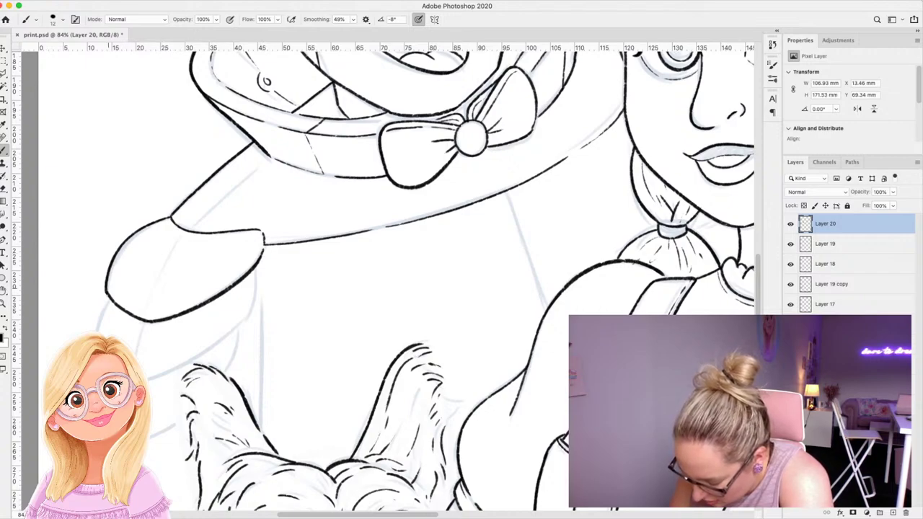
{"action": "mouse_move", "coordinate": [136, 311]}
{"action": "left_mouse_down"}
{"action": "mouse_move", "coordinate": [150, 318]}
{"action": "mouse_move", "coordinate": [211, 295]}
{"action": "mouse_move", "coordinate": [260, 248]}
{"action": "left_mouse_up"}
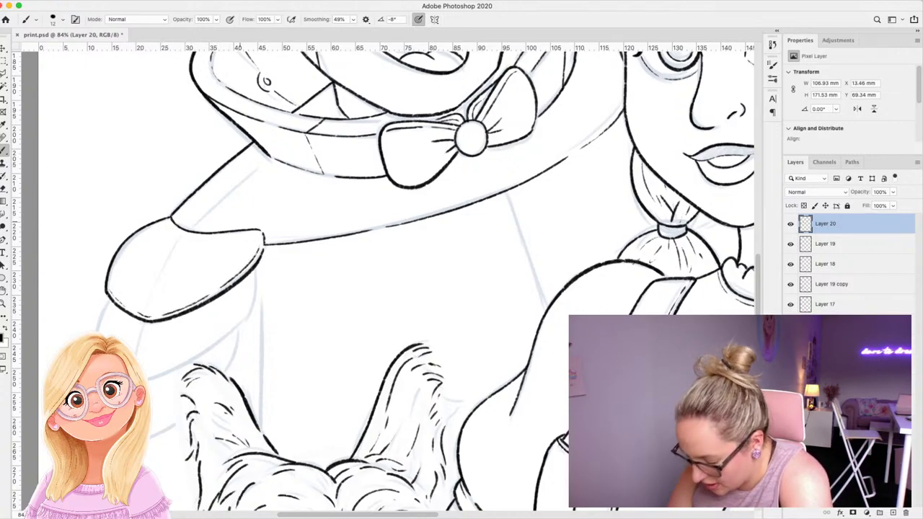
{"action": "left_click_drag", "start_coordinate": [191, 230], "coordinate": [265, 159]}
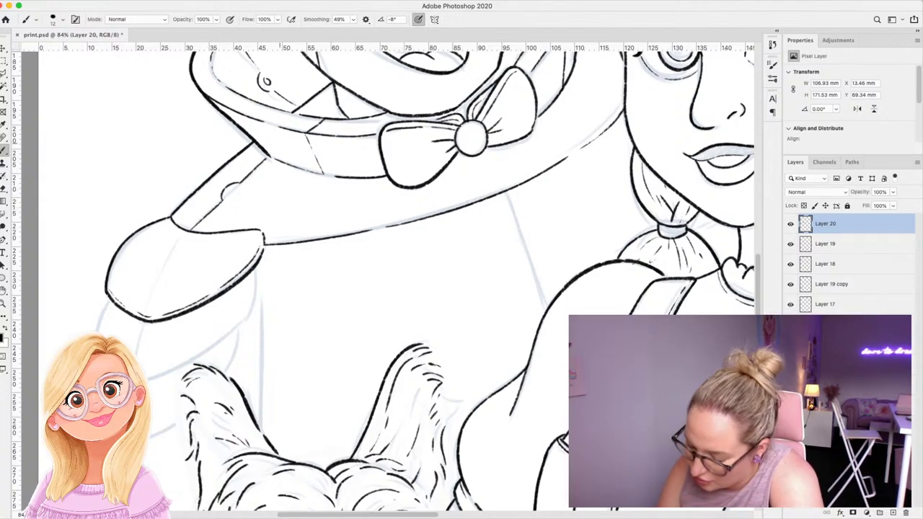
{"action": "left_click_drag", "start_coordinate": [233, 188], "coordinate": [226, 196]}
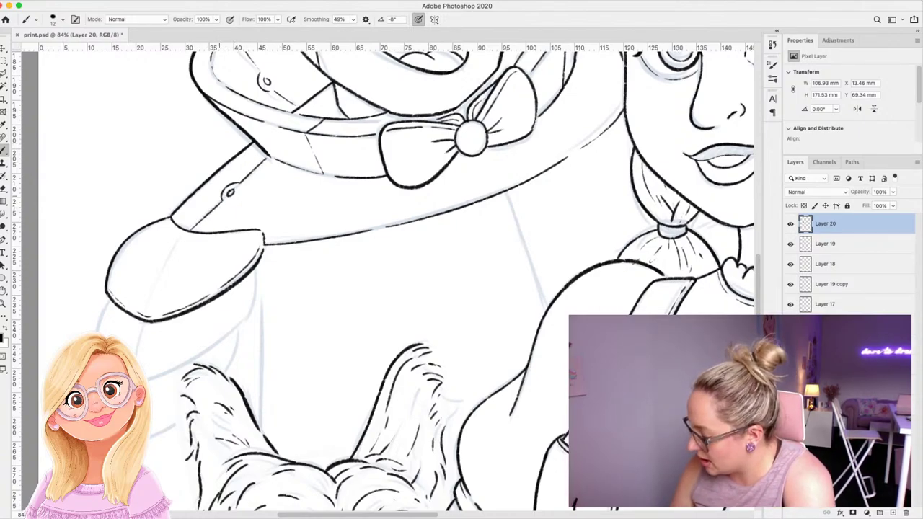
Ink the torso's side line down to the girl's shoulder and a second overlapping arm plate with a doubled lower edge below the shoulder cap.
{"action": "scroll", "coordinate": [389, 281], "scroll_direction": "down", "scroll_amount": 5}
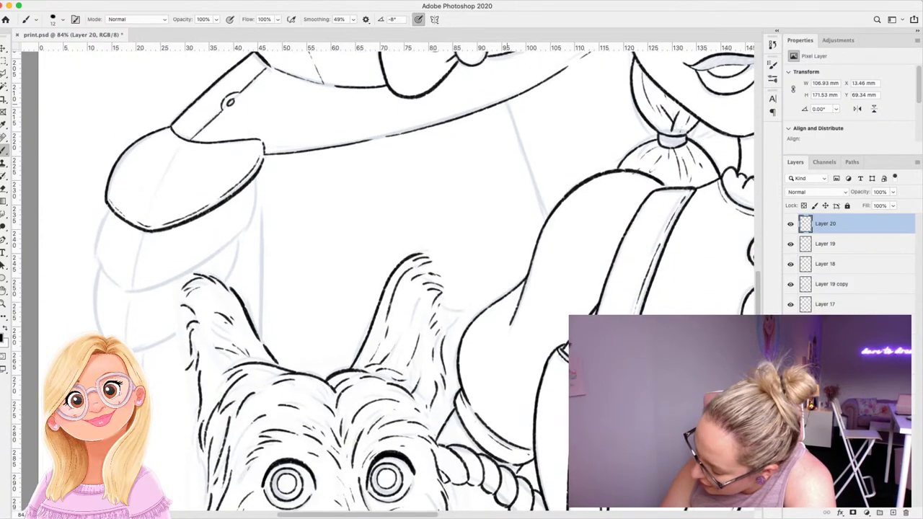
{"action": "left_click_drag", "start_coordinate": [509, 102], "coordinate": [544, 211]}
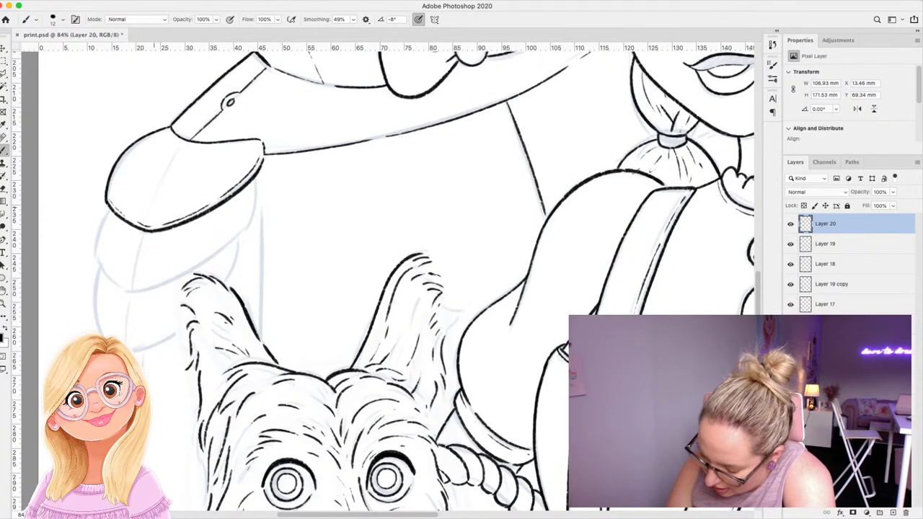
{"action": "mouse_move", "coordinate": [108, 207]}
{"action": "left_mouse_down"}
{"action": "mouse_move", "coordinate": [100, 264]}
{"action": "mouse_move", "coordinate": [126, 288]}
{"action": "mouse_move", "coordinate": [189, 275]}
{"action": "mouse_move", "coordinate": [243, 227]}
{"action": "left_mouse_up"}
{"action": "left_click_drag", "start_coordinate": [254, 175], "coordinate": [242, 228]}
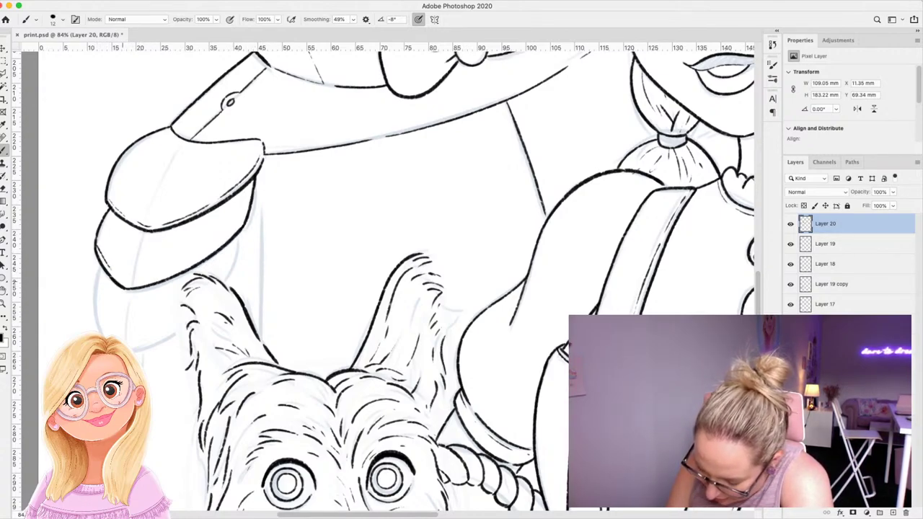
{"action": "left_click_drag", "start_coordinate": [136, 283], "coordinate": [237, 229]}
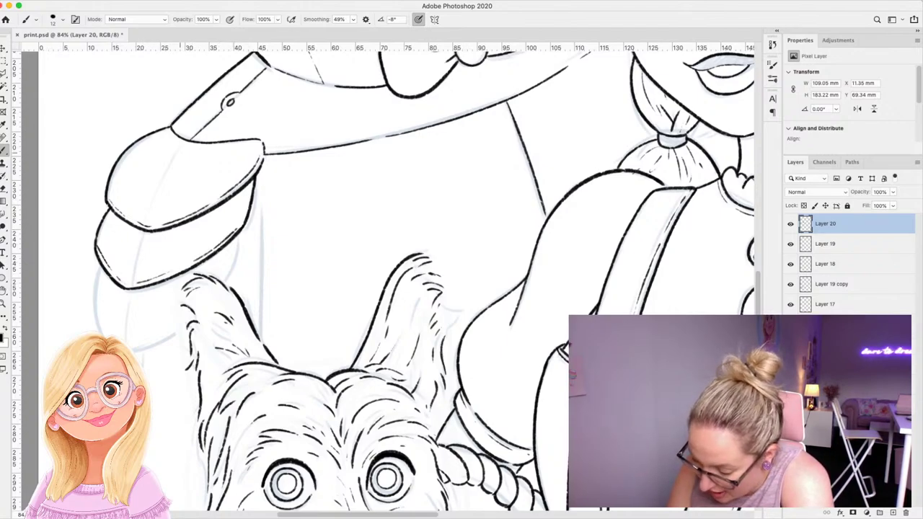
Ink the third arm plate behind the dog's ear with a doubled lower edge, and add curved centre seams down all three plates.
{"action": "mouse_move", "coordinate": [180, 145]}
{"action": "left_mouse_down"}
{"action": "mouse_move", "coordinate": [134, 249]}
{"action": "mouse_move", "coordinate": [130, 283]}
{"action": "mouse_move", "coordinate": [94, 287]}
{"action": "mouse_move", "coordinate": [100, 334]}
{"action": "mouse_move", "coordinate": [172, 334]}
{"action": "mouse_move", "coordinate": [189, 320]}
{"action": "left_mouse_up"}
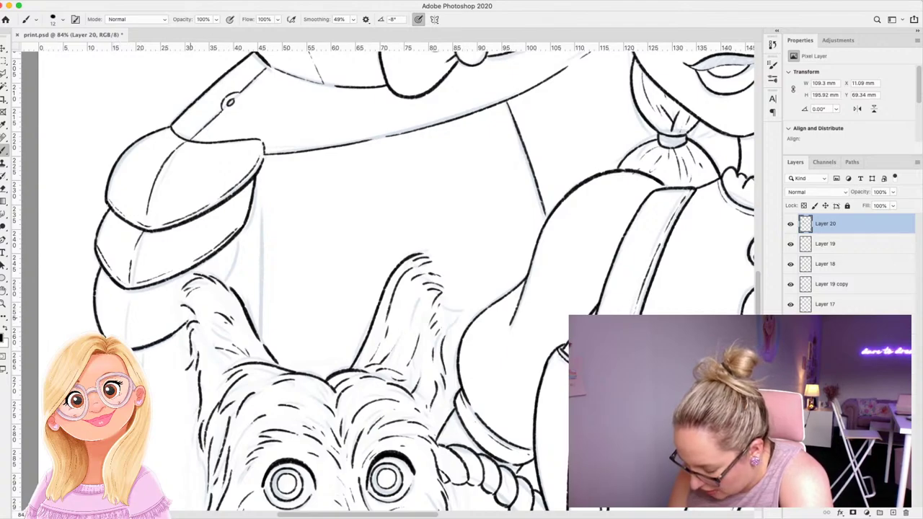
{"action": "left_click_drag", "start_coordinate": [227, 283], "coordinate": [242, 229]}
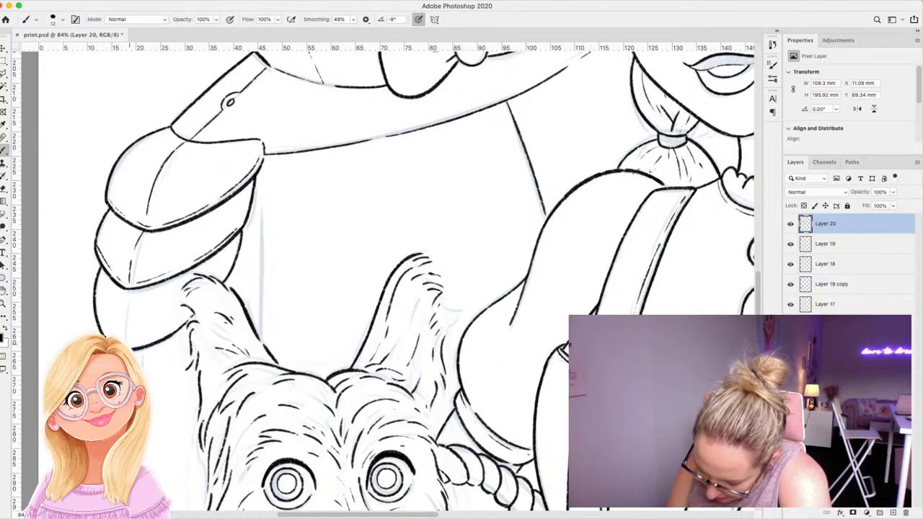
{"action": "left_click_drag", "start_coordinate": [131, 345], "coordinate": [182, 322]}
{"action": "left_click_drag", "start_coordinate": [221, 280], "coordinate": [230, 260]}
{"action": "left_click_drag", "start_coordinate": [132, 288], "coordinate": [121, 341]}
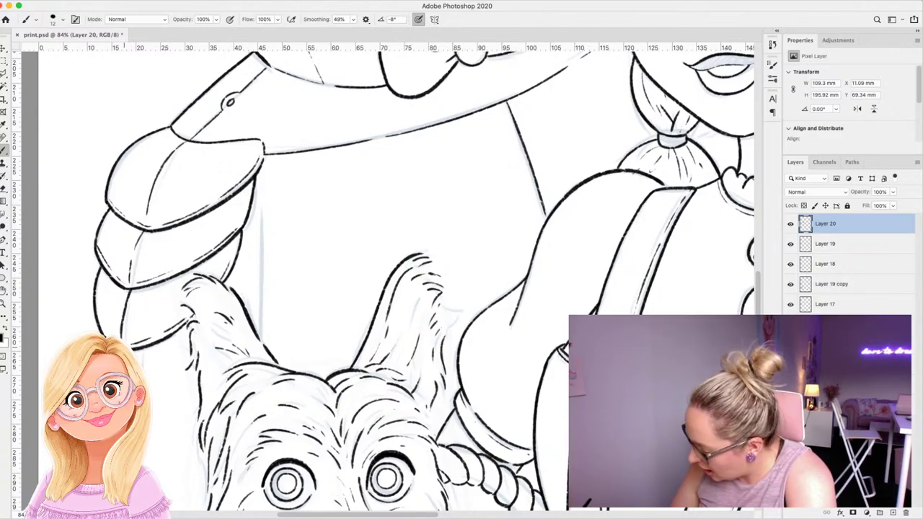
Ink the long outer edge of the tin man's arm below the plates and two curved cross lines ending at the dog's shoulder.
{"action": "scroll", "coordinate": [382, 281], "scroll_direction": "down", "scroll_amount": 6}
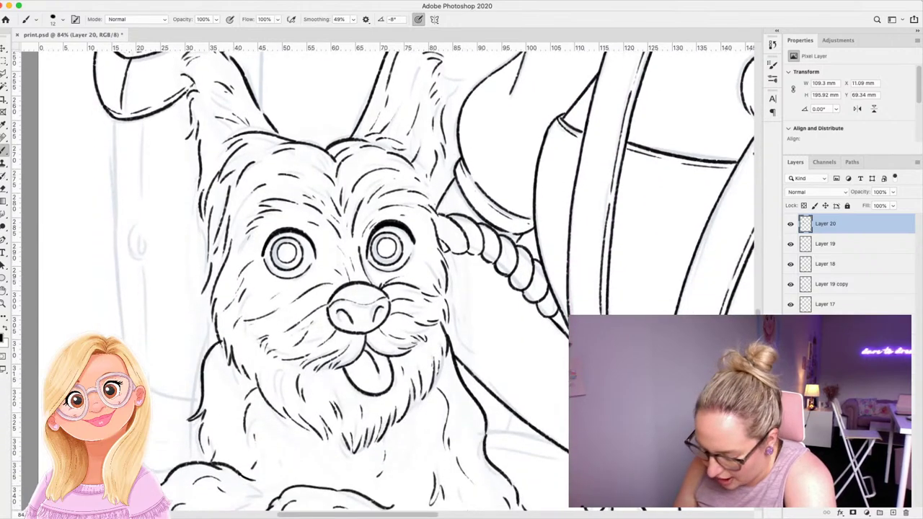
{"action": "left_click_drag", "start_coordinate": [115, 115], "coordinate": [116, 317]}
{"action": "key", "text": "ctrl+z"}
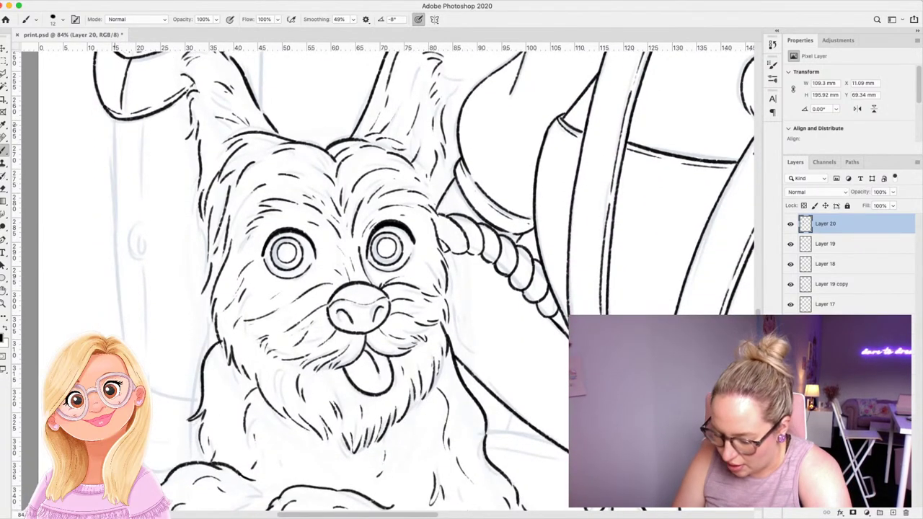
{"action": "left_click_drag", "start_coordinate": [114, 127], "coordinate": [127, 343]}
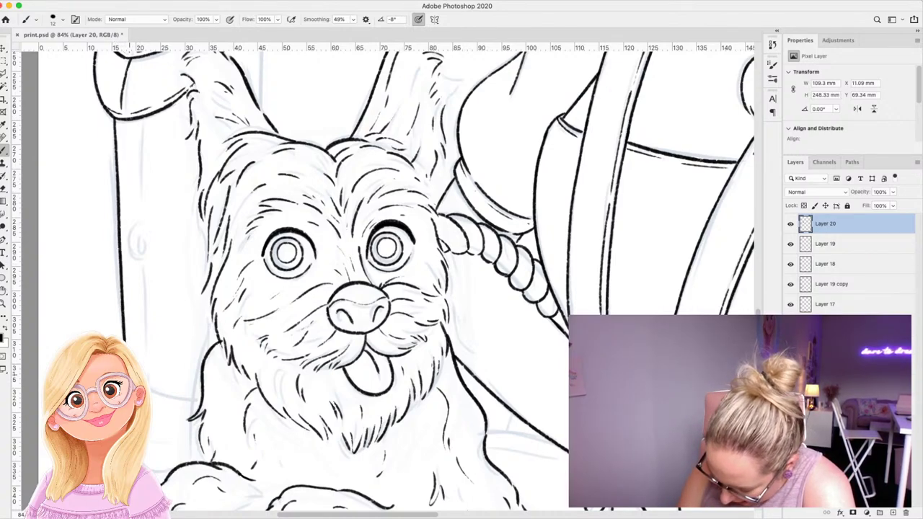
{"action": "left_click_drag", "start_coordinate": [151, 395], "coordinate": [201, 401]}
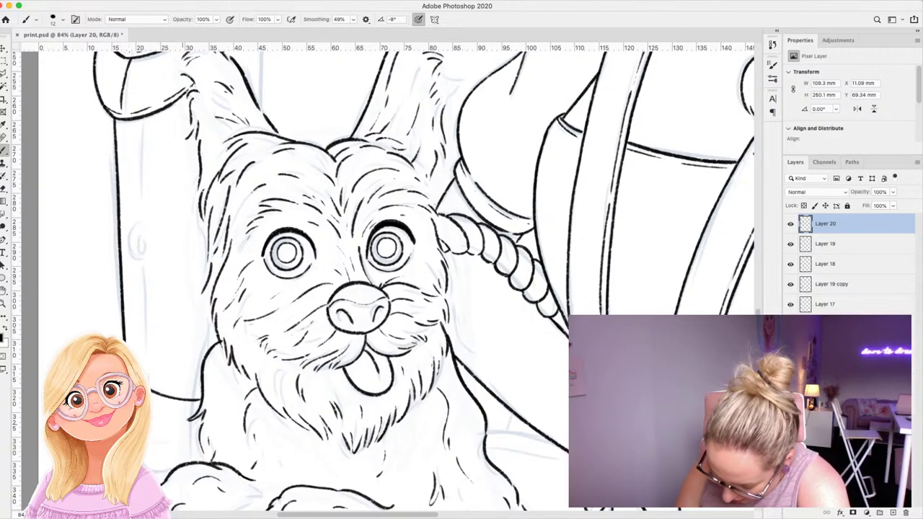
{"action": "left_click_drag", "start_coordinate": [149, 439], "coordinate": [195, 440]}
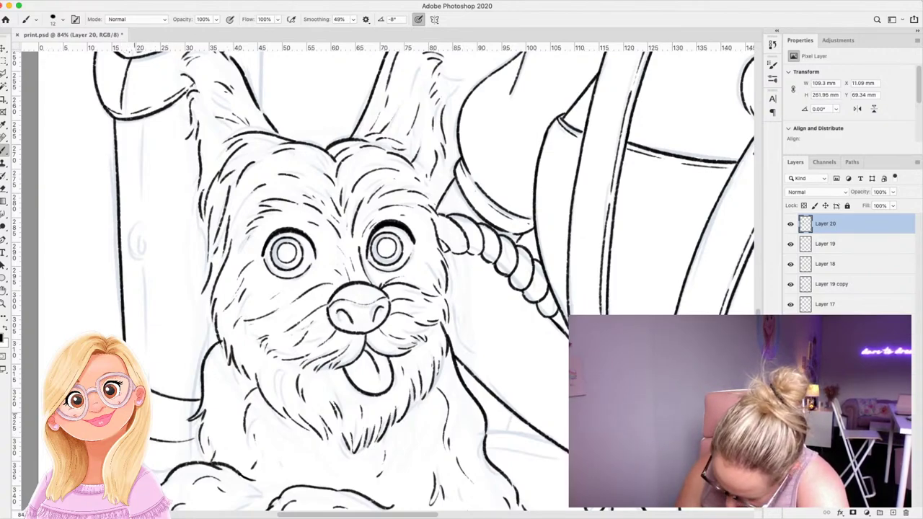
Ink the Tin Man's arm beside the dog: the short line by the paw, the centre seam with its rivet, and the edge below the shoulder plates.
{"action": "left_click_drag", "start_coordinate": [153, 466], "coordinate": [170, 472]}
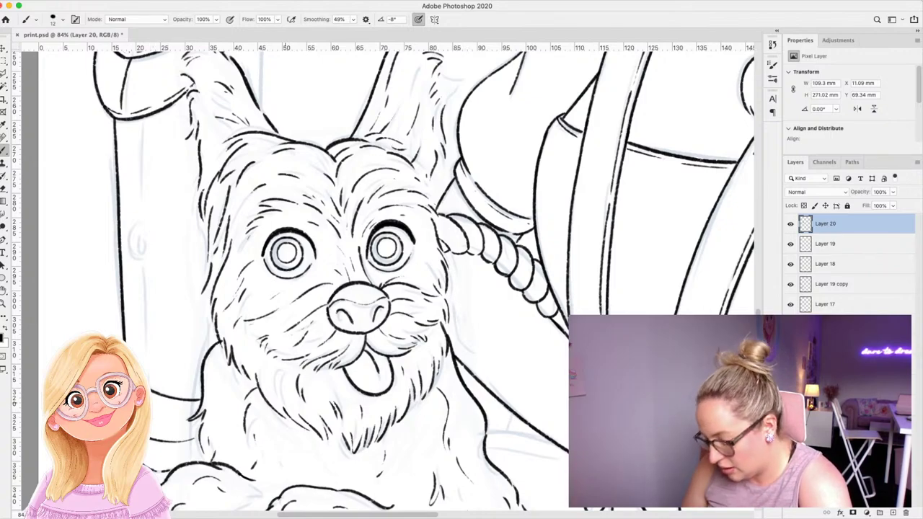
{"action": "left_click_drag", "start_coordinate": [136, 118], "coordinate": [143, 370]}
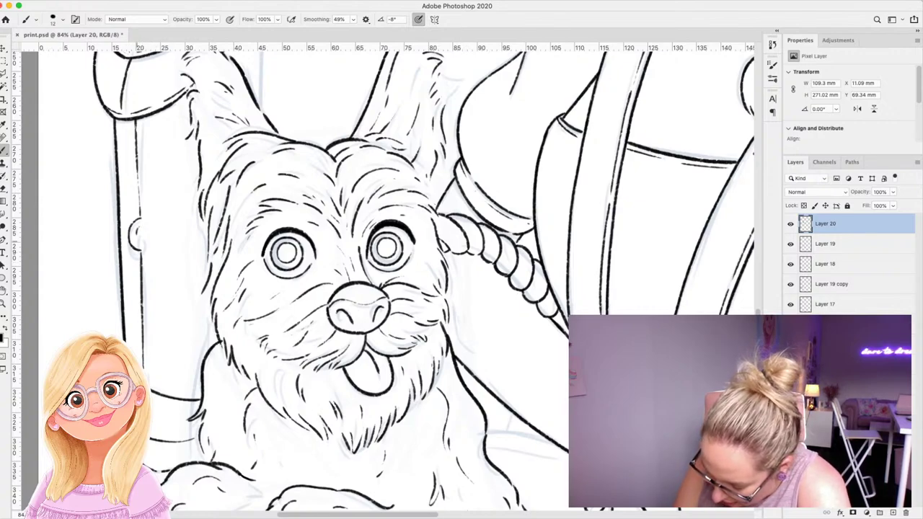
{"action": "left_click_drag", "start_coordinate": [142, 228], "coordinate": [144, 242]}
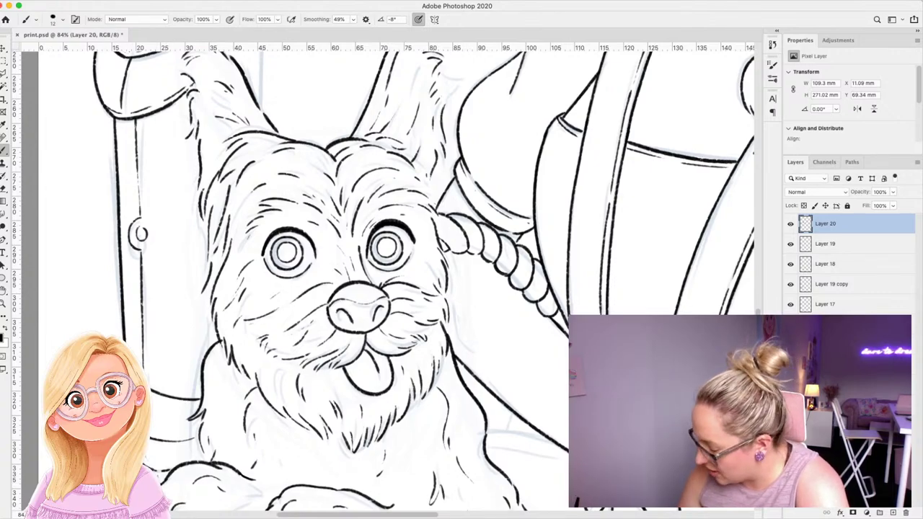
{"action": "scroll", "coordinate": [387, 281], "scroll_direction": "up", "scroll_amount": 5}
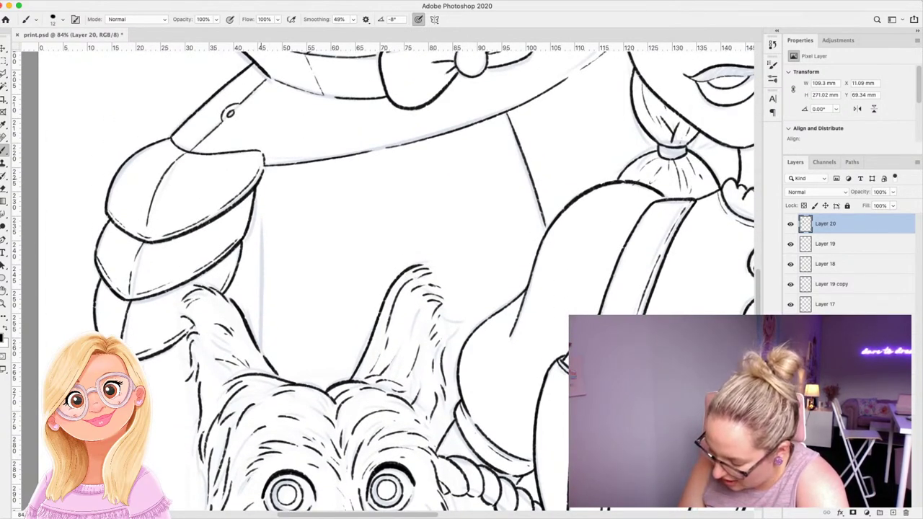
{"action": "left_click_drag", "start_coordinate": [262, 179], "coordinate": [252, 333]}
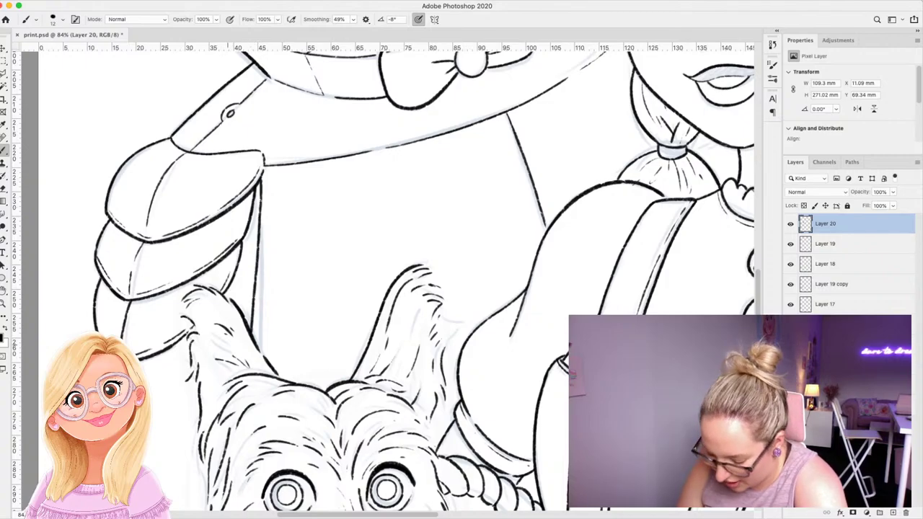
Ink a short horizontal line joining the Tin Man's collar to the girl's hair at eye level.
{"action": "key", "text": "z"}
{"action": "mouse_move", "coordinate": [461, 382]}
{"action": "left_mouse_down"}
{"action": "mouse_move", "coordinate": [367, 388]}
{"action": "mouse_move", "coordinate": [390, 370]}
{"action": "left_mouse_up"}
{"action": "left_click_drag", "start_coordinate": [379, 177], "coordinate": [438, 176]}
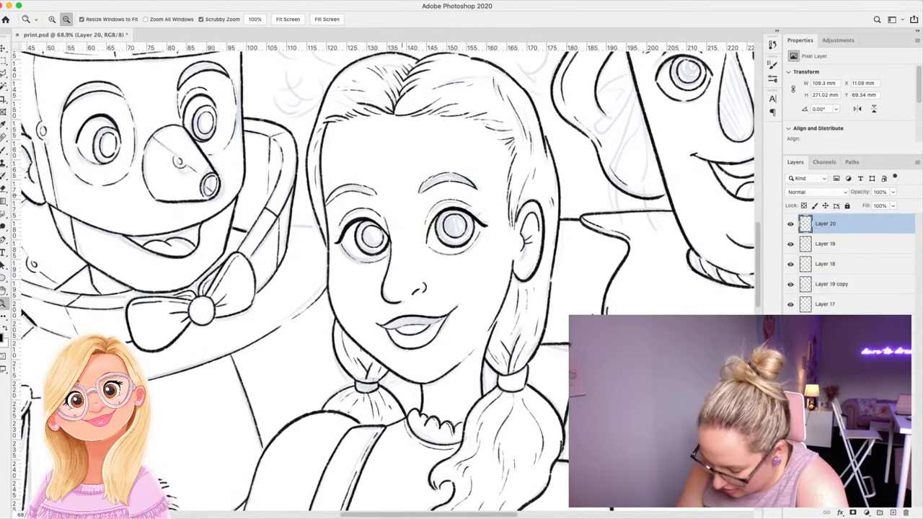
{"action": "key", "text": "b"}
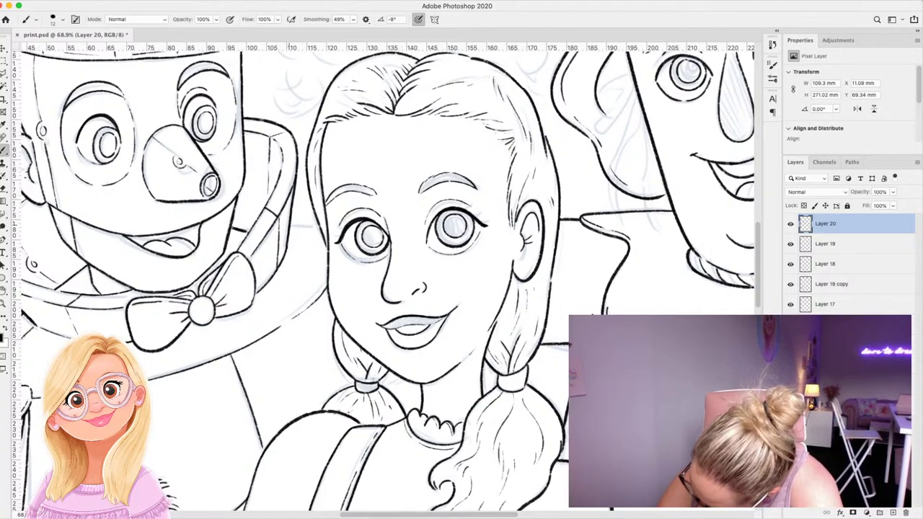
{"action": "left_click_drag", "start_coordinate": [291, 225], "coordinate": [319, 227]}
{"action": "key", "text": "z"}
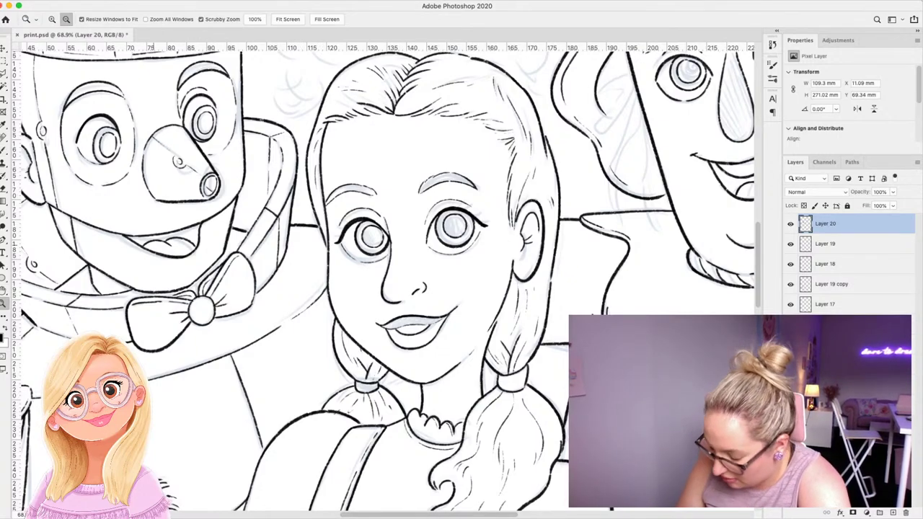
{"action": "left_click_drag", "start_coordinate": [416, 216], "coordinate": [365, 225]}
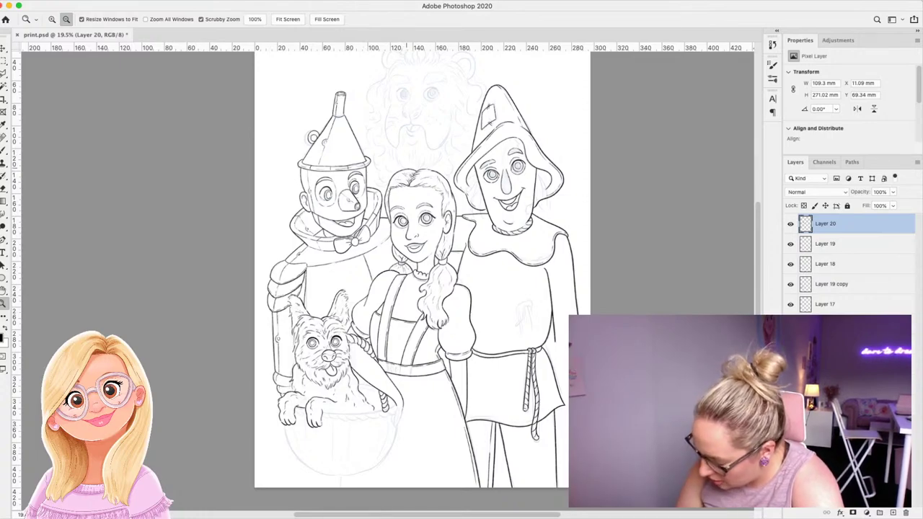
{"action": "key", "text": "super+0"}
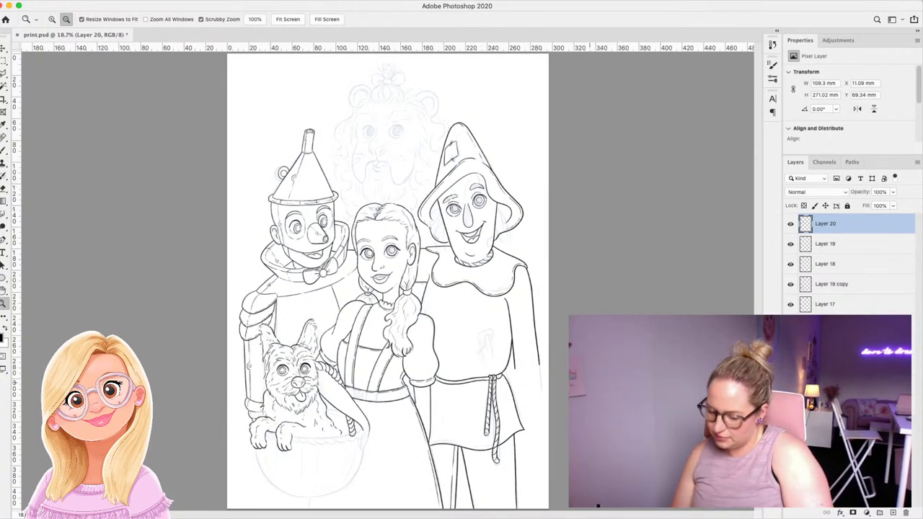
Check Layer 20 by toggling its visibility and duplicate the layer.
{"action": "mouse_move", "coordinate": [310, 175]}
{"action": "left_mouse_down"}
{"action": "mouse_move", "coordinate": [367, 175]}
{"action": "mouse_move", "coordinate": [349, 174]}
{"action": "left_mouse_up"}
{"action": "left_click", "coordinate": [790, 223]}
{"action": "key", "text": "super+comma"}
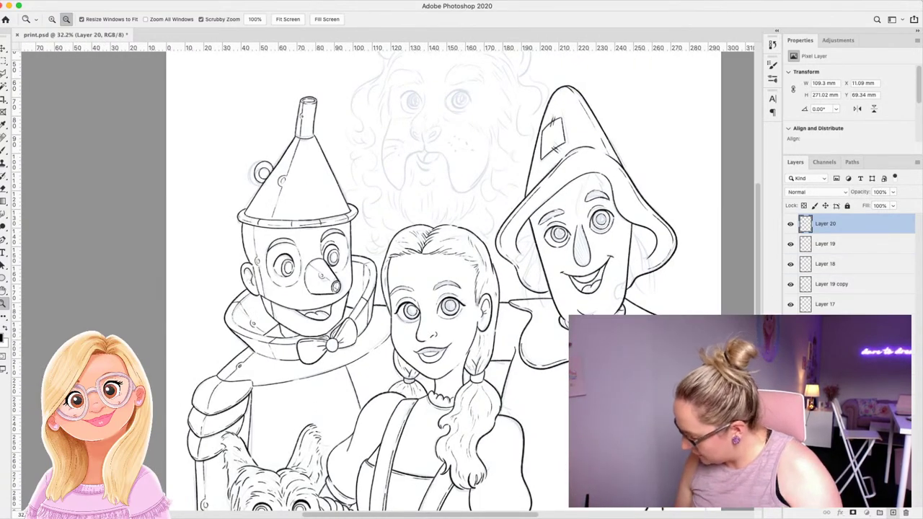
{"action": "key", "text": "super+j"}
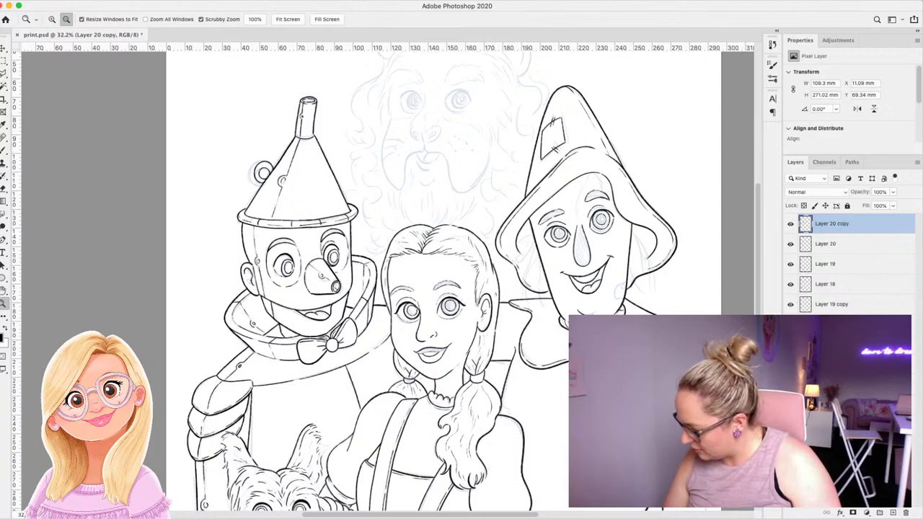
Try the duplicated layer at 61% opacity, toggling its visibility to compare the line weight.
{"action": "key", "text": "6"}
{"action": "key", "text": "1"}
{"action": "key", "text": "super+comma"}
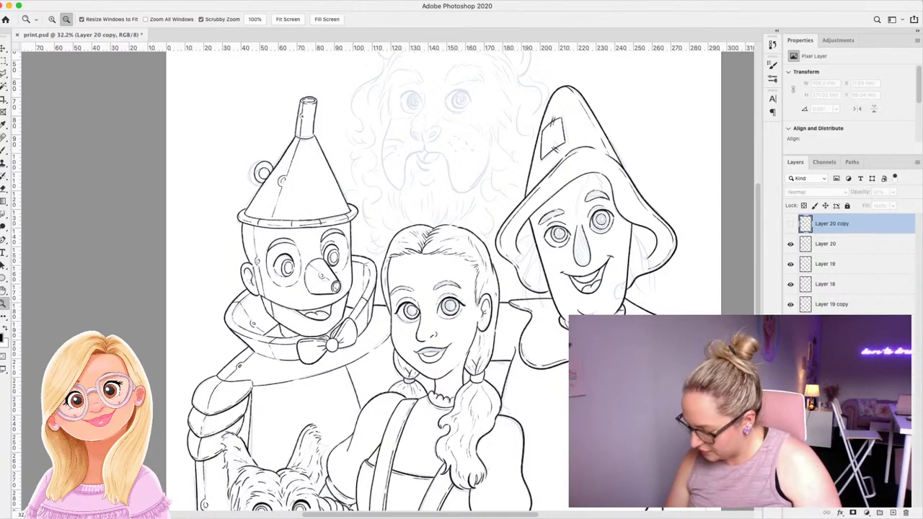
{"action": "key", "text": "super+comma"}
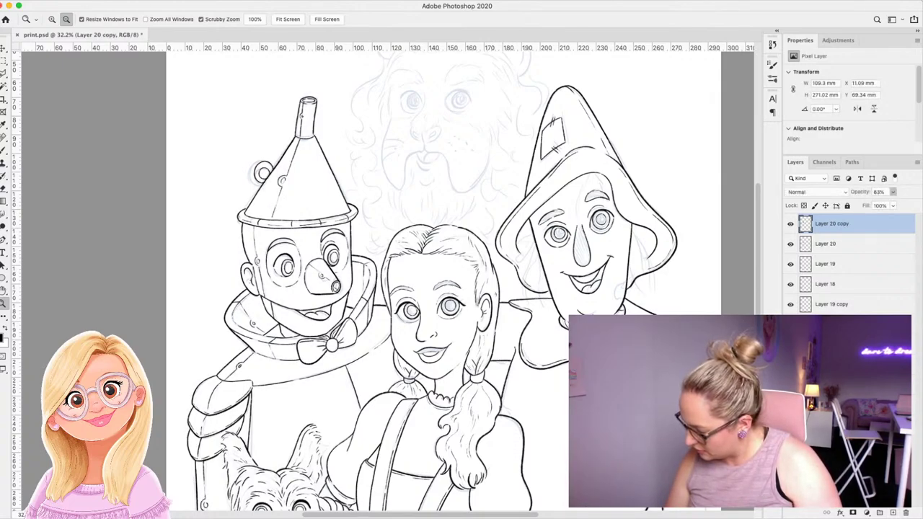
{"action": "key", "text": "0"}
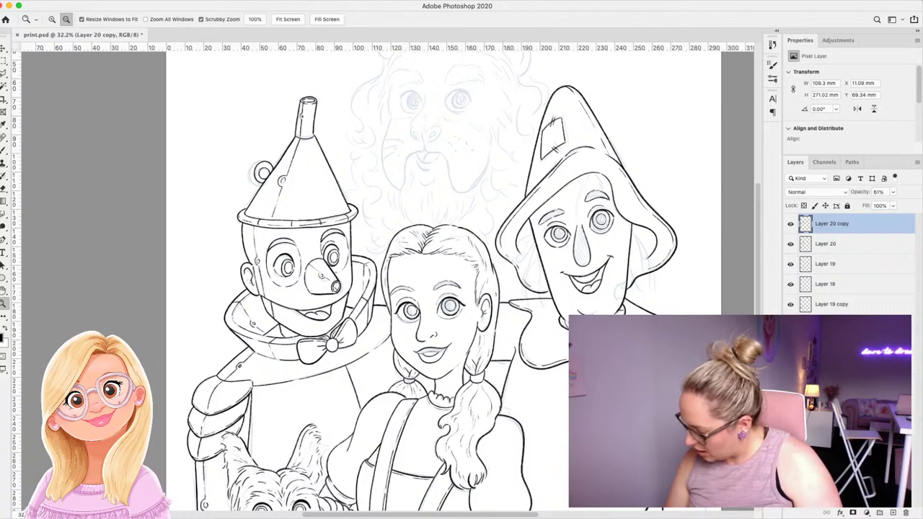
{"action": "key", "text": "6"}
{"action": "key", "text": "1"}
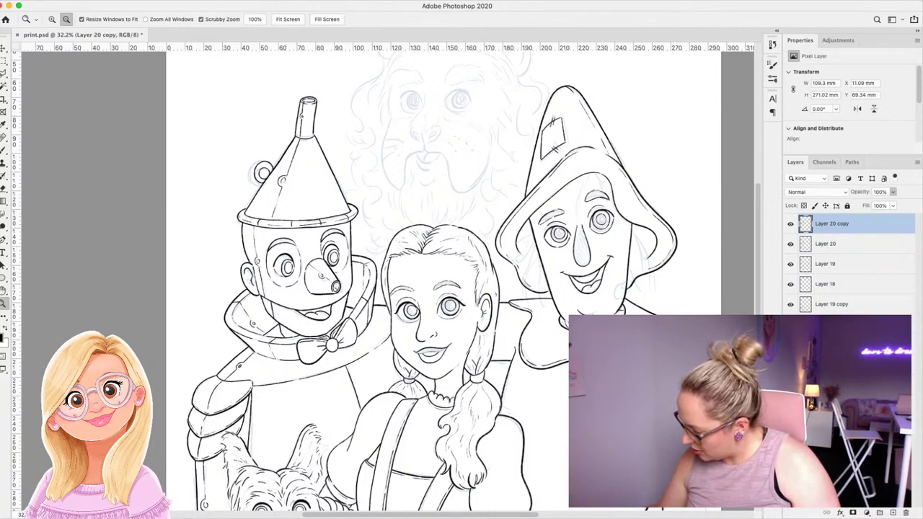
Merge Layer 20 and Layer 20 copy into a single layer.
{"action": "left_click", "coordinate": [826, 244]}
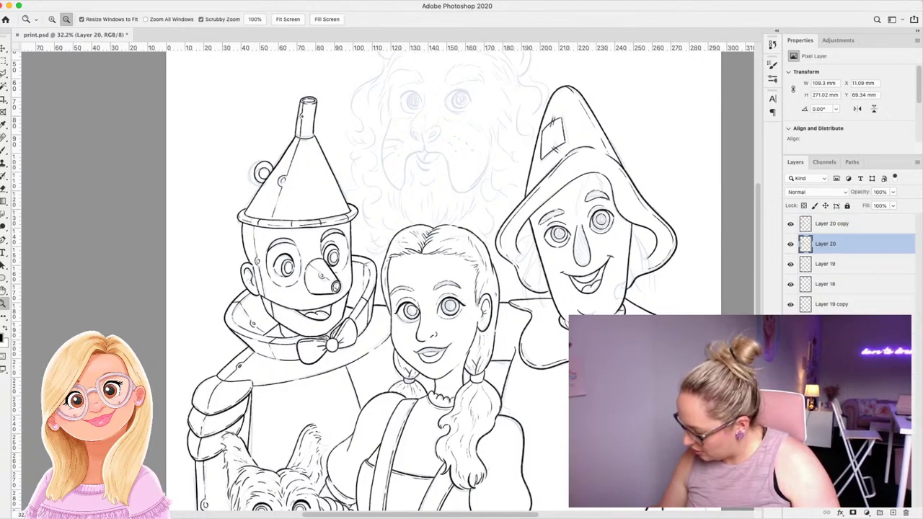
{"action": "left_click", "coordinate": [790, 223]}
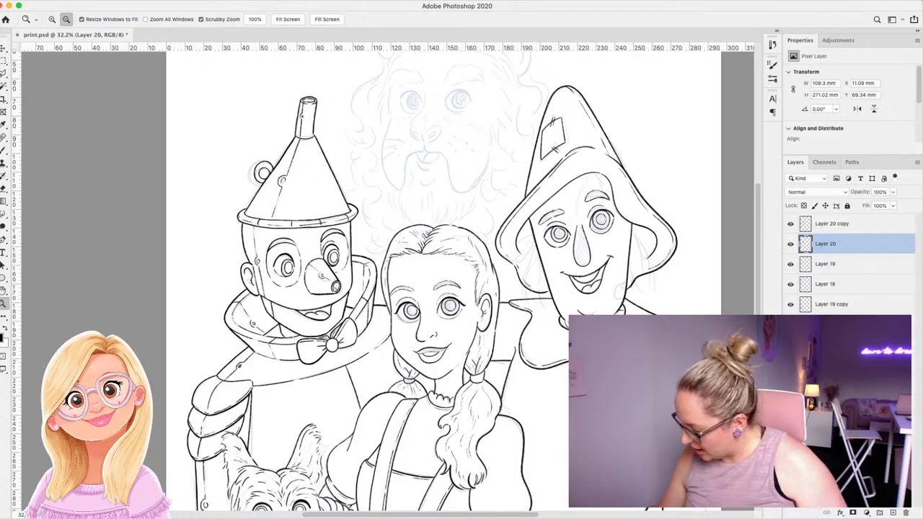
{"action": "left_click", "coordinate": [832, 224]}
{"action": "left_click", "coordinate": [826, 244], "text": "shift"}
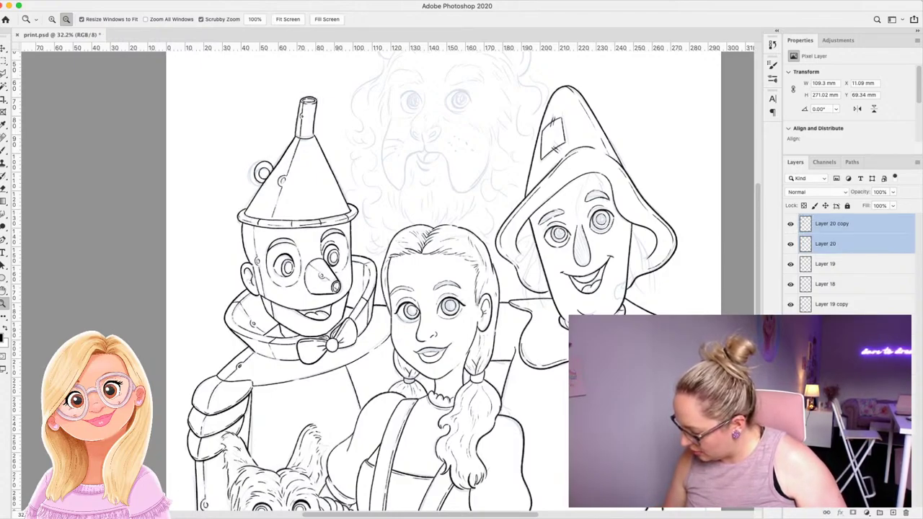
{"action": "key", "text": "super+e"}
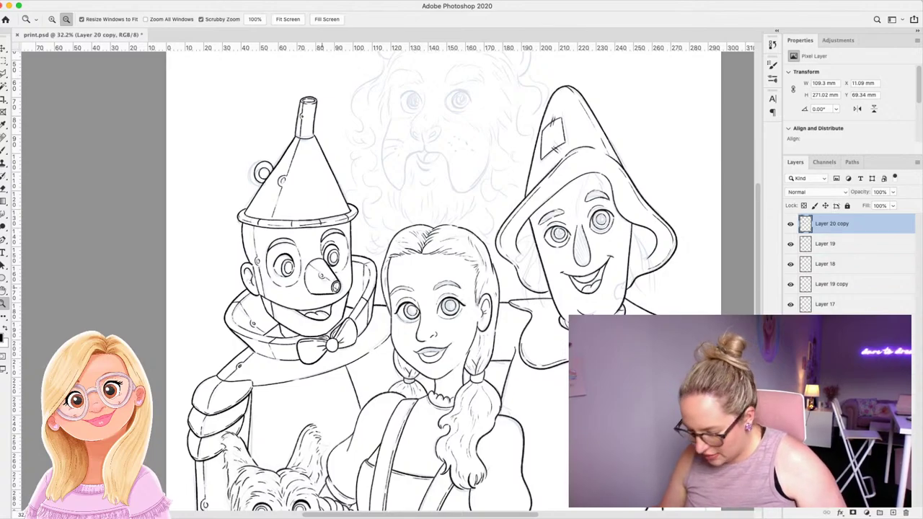
Add a new empty layer above the merged Tin Man line art.
{"action": "key", "text": "ctrl+0"}
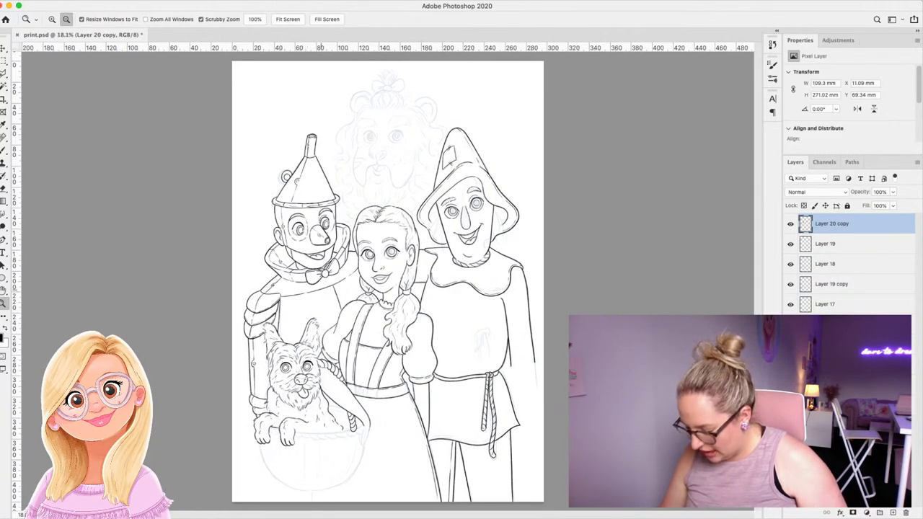
{"action": "left_click_drag", "start_coordinate": [321, 289], "coordinate": [338, 287]}
{"action": "scroll", "coordinate": [360, 243], "scroll_direction": "up", "scroll_amount": 3}
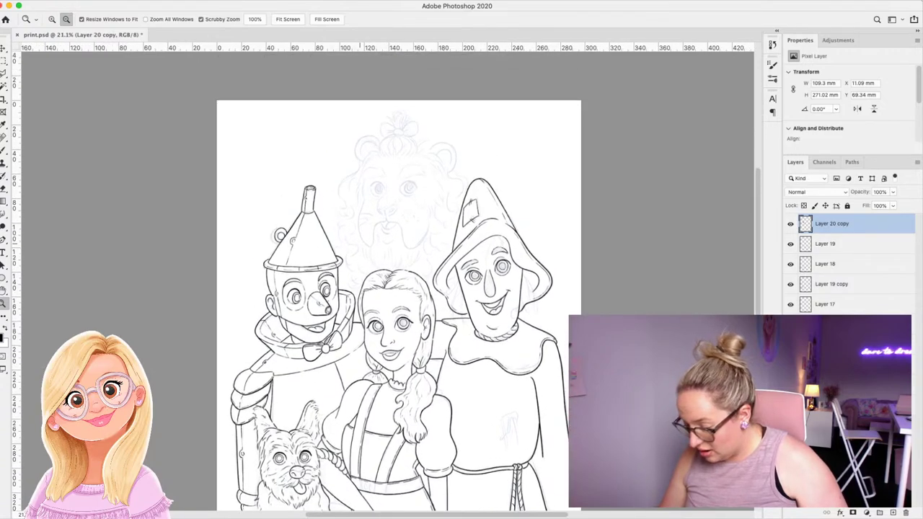
{"action": "left_click_drag", "start_coordinate": [484, 172], "coordinate": [515, 170]}
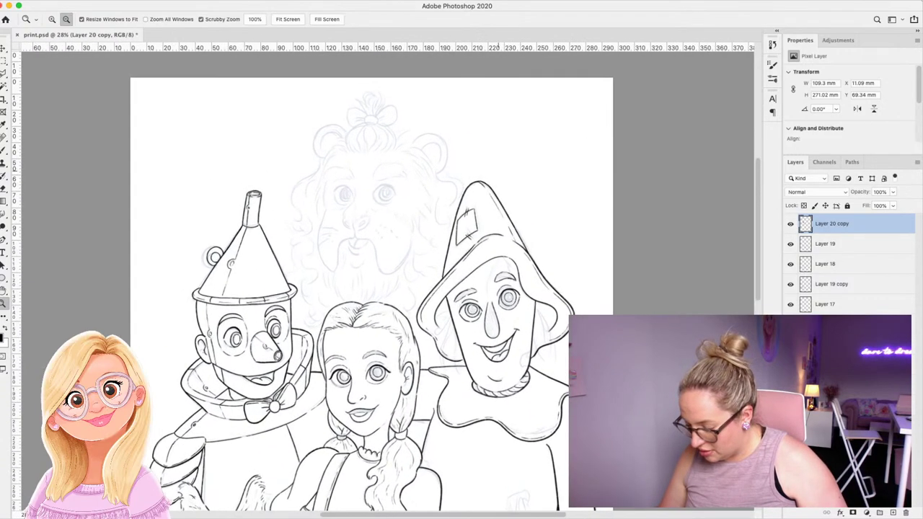
{"action": "left_click_drag", "start_coordinate": [441, 159], "coordinate": [454, 160]}
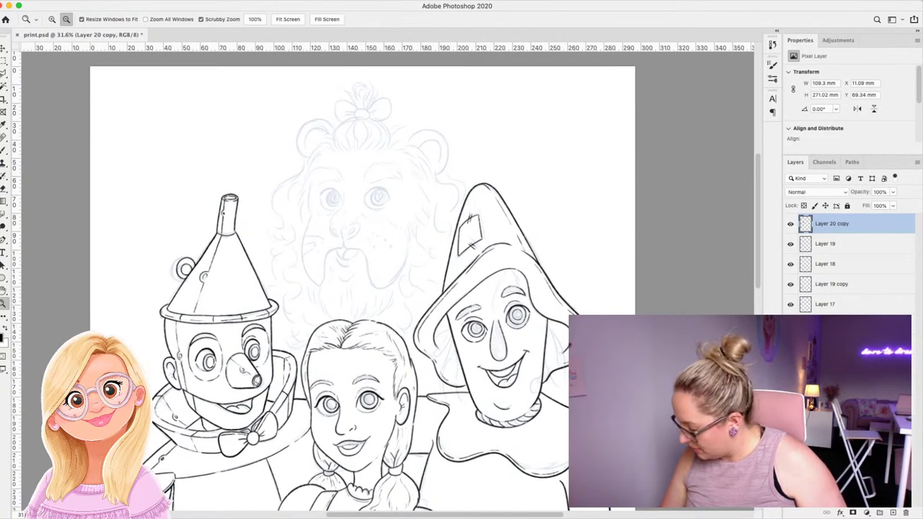
{"action": "key", "text": "super+shift+alt+n"}
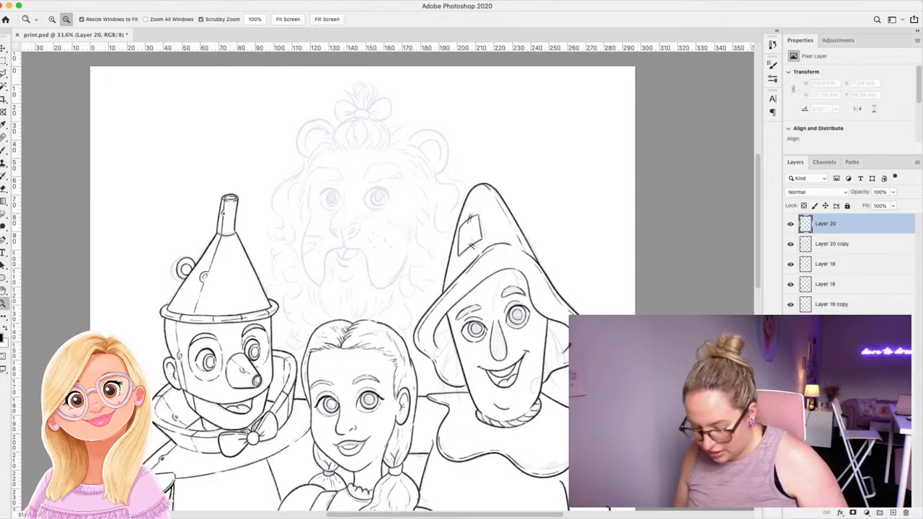
Examine the lion sketch up close and its placement within the whole composition.
{"action": "left_click_drag", "start_coordinate": [412, 169], "coordinate": [436, 169]}
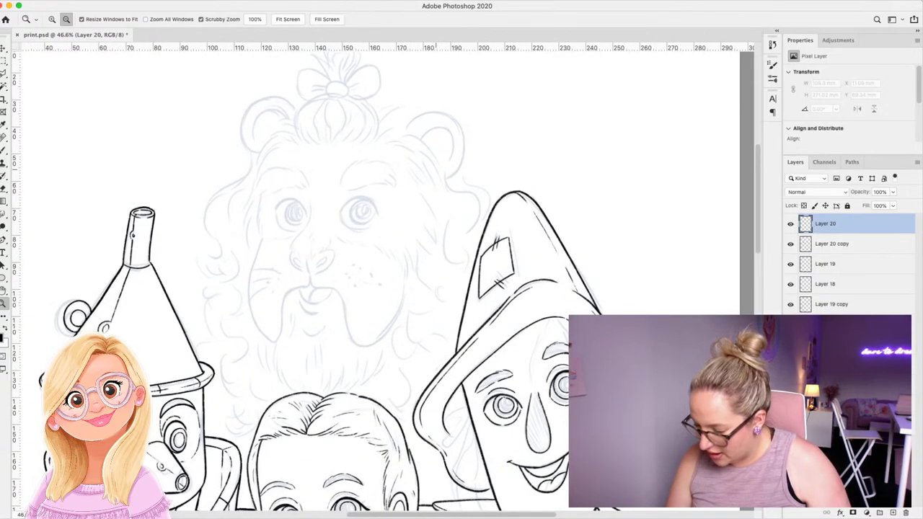
{"action": "scroll", "coordinate": [497, 173], "scroll_direction": "up", "scroll_amount": 2}
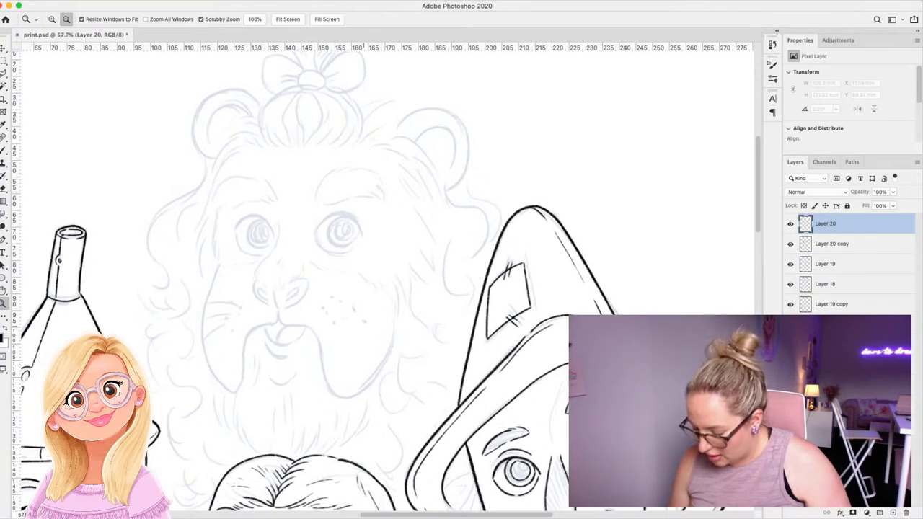
{"action": "scroll", "coordinate": [497, 173], "scroll_direction": "down", "scroll_amount": 1}
{"action": "key", "text": "b"}
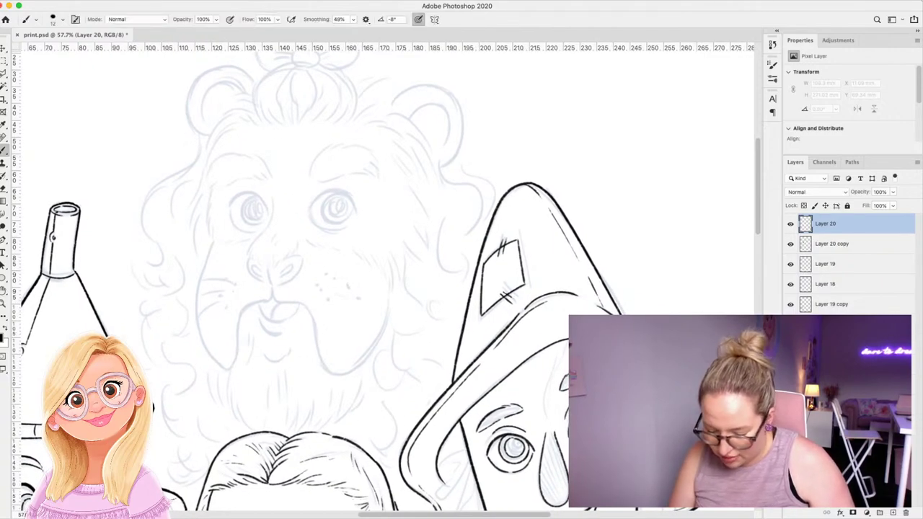
{"action": "key", "text": "z"}
{"action": "scroll", "coordinate": [286, 255], "scroll_direction": "up", "scroll_amount": 2}
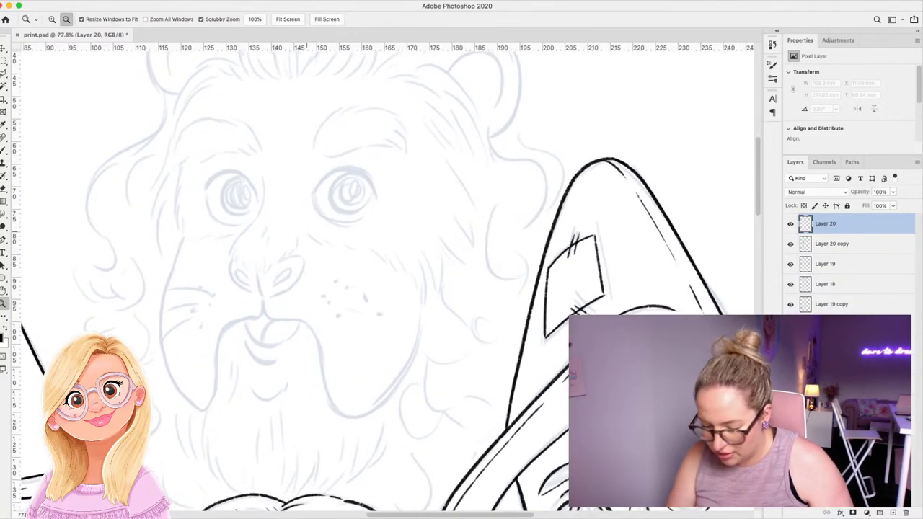
{"action": "key", "text": "b"}
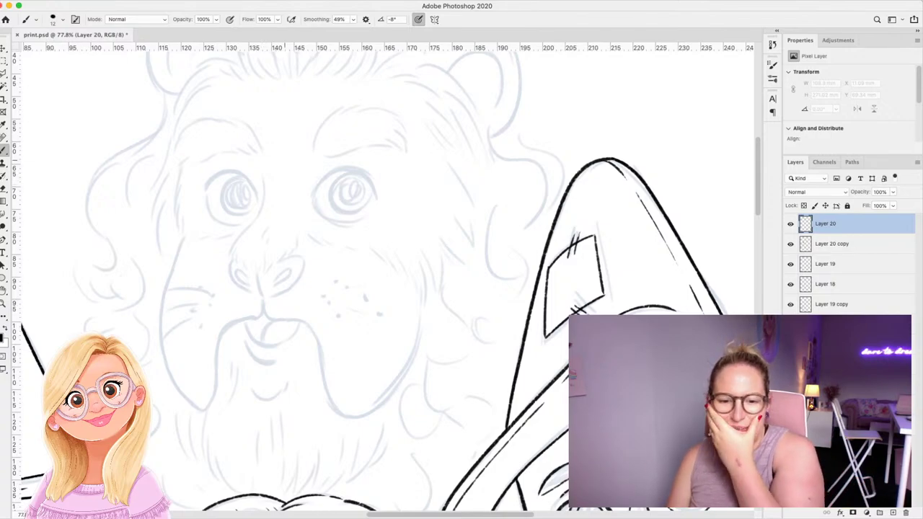
{"action": "key", "text": "z"}
{"action": "left_click_drag", "start_coordinate": [285, 162], "coordinate": [165, 169]}
{"action": "left_click_drag", "start_coordinate": [439, 233], "coordinate": [471, 228]}
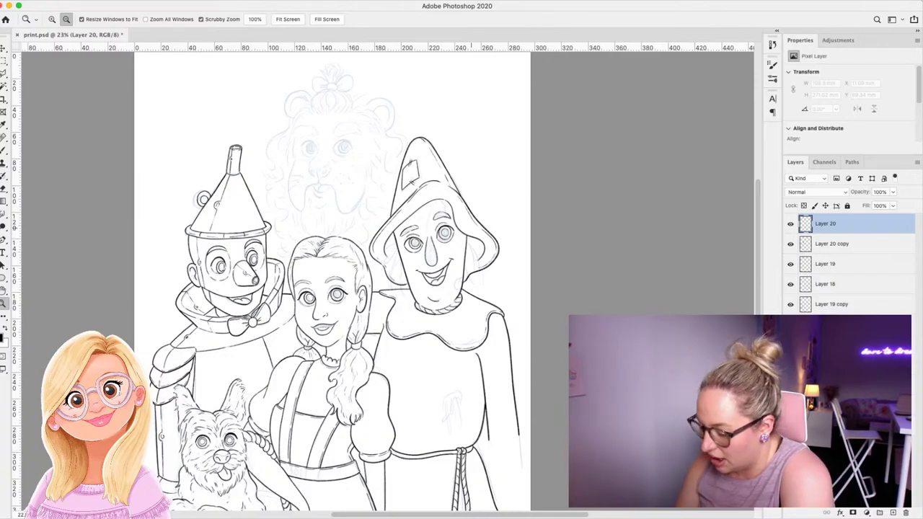
{"action": "mouse_move", "coordinate": [396, 91]}
{"action": "left_mouse_down"}
{"action": "mouse_move", "coordinate": [422, 92]}
{"action": "mouse_move", "coordinate": [382, 92]}
{"action": "left_mouse_up"}
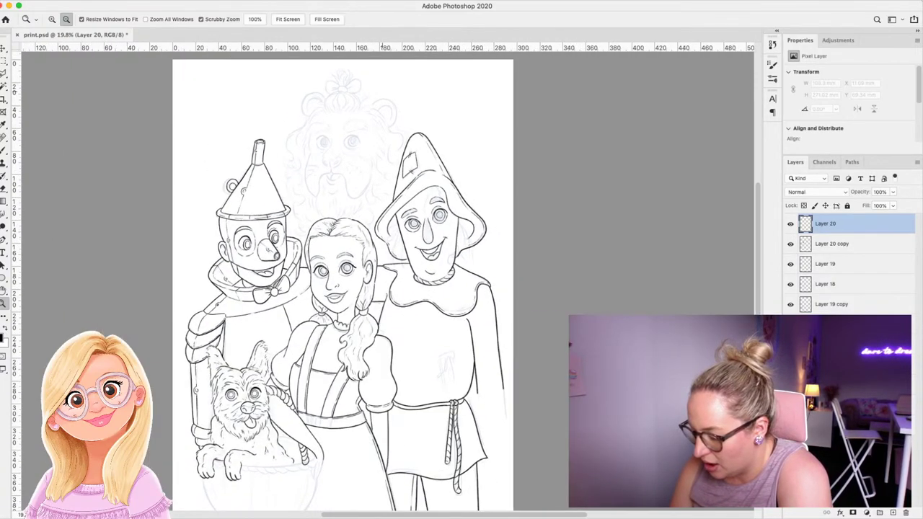
Ink the lion's eyebrow nearest the scarecrow, about 21 by 12 mm, with a tufted outer end and fine hair strokes inside.
{"action": "scroll", "coordinate": [374, 67], "scroll_direction": "up", "scroll_amount": 5}
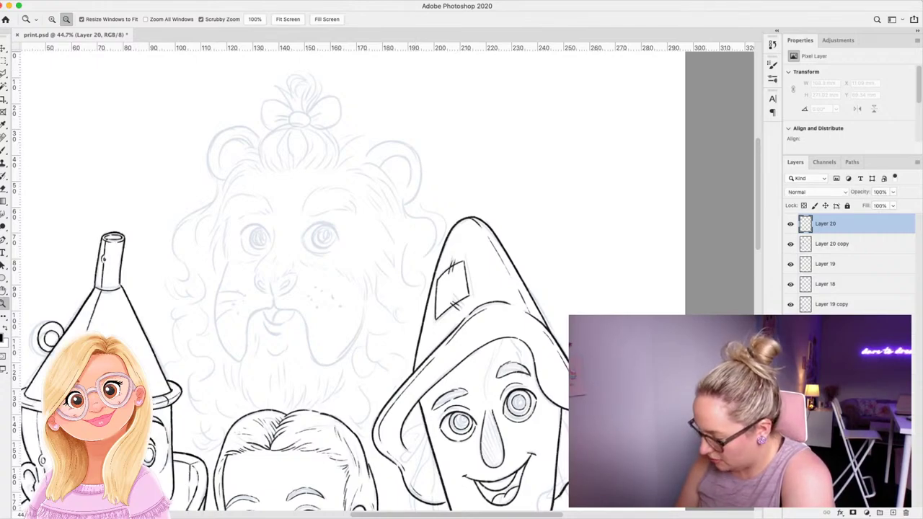
{"action": "mouse_move", "coordinate": [302, 218]}
{"action": "left_mouse_down"}
{"action": "mouse_move", "coordinate": [329, 218]}
{"action": "mouse_move", "coordinate": [303, 193]}
{"action": "mouse_move", "coordinate": [343, 157]}
{"action": "mouse_move", "coordinate": [388, 158]}
{"action": "mouse_move", "coordinate": [410, 195]}
{"action": "left_mouse_up"}
{"action": "left_click", "coordinate": [3, 150]}
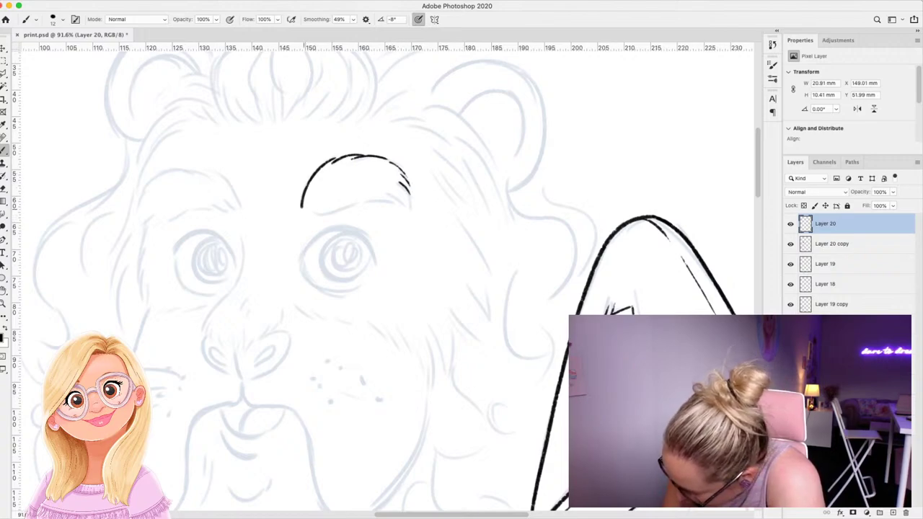
{"action": "left_click_drag", "start_coordinate": [301, 211], "coordinate": [408, 204]}
{"action": "mouse_move", "coordinate": [311, 203]}
{"action": "left_mouse_down"}
{"action": "mouse_move", "coordinate": [325, 180]}
{"action": "mouse_move", "coordinate": [375, 162]}
{"action": "left_mouse_up"}
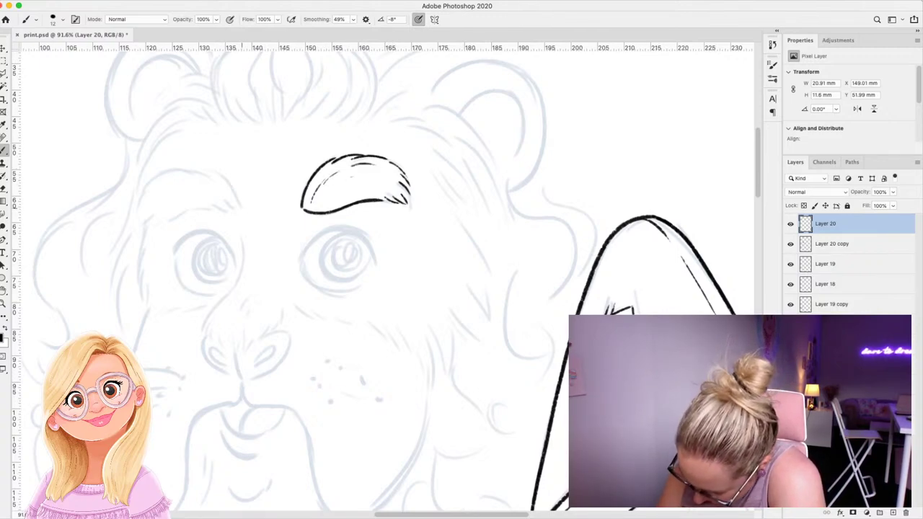
Ink the lion's second eyebrow on the Tin Man side, about 19 by 10 mm, with tufted edges and fine hair strokes inside.
{"action": "mouse_move", "coordinate": [241, 208]}
{"action": "left_mouse_down"}
{"action": "mouse_move", "coordinate": [223, 177]}
{"action": "mouse_move", "coordinate": [176, 170]}
{"action": "mouse_move", "coordinate": [147, 181]}
{"action": "mouse_move", "coordinate": [137, 222]}
{"action": "mouse_move", "coordinate": [233, 207]}
{"action": "left_mouse_up"}
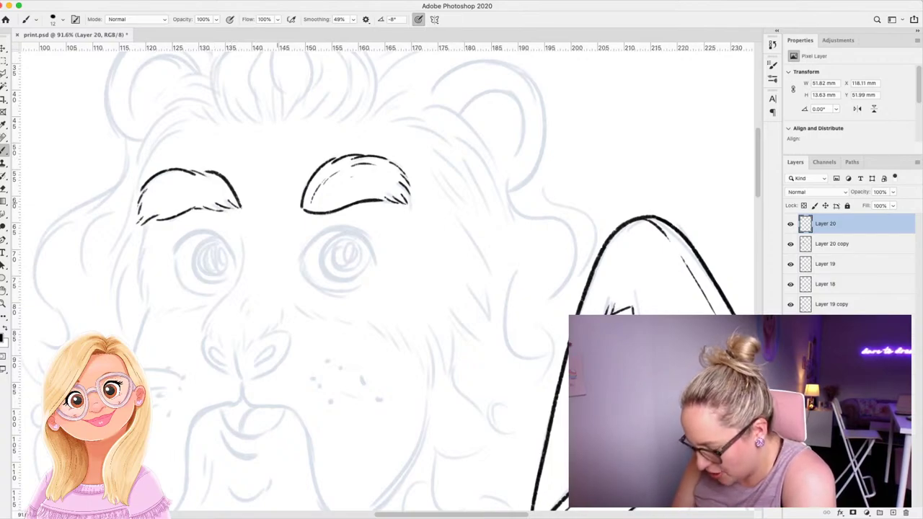
{"action": "mouse_move", "coordinate": [224, 192]}
{"action": "left_mouse_down"}
{"action": "mouse_move", "coordinate": [181, 178]}
{"action": "mouse_move", "coordinate": [157, 188]}
{"action": "left_mouse_up"}
{"action": "left_click_drag", "start_coordinate": [160, 191], "coordinate": [149, 199]}
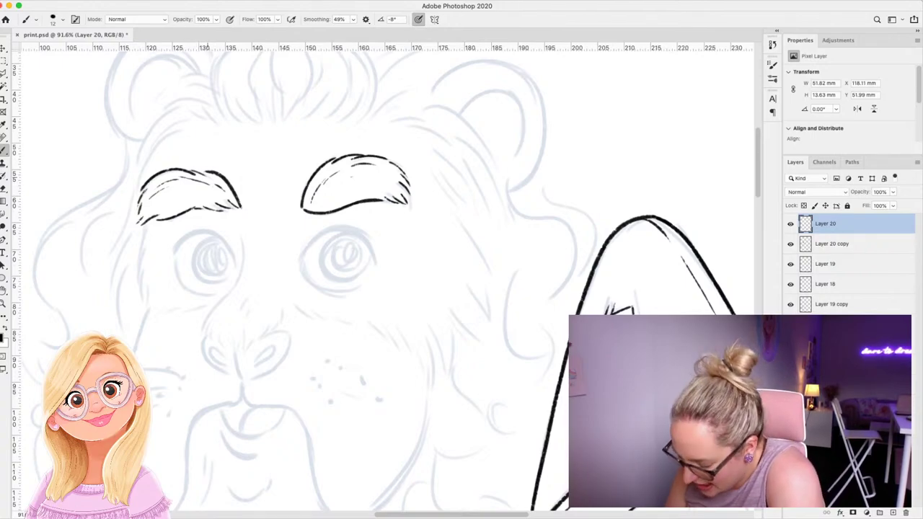
Ink the lion's nose bridge and nose with short fur strokes above it, rounded sides, centre line and both nostrils.
{"action": "mouse_move", "coordinate": [240, 230]}
{"action": "left_mouse_down"}
{"action": "mouse_move", "coordinate": [240, 271]}
{"action": "mouse_move", "coordinate": [204, 334]}
{"action": "mouse_move", "coordinate": [242, 348]}
{"action": "mouse_move", "coordinate": [273, 325]}
{"action": "mouse_move", "coordinate": [237, 315]}
{"action": "left_mouse_up"}
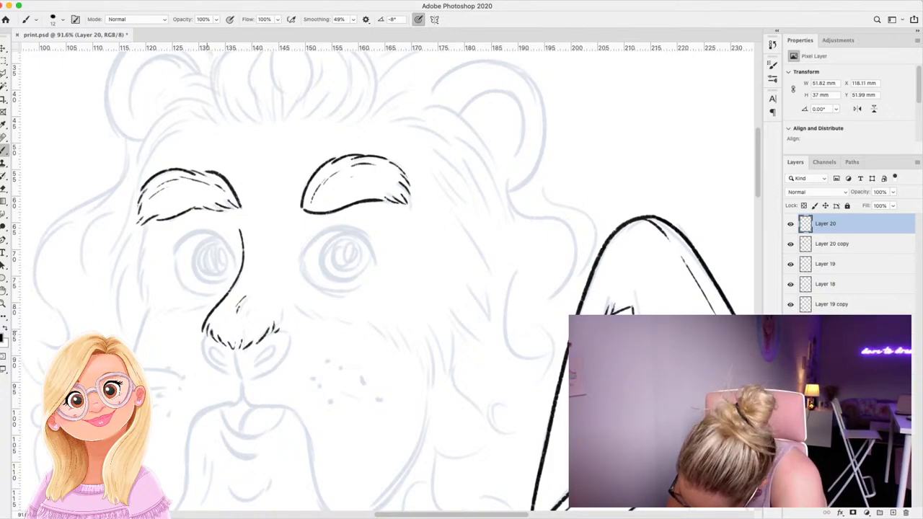
{"action": "mouse_move", "coordinate": [205, 331]}
{"action": "left_mouse_down"}
{"action": "mouse_move", "coordinate": [238, 377]}
{"action": "mouse_move", "coordinate": [231, 359]}
{"action": "mouse_move", "coordinate": [239, 377]}
{"action": "mouse_move", "coordinate": [268, 370]}
{"action": "mouse_move", "coordinate": [284, 330]}
{"action": "left_mouse_up"}
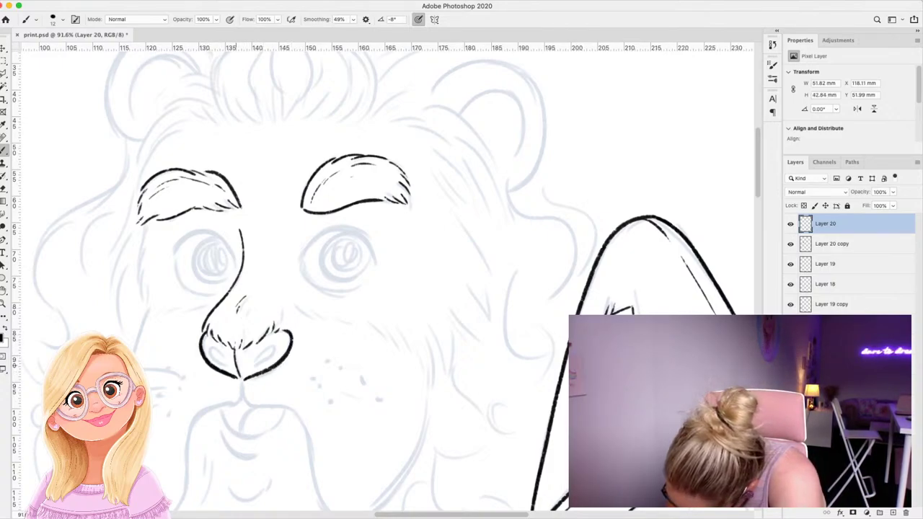
{"action": "mouse_move", "coordinate": [231, 366]}
{"action": "left_mouse_down"}
{"action": "mouse_move", "coordinate": [210, 349]}
{"action": "mouse_move", "coordinate": [256, 362]}
{"action": "mouse_move", "coordinate": [271, 351]}
{"action": "left_mouse_up"}
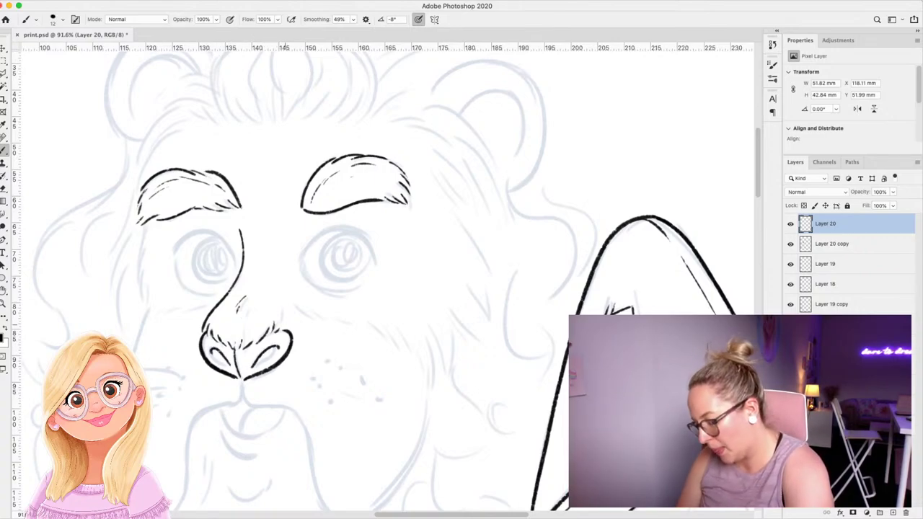
{"action": "left_click_drag", "start_coordinate": [292, 310], "coordinate": [291, 329]}
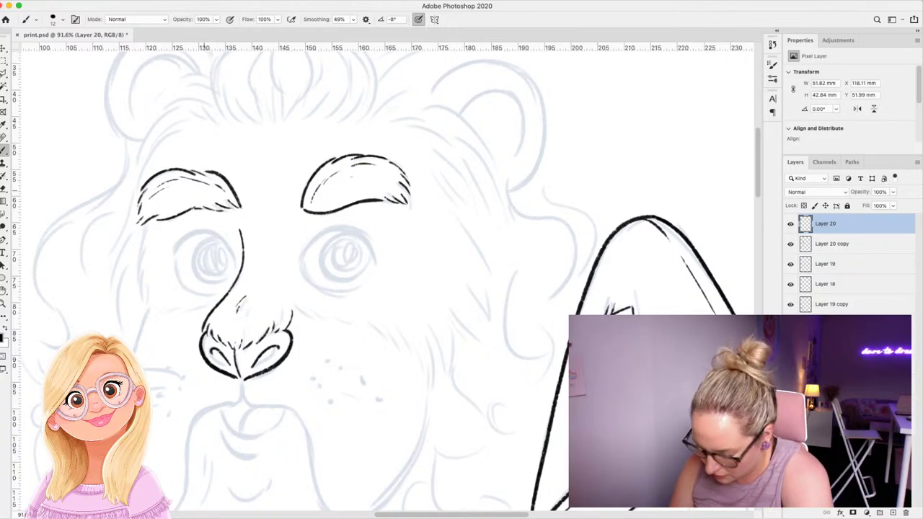
Ink the lion's face contour beside the Tin Man-side eye and the fur lines under both eyes, ending in pointed cheek tufts near the scarecrow.
{"action": "mouse_move", "coordinate": [191, 128]}
{"action": "left_mouse_down"}
{"action": "mouse_move", "coordinate": [172, 134]}
{"action": "mouse_move", "coordinate": [141, 177]}
{"action": "mouse_move", "coordinate": [121, 241]}
{"action": "mouse_move", "coordinate": [145, 310]}
{"action": "mouse_move", "coordinate": [208, 304]}
{"action": "left_mouse_up"}
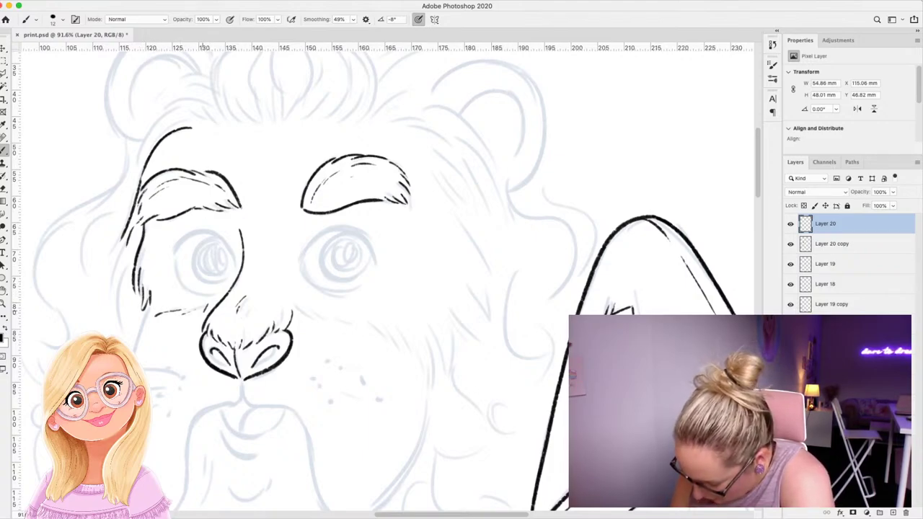
{"action": "mouse_move", "coordinate": [297, 305]}
{"action": "left_mouse_down"}
{"action": "mouse_move", "coordinate": [402, 335]}
{"action": "mouse_move", "coordinate": [430, 392]}
{"action": "left_mouse_up"}
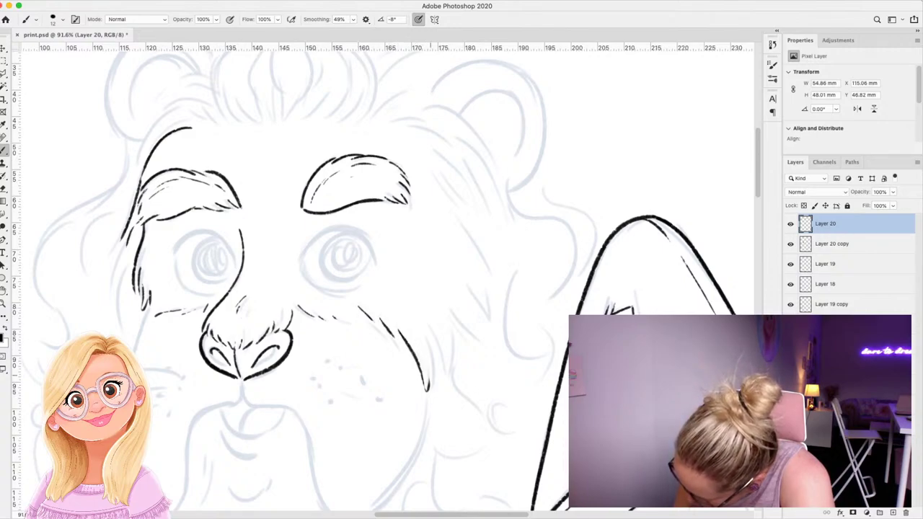
{"action": "left_click_drag", "start_coordinate": [426, 347], "coordinate": [432, 389]}
{"action": "mouse_move", "coordinate": [429, 329]}
{"action": "left_mouse_down"}
{"action": "mouse_move", "coordinate": [440, 385]}
{"action": "mouse_move", "coordinate": [453, 316]}
{"action": "left_mouse_up"}
{"action": "mouse_move", "coordinate": [451, 355]}
{"action": "left_mouse_down"}
{"action": "mouse_move", "coordinate": [455, 313]}
{"action": "mouse_move", "coordinate": [484, 340]}
{"action": "left_mouse_up"}
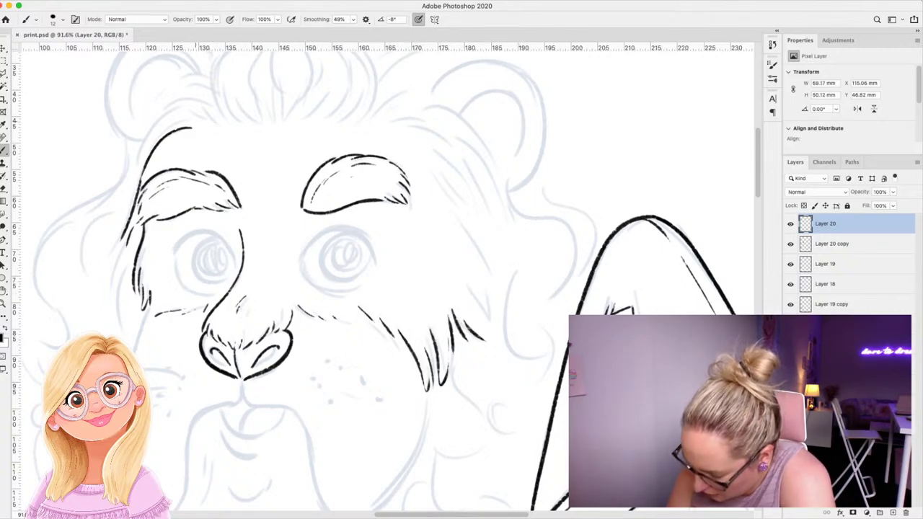
Ink the lion's forehead hairline with short upswept strokes, including the strands and lower side curves at the base of the topknot.
{"action": "mouse_move", "coordinate": [195, 123]}
{"action": "left_mouse_down"}
{"action": "mouse_move", "coordinate": [168, 125]}
{"action": "mouse_move", "coordinate": [206, 113]}
{"action": "mouse_move", "coordinate": [223, 124]}
{"action": "mouse_move", "coordinate": [225, 101]}
{"action": "mouse_move", "coordinate": [244, 112]}
{"action": "mouse_move", "coordinate": [248, 96]}
{"action": "mouse_move", "coordinate": [261, 113]}
{"action": "left_mouse_up"}
{"action": "left_click_drag", "start_coordinate": [252, 113], "coordinate": [248, 75]}
{"action": "left_click_drag", "start_coordinate": [263, 122], "coordinate": [266, 103]}
{"action": "left_click_drag", "start_coordinate": [264, 112], "coordinate": [267, 89]}
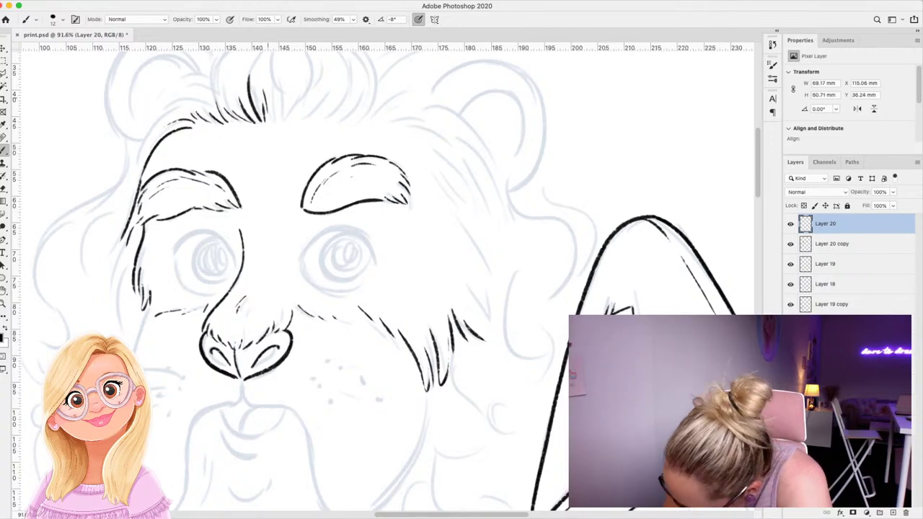
{"action": "mouse_move", "coordinate": [270, 123]}
{"action": "left_mouse_down"}
{"action": "mouse_move", "coordinate": [278, 98]}
{"action": "mouse_move", "coordinate": [273, 108]}
{"action": "mouse_move", "coordinate": [288, 108]}
{"action": "mouse_move", "coordinate": [306, 79]}
{"action": "left_mouse_up"}
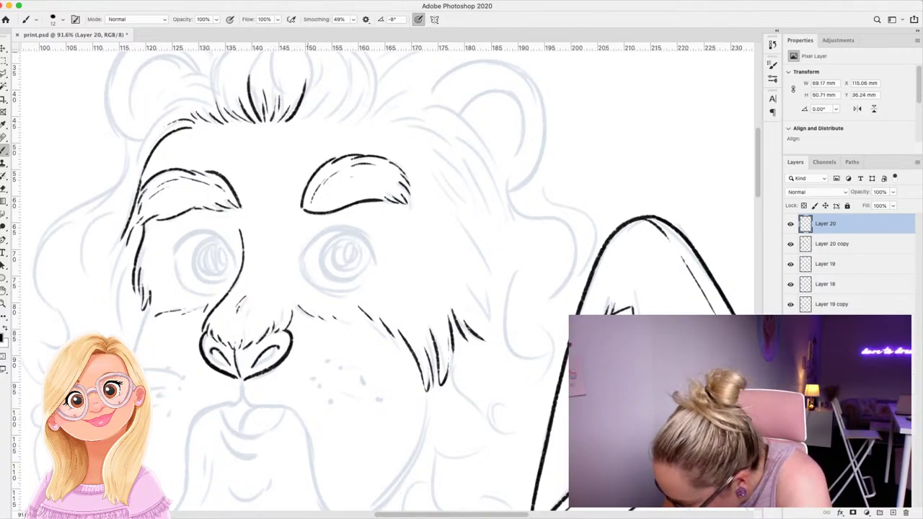
{"action": "left_click_drag", "start_coordinate": [296, 121], "coordinate": [304, 109]}
{"action": "left_click_drag", "start_coordinate": [310, 108], "coordinate": [315, 80]}
{"action": "left_click_drag", "start_coordinate": [302, 124], "coordinate": [341, 75]}
{"action": "mouse_move", "coordinate": [327, 114]}
{"action": "left_mouse_down"}
{"action": "mouse_move", "coordinate": [339, 78]}
{"action": "mouse_move", "coordinate": [345, 114]}
{"action": "left_mouse_up"}
{"action": "mouse_move", "coordinate": [343, 115]}
{"action": "left_mouse_down"}
{"action": "mouse_move", "coordinate": [356, 82]}
{"action": "mouse_move", "coordinate": [368, 106]}
{"action": "mouse_move", "coordinate": [378, 69]}
{"action": "left_mouse_up"}
{"action": "left_click_drag", "start_coordinate": [365, 116], "coordinate": [376, 99]}
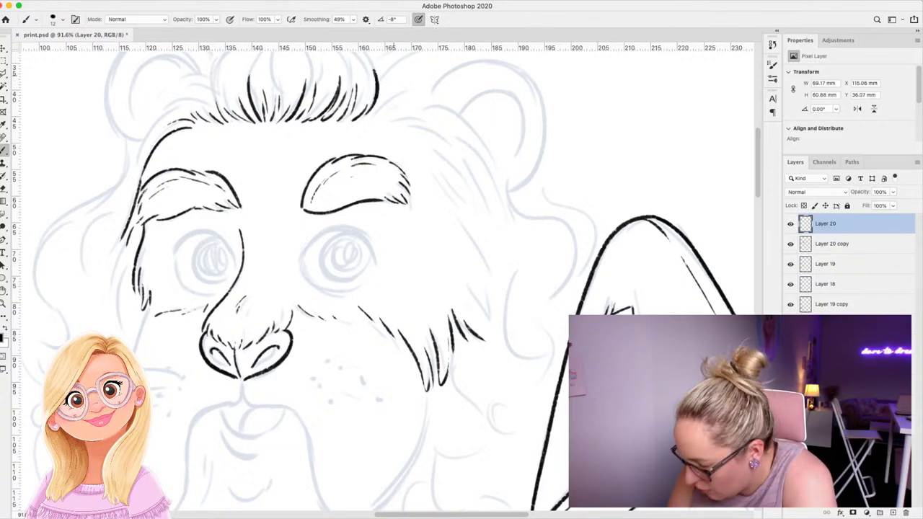
{"action": "left_click_drag", "start_coordinate": [222, 57], "coordinate": [220, 111]}
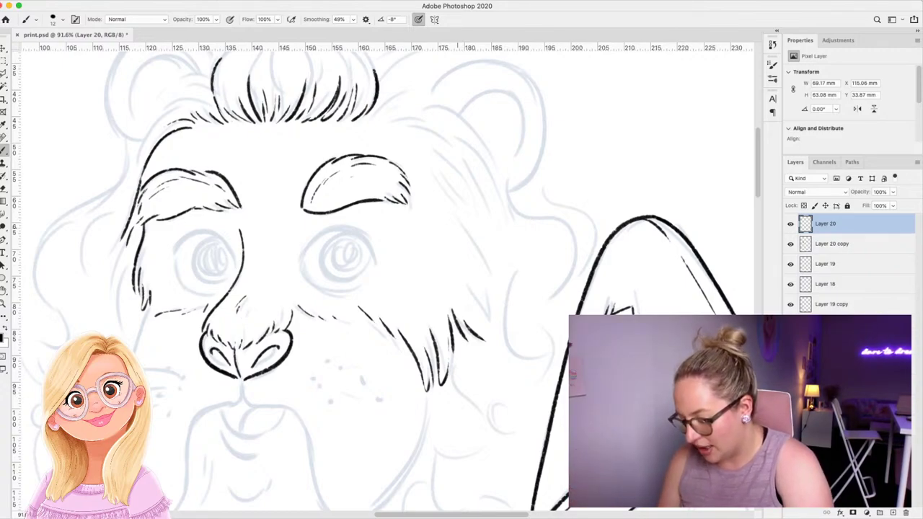
Ink layered fur strokes from the lion's topknot down the scarecrow side of the face to the cheek tufts.
{"action": "mouse_move", "coordinate": [366, 117]}
{"action": "left_mouse_down"}
{"action": "mouse_move", "coordinate": [413, 93]}
{"action": "mouse_move", "coordinate": [407, 114]}
{"action": "mouse_move", "coordinate": [463, 167]}
{"action": "mouse_move", "coordinate": [448, 160]}
{"action": "mouse_move", "coordinate": [470, 197]}
{"action": "left_mouse_up"}
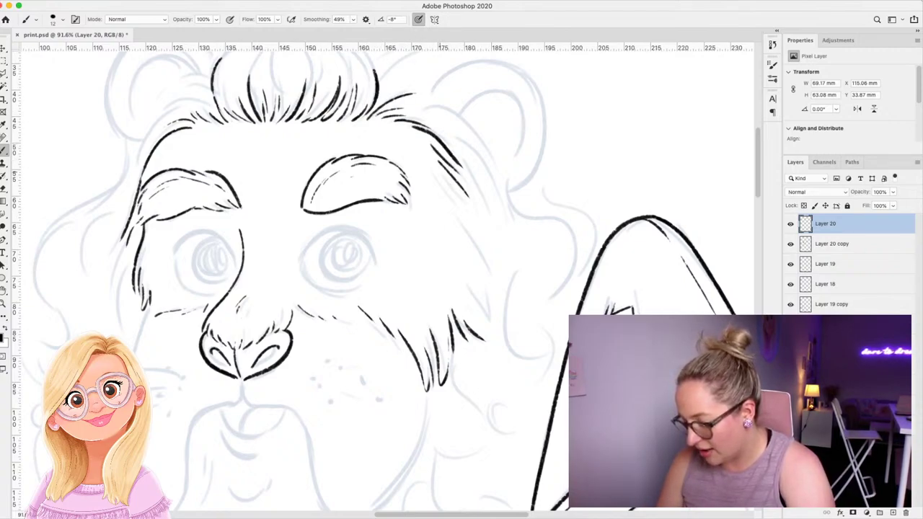
{"action": "left_click_drag", "start_coordinate": [435, 166], "coordinate": [475, 215]}
{"action": "mouse_move", "coordinate": [443, 185]}
{"action": "left_mouse_down"}
{"action": "mouse_move", "coordinate": [488, 268]}
{"action": "mouse_move", "coordinate": [486, 299]}
{"action": "left_mouse_up"}
{"action": "left_click_drag", "start_coordinate": [463, 258], "coordinate": [482, 317]}
{"action": "mouse_move", "coordinate": [462, 287]}
{"action": "left_mouse_down"}
{"action": "mouse_move", "coordinate": [496, 344]}
{"action": "mouse_move", "coordinate": [459, 379]}
{"action": "mouse_move", "coordinate": [475, 411]}
{"action": "left_mouse_up"}
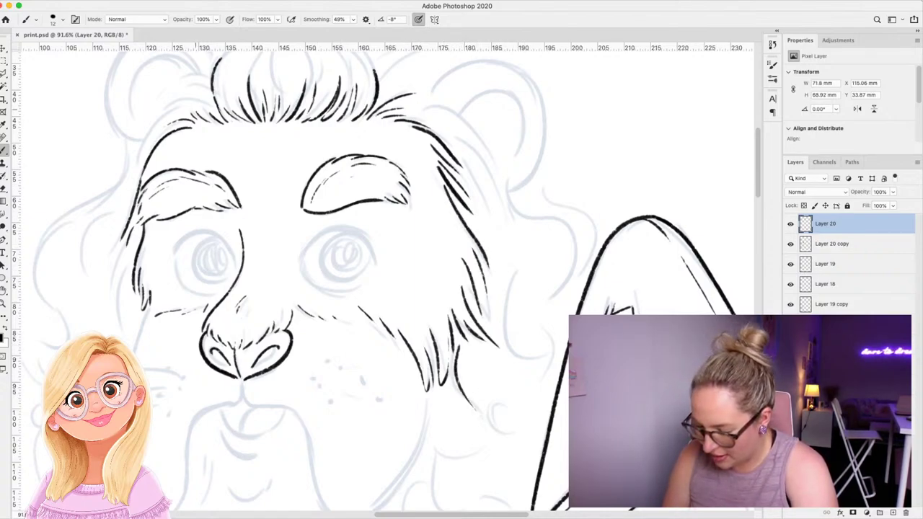
Ink a second row of swept-back hair strokes above the lion's hairline on the Tin Man side.
{"action": "mouse_move", "coordinate": [209, 99]}
{"action": "left_mouse_down"}
{"action": "mouse_move", "coordinate": [167, 108]}
{"action": "mouse_move", "coordinate": [129, 207]}
{"action": "left_mouse_up"}
{"action": "left_click_drag", "start_coordinate": [163, 106], "coordinate": [203, 97]}
{"action": "mouse_move", "coordinate": [217, 100]}
{"action": "left_mouse_down"}
{"action": "mouse_move", "coordinate": [174, 83]}
{"action": "mouse_move", "coordinate": [153, 114]}
{"action": "left_mouse_up"}
Add short fur strokes inside and along the scarecrow-side edge of the lion's face.
{"action": "key", "text": "z"}
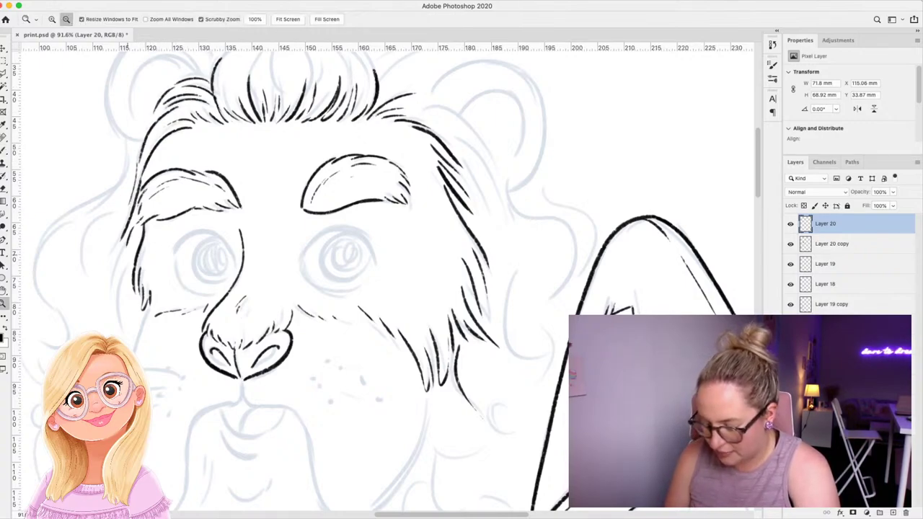
{"action": "left_click_drag", "start_coordinate": [341, 200], "coordinate": [274, 202]}
{"action": "left_click_drag", "start_coordinate": [389, 277], "coordinate": [407, 277]}
{"action": "scroll", "coordinate": [350, 213], "scroll_direction": "up", "scroll_amount": 5}
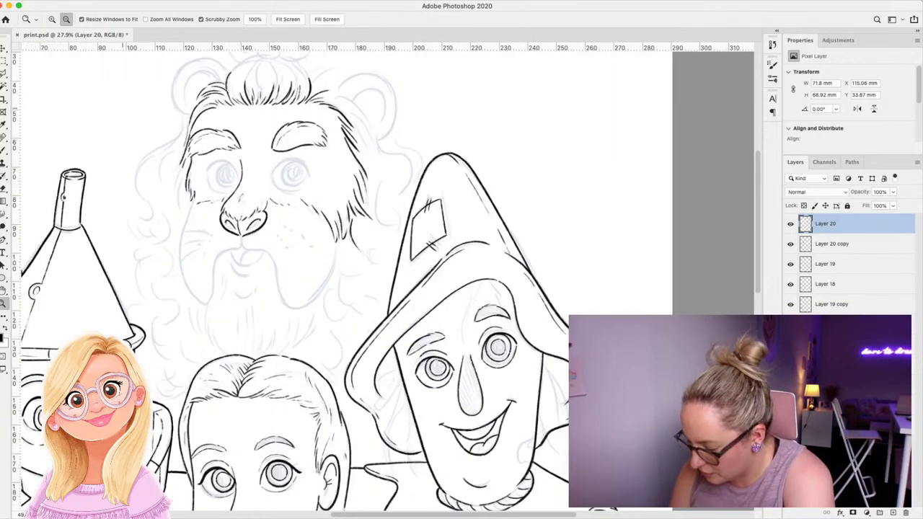
{"action": "key", "text": "b"}
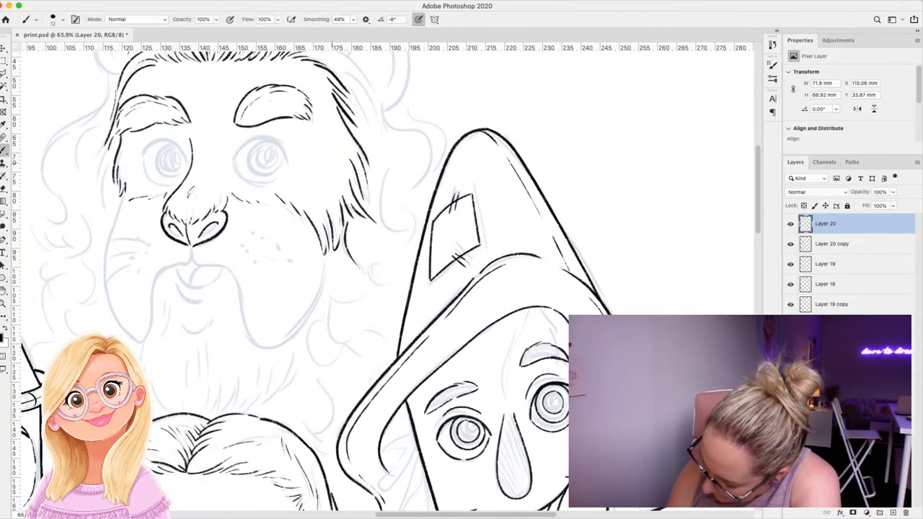
{"action": "mouse_move", "coordinate": [332, 158]}
{"action": "left_mouse_down"}
{"action": "mouse_move", "coordinate": [347, 195]}
{"action": "mouse_move", "coordinate": [339, 139]}
{"action": "mouse_move", "coordinate": [350, 141]}
{"action": "left_mouse_up"}
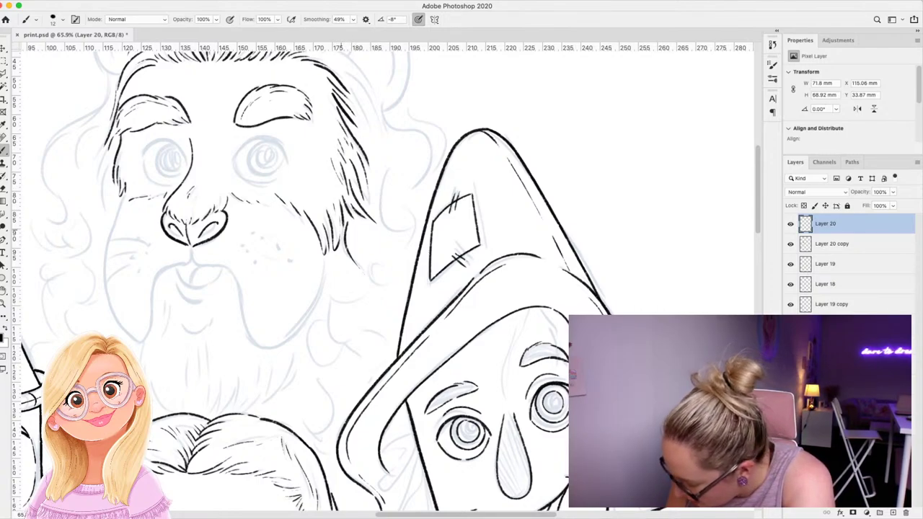
{"action": "left_click_drag", "start_coordinate": [362, 131], "coordinate": [372, 147]}
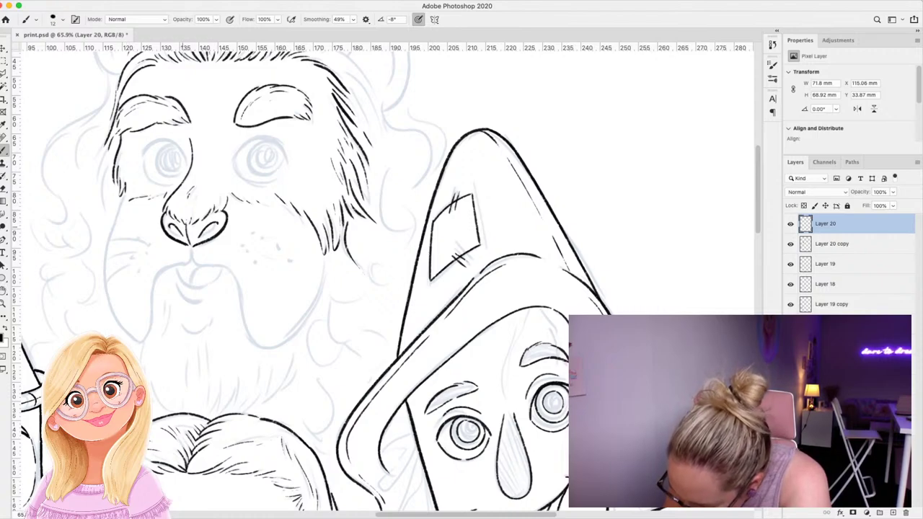
Ink both drooping halves of the lion's muzzle beneath the nose, about 57 mm wide overall.
{"action": "mouse_move", "coordinate": [192, 245]}
{"action": "left_mouse_down"}
{"action": "mouse_move", "coordinate": [186, 263]}
{"action": "mouse_move", "coordinate": [160, 270]}
{"action": "mouse_move", "coordinate": [146, 338]}
{"action": "left_mouse_up"}
{"action": "mouse_move", "coordinate": [126, 191]}
{"action": "left_mouse_down"}
{"action": "mouse_move", "coordinate": [105, 273]}
{"action": "mouse_move", "coordinate": [112, 312]}
{"action": "mouse_move", "coordinate": [143, 339]}
{"action": "left_mouse_up"}
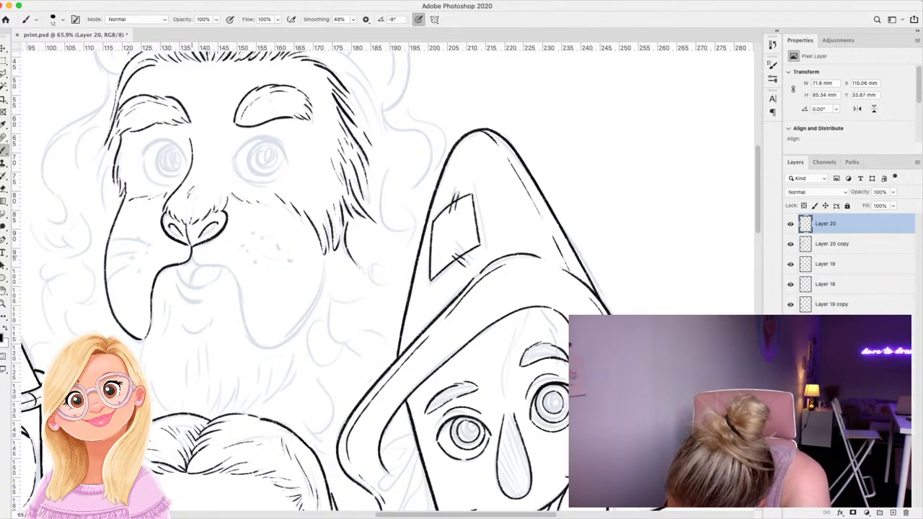
{"action": "mouse_move", "coordinate": [192, 256]}
{"action": "left_mouse_down"}
{"action": "mouse_move", "coordinate": [231, 271]}
{"action": "mouse_move", "coordinate": [254, 339]}
{"action": "mouse_move", "coordinate": [268, 346]}
{"action": "mouse_move", "coordinate": [287, 338]}
{"action": "mouse_move", "coordinate": [316, 291]}
{"action": "mouse_move", "coordinate": [324, 254]}
{"action": "left_mouse_up"}
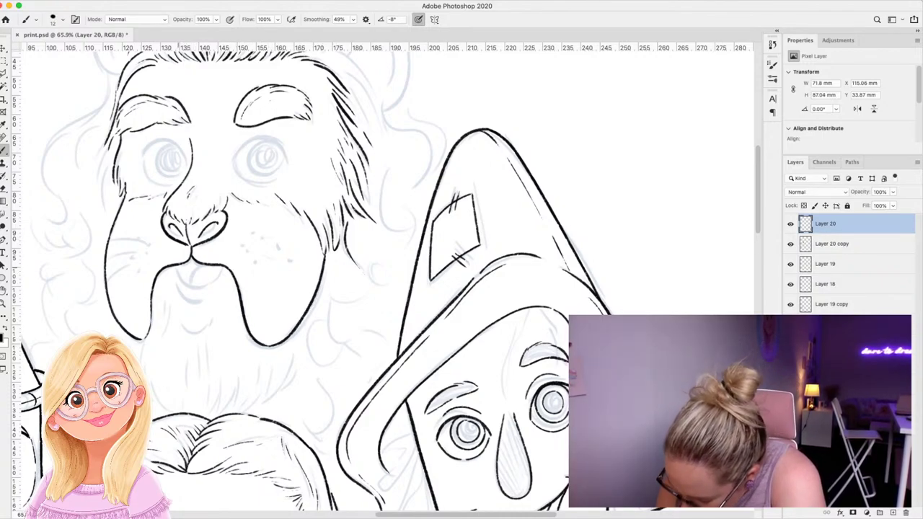
Ink the lion's open mouth, tongue and lower lip, and add a small nose-bridge mark and two forehead wrinkles.
{"action": "mouse_move", "coordinate": [176, 267]}
{"action": "left_mouse_down"}
{"action": "mouse_move", "coordinate": [193, 291]}
{"action": "mouse_move", "coordinate": [218, 280]}
{"action": "mouse_move", "coordinate": [222, 265]}
{"action": "mouse_move", "coordinate": [189, 284]}
{"action": "mouse_move", "coordinate": [202, 302]}
{"action": "left_mouse_up"}
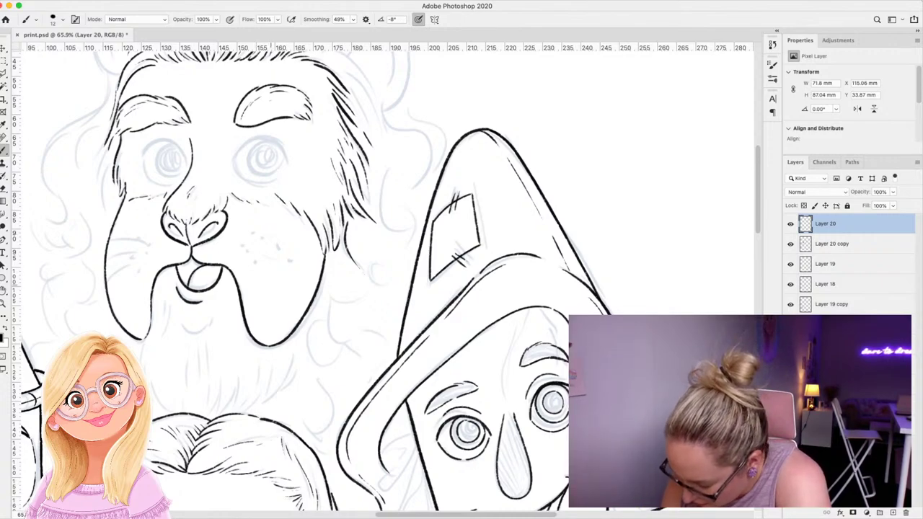
{"action": "left_click_drag", "start_coordinate": [196, 196], "coordinate": [201, 209]}
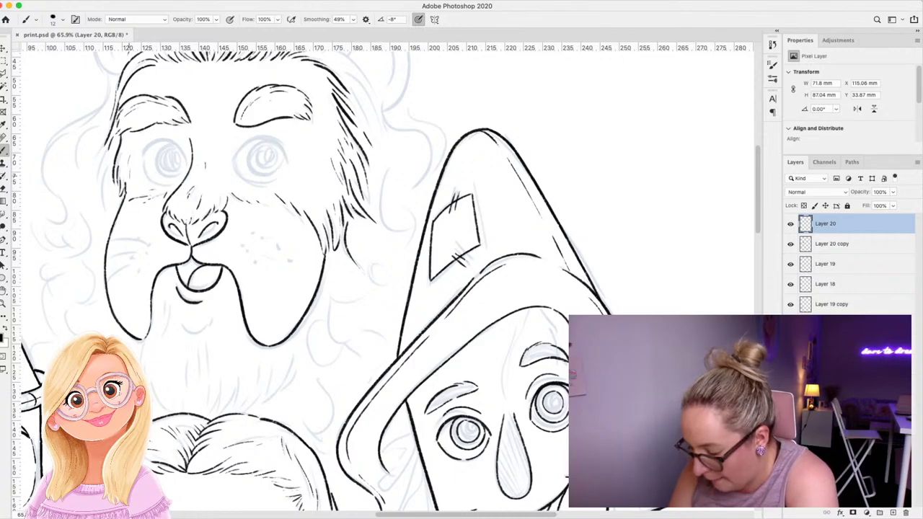
{"action": "left_click_drag", "start_coordinate": [182, 84], "coordinate": [222, 75]}
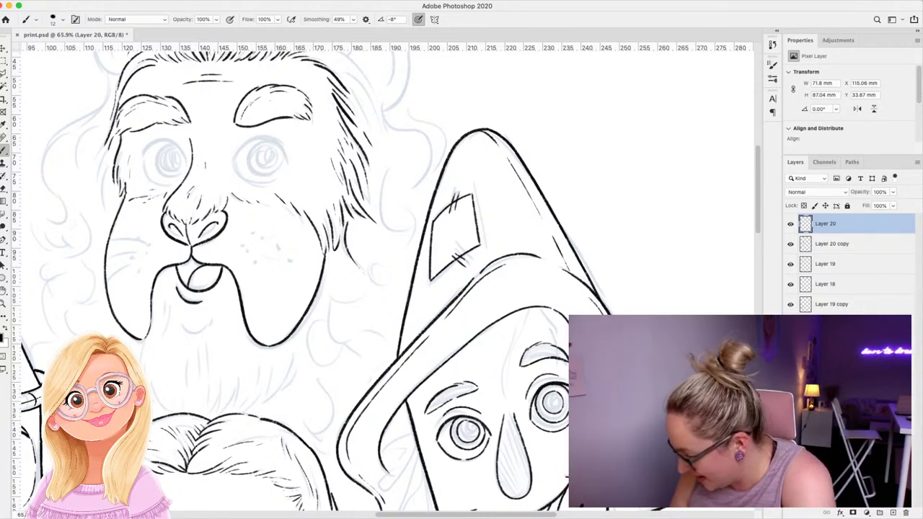
Ink a patch of short hair strokes on the lion's chin, just below the lower lip.
{"action": "scroll", "coordinate": [387, 281], "scroll_direction": "down", "scroll_amount": 2}
{"action": "scroll", "coordinate": [387, 282], "scroll_direction": "down", "scroll_amount": 4}
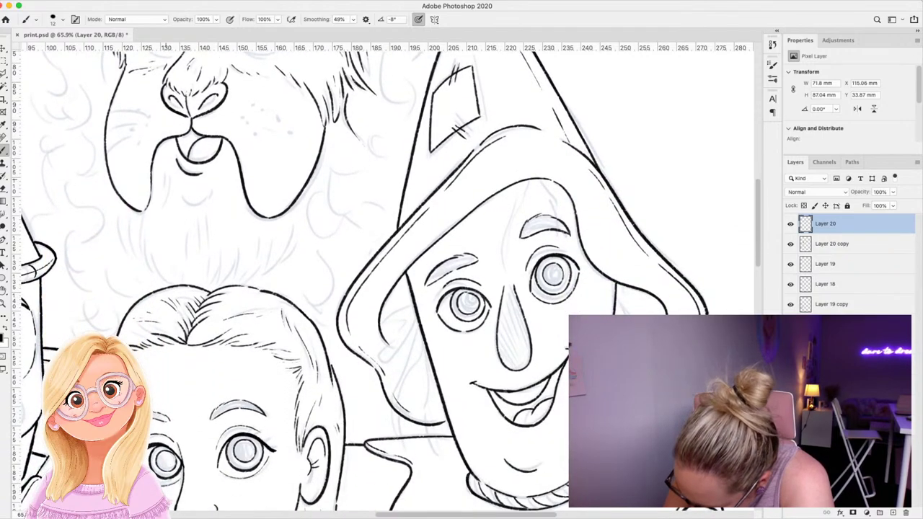
{"action": "mouse_move", "coordinate": [165, 173]}
{"action": "left_mouse_down"}
{"action": "mouse_move", "coordinate": [166, 197]}
{"action": "mouse_move", "coordinate": [183, 217]}
{"action": "mouse_move", "coordinate": [210, 214]}
{"action": "left_mouse_up"}
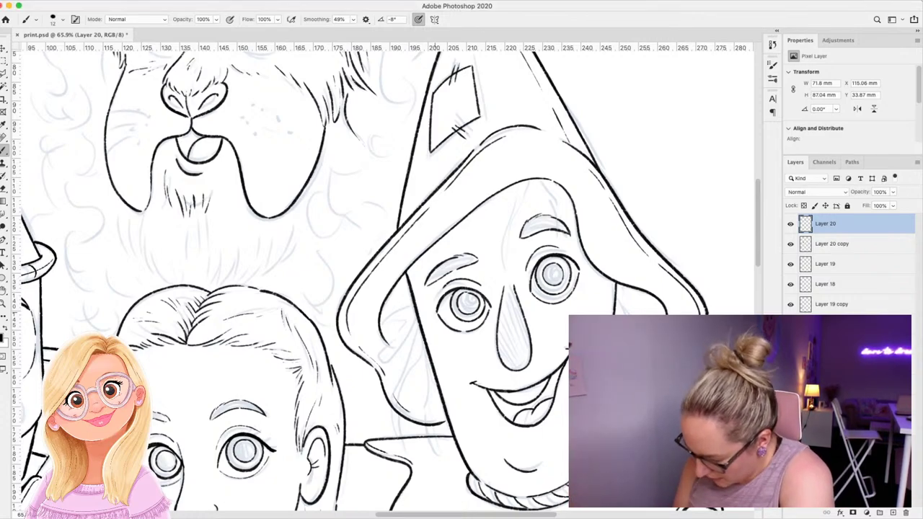
Ink the lion's rounded beard in tapered strands from the Tin Man-side muzzle, above the girl's hair, to the scarecrow-side muzzle.
{"action": "mouse_move", "coordinate": [143, 212]}
{"action": "left_mouse_down"}
{"action": "mouse_move", "coordinate": [153, 269]}
{"action": "mouse_move", "coordinate": [178, 284]}
{"action": "mouse_move", "coordinate": [192, 226]}
{"action": "mouse_move", "coordinate": [204, 287]}
{"action": "mouse_move", "coordinate": [216, 293]}
{"action": "left_mouse_up"}
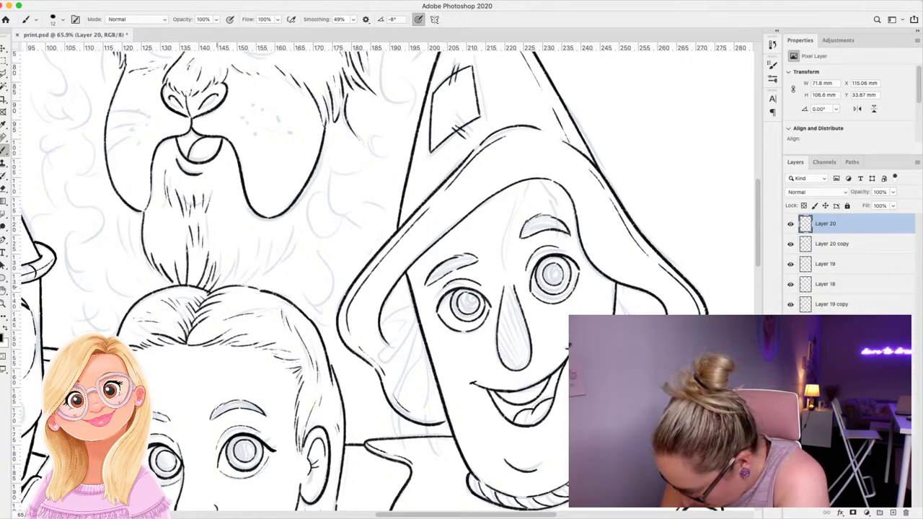
{"action": "left_click_drag", "start_coordinate": [234, 261], "coordinate": [218, 290]}
{"action": "left_click_drag", "start_coordinate": [245, 262], "coordinate": [242, 288]}
{"action": "mouse_move", "coordinate": [273, 247]}
{"action": "left_mouse_down"}
{"action": "mouse_move", "coordinate": [255, 278]}
{"action": "mouse_move", "coordinate": [264, 278]}
{"action": "left_mouse_up"}
{"action": "left_click_drag", "start_coordinate": [289, 217], "coordinate": [278, 258]}
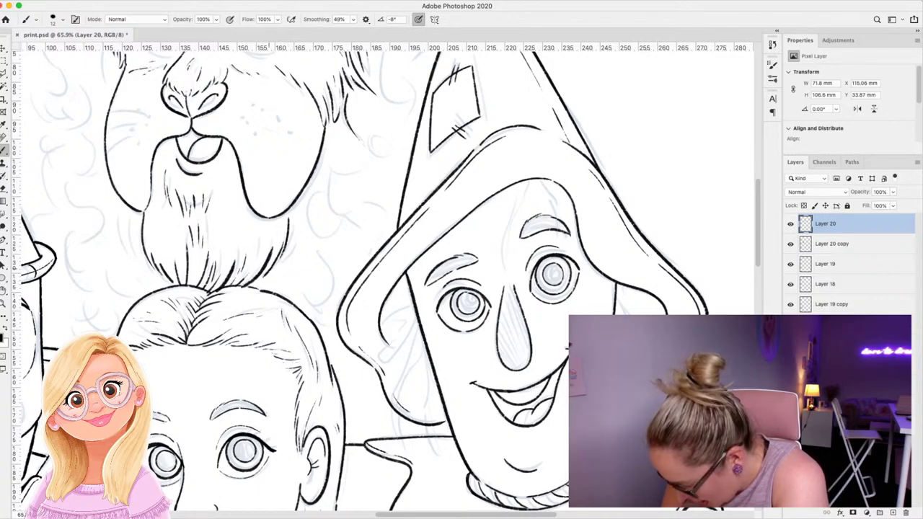
{"action": "left_click_drag", "start_coordinate": [307, 195], "coordinate": [290, 249]}
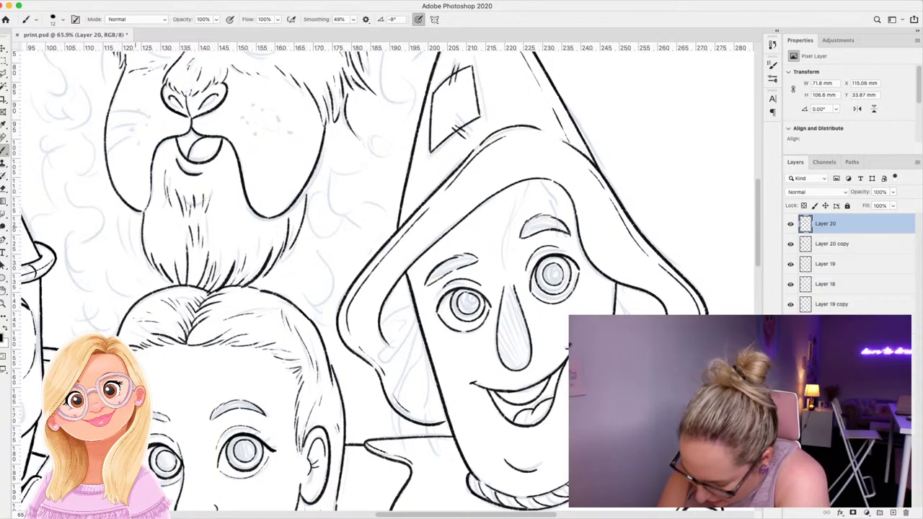
Add outer beard strands under the Tin Man-side muzzle and fine hair strokes inside the beard.
{"action": "mouse_move", "coordinate": [135, 211]}
{"action": "left_mouse_down"}
{"action": "mouse_move", "coordinate": [144, 256]}
{"action": "mouse_move", "coordinate": [127, 215]}
{"action": "mouse_move", "coordinate": [135, 251]}
{"action": "left_mouse_up"}
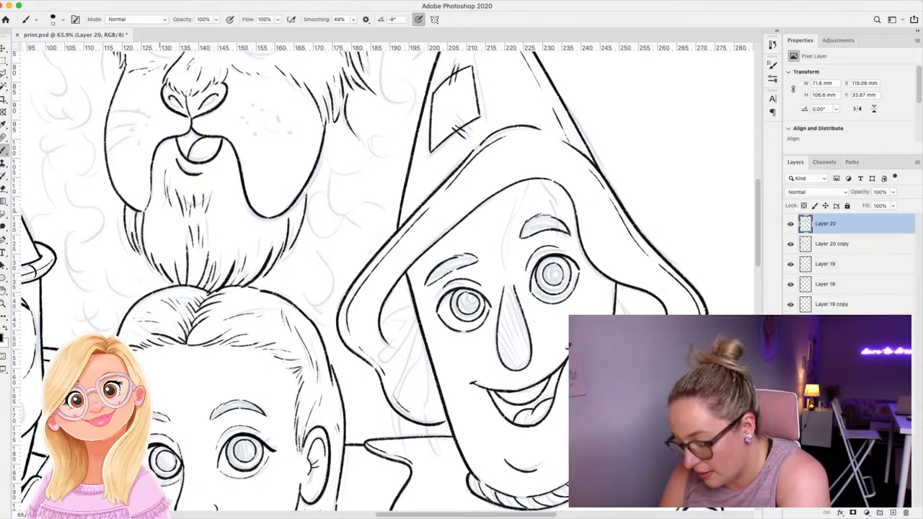
{"action": "left_click_drag", "start_coordinate": [156, 213], "coordinate": [160, 241]}
{"action": "mouse_move", "coordinate": [230, 195]}
{"action": "left_mouse_down"}
{"action": "mouse_move", "coordinate": [233, 238]}
{"action": "mouse_move", "coordinate": [259, 245]}
{"action": "left_mouse_up"}
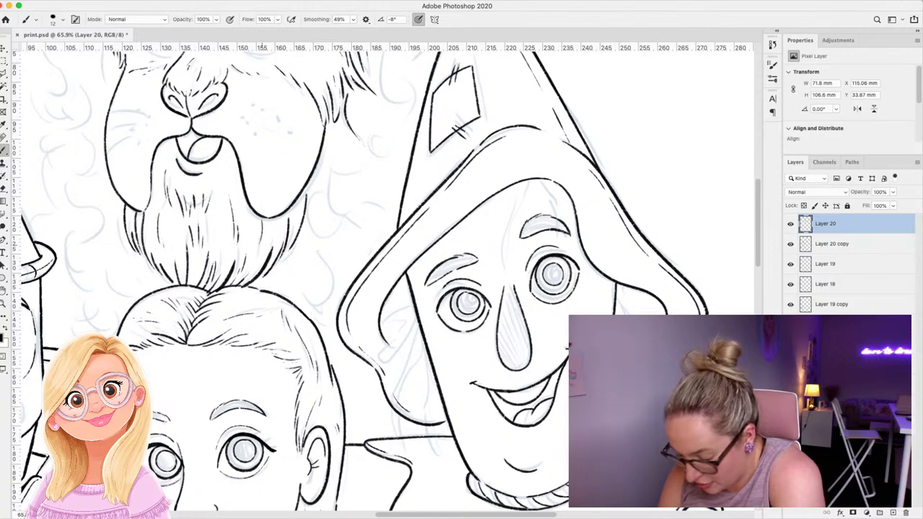
Ink the outline and tapered inner strands of the lion's topknot, from its base up to the bow.
{"action": "key", "text": "z"}
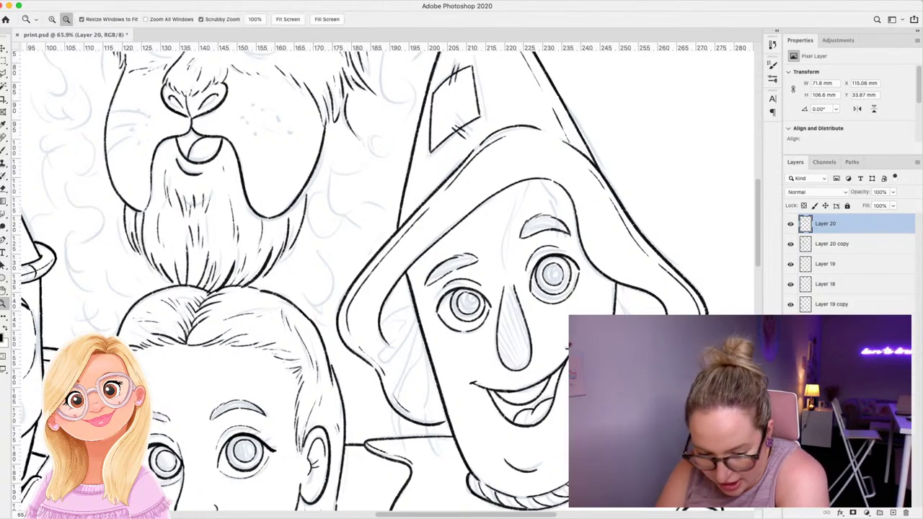
{"action": "left_click_drag", "start_coordinate": [301, 207], "coordinate": [231, 208]}
{"action": "scroll", "coordinate": [301, 72], "scroll_direction": "up", "scroll_amount": 5}
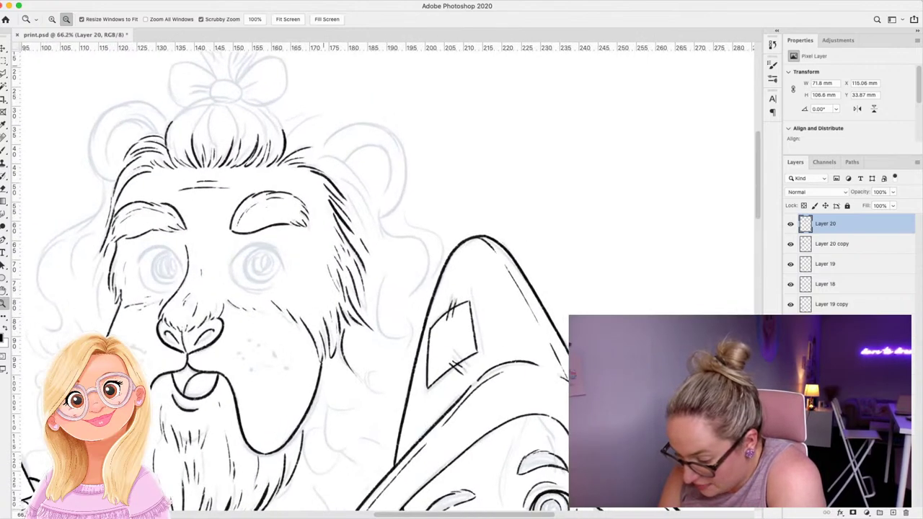
{"action": "scroll", "coordinate": [225, 76], "scroll_direction": "up", "scroll_amount": 3}
{"action": "key", "text": "b"}
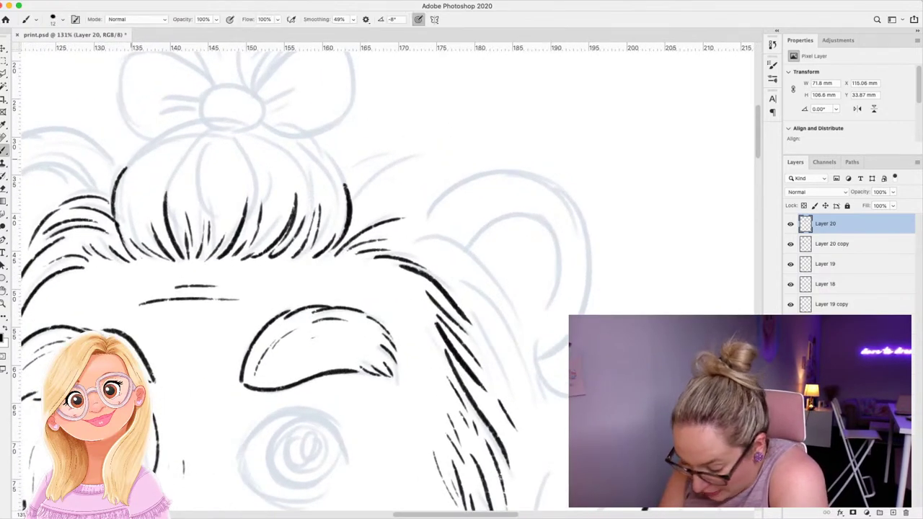
{"action": "mouse_move", "coordinate": [119, 179]}
{"action": "left_mouse_down"}
{"action": "mouse_move", "coordinate": [188, 132]}
{"action": "mouse_move", "coordinate": [144, 221]}
{"action": "left_mouse_up"}
{"action": "mouse_move", "coordinate": [192, 141]}
{"action": "left_mouse_down"}
{"action": "mouse_move", "coordinate": [182, 189]}
{"action": "mouse_move", "coordinate": [199, 202]}
{"action": "mouse_move", "coordinate": [212, 144]}
{"action": "mouse_move", "coordinate": [219, 180]}
{"action": "mouse_move", "coordinate": [248, 165]}
{"action": "left_mouse_up"}
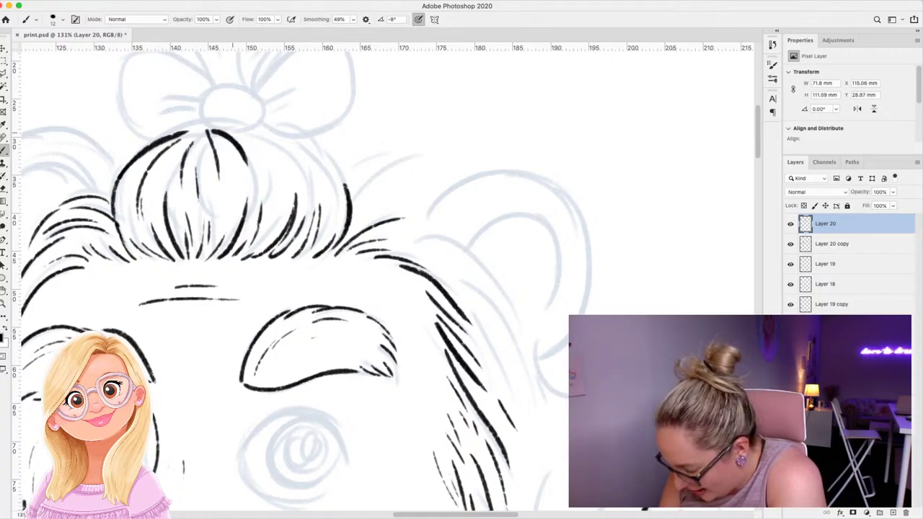
{"action": "left_click_drag", "start_coordinate": [232, 131], "coordinate": [287, 170]}
{"action": "mouse_move", "coordinate": [271, 137]}
{"action": "left_mouse_down"}
{"action": "mouse_move", "coordinate": [311, 153]}
{"action": "mouse_move", "coordinate": [339, 186]}
{"action": "mouse_move", "coordinate": [324, 182]}
{"action": "left_mouse_up"}
{"action": "left_click_drag", "start_coordinate": [329, 188], "coordinate": [333, 209]}
{"action": "left_click_drag", "start_coordinate": [273, 166], "coordinate": [273, 214]}
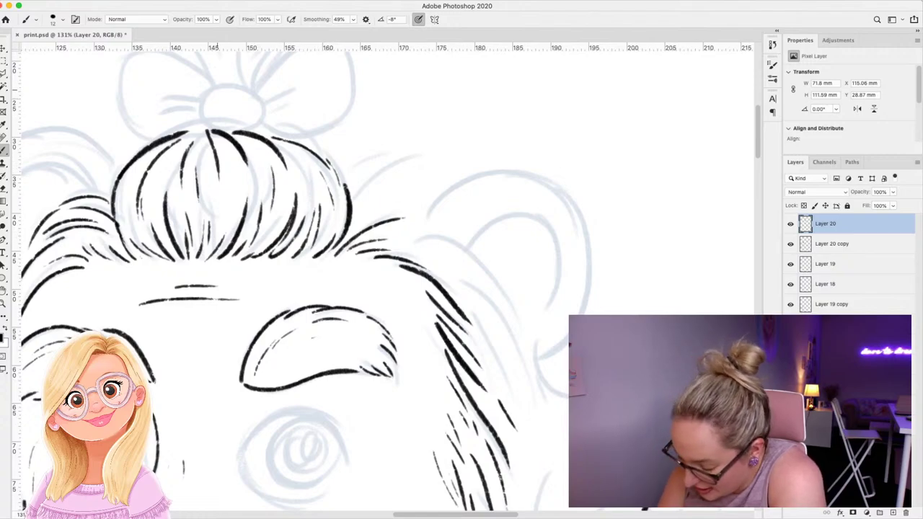
Ink the bow on the lion's topknot: the round knot, both loops and short crease lines beside the knot.
{"action": "mouse_move", "coordinate": [223, 86]}
{"action": "left_mouse_down"}
{"action": "mouse_move", "coordinate": [198, 110]}
{"action": "mouse_move", "coordinate": [211, 133]}
{"action": "left_mouse_up"}
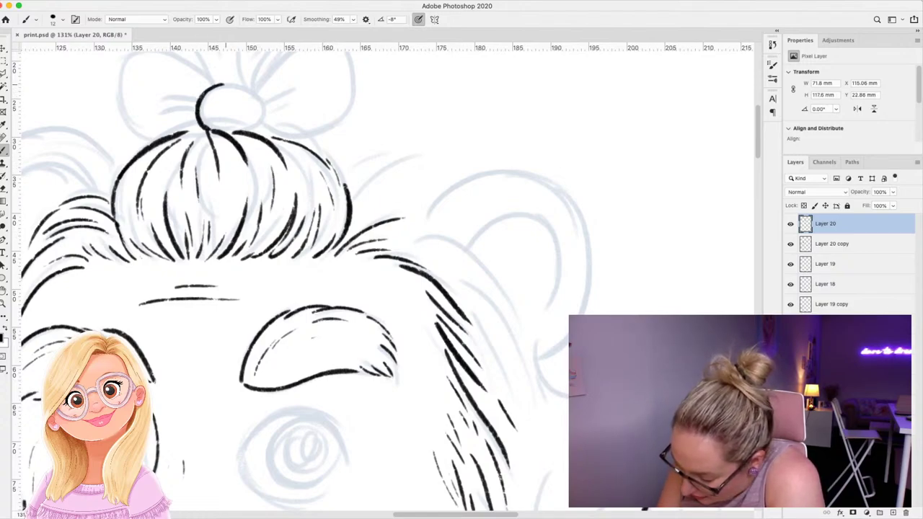
{"action": "mouse_move", "coordinate": [224, 85]}
{"action": "left_mouse_down"}
{"action": "mouse_move", "coordinate": [258, 91]}
{"action": "mouse_move", "coordinate": [251, 133]}
{"action": "left_mouse_up"}
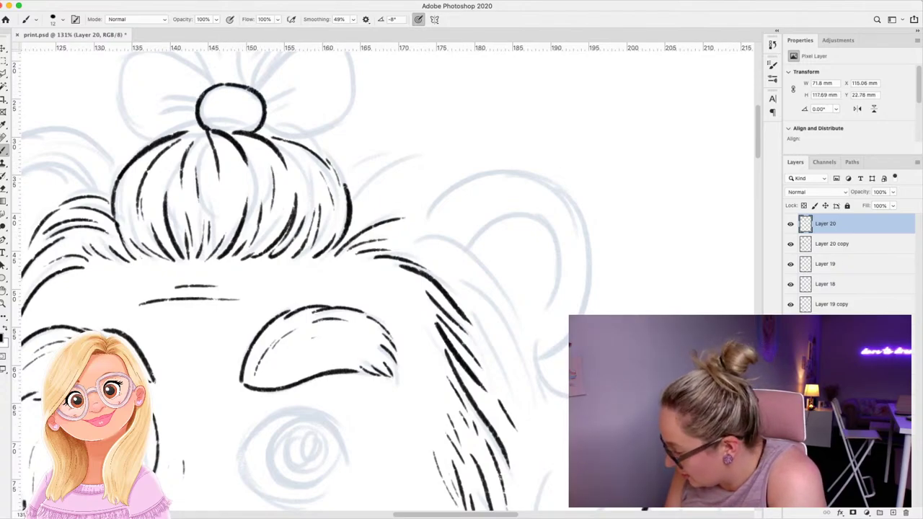
{"action": "scroll", "coordinate": [303, 282], "scroll_direction": "up", "scroll_amount": 5}
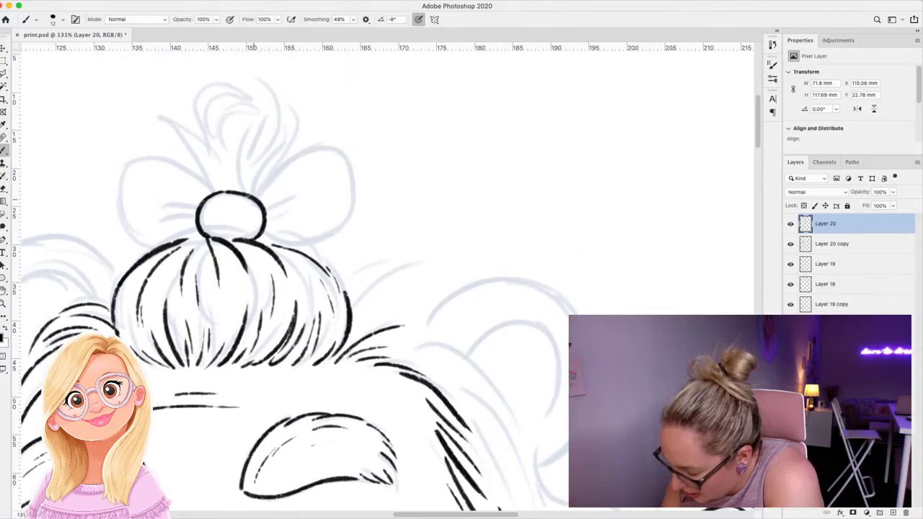
{"action": "mouse_move", "coordinate": [254, 197]}
{"action": "left_mouse_down"}
{"action": "mouse_move", "coordinate": [311, 145]}
{"action": "mouse_move", "coordinate": [349, 193]}
{"action": "mouse_move", "coordinate": [329, 245]}
{"action": "mouse_move", "coordinate": [278, 248]}
{"action": "mouse_move", "coordinate": [283, 242]}
{"action": "left_mouse_up"}
{"action": "mouse_move", "coordinate": [266, 210]}
{"action": "left_mouse_down"}
{"action": "mouse_move", "coordinate": [294, 198]}
{"action": "mouse_move", "coordinate": [274, 218]}
{"action": "mouse_move", "coordinate": [294, 216]}
{"action": "left_mouse_up"}
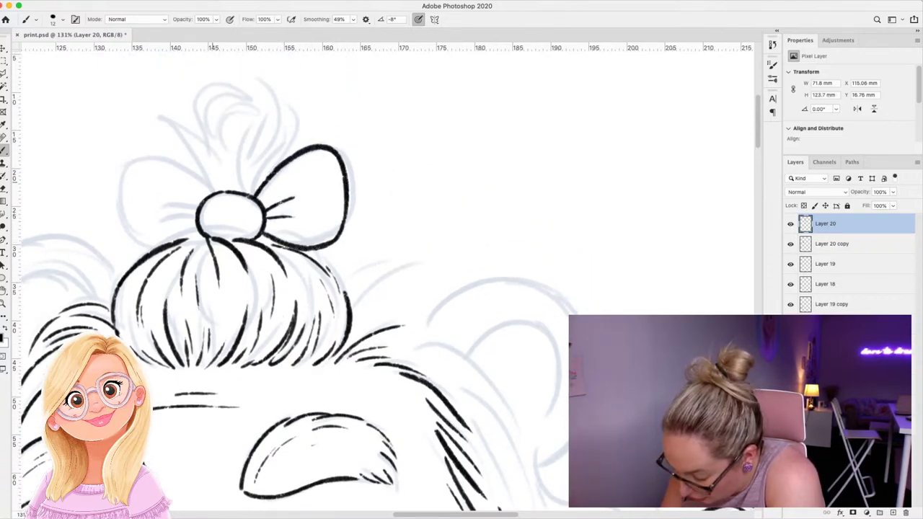
{"action": "mouse_move", "coordinate": [220, 191]}
{"action": "left_mouse_down"}
{"action": "mouse_move", "coordinate": [146, 157]}
{"action": "mouse_move", "coordinate": [120, 206]}
{"action": "mouse_move", "coordinate": [157, 248]}
{"action": "left_mouse_up"}
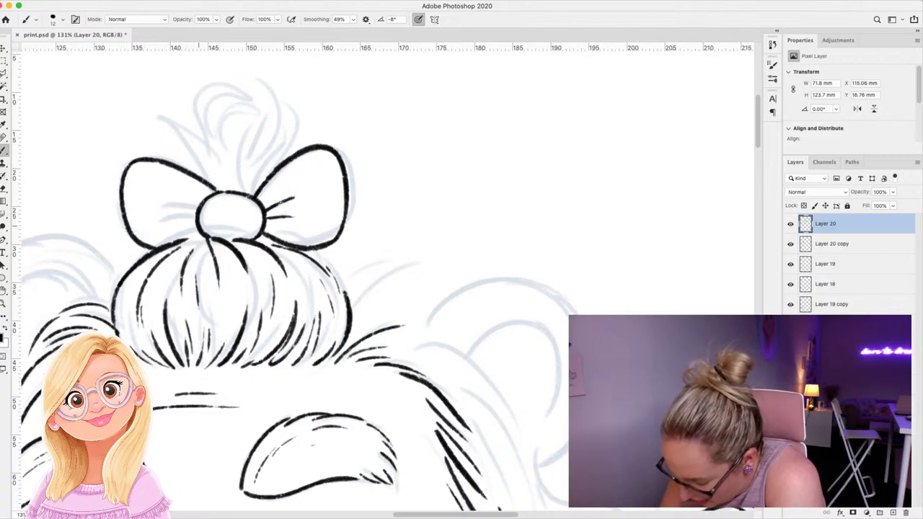
{"action": "mouse_move", "coordinate": [199, 210]}
{"action": "left_mouse_down"}
{"action": "mouse_move", "coordinate": [167, 204]}
{"action": "mouse_move", "coordinate": [190, 211]}
{"action": "mouse_move", "coordinate": [199, 233]}
{"action": "left_mouse_up"}
Ink a spiky tuft of tapered hair strands fanning out above the bow.
{"action": "mouse_move", "coordinate": [220, 192]}
{"action": "left_mouse_down"}
{"action": "mouse_move", "coordinate": [173, 110]}
{"action": "mouse_move", "coordinate": [221, 159]}
{"action": "left_mouse_up"}
{"action": "left_click_drag", "start_coordinate": [225, 140], "coordinate": [228, 178]}
{"action": "left_click_drag", "start_coordinate": [217, 105], "coordinate": [231, 160]}
{"action": "left_click_drag", "start_coordinate": [262, 110], "coordinate": [236, 173]}
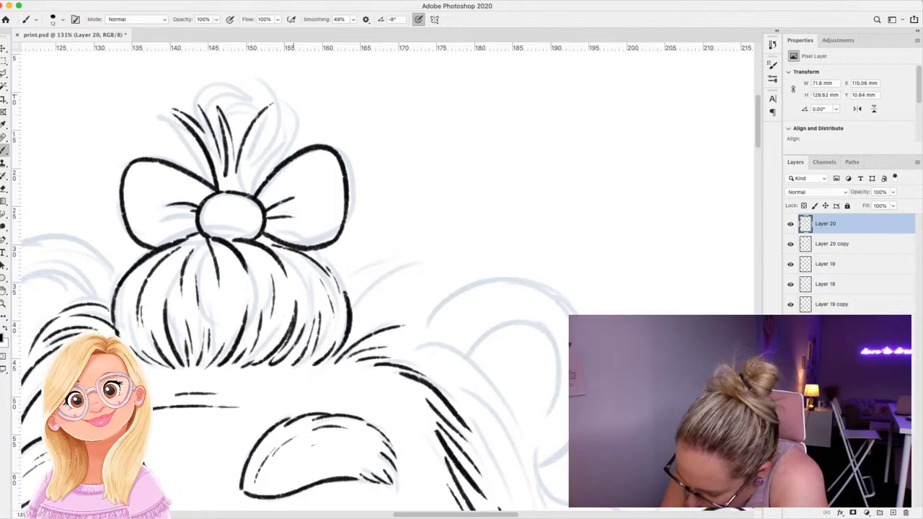
{"action": "left_click_drag", "start_coordinate": [292, 95], "coordinate": [255, 155]}
{"action": "mouse_move", "coordinate": [283, 134]}
{"action": "left_mouse_down"}
{"action": "mouse_move", "coordinate": [253, 164]}
{"action": "mouse_move", "coordinate": [265, 182]}
{"action": "mouse_move", "coordinate": [250, 202]}
{"action": "left_mouse_up"}
{"action": "left_click_drag", "start_coordinate": [249, 160], "coordinate": [243, 201]}
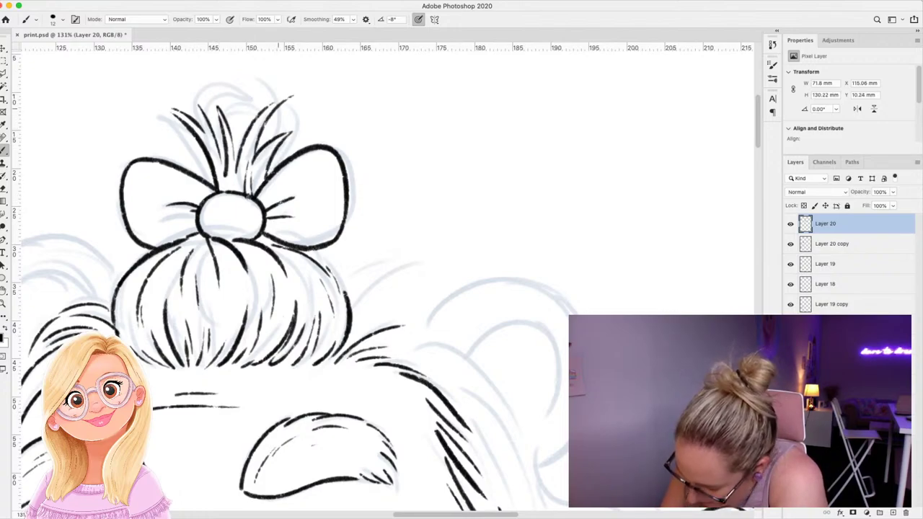
Ink the lion's scarecrow-side mane lock down to its curled tip, and the round ear with its inner contour and creases.
{"action": "left_click", "coordinate": [3, 304]}
{"action": "left_click_drag", "start_coordinate": [361, 188], "coordinate": [274, 188]}
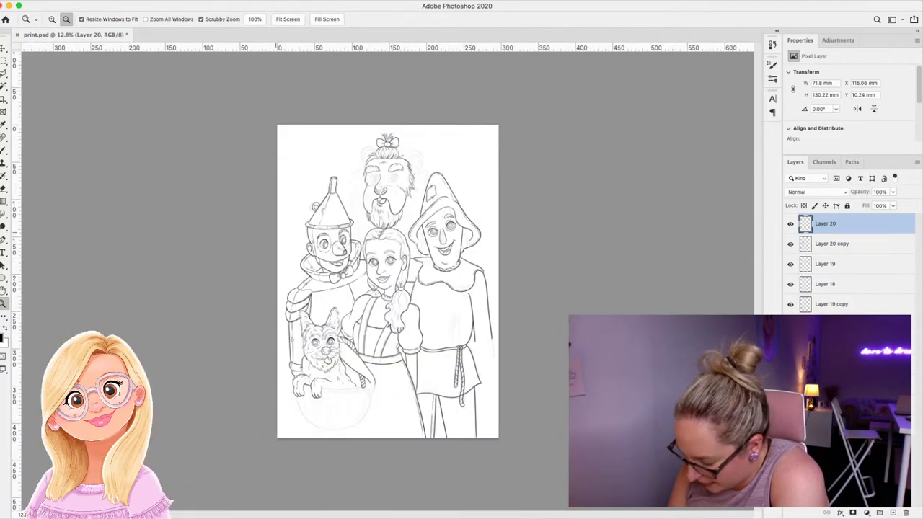
{"action": "left_click_drag", "start_coordinate": [413, 155], "coordinate": [505, 158]}
{"action": "key", "text": "b"}
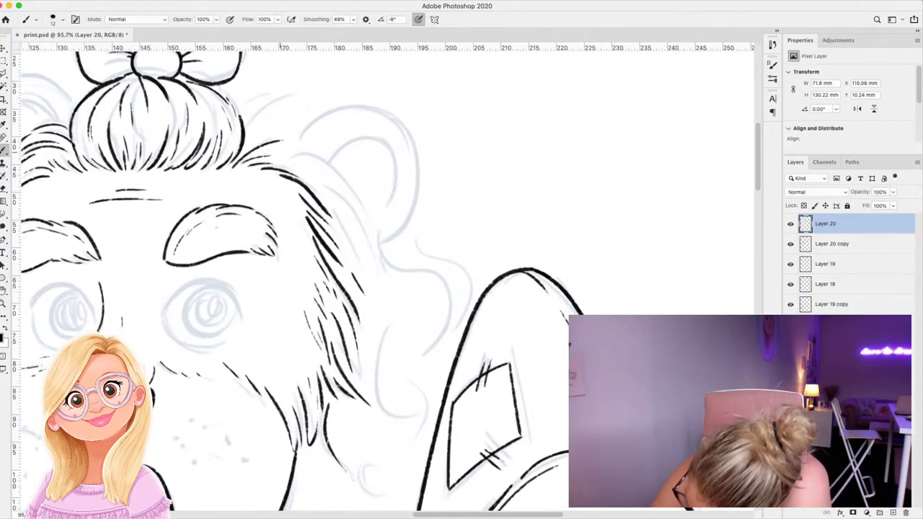
{"action": "mouse_move", "coordinate": [281, 152]}
{"action": "left_mouse_down"}
{"action": "mouse_move", "coordinate": [363, 224]}
{"action": "mouse_move", "coordinate": [371, 260]}
{"action": "mouse_move", "coordinate": [394, 284]}
{"action": "left_mouse_up"}
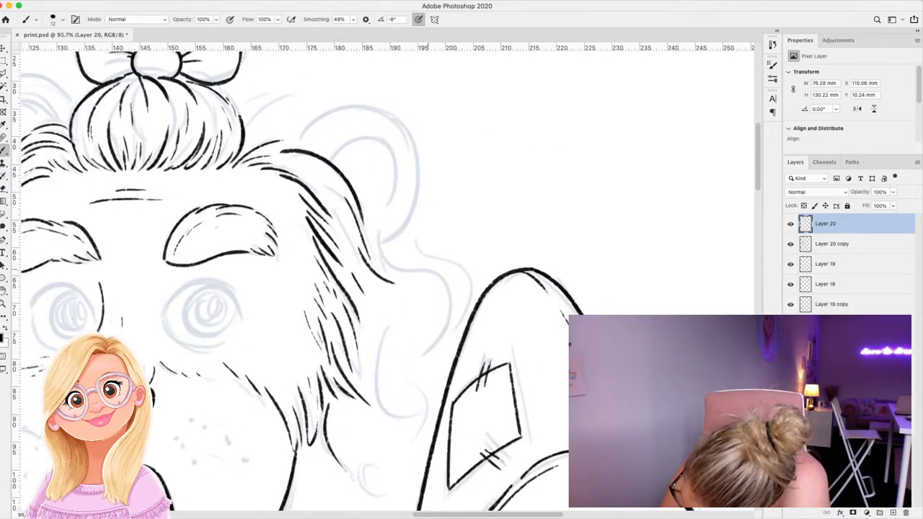
{"action": "mouse_move", "coordinate": [376, 214]}
{"action": "left_mouse_down"}
{"action": "mouse_move", "coordinate": [414, 335]}
{"action": "mouse_move", "coordinate": [443, 353]}
{"action": "mouse_move", "coordinate": [418, 355]}
{"action": "left_mouse_up"}
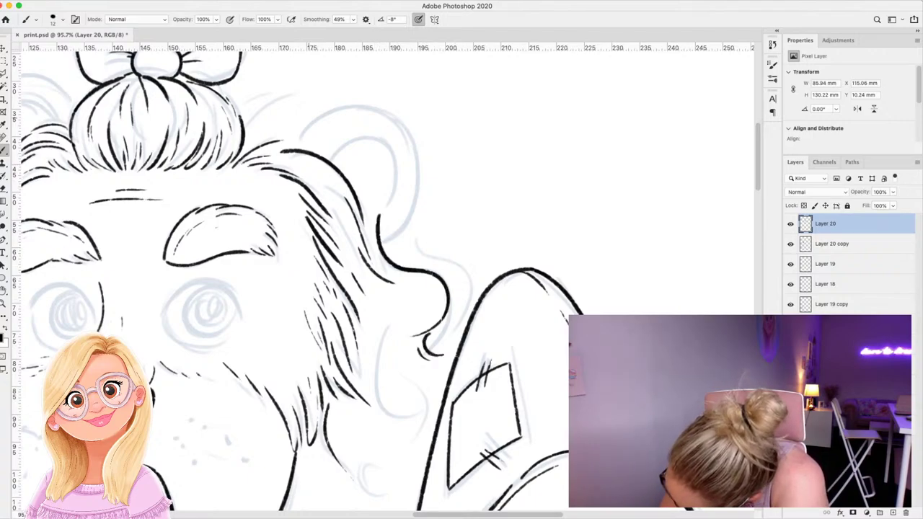
{"action": "mouse_move", "coordinate": [294, 150]}
{"action": "left_mouse_down"}
{"action": "mouse_move", "coordinate": [342, 108]}
{"action": "mouse_move", "coordinate": [386, 116]}
{"action": "mouse_move", "coordinate": [412, 150]}
{"action": "mouse_move", "coordinate": [417, 194]}
{"action": "mouse_move", "coordinate": [381, 241]}
{"action": "left_mouse_up"}
{"action": "mouse_move", "coordinate": [326, 154]}
{"action": "left_mouse_down"}
{"action": "mouse_move", "coordinate": [392, 153]}
{"action": "mouse_move", "coordinate": [397, 172]}
{"action": "mouse_move", "coordinate": [353, 189]}
{"action": "mouse_move", "coordinate": [356, 198]}
{"action": "left_mouse_up"}
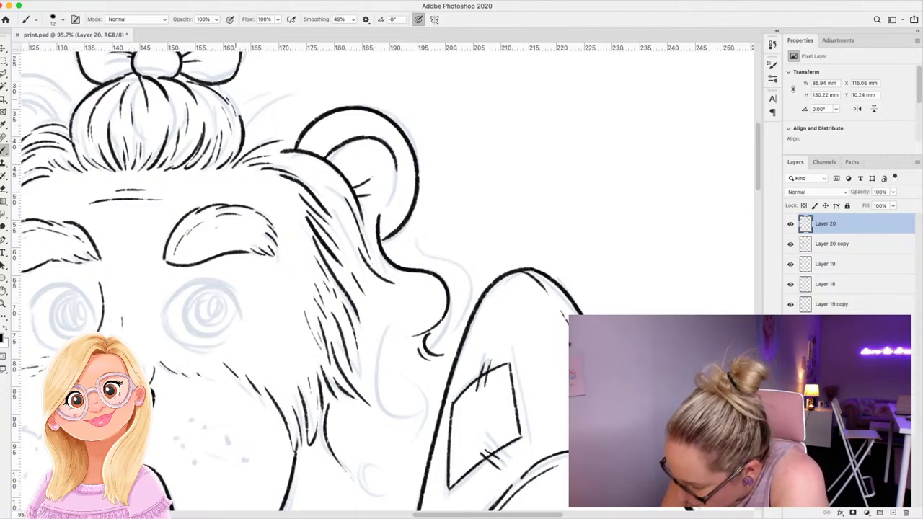
Add hair strokes between the topknot and the scarecrow-side ear, and ink a second wavy lock below that ear to the hat.
{"action": "mouse_move", "coordinate": [225, 96]}
{"action": "left_mouse_down"}
{"action": "mouse_move", "coordinate": [247, 86]}
{"action": "mouse_move", "coordinate": [288, 91]}
{"action": "mouse_move", "coordinate": [310, 109]}
{"action": "left_mouse_up"}
{"action": "mouse_move", "coordinate": [246, 121]}
{"action": "left_mouse_down"}
{"action": "mouse_move", "coordinate": [295, 109]}
{"action": "mouse_move", "coordinate": [277, 125]}
{"action": "left_mouse_up"}
{"action": "left_click_drag", "start_coordinate": [298, 121], "coordinate": [271, 132]}
{"action": "left_click_drag", "start_coordinate": [331, 100], "coordinate": [300, 107]}
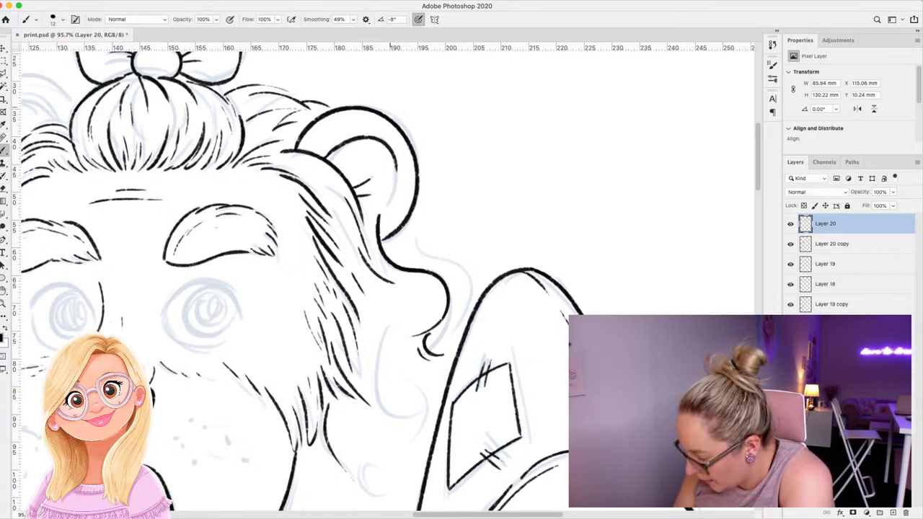
{"action": "mouse_move", "coordinate": [412, 210]}
{"action": "left_mouse_down"}
{"action": "mouse_move", "coordinate": [433, 245]}
{"action": "mouse_move", "coordinate": [449, 322]}
{"action": "mouse_move", "coordinate": [464, 334]}
{"action": "left_mouse_up"}
{"action": "mouse_move", "coordinate": [461, 286]}
{"action": "left_mouse_down"}
{"action": "mouse_move", "coordinate": [452, 313]}
{"action": "mouse_move", "coordinate": [463, 293]}
{"action": "mouse_move", "coordinate": [409, 333]}
{"action": "left_mouse_up"}
Ink the lion's Tin Man-side ear with its inner contour and creases, and add short hair strokes between it and the topknot.
{"action": "key", "text": "z"}
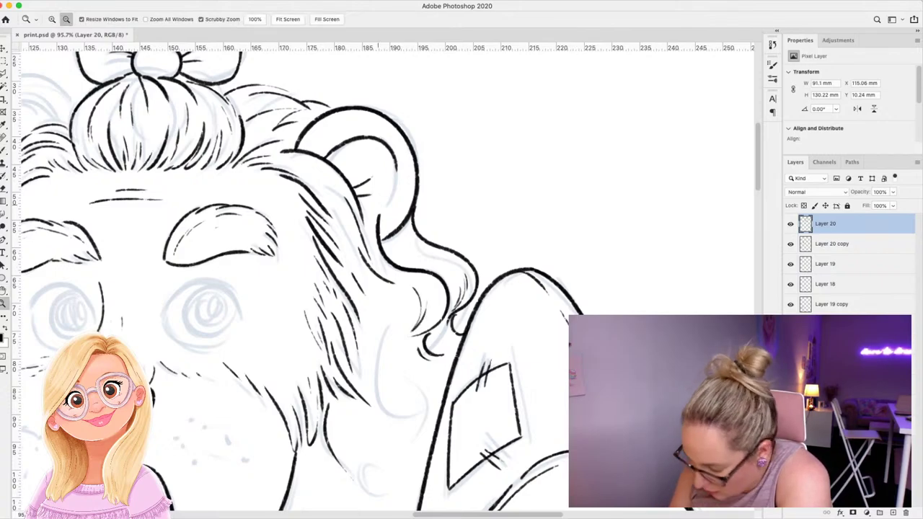
{"action": "left_click_drag", "start_coordinate": [378, 204], "coordinate": [331, 236]}
{"action": "left_click_drag", "start_coordinate": [452, 128], "coordinate": [461, 128]}
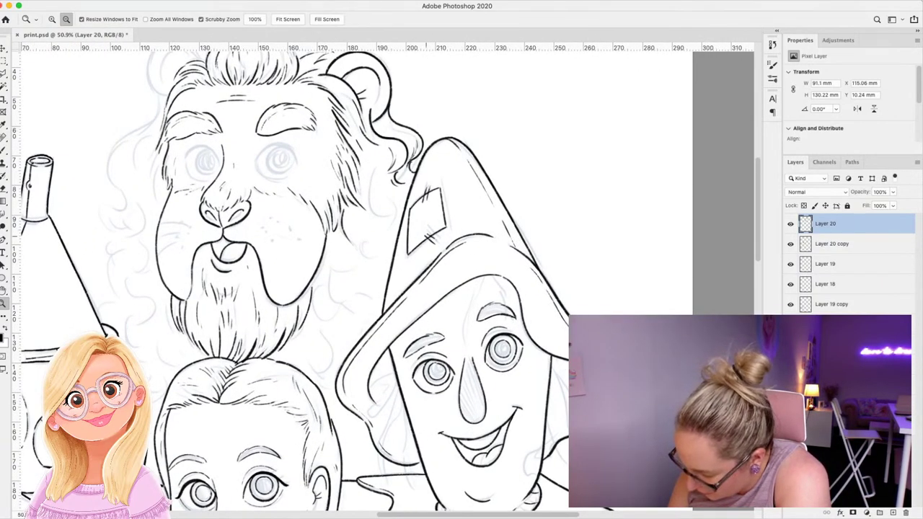
{"action": "left_click_drag", "start_coordinate": [426, 238], "coordinate": [414, 238]}
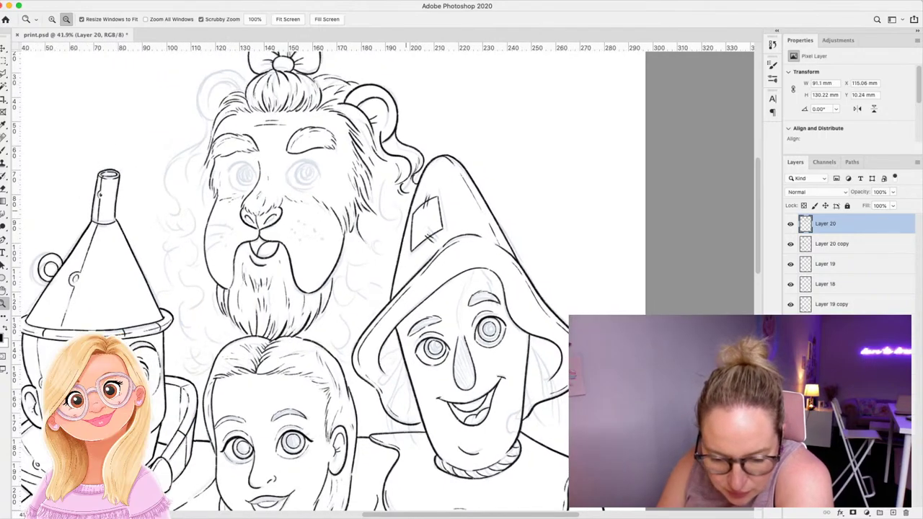
{"action": "left_click_drag", "start_coordinate": [271, 225], "coordinate": [259, 225]}
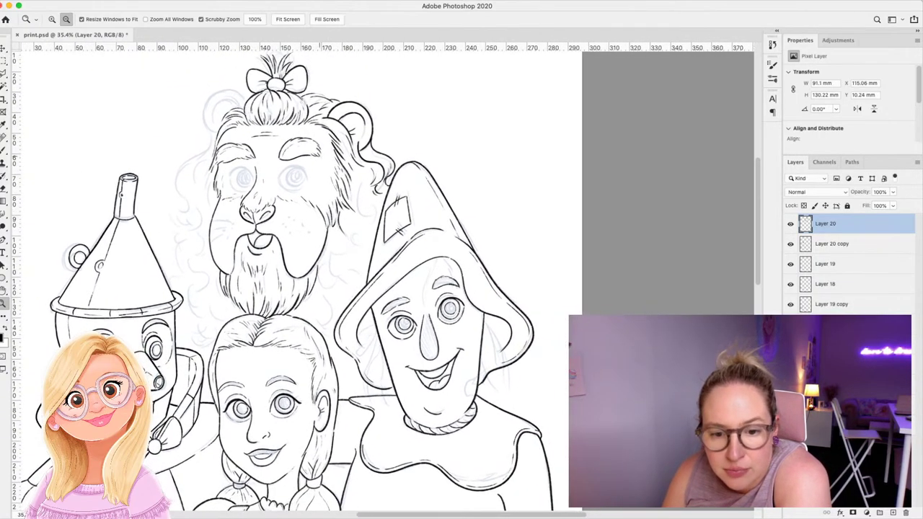
{"action": "left_click_drag", "start_coordinate": [238, 87], "coordinate": [320, 87]}
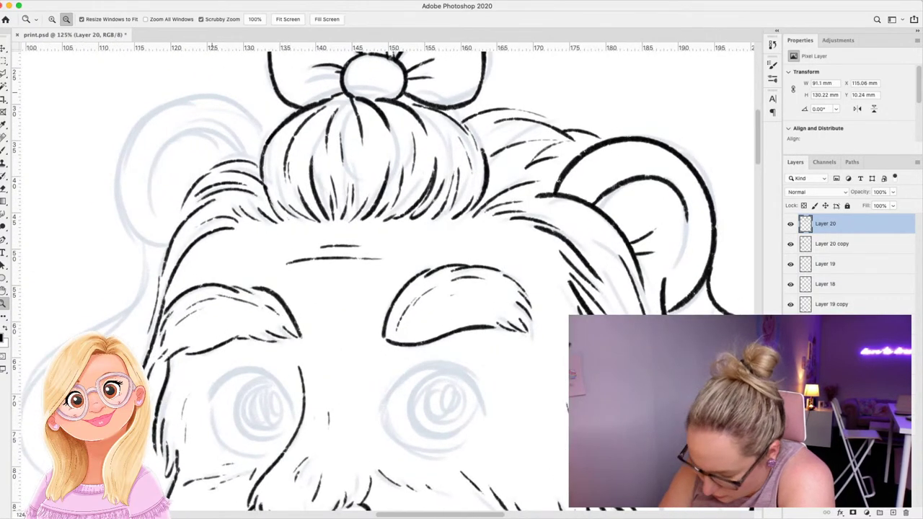
{"action": "left_click", "coordinate": [3, 150]}
{"action": "mouse_move", "coordinate": [266, 141]}
{"action": "left_mouse_down"}
{"action": "mouse_move", "coordinate": [251, 107]}
{"action": "mouse_move", "coordinate": [161, 95]}
{"action": "mouse_move", "coordinate": [115, 186]}
{"action": "mouse_move", "coordinate": [128, 230]}
{"action": "mouse_move", "coordinate": [168, 245]}
{"action": "left_mouse_up"}
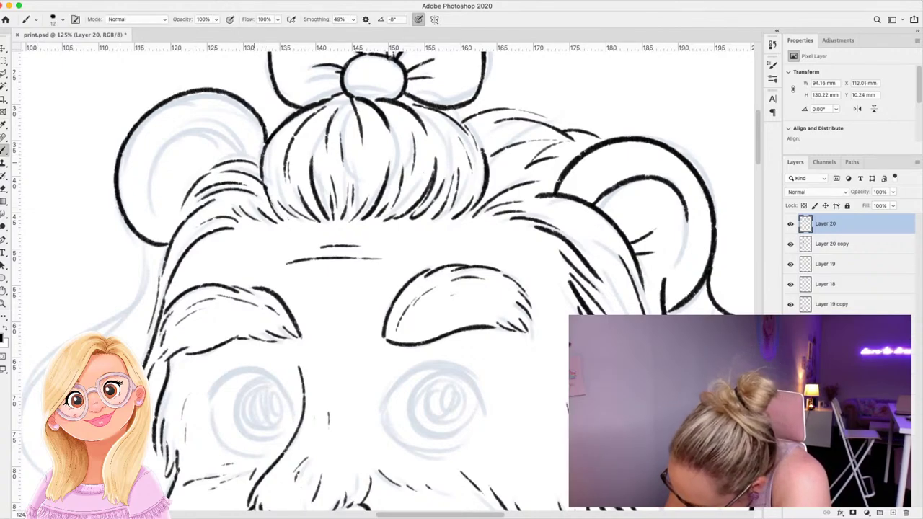
{"action": "mouse_move", "coordinate": [247, 165]}
{"action": "left_mouse_down"}
{"action": "mouse_move", "coordinate": [209, 117]}
{"action": "mouse_move", "coordinate": [149, 160]}
{"action": "left_mouse_up"}
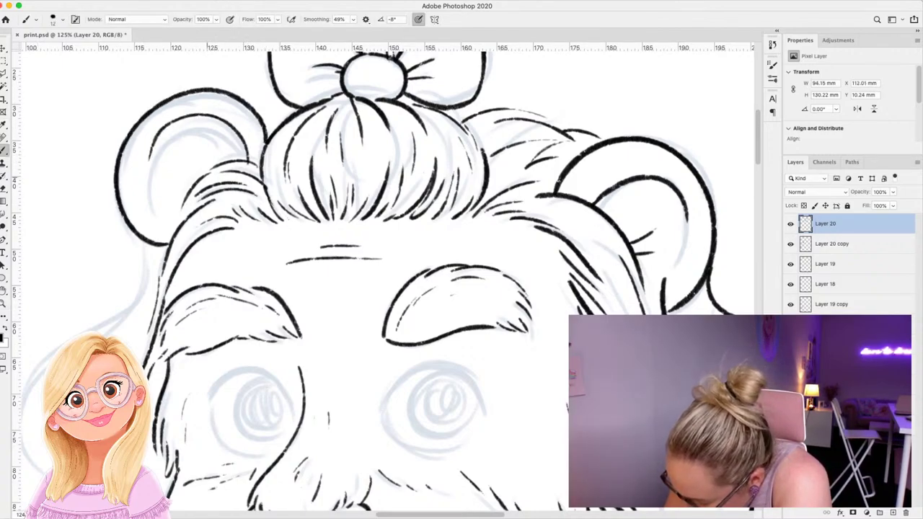
{"action": "mouse_move", "coordinate": [207, 174]}
{"action": "left_mouse_down"}
{"action": "mouse_move", "coordinate": [181, 179]}
{"action": "mouse_move", "coordinate": [203, 172]}
{"action": "left_mouse_up"}
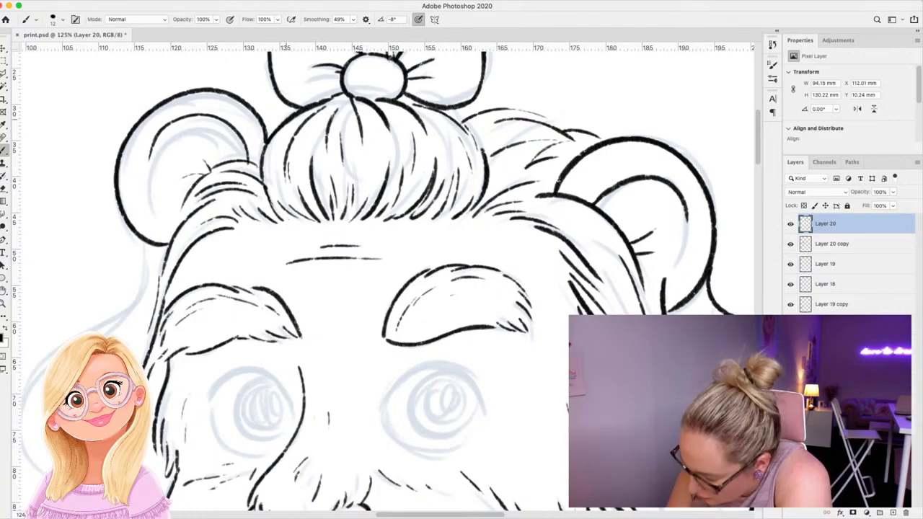
{"action": "mouse_move", "coordinate": [294, 112]}
{"action": "left_mouse_down"}
{"action": "mouse_move", "coordinate": [259, 115]}
{"action": "mouse_move", "coordinate": [265, 121]}
{"action": "left_mouse_up"}
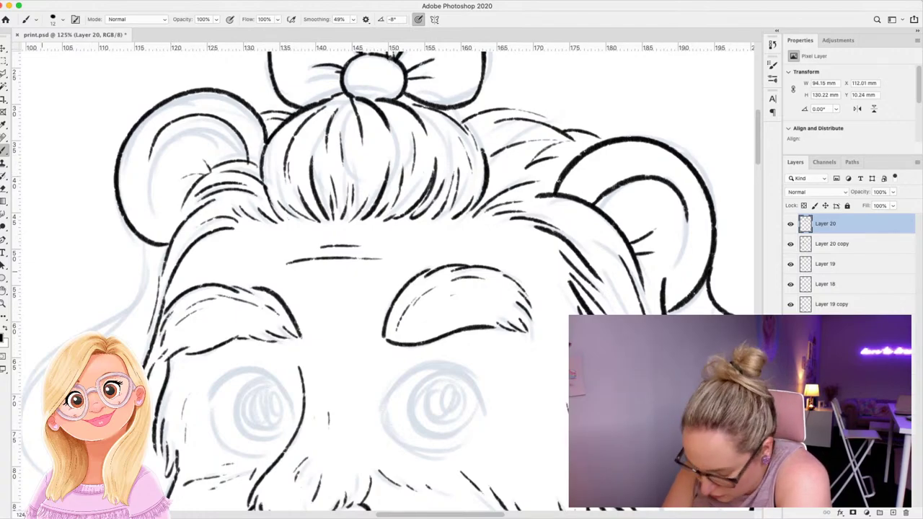
Ink the Tin Man-side mane lock from below the ear down to a looped ringlet, with wavy strands inside it.
{"action": "left_click", "coordinate": [3, 303]}
{"action": "left_click_drag", "start_coordinate": [277, 211], "coordinate": [209, 216]}
{"action": "left_click_drag", "start_coordinate": [346, 216], "coordinate": [291, 220]}
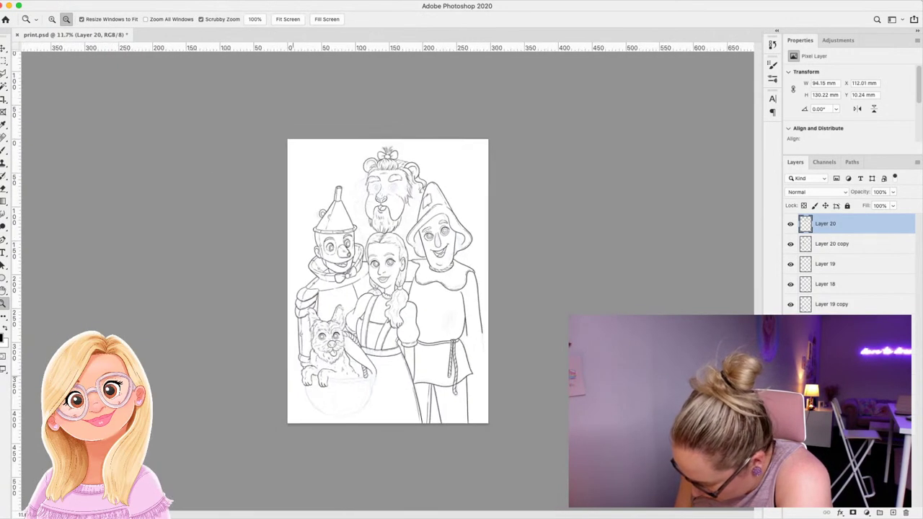
{"action": "left_click_drag", "start_coordinate": [387, 188], "coordinate": [468, 188]}
{"action": "key", "text": "b"}
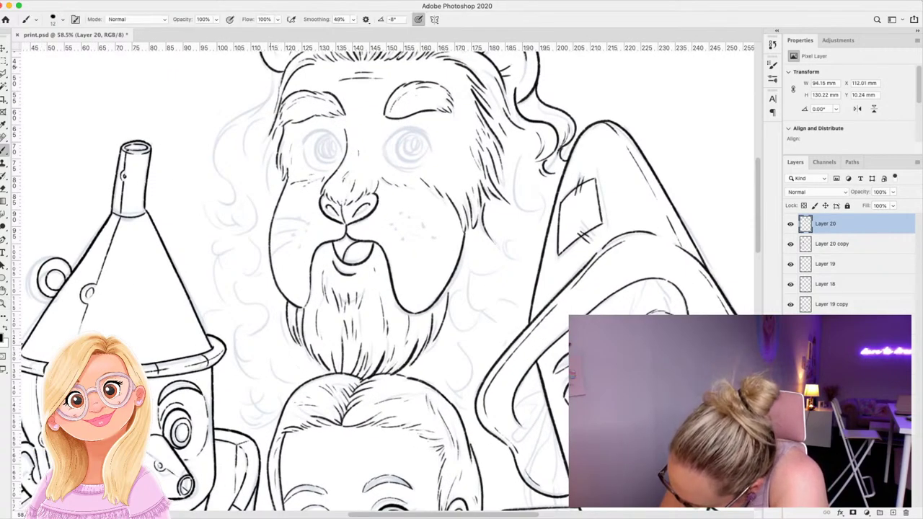
{"action": "mouse_move", "coordinate": [273, 66]}
{"action": "left_mouse_down"}
{"action": "mouse_move", "coordinate": [256, 107]}
{"action": "mouse_move", "coordinate": [212, 158]}
{"action": "mouse_move", "coordinate": [235, 202]}
{"action": "mouse_move", "coordinate": [222, 192]}
{"action": "mouse_move", "coordinate": [244, 203]}
{"action": "mouse_move", "coordinate": [214, 215]}
{"action": "mouse_move", "coordinate": [227, 227]}
{"action": "left_mouse_up"}
{"action": "left_click_drag", "start_coordinate": [230, 219], "coordinate": [249, 216]}
{"action": "left_click_drag", "start_coordinate": [250, 194], "coordinate": [255, 225]}
{"action": "mouse_move", "coordinate": [271, 111]}
{"action": "left_mouse_down"}
{"action": "mouse_move", "coordinate": [242, 167]}
{"action": "mouse_move", "coordinate": [268, 191]}
{"action": "left_mouse_up"}
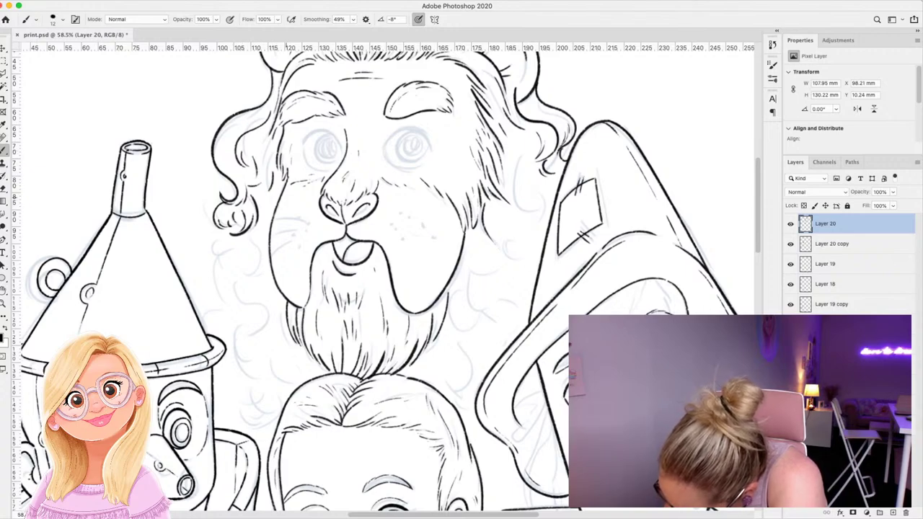
Set the brush smoothing to 28% and ink small mane curls beside the Tin Man-side muzzle and down along the beard.
{"action": "mouse_move", "coordinate": [230, 236]}
{"action": "left_mouse_down"}
{"action": "mouse_move", "coordinate": [210, 261]}
{"action": "mouse_move", "coordinate": [236, 290]}
{"action": "left_mouse_up"}
{"action": "mouse_move", "coordinate": [270, 230]}
{"action": "left_mouse_down"}
{"action": "mouse_move", "coordinate": [255, 240]}
{"action": "mouse_move", "coordinate": [265, 277]}
{"action": "mouse_move", "coordinate": [217, 307]}
{"action": "mouse_move", "coordinate": [207, 326]}
{"action": "left_mouse_up"}
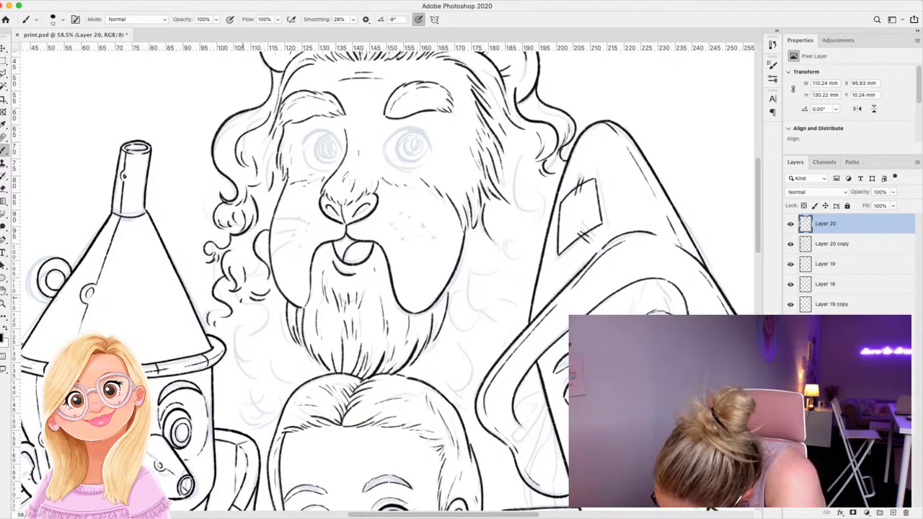
{"action": "mouse_move", "coordinate": [269, 300]}
{"action": "left_mouse_down"}
{"action": "mouse_move", "coordinate": [232, 358]}
{"action": "mouse_move", "coordinate": [240, 372]}
{"action": "left_mouse_up"}
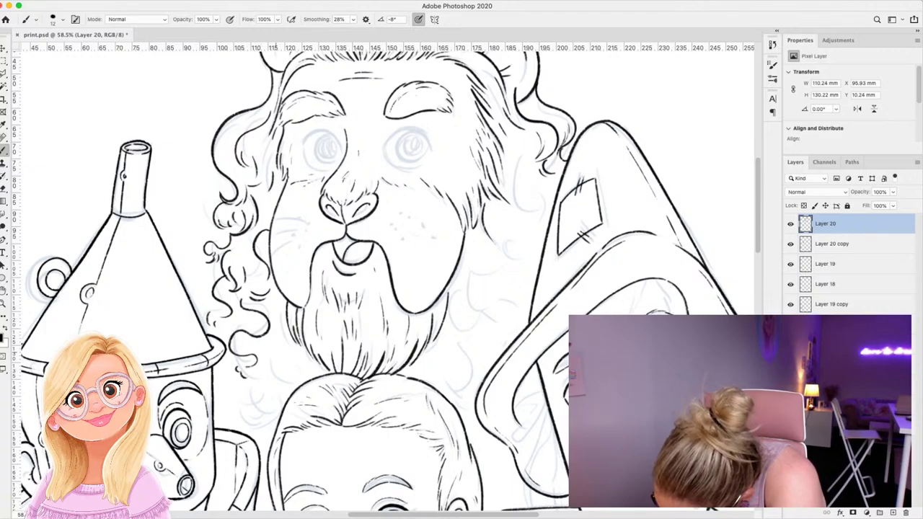
{"action": "mouse_move", "coordinate": [270, 345]}
{"action": "left_mouse_down"}
{"action": "mouse_move", "coordinate": [277, 383]}
{"action": "mouse_move", "coordinate": [290, 365]}
{"action": "mouse_move", "coordinate": [308, 371]}
{"action": "left_mouse_up"}
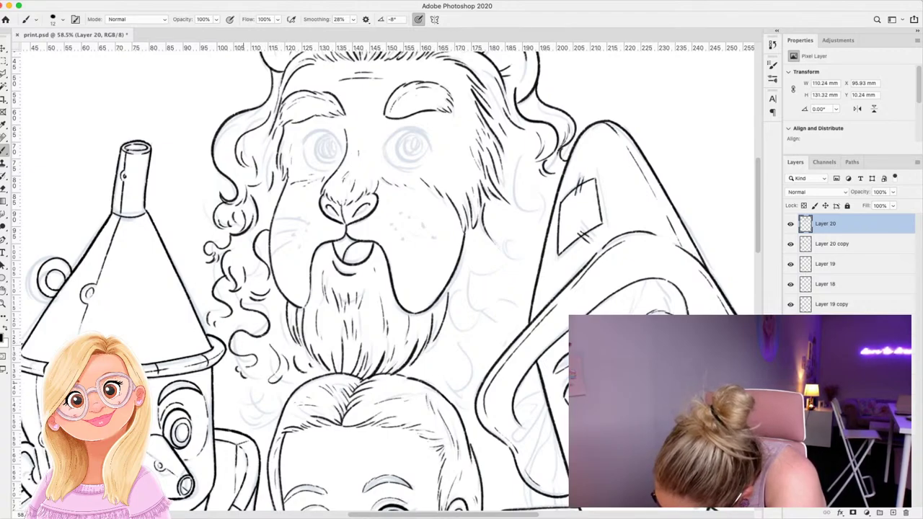
Fill in the mane's lower end with short curls between the Tin Man's hat brim and the girl's hair.
{"action": "left_click_drag", "start_coordinate": [232, 384], "coordinate": [230, 399]}
{"action": "left_click_drag", "start_coordinate": [221, 264], "coordinate": [199, 295]}
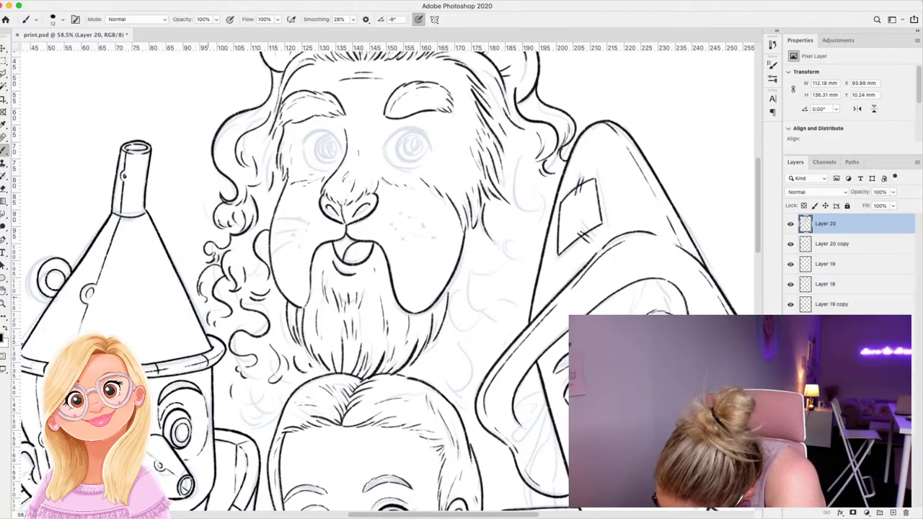
{"action": "mouse_move", "coordinate": [235, 367]}
{"action": "left_mouse_down"}
{"action": "mouse_move", "coordinate": [218, 421]}
{"action": "mouse_move", "coordinate": [241, 425]}
{"action": "left_mouse_up"}
{"action": "mouse_move", "coordinate": [263, 389]}
{"action": "left_mouse_down"}
{"action": "mouse_move", "coordinate": [250, 426]}
{"action": "mouse_move", "coordinate": [266, 430]}
{"action": "left_mouse_up"}
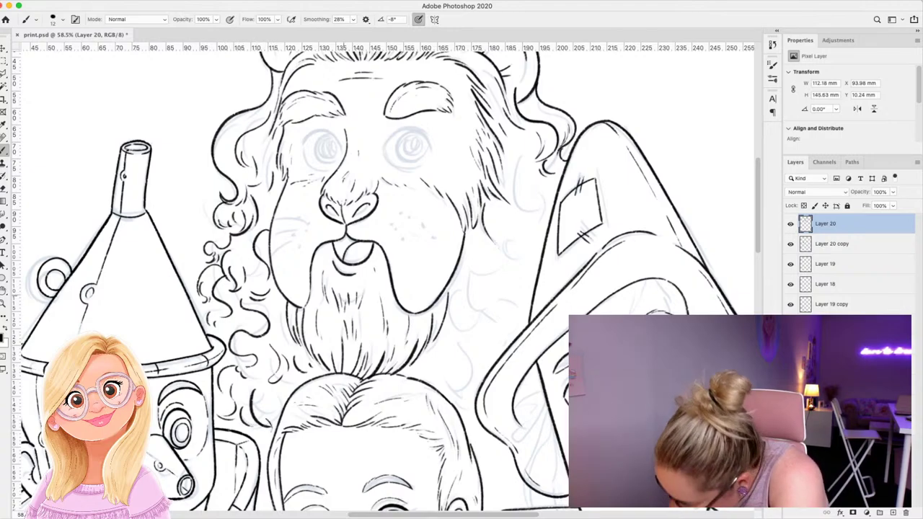
Ink the Scarecrow-side mane with wavy locks and looped curls from beneath the ear down beside the muzzle and beard.
{"action": "mouse_move", "coordinate": [453, 330]}
{"action": "left_mouse_down"}
{"action": "mouse_move", "coordinate": [447, 387]}
{"action": "mouse_move", "coordinate": [441, 371]}
{"action": "left_mouse_up"}
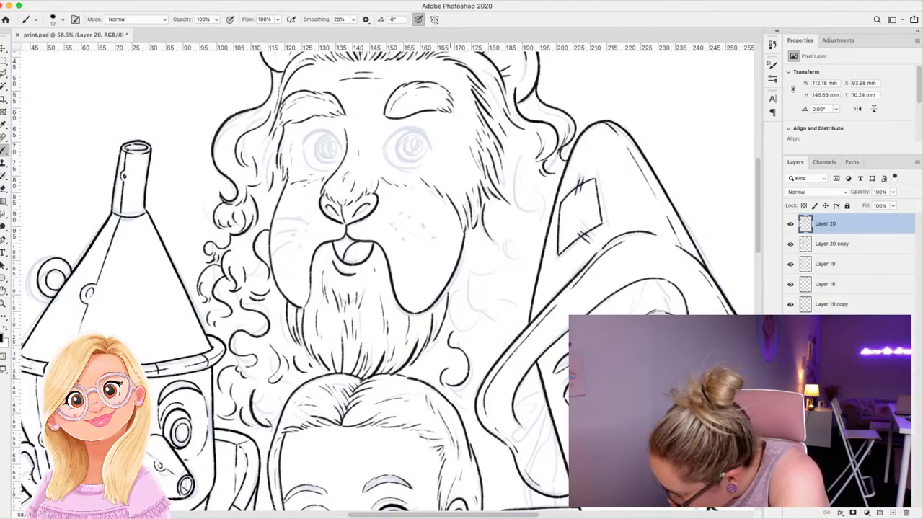
{"action": "left_click_drag", "start_coordinate": [469, 338], "coordinate": [473, 350]}
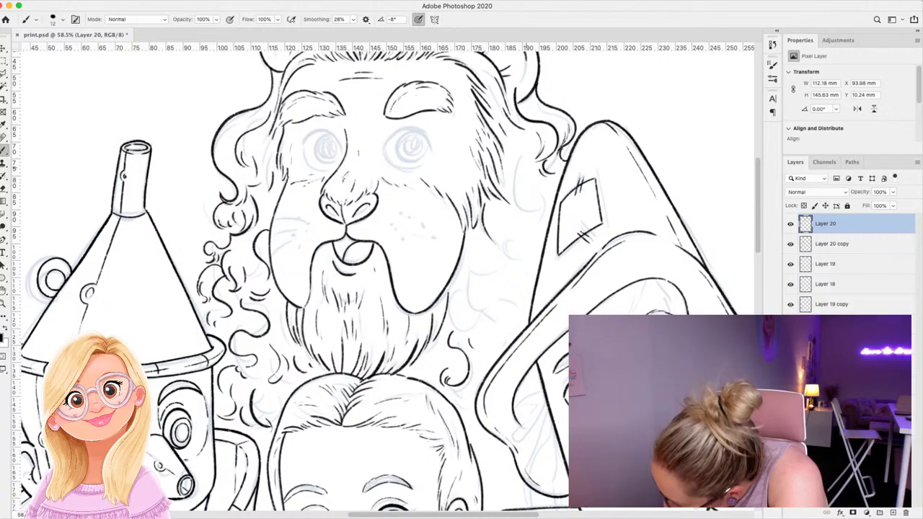
{"action": "mouse_move", "coordinate": [524, 158]}
{"action": "left_mouse_down"}
{"action": "mouse_move", "coordinate": [539, 209]}
{"action": "mouse_move", "coordinate": [529, 220]}
{"action": "mouse_move", "coordinate": [525, 210]}
{"action": "mouse_move", "coordinate": [545, 211]}
{"action": "mouse_move", "coordinate": [528, 257]}
{"action": "left_mouse_up"}
{"action": "mouse_move", "coordinate": [478, 237]}
{"action": "left_mouse_down"}
{"action": "mouse_move", "coordinate": [465, 271]}
{"action": "mouse_move", "coordinate": [522, 290]}
{"action": "left_mouse_up"}
{"action": "mouse_move", "coordinate": [514, 302]}
{"action": "left_mouse_down"}
{"action": "mouse_move", "coordinate": [523, 308]}
{"action": "mouse_move", "coordinate": [525, 299]}
{"action": "mouse_move", "coordinate": [467, 311]}
{"action": "mouse_move", "coordinate": [463, 326]}
{"action": "left_mouse_up"}
{"action": "mouse_move", "coordinate": [486, 325]}
{"action": "left_mouse_down"}
{"action": "mouse_move", "coordinate": [476, 345]}
{"action": "mouse_move", "coordinate": [432, 373]}
{"action": "left_mouse_up"}
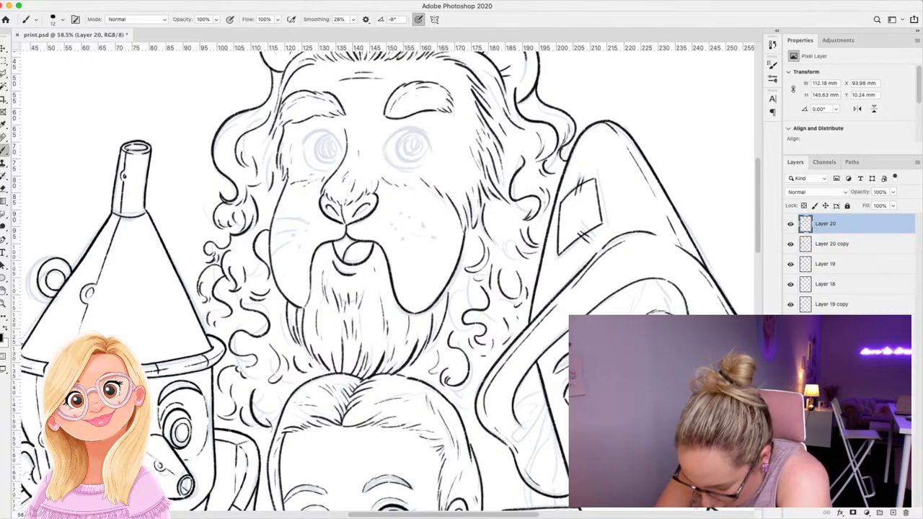
Fill the gap between the girl's hair and the Scarecrow's hat brim with short mane curls down to the shoulder line.
{"action": "key", "text": "z"}
{"action": "left_click_drag", "start_coordinate": [490, 302], "coordinate": [403, 301]}
{"action": "left_click_drag", "start_coordinate": [439, 242], "coordinate": [472, 224]}
{"action": "key", "text": "b"}
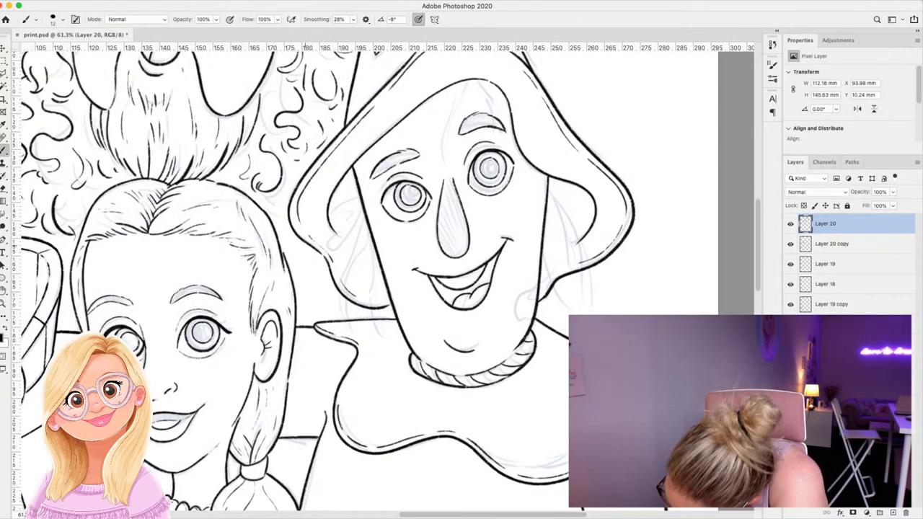
{"action": "mouse_move", "coordinate": [308, 245]}
{"action": "left_mouse_down"}
{"action": "mouse_move", "coordinate": [299, 277]}
{"action": "mouse_move", "coordinate": [324, 317]}
{"action": "left_mouse_up"}
{"action": "left_click_drag", "start_coordinate": [336, 301], "coordinate": [328, 316]}
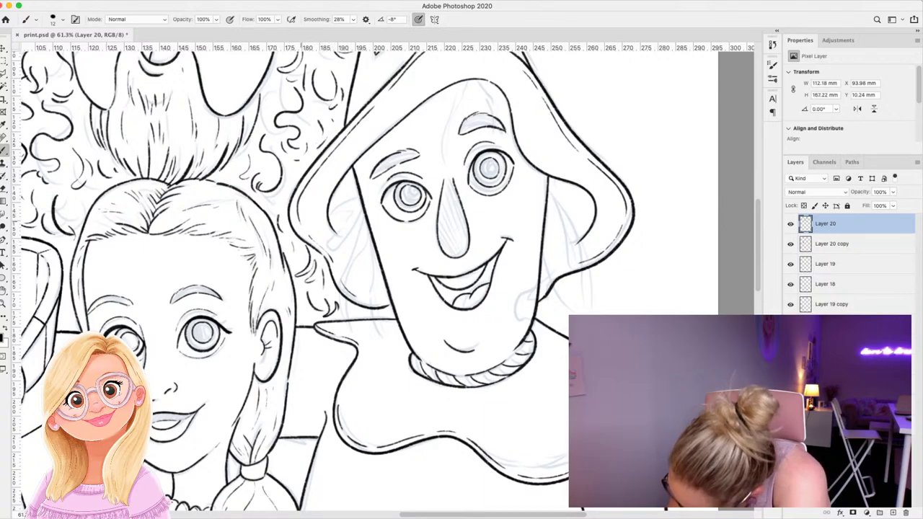
Ink the outline of the lion's Scarecrow-side eye with a thick upper lid and a thin lower lid.
{"action": "key", "text": "z"}
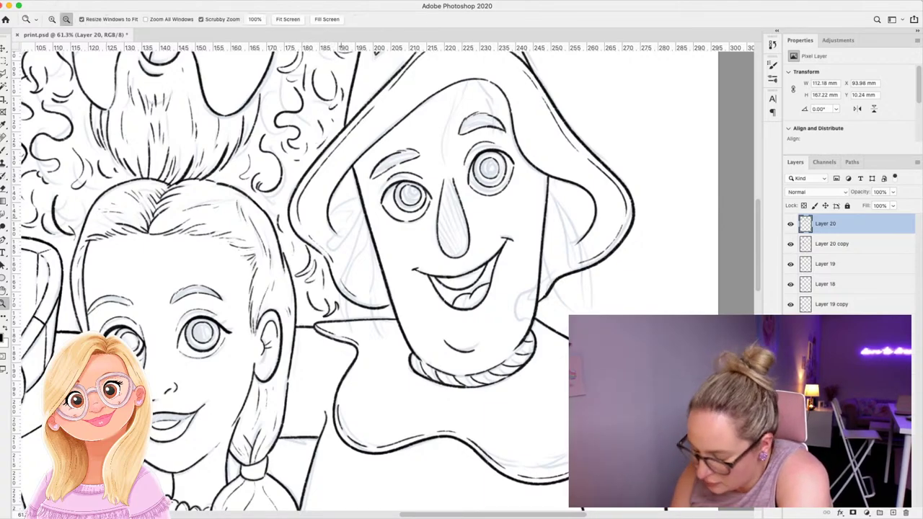
{"action": "left_click_drag", "start_coordinate": [425, 247], "coordinate": [337, 243]}
{"action": "left_click_drag", "start_coordinate": [395, 190], "coordinate": [445, 182]}
{"action": "key", "text": "b"}
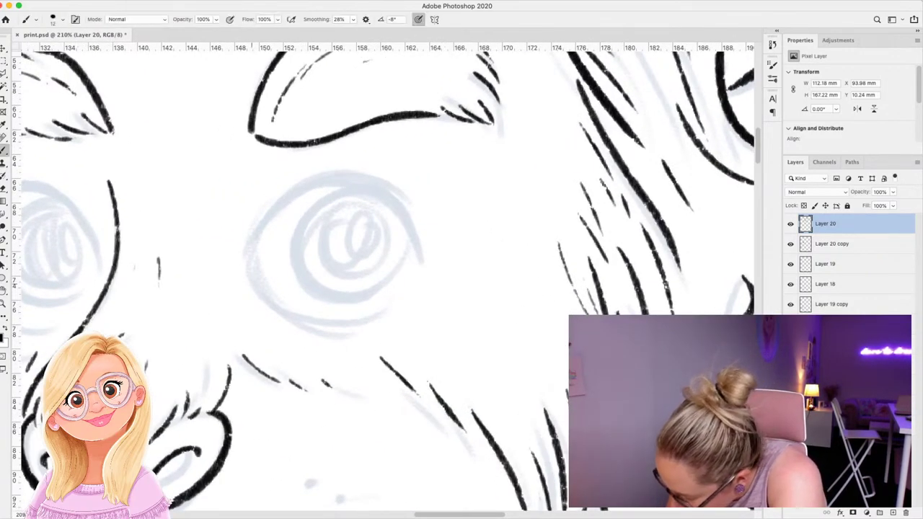
{"action": "mouse_move", "coordinate": [249, 281]}
{"action": "left_mouse_down"}
{"action": "mouse_move", "coordinate": [299, 182]}
{"action": "mouse_move", "coordinate": [400, 186]}
{"action": "mouse_move", "coordinate": [430, 256]}
{"action": "left_mouse_up"}
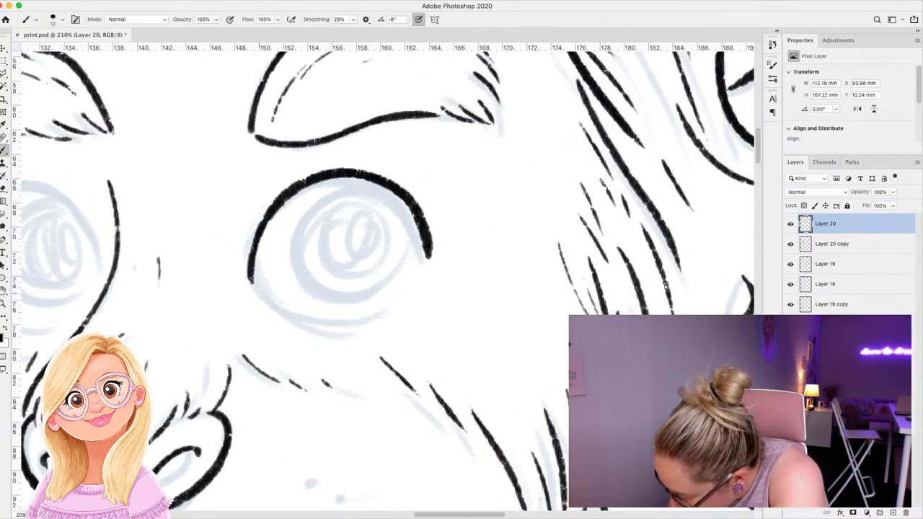
{"action": "mouse_move", "coordinate": [251, 283]}
{"action": "left_mouse_down"}
{"action": "mouse_move", "coordinate": [277, 311]}
{"action": "mouse_move", "coordinate": [399, 311]}
{"action": "mouse_move", "coordinate": [424, 260]}
{"action": "left_mouse_up"}
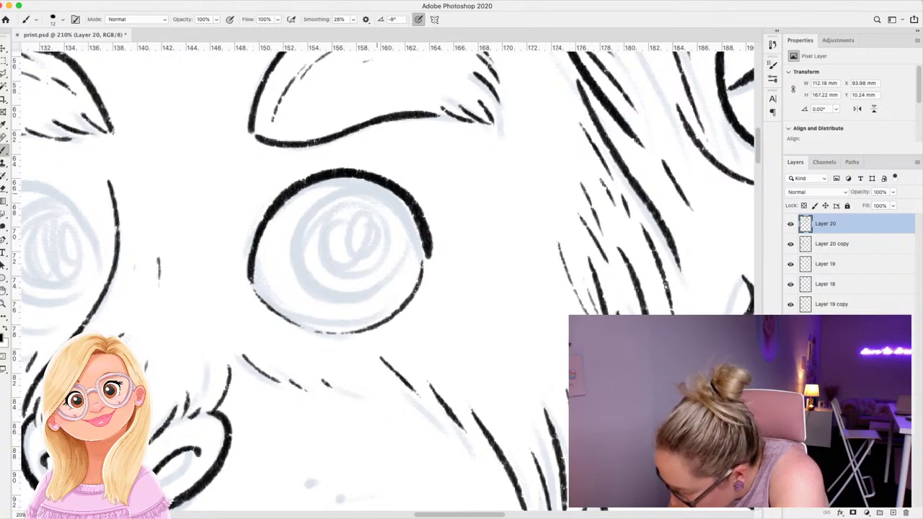
Try iris and pupil rings in the lion's Scarecrow-side eye, and undo both rings.
{"action": "mouse_move", "coordinate": [371, 187]}
{"action": "left_mouse_down"}
{"action": "mouse_move", "coordinate": [301, 189]}
{"action": "mouse_move", "coordinate": [309, 307]}
{"action": "mouse_move", "coordinate": [397, 249]}
{"action": "mouse_move", "coordinate": [368, 189]}
{"action": "mouse_move", "coordinate": [302, 245]}
{"action": "mouse_move", "coordinate": [373, 262]}
{"action": "mouse_move", "coordinate": [330, 202]}
{"action": "left_mouse_up"}
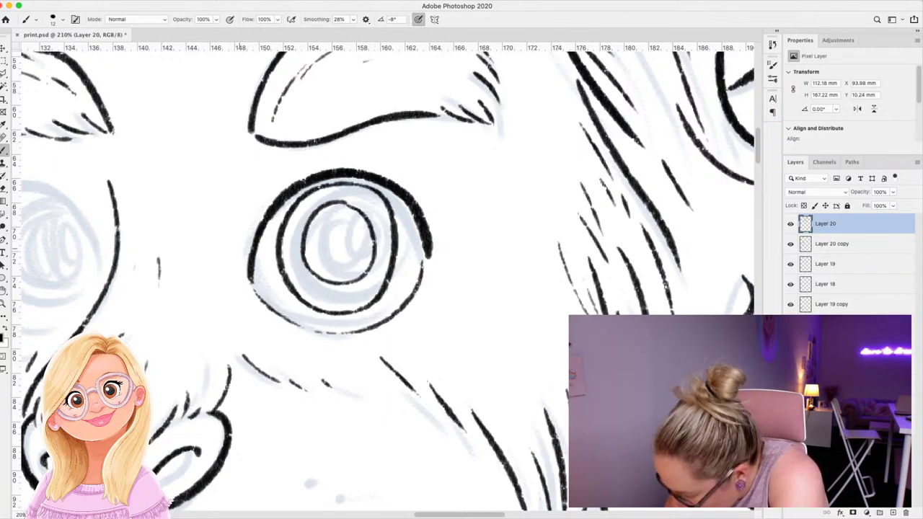
{"action": "key", "text": "z"}
{"action": "mouse_move", "coordinate": [421, 217]}
{"action": "left_mouse_down"}
{"action": "mouse_move", "coordinate": [438, 218]}
{"action": "mouse_move", "coordinate": [324, 224]}
{"action": "left_mouse_up"}
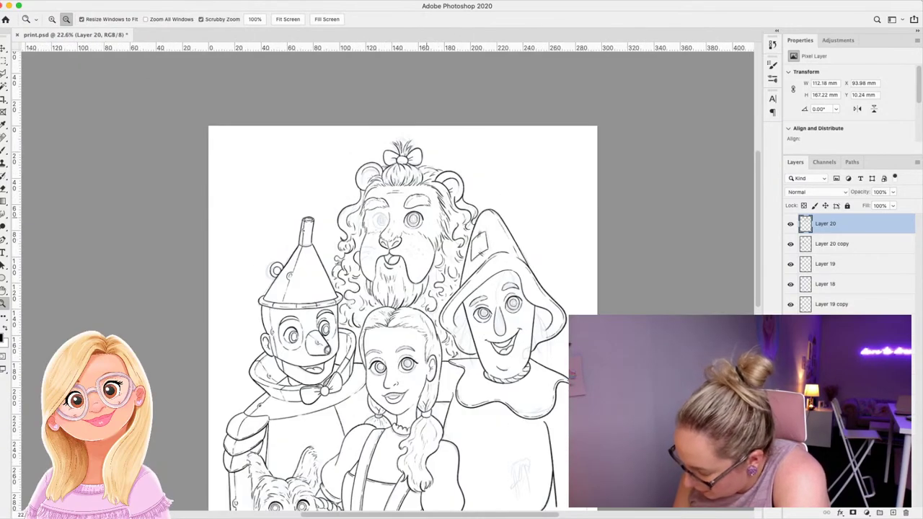
{"action": "left_click_drag", "start_coordinate": [427, 217], "coordinate": [464, 225]}
{"action": "key", "text": "super+z"}
{"action": "key", "text": "super+z"}
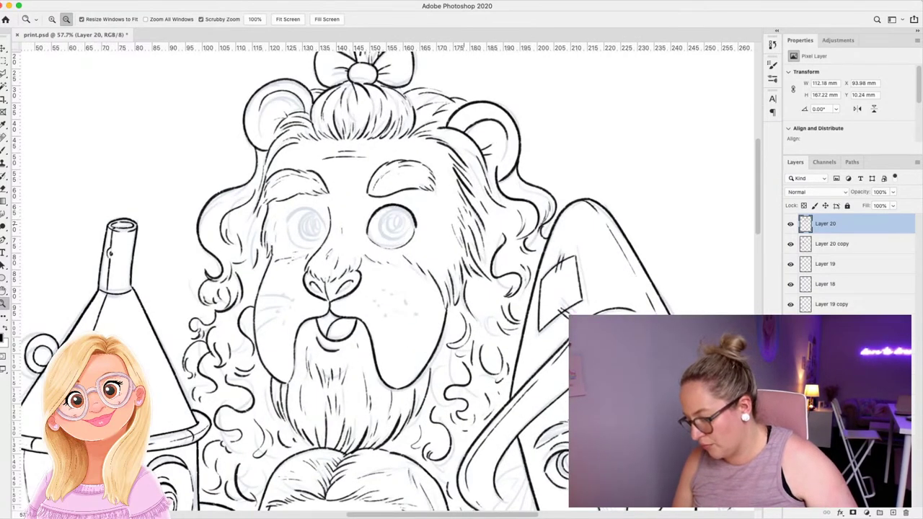
Ink the lion's Tin Man-side eye with a thick upper lid, thin lower lid, and iris and pupil rings.
{"action": "mouse_move", "coordinate": [323, 234]}
{"action": "left_mouse_down"}
{"action": "mouse_move", "coordinate": [375, 235]}
{"action": "mouse_move", "coordinate": [319, 154]}
{"action": "mouse_move", "coordinate": [245, 134]}
{"action": "mouse_move", "coordinate": [189, 204]}
{"action": "mouse_move", "coordinate": [264, 129]}
{"action": "mouse_move", "coordinate": [281, 129]}
{"action": "left_mouse_up"}
{"action": "key", "text": "b"}
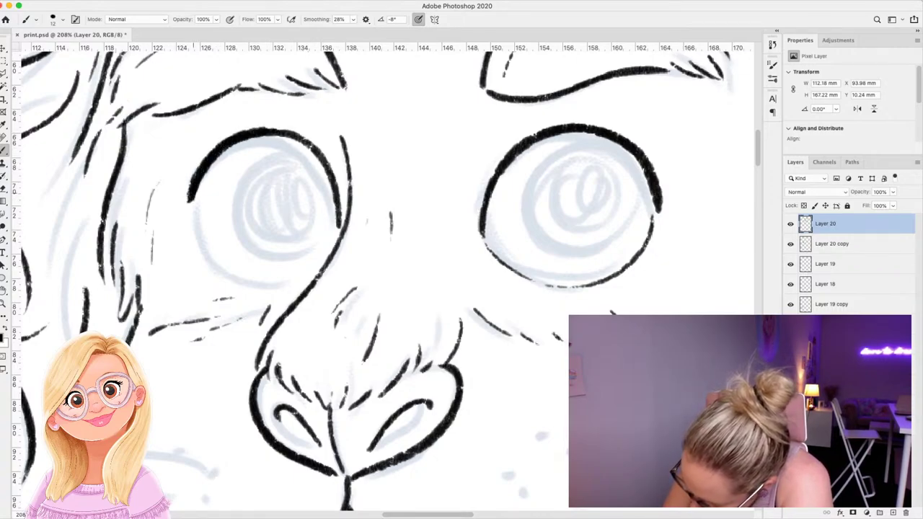
{"action": "mouse_move", "coordinate": [189, 196]}
{"action": "left_mouse_down"}
{"action": "mouse_move", "coordinate": [208, 260]}
{"action": "mouse_move", "coordinate": [260, 288]}
{"action": "mouse_move", "coordinate": [310, 287]}
{"action": "left_mouse_up"}
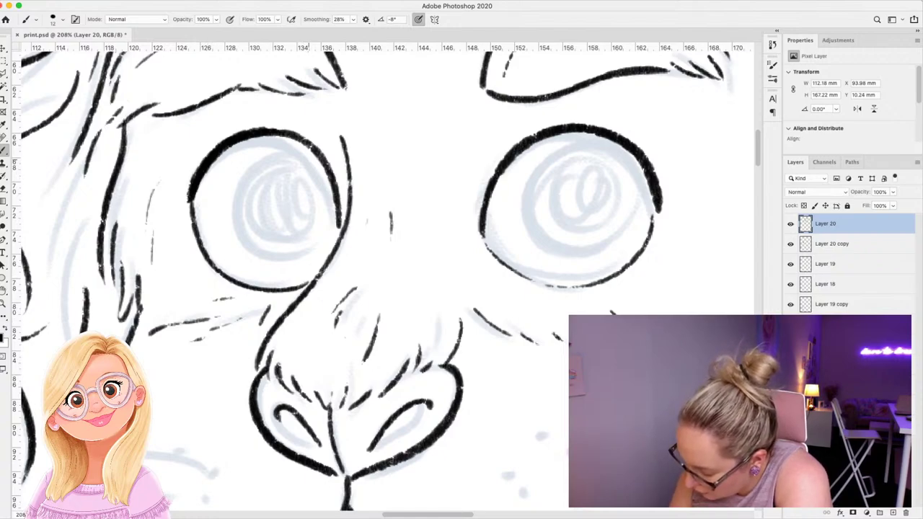
{"action": "mouse_move", "coordinate": [305, 151]}
{"action": "left_mouse_down"}
{"action": "mouse_move", "coordinate": [243, 172]}
{"action": "mouse_move", "coordinate": [233, 209]}
{"action": "mouse_move", "coordinate": [248, 245]}
{"action": "mouse_move", "coordinate": [285, 258]}
{"action": "mouse_move", "coordinate": [325, 237]}
{"action": "mouse_move", "coordinate": [325, 184]}
{"action": "mouse_move", "coordinate": [287, 165]}
{"action": "mouse_move", "coordinate": [269, 171]}
{"action": "mouse_move", "coordinate": [250, 211]}
{"action": "mouse_move", "coordinate": [290, 234]}
{"action": "mouse_move", "coordinate": [311, 203]}
{"action": "mouse_move", "coordinate": [295, 167]}
{"action": "left_mouse_up"}
Ink the iris and pupil rings in the lion's Scarecrow-side eye, undoing and redrawing the iris until it fits.
{"action": "left_click", "coordinate": [3, 303]}
{"action": "left_click_drag", "start_coordinate": [380, 155], "coordinate": [246, 160]}
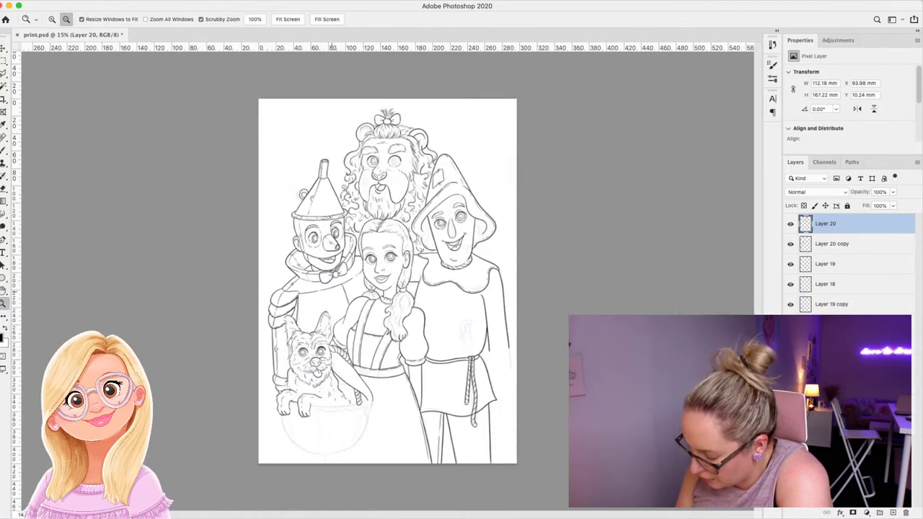
{"action": "left_click_drag", "start_coordinate": [398, 154], "coordinate": [469, 155]}
{"action": "left_click_drag", "start_coordinate": [410, 176], "coordinate": [497, 177]}
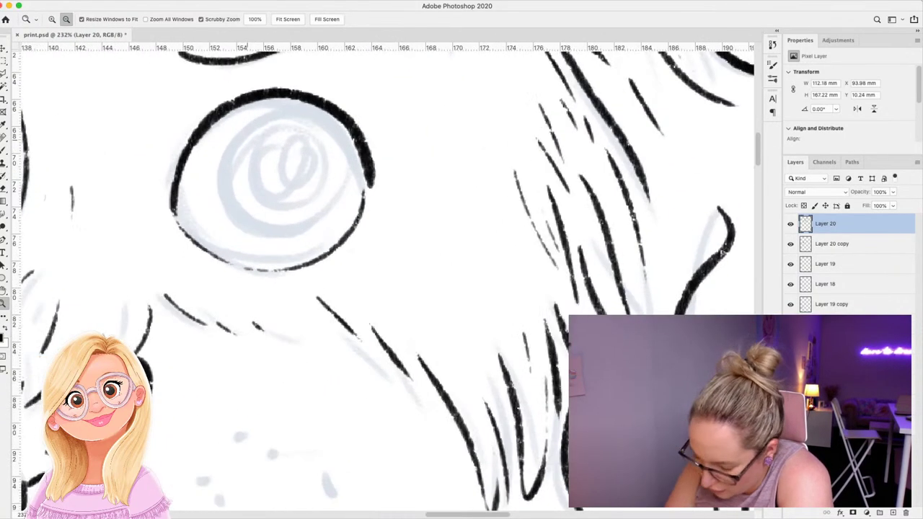
{"action": "key", "text": "b"}
{"action": "mouse_move", "coordinate": [299, 110]}
{"action": "left_mouse_down"}
{"action": "mouse_move", "coordinate": [254, 114]}
{"action": "mouse_move", "coordinate": [227, 138]}
{"action": "mouse_move", "coordinate": [221, 174]}
{"action": "mouse_move", "coordinate": [237, 211]}
{"action": "mouse_move", "coordinate": [285, 232]}
{"action": "mouse_move", "coordinate": [320, 215]}
{"action": "mouse_move", "coordinate": [331, 189]}
{"action": "mouse_move", "coordinate": [332, 155]}
{"action": "mouse_move", "coordinate": [296, 110]}
{"action": "left_mouse_up"}
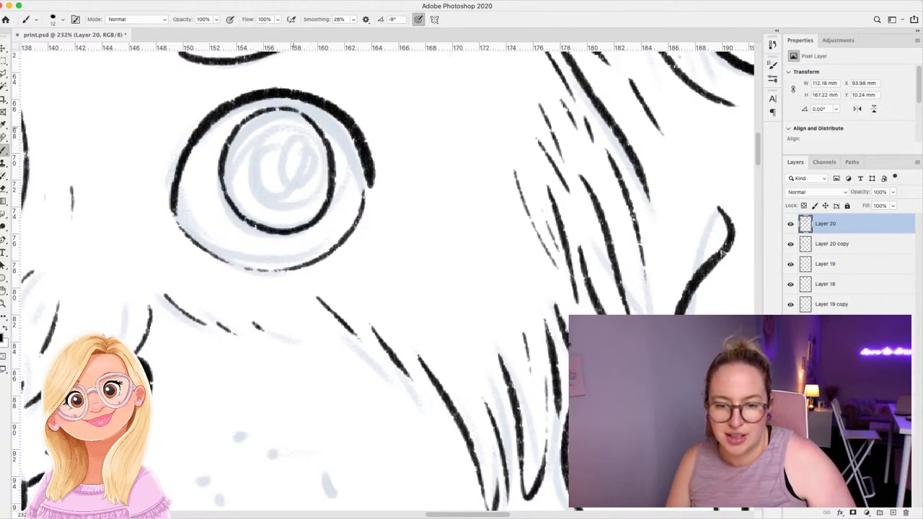
{"action": "key", "text": "super+z"}
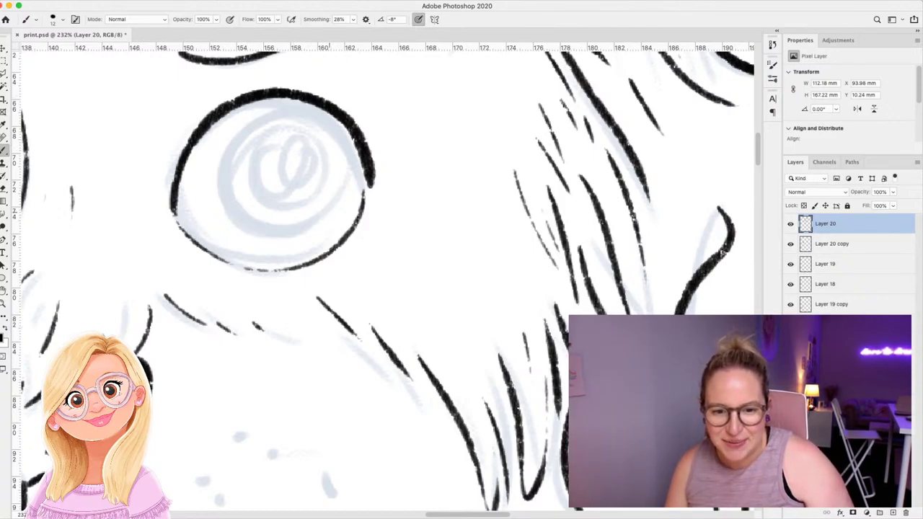
{"action": "left_click_drag", "start_coordinate": [722, 250], "coordinate": [741, 275]}
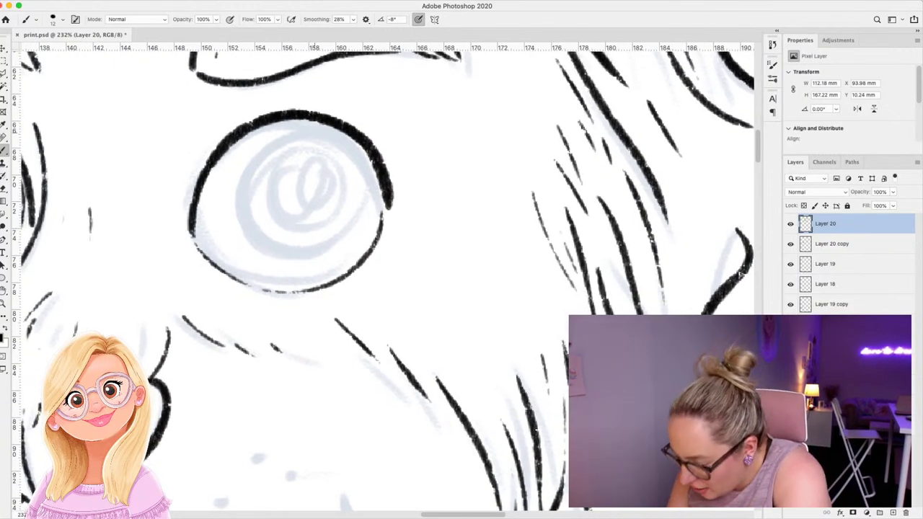
{"action": "mouse_move", "coordinate": [315, 132]}
{"action": "left_mouse_down"}
{"action": "mouse_move", "coordinate": [281, 133]}
{"action": "mouse_move", "coordinate": [244, 184]}
{"action": "mouse_move", "coordinate": [268, 243]}
{"action": "mouse_move", "coordinate": [324, 247]}
{"action": "left_mouse_up"}
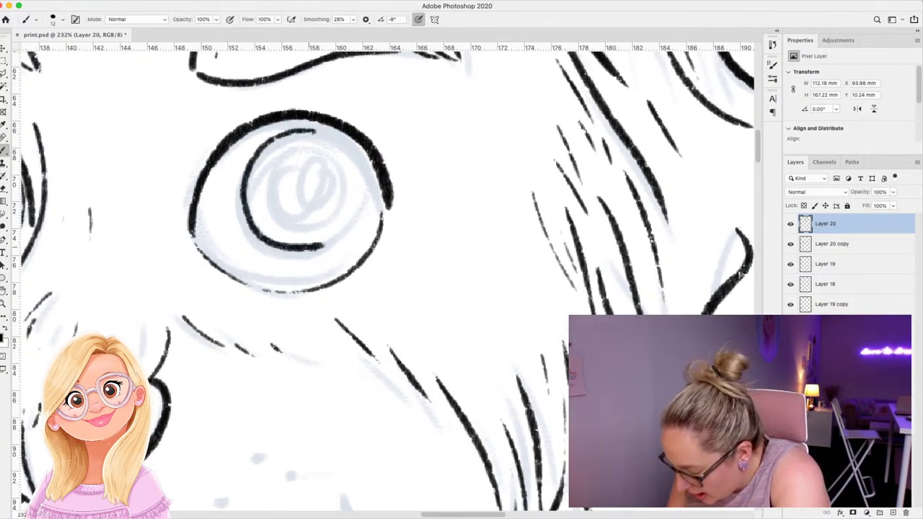
{"action": "key", "text": "super+z"}
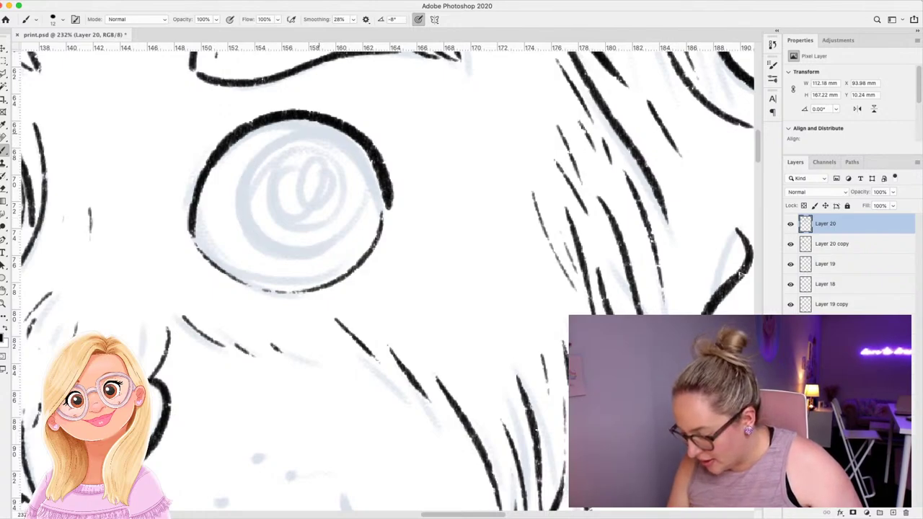
{"action": "mouse_move", "coordinate": [319, 131]}
{"action": "left_mouse_down"}
{"action": "mouse_move", "coordinate": [270, 141]}
{"action": "mouse_move", "coordinate": [243, 201]}
{"action": "mouse_move", "coordinate": [288, 257]}
{"action": "mouse_move", "coordinate": [351, 237]}
{"action": "mouse_move", "coordinate": [368, 179]}
{"action": "mouse_move", "coordinate": [318, 131]}
{"action": "mouse_move", "coordinate": [296, 129]}
{"action": "mouse_move", "coordinate": [267, 193]}
{"action": "mouse_move", "coordinate": [303, 232]}
{"action": "mouse_move", "coordinate": [349, 199]}
{"action": "mouse_move", "coordinate": [330, 154]}
{"action": "mouse_move", "coordinate": [312, 149]}
{"action": "left_mouse_up"}
Dot whisker freckles over the sketched spots on both sides of the lion's muzzle, undoing the last stray mark.
{"action": "key", "text": "z"}
{"action": "left_click_drag", "start_coordinate": [381, 221], "coordinate": [307, 250]}
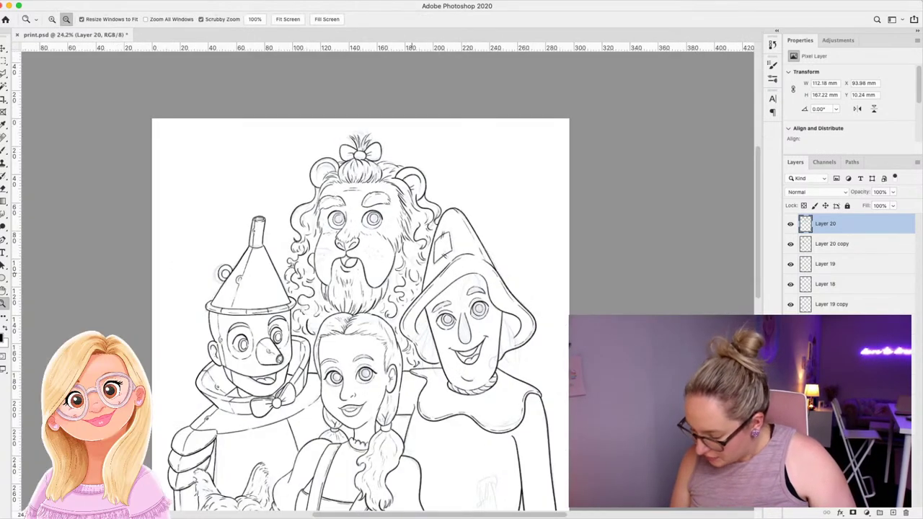
{"action": "left_click_drag", "start_coordinate": [386, 268], "coordinate": [453, 267]}
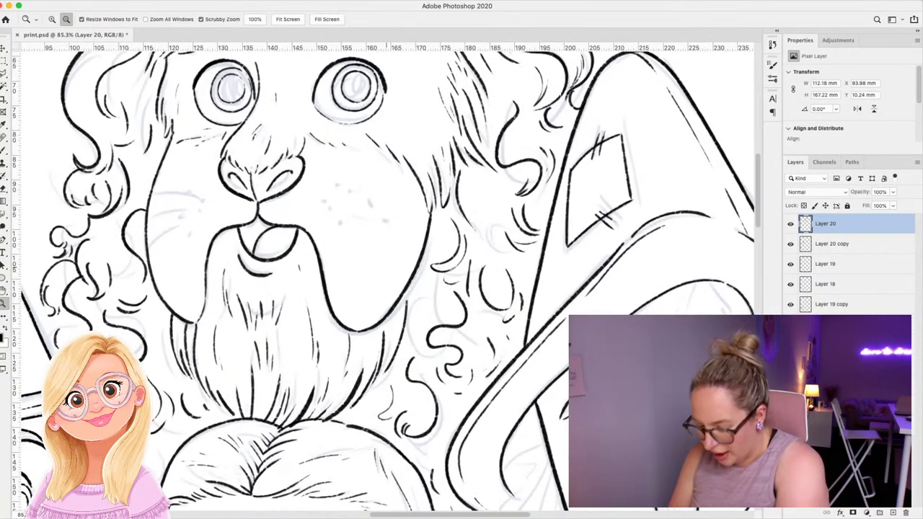
{"action": "key", "text": "b"}
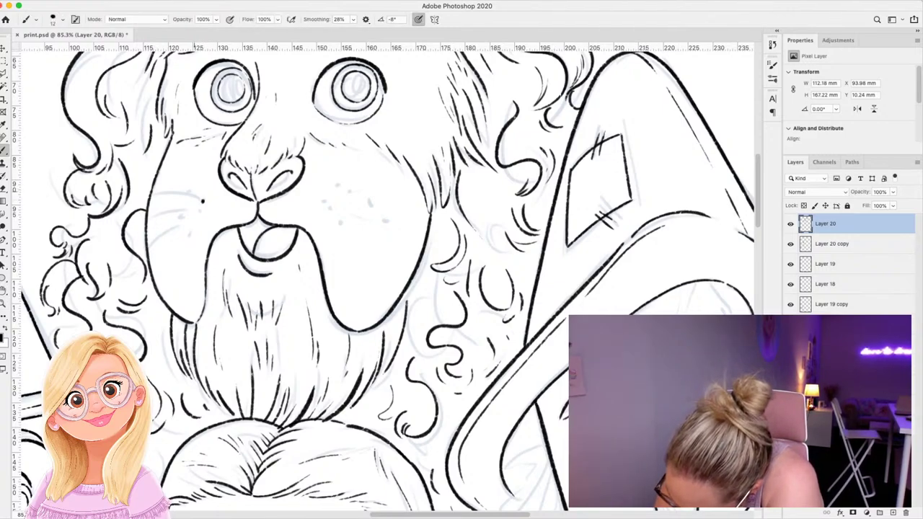
{"action": "left_click", "coordinate": [191, 192]}
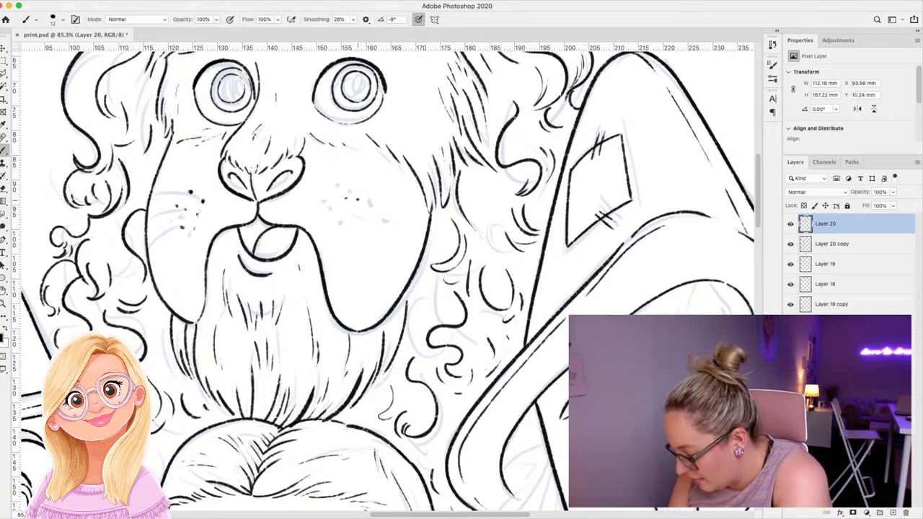
{"action": "left_click", "coordinate": [358, 199]}
{"action": "left_click", "coordinate": [346, 198]}
{"action": "left_click", "coordinate": [344, 212]}
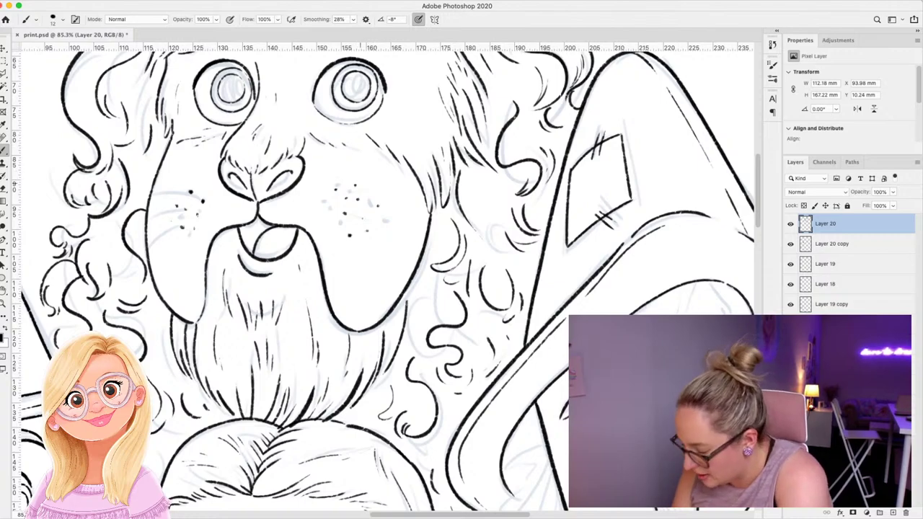
{"action": "left_click_drag", "start_coordinate": [356, 185], "coordinate": [425, 162]}
{"action": "key", "text": "ctrl+z"}
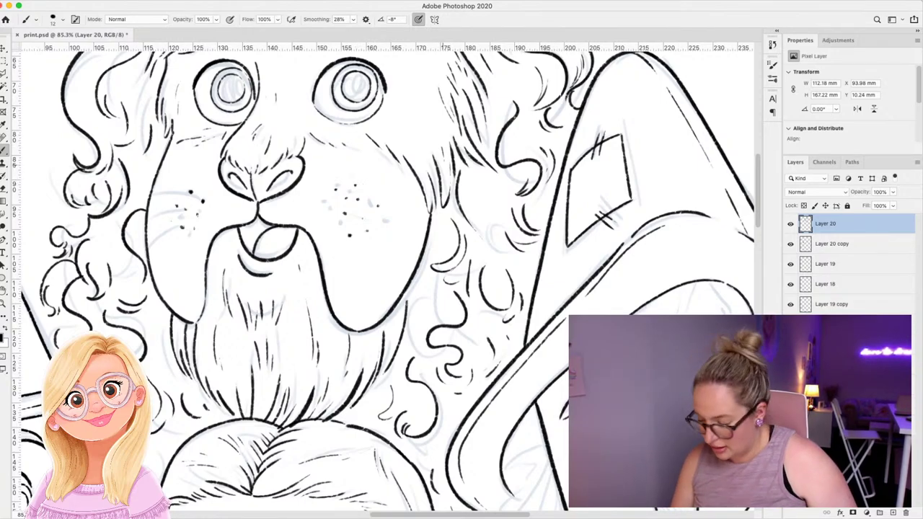
View the whole illustration and save the document.
{"action": "key", "text": "z"}
{"action": "left_click_drag", "start_coordinate": [411, 198], "coordinate": [375, 198]}
{"action": "mouse_move", "coordinate": [515, 355]}
{"action": "left_mouse_down"}
{"action": "mouse_move", "coordinate": [535, 356]}
{"action": "mouse_move", "coordinate": [506, 355]}
{"action": "left_mouse_up"}
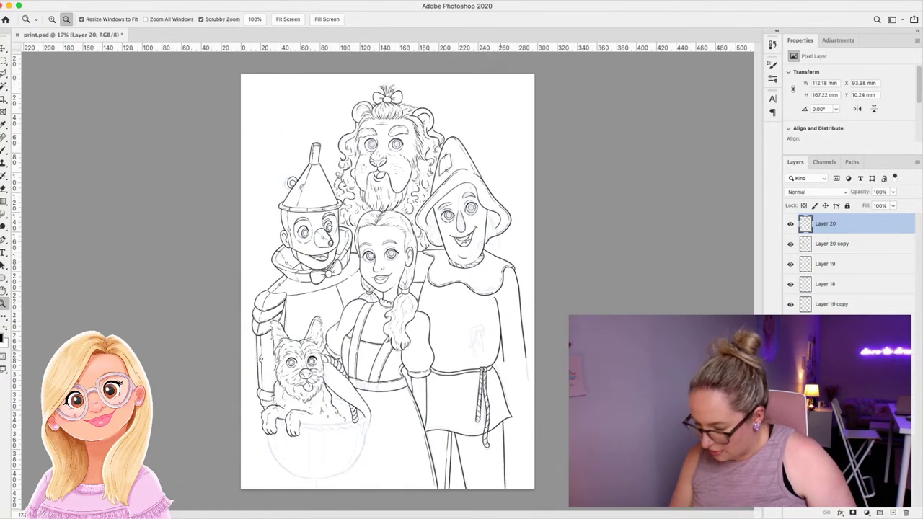
{"action": "key", "text": "ctrl+s"}
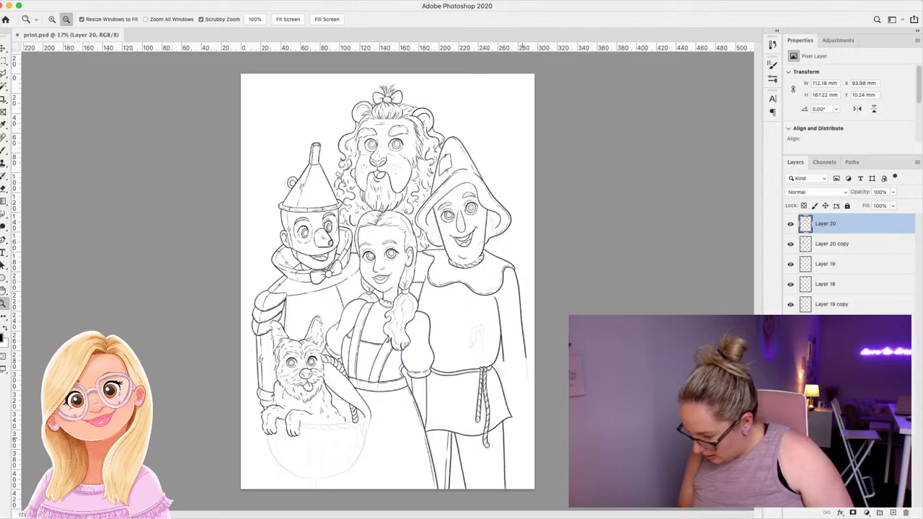
On a new layer, ink straw hair strands under the Scarecrow's hat on the girl's side of his face.
{"action": "left_click_drag", "start_coordinate": [494, 241], "coordinate": [563, 240]}
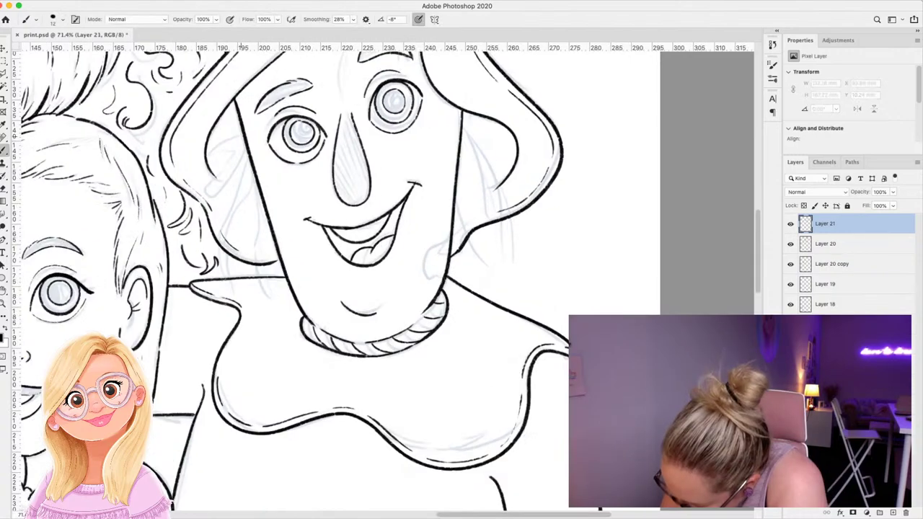
{"action": "mouse_move", "coordinate": [243, 135]}
{"action": "left_mouse_down"}
{"action": "mouse_move", "coordinate": [208, 156]}
{"action": "mouse_move", "coordinate": [245, 144]}
{"action": "mouse_move", "coordinate": [203, 192]}
{"action": "left_mouse_up"}
{"action": "left_click_drag", "start_coordinate": [238, 166], "coordinate": [212, 186]}
{"action": "left_click_drag", "start_coordinate": [249, 156], "coordinate": [229, 189]}
{"action": "left_click_drag", "start_coordinate": [244, 179], "coordinate": [220, 200]}
{"action": "mouse_move", "coordinate": [252, 165]}
{"action": "left_mouse_down"}
{"action": "mouse_move", "coordinate": [221, 234]}
{"action": "mouse_move", "coordinate": [255, 175]}
{"action": "mouse_move", "coordinate": [244, 211]}
{"action": "mouse_move", "coordinate": [246, 297]}
{"action": "mouse_move", "coordinate": [261, 201]}
{"action": "left_mouse_up"}
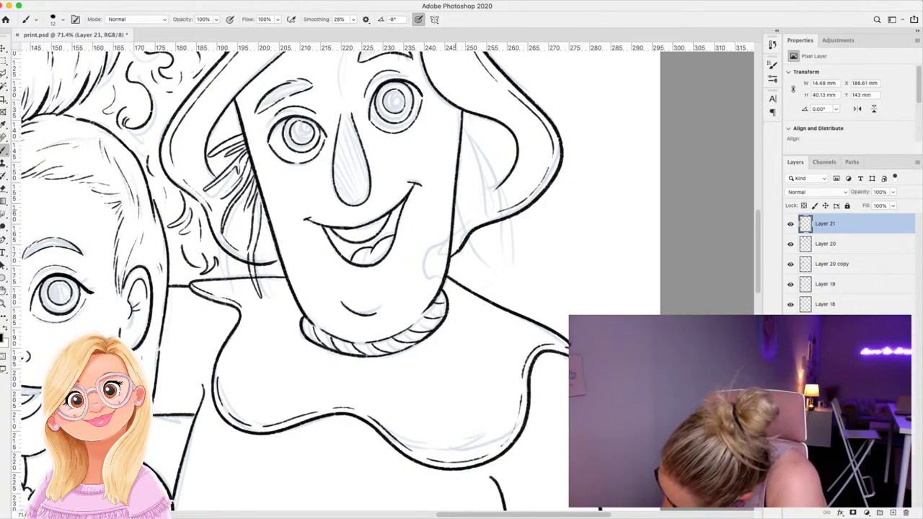
Ink matching straw hair strands on the outer side of the Scarecrow's face, from under the hat down past the brim.
{"action": "left_click_drag", "start_coordinate": [455, 202], "coordinate": [494, 278]}
{"action": "left_click_drag", "start_coordinate": [468, 241], "coordinate": [495, 279]}
{"action": "left_click_drag", "start_coordinate": [455, 218], "coordinate": [465, 235]}
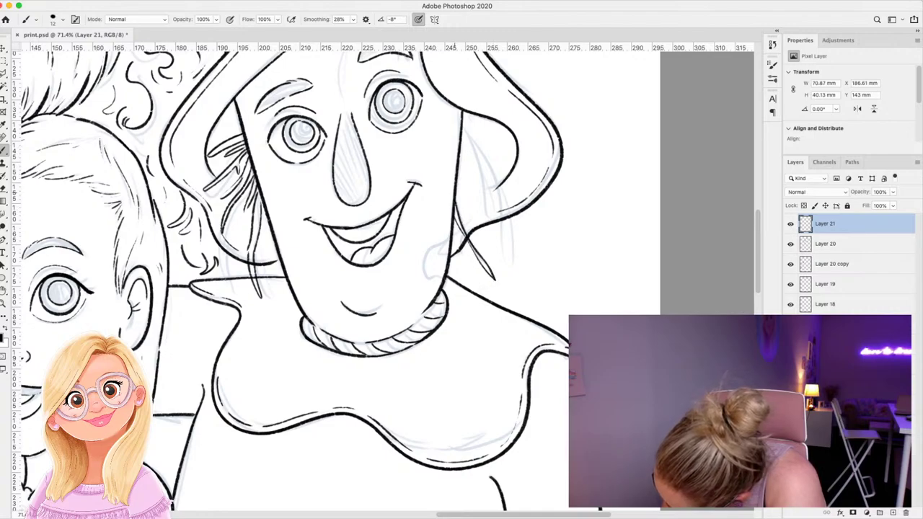
{"action": "left_click_drag", "start_coordinate": [457, 193], "coordinate": [469, 220]}
{"action": "left_click_drag", "start_coordinate": [463, 201], "coordinate": [470, 223]}
{"action": "mouse_move", "coordinate": [462, 130]}
{"action": "left_mouse_down"}
{"action": "mouse_move", "coordinate": [517, 259]}
{"action": "mouse_move", "coordinate": [462, 122]}
{"action": "mouse_move", "coordinate": [475, 190]}
{"action": "left_mouse_up"}
{"action": "left_click_drag", "start_coordinate": [464, 150], "coordinate": [476, 168]}
{"action": "left_click_drag", "start_coordinate": [463, 129], "coordinate": [503, 140]}
{"action": "mouse_move", "coordinate": [471, 130]}
{"action": "left_mouse_down"}
{"action": "mouse_move", "coordinate": [506, 140]}
{"action": "mouse_move", "coordinate": [499, 121]}
{"action": "left_mouse_up"}
{"action": "mouse_move", "coordinate": [471, 127]}
{"action": "left_mouse_down"}
{"action": "mouse_move", "coordinate": [502, 118]}
{"action": "mouse_move", "coordinate": [473, 114]}
{"action": "left_mouse_up"}
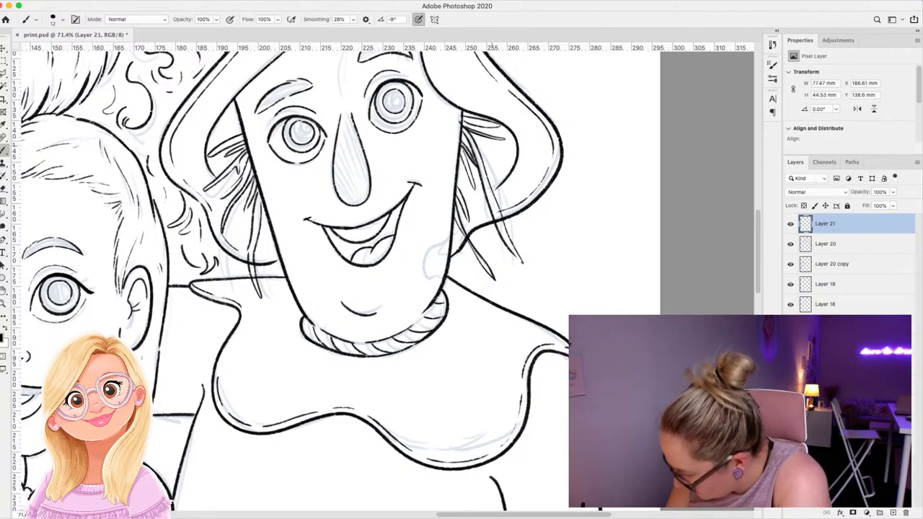
Identify the Scarecrow's outline layer by toggling layer visibility, and select Layer 16 with the Eraser at size 20.
{"action": "key", "text": "e"}
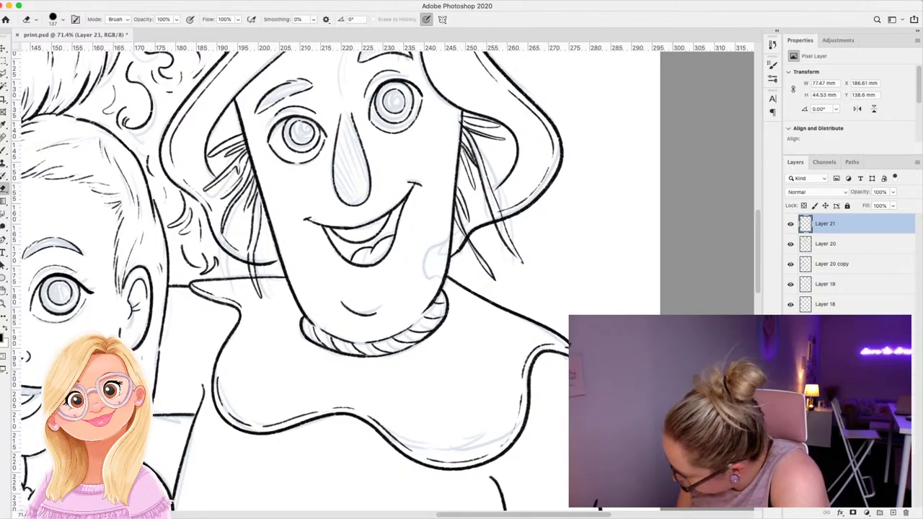
{"action": "left_click", "coordinate": [790, 344]}
{"action": "left_click", "coordinate": [790, 344]}
{"action": "left_click", "coordinate": [790, 365]}
{"action": "left_click", "coordinate": [790, 365]}
{"action": "left_click", "coordinate": [826, 365]}
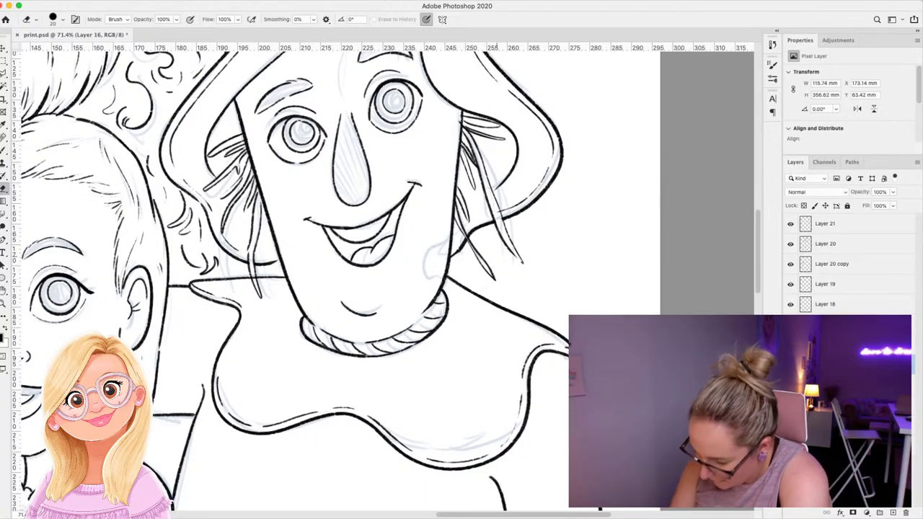
View the whole group illustration and save the document.
{"action": "key", "text": "z"}
{"action": "left_click_drag", "start_coordinate": [496, 268], "coordinate": [349, 268]}
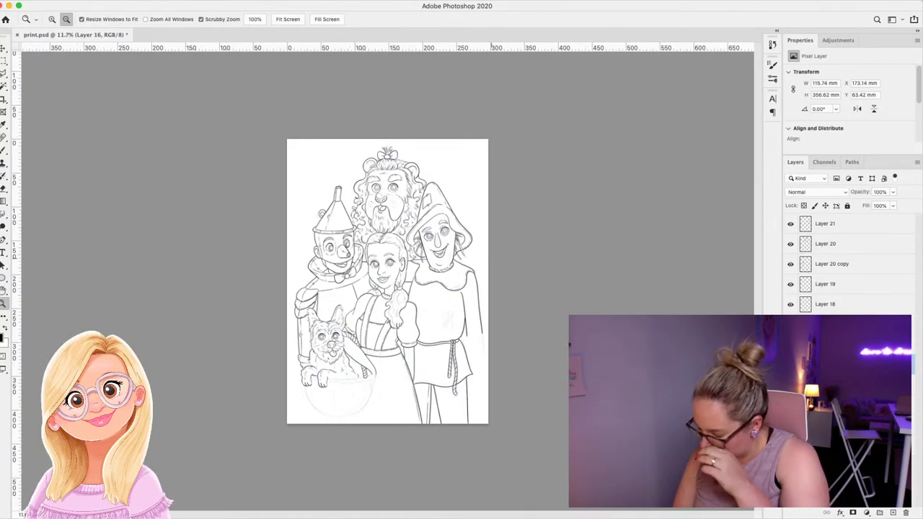
{"action": "scroll", "coordinate": [428, 271], "scroll_direction": "up", "scroll_amount": 4}
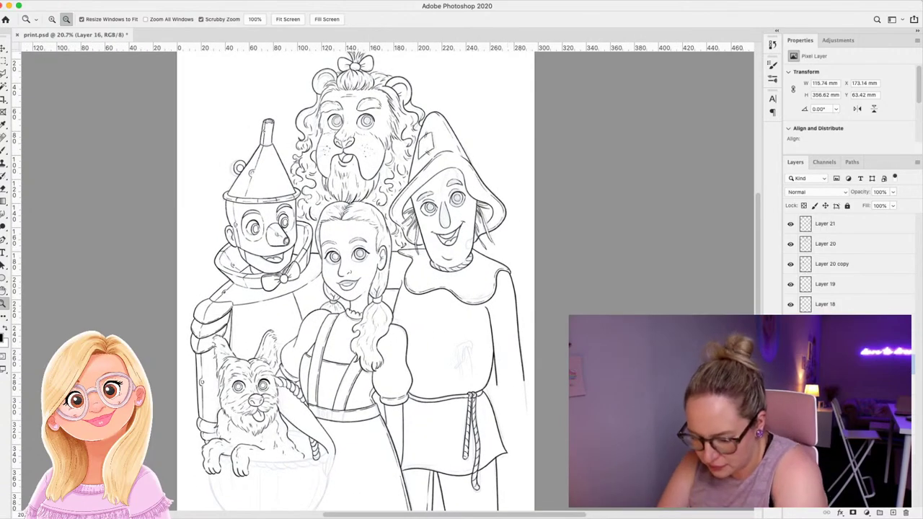
{"action": "key", "text": "super+s"}
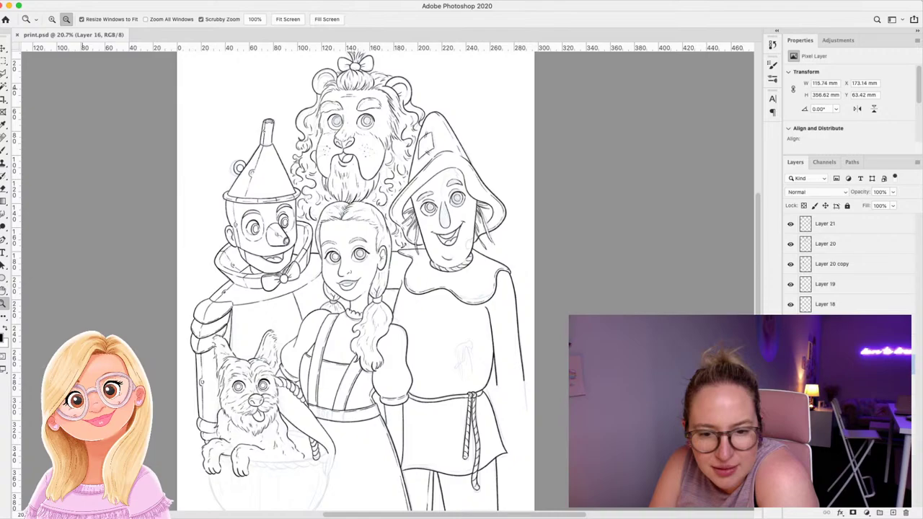
On a new layer, ink the basket's twisted back rim and the upper edge of its front rim below the dog.
{"action": "scroll", "coordinate": [388, 281], "scroll_direction": "down", "scroll_amount": 10}
{"action": "scroll", "coordinate": [388, 281], "scroll_direction": "right", "scroll_amount": 6}
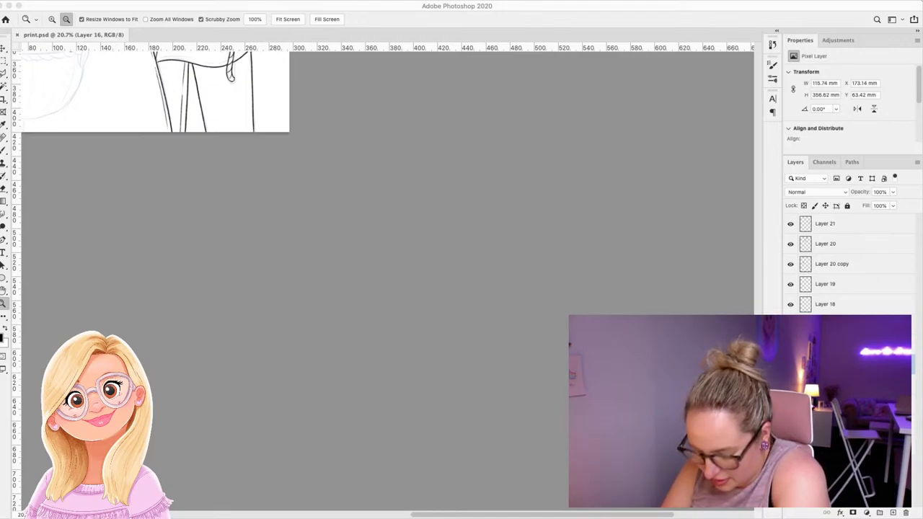
{"action": "left_click_drag", "start_coordinate": [505, 381], "coordinate": [465, 381]}
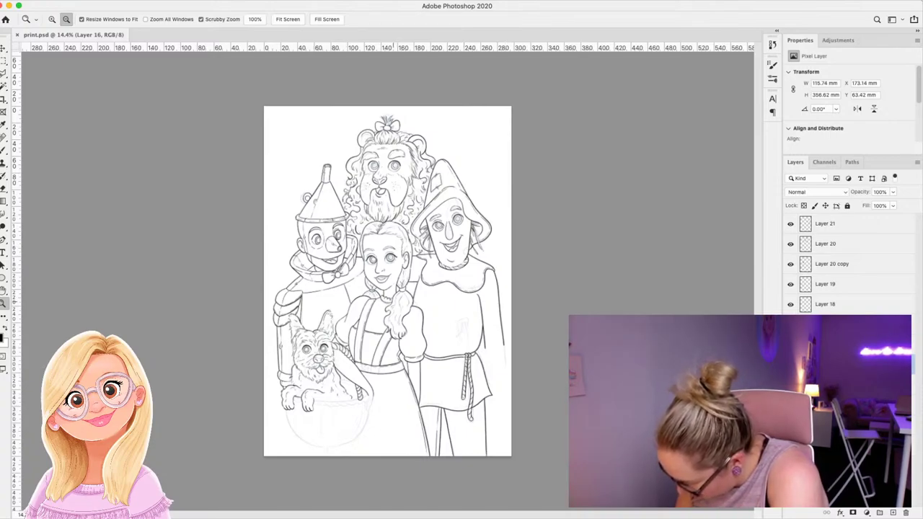
{"action": "left_click_drag", "start_coordinate": [328, 454], "coordinate": [421, 454]}
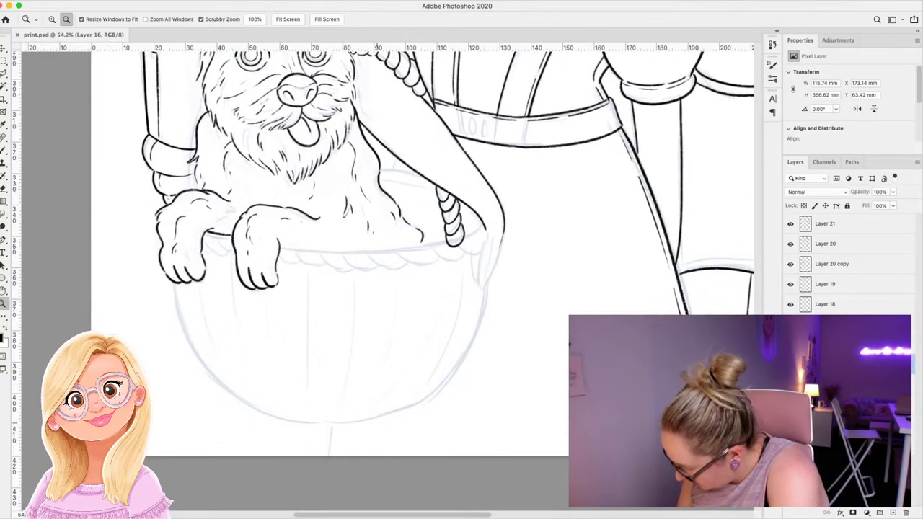
{"action": "left_click", "coordinate": [893, 513]}
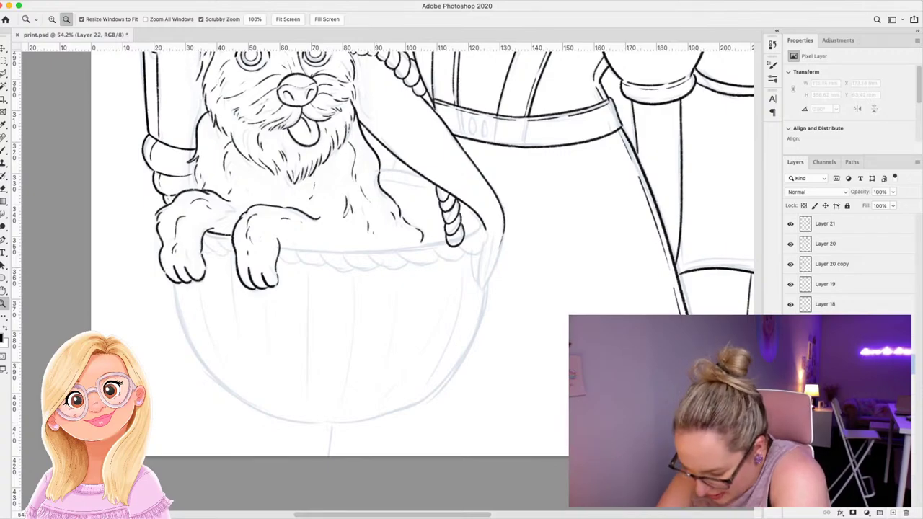
{"action": "key", "text": "b"}
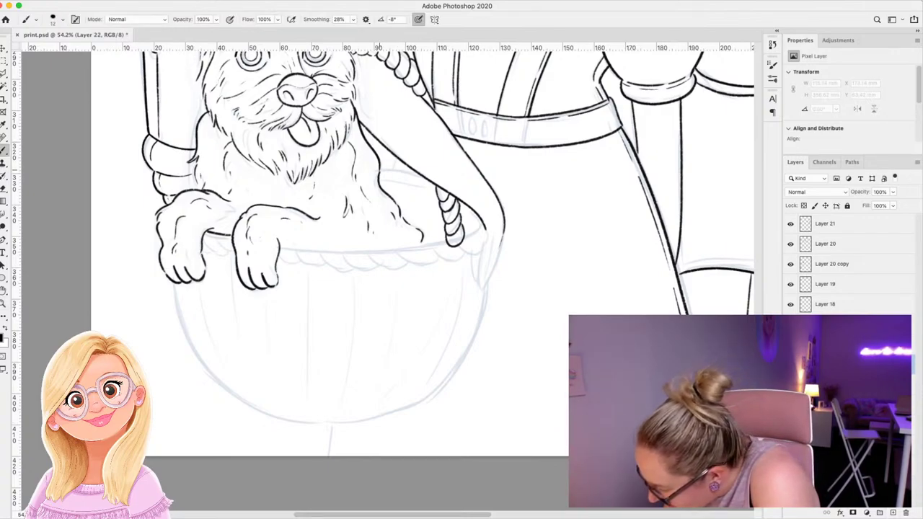
{"action": "mouse_move", "coordinate": [380, 170]}
{"action": "left_mouse_down"}
{"action": "mouse_move", "coordinate": [419, 177]}
{"action": "mouse_move", "coordinate": [384, 179]}
{"action": "mouse_move", "coordinate": [403, 175]}
{"action": "mouse_move", "coordinate": [431, 188]}
{"action": "left_mouse_up"}
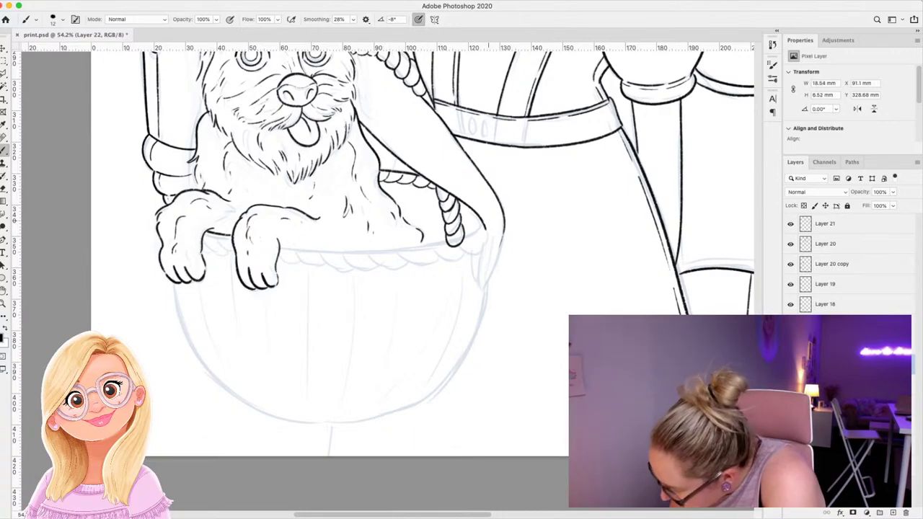
{"action": "mouse_move", "coordinate": [470, 209]}
{"action": "left_mouse_down"}
{"action": "mouse_move", "coordinate": [480, 225]}
{"action": "mouse_move", "coordinate": [462, 236]}
{"action": "left_mouse_up"}
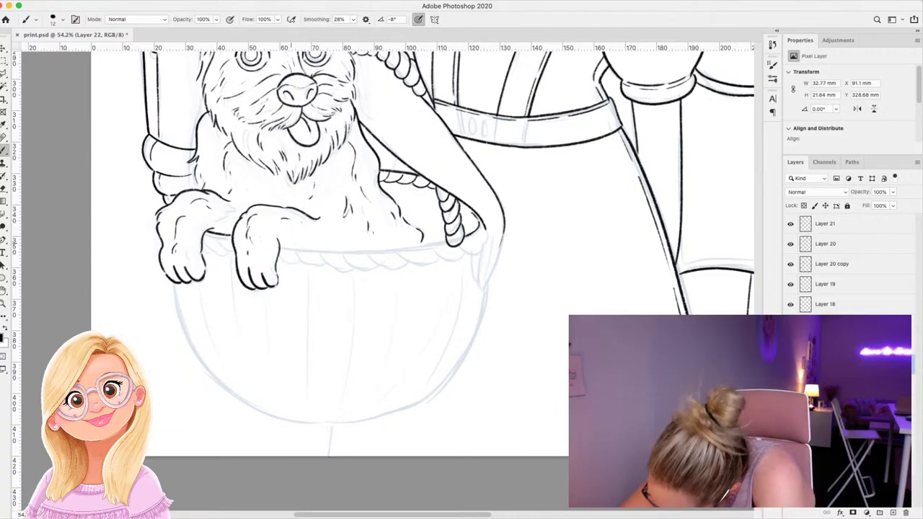
{"action": "left_click_drag", "start_coordinate": [278, 241], "coordinate": [445, 241]}
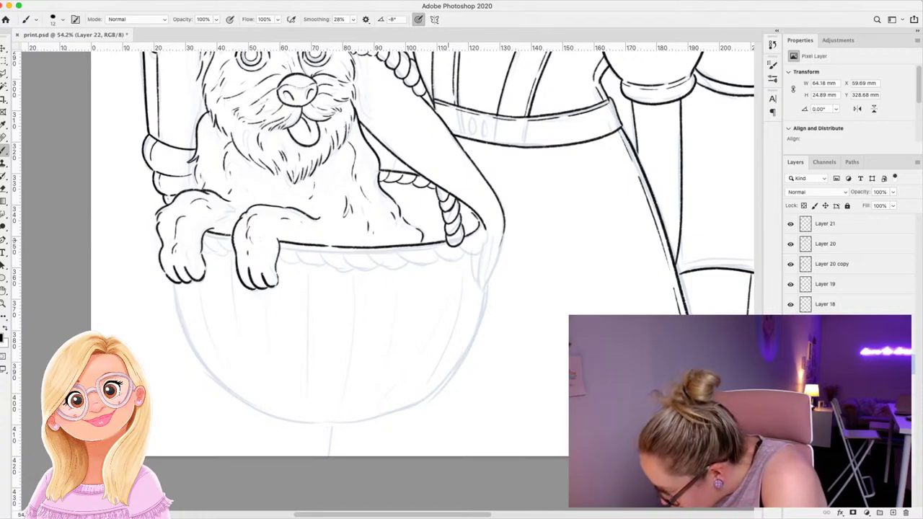
Ink the rope twists along the basket's front rim and the girl's fingers hanging over its end.
{"action": "mouse_move", "coordinate": [204, 233]}
{"action": "left_mouse_down"}
{"action": "mouse_move", "coordinate": [220, 254]}
{"action": "mouse_move", "coordinate": [374, 264]}
{"action": "left_mouse_up"}
{"action": "mouse_move", "coordinate": [373, 261]}
{"action": "left_mouse_down"}
{"action": "mouse_move", "coordinate": [405, 265]}
{"action": "mouse_move", "coordinate": [473, 250]}
{"action": "left_mouse_up"}
{"action": "left_click_drag", "start_coordinate": [472, 242], "coordinate": [489, 240]}
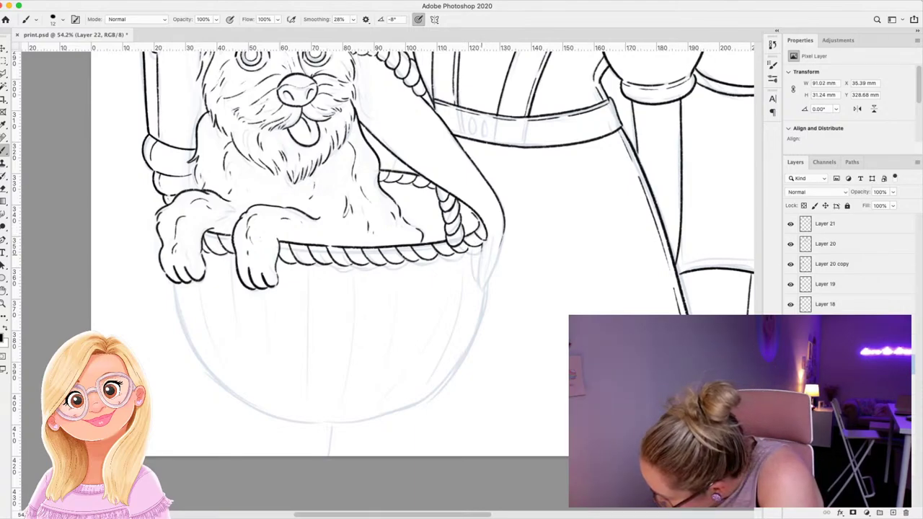
{"action": "mouse_move", "coordinate": [480, 254]}
{"action": "left_mouse_down"}
{"action": "mouse_move", "coordinate": [482, 287]}
{"action": "mouse_move", "coordinate": [494, 241]}
{"action": "left_mouse_up"}
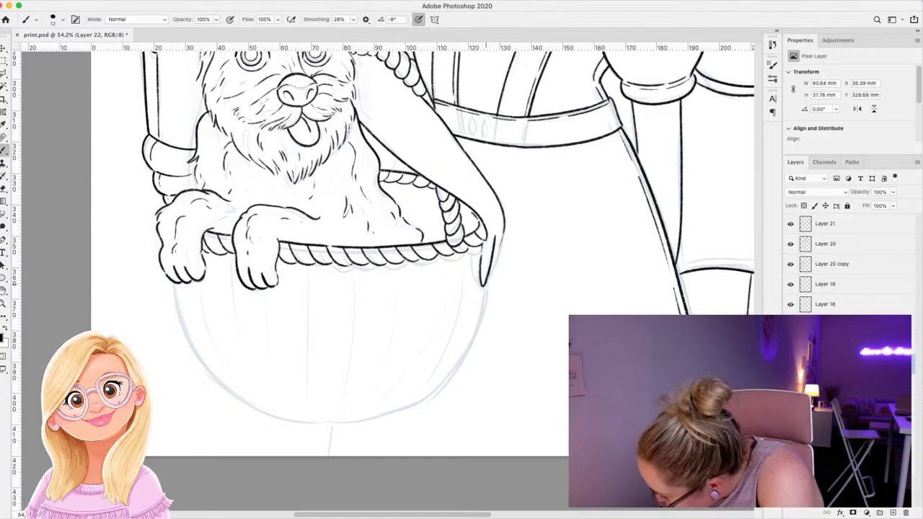
{"action": "mouse_move", "coordinate": [484, 287]}
{"action": "left_mouse_down"}
{"action": "mouse_move", "coordinate": [503, 241]}
{"action": "mouse_move", "coordinate": [475, 260]}
{"action": "mouse_move", "coordinate": [481, 279]}
{"action": "left_mouse_up"}
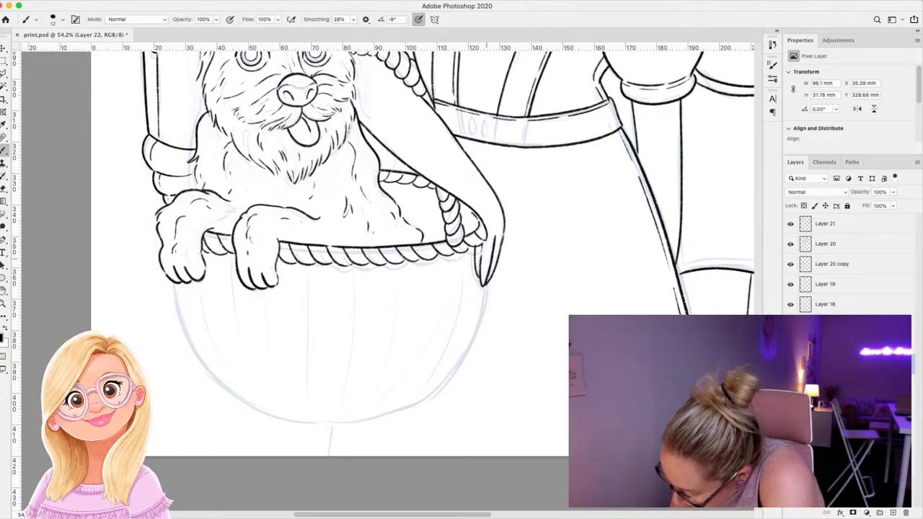
With brush smoothing at 40%, ink the basket's rounded body and the short line running from its base to the page edge.
{"action": "mouse_move", "coordinate": [173, 282]}
{"action": "left_mouse_down"}
{"action": "mouse_move", "coordinate": [205, 363]}
{"action": "mouse_move", "coordinate": [242, 398]}
{"action": "mouse_move", "coordinate": [292, 411]}
{"action": "left_mouse_up"}
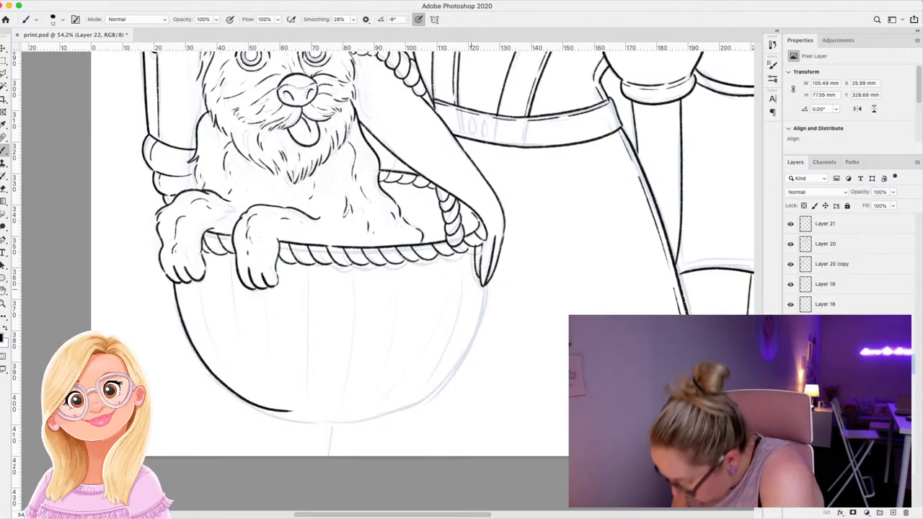
{"action": "key", "text": "ctrl+z"}
{"action": "scroll", "coordinate": [422, 249], "scroll_direction": "down", "scroll_amount": 5}
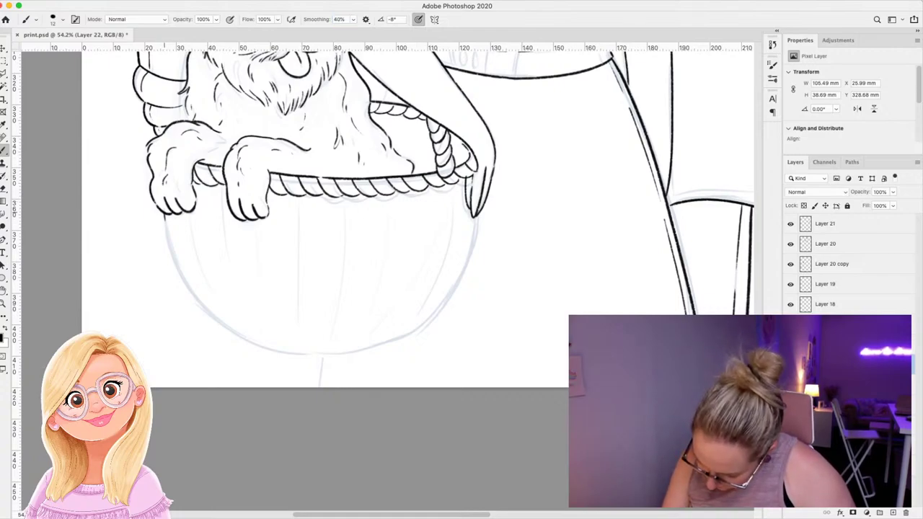
{"action": "mouse_move", "coordinate": [165, 214]}
{"action": "left_mouse_down"}
{"action": "mouse_move", "coordinate": [189, 283]}
{"action": "mouse_move", "coordinate": [234, 332]}
{"action": "mouse_move", "coordinate": [271, 347]}
{"action": "mouse_move", "coordinate": [346, 352]}
{"action": "left_mouse_up"}
{"action": "mouse_move", "coordinate": [476, 213]}
{"action": "left_mouse_down"}
{"action": "mouse_move", "coordinate": [465, 259]}
{"action": "mouse_move", "coordinate": [434, 307]}
{"action": "mouse_move", "coordinate": [346, 352]}
{"action": "mouse_move", "coordinate": [321, 374]}
{"action": "mouse_move", "coordinate": [320, 388]}
{"action": "left_mouse_up"}
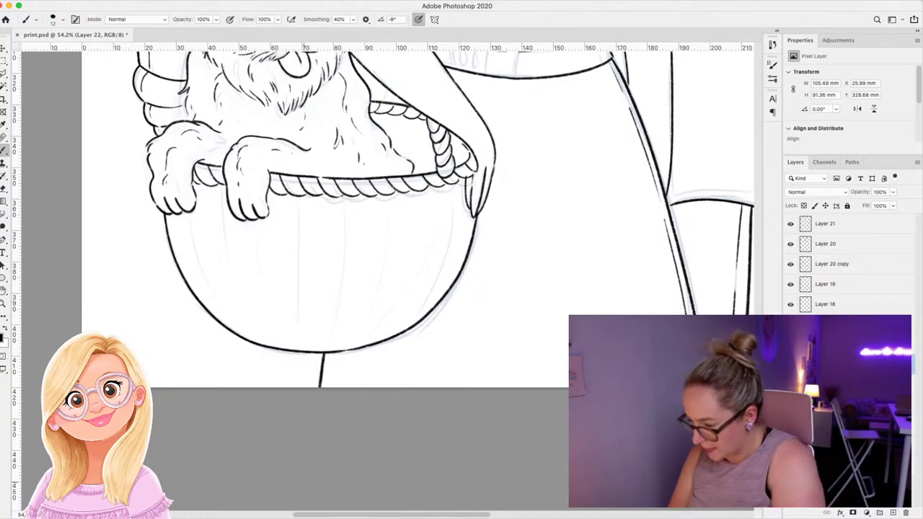
Find the Scarecrow's outline layer by toggling visibility, and select Layer 16 for inking with the Brush.
{"action": "key", "text": "z"}
{"action": "left_click_drag", "start_coordinate": [484, 361], "coordinate": [364, 361]}
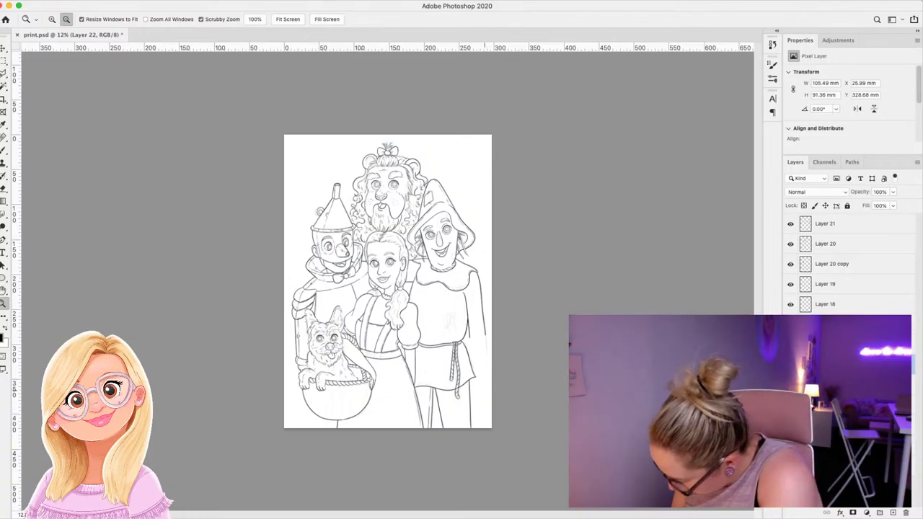
{"action": "left_click_drag", "start_coordinate": [484, 390], "coordinate": [572, 390]}
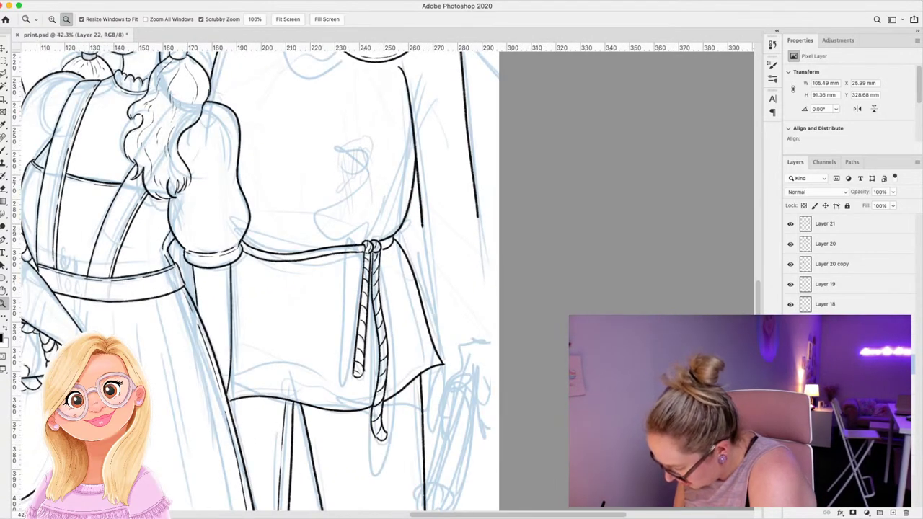
{"action": "left_click", "coordinate": [790, 425]}
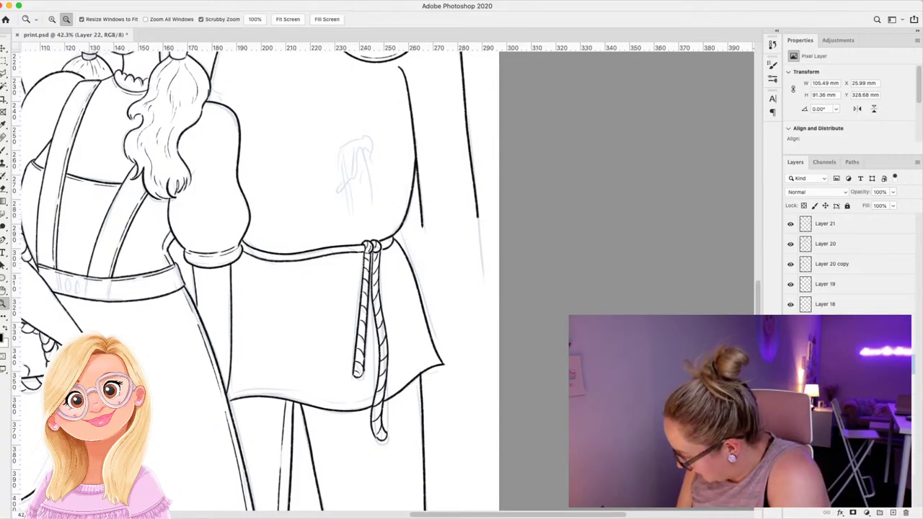
{"action": "left_click", "coordinate": [791, 406]}
{"action": "left_click", "coordinate": [791, 405]}
{"action": "left_click", "coordinate": [791, 426]}
{"action": "key", "text": "ctrl+shift+z"}
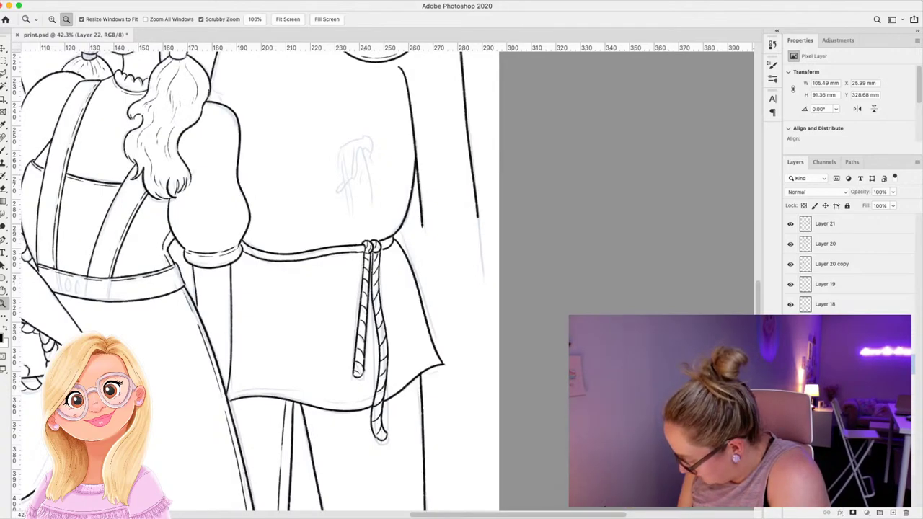
{"action": "key", "text": "b"}
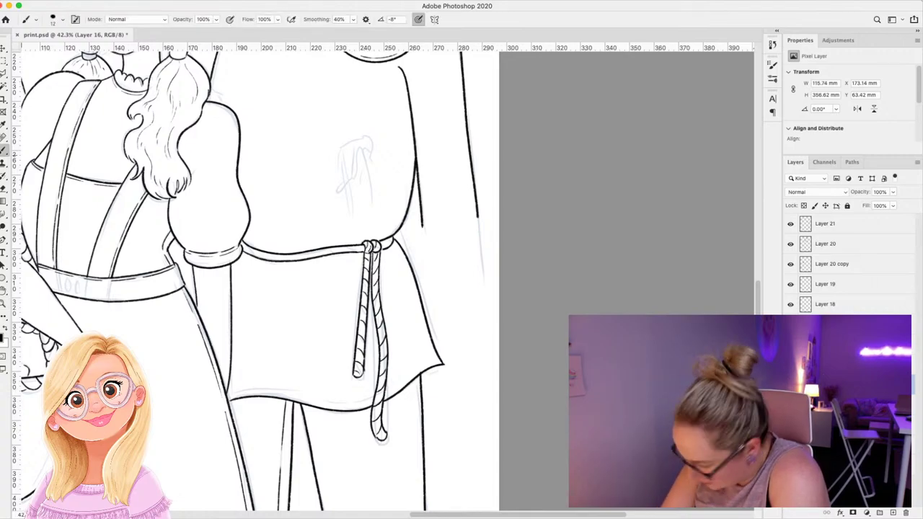
Show the blue rough sketch and extend both edges of the Scarecrow's outer sleeve down to the cuff.
{"action": "left_click", "coordinate": [791, 445]}
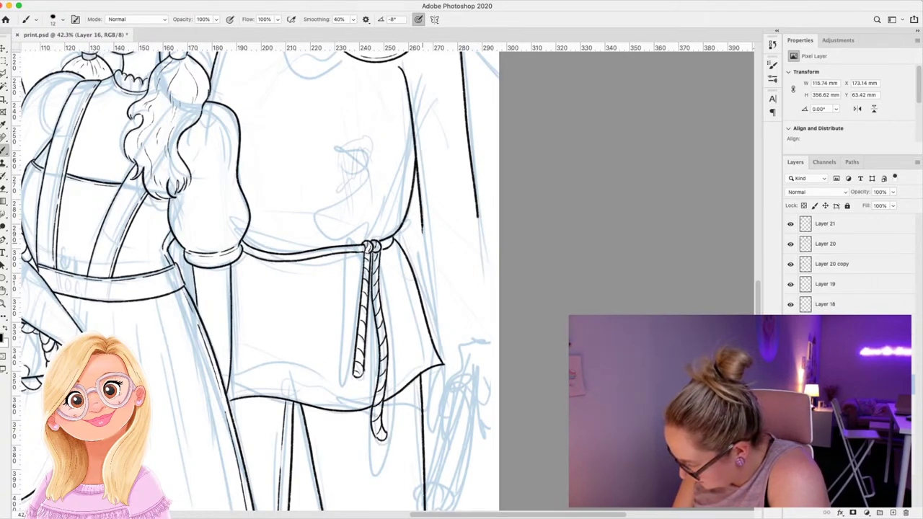
{"action": "left_click_drag", "start_coordinate": [422, 230], "coordinate": [439, 411]}
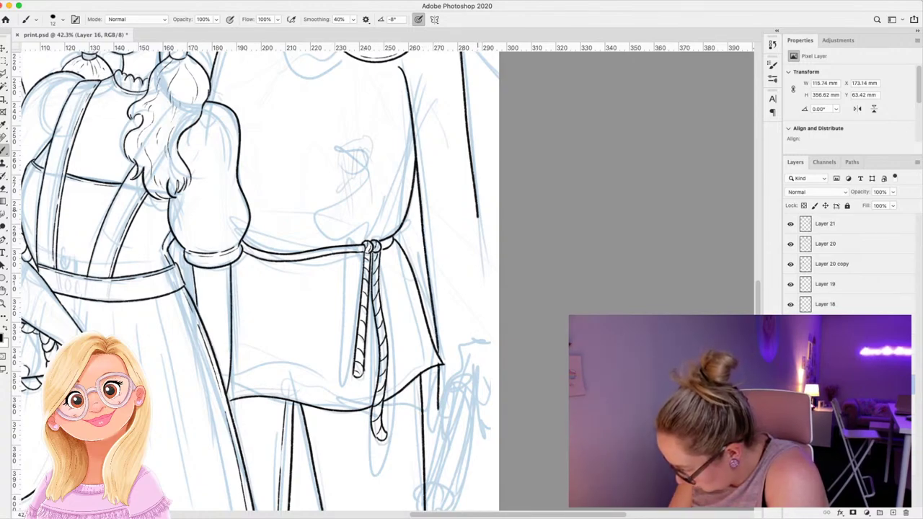
{"action": "left_click_drag", "start_coordinate": [475, 220], "coordinate": [491, 381]}
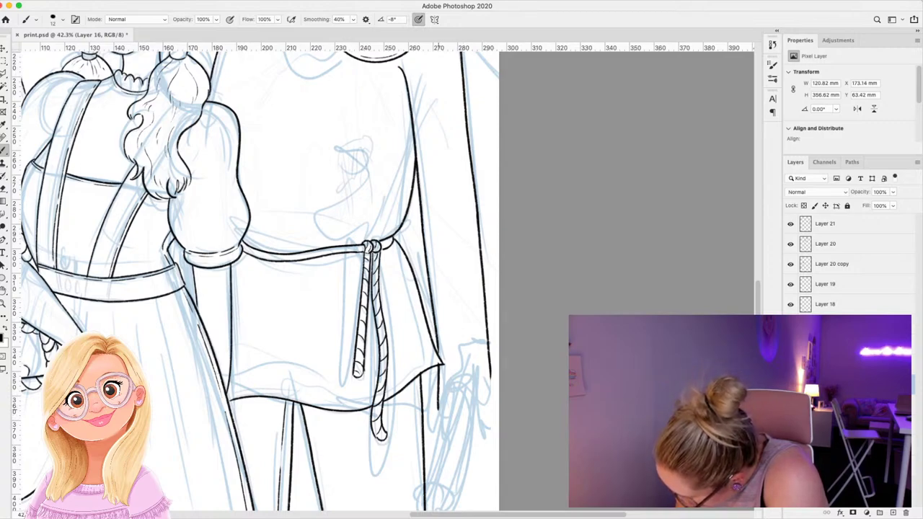
Ink a fringe of pointed straw strands hanging from the Scarecrow's outer sleeve cuff.
{"action": "mouse_move", "coordinate": [438, 409]}
{"action": "left_mouse_down"}
{"action": "mouse_move", "coordinate": [466, 381]}
{"action": "mouse_move", "coordinate": [490, 394]}
{"action": "mouse_move", "coordinate": [490, 411]}
{"action": "mouse_move", "coordinate": [437, 431]}
{"action": "mouse_move", "coordinate": [449, 395]}
{"action": "mouse_move", "coordinate": [453, 417]}
{"action": "left_mouse_up"}
{"action": "left_click_drag", "start_coordinate": [456, 385], "coordinate": [458, 405]}
{"action": "left_click_drag", "start_coordinate": [454, 404], "coordinate": [457, 421]}
{"action": "left_click_drag", "start_coordinate": [457, 382], "coordinate": [460, 406]}
{"action": "left_click_drag", "start_coordinate": [462, 404], "coordinate": [466, 436]}
{"action": "left_click_drag", "start_coordinate": [463, 384], "coordinate": [468, 415]}
{"action": "left_click_drag", "start_coordinate": [468, 386], "coordinate": [474, 413]}
{"action": "left_click_drag", "start_coordinate": [474, 410], "coordinate": [479, 423]}
{"action": "left_click_drag", "start_coordinate": [474, 385], "coordinate": [488, 426]}
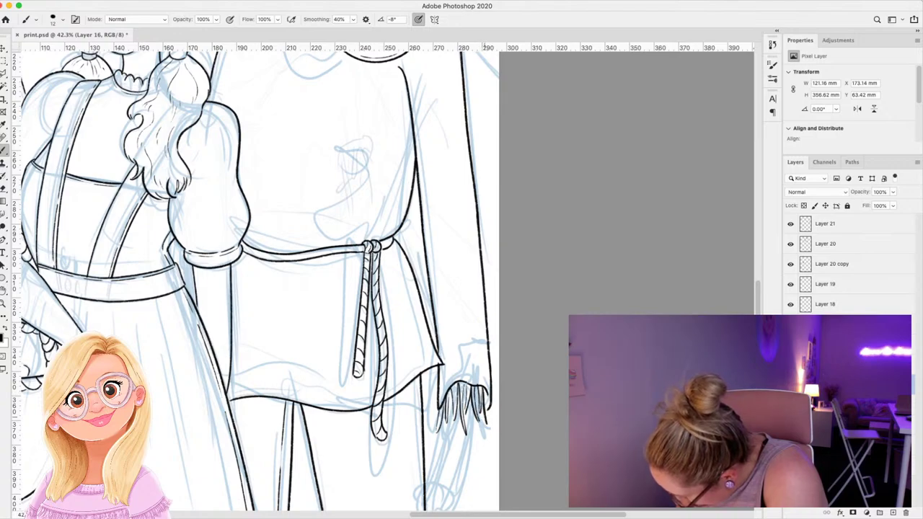
{"action": "left_click_drag", "start_coordinate": [486, 393], "coordinate": [491, 433]}
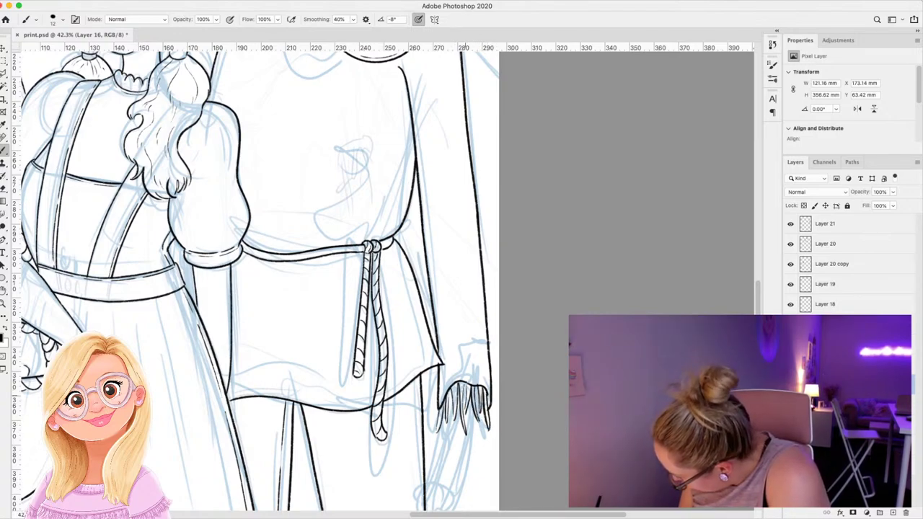
On a new layer, ink longer curved straw strands below the cuff fringe.
{"action": "left_click", "coordinate": [893, 513]}
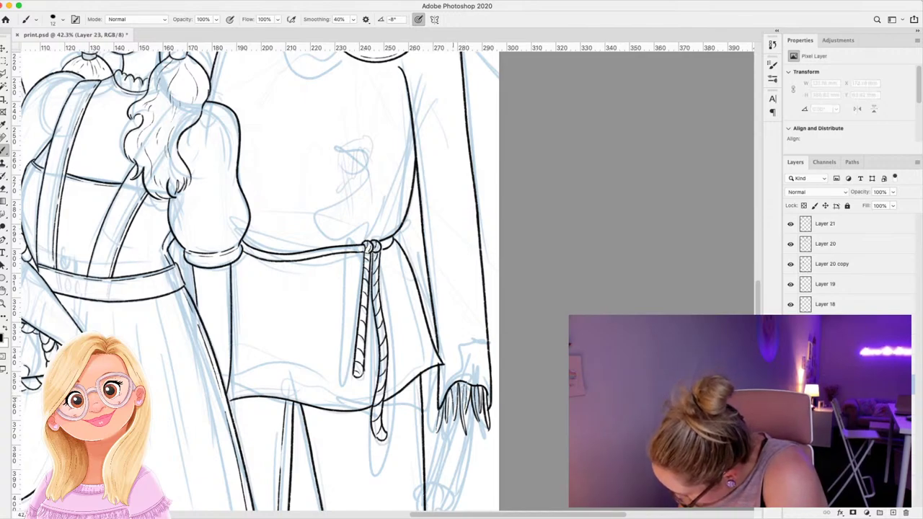
{"action": "mouse_move", "coordinate": [453, 400]}
{"action": "left_mouse_down"}
{"action": "mouse_move", "coordinate": [448, 412]}
{"action": "mouse_move", "coordinate": [473, 445]}
{"action": "left_mouse_up"}
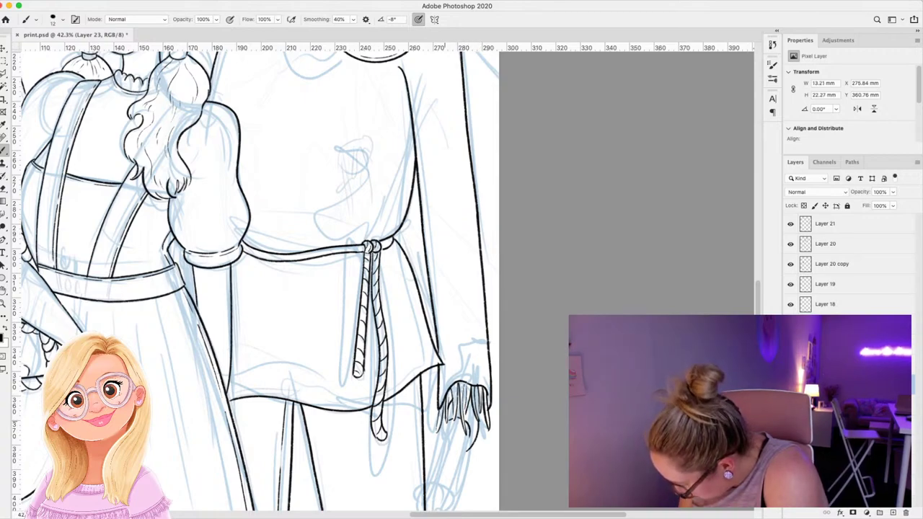
{"action": "left_click_drag", "start_coordinate": [445, 418], "coordinate": [440, 426]}
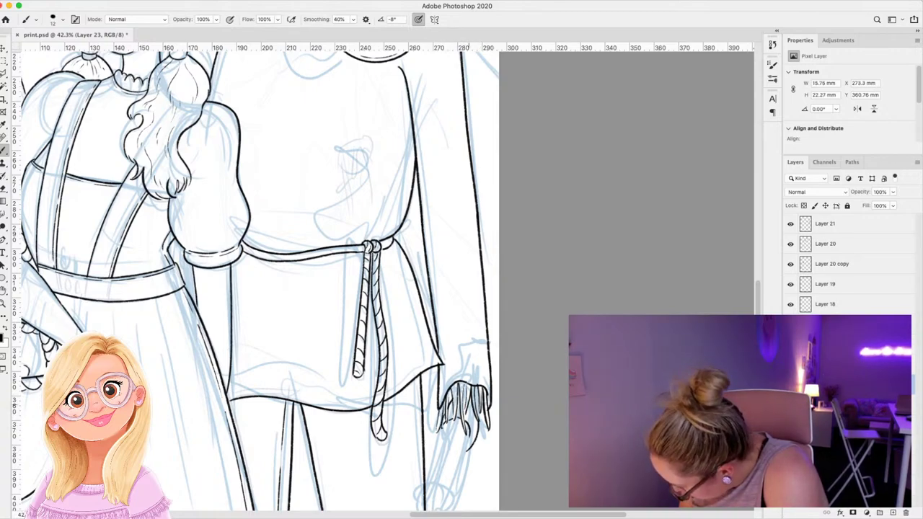
Ink the rolled scroll below the Scarecrow's cuff, with both long sides and the round open end.
{"action": "scroll", "coordinate": [388, 281], "scroll_direction": "down", "scroll_amount": 3}
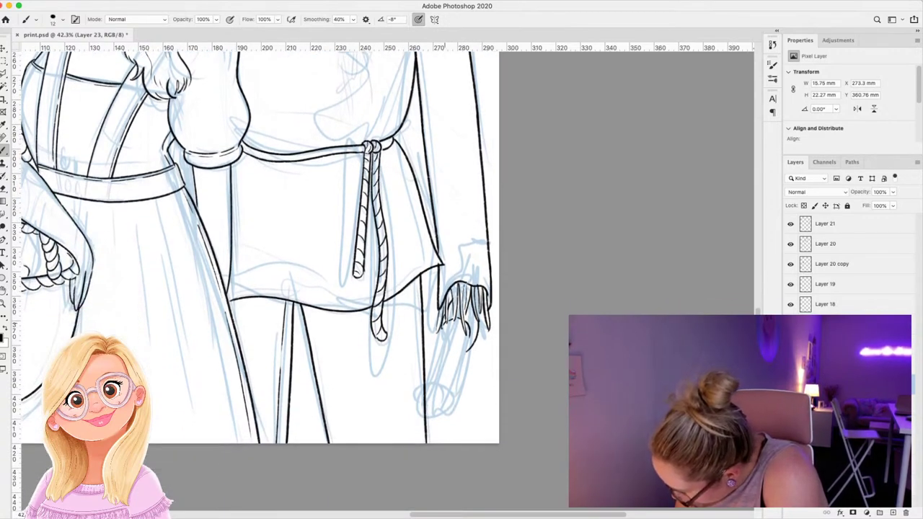
{"action": "mouse_move", "coordinate": [443, 324]}
{"action": "left_mouse_down"}
{"action": "mouse_move", "coordinate": [416, 400]}
{"action": "mouse_move", "coordinate": [441, 412]}
{"action": "left_mouse_up"}
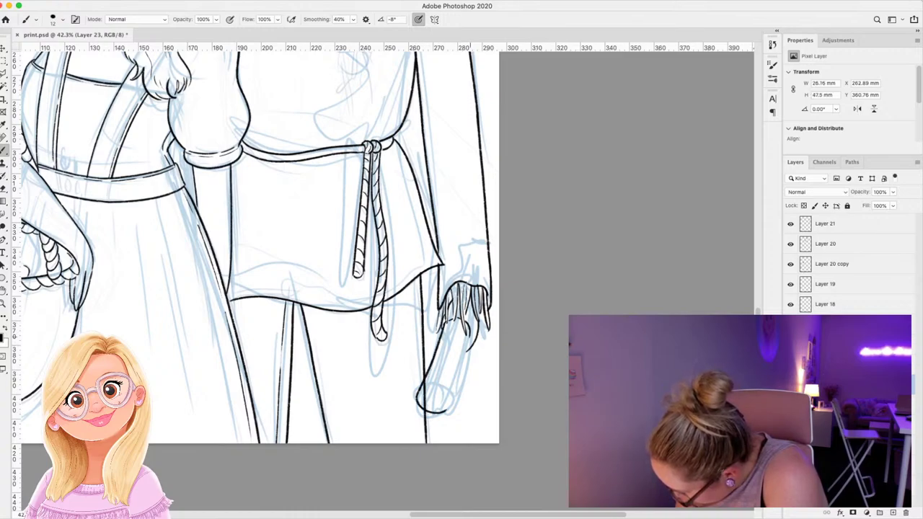
{"action": "mouse_move", "coordinate": [470, 333]}
{"action": "left_mouse_down"}
{"action": "mouse_move", "coordinate": [450, 408]}
{"action": "mouse_move", "coordinate": [424, 405]}
{"action": "mouse_move", "coordinate": [449, 404]}
{"action": "mouse_move", "coordinate": [438, 391]}
{"action": "mouse_move", "coordinate": [451, 393]}
{"action": "left_mouse_up"}
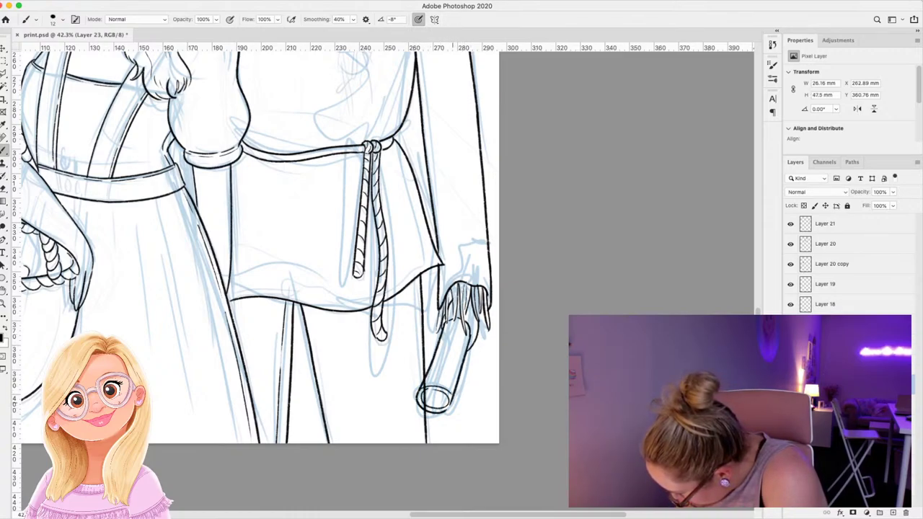
Ink a spiral inside the scroll's round end and erase the Scarecrow's leg line crossing behind it on Layer 16.
{"action": "mouse_move", "coordinate": [461, 322]}
{"action": "left_mouse_down"}
{"action": "mouse_move", "coordinate": [430, 395]}
{"action": "mouse_move", "coordinate": [443, 401]}
{"action": "left_mouse_up"}
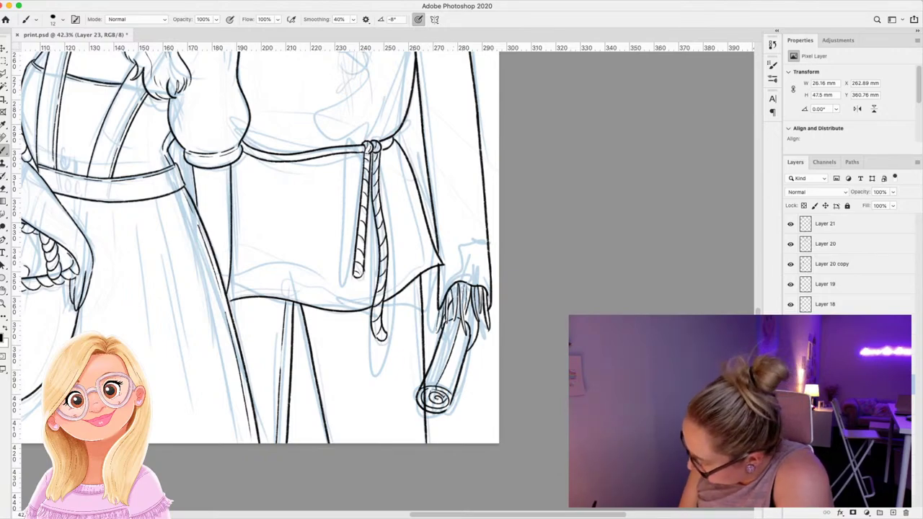
{"action": "left_click", "coordinate": [790, 405]}
{"action": "left_click", "coordinate": [790, 405]}
{"action": "left_click", "coordinate": [825, 406]}
{"action": "left_click", "coordinate": [3, 189]}
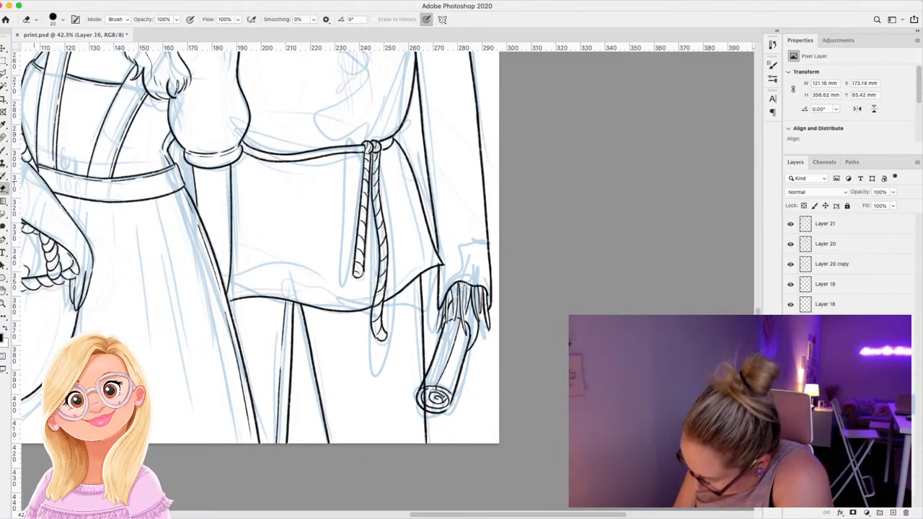
{"action": "left_click_drag", "start_coordinate": [425, 385], "coordinate": [426, 405]}
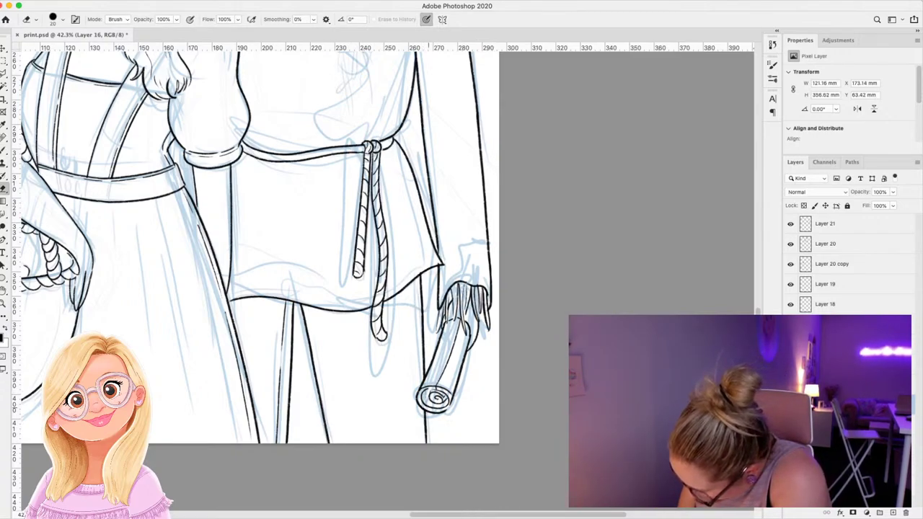
Hide the blue rough sketch and the remaining faint sketch layer, and save print.psd.
{"action": "key", "text": "z"}
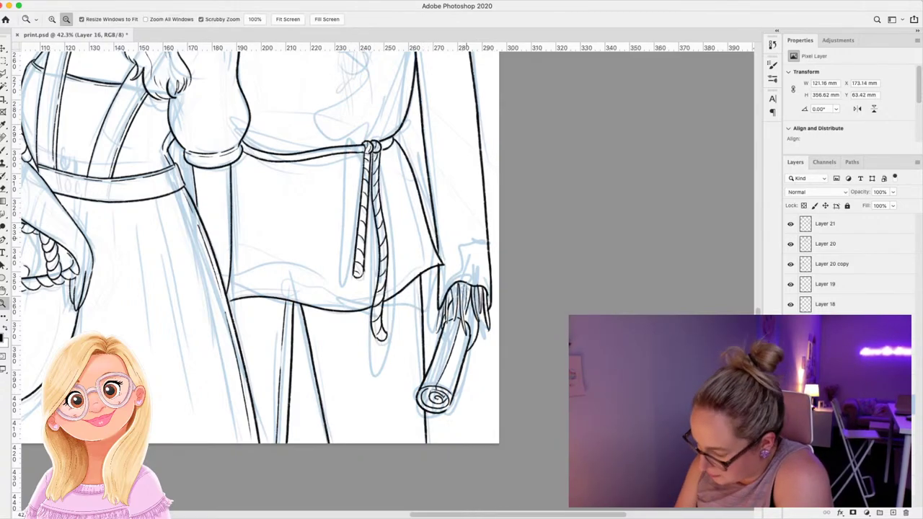
{"action": "mouse_move", "coordinate": [466, 404]}
{"action": "left_mouse_down"}
{"action": "mouse_move", "coordinate": [346, 404]}
{"action": "mouse_move", "coordinate": [371, 403]}
{"action": "left_mouse_up"}
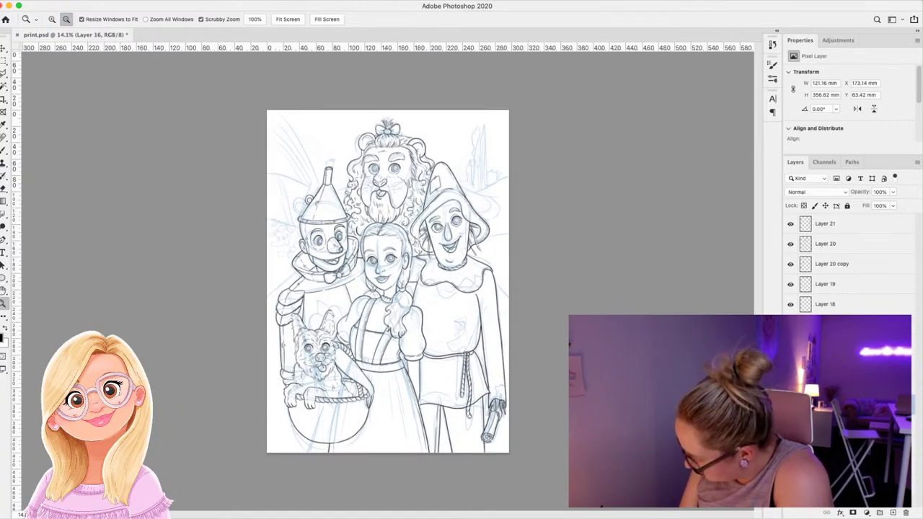
{"action": "left_click", "coordinate": [790, 466]}
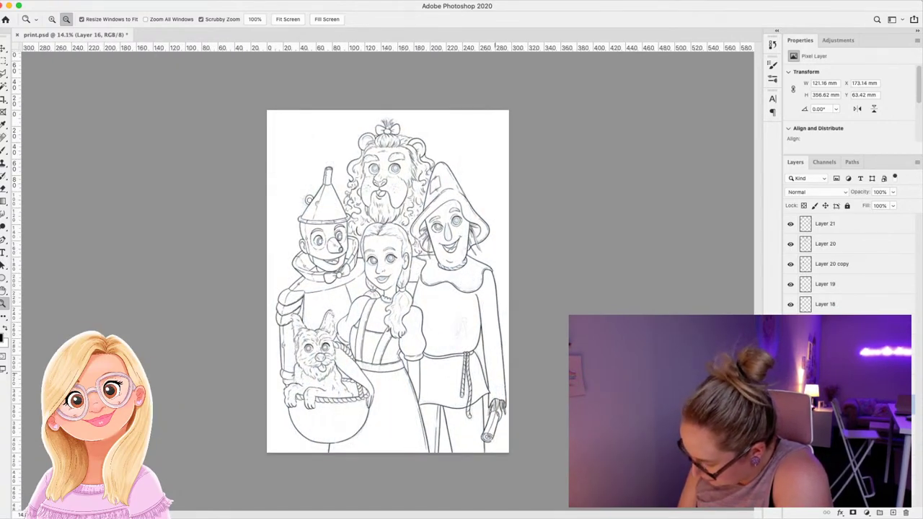
{"action": "left_click_drag", "start_coordinate": [499, 368], "coordinate": [518, 367]}
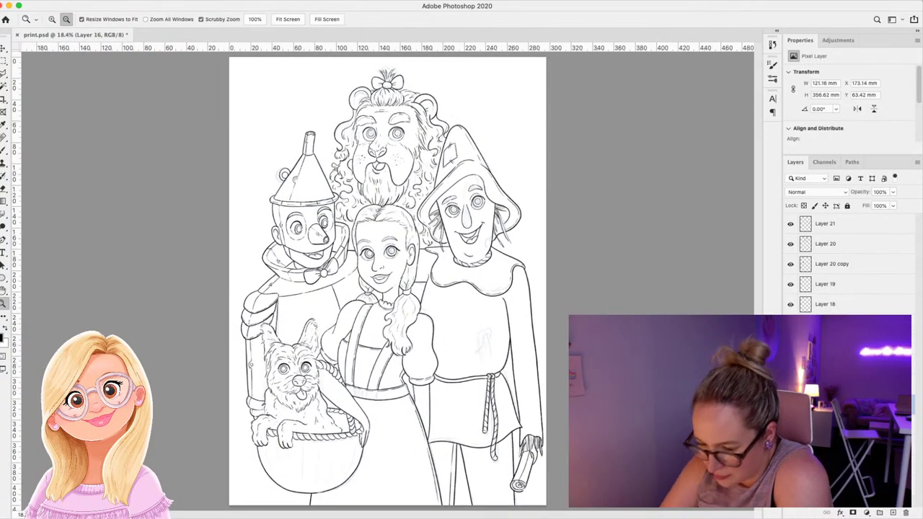
{"action": "key", "text": "super+s"}
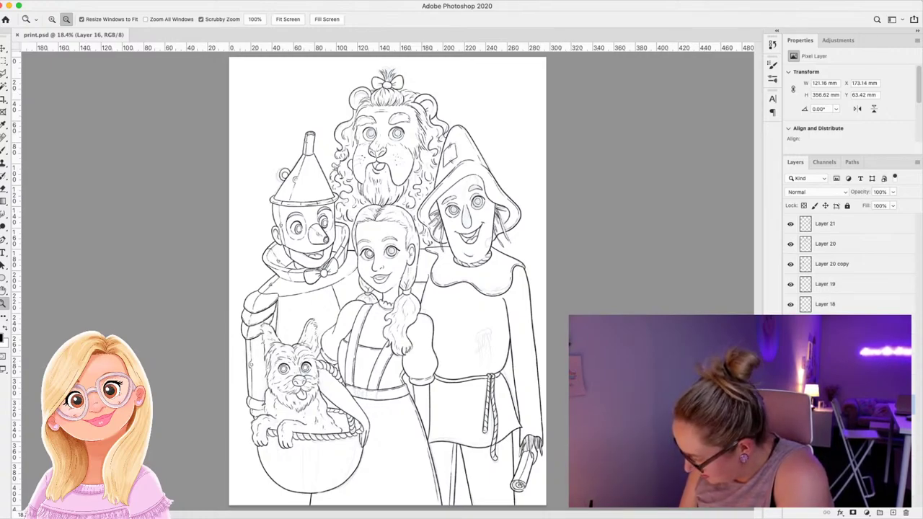
{"action": "left_click", "coordinate": [791, 466]}
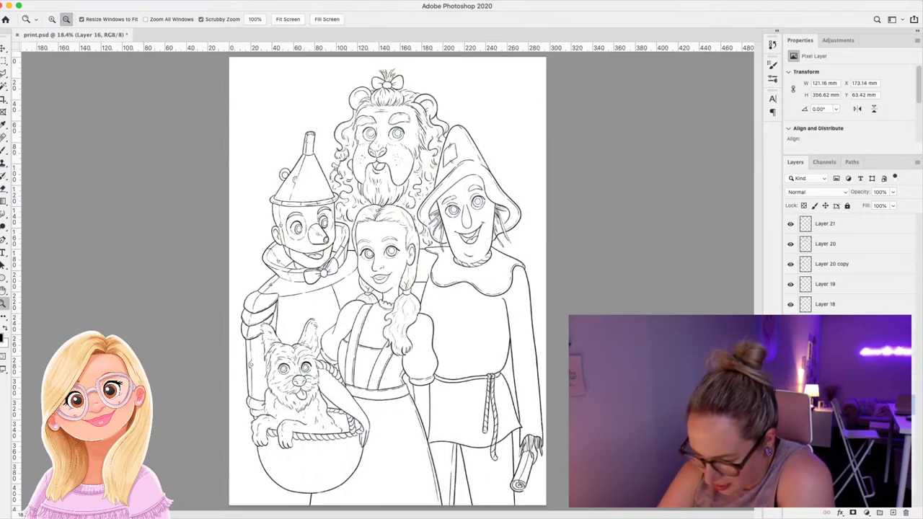
{"action": "key", "text": "super+s"}
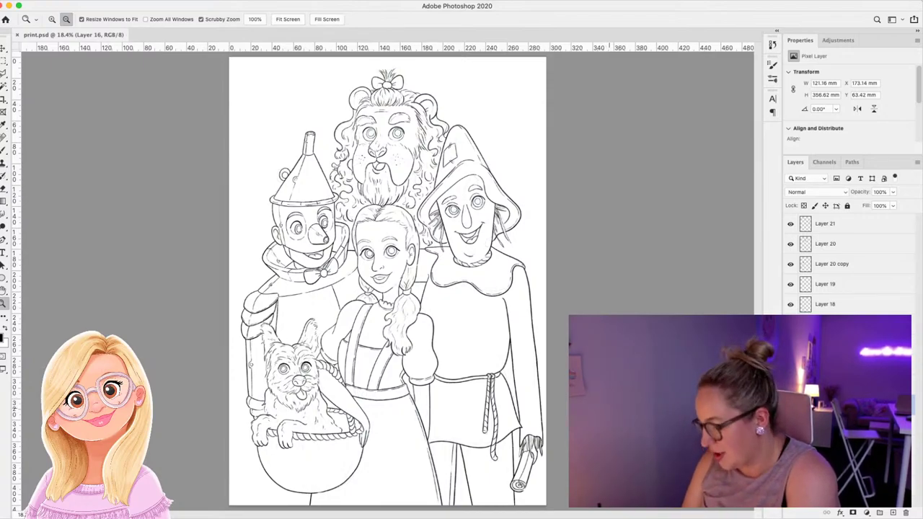
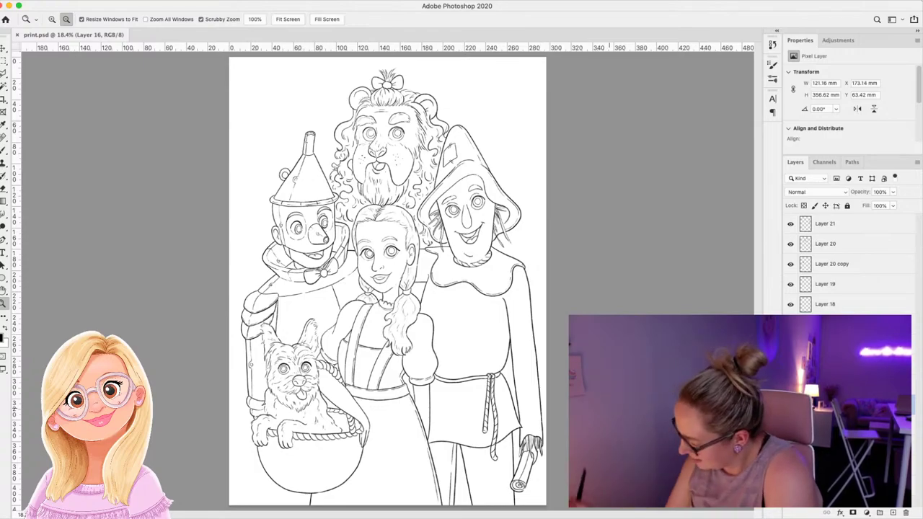
Rename Dorothy's line-art layer, Layer 15, as dorothy.
{"action": "left_click", "coordinate": [790, 385]}
{"action": "key", "text": "super+z"}
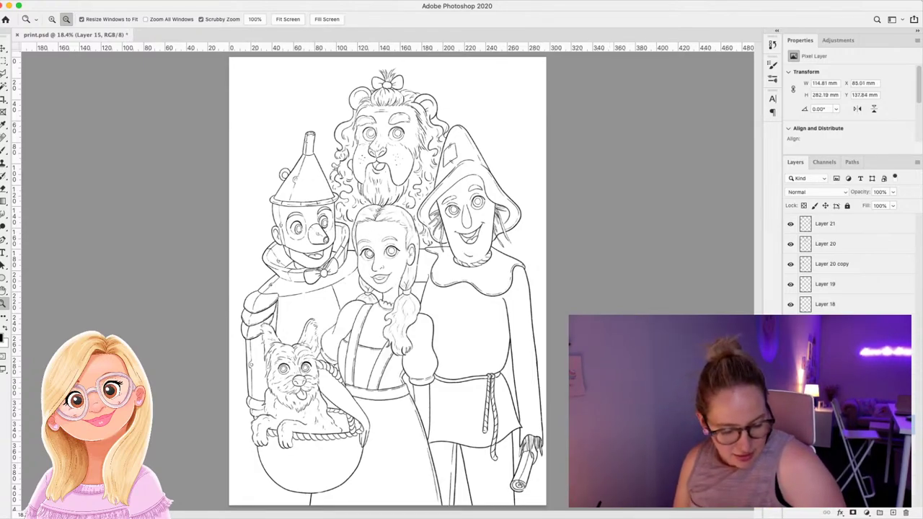
{"action": "key", "text": "Return"}
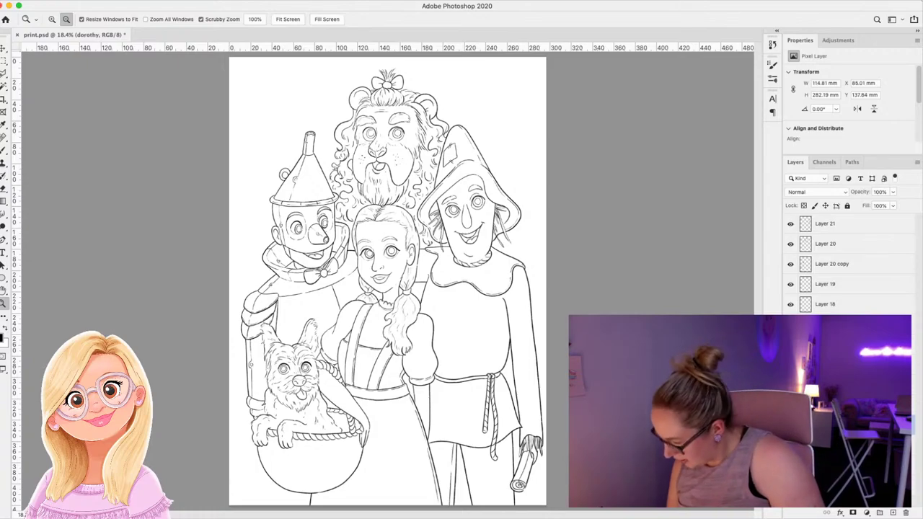
Merge Layer 23, holding the scroll and long straw strands, into the Scarecrow's Layer 16.
{"action": "left_click", "coordinate": [790, 405]}
{"action": "left_click", "coordinate": [790, 405]}
{"action": "left_click", "coordinate": [790, 426]}
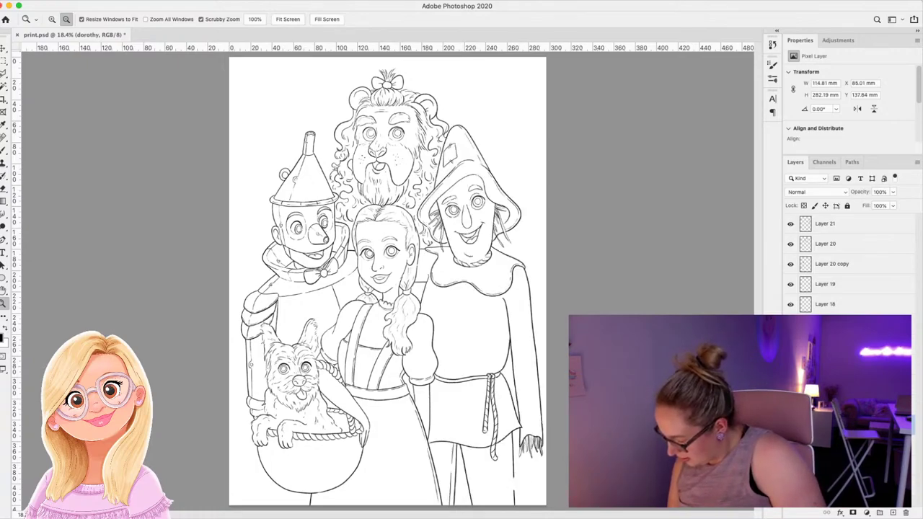
{"action": "key", "text": "super+shift+z"}
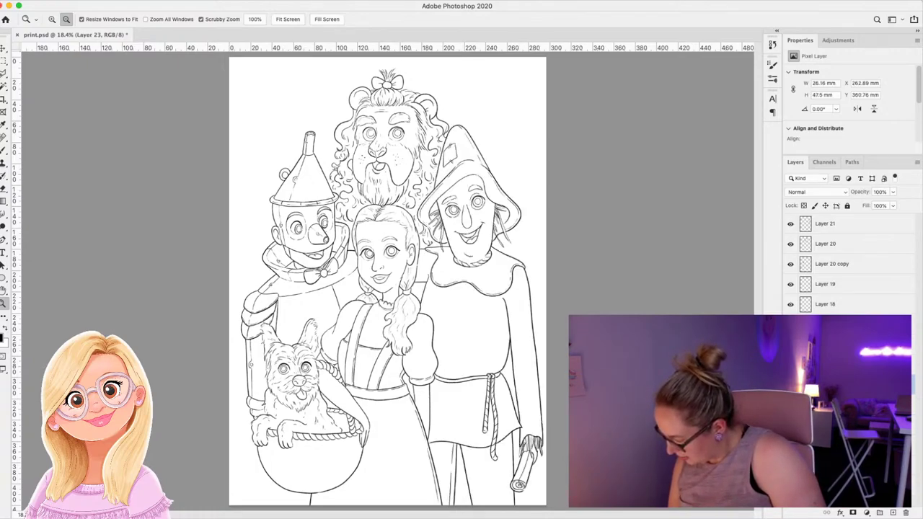
{"action": "key", "text": "super+e"}
{"action": "left_click", "coordinate": [790, 385]}
{"action": "left_click", "coordinate": [790, 385]}
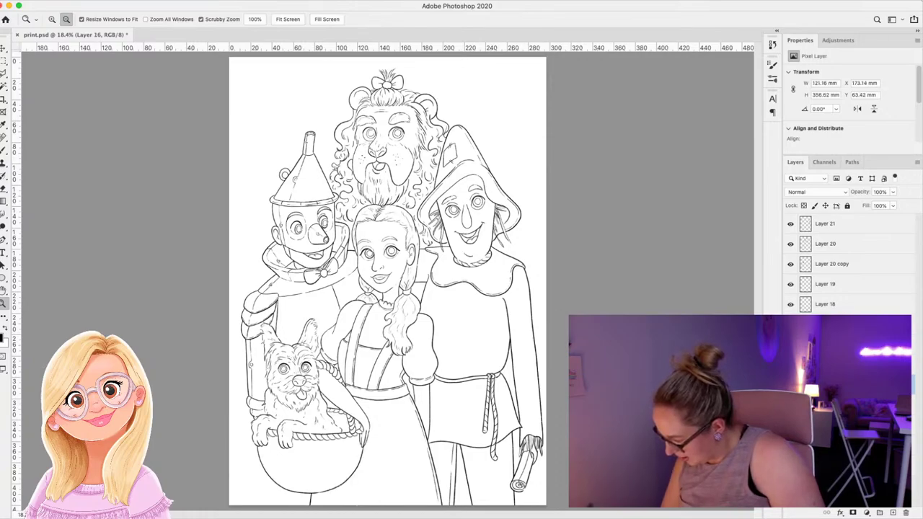
Move Layer 21 down to the Scarecrow's Layer 16, merge the two, and rename the result scarecrow.
{"action": "left_click", "coordinate": [790, 224]}
{"action": "left_click", "coordinate": [790, 224]}
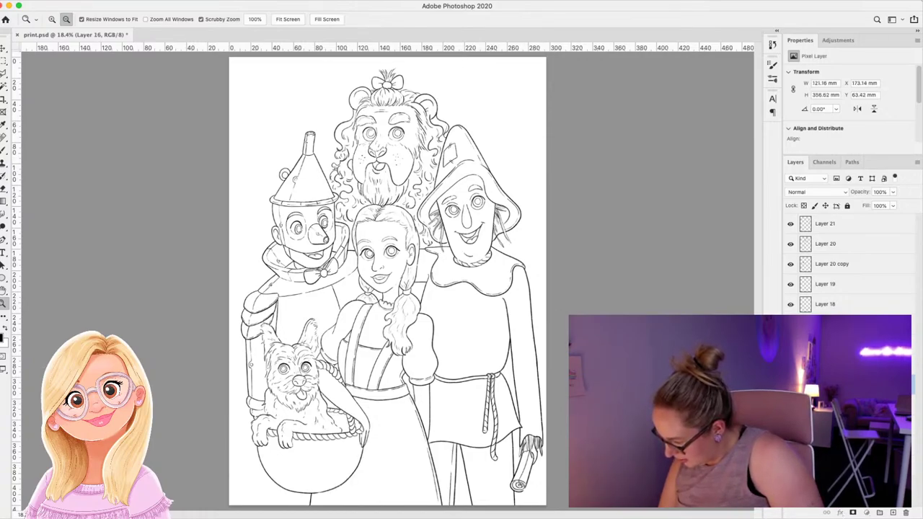
{"action": "left_click_drag", "start_coordinate": [826, 224], "coordinate": [826, 374]}
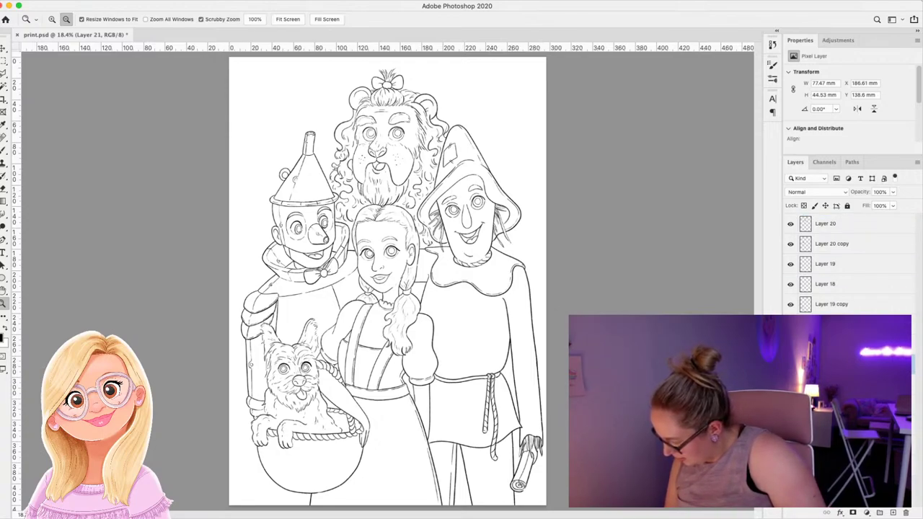
{"action": "key", "text": "super+e"}
{"action": "left_click", "coordinate": [790, 365]}
{"action": "left_click", "coordinate": [790, 364]}
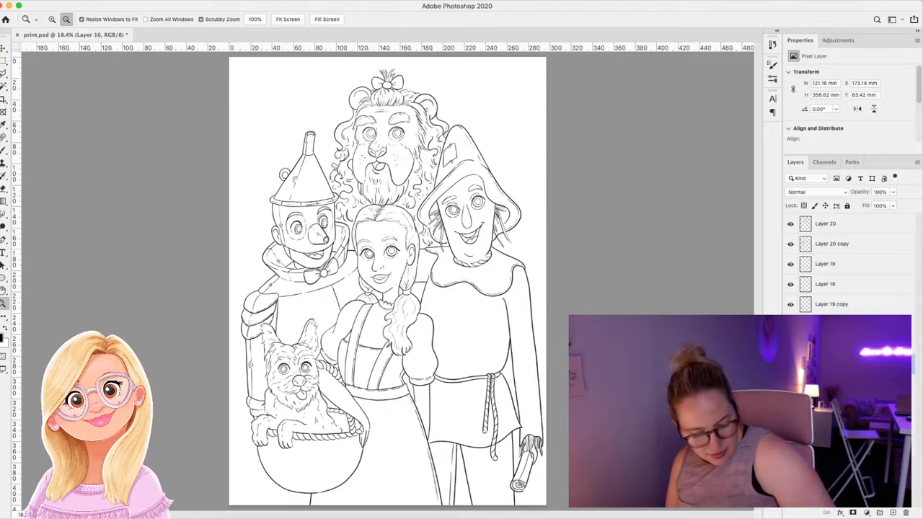
{"action": "key", "text": "Return"}
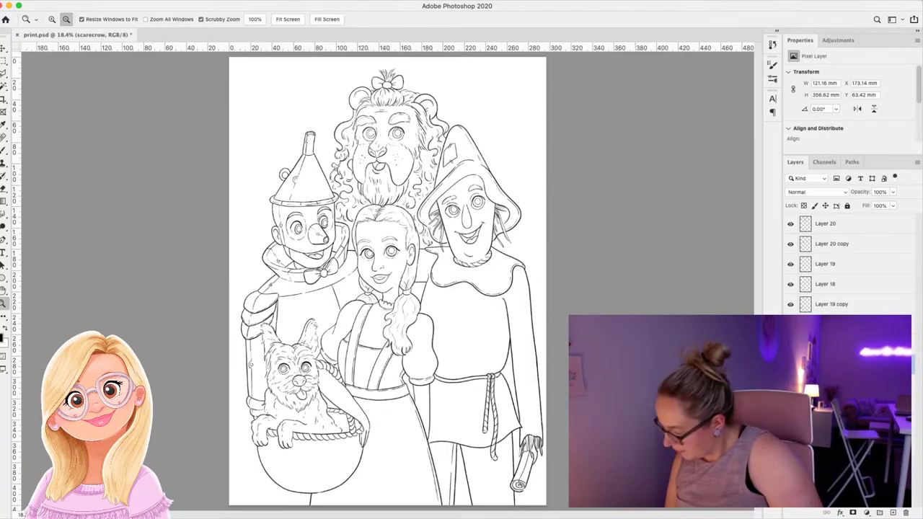
Delete the empty Layer 17.
{"action": "left_click", "coordinate": [791, 405]}
{"action": "left_click", "coordinate": [791, 405]}
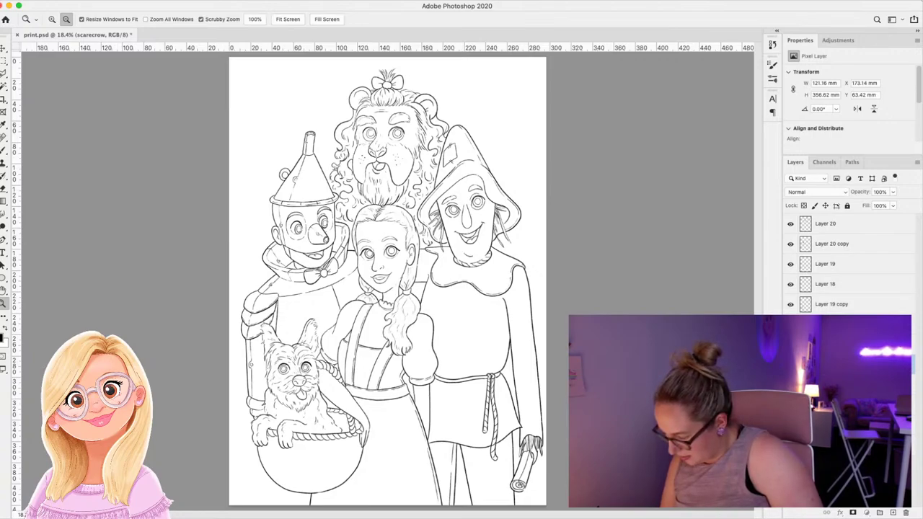
{"action": "left_click", "coordinate": [829, 324]}
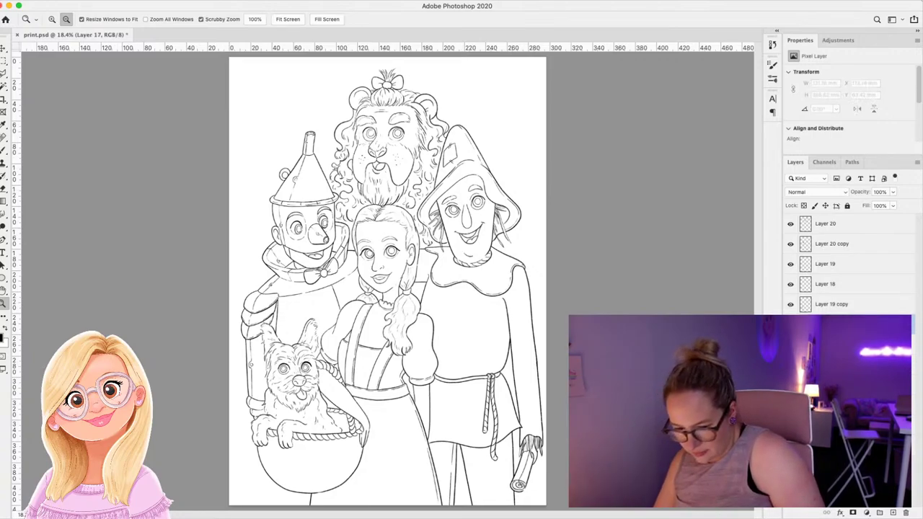
{"action": "key", "text": "v"}
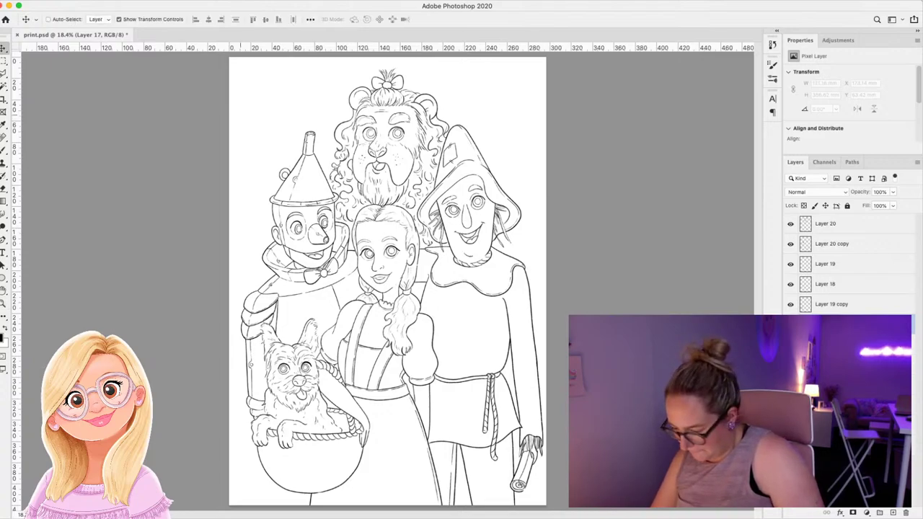
Merge the dog's Layer 19 copy with the basket's Layer 22 and rename the merged layer toto.
{"action": "left_click", "coordinate": [830, 324]}
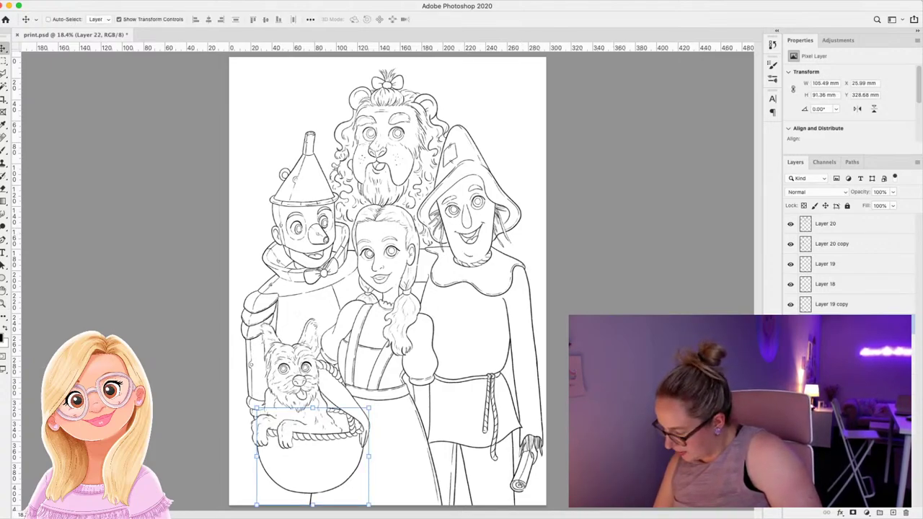
{"action": "left_click", "coordinate": [831, 305]}
{"action": "left_click", "coordinate": [829, 325], "text": "shift"}
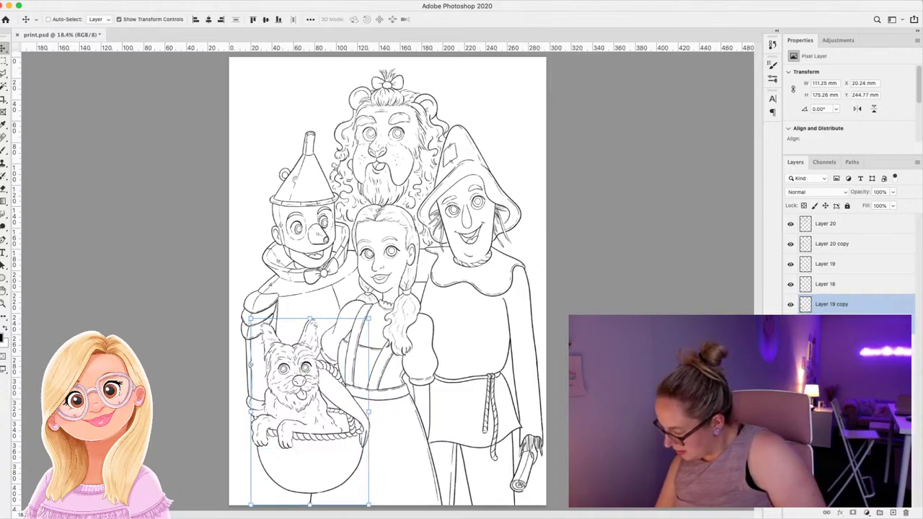
{"action": "key", "text": "super+e"}
{"action": "double_click", "coordinate": [832, 304]}
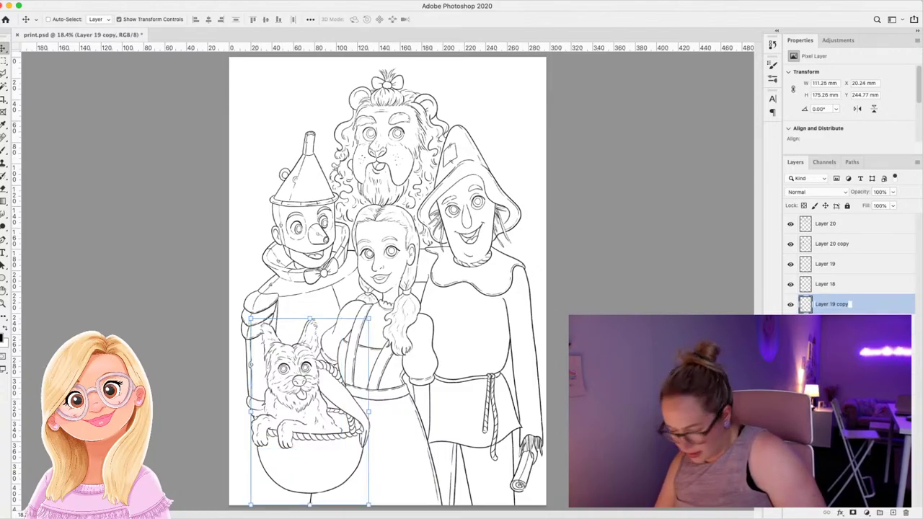
{"action": "type", "text": "toto"}
{"action": "key", "text": "Return"}
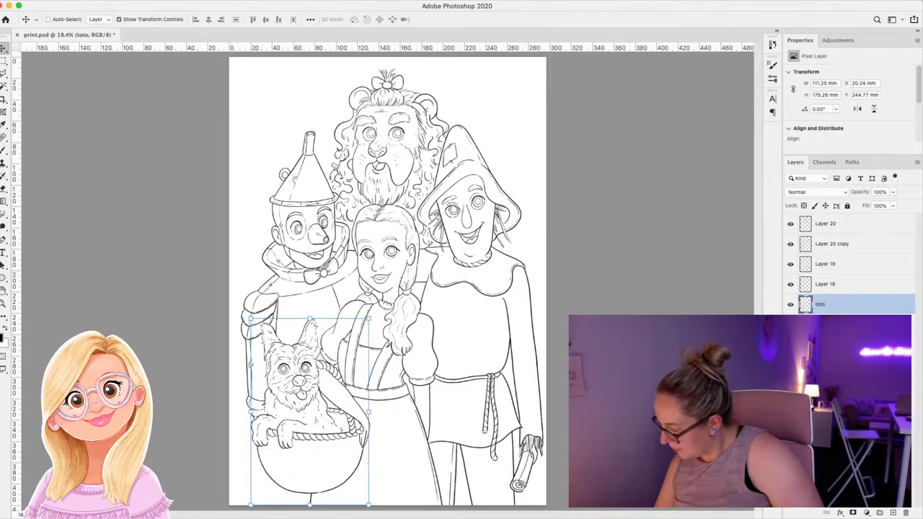
Merge Layer 18, holding Dorothy's arm line art, with her main layer and rename the merged layer dorothy.
{"action": "left_click", "coordinate": [790, 284]}
{"action": "left_click", "coordinate": [790, 284]}
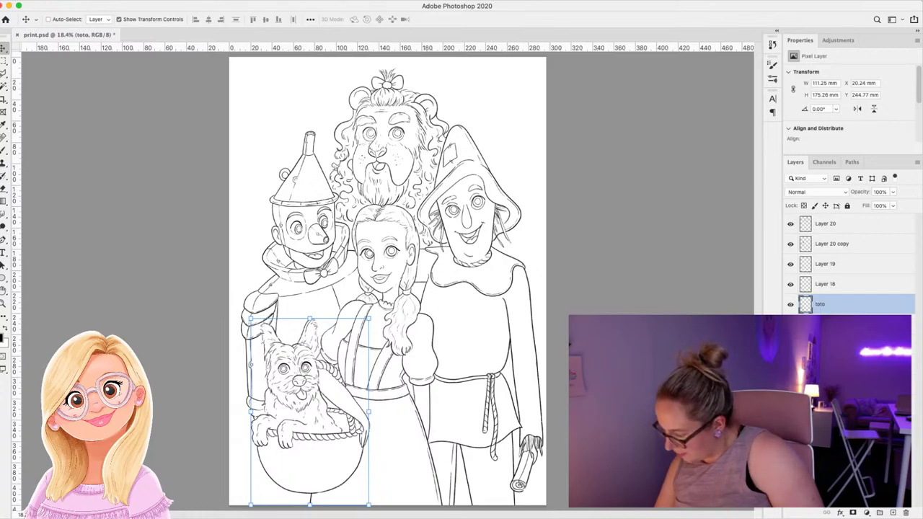
{"action": "left_click", "coordinate": [826, 284]}
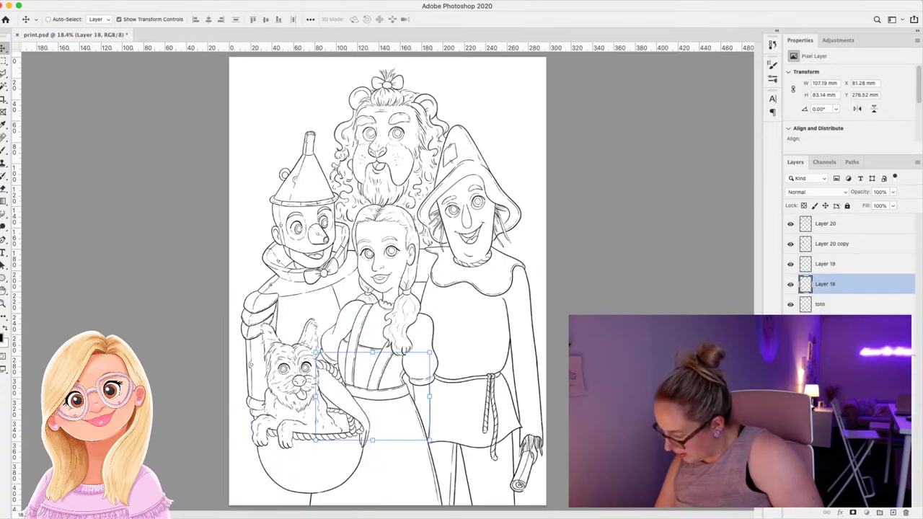
{"action": "key", "text": "Delete"}
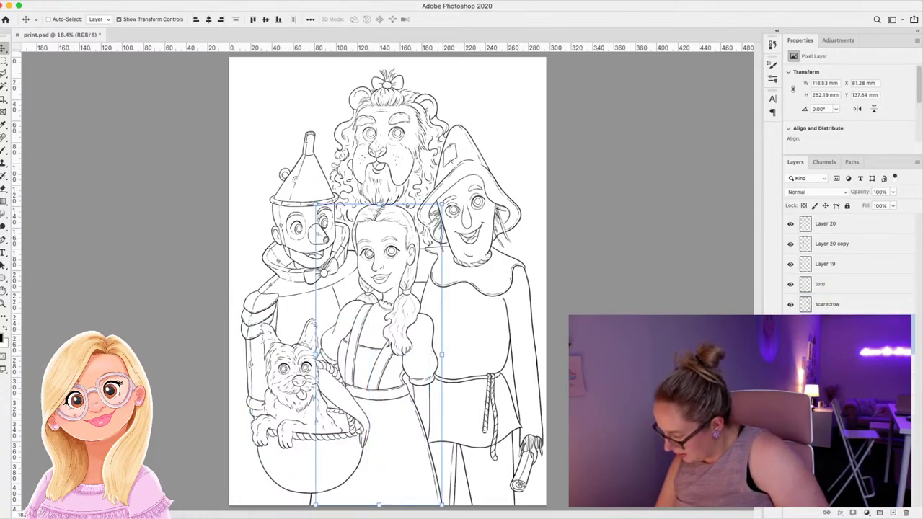
{"action": "key", "text": "super+z"}
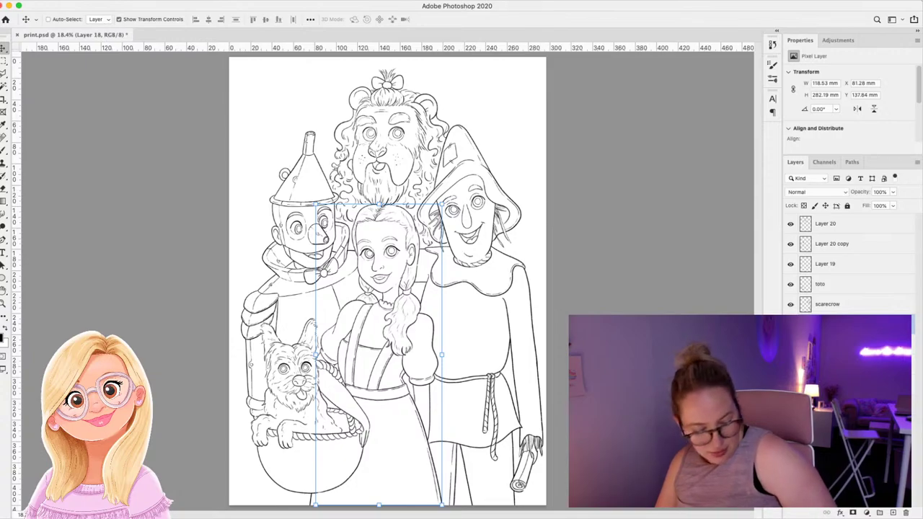
{"action": "type", "text": "dorothy"}
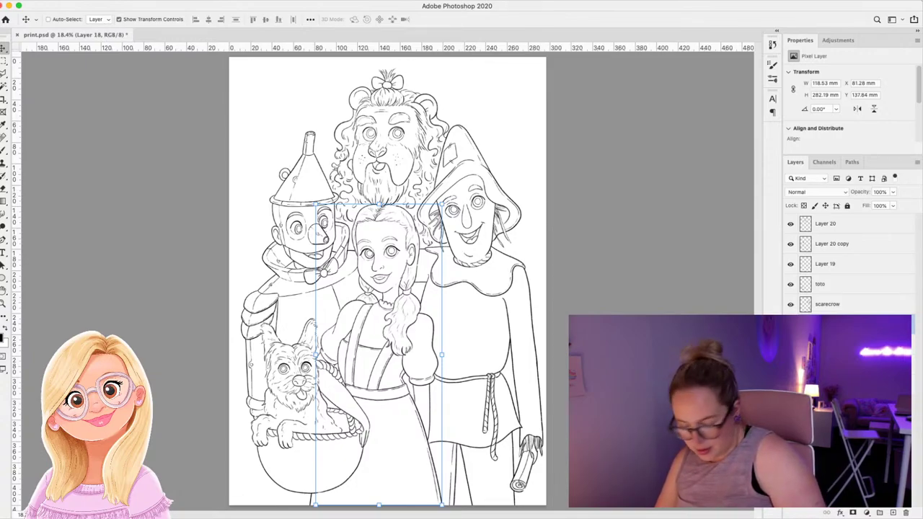
{"action": "key", "text": "Return"}
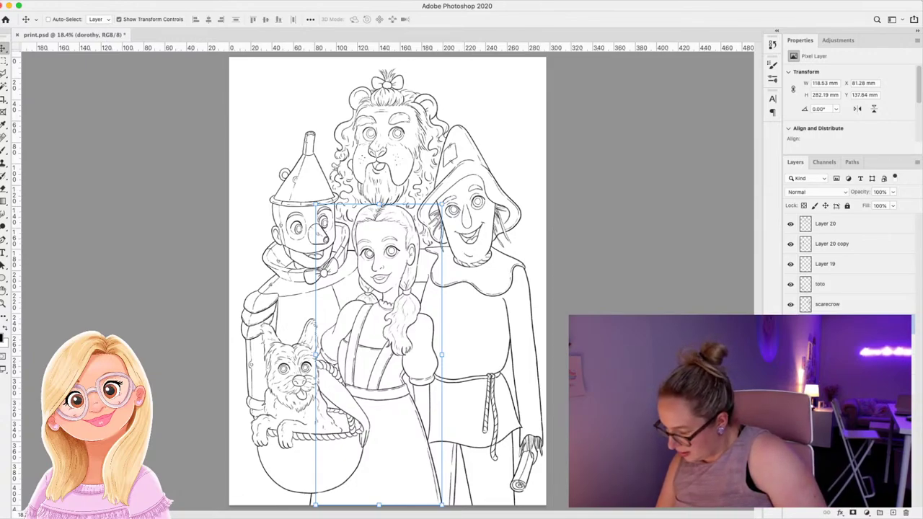
Rename the Tin Man's line-art layer, Layer 20 copy, as tinman.
{"action": "key", "text": "super+z"}
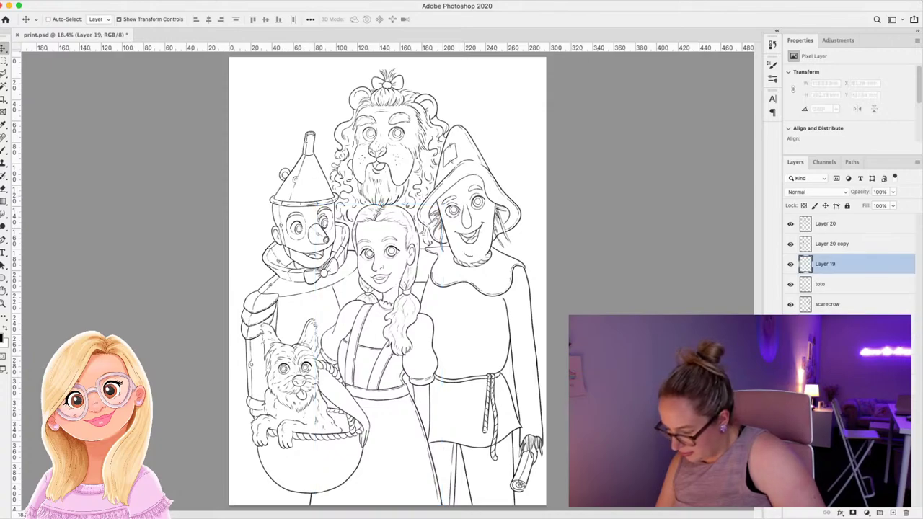
{"action": "key", "text": "super+z"}
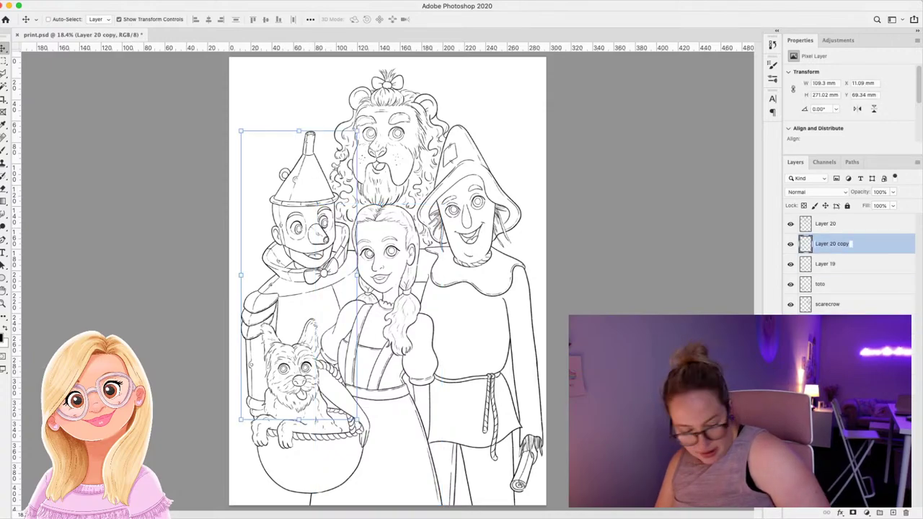
{"action": "double_click", "coordinate": [831, 243]}
{"action": "type", "text": "tinman"}
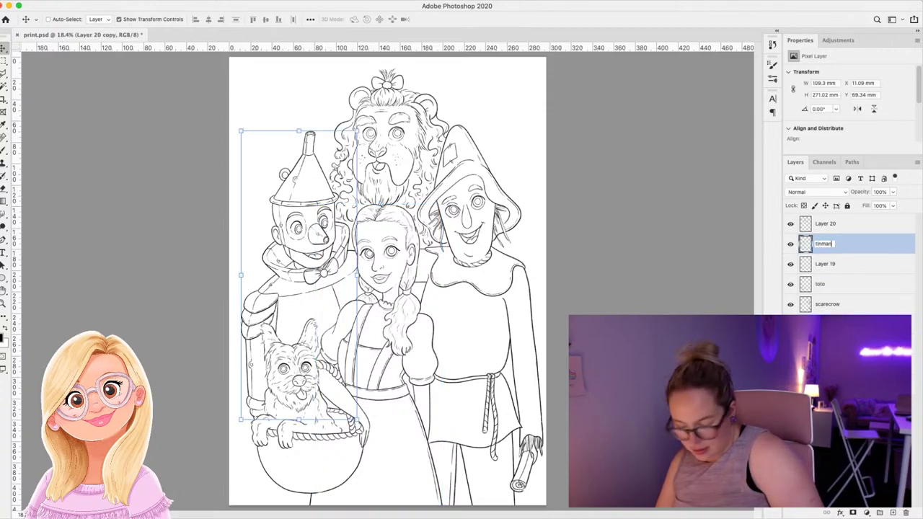
{"action": "key", "text": "Return"}
Delete the empty Layer 19 and rename the lion's Layer 20 as lion.
{"action": "left_click", "coordinate": [825, 264]}
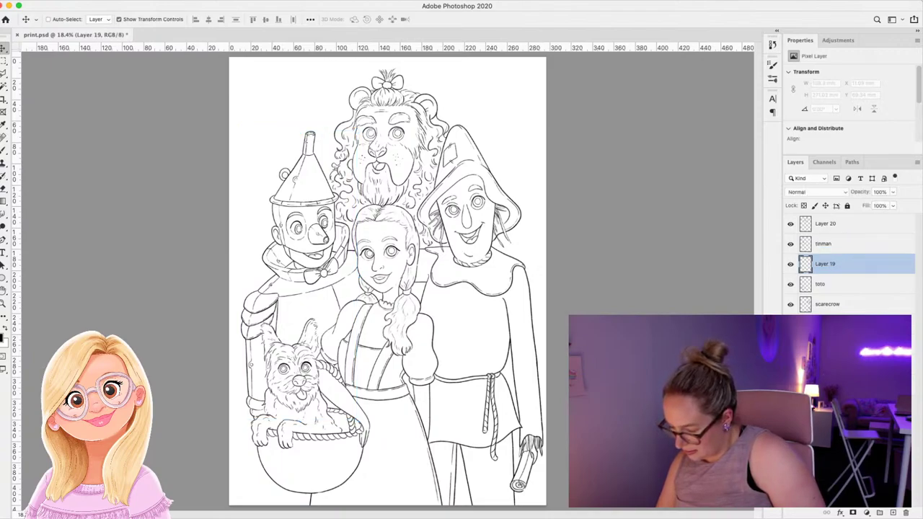
{"action": "key", "text": "Delete"}
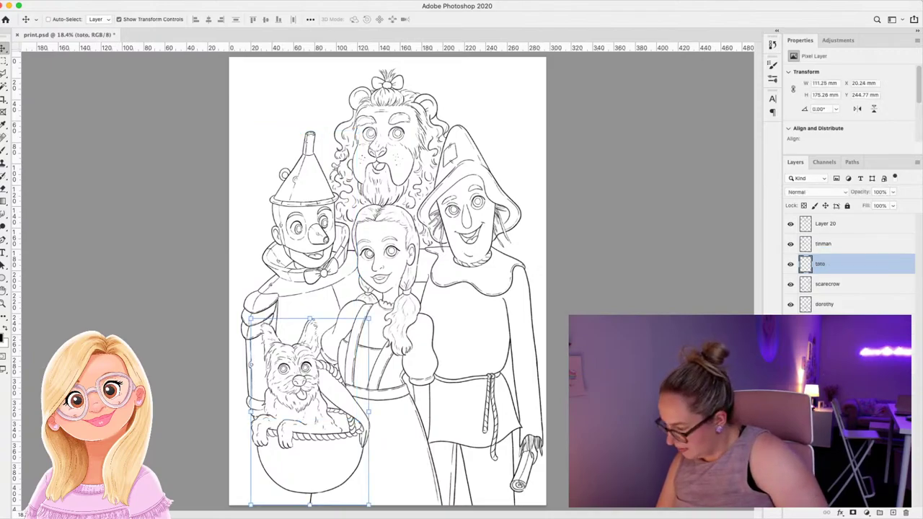
{"action": "left_click", "coordinate": [825, 224]}
{"action": "double_click", "coordinate": [825, 223]}
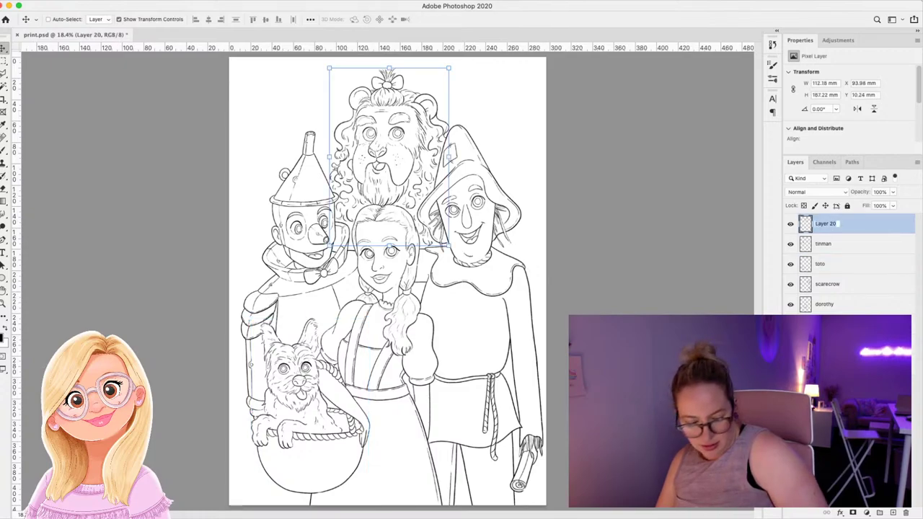
{"action": "type", "text": "lion"}
{"action": "key", "text": "Return"}
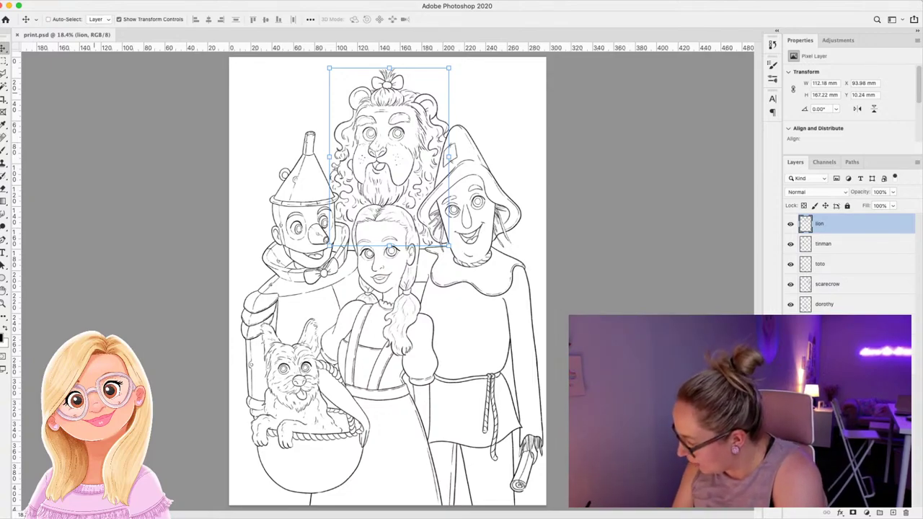
Add a new layer below the dorothy line art, pick a light peach skin colour, and set the brush to size 30 with 0% smoothing.
{"action": "left_click", "coordinate": [825, 324]}
{"action": "left_click", "coordinate": [892, 512]}
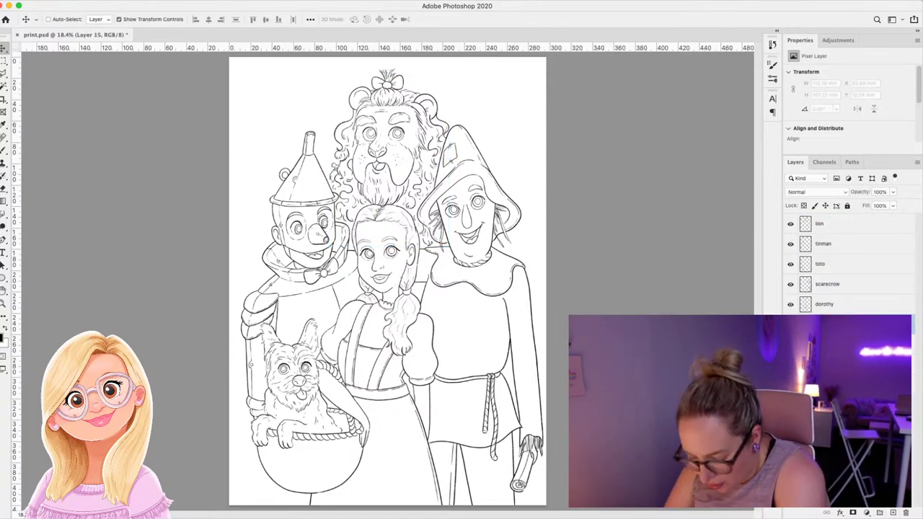
{"action": "key", "text": "i"}
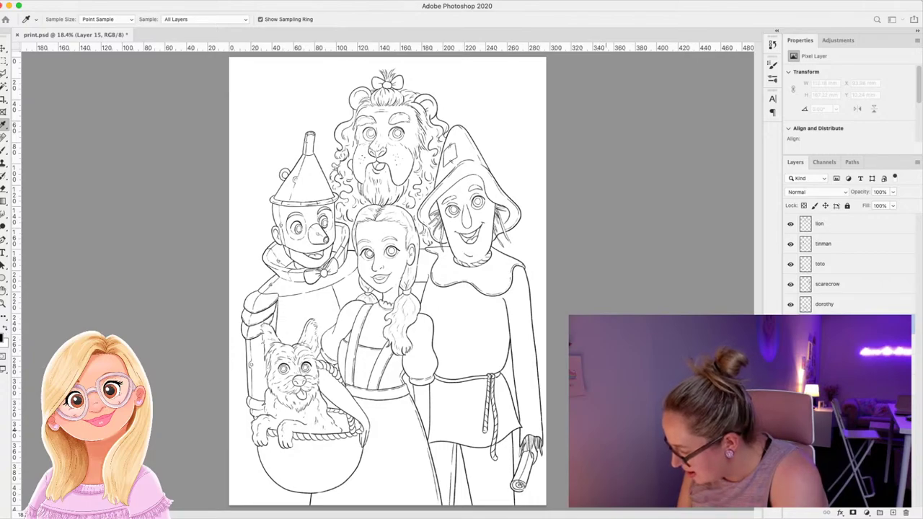
{"action": "key", "text": "v"}
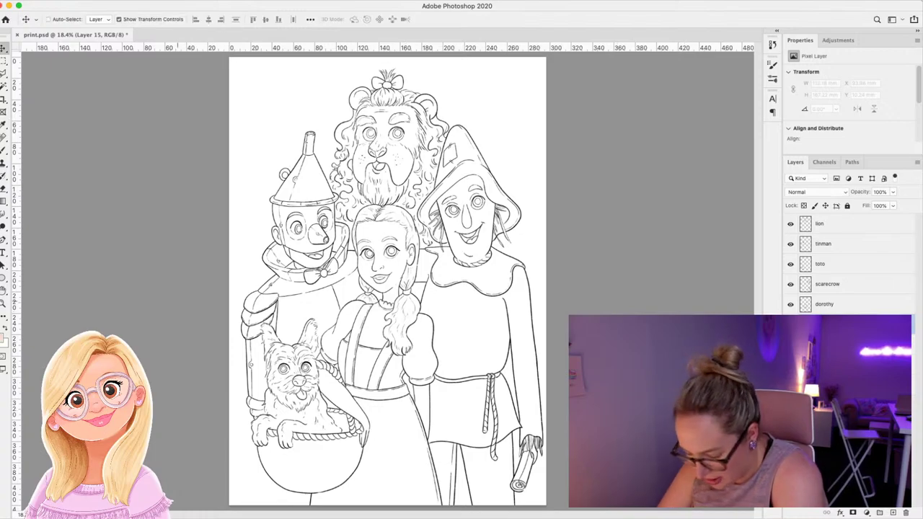
{"action": "key", "text": "z"}
{"action": "left_click_drag", "start_coordinate": [421, 248], "coordinate": [472, 248]}
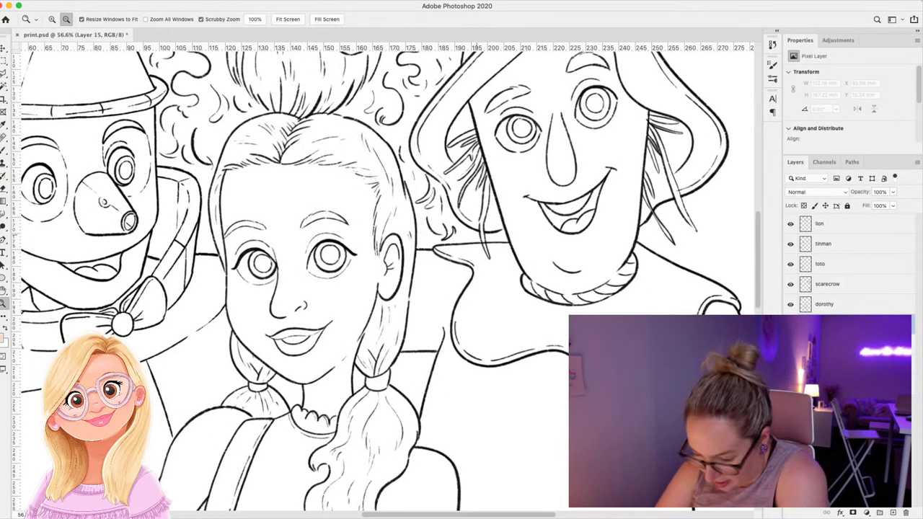
{"action": "key", "text": "b"}
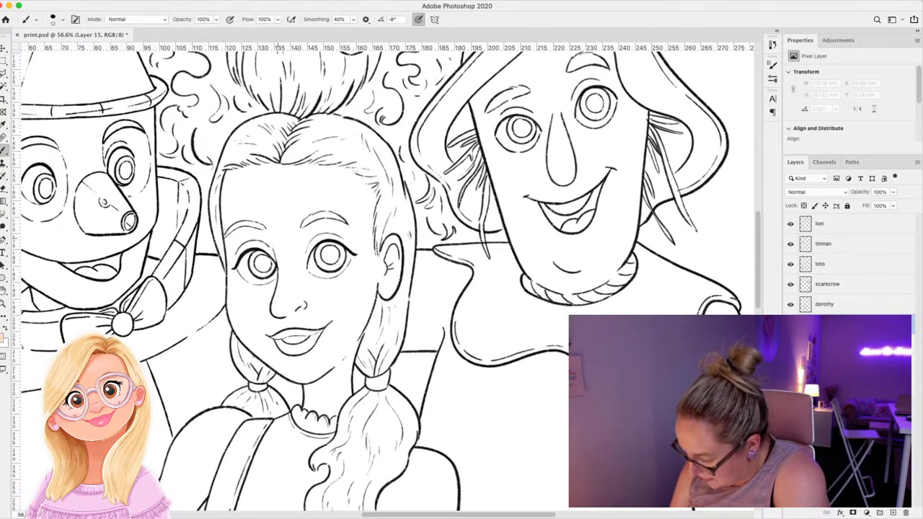
{"action": "key", "text": "period"}
{"action": "key", "text": "bracketright"}
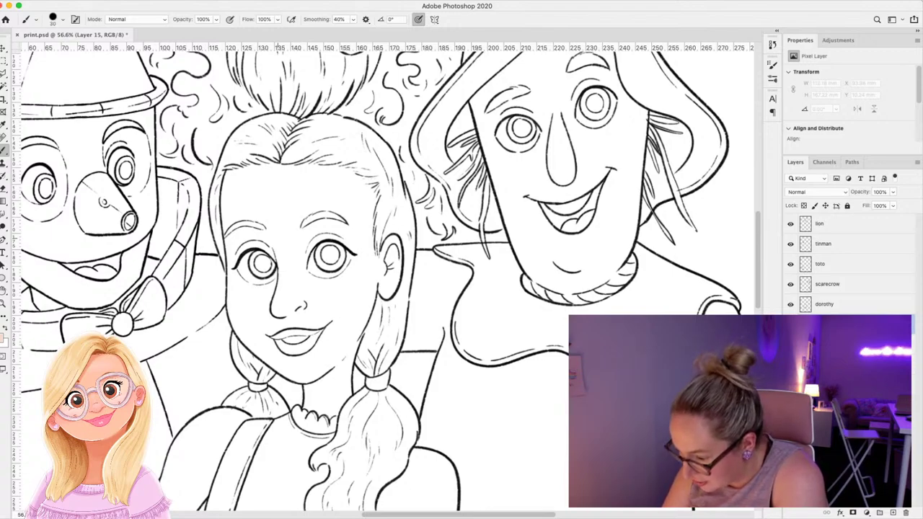
{"action": "key", "text": "alt+0"}
Paint Dorothy's face, ear and neck with flat light peach skin colour under the line art.
{"action": "mouse_move", "coordinate": [248, 166]}
{"action": "left_mouse_down"}
{"action": "mouse_move", "coordinate": [239, 238]}
{"action": "mouse_move", "coordinate": [230, 160]}
{"action": "mouse_move", "coordinate": [234, 301]}
{"action": "left_mouse_up"}
{"action": "mouse_move", "coordinate": [233, 316]}
{"action": "left_mouse_down"}
{"action": "mouse_move", "coordinate": [296, 378]}
{"action": "mouse_move", "coordinate": [333, 352]}
{"action": "mouse_move", "coordinate": [366, 307]}
{"action": "mouse_move", "coordinate": [368, 318]}
{"action": "mouse_move", "coordinate": [376, 274]}
{"action": "left_mouse_up"}
{"action": "mouse_move", "coordinate": [253, 155]}
{"action": "left_mouse_down"}
{"action": "mouse_move", "coordinate": [259, 213]}
{"action": "mouse_move", "coordinate": [281, 153]}
{"action": "mouse_move", "coordinate": [278, 212]}
{"action": "mouse_move", "coordinate": [310, 148]}
{"action": "mouse_move", "coordinate": [328, 213]}
{"action": "mouse_move", "coordinate": [381, 234]}
{"action": "left_mouse_up"}
{"action": "mouse_move", "coordinate": [361, 180]}
{"action": "left_mouse_down"}
{"action": "mouse_move", "coordinate": [384, 278]}
{"action": "mouse_move", "coordinate": [398, 245]}
{"action": "mouse_move", "coordinate": [395, 285]}
{"action": "mouse_move", "coordinate": [387, 270]}
{"action": "left_mouse_up"}
{"action": "mouse_move", "coordinate": [251, 226]}
{"action": "left_mouse_down"}
{"action": "mouse_move", "coordinate": [245, 252]}
{"action": "mouse_move", "coordinate": [279, 221]}
{"action": "mouse_move", "coordinate": [282, 229]}
{"action": "mouse_move", "coordinate": [256, 262]}
{"action": "mouse_move", "coordinate": [328, 232]}
{"action": "mouse_move", "coordinate": [336, 250]}
{"action": "left_mouse_up"}
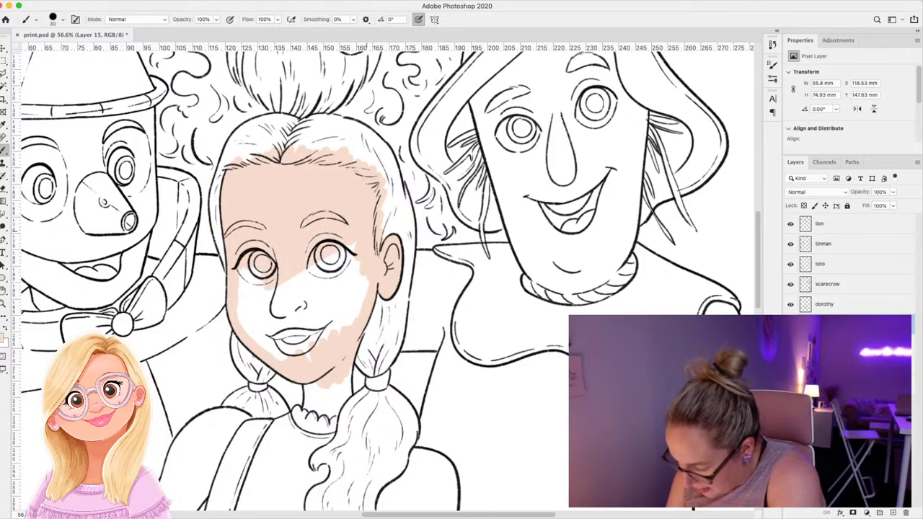
{"action": "mouse_move", "coordinate": [288, 281]}
{"action": "left_mouse_down"}
{"action": "mouse_move", "coordinate": [339, 264]}
{"action": "mouse_move", "coordinate": [347, 303]}
{"action": "mouse_move", "coordinate": [360, 317]}
{"action": "mouse_move", "coordinate": [332, 339]}
{"action": "mouse_move", "coordinate": [298, 344]}
{"action": "mouse_move", "coordinate": [300, 317]}
{"action": "mouse_move", "coordinate": [284, 346]}
{"action": "mouse_move", "coordinate": [288, 318]}
{"action": "mouse_move", "coordinate": [260, 288]}
{"action": "mouse_move", "coordinate": [249, 292]}
{"action": "mouse_move", "coordinate": [244, 321]}
{"action": "mouse_move", "coordinate": [257, 343]}
{"action": "left_mouse_up"}
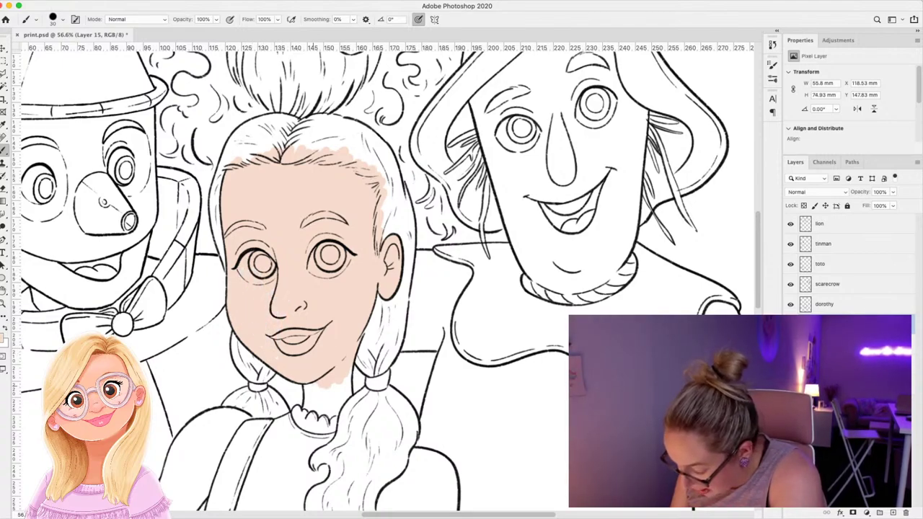
{"action": "mouse_move", "coordinate": [309, 386]}
{"action": "left_mouse_down"}
{"action": "mouse_move", "coordinate": [328, 432]}
{"action": "mouse_move", "coordinate": [350, 374]}
{"action": "mouse_move", "coordinate": [353, 418]}
{"action": "left_mouse_up"}
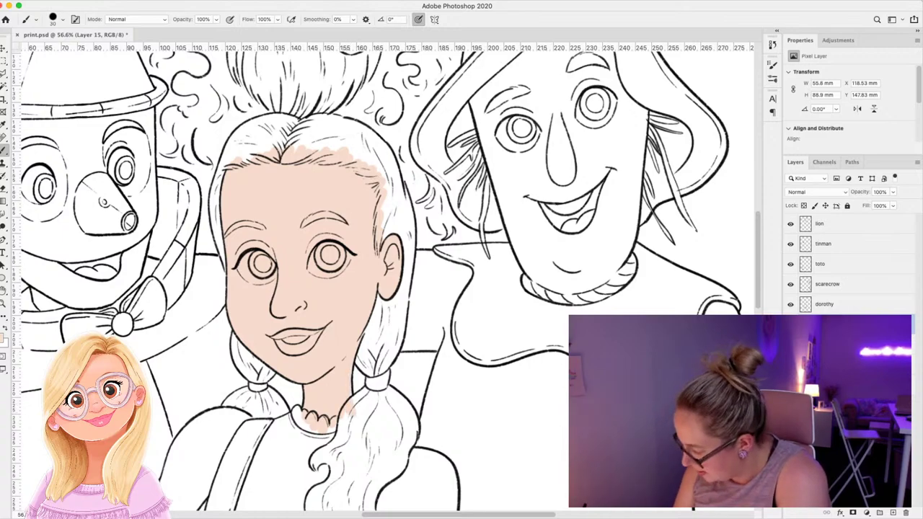
Fill both of Dorothy's arms and her hand on the basket with the same light peach skin colour.
{"action": "scroll", "coordinate": [382, 281], "scroll_direction": "down", "scroll_amount": 15}
{"action": "mouse_move", "coordinate": [126, 188]}
{"action": "left_mouse_down"}
{"action": "mouse_move", "coordinate": [104, 238]}
{"action": "mouse_move", "coordinate": [119, 216]}
{"action": "mouse_move", "coordinate": [133, 242]}
{"action": "mouse_move", "coordinate": [152, 246]}
{"action": "mouse_move", "coordinate": [153, 212]}
{"action": "left_mouse_up"}
{"action": "mouse_move", "coordinate": [115, 260]}
{"action": "left_mouse_down"}
{"action": "mouse_move", "coordinate": [123, 294]}
{"action": "mouse_move", "coordinate": [114, 288]}
{"action": "mouse_move", "coordinate": [137, 333]}
{"action": "mouse_move", "coordinate": [199, 382]}
{"action": "mouse_move", "coordinate": [137, 310]}
{"action": "mouse_move", "coordinate": [165, 288]}
{"action": "mouse_move", "coordinate": [235, 376]}
{"action": "mouse_move", "coordinate": [186, 336]}
{"action": "mouse_move", "coordinate": [249, 419]}
{"action": "mouse_move", "coordinate": [238, 466]}
{"action": "left_mouse_up"}
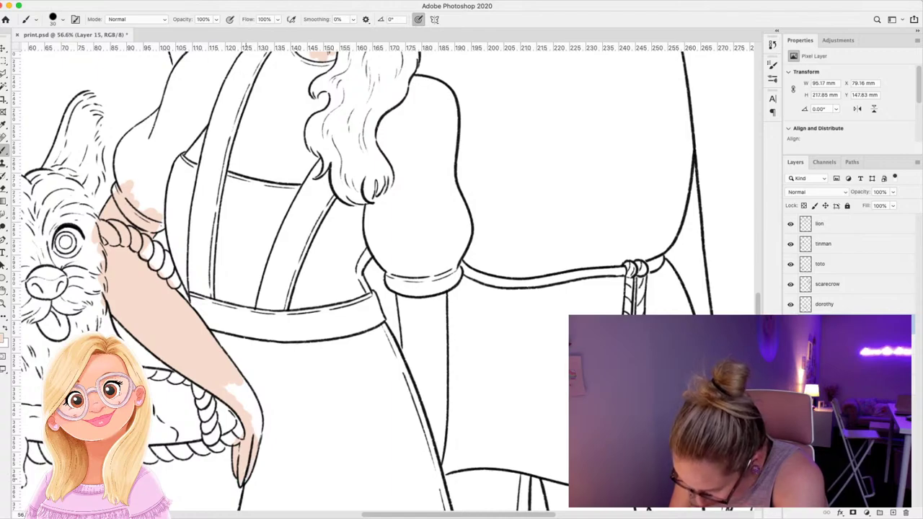
{"action": "mouse_move", "coordinate": [246, 478]}
{"action": "left_mouse_down"}
{"action": "mouse_move", "coordinate": [260, 415]}
{"action": "mouse_move", "coordinate": [253, 424]}
{"action": "left_mouse_up"}
{"action": "left_click_drag", "start_coordinate": [236, 391], "coordinate": [258, 423]}
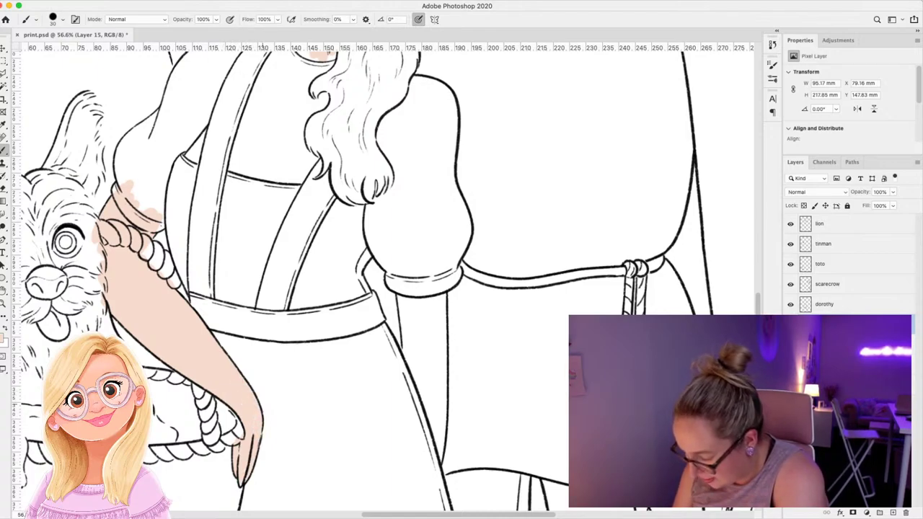
{"action": "mouse_move", "coordinate": [403, 284]}
{"action": "left_mouse_down"}
{"action": "mouse_move", "coordinate": [407, 360]}
{"action": "mouse_move", "coordinate": [418, 289]}
{"action": "mouse_move", "coordinate": [430, 361]}
{"action": "left_mouse_up"}
{"action": "mouse_move", "coordinate": [439, 287]}
{"action": "left_mouse_down"}
{"action": "mouse_move", "coordinate": [438, 458]}
{"action": "mouse_move", "coordinate": [428, 367]}
{"action": "mouse_move", "coordinate": [408, 393]}
{"action": "left_mouse_up"}
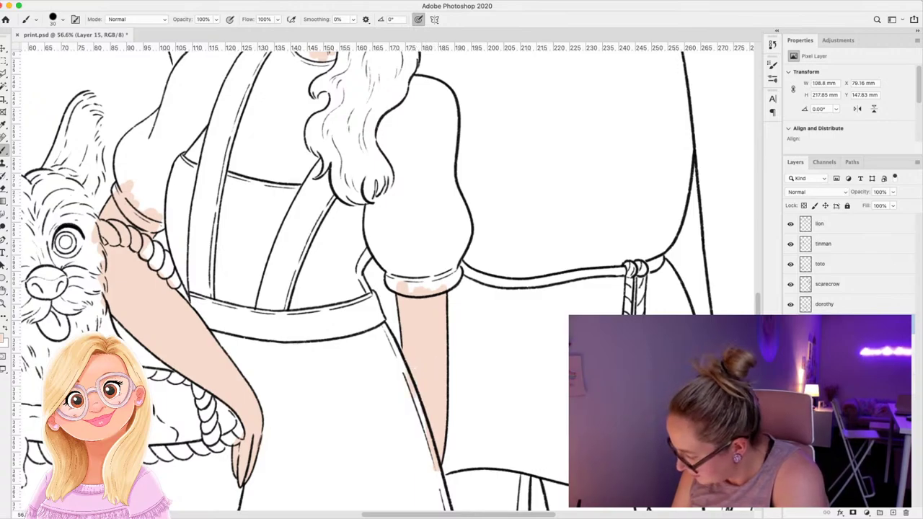
Add a new layer above the skin colour and pick a reddish brown for Dorothy's hair.
{"action": "scroll", "coordinate": [435, 366], "scroll_direction": "down", "scroll_amount": 10}
{"action": "scroll", "coordinate": [383, 281], "scroll_direction": "up", "scroll_amount": 12}
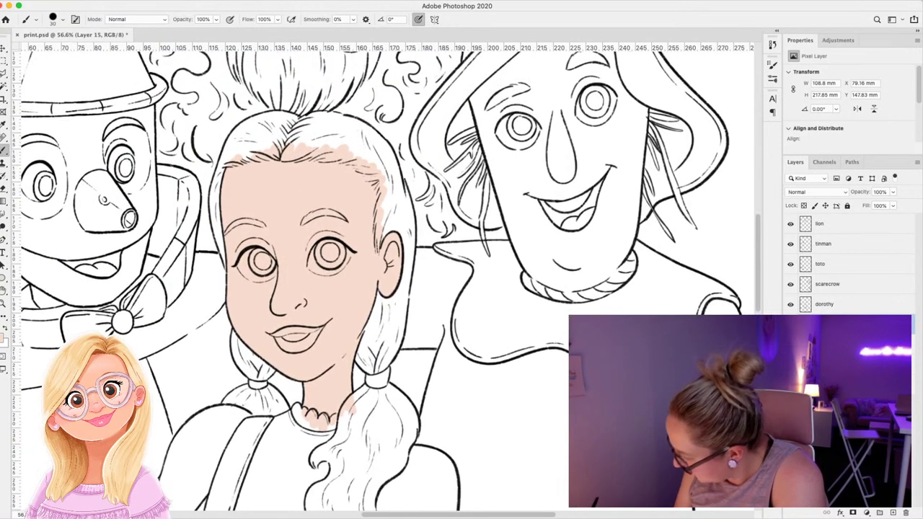
{"action": "key", "text": "super+alt+shift+n"}
{"action": "key", "text": "i"}
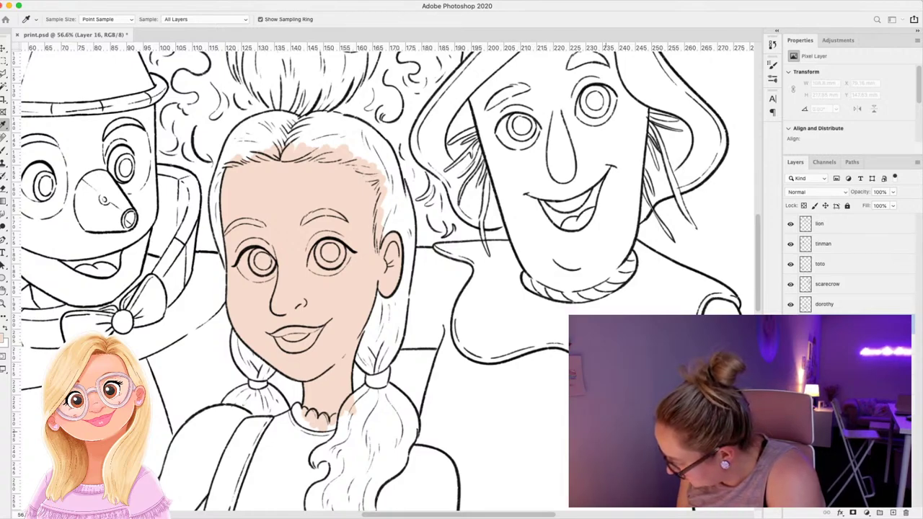
{"action": "key", "text": "b"}
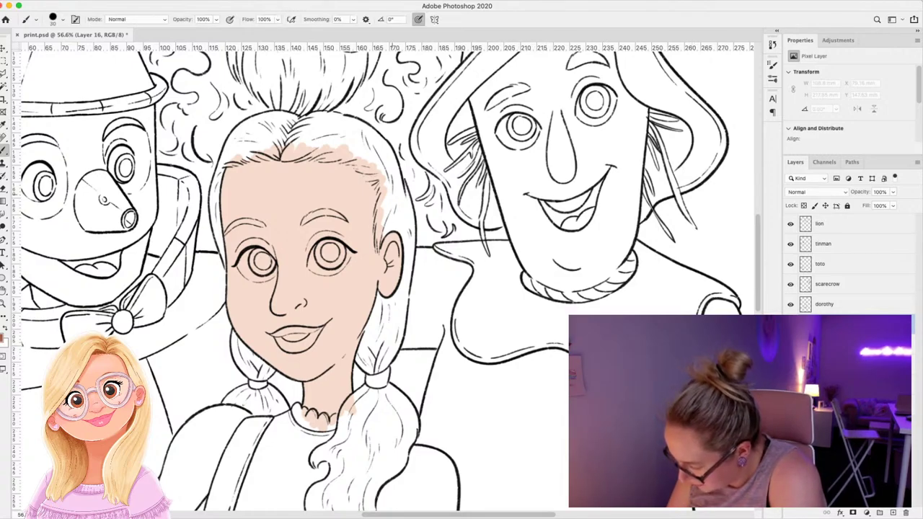
Paint Dorothy's hair reddish brown on the right side of the parting, around the ear and down to the hair tie.
{"action": "mouse_move", "coordinate": [281, 151]}
{"action": "left_mouse_down"}
{"action": "mouse_move", "coordinate": [318, 131]}
{"action": "mouse_move", "coordinate": [311, 148]}
{"action": "mouse_move", "coordinate": [344, 148]}
{"action": "mouse_move", "coordinate": [308, 147]}
{"action": "mouse_move", "coordinate": [372, 159]}
{"action": "mouse_move", "coordinate": [331, 152]}
{"action": "mouse_move", "coordinate": [382, 171]}
{"action": "mouse_move", "coordinate": [389, 187]}
{"action": "mouse_move", "coordinate": [378, 231]}
{"action": "left_mouse_up"}
{"action": "mouse_move", "coordinate": [382, 192]}
{"action": "left_mouse_down"}
{"action": "mouse_move", "coordinate": [377, 250]}
{"action": "mouse_move", "coordinate": [404, 223]}
{"action": "left_mouse_up"}
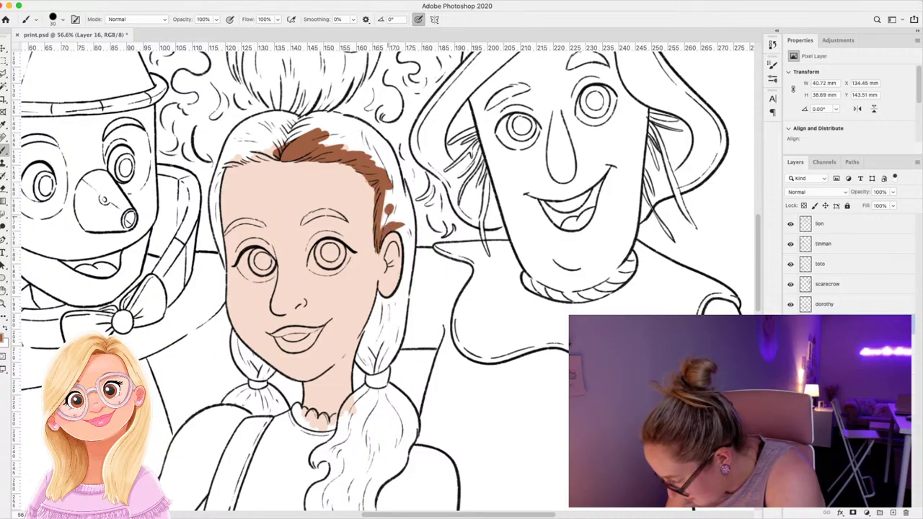
{"action": "left_click_drag", "start_coordinate": [386, 153], "coordinate": [401, 221]}
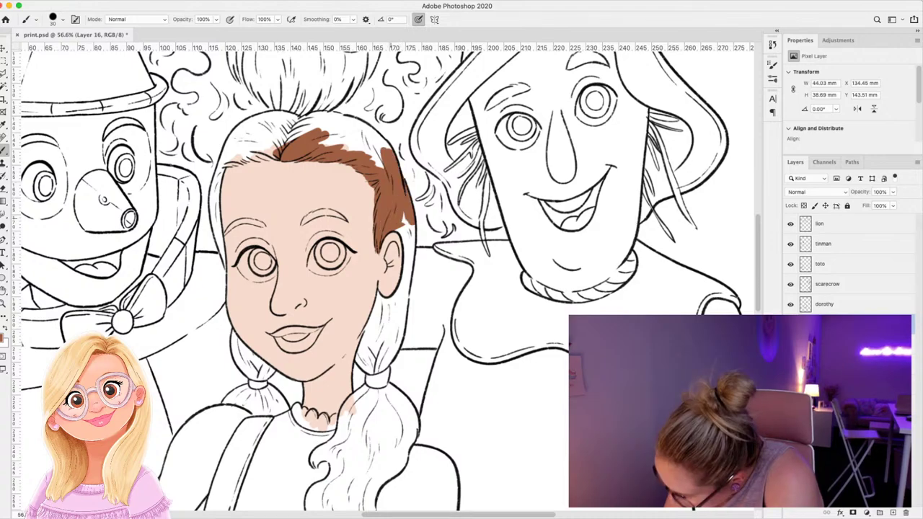
{"action": "left_click_drag", "start_coordinate": [407, 215], "coordinate": [392, 363]}
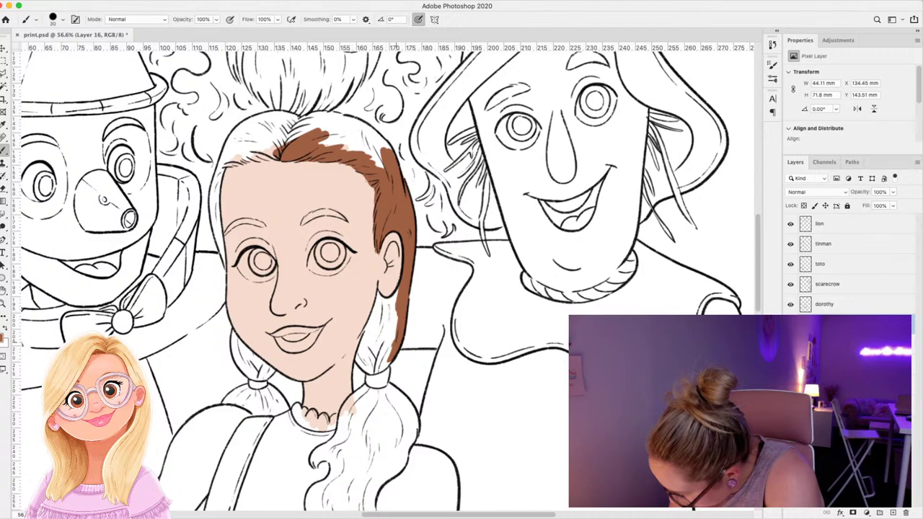
{"action": "left_click_drag", "start_coordinate": [391, 360], "coordinate": [375, 314]}
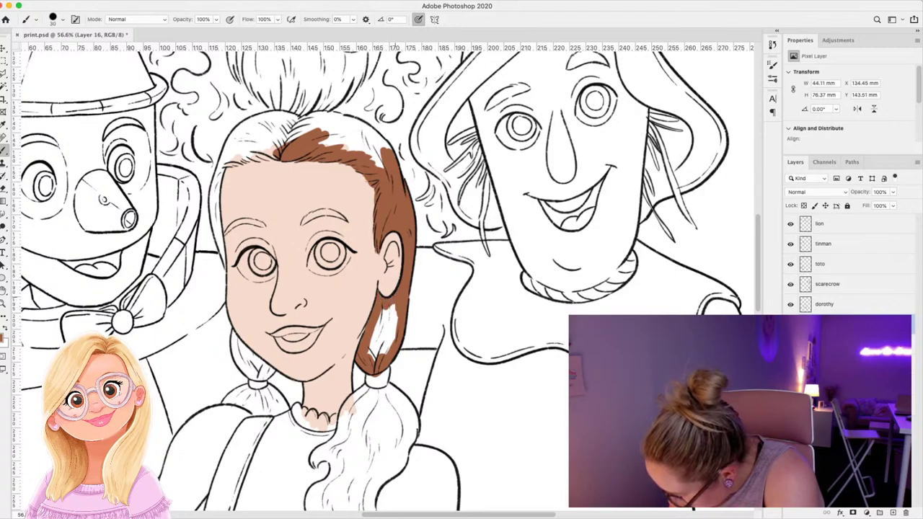
{"action": "mouse_move", "coordinate": [392, 307]}
{"action": "left_mouse_down"}
{"action": "mouse_move", "coordinate": [381, 318]}
{"action": "mouse_move", "coordinate": [382, 349]}
{"action": "mouse_move", "coordinate": [392, 322]}
{"action": "left_mouse_up"}
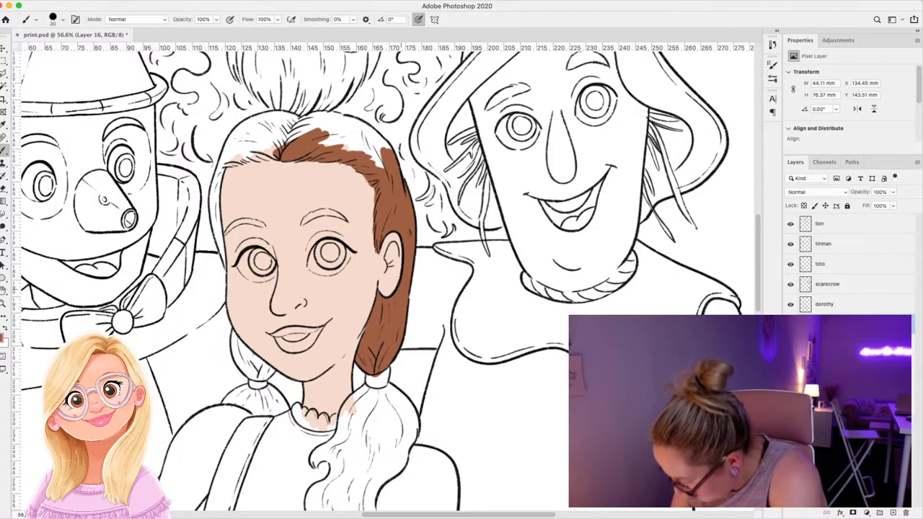
{"action": "mouse_move", "coordinate": [285, 143]}
{"action": "left_mouse_down"}
{"action": "mouse_move", "coordinate": [338, 114]}
{"action": "mouse_move", "coordinate": [388, 149]}
{"action": "left_mouse_up"}
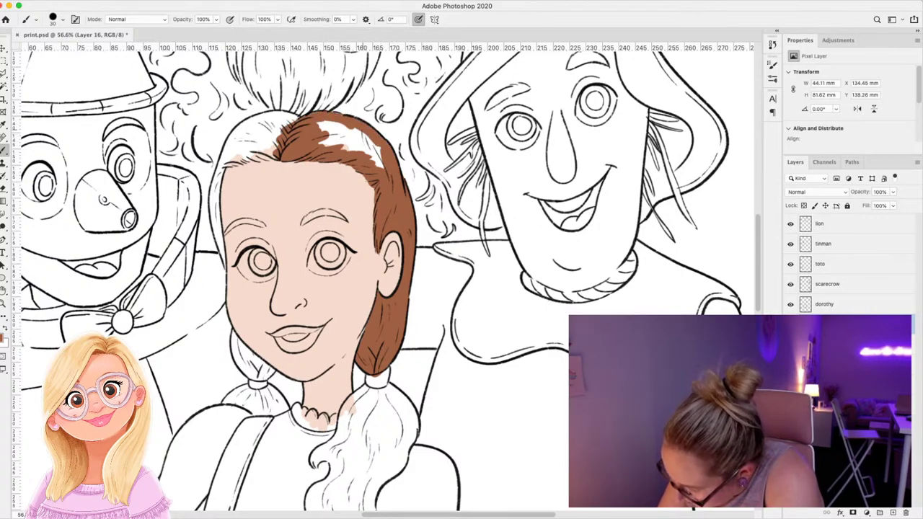
{"action": "mouse_move", "coordinate": [319, 144]}
{"action": "left_mouse_down"}
{"action": "mouse_move", "coordinate": [344, 129]}
{"action": "mouse_move", "coordinate": [381, 163]}
{"action": "left_mouse_up"}
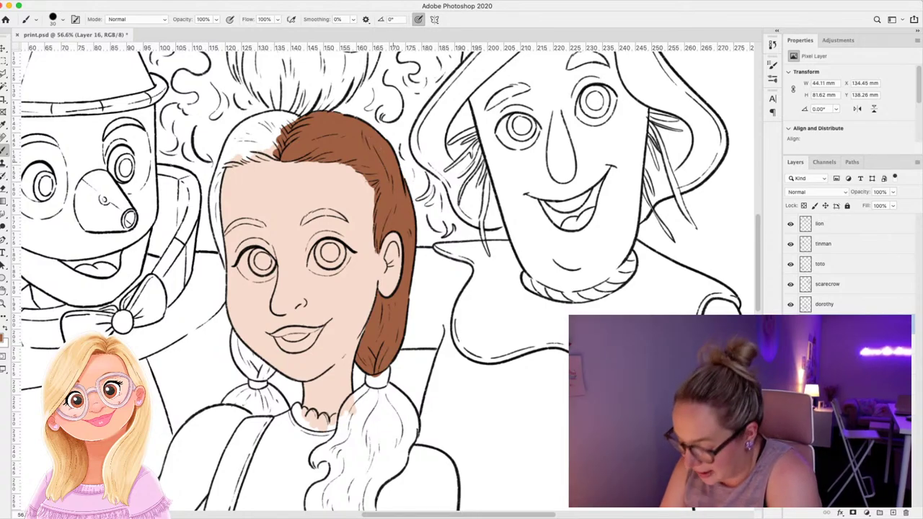
Paint the hair on the left side of Dorothy's parting reddish brown, from the crown down along her face.
{"action": "mouse_move", "coordinate": [222, 160]}
{"action": "left_mouse_down"}
{"action": "mouse_move", "coordinate": [211, 209]}
{"action": "mouse_move", "coordinate": [222, 256]}
{"action": "left_mouse_up"}
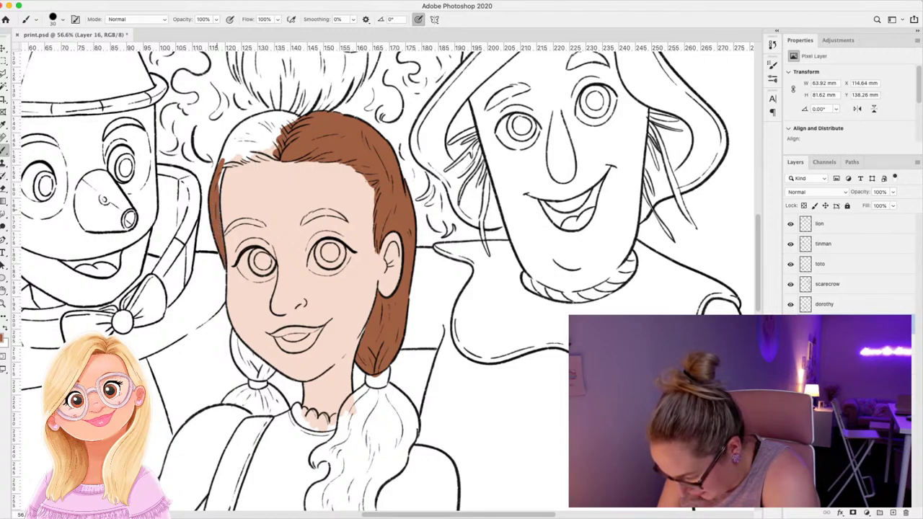
{"action": "mouse_move", "coordinate": [231, 147]}
{"action": "left_mouse_down"}
{"action": "mouse_move", "coordinate": [223, 177]}
{"action": "mouse_move", "coordinate": [227, 160]}
{"action": "mouse_move", "coordinate": [219, 163]}
{"action": "left_mouse_up"}
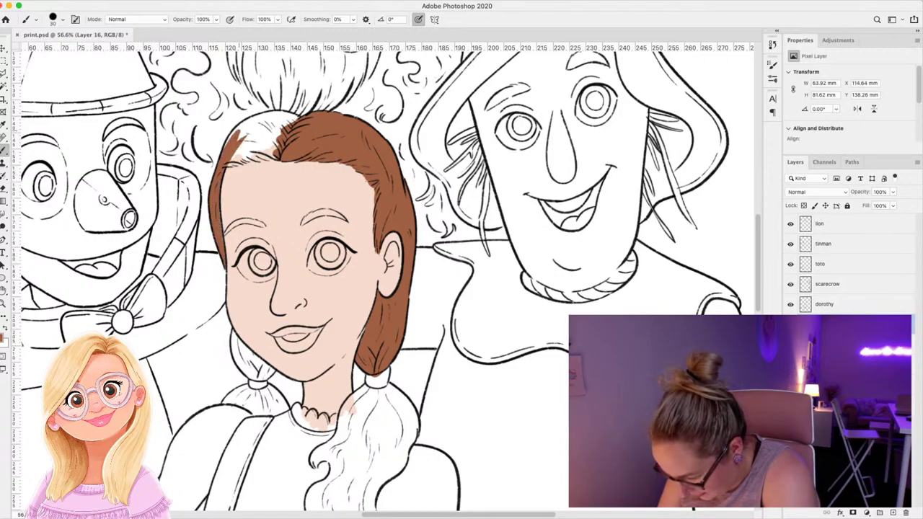
{"action": "mouse_move", "coordinate": [244, 124]}
{"action": "left_mouse_down"}
{"action": "mouse_move", "coordinate": [224, 150]}
{"action": "mouse_move", "coordinate": [243, 132]}
{"action": "left_mouse_up"}
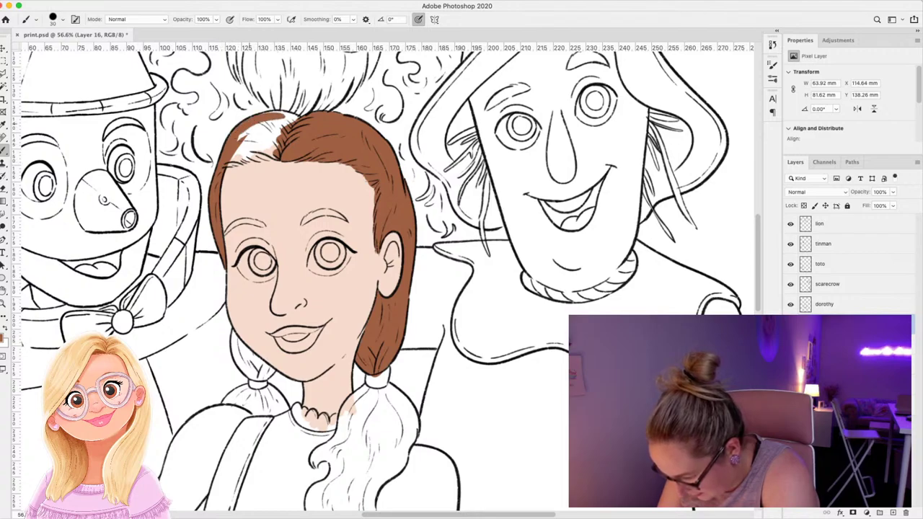
{"action": "left_click_drag", "start_coordinate": [289, 111], "coordinate": [264, 116]}
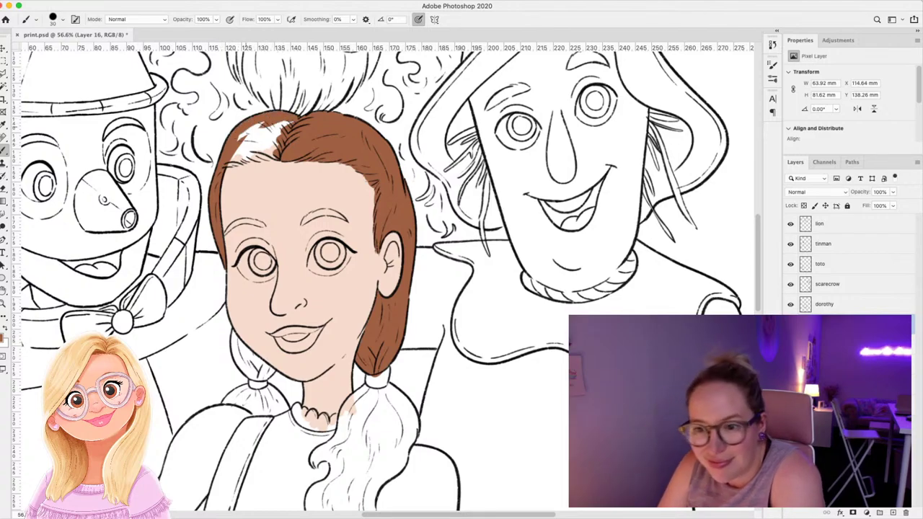
{"action": "left_click_drag", "start_coordinate": [247, 151], "coordinate": [236, 164]}
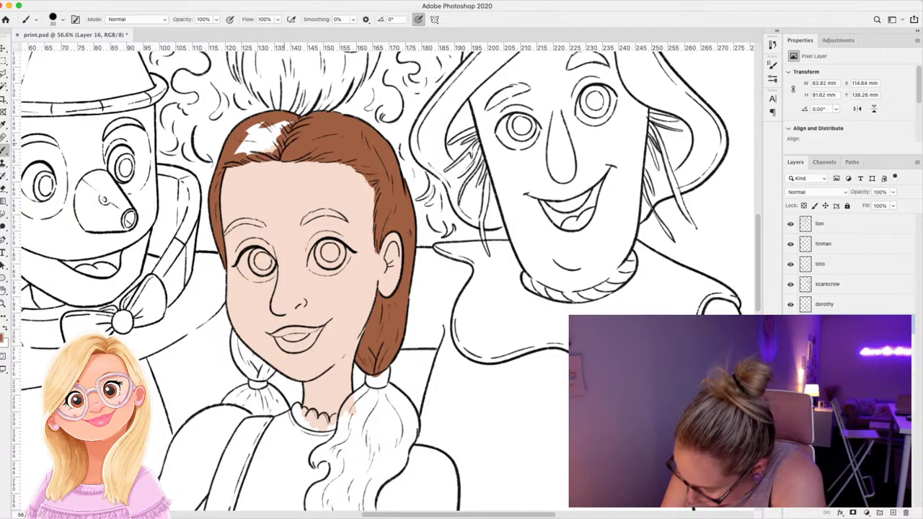
{"action": "mouse_move", "coordinate": [286, 124]}
{"action": "left_mouse_down"}
{"action": "mouse_move", "coordinate": [261, 150]}
{"action": "mouse_move", "coordinate": [238, 153]}
{"action": "left_mouse_up"}
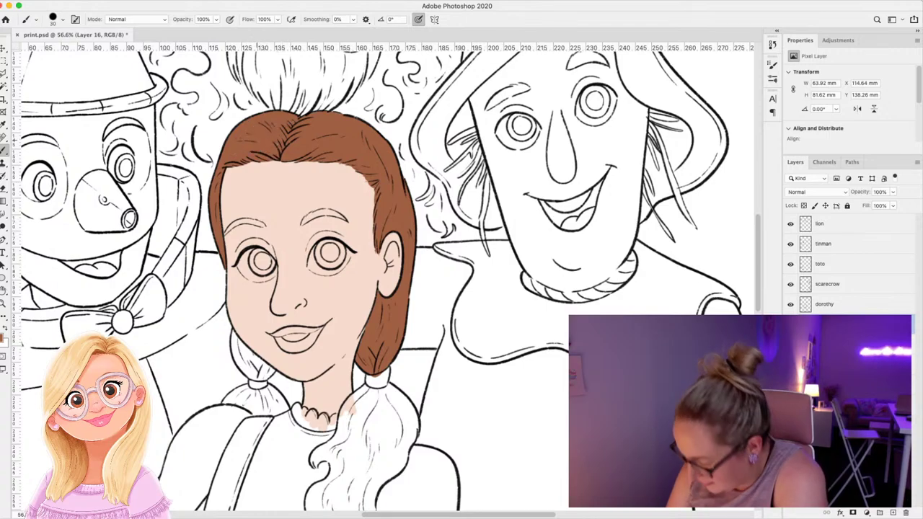
Paint Dorothy's left pigtail around its hair tie and the top of her right pigtail reddish brown.
{"action": "scroll", "coordinate": [382, 281], "scroll_direction": "down", "scroll_amount": 5}
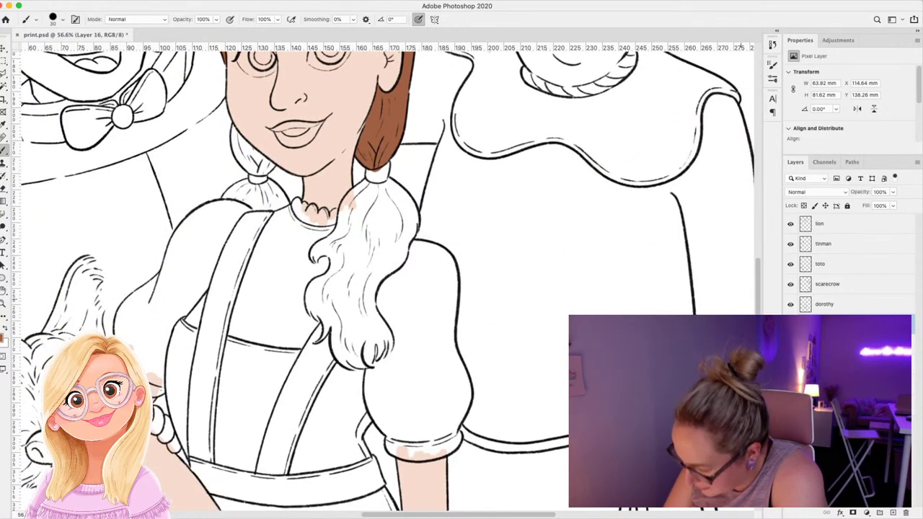
{"action": "mouse_move", "coordinate": [253, 147]}
{"action": "left_mouse_down"}
{"action": "mouse_move", "coordinate": [236, 167]}
{"action": "mouse_move", "coordinate": [266, 170]}
{"action": "left_mouse_up"}
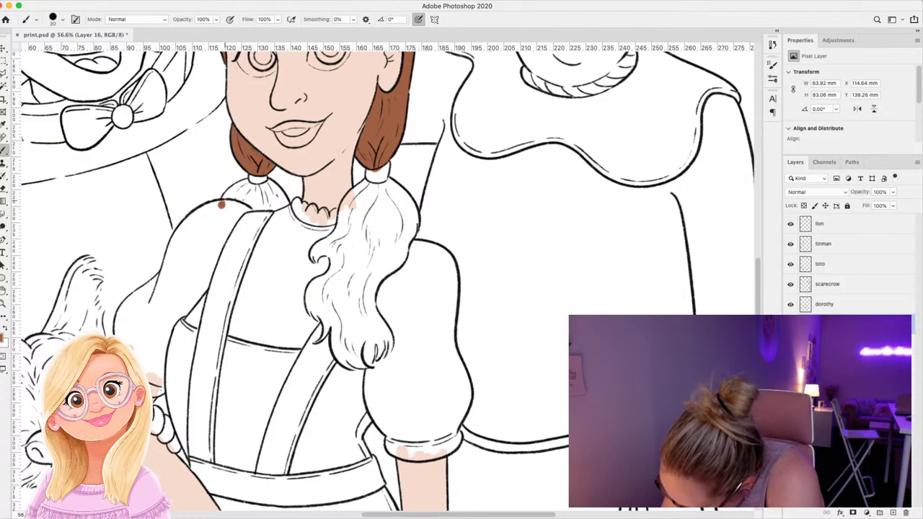
{"action": "mouse_move", "coordinate": [222, 205]}
{"action": "left_mouse_down"}
{"action": "mouse_move", "coordinate": [240, 186]}
{"action": "mouse_move", "coordinate": [234, 207]}
{"action": "mouse_move", "coordinate": [287, 197]}
{"action": "left_mouse_up"}
{"action": "mouse_move", "coordinate": [372, 177]}
{"action": "left_mouse_down"}
{"action": "mouse_move", "coordinate": [344, 208]}
{"action": "mouse_move", "coordinate": [341, 234]}
{"action": "mouse_move", "coordinate": [376, 205]}
{"action": "mouse_move", "coordinate": [408, 205]}
{"action": "mouse_move", "coordinate": [415, 217]}
{"action": "mouse_move", "coordinate": [393, 268]}
{"action": "left_mouse_up"}
{"action": "key", "text": "e"}
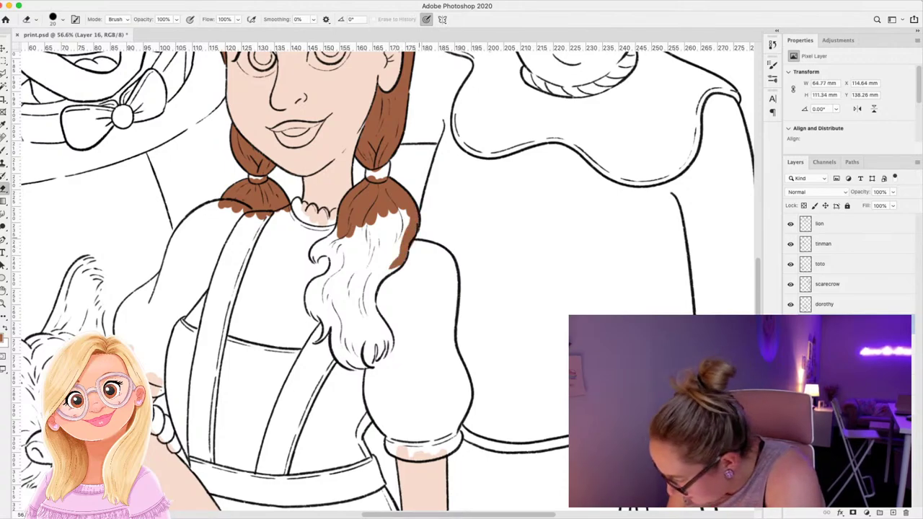
{"action": "key", "text": "b"}
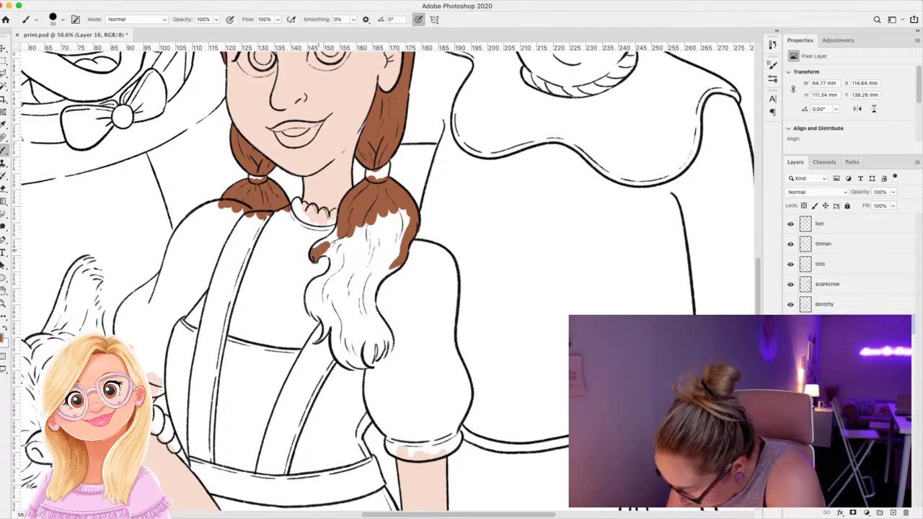
Fill the rest of Dorothy's long right pigtail with the same reddish brown, down to the curled tips.
{"action": "mouse_move", "coordinate": [319, 250]}
{"action": "left_mouse_down"}
{"action": "mouse_move", "coordinate": [330, 278]}
{"action": "mouse_move", "coordinate": [308, 306]}
{"action": "mouse_move", "coordinate": [346, 240]}
{"action": "mouse_move", "coordinate": [392, 215]}
{"action": "mouse_move", "coordinate": [370, 260]}
{"action": "mouse_move", "coordinate": [400, 233]}
{"action": "mouse_move", "coordinate": [357, 310]}
{"action": "mouse_move", "coordinate": [364, 289]}
{"action": "mouse_move", "coordinate": [368, 318]}
{"action": "mouse_move", "coordinate": [377, 288]}
{"action": "mouse_move", "coordinate": [372, 324]}
{"action": "left_mouse_up"}
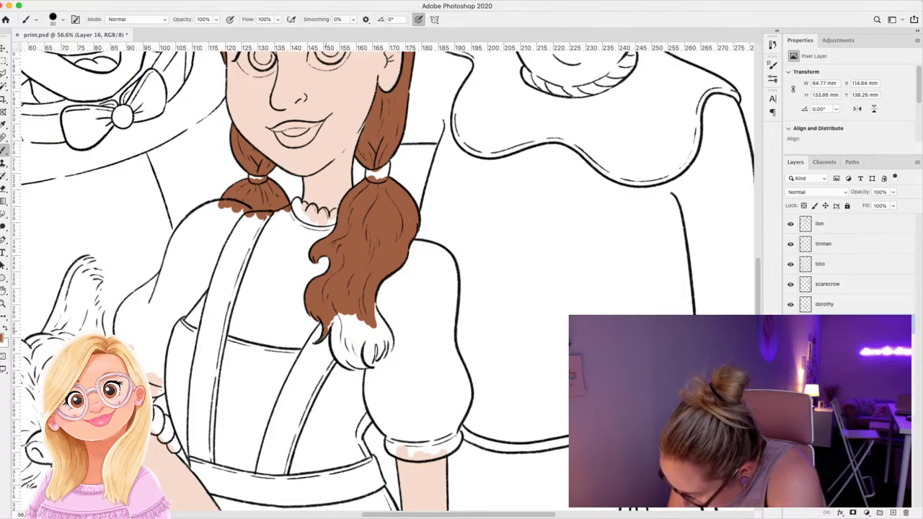
{"action": "mouse_move", "coordinate": [342, 315]}
{"action": "left_mouse_down"}
{"action": "mouse_move", "coordinate": [336, 356]}
{"action": "mouse_move", "coordinate": [345, 367]}
{"action": "left_mouse_up"}
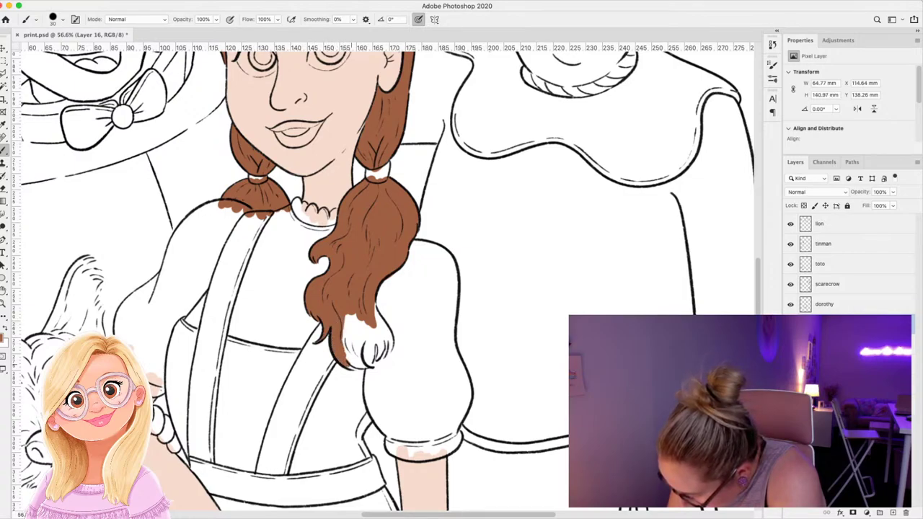
{"action": "mouse_move", "coordinate": [372, 333]}
{"action": "left_mouse_down"}
{"action": "mouse_move", "coordinate": [369, 362]}
{"action": "mouse_move", "coordinate": [385, 358]}
{"action": "left_mouse_up"}
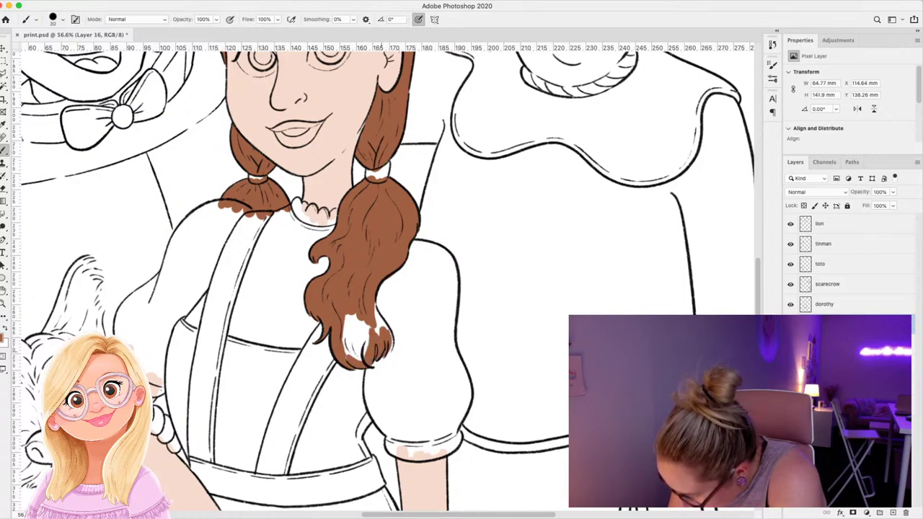
{"action": "mouse_move", "coordinate": [380, 305]}
{"action": "left_mouse_down"}
{"action": "mouse_move", "coordinate": [386, 330]}
{"action": "mouse_move", "coordinate": [353, 359]}
{"action": "left_mouse_up"}
{"action": "mouse_move", "coordinate": [355, 316]}
{"action": "left_mouse_down"}
{"action": "mouse_move", "coordinate": [360, 361]}
{"action": "mouse_move", "coordinate": [369, 339]}
{"action": "left_mouse_up"}
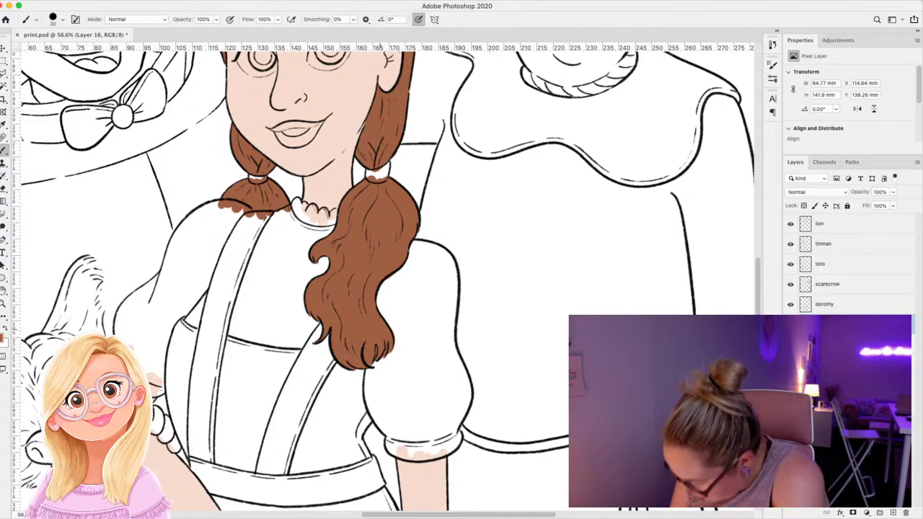
Add a new layer above the hair colour and pick a light blue for Dorothy's pinafore dress.
{"action": "key", "text": "z"}
{"action": "left_click_drag", "start_coordinate": [339, 232], "coordinate": [292, 234]}
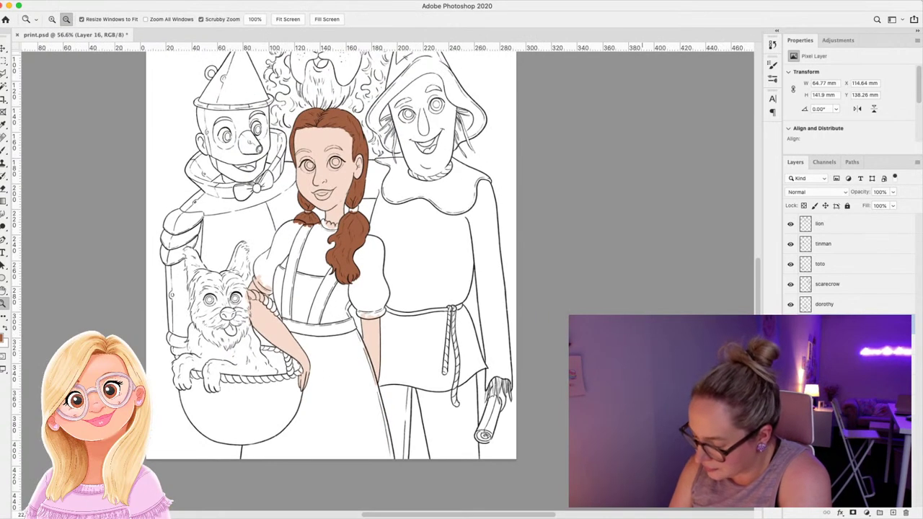
{"action": "scroll", "coordinate": [333, 158], "scroll_direction": "up", "scroll_amount": 3}
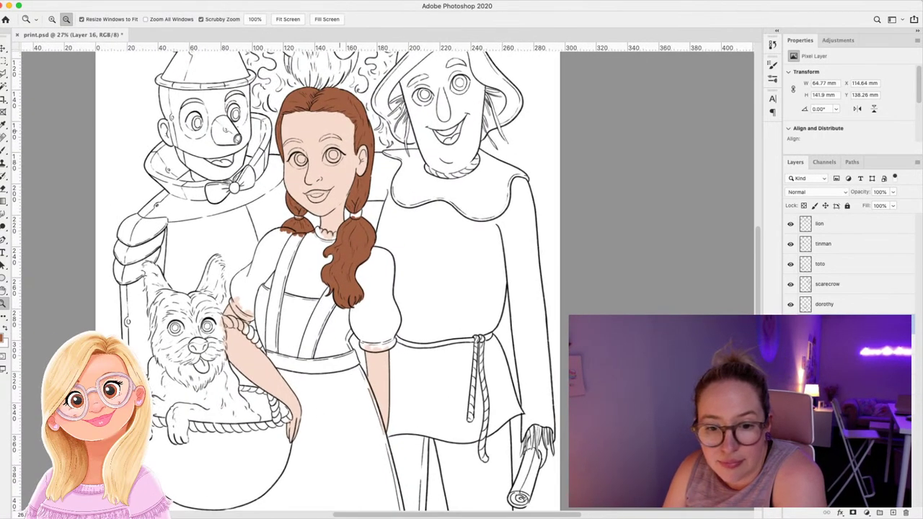
{"action": "scroll", "coordinate": [296, 162], "scroll_direction": "up", "scroll_amount": 1}
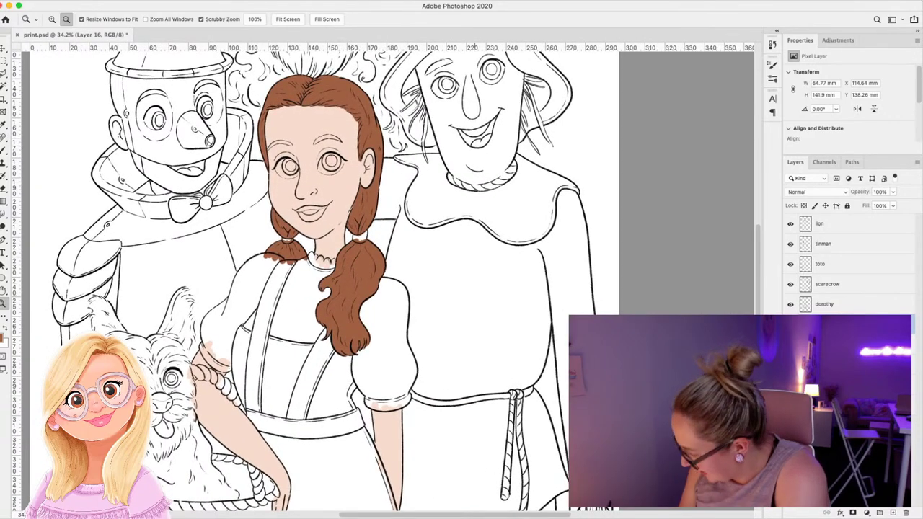
{"action": "key", "text": "super+shift+alt+n"}
{"action": "key", "text": "i"}
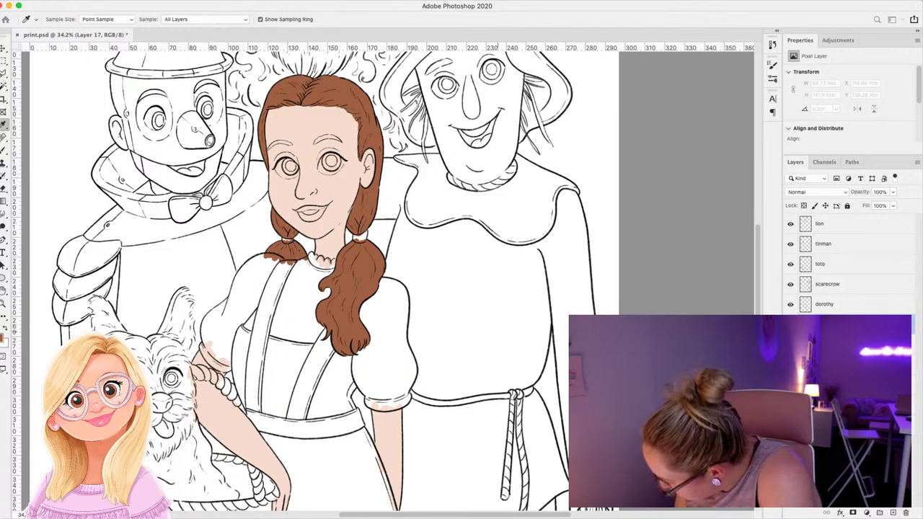
{"action": "key", "text": "b"}
Paint the left side of Dorothy's bodice and the whole left shoulder strap light blue.
{"action": "scroll", "coordinate": [336, 472], "scroll_direction": "up", "scroll_amount": 5}
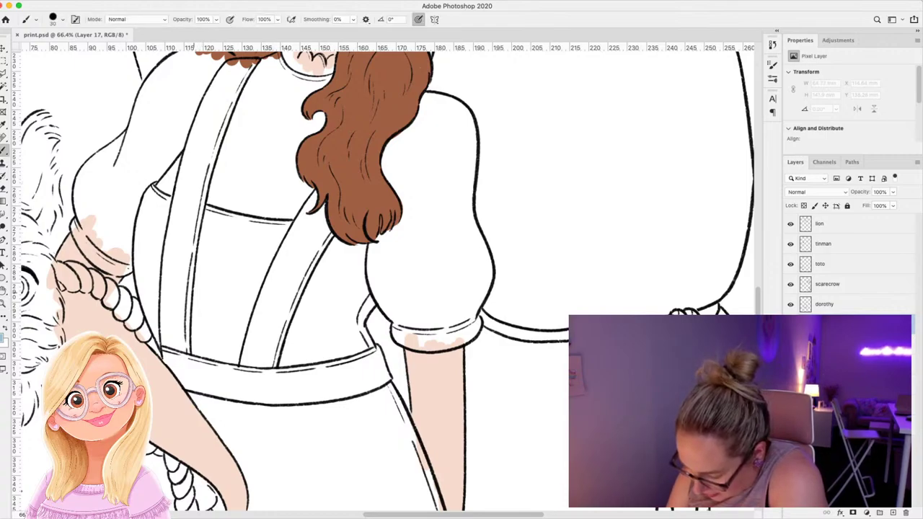
{"action": "mouse_move", "coordinate": [191, 282]}
{"action": "left_mouse_down"}
{"action": "mouse_move", "coordinate": [186, 346]}
{"action": "mouse_move", "coordinate": [173, 357]}
{"action": "mouse_move", "coordinate": [160, 325]}
{"action": "mouse_move", "coordinate": [153, 343]}
{"action": "mouse_move", "coordinate": [141, 260]}
{"action": "mouse_move", "coordinate": [177, 241]}
{"action": "mouse_move", "coordinate": [215, 277]}
{"action": "mouse_move", "coordinate": [173, 224]}
{"action": "mouse_move", "coordinate": [148, 216]}
{"action": "mouse_move", "coordinate": [137, 253]}
{"action": "left_mouse_up"}
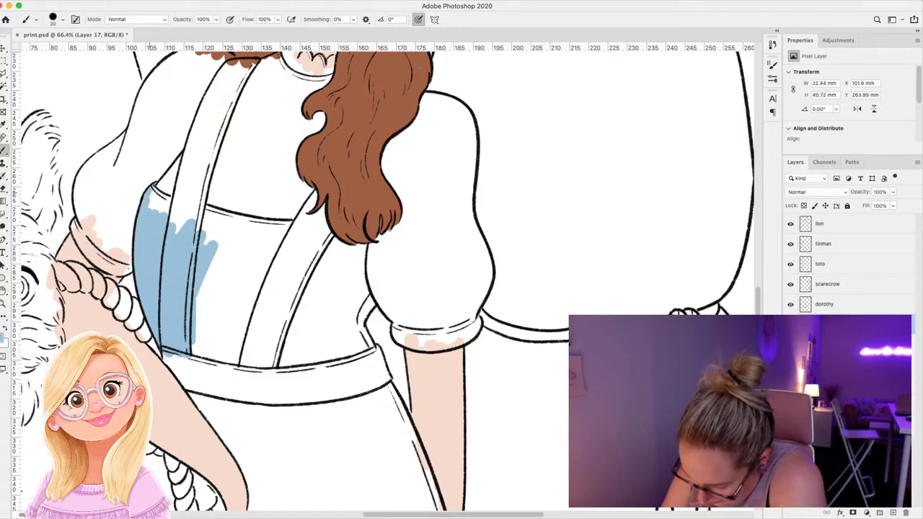
{"action": "mouse_move", "coordinate": [153, 193]}
{"action": "left_mouse_down"}
{"action": "mouse_move", "coordinate": [184, 208]}
{"action": "mouse_move", "coordinate": [177, 216]}
{"action": "mouse_move", "coordinate": [209, 94]}
{"action": "mouse_move", "coordinate": [220, 75]}
{"action": "mouse_move", "coordinate": [262, 62]}
{"action": "mouse_move", "coordinate": [234, 94]}
{"action": "mouse_move", "coordinate": [214, 152]}
{"action": "left_mouse_up"}
{"action": "left_click_drag", "start_coordinate": [236, 74], "coordinate": [205, 160]}
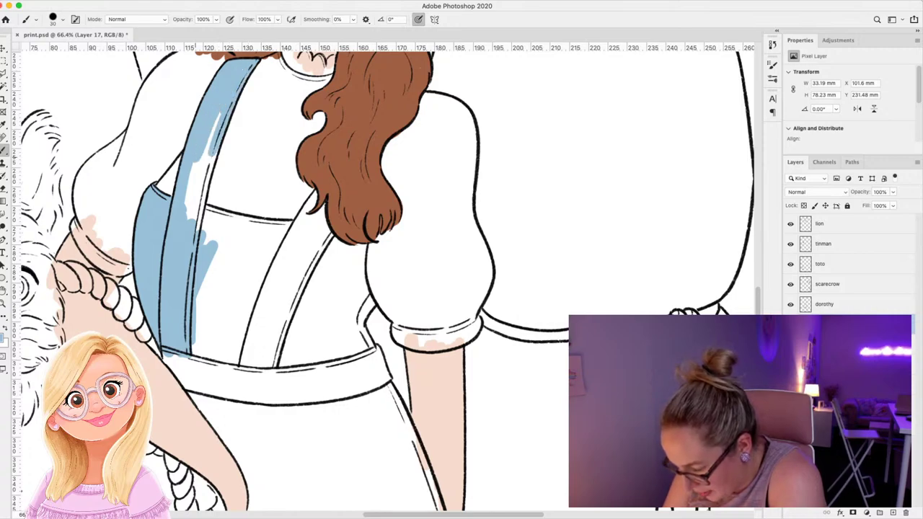
{"action": "left_click_drag", "start_coordinate": [216, 114], "coordinate": [199, 180]}
{"action": "left_click_drag", "start_coordinate": [213, 149], "coordinate": [198, 228]}
{"action": "mouse_move", "coordinate": [199, 171]}
{"action": "left_mouse_down"}
{"action": "mouse_move", "coordinate": [189, 219]}
{"action": "mouse_move", "coordinate": [188, 205]}
{"action": "left_mouse_up"}
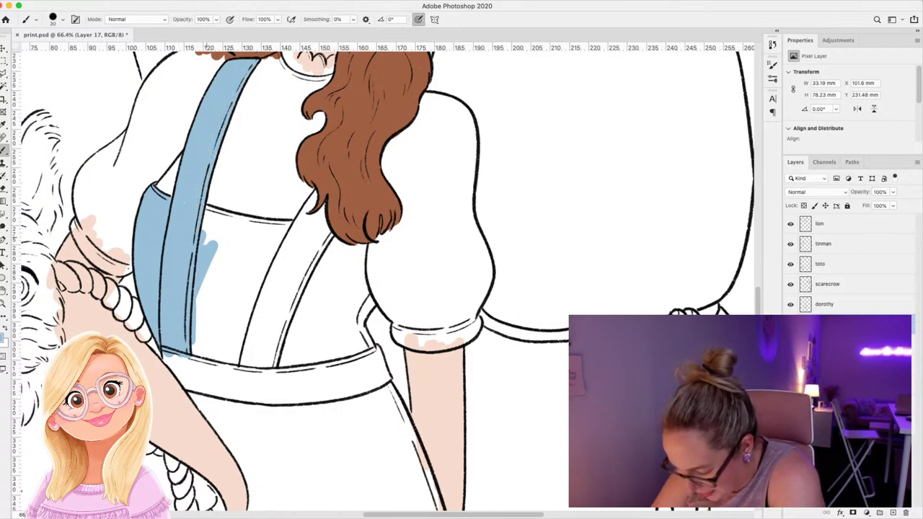
Paint the centre panel of the bodice and the right strap below the pigtail light blue.
{"action": "mouse_move", "coordinate": [205, 252]}
{"action": "left_mouse_down"}
{"action": "mouse_move", "coordinate": [246, 249]}
{"action": "mouse_move", "coordinate": [256, 211]}
{"action": "mouse_move", "coordinate": [269, 225]}
{"action": "mouse_move", "coordinate": [306, 225]}
{"action": "left_mouse_up"}
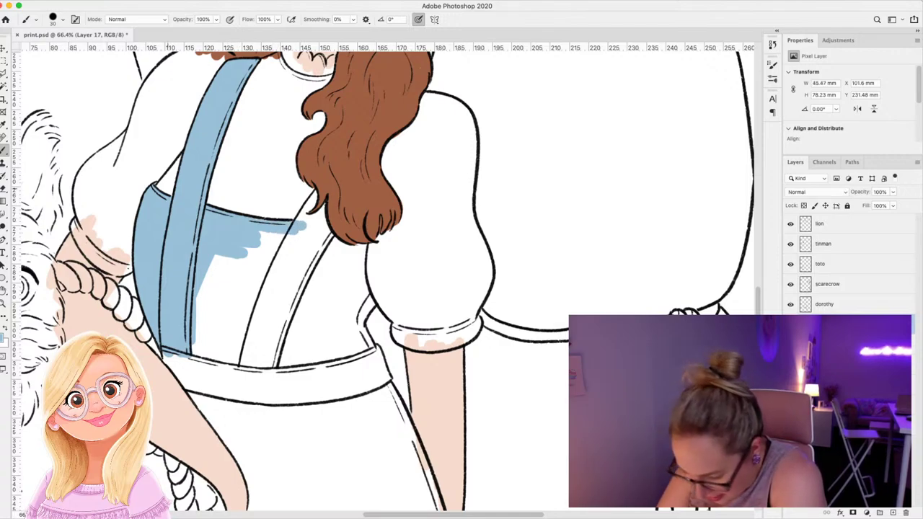
{"action": "key", "text": "e"}
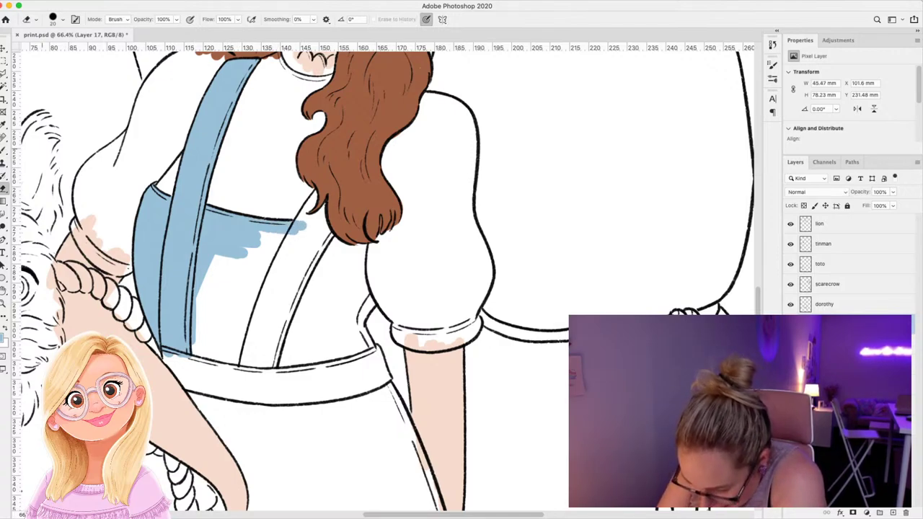
{"action": "key", "text": "b"}
{"action": "left_click_drag", "start_coordinate": [313, 192], "coordinate": [314, 205]}
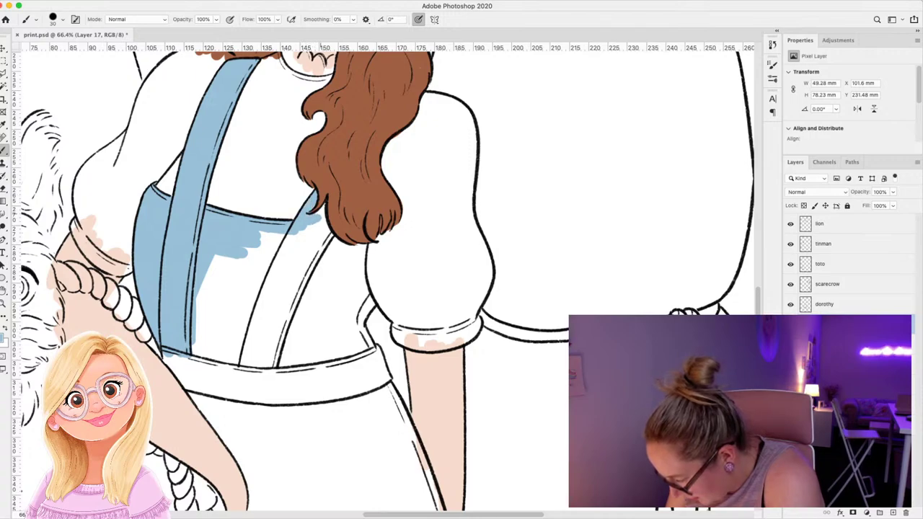
{"action": "mouse_move", "coordinate": [322, 211]}
{"action": "left_mouse_down"}
{"action": "mouse_move", "coordinate": [325, 237]}
{"action": "mouse_move", "coordinate": [263, 386]}
{"action": "mouse_move", "coordinate": [249, 328]}
{"action": "mouse_move", "coordinate": [296, 235]}
{"action": "mouse_move", "coordinate": [266, 317]}
{"action": "mouse_move", "coordinate": [300, 271]}
{"action": "mouse_move", "coordinate": [242, 310]}
{"action": "mouse_move", "coordinate": [232, 266]}
{"action": "mouse_move", "coordinate": [215, 271]}
{"action": "mouse_move", "coordinate": [201, 304]}
{"action": "mouse_move", "coordinate": [220, 325]}
{"action": "mouse_move", "coordinate": [209, 353]}
{"action": "mouse_move", "coordinate": [238, 373]}
{"action": "left_mouse_up"}
{"action": "mouse_move", "coordinate": [330, 243]}
{"action": "left_mouse_down"}
{"action": "mouse_move", "coordinate": [352, 256]}
{"action": "mouse_move", "coordinate": [339, 245]}
{"action": "left_mouse_up"}
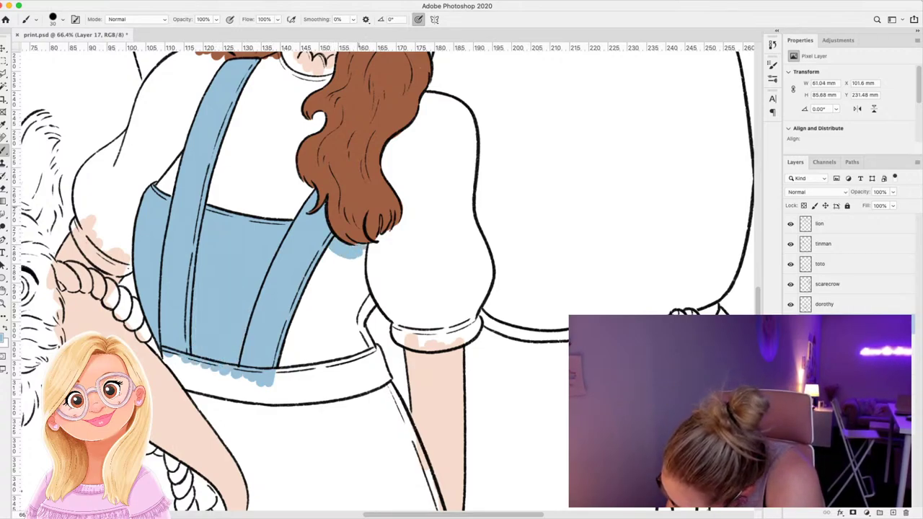
Fill the right side of the bodice, the waistband and the top of the skirt with light blue.
{"action": "mouse_move", "coordinate": [362, 251]}
{"action": "left_mouse_down"}
{"action": "mouse_move", "coordinate": [370, 314]}
{"action": "mouse_move", "coordinate": [352, 334]}
{"action": "mouse_move", "coordinate": [375, 352]}
{"action": "mouse_move", "coordinate": [390, 384]}
{"action": "left_mouse_up"}
{"action": "mouse_move", "coordinate": [317, 287]}
{"action": "left_mouse_down"}
{"action": "mouse_move", "coordinate": [298, 325]}
{"action": "mouse_move", "coordinate": [348, 335]}
{"action": "mouse_move", "coordinate": [333, 363]}
{"action": "mouse_move", "coordinate": [371, 369]}
{"action": "left_mouse_up"}
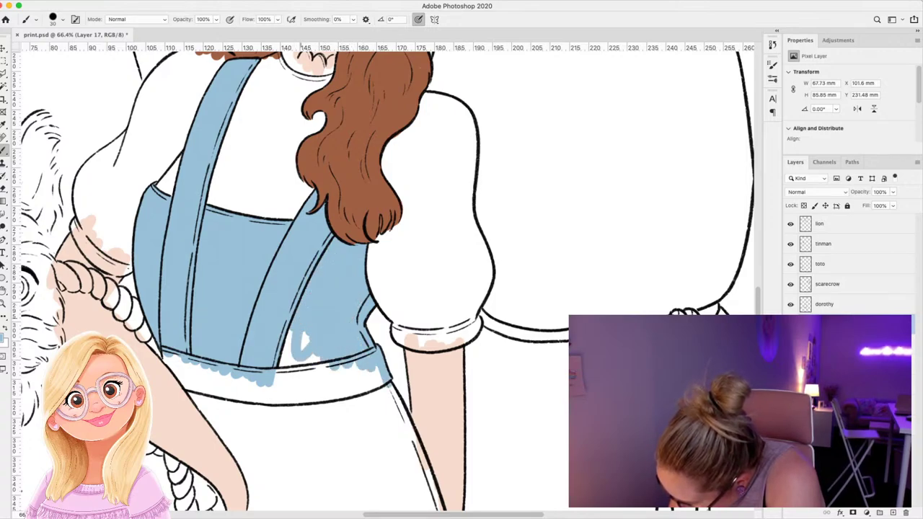
{"action": "mouse_move", "coordinate": [310, 332]}
{"action": "left_mouse_down"}
{"action": "mouse_move", "coordinate": [281, 371]}
{"action": "mouse_move", "coordinate": [284, 408]}
{"action": "left_mouse_up"}
{"action": "mouse_move", "coordinate": [310, 368]}
{"action": "left_mouse_down"}
{"action": "mouse_move", "coordinate": [302, 404]}
{"action": "mouse_move", "coordinate": [281, 418]}
{"action": "mouse_move", "coordinate": [347, 425]}
{"action": "mouse_move", "coordinate": [371, 390]}
{"action": "mouse_move", "coordinate": [421, 458]}
{"action": "left_mouse_up"}
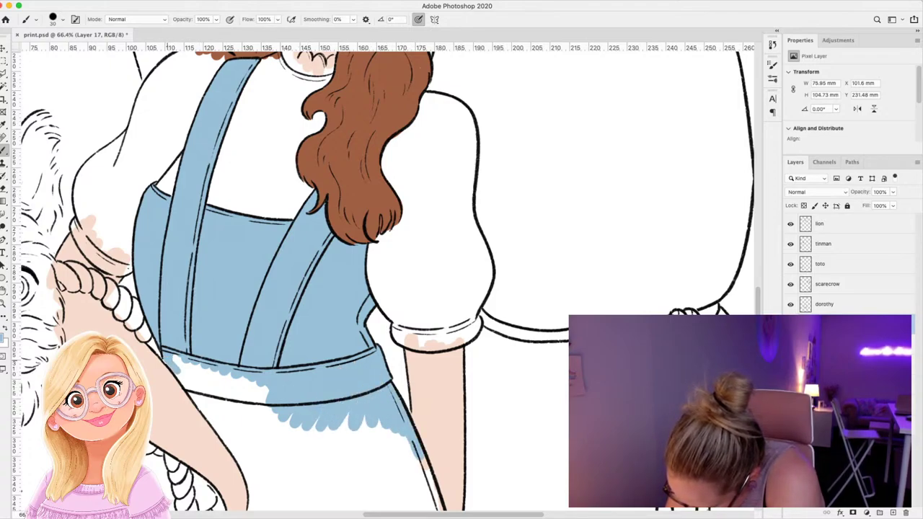
{"action": "mouse_move", "coordinate": [176, 364]}
{"action": "left_mouse_down"}
{"action": "mouse_move", "coordinate": [227, 411]}
{"action": "mouse_move", "coordinate": [265, 437]}
{"action": "left_mouse_up"}
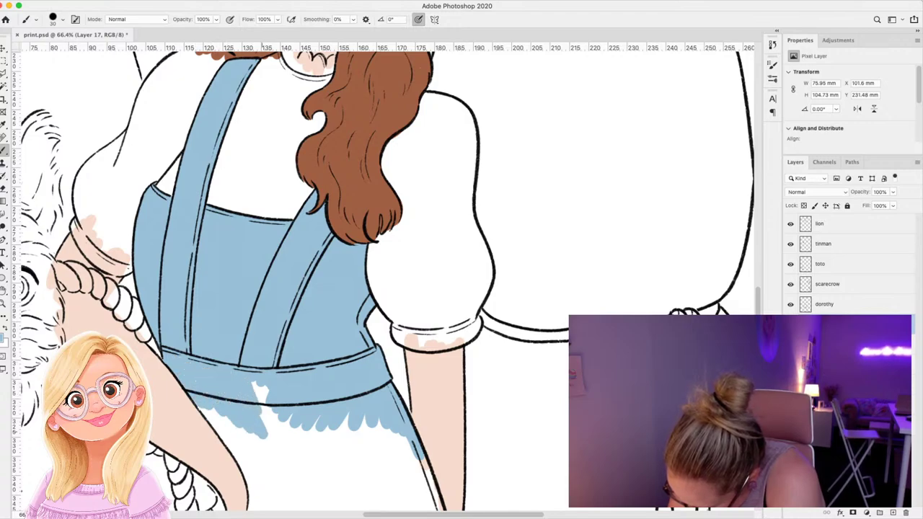
{"action": "mouse_move", "coordinate": [256, 386]}
{"action": "left_mouse_down"}
{"action": "mouse_move", "coordinate": [278, 436]}
{"action": "mouse_move", "coordinate": [245, 447]}
{"action": "mouse_move", "coordinate": [205, 414]}
{"action": "mouse_move", "coordinate": [242, 465]}
{"action": "mouse_move", "coordinate": [268, 476]}
{"action": "mouse_move", "coordinate": [306, 454]}
{"action": "mouse_move", "coordinate": [364, 454]}
{"action": "mouse_move", "coordinate": [415, 461]}
{"action": "mouse_move", "coordinate": [434, 491]}
{"action": "left_mouse_up"}
Fill the rest of the skirt light blue down to the page edge, using a large brush of size 162.
{"action": "scroll", "coordinate": [382, 281], "scroll_direction": "down", "scroll_amount": 10}
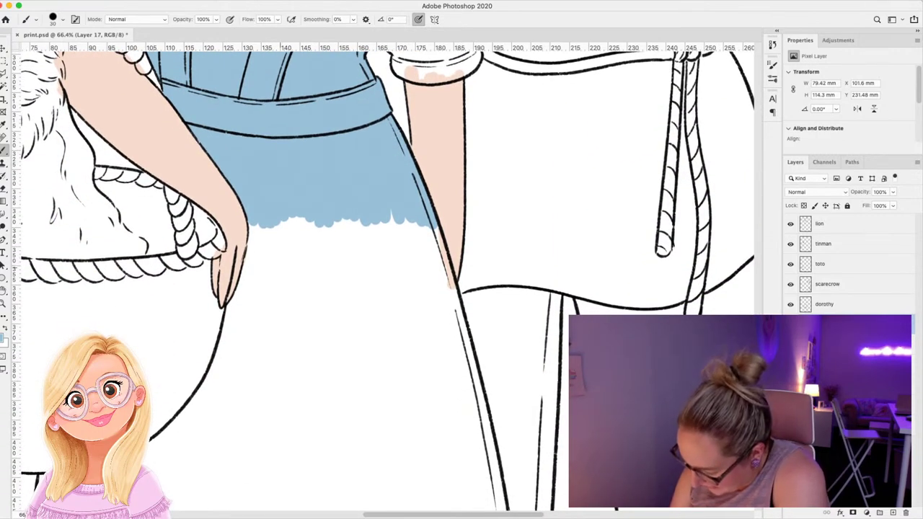
{"action": "mouse_move", "coordinate": [274, 238]}
{"action": "left_mouse_down"}
{"action": "mouse_move", "coordinate": [274, 274]}
{"action": "mouse_move", "coordinate": [242, 337]}
{"action": "mouse_move", "coordinate": [234, 389]}
{"action": "mouse_move", "coordinate": [166, 483]}
{"action": "left_mouse_up"}
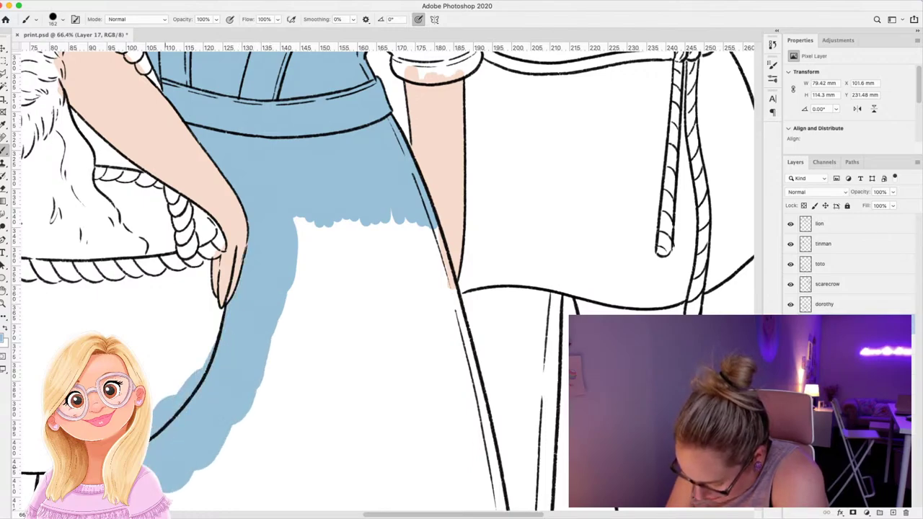
{"action": "left_click_drag", "start_coordinate": [280, 328], "coordinate": [271, 364]}
{"action": "mouse_move", "coordinate": [289, 223]}
{"action": "left_mouse_down"}
{"action": "mouse_move", "coordinate": [318, 404]}
{"action": "mouse_move", "coordinate": [368, 361]}
{"action": "mouse_move", "coordinate": [407, 238]}
{"action": "mouse_move", "coordinate": [436, 252]}
{"action": "mouse_move", "coordinate": [444, 331]}
{"action": "mouse_move", "coordinate": [451, 302]}
{"action": "mouse_move", "coordinate": [458, 353]}
{"action": "mouse_move", "coordinate": [452, 274]}
{"action": "left_mouse_up"}
{"action": "mouse_move", "coordinate": [454, 335]}
{"action": "left_mouse_down"}
{"action": "mouse_move", "coordinate": [432, 382]}
{"action": "mouse_move", "coordinate": [462, 447]}
{"action": "mouse_move", "coordinate": [479, 371]}
{"action": "mouse_move", "coordinate": [476, 456]}
{"action": "mouse_move", "coordinate": [444, 491]}
{"action": "mouse_move", "coordinate": [202, 490]}
{"action": "left_mouse_up"}
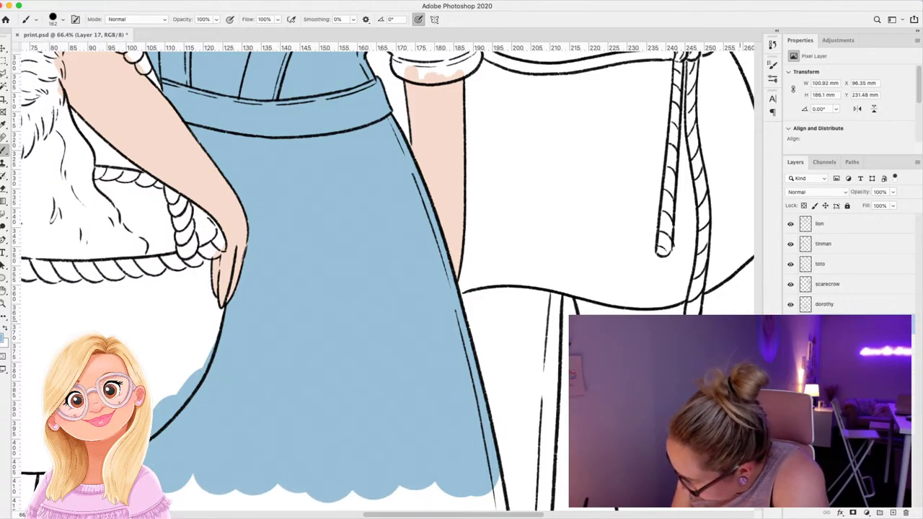
{"action": "scroll", "coordinate": [382, 274], "scroll_direction": "down", "scroll_amount": 5}
{"action": "left_click", "coordinate": [67, 285]}
{"action": "mouse_move", "coordinate": [68, 284]}
{"action": "left_mouse_down"}
{"action": "mouse_move", "coordinate": [66, 314]}
{"action": "mouse_move", "coordinate": [119, 296]}
{"action": "mouse_move", "coordinate": [292, 313]}
{"action": "mouse_move", "coordinate": [505, 303]}
{"action": "left_mouse_up"}
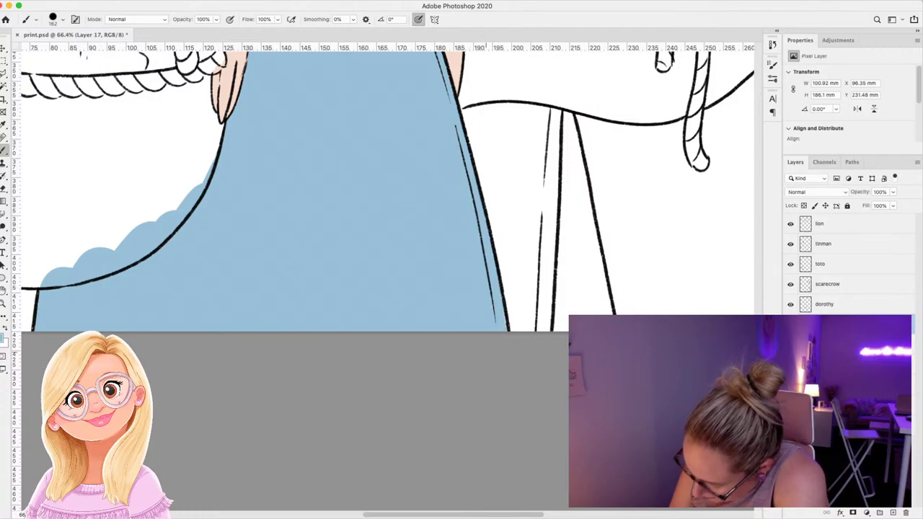
Change the white background layer to a solid neutral mid grey.
{"action": "key", "text": "z"}
{"action": "left_click_drag", "start_coordinate": [432, 404], "coordinate": [512, 403]}
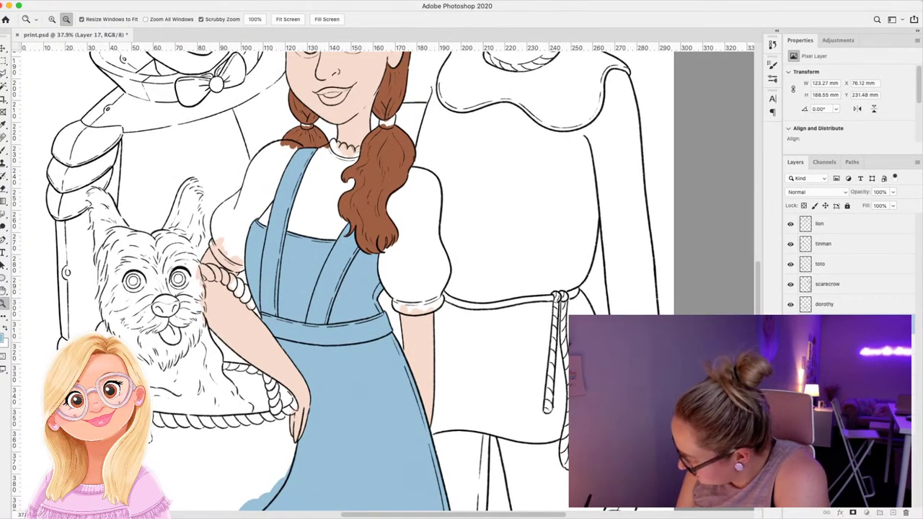
{"action": "left_click", "coordinate": [829, 425]}
{"action": "key", "text": "space"}
{"action": "key", "text": "alt+BackSpace"}
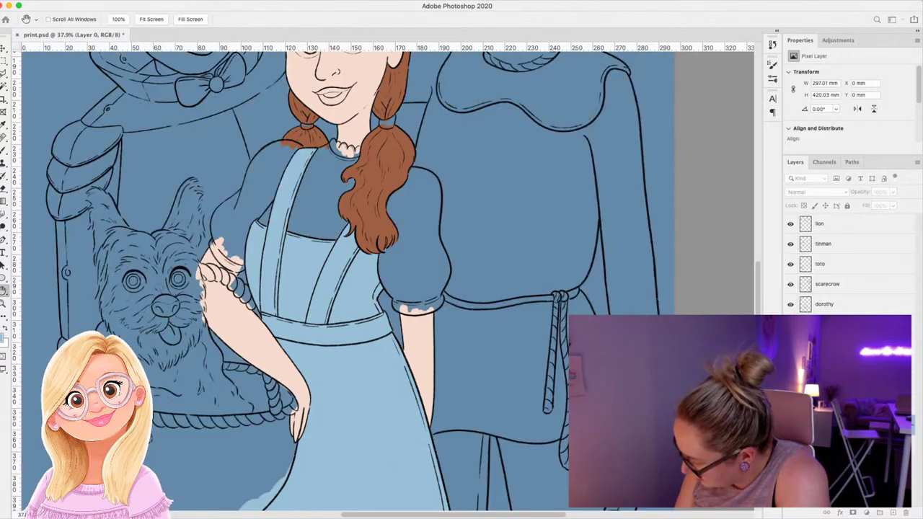
{"action": "key", "text": "i"}
{"action": "key", "text": "Return"}
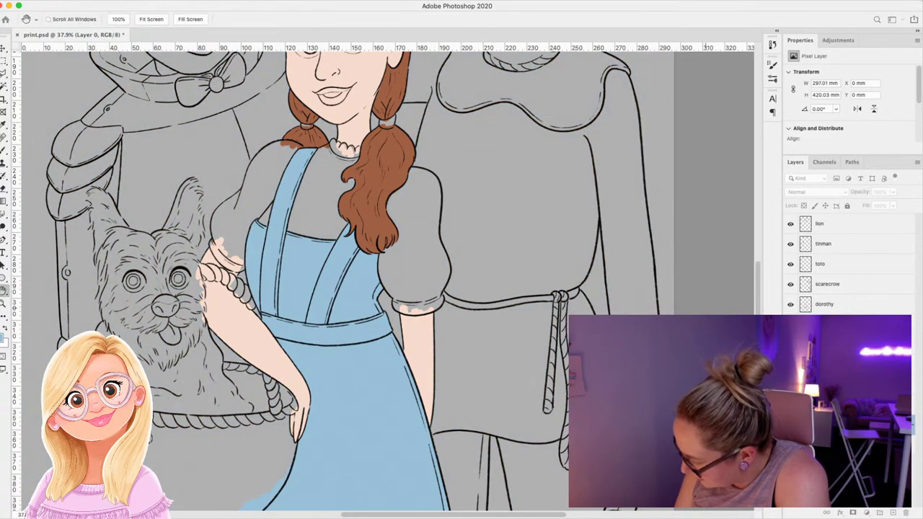
{"action": "key", "text": "Return"}
Paint Dorothy's puffed sleeve beside Toto solid white on a new layer, from the cuff up to the shoulder.
{"action": "left_click", "coordinate": [829, 345]}
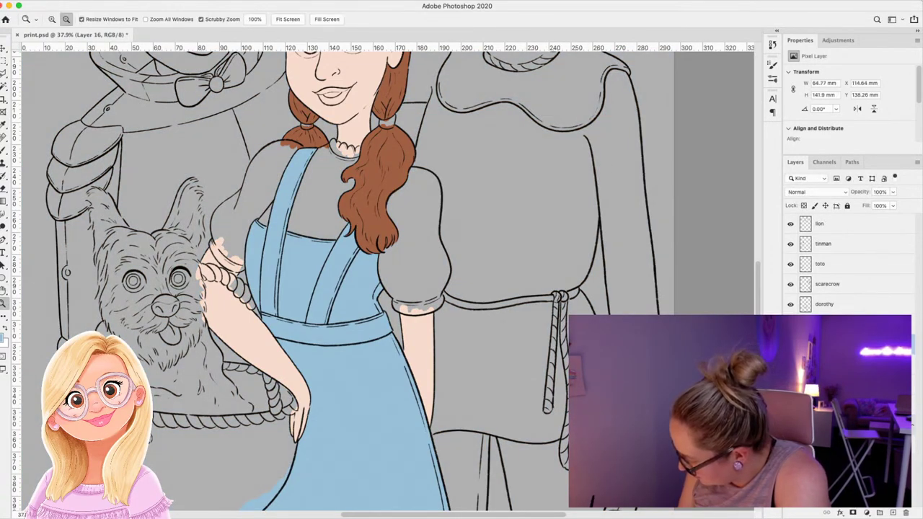
{"action": "left_click", "coordinate": [893, 513]}
{"action": "key", "text": "b"}
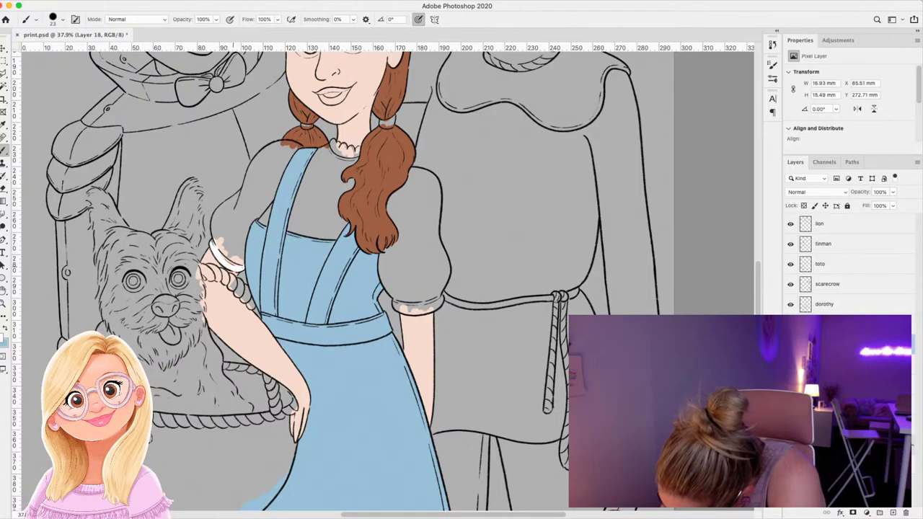
{"action": "mouse_move", "coordinate": [225, 258]}
{"action": "left_mouse_down"}
{"action": "mouse_move", "coordinate": [241, 225]}
{"action": "mouse_move", "coordinate": [219, 238]}
{"action": "mouse_move", "coordinate": [214, 229]}
{"action": "left_mouse_up"}
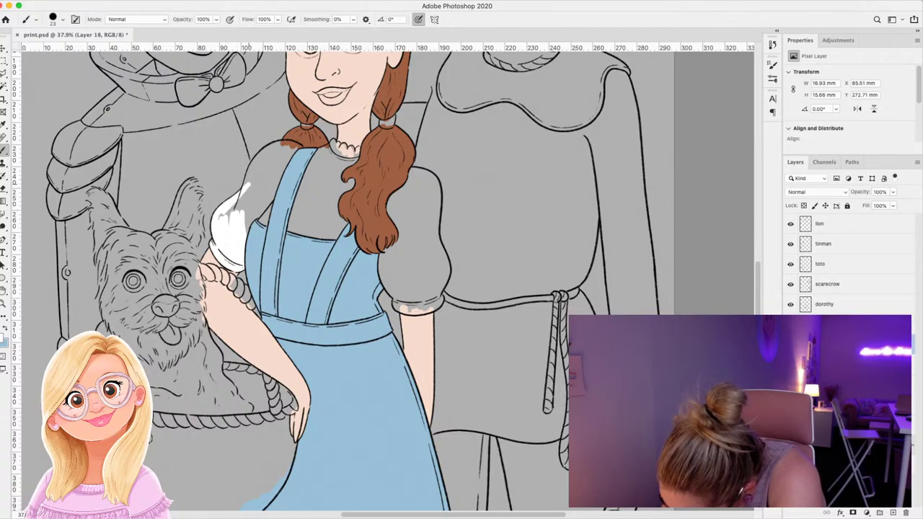
{"action": "mouse_move", "coordinate": [238, 209]}
{"action": "left_mouse_down"}
{"action": "mouse_move", "coordinate": [253, 197]}
{"action": "mouse_move", "coordinate": [257, 217]}
{"action": "mouse_move", "coordinate": [268, 203]}
{"action": "mouse_move", "coordinate": [266, 222]}
{"action": "left_mouse_up"}
{"action": "key", "text": "z"}
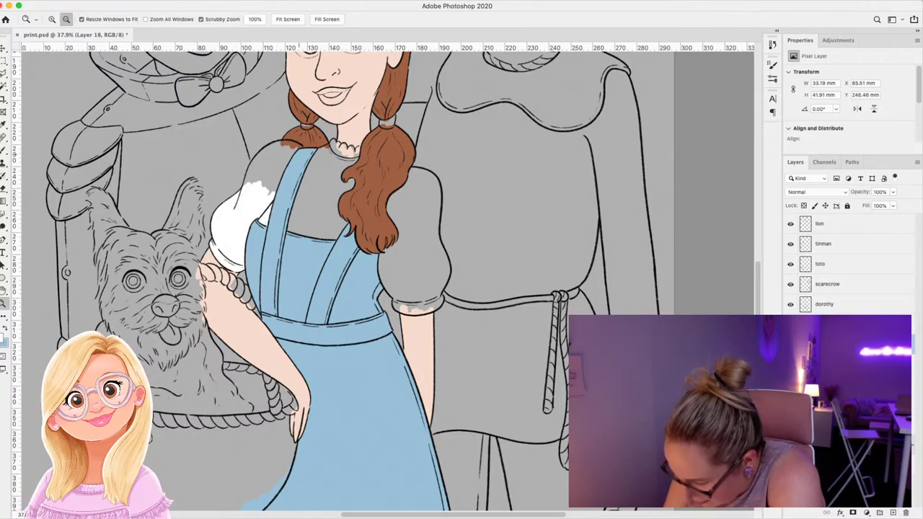
{"action": "left_click_drag", "start_coordinate": [296, 153], "coordinate": [231, 156]}
{"action": "key", "text": "b"}
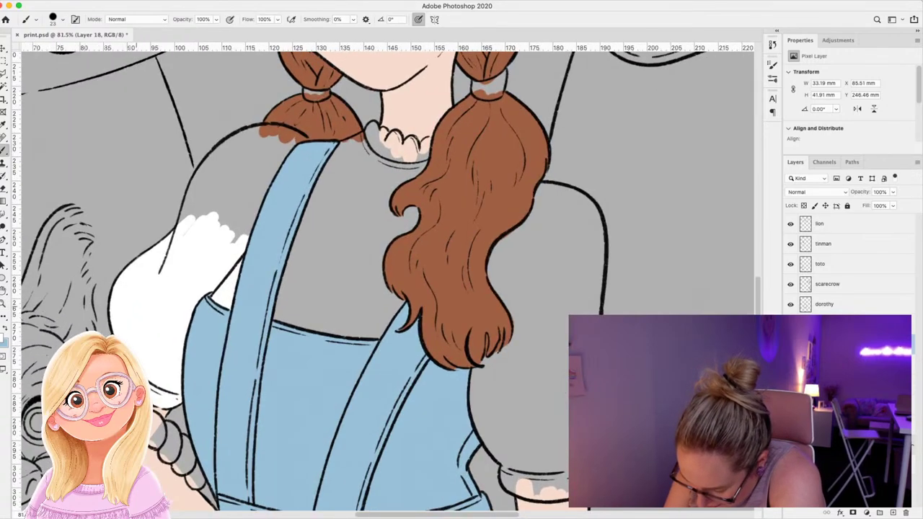
{"action": "mouse_move", "coordinate": [206, 182]}
{"action": "left_mouse_down"}
{"action": "mouse_move", "coordinate": [189, 215]}
{"action": "mouse_move", "coordinate": [232, 141]}
{"action": "mouse_move", "coordinate": [274, 129]}
{"action": "mouse_move", "coordinate": [303, 139]}
{"action": "mouse_move", "coordinate": [222, 161]}
{"action": "mouse_move", "coordinate": [205, 206]}
{"action": "mouse_move", "coordinate": [259, 162]}
{"action": "mouse_move", "coordinate": [246, 189]}
{"action": "mouse_move", "coordinate": [244, 180]}
{"action": "mouse_move", "coordinate": [252, 235]}
{"action": "mouse_move", "coordinate": [293, 144]}
{"action": "mouse_move", "coordinate": [249, 171]}
{"action": "left_mouse_up"}
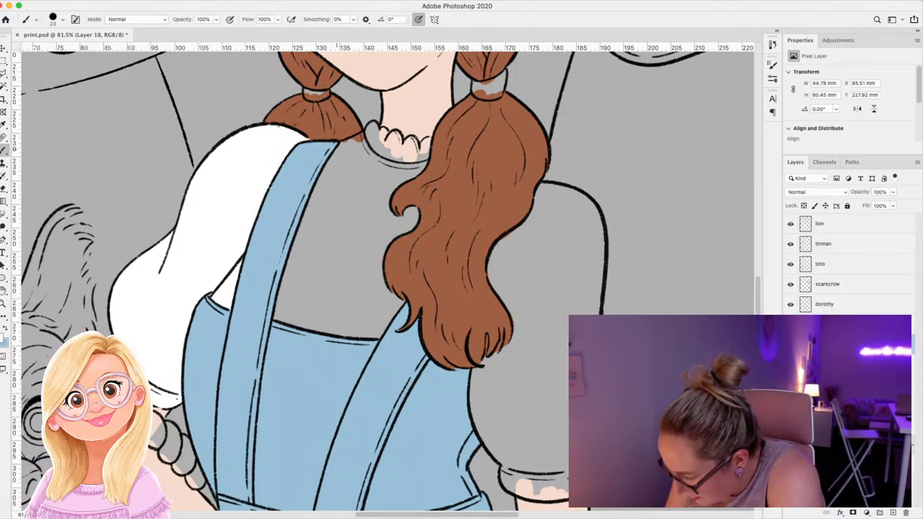
Fill the blouse front and ruffled collar with white, erasing the spill over the pigtail.
{"action": "mouse_move", "coordinate": [364, 136]}
{"action": "left_mouse_down"}
{"action": "mouse_move", "coordinate": [314, 177]}
{"action": "mouse_move", "coordinate": [299, 227]}
{"action": "mouse_move", "coordinate": [332, 195]}
{"action": "mouse_move", "coordinate": [292, 256]}
{"action": "mouse_move", "coordinate": [328, 248]}
{"action": "mouse_move", "coordinate": [343, 269]}
{"action": "mouse_move", "coordinate": [377, 273]}
{"action": "mouse_move", "coordinate": [411, 297]}
{"action": "left_mouse_up"}
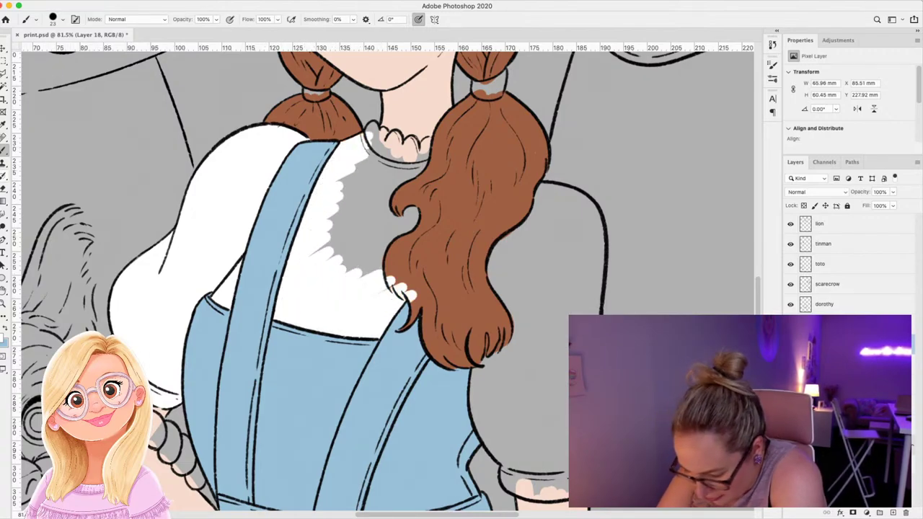
{"action": "key", "text": "e"}
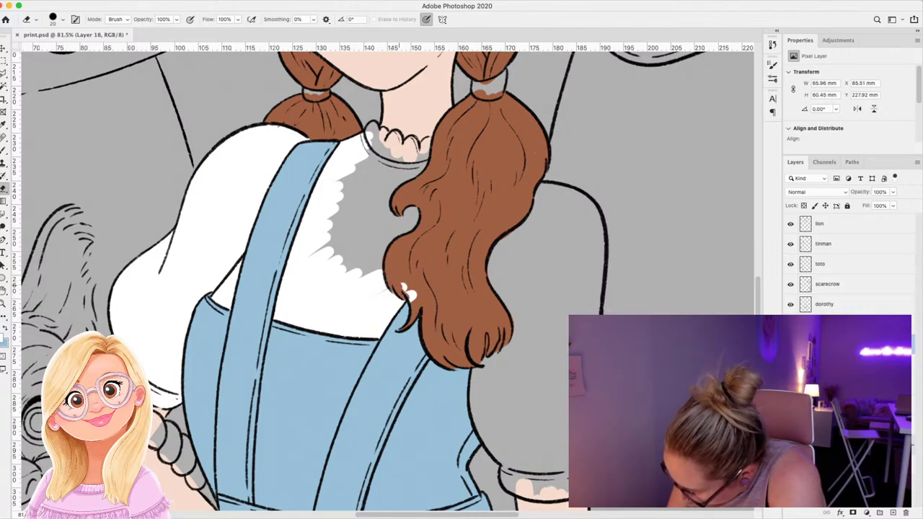
{"action": "key", "text": "b"}
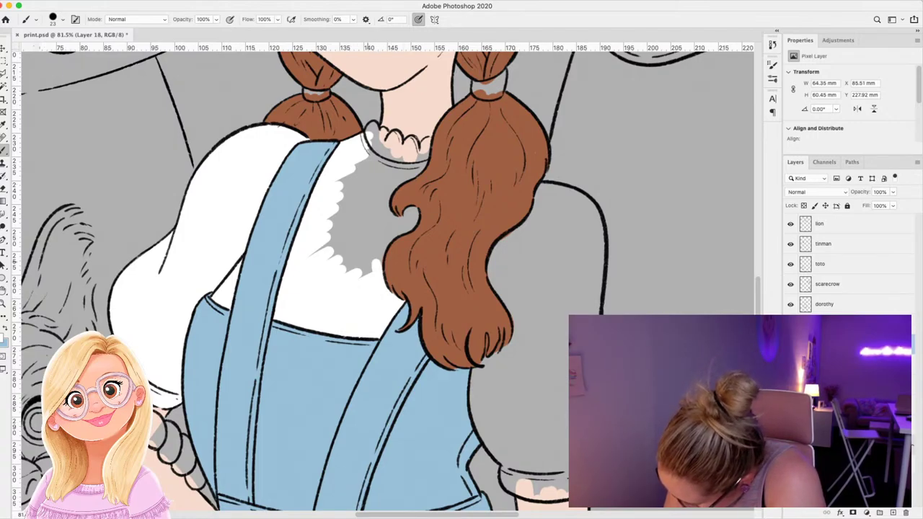
{"action": "mouse_move", "coordinate": [344, 268]}
{"action": "left_mouse_down"}
{"action": "mouse_move", "coordinate": [357, 243]}
{"action": "mouse_move", "coordinate": [406, 225]}
{"action": "left_mouse_up"}
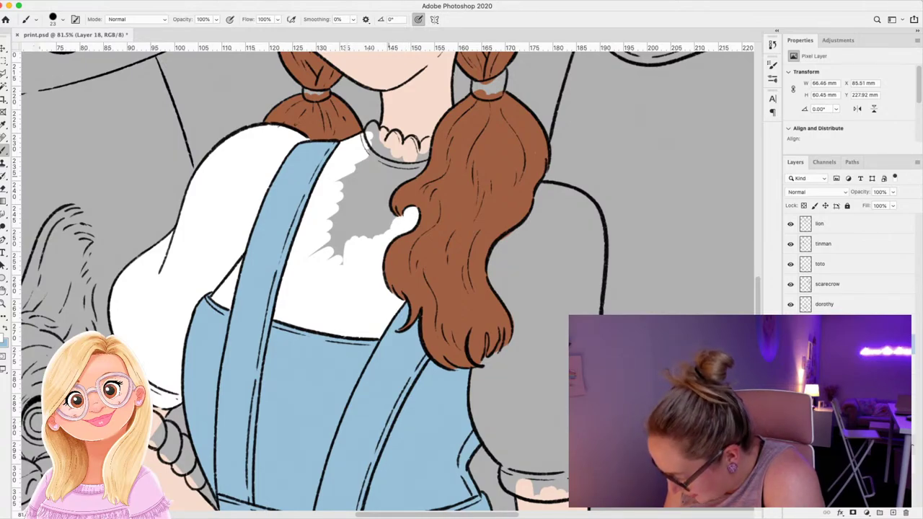
{"action": "left_click_drag", "start_coordinate": [383, 189], "coordinate": [386, 221]}
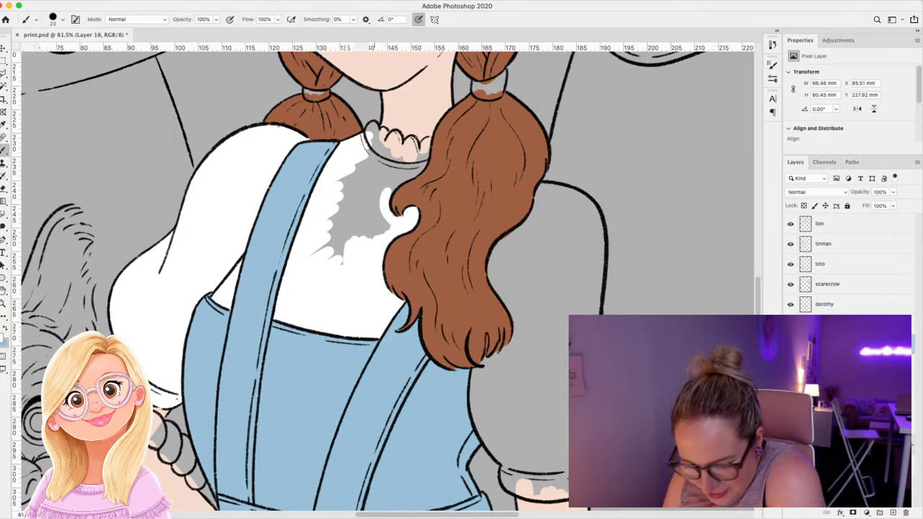
{"action": "mouse_move", "coordinate": [337, 204]}
{"action": "left_mouse_down"}
{"action": "mouse_move", "coordinate": [333, 245]}
{"action": "mouse_move", "coordinate": [359, 209]}
{"action": "mouse_move", "coordinate": [387, 224]}
{"action": "left_mouse_up"}
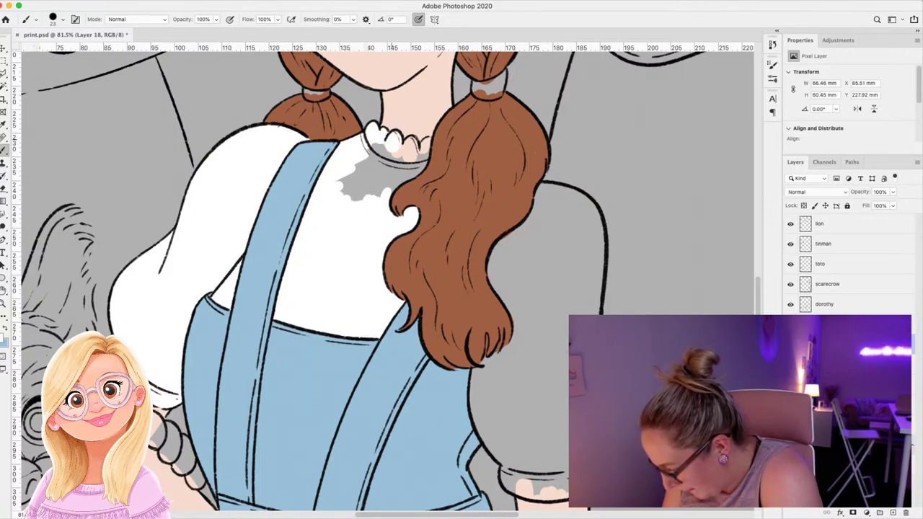
{"action": "mouse_move", "coordinate": [392, 150]}
{"action": "left_mouse_down"}
{"action": "mouse_move", "coordinate": [426, 142]}
{"action": "mouse_move", "coordinate": [416, 169]}
{"action": "mouse_move", "coordinate": [385, 195]}
{"action": "mouse_move", "coordinate": [366, 189]}
{"action": "mouse_move", "coordinate": [358, 197]}
{"action": "mouse_move", "coordinate": [383, 171]}
{"action": "mouse_move", "coordinate": [333, 185]}
{"action": "left_mouse_up"}
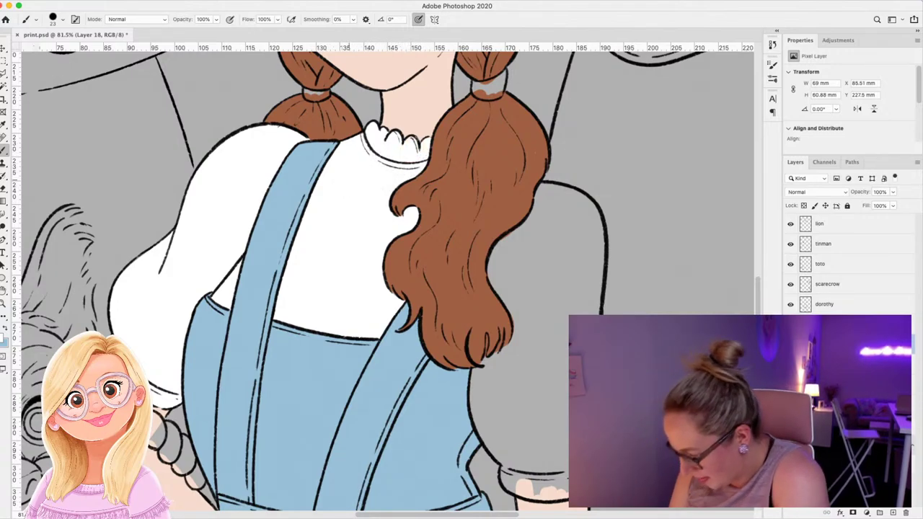
Paint the other puffed sleeve white, from behind the long pigtail down through its cuff.
{"action": "mouse_move", "coordinate": [499, 239]}
{"action": "left_mouse_down"}
{"action": "mouse_move", "coordinate": [492, 284]}
{"action": "mouse_move", "coordinate": [514, 325]}
{"action": "mouse_move", "coordinate": [514, 354]}
{"action": "left_mouse_up"}
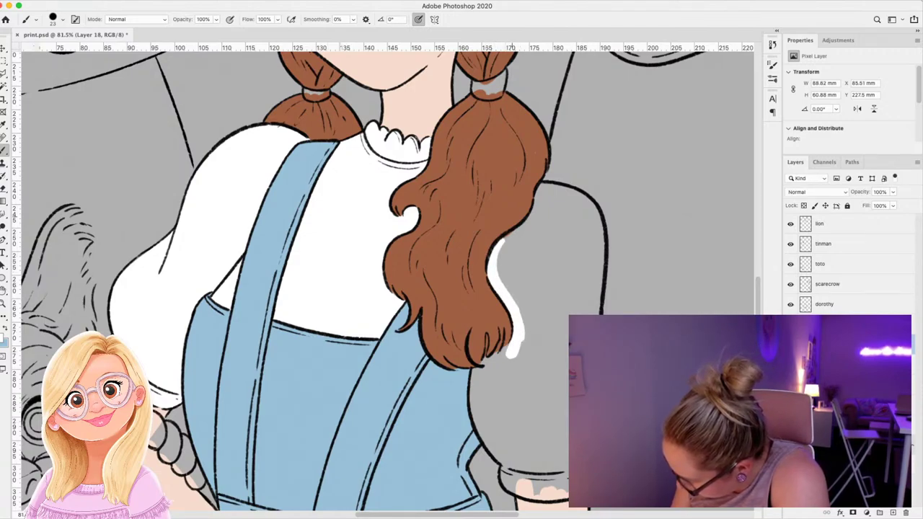
{"action": "mouse_move", "coordinate": [499, 252]}
{"action": "left_mouse_down"}
{"action": "mouse_move", "coordinate": [544, 217]}
{"action": "mouse_move", "coordinate": [503, 273]}
{"action": "mouse_move", "coordinate": [522, 309]}
{"action": "mouse_move", "coordinate": [555, 254]}
{"action": "mouse_move", "coordinate": [553, 204]}
{"action": "mouse_move", "coordinate": [535, 209]}
{"action": "mouse_move", "coordinate": [539, 195]}
{"action": "mouse_move", "coordinate": [573, 194]}
{"action": "mouse_move", "coordinate": [587, 205]}
{"action": "mouse_move", "coordinate": [570, 210]}
{"action": "left_mouse_up"}
{"action": "mouse_move", "coordinate": [555, 267]}
{"action": "left_mouse_down"}
{"action": "mouse_move", "coordinate": [573, 227]}
{"action": "mouse_move", "coordinate": [597, 216]}
{"action": "mouse_move", "coordinate": [594, 311]}
{"action": "mouse_move", "coordinate": [600, 265]}
{"action": "mouse_move", "coordinate": [576, 312]}
{"action": "mouse_move", "coordinate": [534, 354]}
{"action": "mouse_move", "coordinate": [511, 371]}
{"action": "mouse_move", "coordinate": [501, 355]}
{"action": "mouse_move", "coordinate": [483, 360]}
{"action": "mouse_move", "coordinate": [475, 412]}
{"action": "mouse_move", "coordinate": [508, 465]}
{"action": "mouse_move", "coordinate": [490, 426]}
{"action": "mouse_move", "coordinate": [495, 375]}
{"action": "mouse_move", "coordinate": [505, 414]}
{"action": "mouse_move", "coordinate": [552, 346]}
{"action": "mouse_move", "coordinate": [568, 376]}
{"action": "left_mouse_up"}
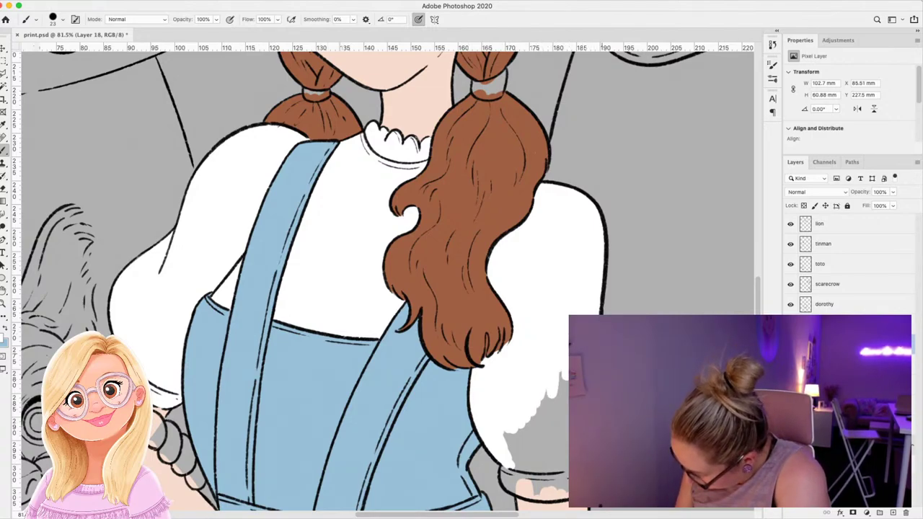
{"action": "mouse_move", "coordinate": [508, 480]}
{"action": "left_mouse_down"}
{"action": "mouse_move", "coordinate": [519, 433]}
{"action": "mouse_move", "coordinate": [530, 422]}
{"action": "mouse_move", "coordinate": [542, 432]}
{"action": "mouse_move", "coordinate": [559, 382]}
{"action": "mouse_move", "coordinate": [566, 468]}
{"action": "left_mouse_up"}
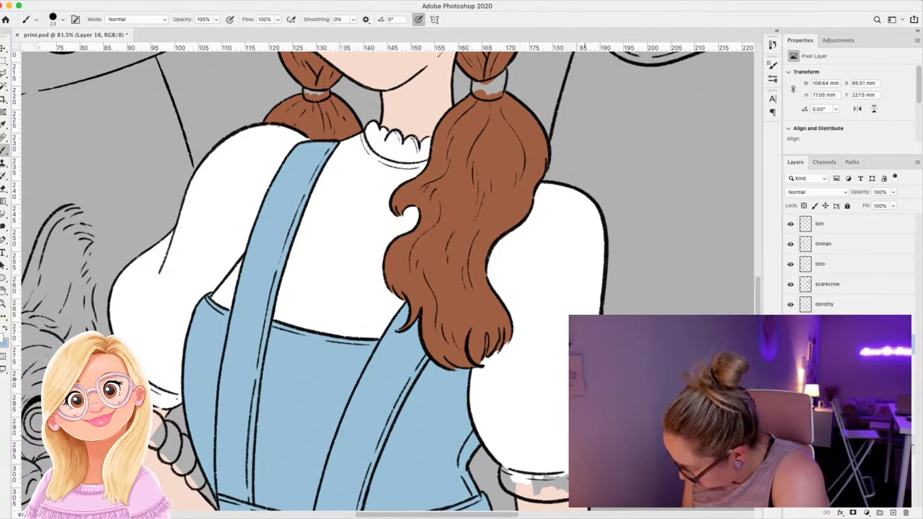
{"action": "mouse_move", "coordinate": [503, 473]}
{"action": "left_mouse_down"}
{"action": "mouse_move", "coordinate": [525, 487]}
{"action": "mouse_move", "coordinate": [564, 487]}
{"action": "left_mouse_up"}
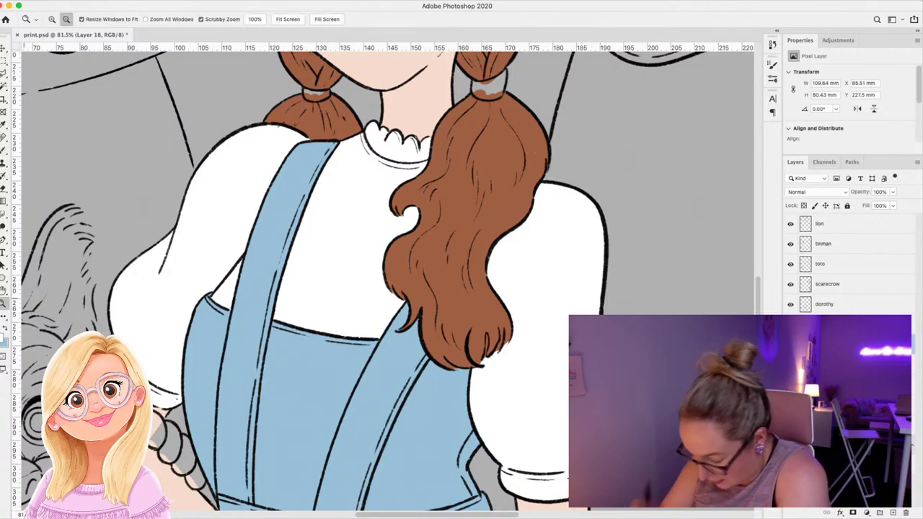
Colour both pigtail hair ties light blue on a new layer.
{"action": "key", "text": "z"}
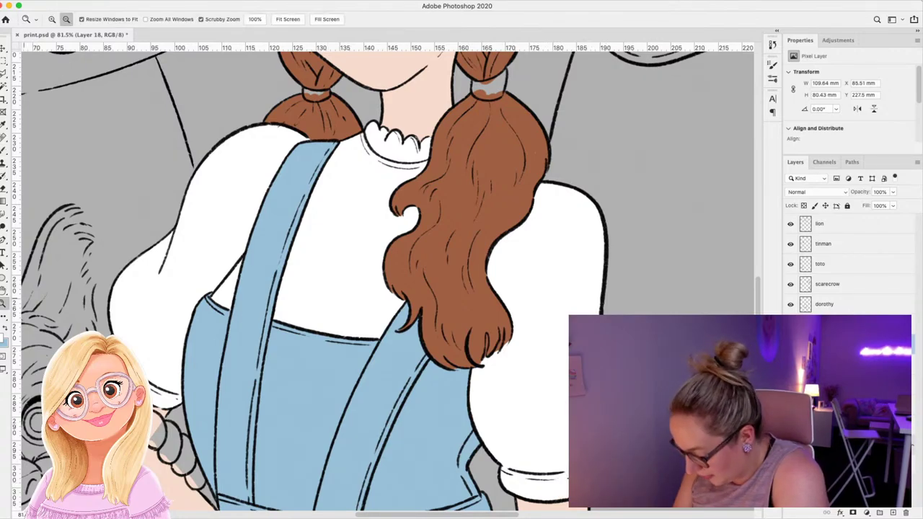
{"action": "left_click_drag", "start_coordinate": [502, 306], "coordinate": [415, 308]}
{"action": "left_click_drag", "start_coordinate": [524, 352], "coordinate": [494, 351]}
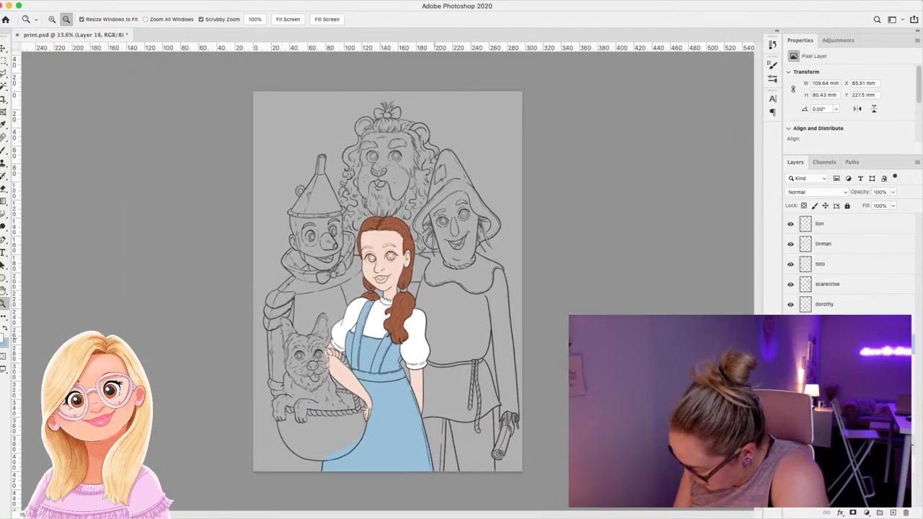
{"action": "left_click_drag", "start_coordinate": [403, 323], "coordinate": [467, 323]}
{"action": "left_click", "coordinate": [389, 173]}
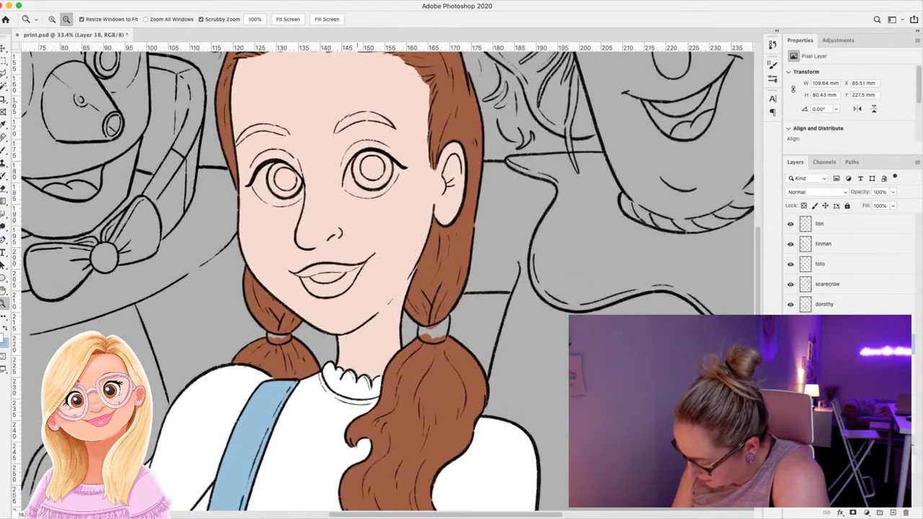
{"action": "left_click", "coordinate": [893, 513]}
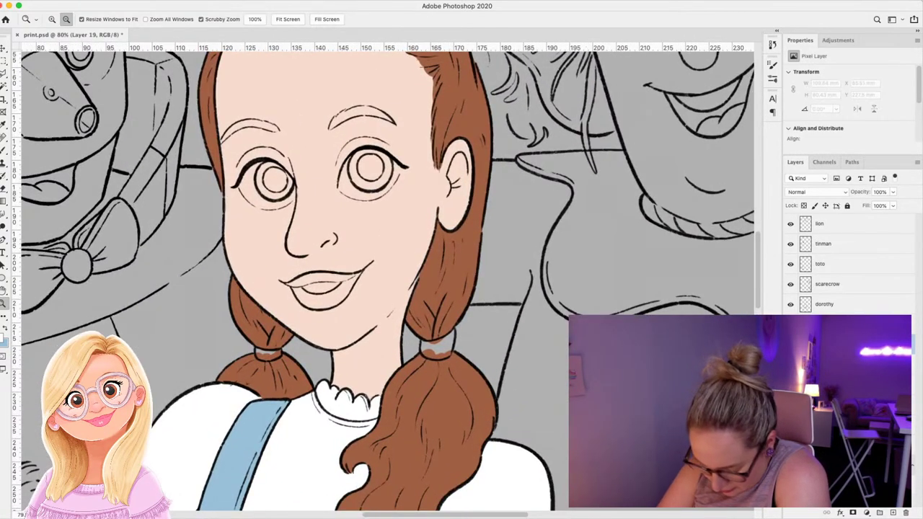
{"action": "key", "text": "b"}
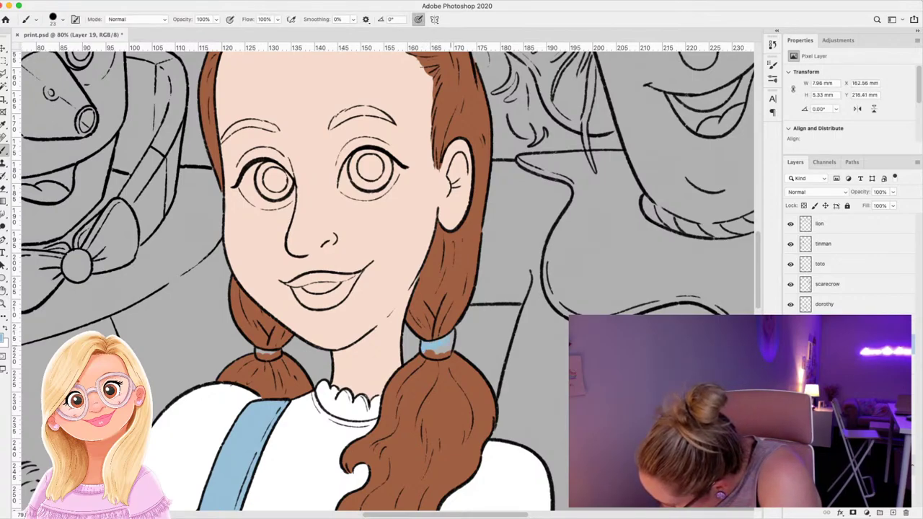
{"action": "left_click_drag", "start_coordinate": [425, 351], "coordinate": [439, 355]}
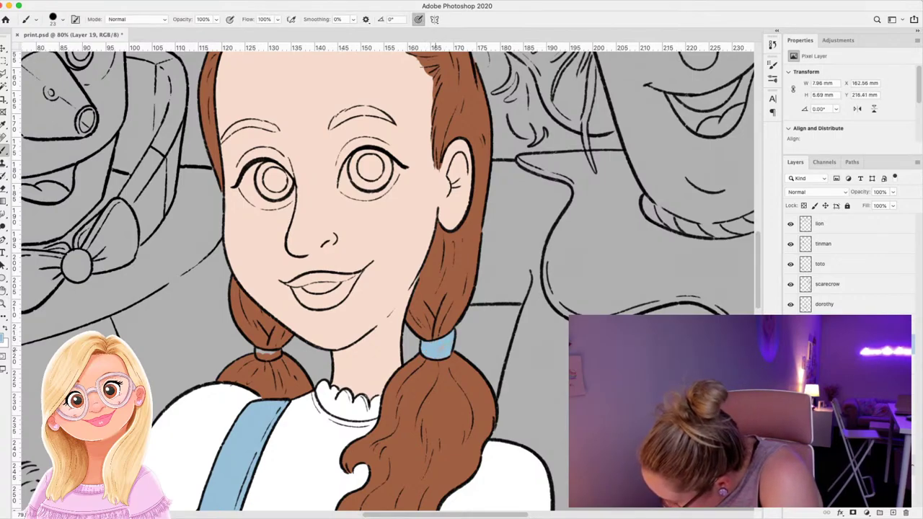
{"action": "left_click_drag", "start_coordinate": [257, 356], "coordinate": [279, 355]}
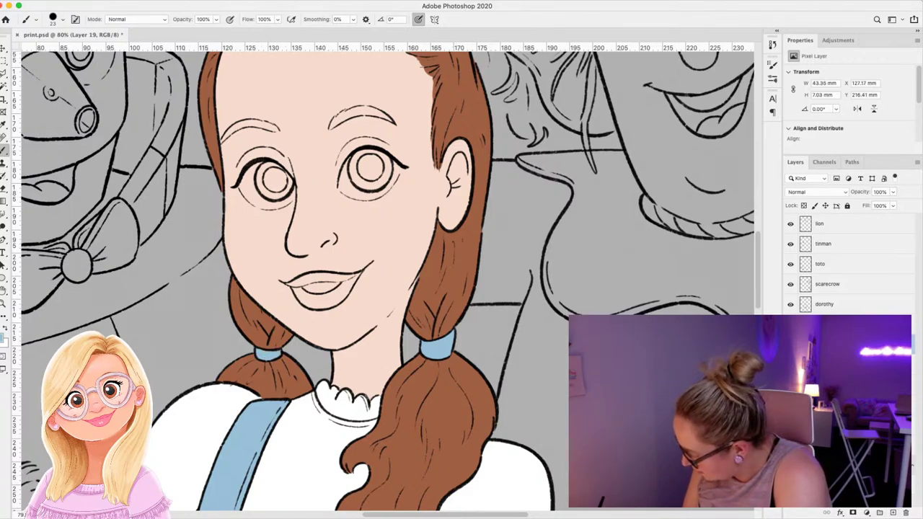
Paint both of Dorothy's eyebrows on a new layer with the reddish brown sampled from her hair.
{"action": "left_click", "coordinate": [892, 513]}
{"action": "key", "text": "i"}
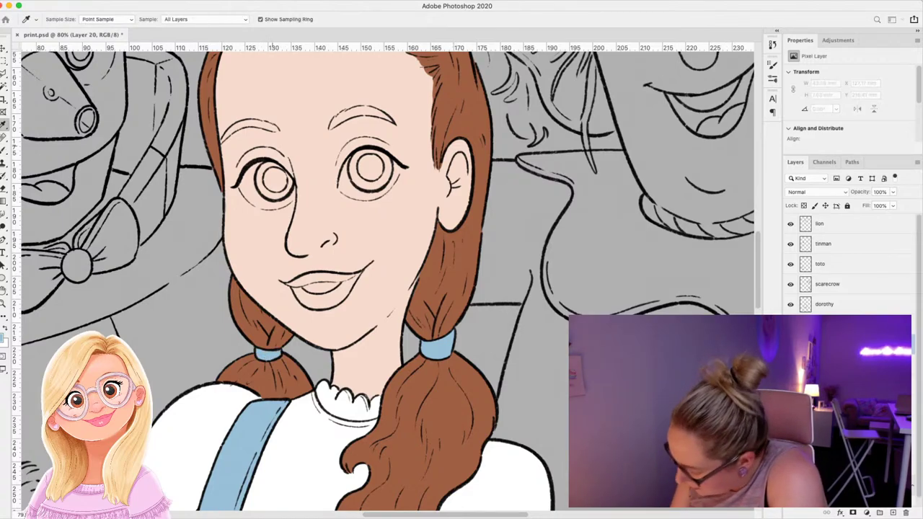
{"action": "left_click", "coordinate": [461, 101]}
{"action": "key", "text": "b"}
{"action": "mouse_move", "coordinate": [331, 127]}
{"action": "left_mouse_down"}
{"action": "mouse_move", "coordinate": [369, 107]}
{"action": "mouse_move", "coordinate": [392, 114]}
{"action": "left_mouse_up"}
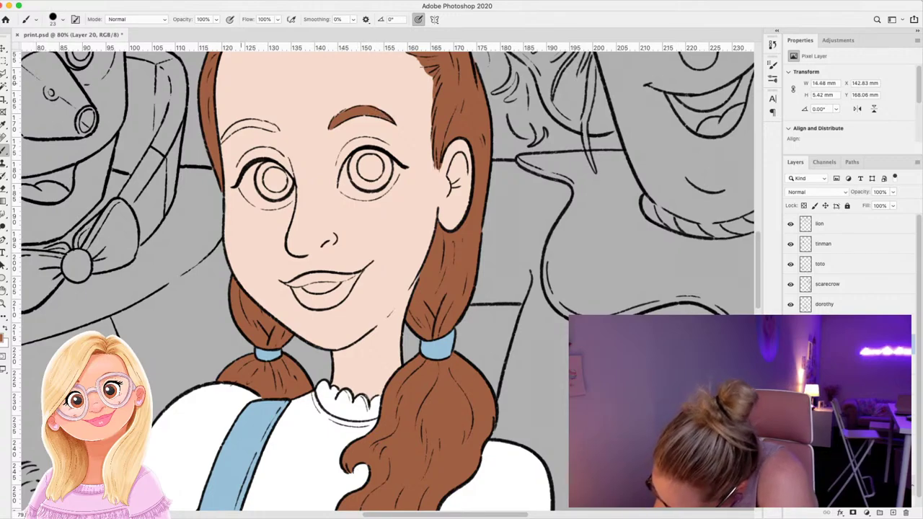
{"action": "mouse_move", "coordinate": [221, 142]}
{"action": "left_mouse_down"}
{"action": "mouse_move", "coordinate": [253, 120]}
{"action": "mouse_move", "coordinate": [277, 130]}
{"action": "left_mouse_up"}
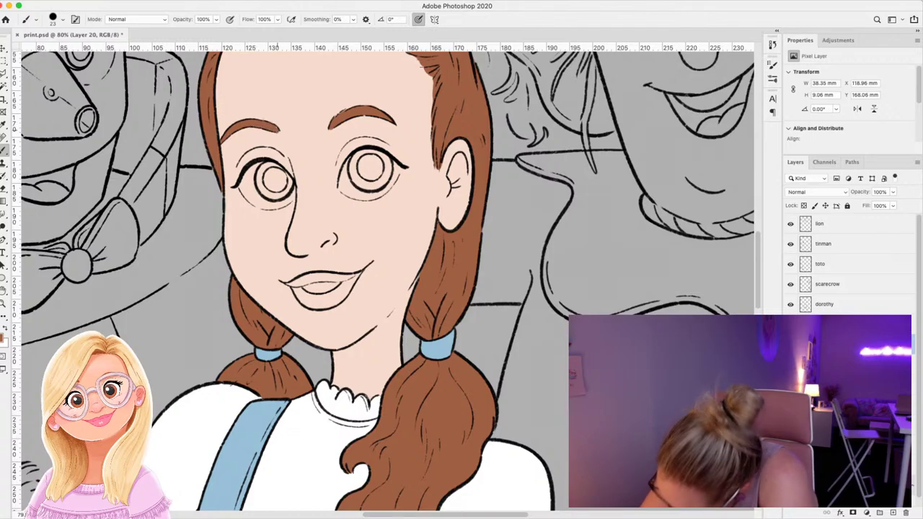
Fill both of Dorothy's eyes and her teeth with white on a new layer.
{"action": "left_click", "coordinate": [893, 513]}
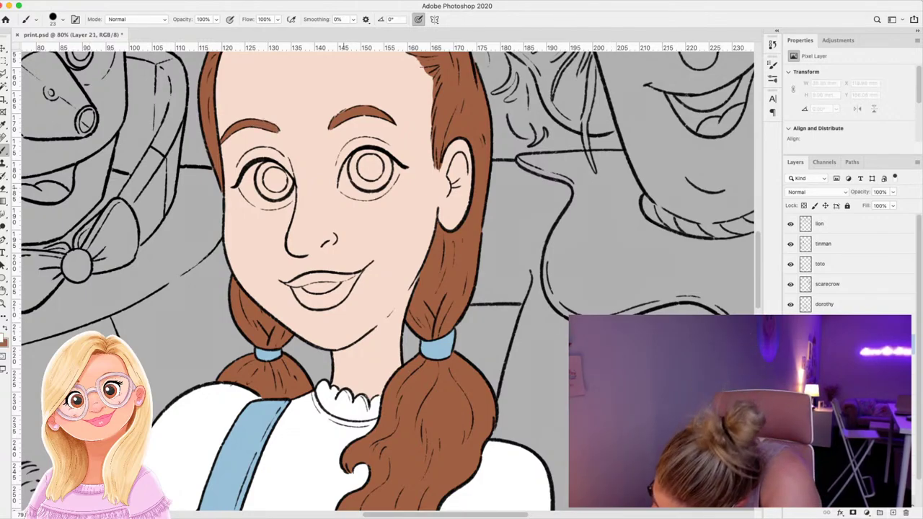
{"action": "mouse_move", "coordinate": [340, 186]}
{"action": "left_mouse_down"}
{"action": "mouse_move", "coordinate": [376, 196]}
{"action": "mouse_move", "coordinate": [383, 189]}
{"action": "mouse_move", "coordinate": [357, 157]}
{"action": "mouse_move", "coordinate": [374, 153]}
{"action": "mouse_move", "coordinate": [398, 185]}
{"action": "left_mouse_up"}
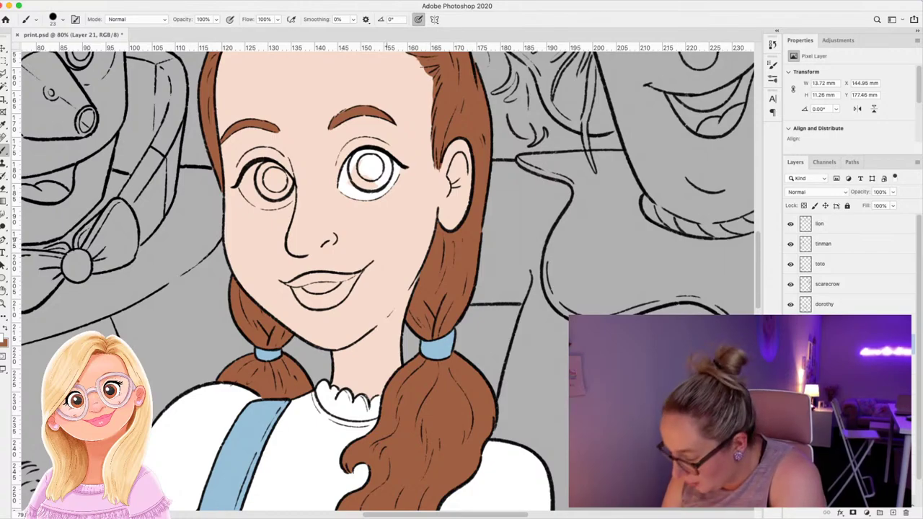
{"action": "left_click_drag", "start_coordinate": [352, 172], "coordinate": [376, 185]}
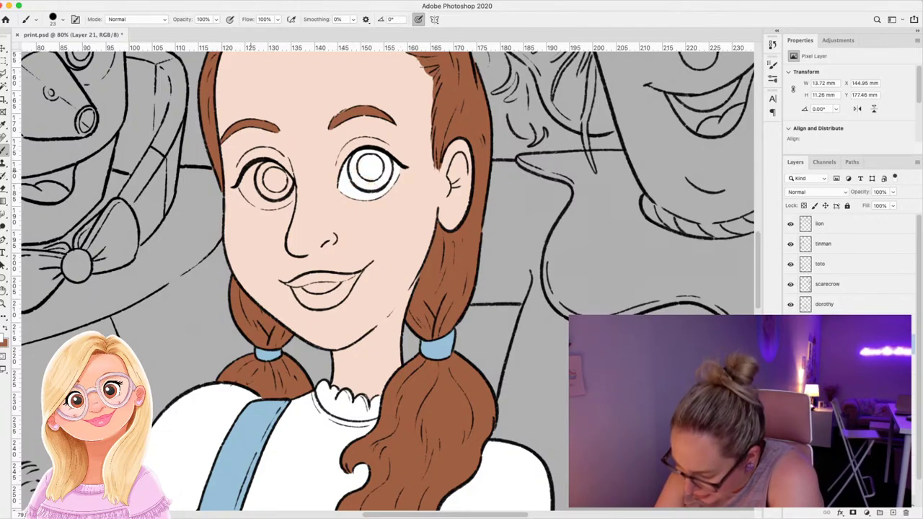
{"action": "mouse_move", "coordinate": [253, 183]}
{"action": "left_mouse_down"}
{"action": "mouse_move", "coordinate": [242, 199]}
{"action": "mouse_move", "coordinate": [273, 207]}
{"action": "mouse_move", "coordinate": [283, 202]}
{"action": "mouse_move", "coordinate": [245, 182]}
{"action": "mouse_move", "coordinate": [250, 171]}
{"action": "mouse_move", "coordinate": [271, 163]}
{"action": "mouse_move", "coordinate": [285, 178]}
{"action": "left_mouse_up"}
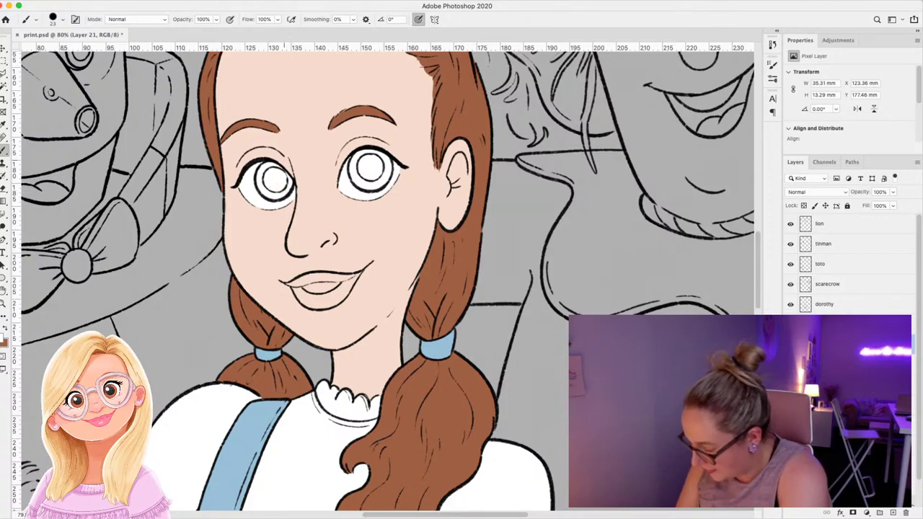
{"action": "left_click_drag", "start_coordinate": [303, 289], "coordinate": [341, 283]}
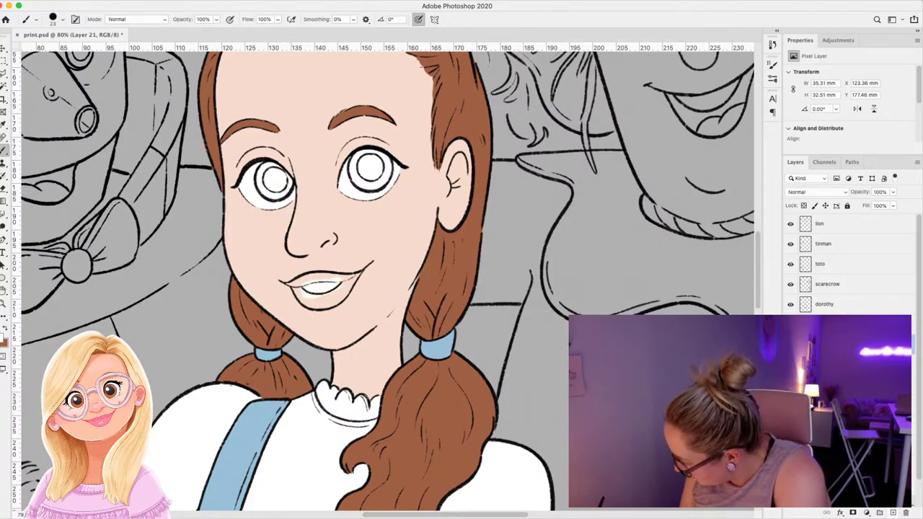
Fill Dorothy's upper and lower lips with pink on a new layer.
{"action": "left_click", "coordinate": [893, 513]}
{"action": "key", "text": "i"}
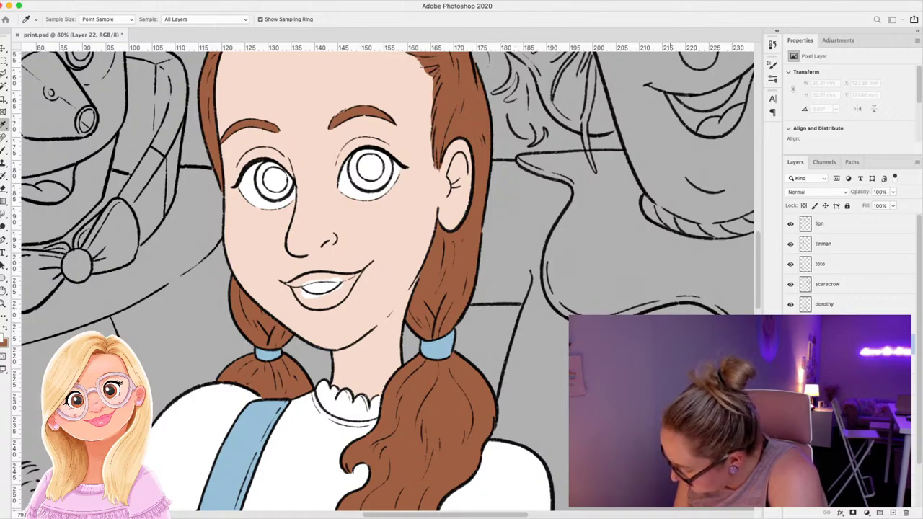
{"action": "left_click", "coordinate": [673, 404]}
{"action": "key", "text": "b"}
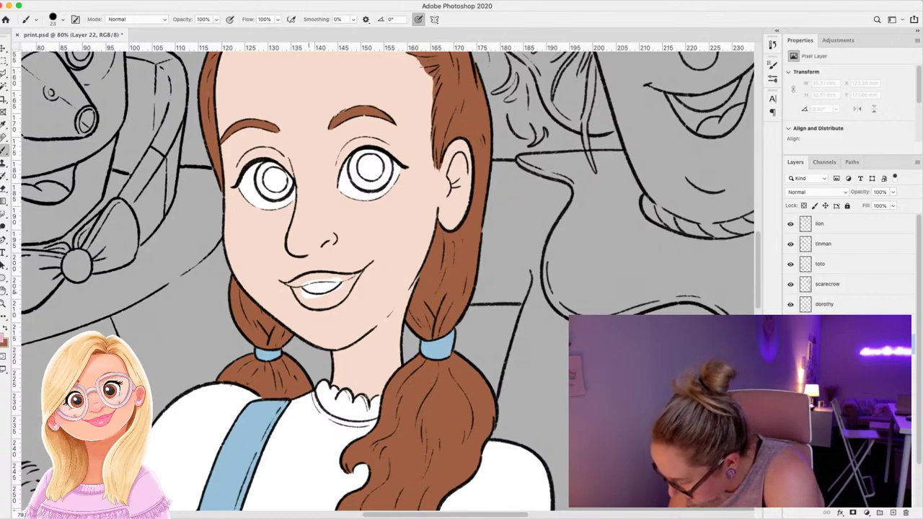
{"action": "left_click_drag", "start_coordinate": [292, 285], "coordinate": [347, 276]}
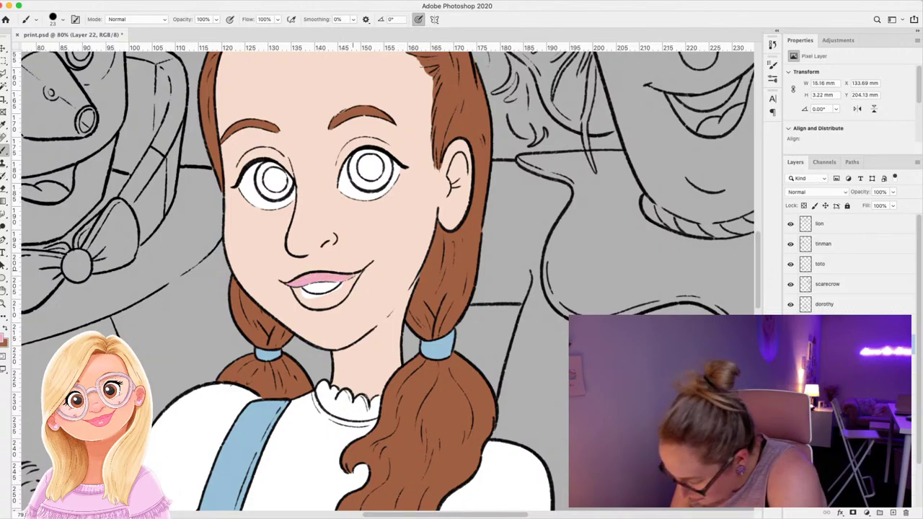
{"action": "mouse_move", "coordinate": [297, 290]}
{"action": "left_mouse_down"}
{"action": "mouse_move", "coordinate": [325, 304]}
{"action": "mouse_move", "coordinate": [343, 292]}
{"action": "left_mouse_up"}
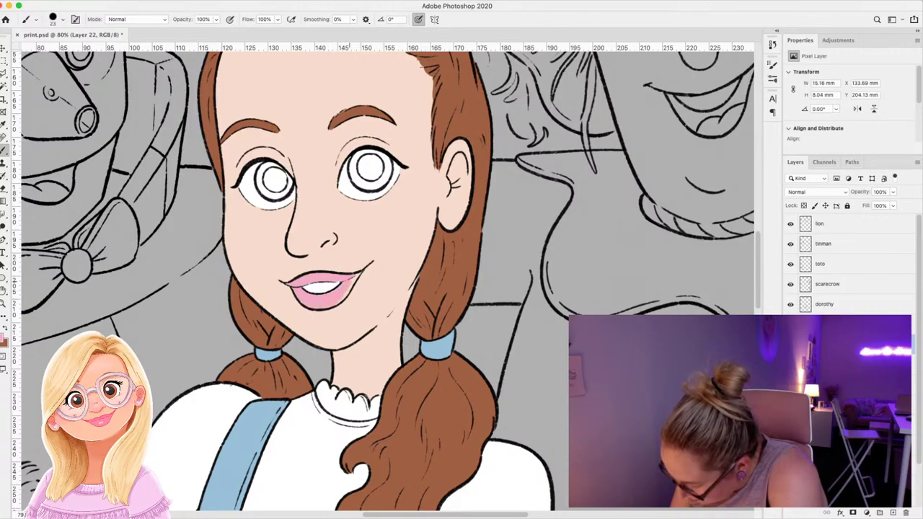
{"action": "left_click_drag", "start_coordinate": [350, 281], "coordinate": [360, 275]}
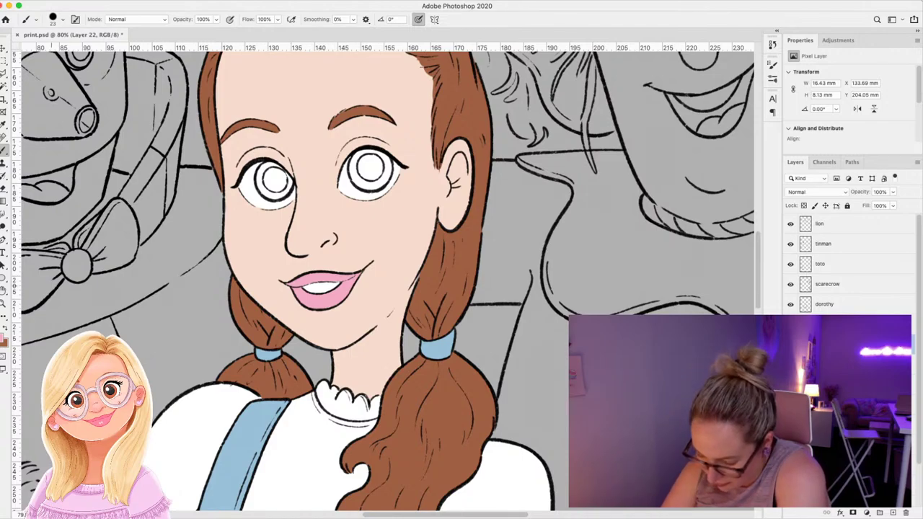
Fill the irises of both of Dorothy's eyes with light blue on a new layer.
{"action": "key", "text": "z"}
{"action": "left_click_drag", "start_coordinate": [461, 252], "coordinate": [367, 285]}
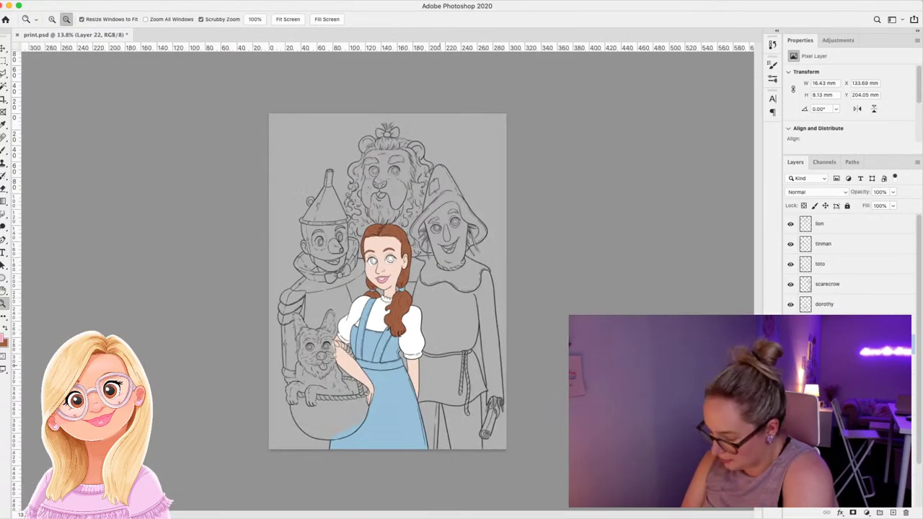
{"action": "left_click_drag", "start_coordinate": [440, 366], "coordinate": [453, 366]}
{"action": "left_click", "coordinate": [450, 368]}
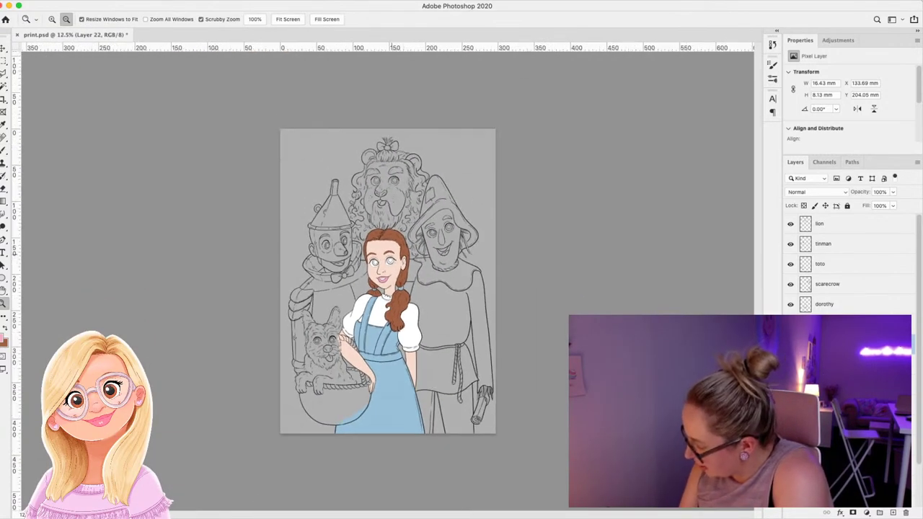
{"action": "left_click", "coordinate": [893, 513]}
{"action": "left_click_drag", "start_coordinate": [387, 266], "coordinate": [498, 264]}
{"action": "left_click", "coordinate": [2, 338]}
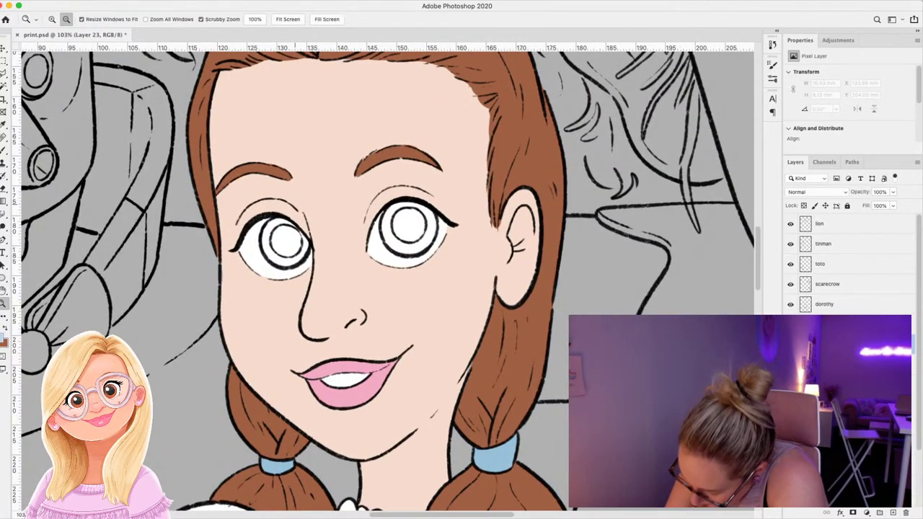
{"action": "key", "text": "b"}
{"action": "mouse_move", "coordinate": [268, 232]}
{"action": "left_mouse_down"}
{"action": "mouse_move", "coordinate": [277, 256]}
{"action": "mouse_move", "coordinate": [285, 238]}
{"action": "mouse_move", "coordinate": [296, 260]}
{"action": "mouse_move", "coordinate": [303, 239]}
{"action": "mouse_move", "coordinate": [274, 225]}
{"action": "mouse_move", "coordinate": [284, 239]}
{"action": "left_mouse_up"}
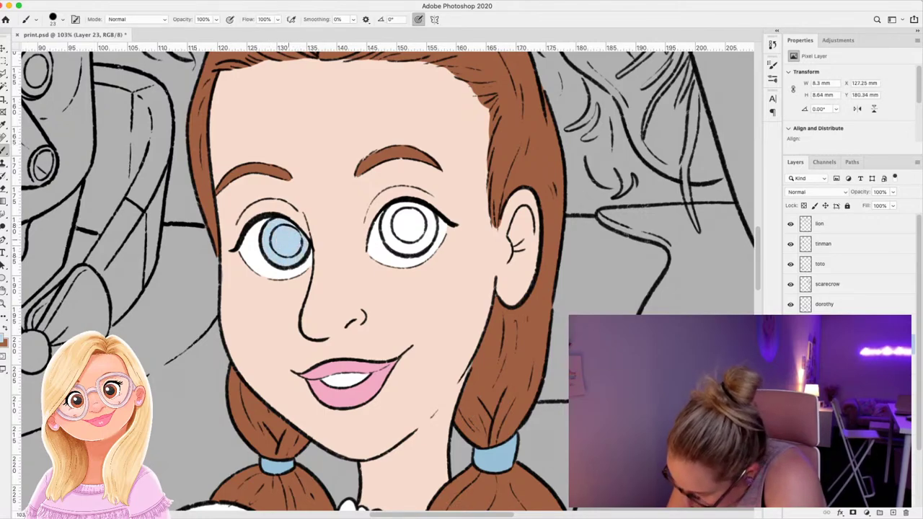
{"action": "mouse_move", "coordinate": [388, 219]}
{"action": "left_mouse_down"}
{"action": "mouse_move", "coordinate": [402, 249]}
{"action": "mouse_move", "coordinate": [403, 234]}
{"action": "mouse_move", "coordinate": [429, 225]}
{"action": "mouse_move", "coordinate": [393, 208]}
{"action": "left_mouse_up"}
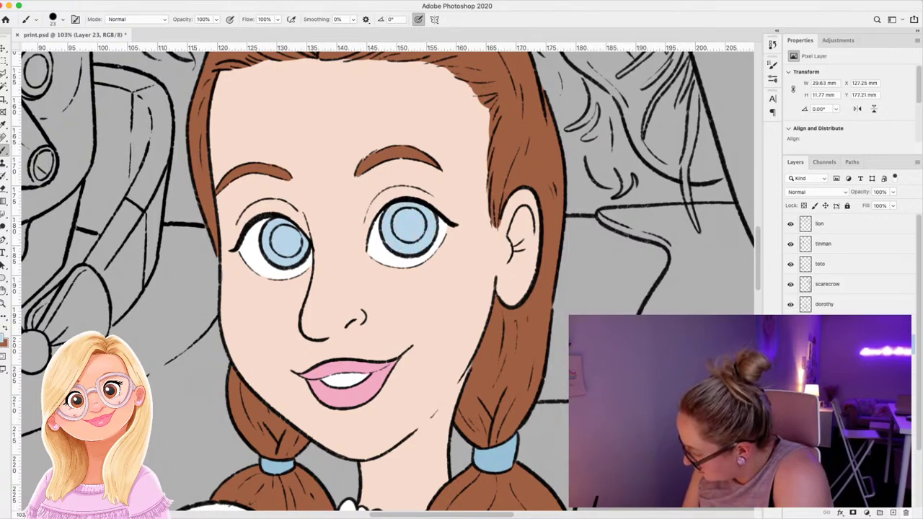
Paint both of Dorothy's pupils near-black on a new layer.
{"action": "left_click", "coordinate": [892, 513]}
{"action": "left_click", "coordinate": [4, 125]}
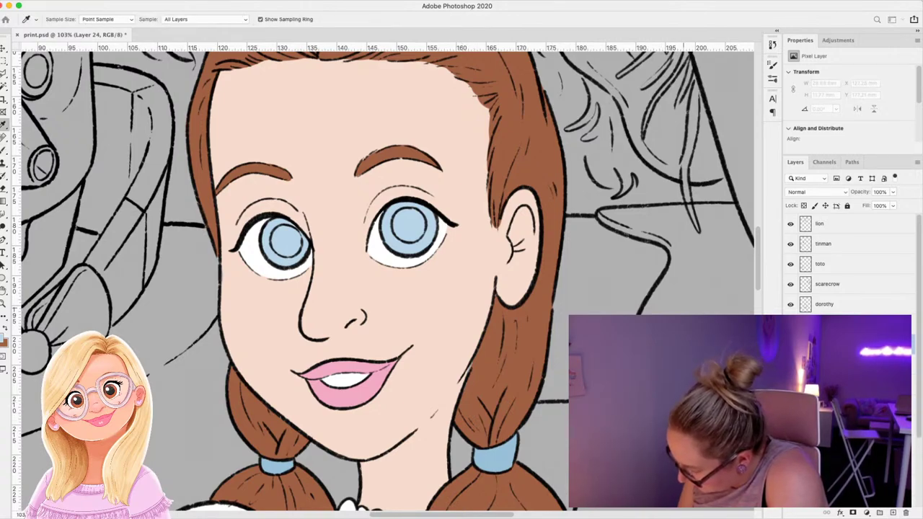
{"action": "key", "text": "b"}
{"action": "left_click", "coordinate": [400, 218]}
{"action": "mouse_move", "coordinate": [402, 219]}
{"action": "left_mouse_down"}
{"action": "mouse_move", "coordinate": [414, 235]}
{"action": "mouse_move", "coordinate": [420, 223]}
{"action": "mouse_move", "coordinate": [405, 215]}
{"action": "left_mouse_up"}
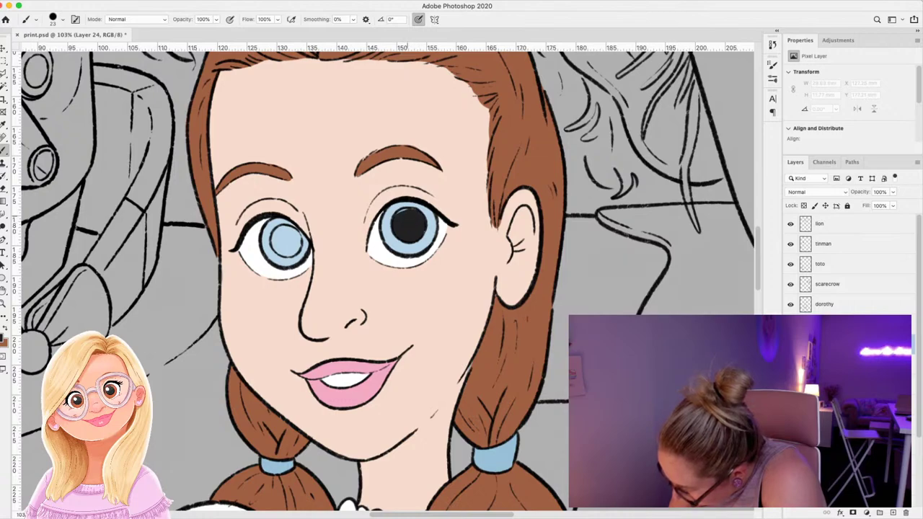
{"action": "mouse_move", "coordinate": [279, 230]}
{"action": "left_mouse_down"}
{"action": "mouse_move", "coordinate": [274, 249]}
{"action": "mouse_move", "coordinate": [295, 256]}
{"action": "mouse_move", "coordinate": [302, 234]}
{"action": "left_mouse_up"}
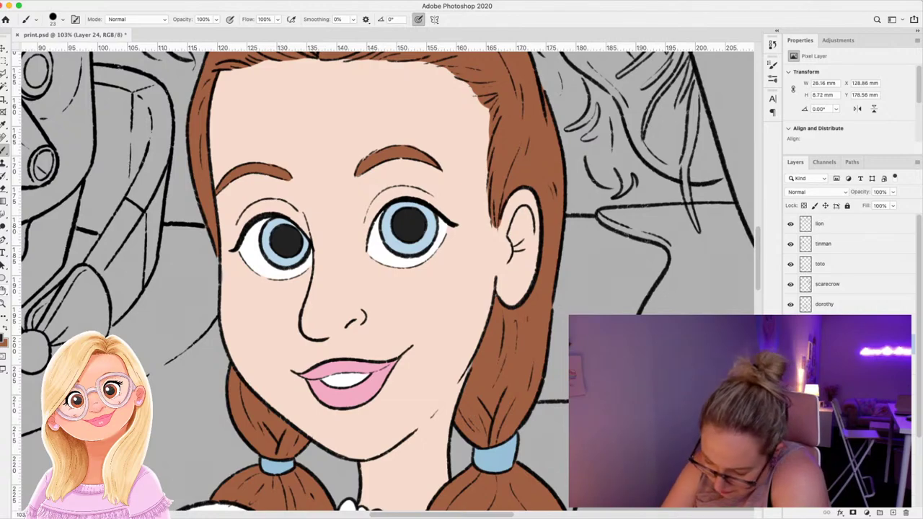
Add a new shading layer low in Dorothy's colour stack, beneath her facial feature layers.
{"action": "key", "text": "z"}
{"action": "mouse_move", "coordinate": [416, 231]}
{"action": "left_mouse_down"}
{"action": "mouse_move", "coordinate": [328, 235]}
{"action": "mouse_move", "coordinate": [434, 235]}
{"action": "left_mouse_up"}
{"action": "left_click_drag", "start_coordinate": [434, 332], "coordinate": [443, 331]}
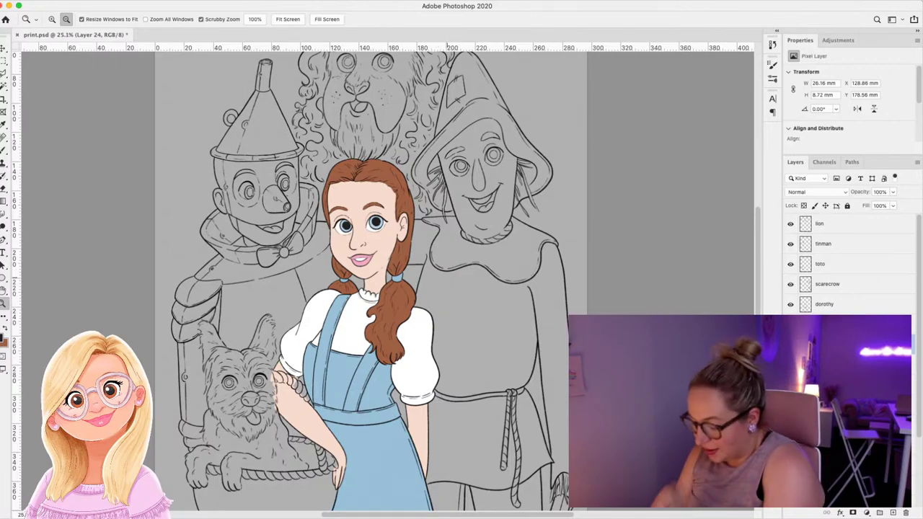
{"action": "left_click_drag", "start_coordinate": [468, 306], "coordinate": [442, 305]}
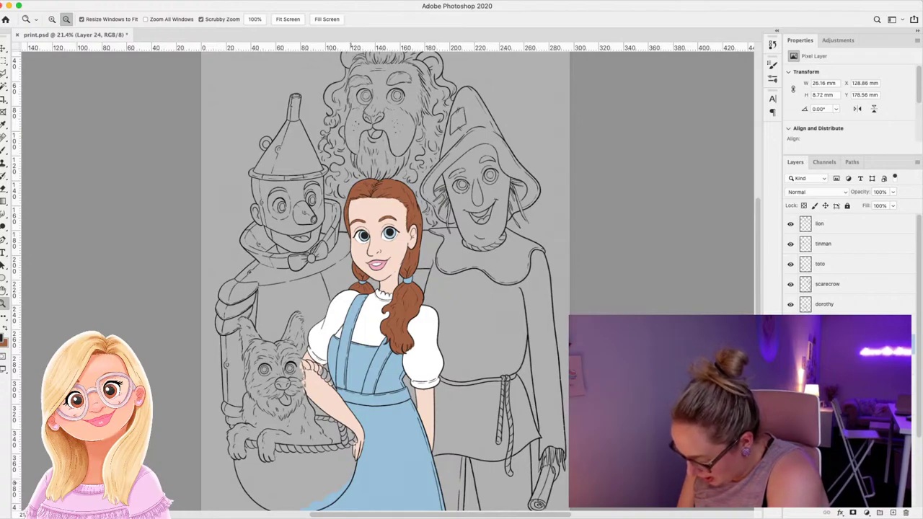
{"action": "scroll", "coordinate": [426, 271], "scroll_direction": "up", "scroll_amount": 2}
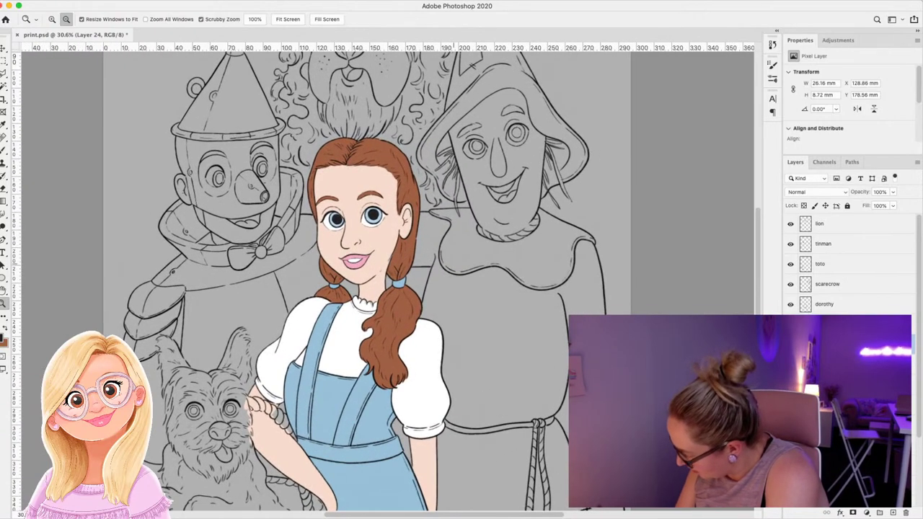
{"action": "scroll", "coordinate": [836, 404], "scroll_direction": "down", "scroll_amount": 4}
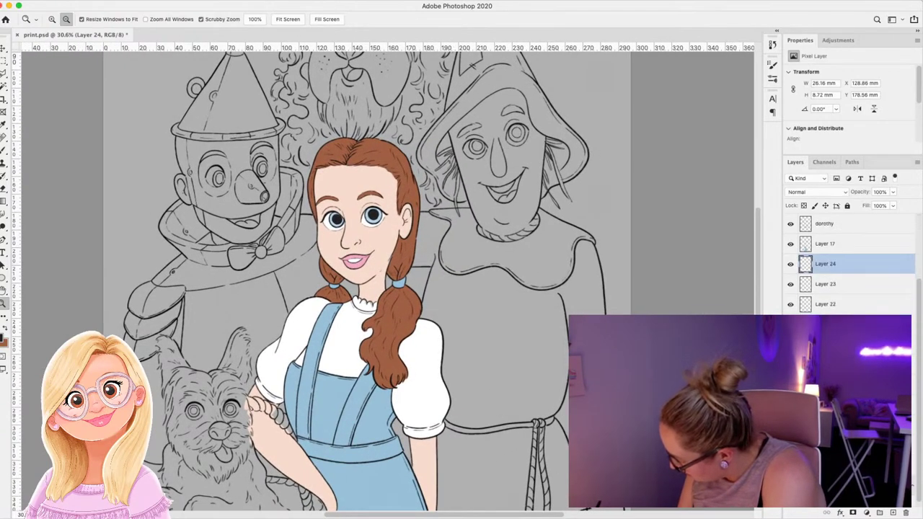
{"action": "left_click", "coordinate": [829, 425]}
{"action": "left_click", "coordinate": [893, 513]}
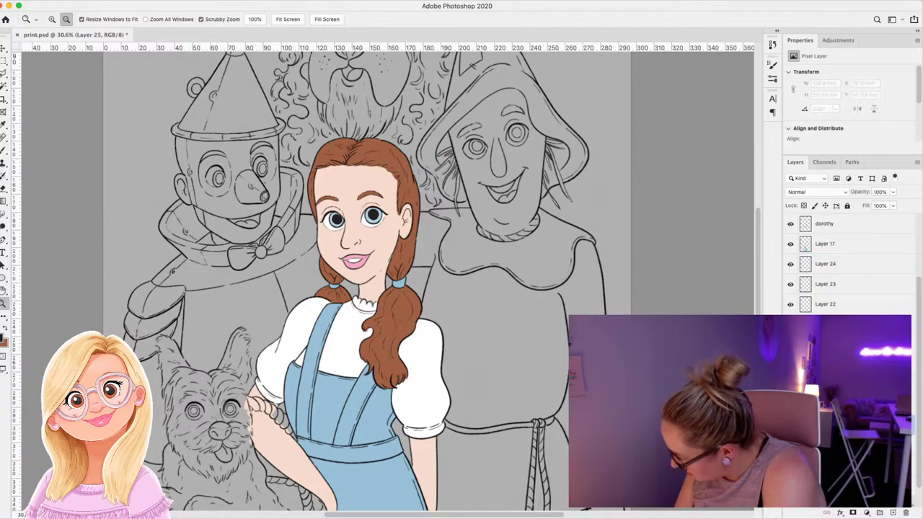
Sample Dorothy's skin colour, set the new layer to Multiply and switch to a brush with 80% flow.
{"action": "left_click_drag", "start_coordinate": [411, 210], "coordinate": [432, 209]}
{"action": "scroll", "coordinate": [411, 209], "scroll_direction": "up", "scroll_amount": 2}
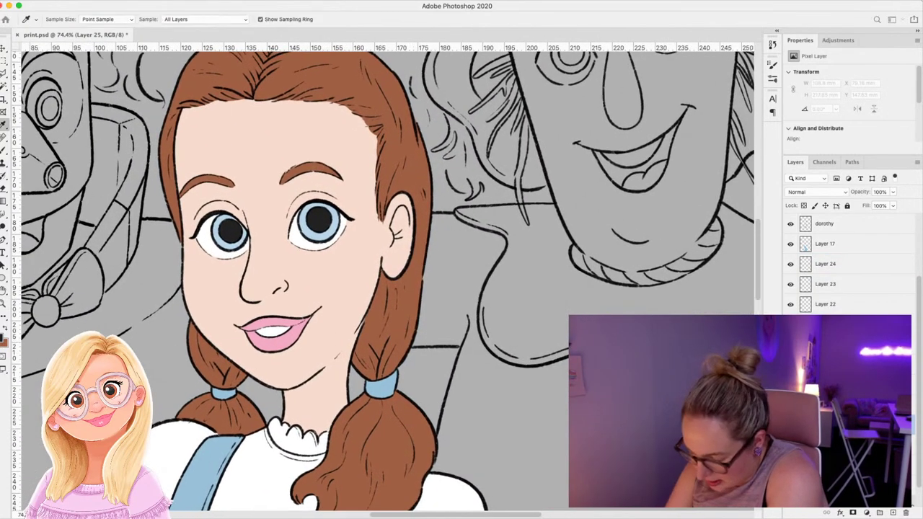
{"action": "key", "text": "i"}
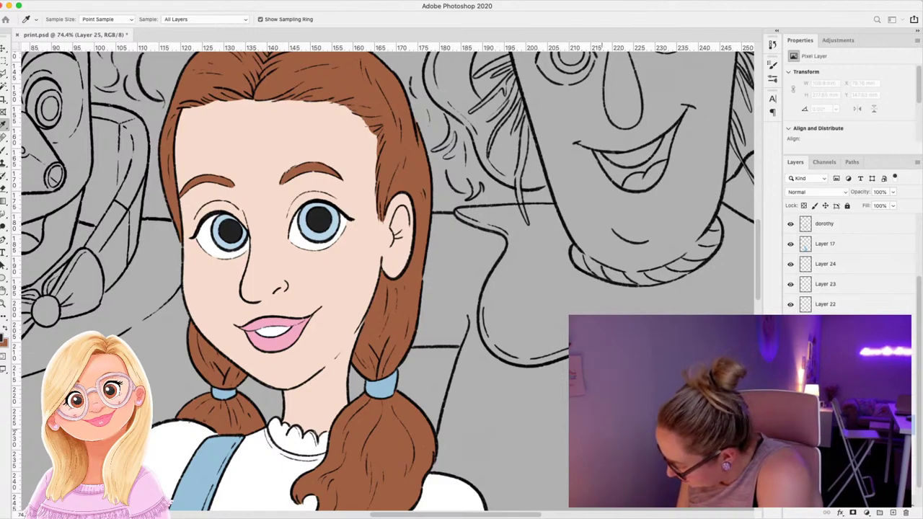
{"action": "left_click", "coordinate": [328, 278]}
{"action": "key", "text": "z"}
{"action": "left_click", "coordinate": [817, 193]}
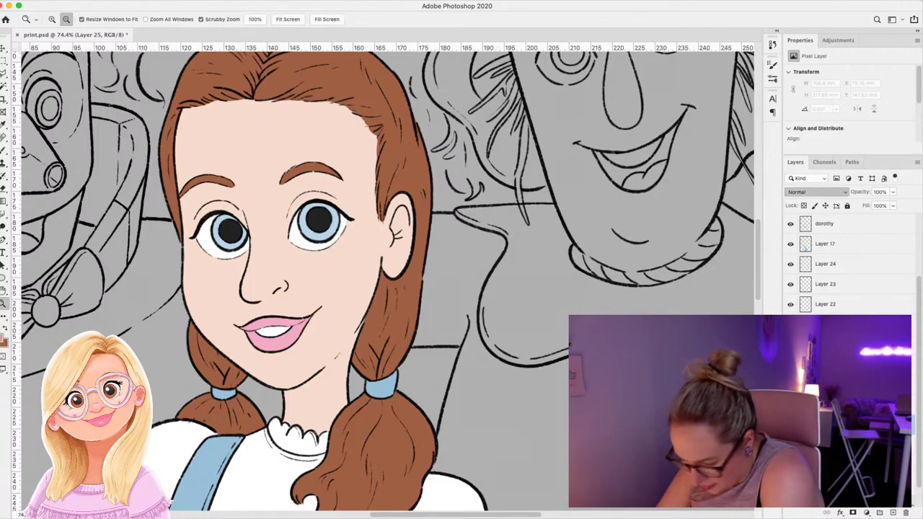
{"action": "left_click", "coordinate": [807, 222]}
{"action": "key", "text": "b"}
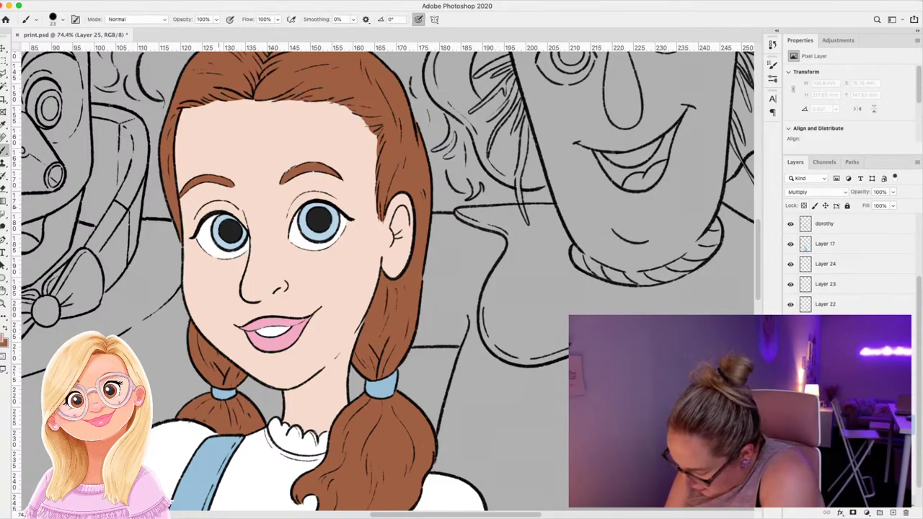
{"action": "key", "text": "period"}
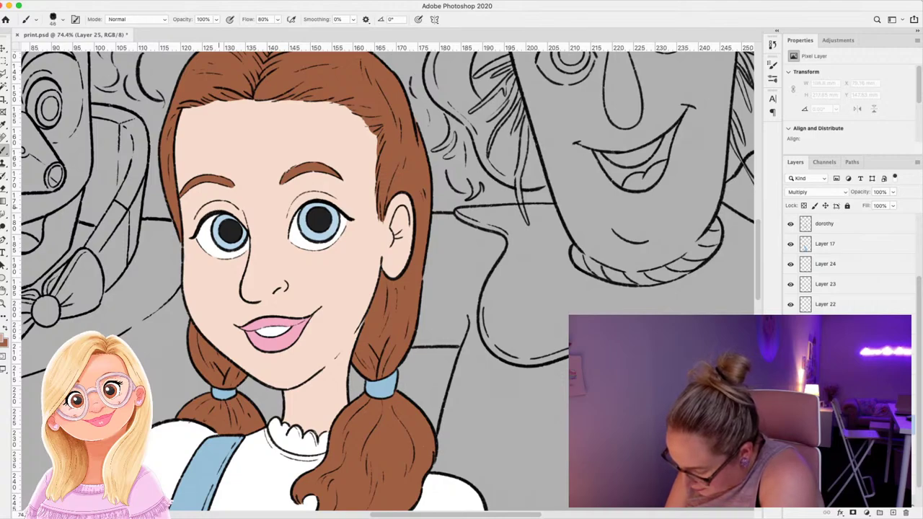
Shade the inside of Dorothy's ear with the 15 px brush and reduce the layer's opacity to 62%.
{"action": "left_click_drag", "start_coordinate": [394, 219], "coordinate": [397, 230]}
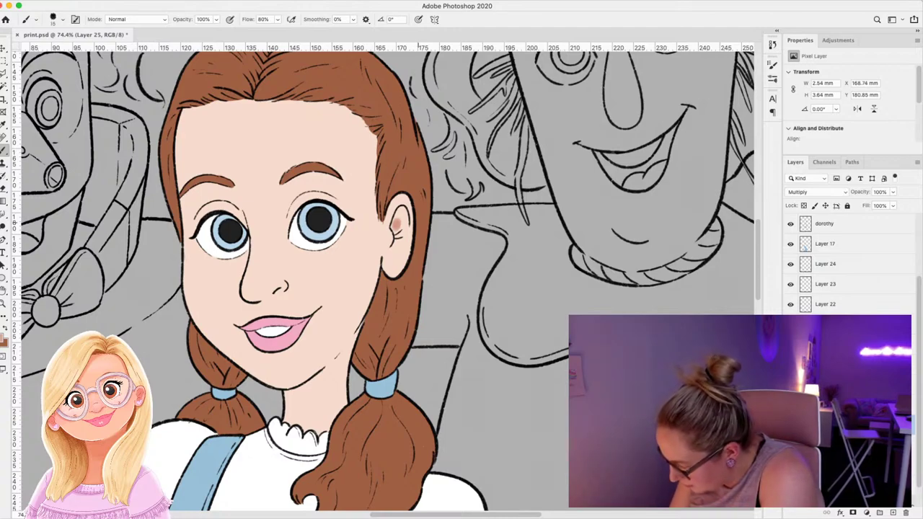
{"action": "left_click_drag", "start_coordinate": [860, 192], "coordinate": [840, 192]}
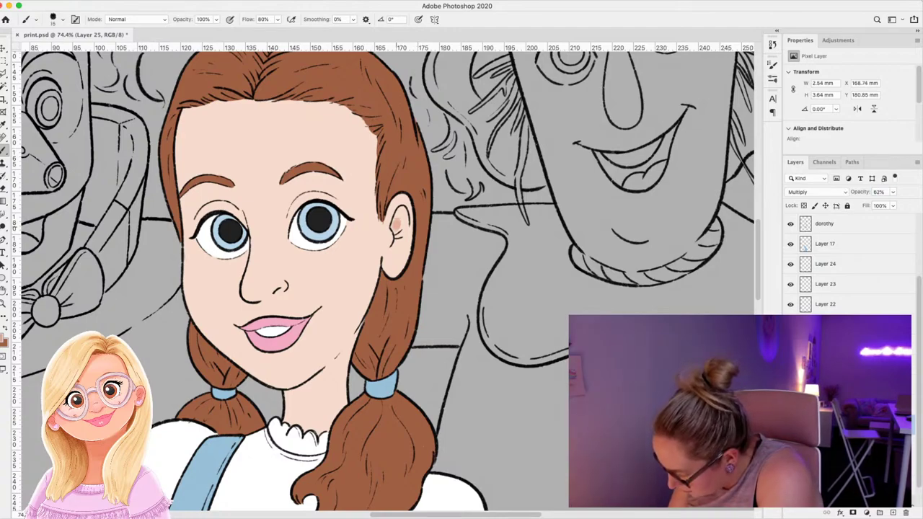
{"action": "left_click_drag", "start_coordinate": [399, 218], "coordinate": [404, 253]}
{"action": "left_click_drag", "start_coordinate": [400, 235], "coordinate": [393, 261]}
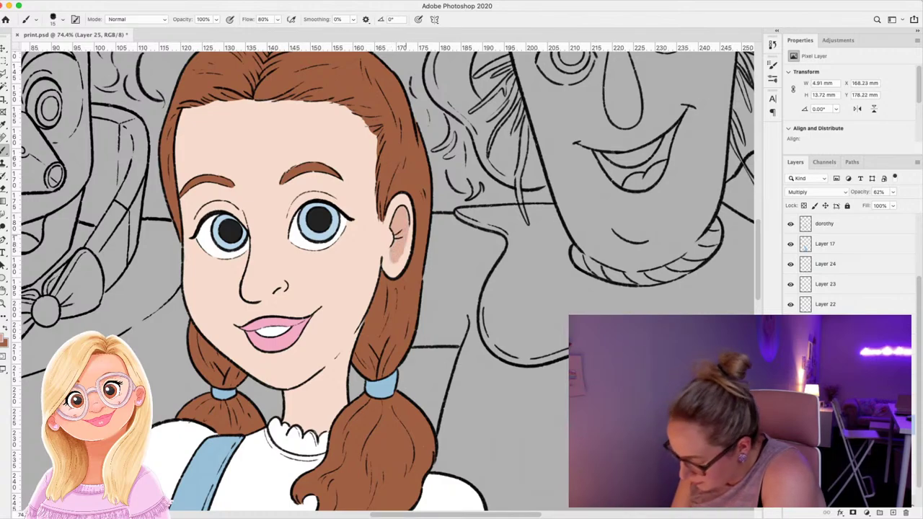
Shade the underside of Dorothy's nose and the eyelid areas between both eyes and eyebrows.
{"action": "left_click_drag", "start_coordinate": [242, 293], "coordinate": [256, 301]}
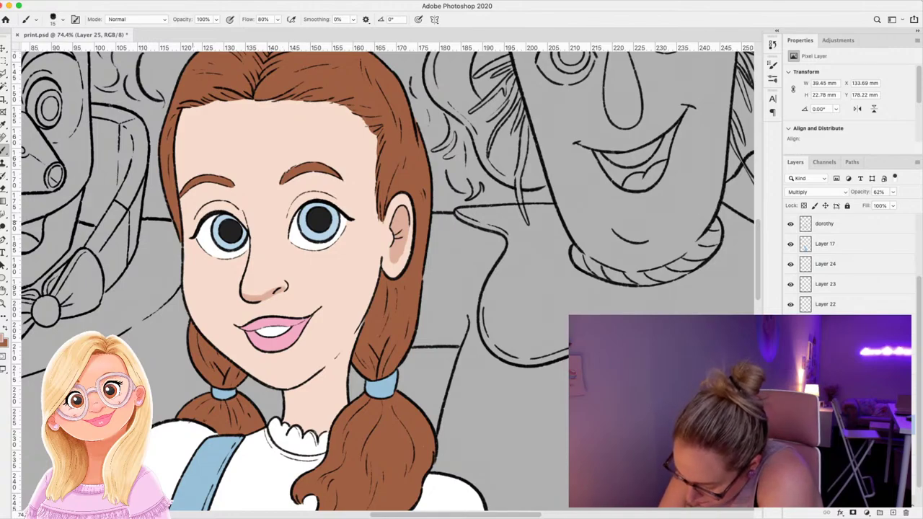
{"action": "mouse_move", "coordinate": [195, 211]}
{"action": "left_mouse_down"}
{"action": "mouse_move", "coordinate": [191, 223]}
{"action": "mouse_move", "coordinate": [215, 196]}
{"action": "mouse_move", "coordinate": [199, 202]}
{"action": "mouse_move", "coordinate": [204, 186]}
{"action": "mouse_move", "coordinate": [191, 189]}
{"action": "mouse_move", "coordinate": [215, 183]}
{"action": "mouse_move", "coordinate": [234, 203]}
{"action": "mouse_move", "coordinate": [218, 186]}
{"action": "left_mouse_up"}
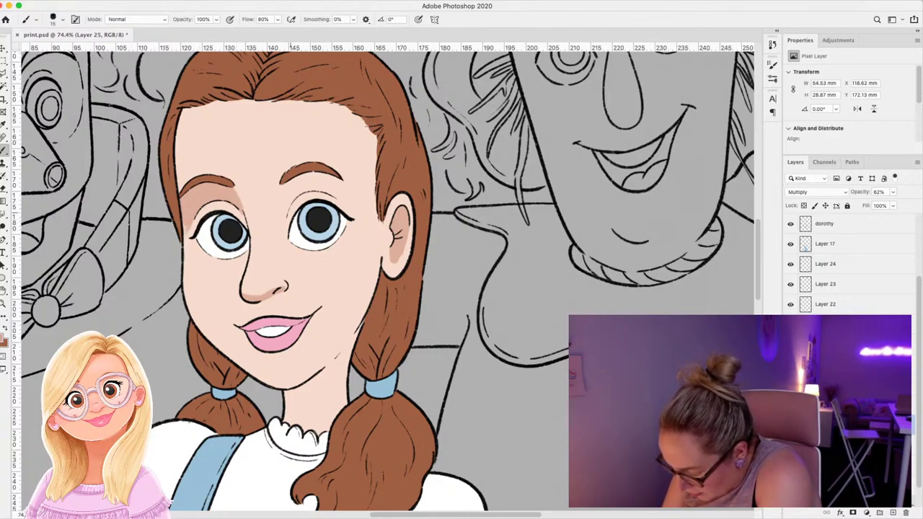
{"action": "mouse_move", "coordinate": [288, 216]}
{"action": "left_mouse_down"}
{"action": "mouse_move", "coordinate": [297, 191]}
{"action": "mouse_move", "coordinate": [314, 186]}
{"action": "mouse_move", "coordinate": [287, 204]}
{"action": "left_mouse_up"}
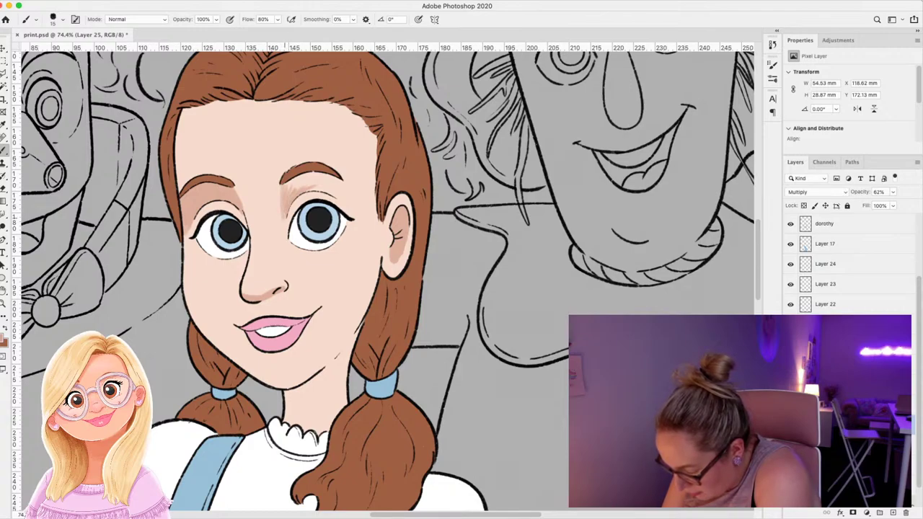
{"action": "mouse_move", "coordinate": [293, 186]}
{"action": "left_mouse_down"}
{"action": "mouse_move", "coordinate": [303, 174]}
{"action": "mouse_move", "coordinate": [339, 199]}
{"action": "mouse_move", "coordinate": [322, 182]}
{"action": "mouse_move", "coordinate": [332, 176]}
{"action": "mouse_move", "coordinate": [348, 193]}
{"action": "left_mouse_up"}
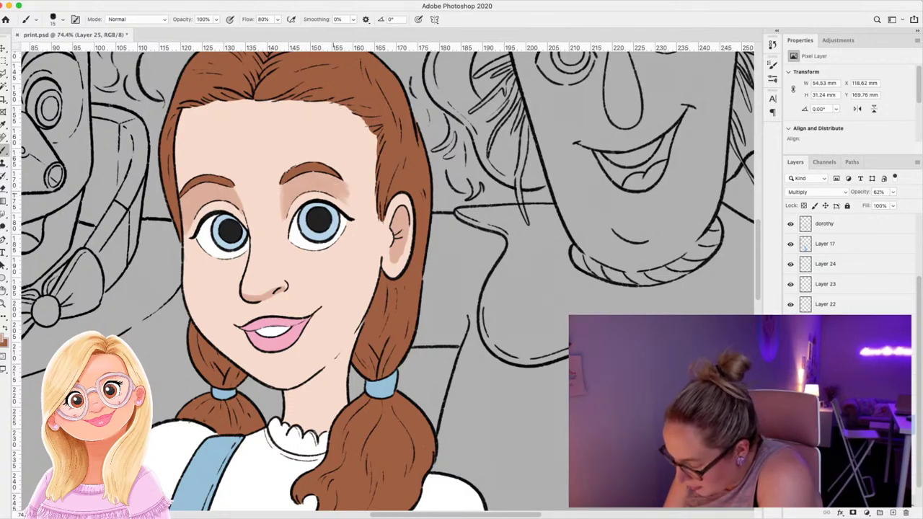
Enlarge the brush to 35 px and shade Dorothy's forehead and temples along the hairline.
{"action": "key", "text": "]"}
{"action": "key", "text": "]"}
{"action": "key", "text": "]"}
{"action": "key", "text": "]"}
{"action": "mouse_move", "coordinate": [184, 112]}
{"action": "left_mouse_down"}
{"action": "mouse_move", "coordinate": [269, 101]}
{"action": "mouse_move", "coordinate": [357, 121]}
{"action": "mouse_move", "coordinate": [372, 148]}
{"action": "mouse_move", "coordinate": [374, 207]}
{"action": "left_mouse_up"}
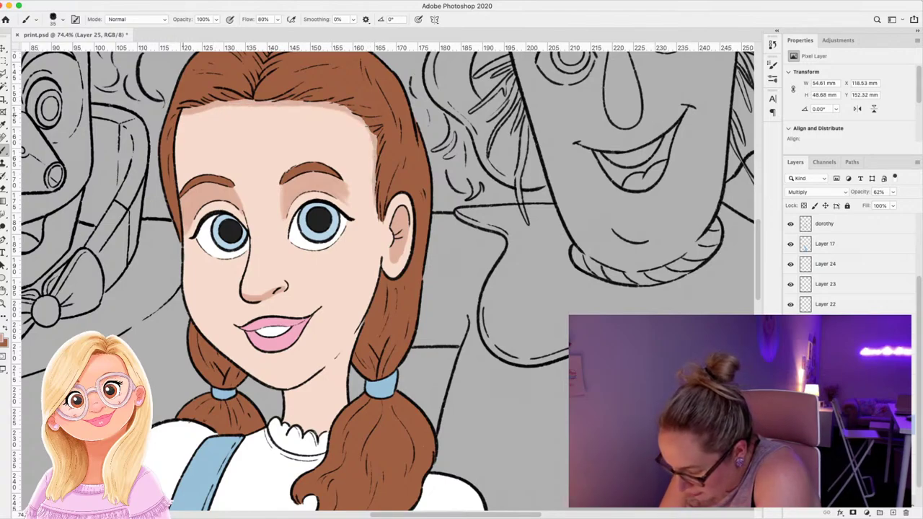
{"action": "left_click_drag", "start_coordinate": [181, 116], "coordinate": [182, 137]}
Shade Dorothy's neck from beneath the jawline down to the blouse collar.
{"action": "mouse_move", "coordinate": [286, 390]}
{"action": "left_mouse_down"}
{"action": "mouse_move", "coordinate": [320, 394]}
{"action": "mouse_move", "coordinate": [353, 343]}
{"action": "left_mouse_up"}
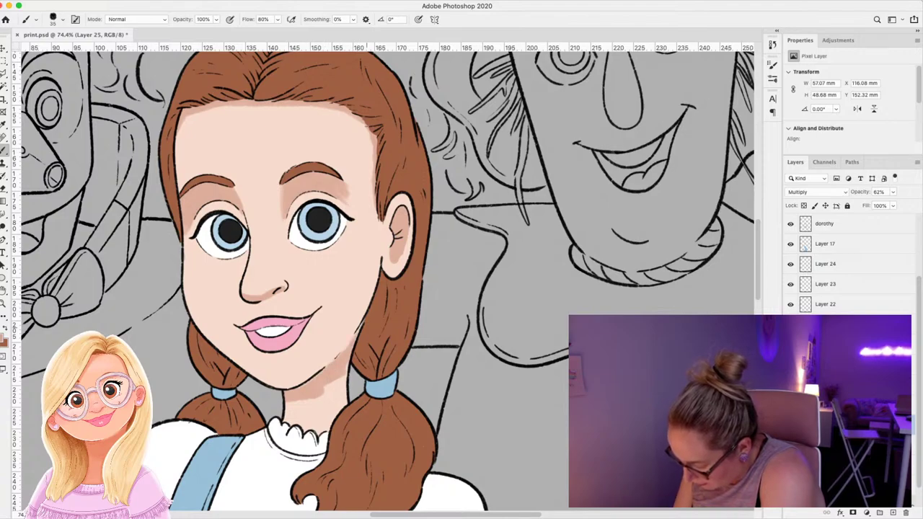
{"action": "mouse_move", "coordinate": [313, 399]}
{"action": "left_mouse_down"}
{"action": "mouse_move", "coordinate": [291, 419]}
{"action": "mouse_move", "coordinate": [326, 429]}
{"action": "left_mouse_up"}
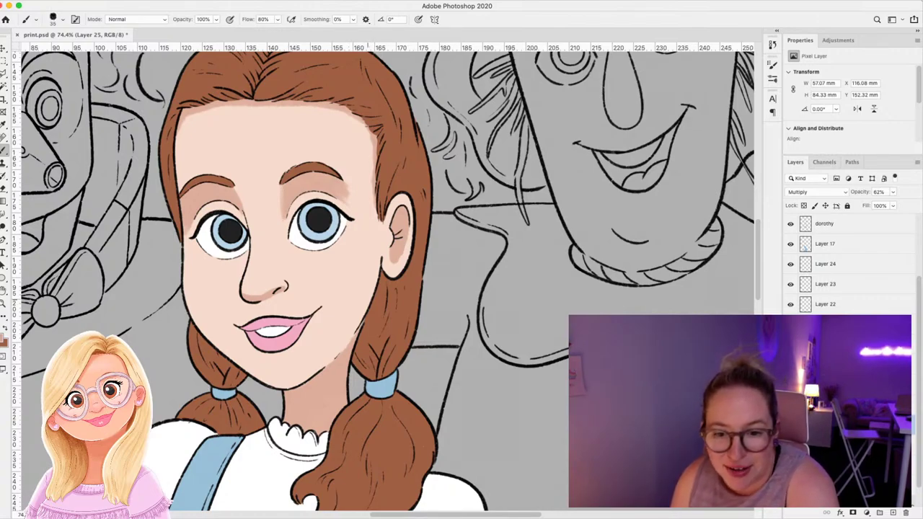
{"action": "scroll", "coordinate": [382, 281], "scroll_direction": "down", "scroll_amount": 5}
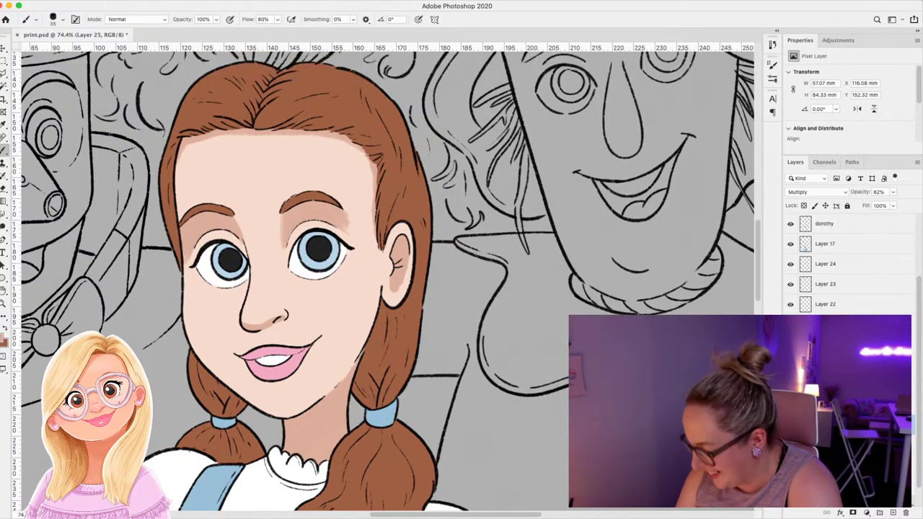
{"action": "scroll", "coordinate": [382, 282], "scroll_direction": "down", "scroll_amount": 4}
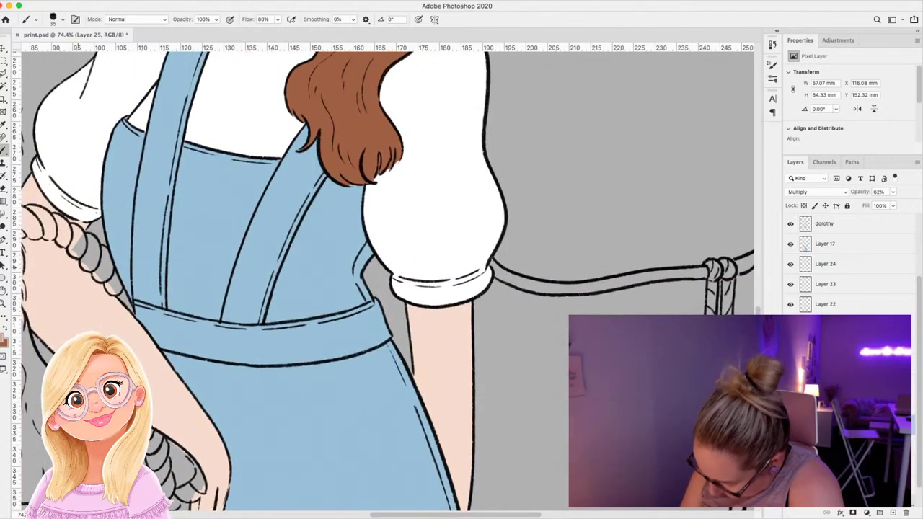
Shade Dorothy's skin beneath both blouse sleeve cuffs and on the bent forearm around the braided detail.
{"action": "scroll", "coordinate": [382, 281], "scroll_direction": "left", "scroll_amount": 3}
{"action": "mouse_move", "coordinate": [105, 179]}
{"action": "left_mouse_down"}
{"action": "mouse_move", "coordinate": [160, 226]}
{"action": "mouse_move", "coordinate": [156, 236]}
{"action": "left_mouse_up"}
{"action": "mouse_move", "coordinate": [89, 233]}
{"action": "left_mouse_down"}
{"action": "mouse_move", "coordinate": [141, 253]}
{"action": "mouse_move", "coordinate": [187, 298]}
{"action": "left_mouse_up"}
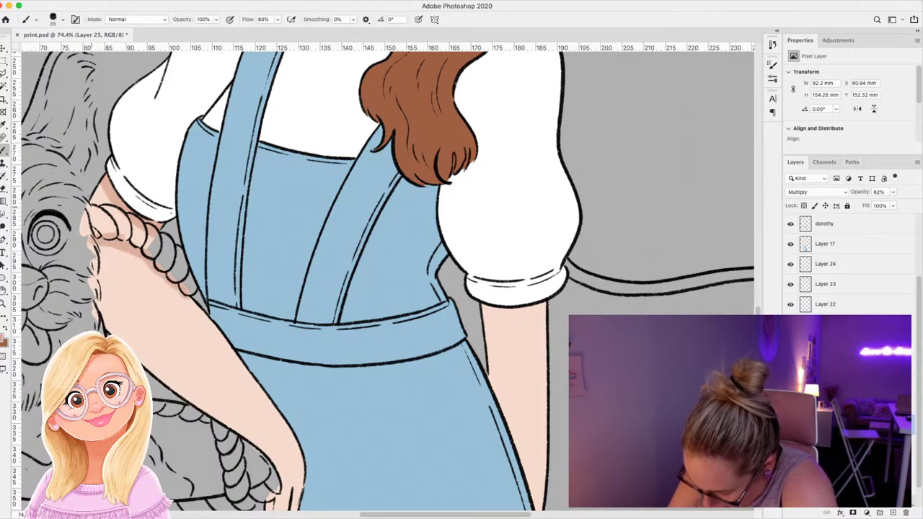
{"action": "mouse_move", "coordinate": [90, 211]}
{"action": "left_mouse_down"}
{"action": "mouse_move", "coordinate": [108, 195]}
{"action": "mouse_move", "coordinate": [116, 213]}
{"action": "left_mouse_up"}
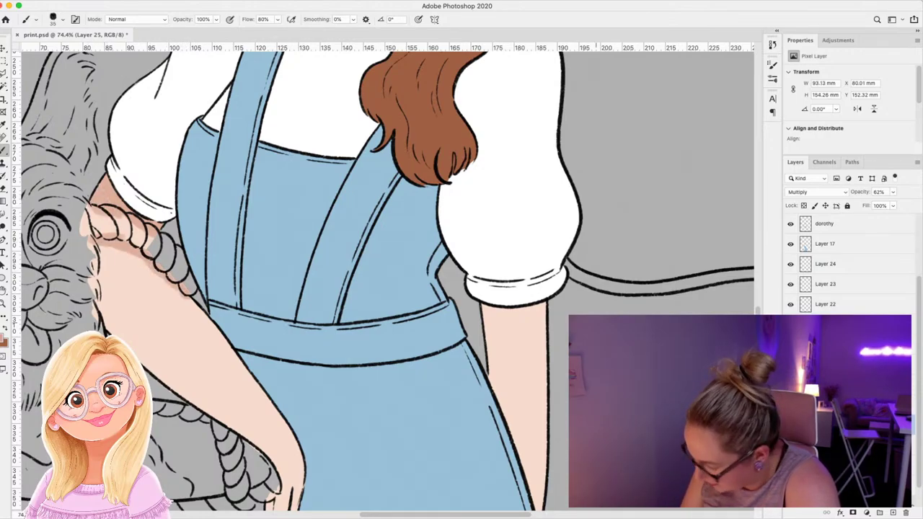
{"action": "mouse_move", "coordinate": [485, 306]}
{"action": "left_mouse_down"}
{"action": "mouse_move", "coordinate": [521, 310]}
{"action": "mouse_move", "coordinate": [484, 317]}
{"action": "mouse_move", "coordinate": [545, 328]}
{"action": "left_mouse_up"}
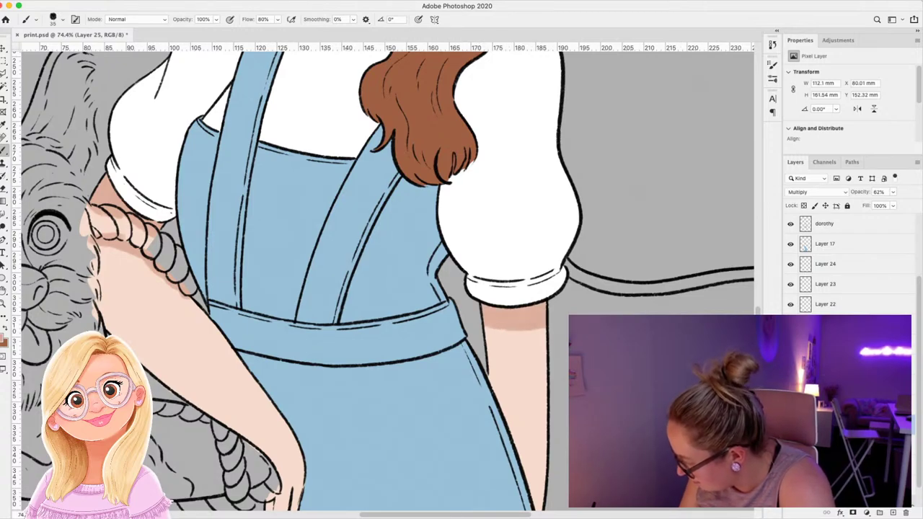
Shade the hand of Dorothy's bent arm and its fingers against the blue dress.
{"action": "scroll", "coordinate": [382, 281], "scroll_direction": "down", "scroll_amount": 5}
{"action": "mouse_move", "coordinate": [268, 179]}
{"action": "left_mouse_down"}
{"action": "mouse_move", "coordinate": [273, 238]}
{"action": "mouse_move", "coordinate": [287, 229]}
{"action": "left_mouse_up"}
{"action": "left_click_drag", "start_coordinate": [291, 170], "coordinate": [298, 220]}
{"action": "left_click_drag", "start_coordinate": [284, 151], "coordinate": [302, 163]}
Add a new Normal-mode layer for the blush on Dorothy's face.
{"action": "key", "text": "z"}
{"action": "left_click_drag", "start_coordinate": [432, 302], "coordinate": [325, 303]}
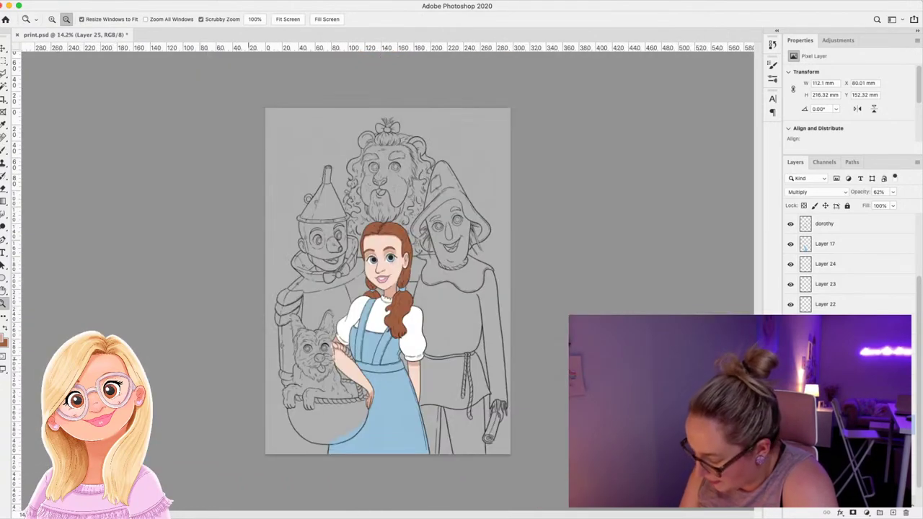
{"action": "left_click_drag", "start_coordinate": [451, 380], "coordinate": [494, 380]}
{"action": "left_click_drag", "start_coordinate": [392, 157], "coordinate": [433, 157]}
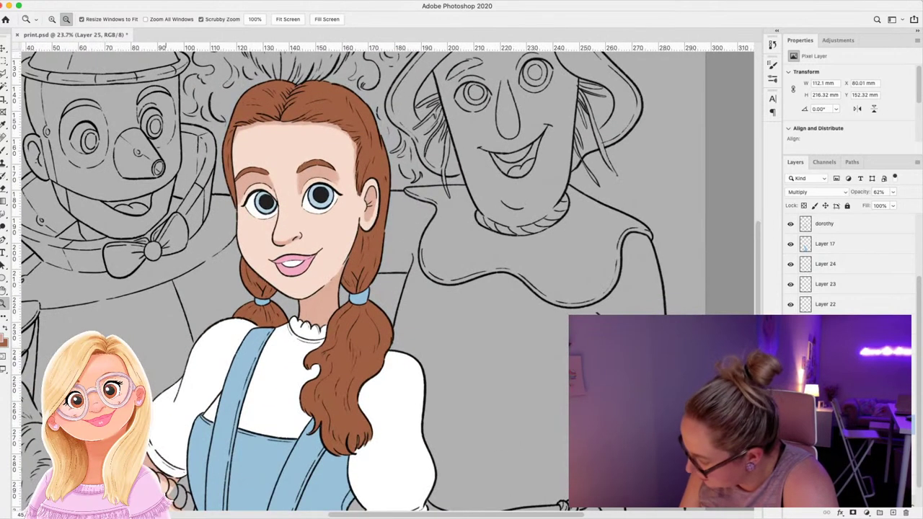
{"action": "left_click", "coordinate": [830, 446]}
{"action": "left_click", "coordinate": [892, 513]}
{"action": "left_click", "coordinate": [893, 513]}
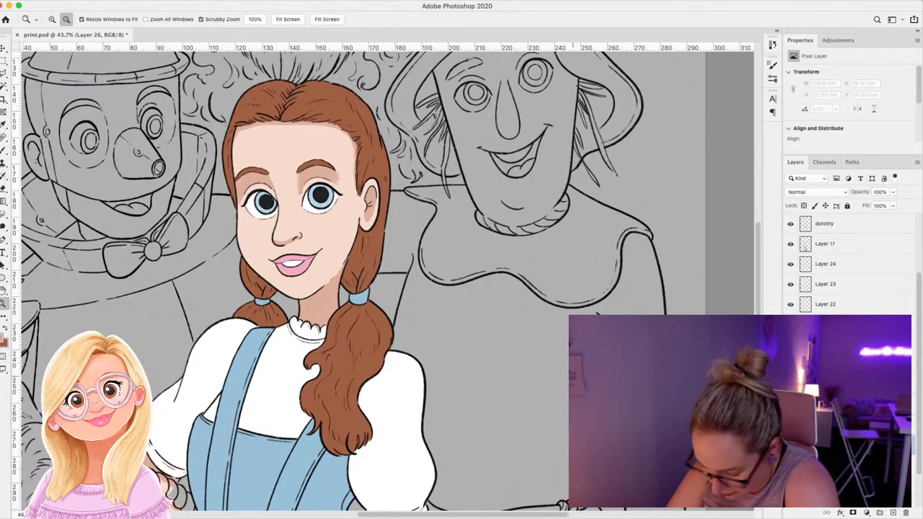
Brush soft pink blush onto Dorothy's nose, ear and both cheeks with a 191 px brush and pen pressure controlling size.
{"action": "key", "text": "i"}
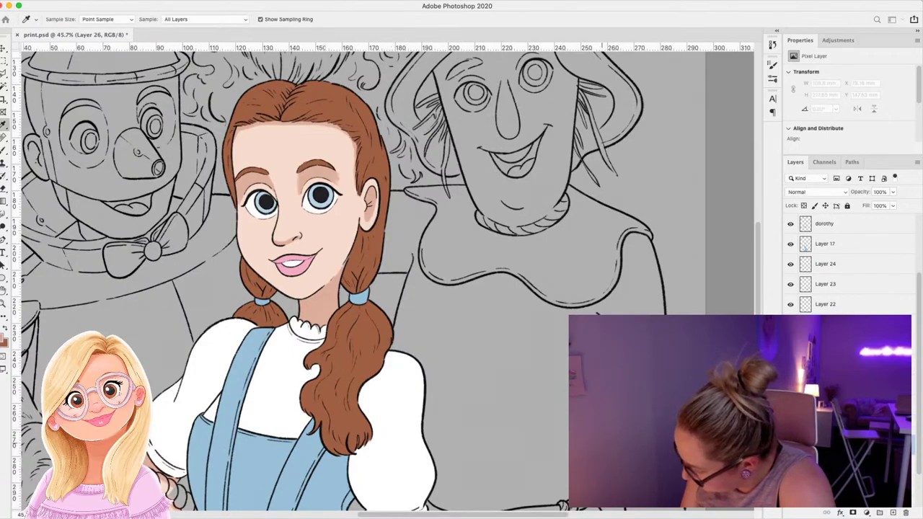
{"action": "key", "text": "w"}
{"action": "key", "text": "b"}
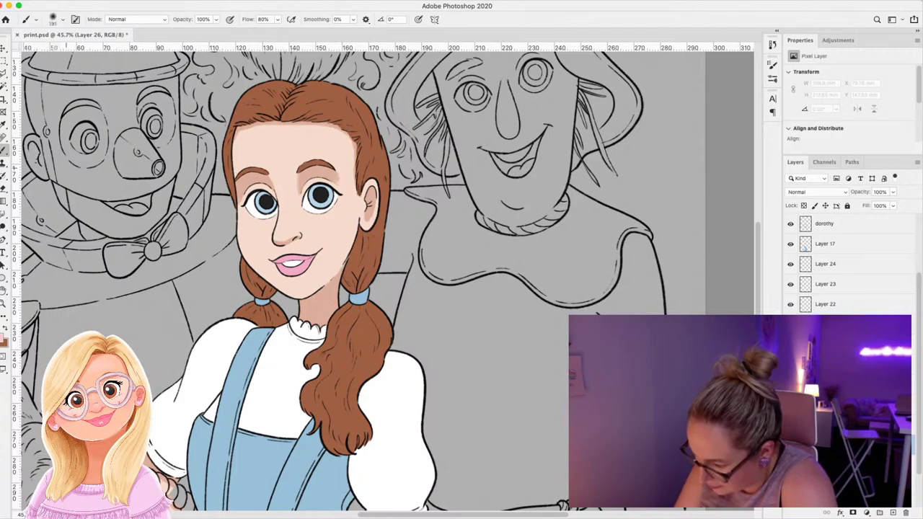
{"action": "left_click", "coordinate": [418, 19]}
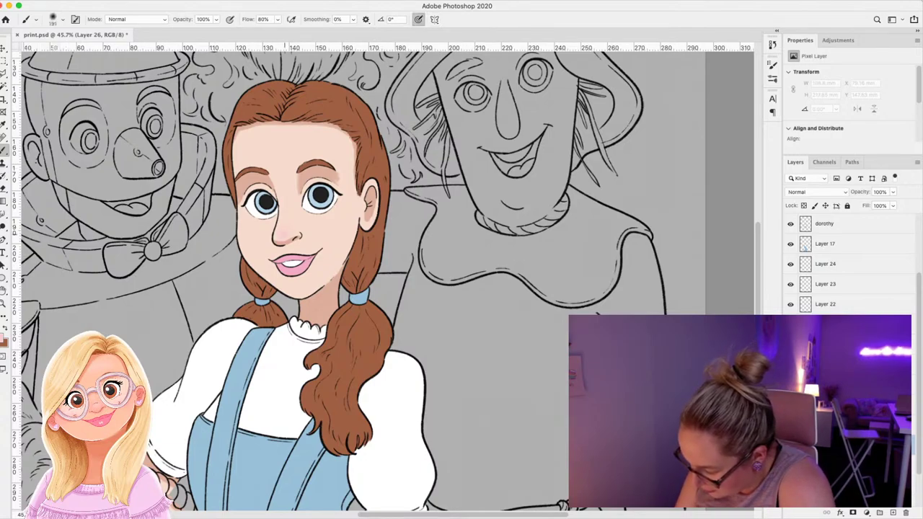
{"action": "left_click", "coordinate": [284, 234]}
{"action": "left_click", "coordinate": [375, 196]}
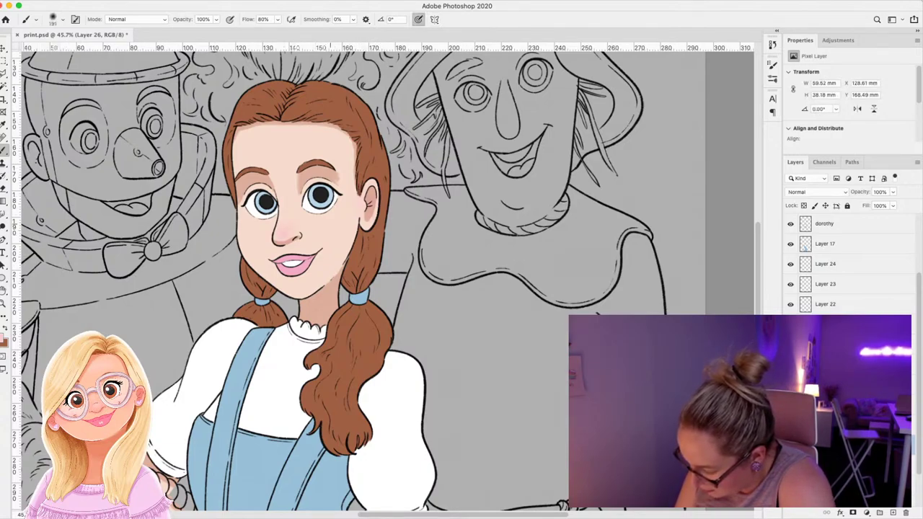
{"action": "left_click", "coordinate": [238, 239]}
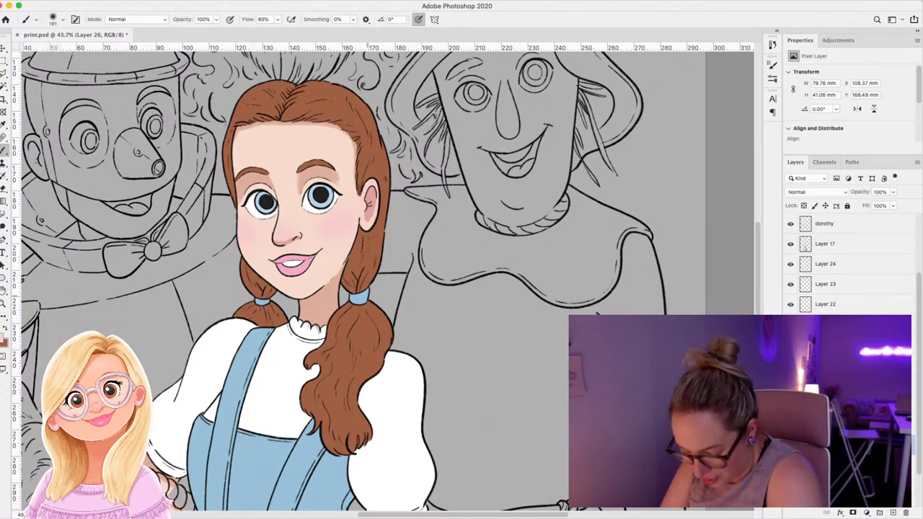
Hide the hair colour layer briefly and show it again to check the portrait.
{"action": "key", "text": "z"}
{"action": "left_click_drag", "start_coordinate": [422, 284], "coordinate": [364, 284]}
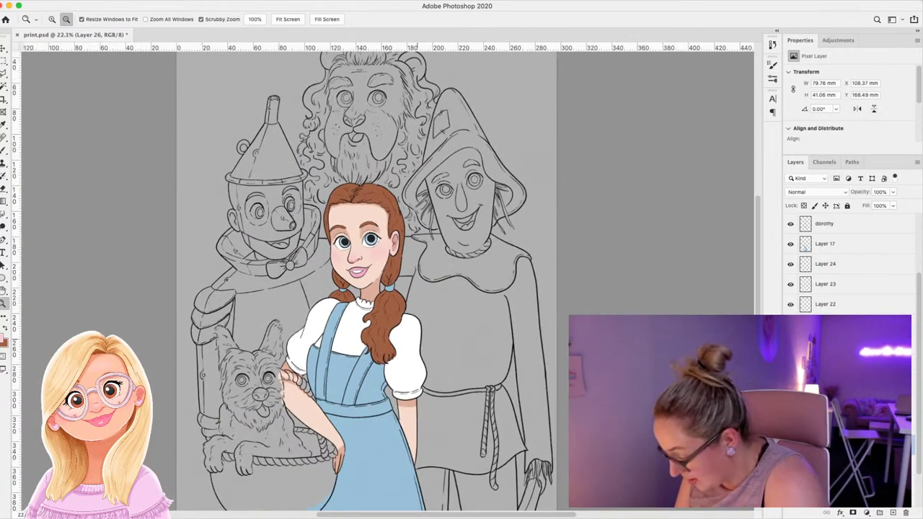
{"action": "left_click_drag", "start_coordinate": [422, 344], "coordinate": [437, 344]}
{"action": "left_click", "coordinate": [790, 385]}
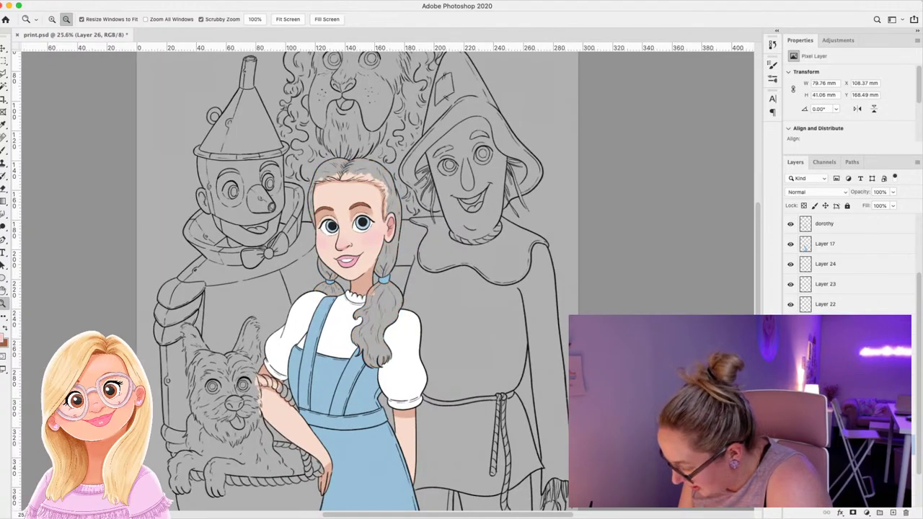
{"action": "left_click", "coordinate": [790, 385]}
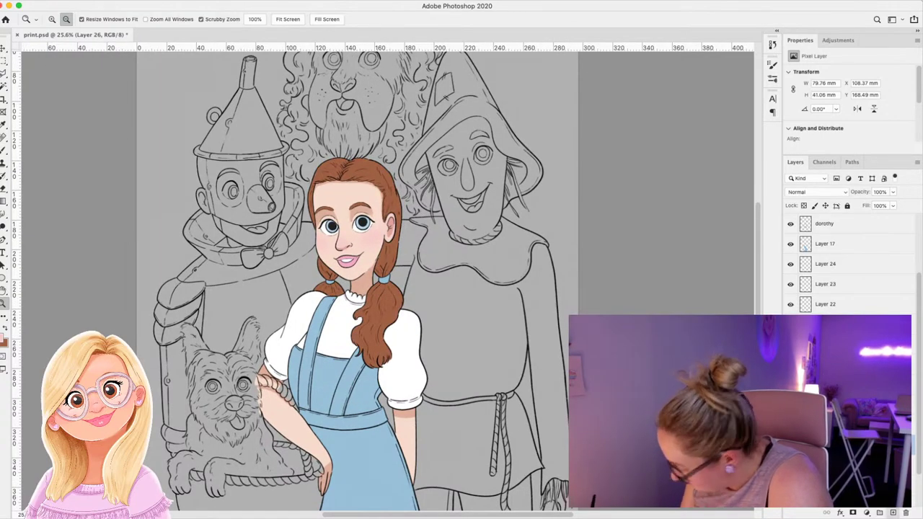
Add a new layer and brush pale highlights onto both of Dorothy's cheeks and her nose.
{"action": "key", "text": "ctrl+shift+alt+n"}
{"action": "key", "text": "i"}
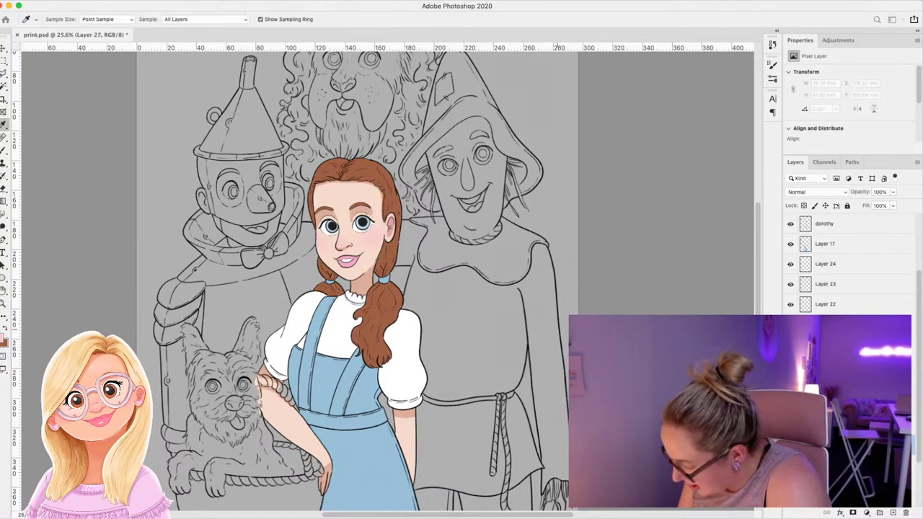
{"action": "key", "text": "z"}
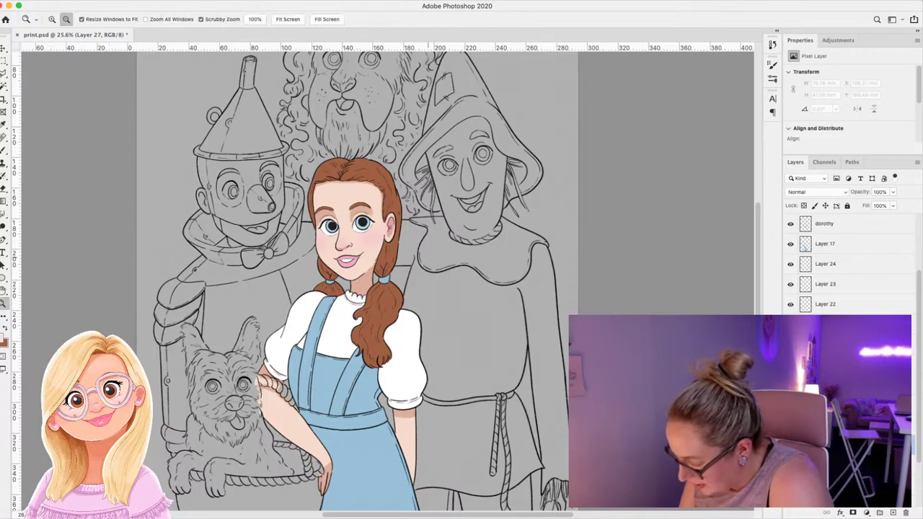
{"action": "left_click_drag", "start_coordinate": [435, 270], "coordinate": [481, 269]}
{"action": "key", "text": "b"}
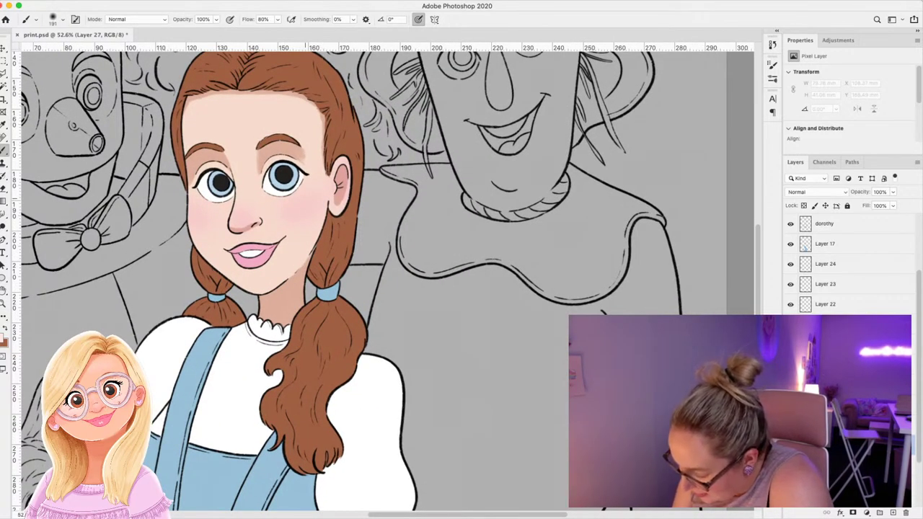
{"action": "left_click_drag", "start_coordinate": [290, 208], "coordinate": [310, 195]}
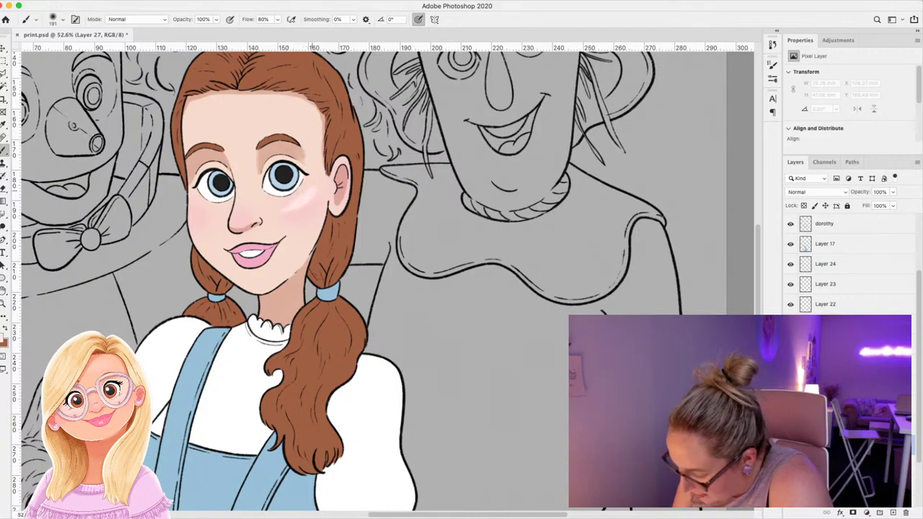
{"action": "left_click", "coordinate": [199, 214]}
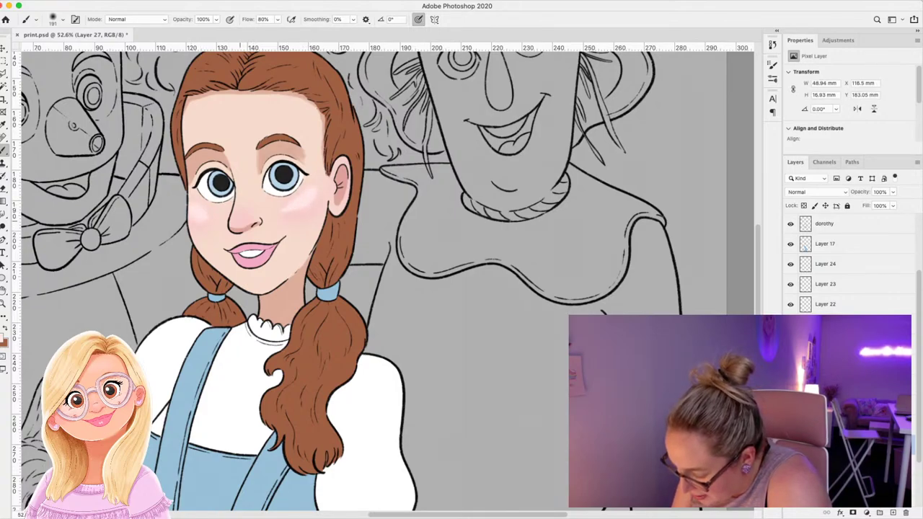
{"action": "left_click", "coordinate": [237, 221]}
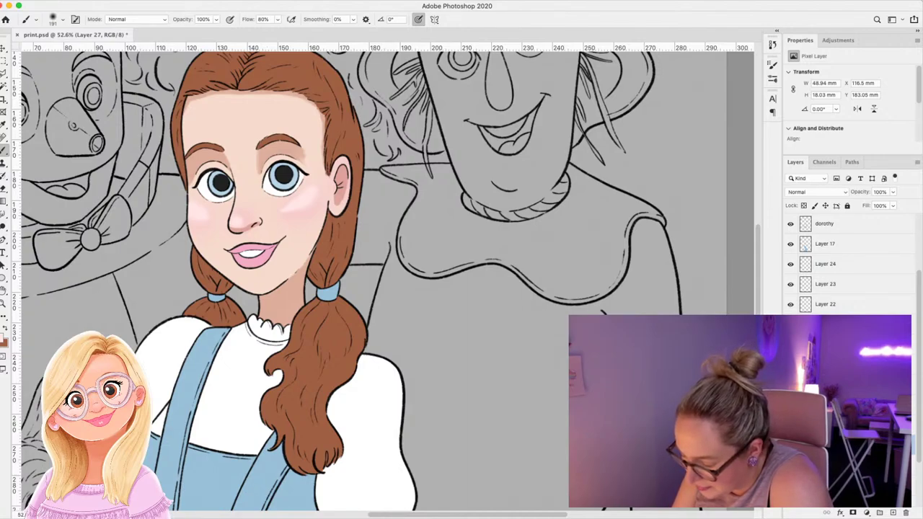
Soften the cheek and nose highlights with a slight blur and reduce their layer's opacity to 78%.
{"action": "key", "text": "alt+super+f"}
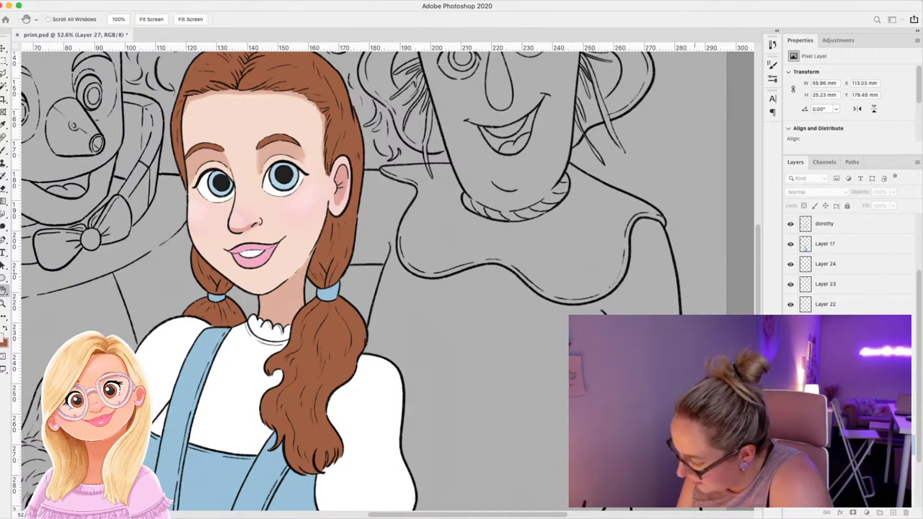
{"action": "left_click_drag", "start_coordinate": [657, 290], "coordinate": [659, 290]}
{"action": "key", "text": "ctrl+z"}
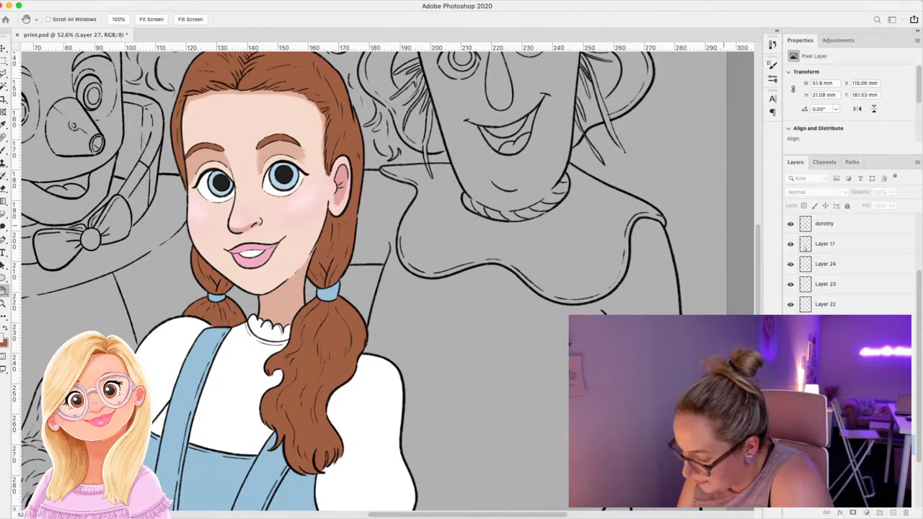
{"action": "key", "text": "b"}
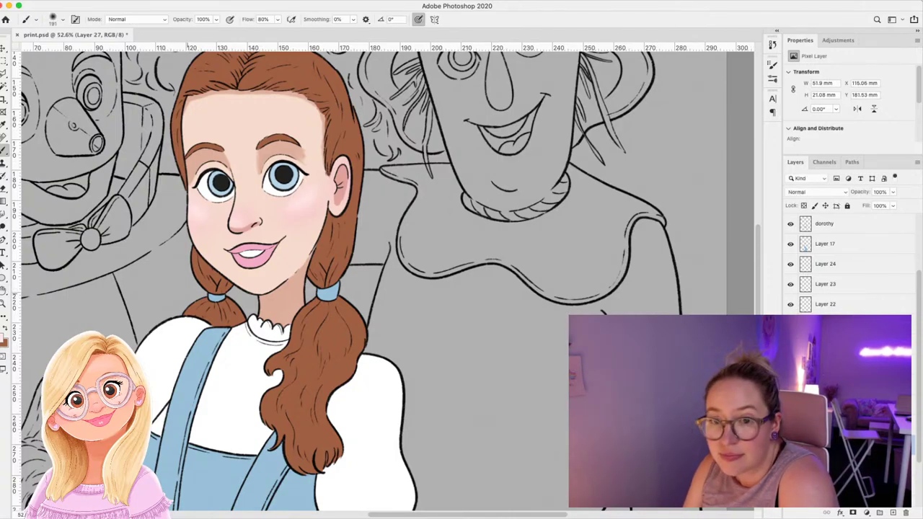
{"action": "left_click", "coordinate": [893, 192]}
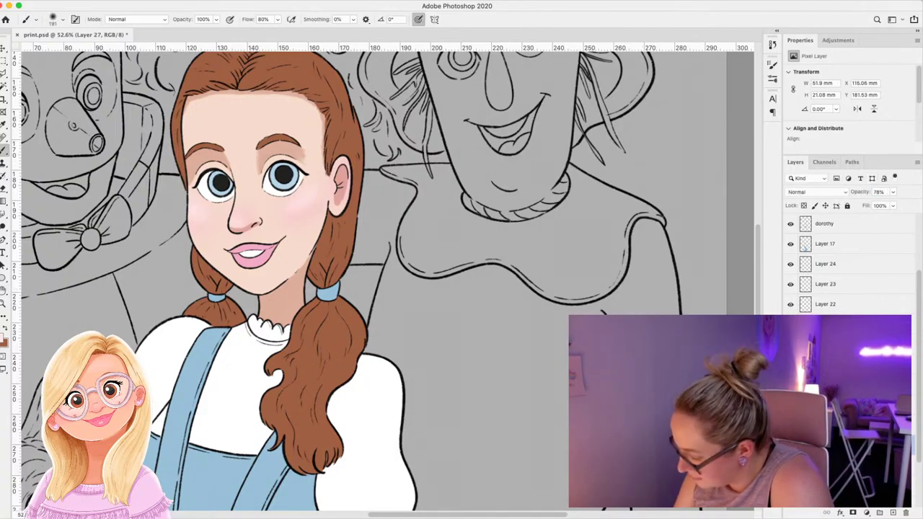
Reduce the cheek blush layer's opacity, and add a layer above the hair base with a 35 px brush in a sampled brown.
{"action": "left_click_drag", "start_coordinate": [893, 202], "coordinate": [875, 202]}
{"action": "left_click", "coordinate": [825, 405]}
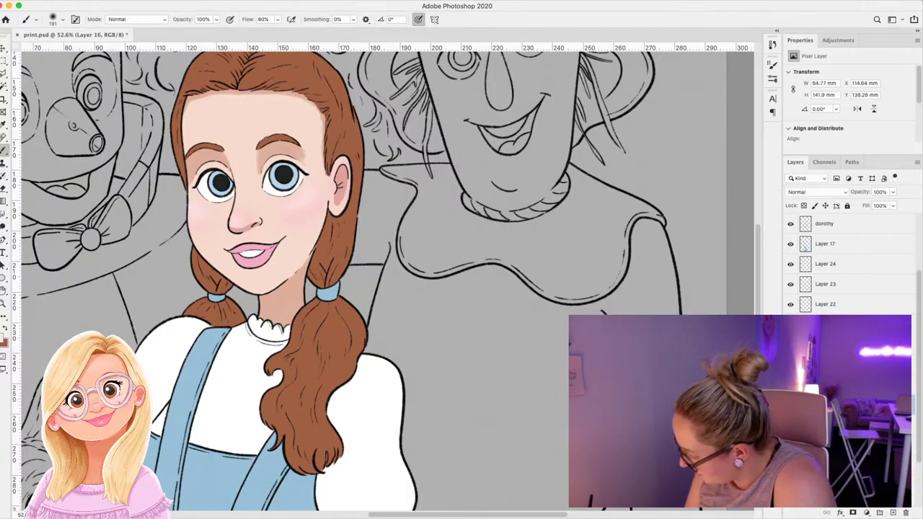
{"action": "key", "text": "super+shift+alt+n"}
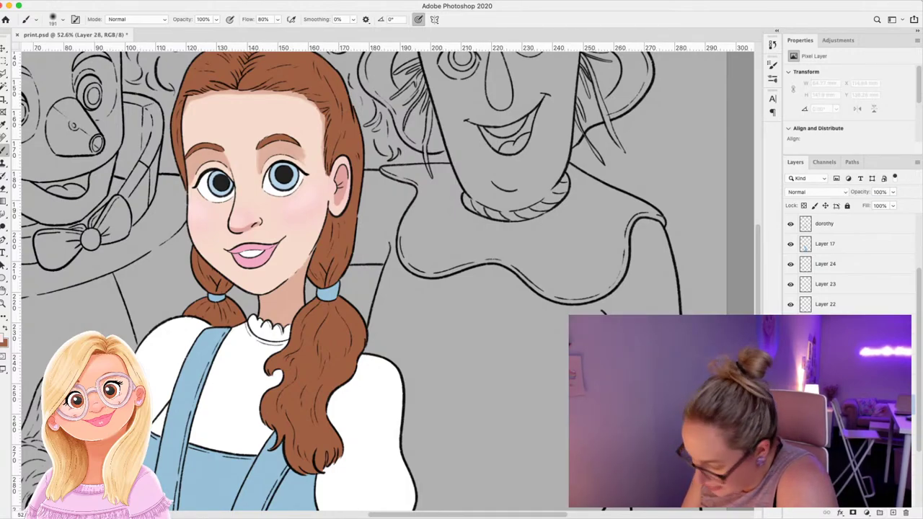
{"action": "key", "text": "i"}
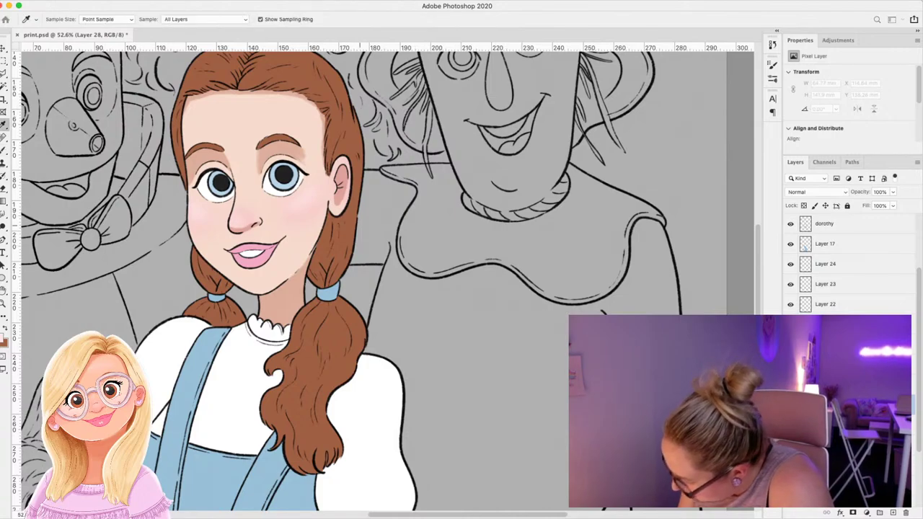
{"action": "key", "text": "b"}
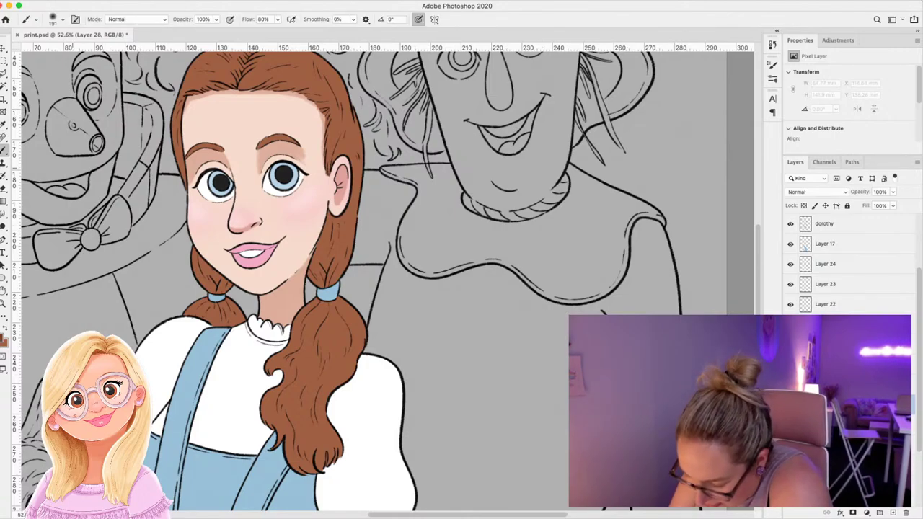
{"action": "key", "text": "."}
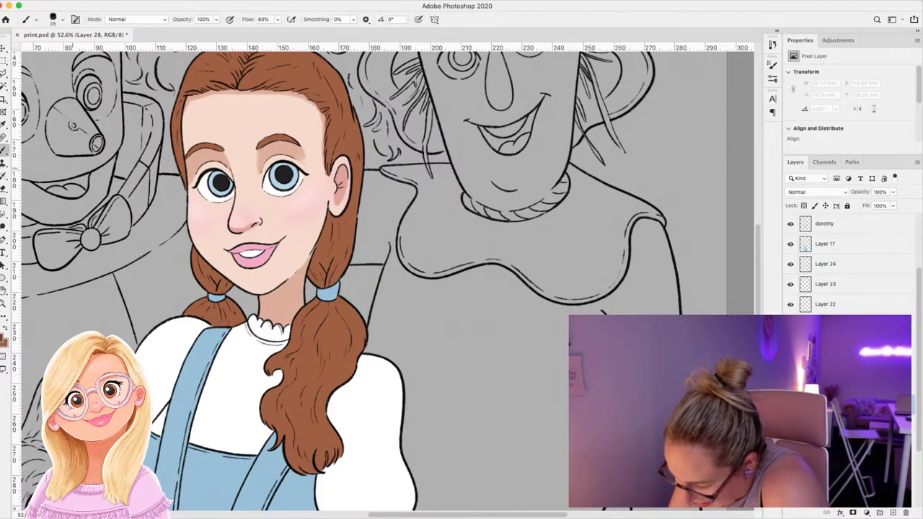
Paint a first shading stroke along the forehead hairline, and set its layer to Multiply at 51% opacity.
{"action": "left_click_drag", "start_coordinate": [193, 95], "coordinate": [242, 83]}
{"action": "left_click", "coordinate": [816, 192]}
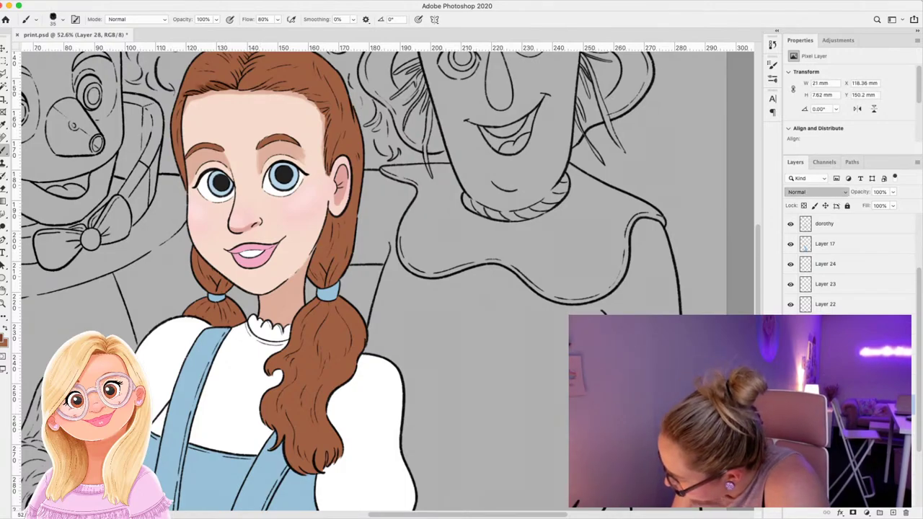
{"action": "left_click", "coordinate": [802, 226]}
{"action": "left_click_drag", "start_coordinate": [893, 193], "coordinate": [874, 202]}
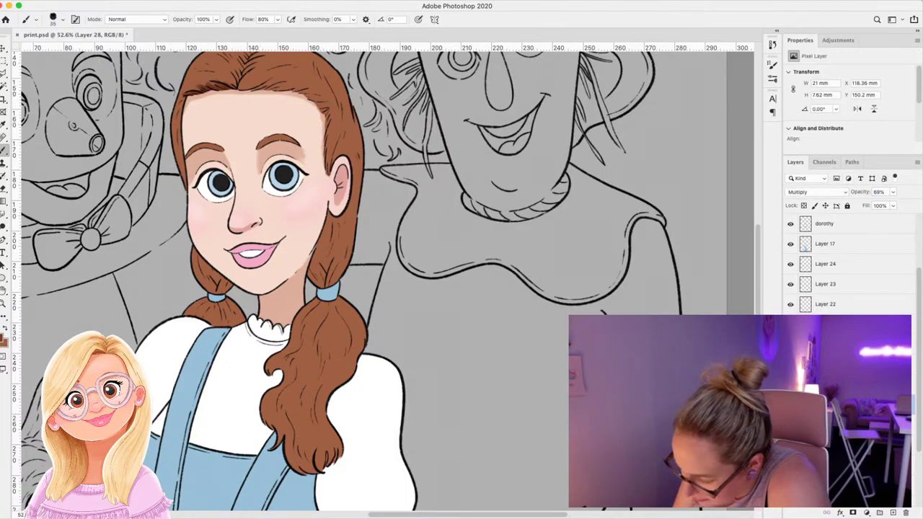
{"action": "type", "text": "40"}
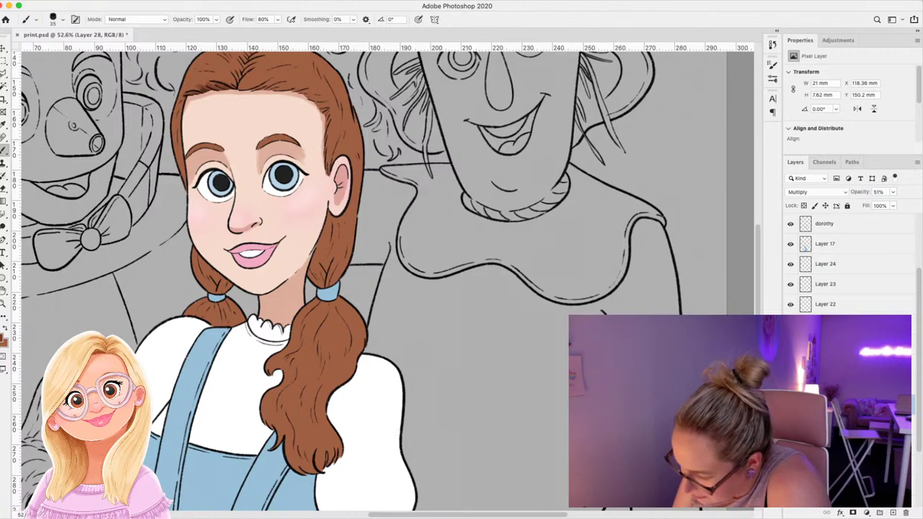
Shade the hair along the hairline down to the ear, the opposite side of the face, and the rear pigtail.
{"action": "mouse_move", "coordinate": [235, 88]}
{"action": "left_mouse_down"}
{"action": "mouse_move", "coordinate": [228, 75]}
{"action": "mouse_move", "coordinate": [310, 93]}
{"action": "mouse_move", "coordinate": [328, 112]}
{"action": "mouse_move", "coordinate": [332, 176]}
{"action": "left_mouse_up"}
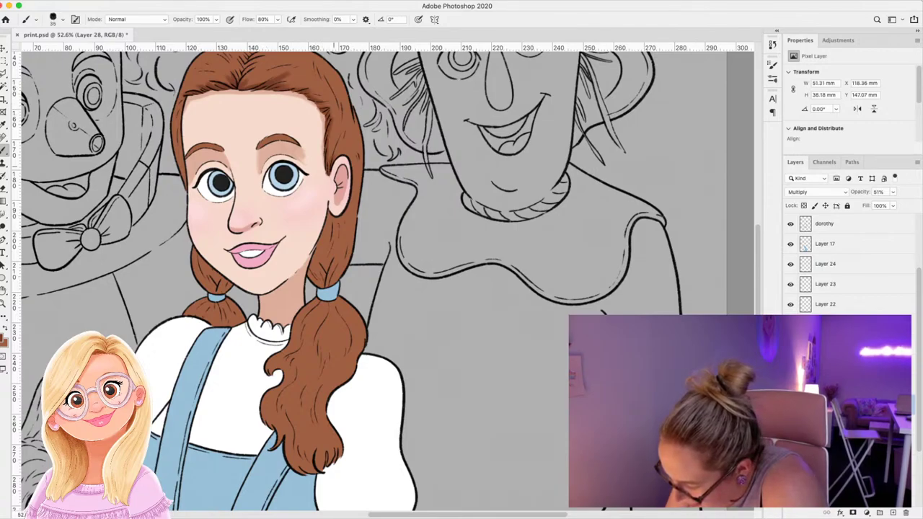
{"action": "mouse_move", "coordinate": [177, 104]}
{"action": "left_mouse_down"}
{"action": "mouse_move", "coordinate": [185, 189]}
{"action": "mouse_move", "coordinate": [177, 154]}
{"action": "mouse_move", "coordinate": [178, 164]}
{"action": "left_mouse_up"}
{"action": "left_click_drag", "start_coordinate": [177, 105], "coordinate": [174, 137]}
{"action": "mouse_move", "coordinate": [193, 250]}
{"action": "left_mouse_down"}
{"action": "mouse_move", "coordinate": [196, 274]}
{"action": "mouse_move", "coordinate": [216, 289]}
{"action": "mouse_move", "coordinate": [208, 286]}
{"action": "mouse_move", "coordinate": [205, 320]}
{"action": "left_mouse_up"}
{"action": "mouse_move", "coordinate": [218, 301]}
{"action": "left_mouse_down"}
{"action": "mouse_move", "coordinate": [212, 326]}
{"action": "mouse_move", "coordinate": [225, 309]}
{"action": "mouse_move", "coordinate": [229, 324]}
{"action": "mouse_move", "coordinate": [244, 326]}
{"action": "left_mouse_up"}
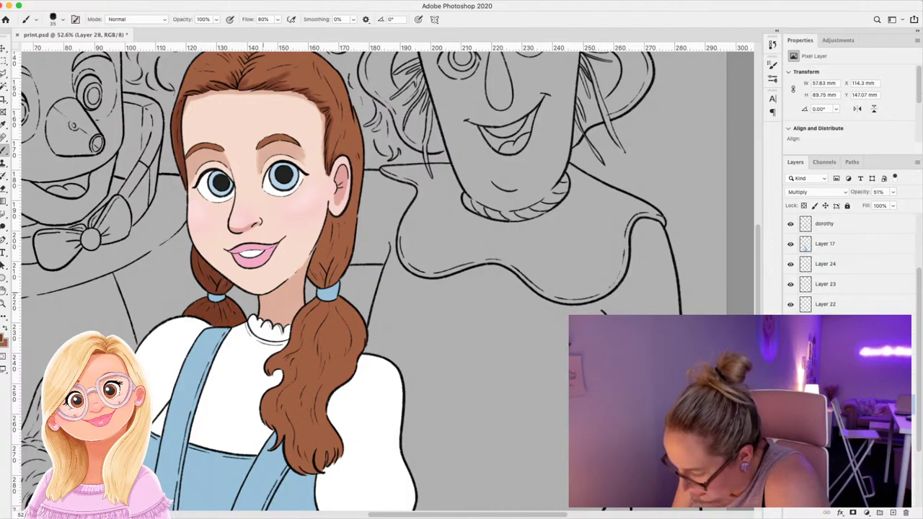
Shade the hair below the ear above the blue band and the top of the front pigtail under it.
{"action": "mouse_move", "coordinate": [329, 214]}
{"action": "left_mouse_down"}
{"action": "mouse_move", "coordinate": [310, 276]}
{"action": "mouse_move", "coordinate": [327, 285]}
{"action": "left_mouse_up"}
{"action": "mouse_move", "coordinate": [338, 249]}
{"action": "left_mouse_down"}
{"action": "mouse_move", "coordinate": [332, 272]}
{"action": "mouse_move", "coordinate": [320, 268]}
{"action": "left_mouse_up"}
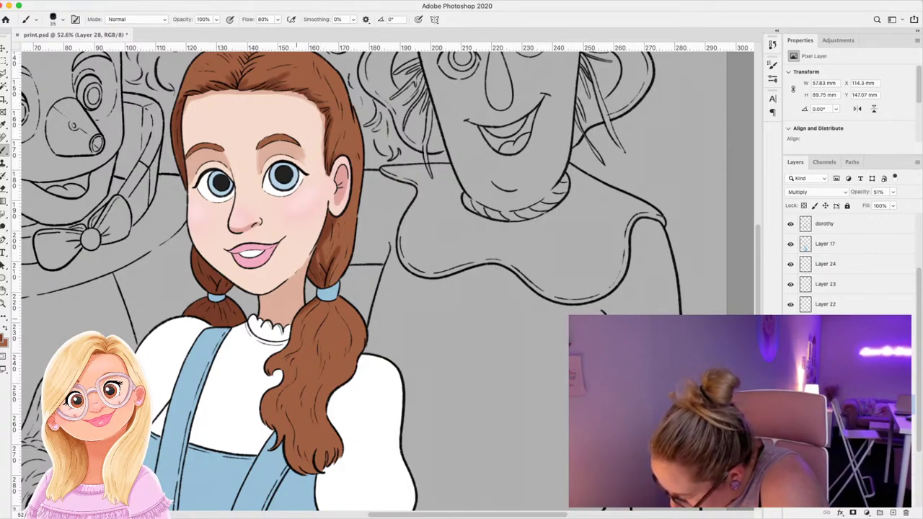
{"action": "mouse_move", "coordinate": [302, 314]}
{"action": "left_mouse_down"}
{"action": "mouse_move", "coordinate": [293, 344]}
{"action": "mouse_move", "coordinate": [320, 322]}
{"action": "left_mouse_up"}
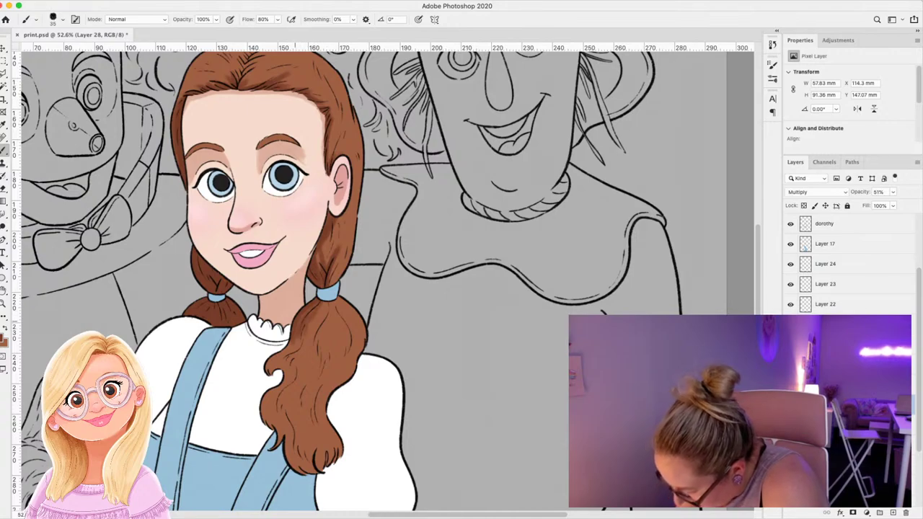
Paint broad shadows across the waves and tip of the front pigtail with a 121 px brush.
{"action": "key", "text": "bracketright"}
{"action": "key", "text": "bracketright"}
{"action": "key", "text": "bracketright"}
{"action": "key", "text": "bracketright"}
{"action": "key", "text": "bracketright"}
{"action": "key", "text": "bracketright"}
{"action": "key", "text": "bracketright"}
{"action": "key", "text": "bracketright"}
{"action": "key", "text": "bracketright"}
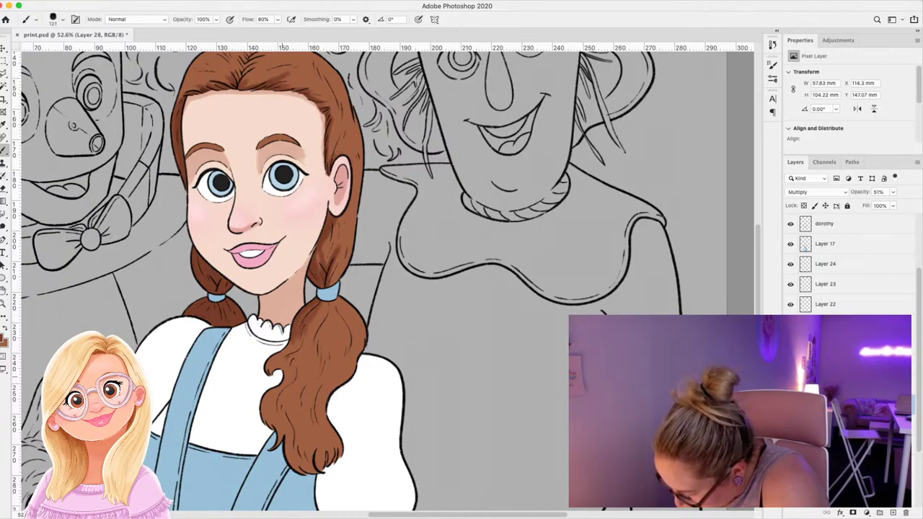
{"action": "mouse_move", "coordinate": [285, 379]}
{"action": "left_mouse_down"}
{"action": "mouse_move", "coordinate": [307, 399]}
{"action": "mouse_move", "coordinate": [331, 383]}
{"action": "left_mouse_up"}
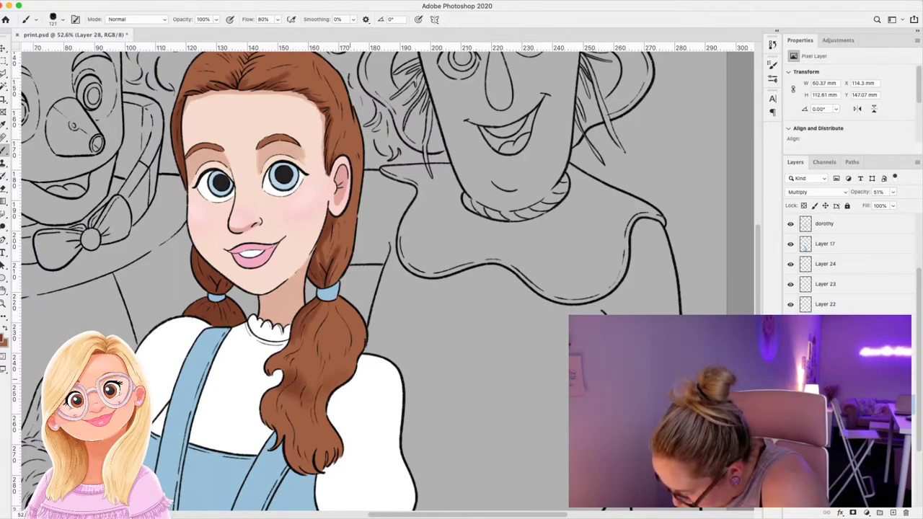
{"action": "left_click_drag", "start_coordinate": [303, 340], "coordinate": [336, 351]}
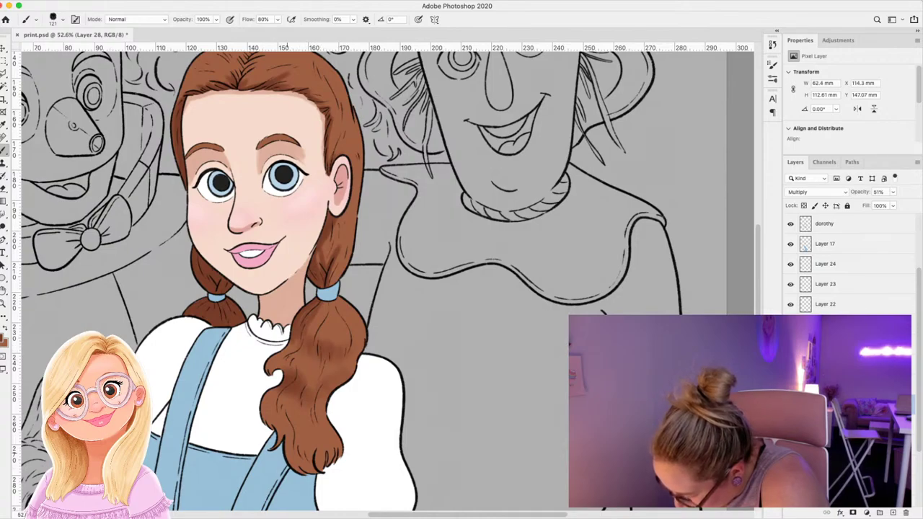
{"action": "left_click_drag", "start_coordinate": [293, 457], "coordinate": [339, 455]}
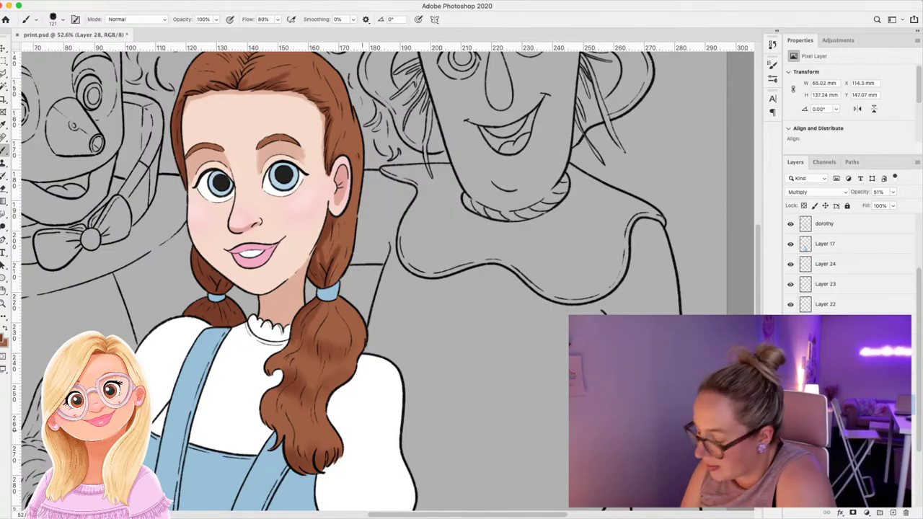
Shade the hair around the centre parting on top of the head with a 41 px brush.
{"action": "scroll", "coordinate": [375, 281], "scroll_direction": "up", "scroll_amount": 3}
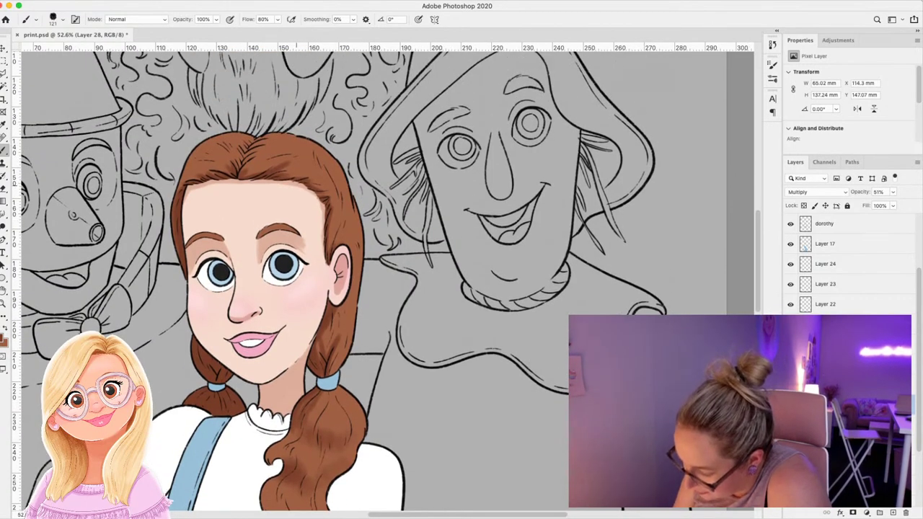
{"action": "key", "text": "bracketleft"}
{"action": "key", "text": "bracketleft"}
{"action": "key", "text": "bracketleft"}
{"action": "key", "text": "bracketleft"}
{"action": "key", "text": "bracketleft"}
{"action": "key", "text": "bracketleft"}
{"action": "key", "text": "bracketleft"}
{"action": "mouse_move", "coordinate": [235, 157]}
{"action": "left_mouse_down"}
{"action": "mouse_move", "coordinate": [240, 170]}
{"action": "mouse_move", "coordinate": [251, 137]}
{"action": "mouse_move", "coordinate": [218, 157]}
{"action": "mouse_move", "coordinate": [259, 151]}
{"action": "left_mouse_up"}
{"action": "left_click_drag", "start_coordinate": [245, 155], "coordinate": [253, 136]}
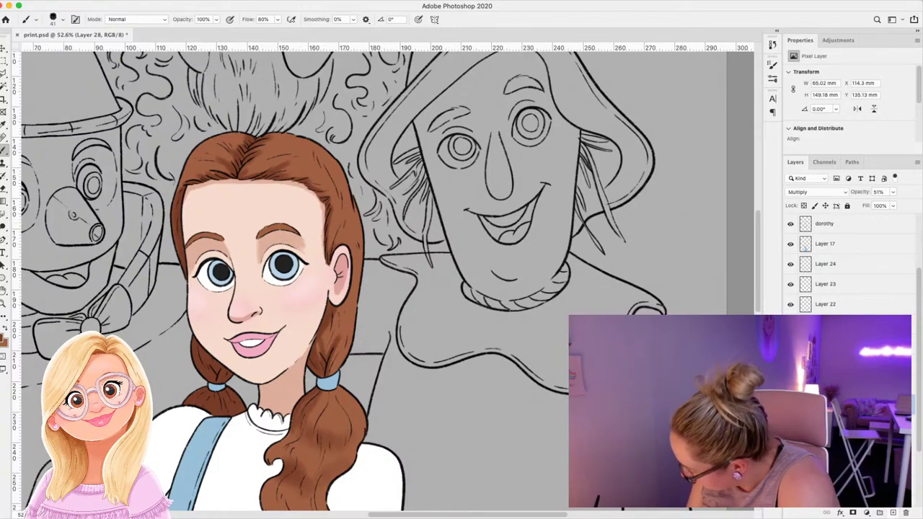
Add a new layer for hair strands and set its blend mode to Multiply.
{"action": "left_click", "coordinate": [892, 513]}
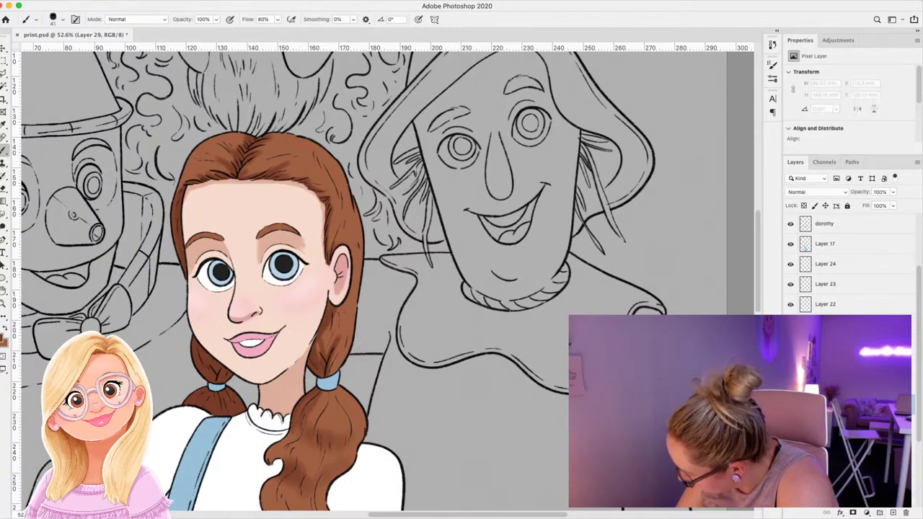
{"action": "left_click", "coordinate": [816, 193]}
{"action": "left_click", "coordinate": [805, 223]}
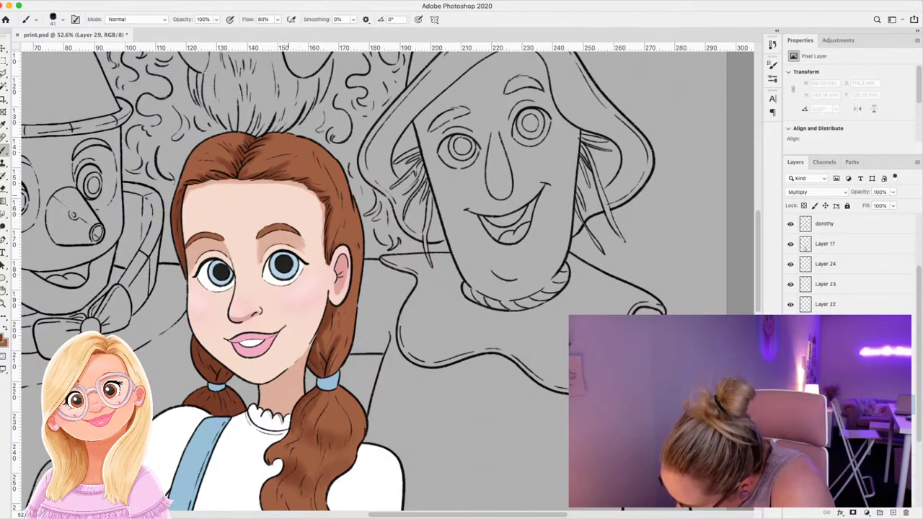
Paint thin dark strands from the parting down the side of the head opposite the ear with a 17 px brush.
{"action": "key", "text": "bracketleft"}
{"action": "key", "text": "bracketleft"}
{"action": "key", "text": "bracketleft"}
{"action": "key", "text": "bracketleft"}
{"action": "key", "text": "bracketleft"}
{"action": "key", "text": "bracketleft"}
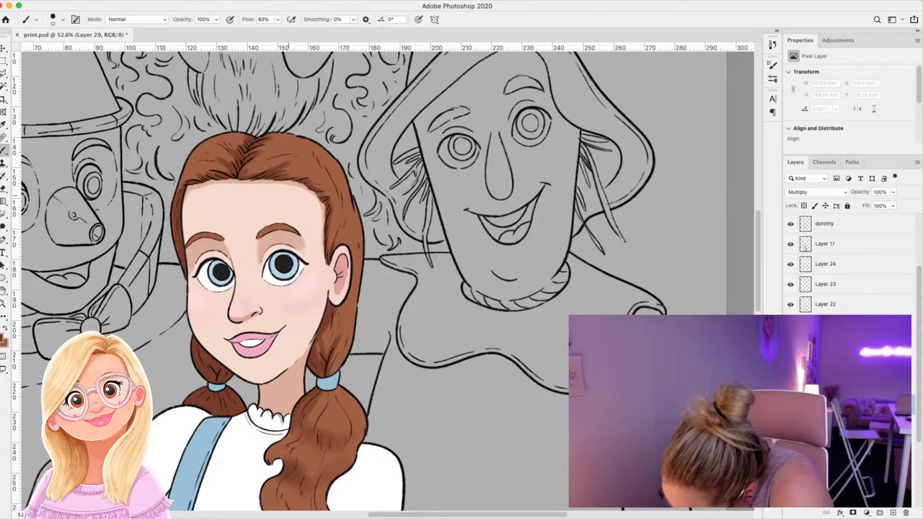
{"action": "left_click_drag", "start_coordinate": [215, 165], "coordinate": [196, 181]}
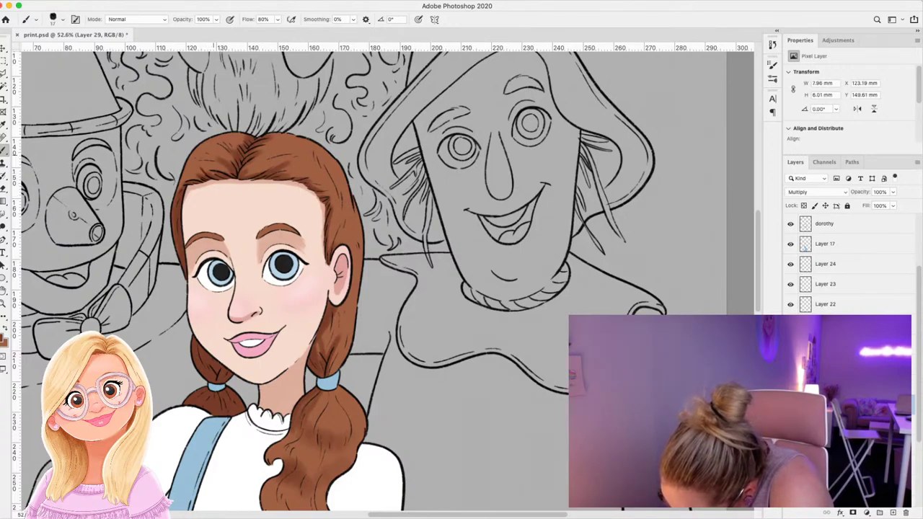
{"action": "mouse_move", "coordinate": [185, 188]}
{"action": "left_mouse_down"}
{"action": "mouse_move", "coordinate": [174, 210]}
{"action": "mouse_move", "coordinate": [183, 272]}
{"action": "left_mouse_up"}
{"action": "mouse_move", "coordinate": [222, 161]}
{"action": "left_mouse_down"}
{"action": "mouse_move", "coordinate": [201, 169]}
{"action": "mouse_move", "coordinate": [212, 169]}
{"action": "mouse_move", "coordinate": [195, 160]}
{"action": "mouse_move", "coordinate": [185, 170]}
{"action": "left_mouse_up"}
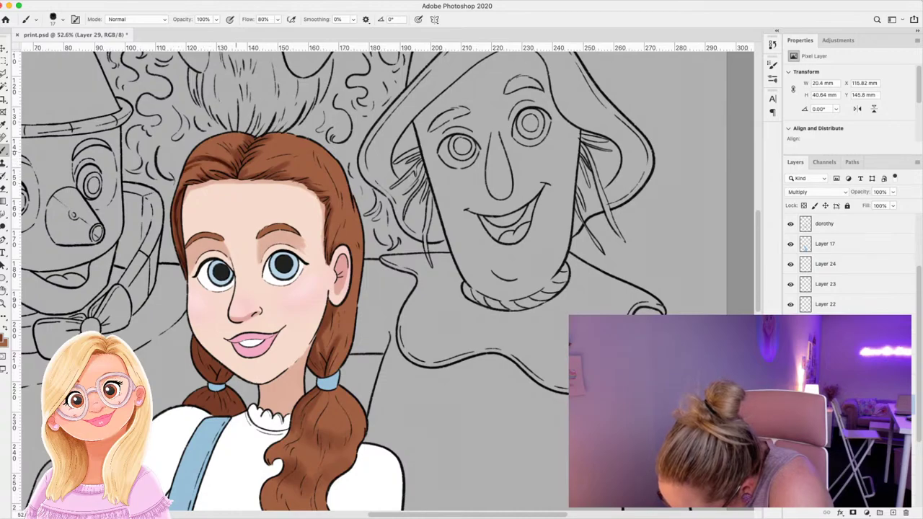
{"action": "mouse_move", "coordinate": [231, 148]}
{"action": "left_mouse_down"}
{"action": "mouse_move", "coordinate": [215, 163]}
{"action": "mouse_move", "coordinate": [222, 166]}
{"action": "mouse_move", "coordinate": [215, 146]}
{"action": "mouse_move", "coordinate": [241, 159]}
{"action": "left_mouse_up"}
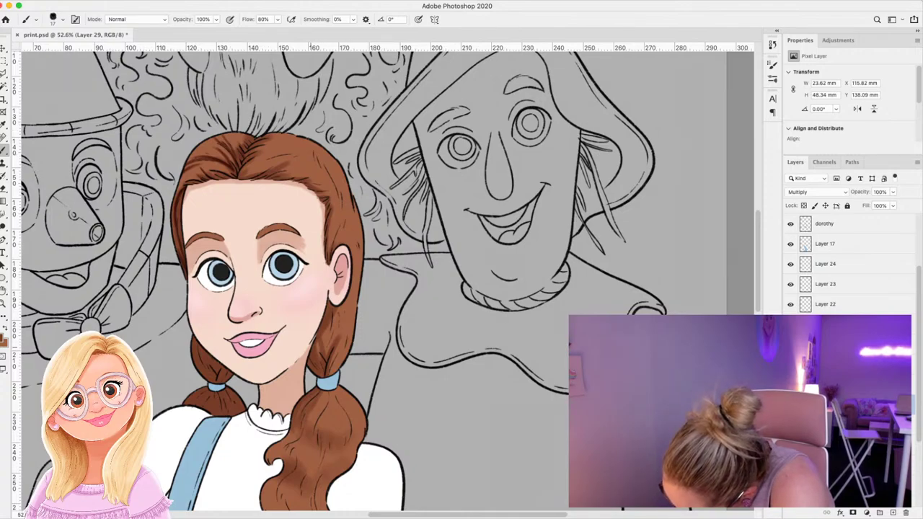
Paint thin dark strands in the hair gathered above the front pigtail's blue band and around the ear.
{"action": "mouse_move", "coordinate": [319, 373]}
{"action": "left_mouse_down"}
{"action": "mouse_move", "coordinate": [316, 346]}
{"action": "mouse_move", "coordinate": [329, 373]}
{"action": "left_mouse_up"}
{"action": "mouse_move", "coordinate": [343, 343]}
{"action": "left_mouse_down"}
{"action": "mouse_move", "coordinate": [327, 374]}
{"action": "mouse_move", "coordinate": [341, 362]}
{"action": "mouse_move", "coordinate": [322, 335]}
{"action": "mouse_move", "coordinate": [331, 312]}
{"action": "mouse_move", "coordinate": [326, 351]}
{"action": "left_mouse_up"}
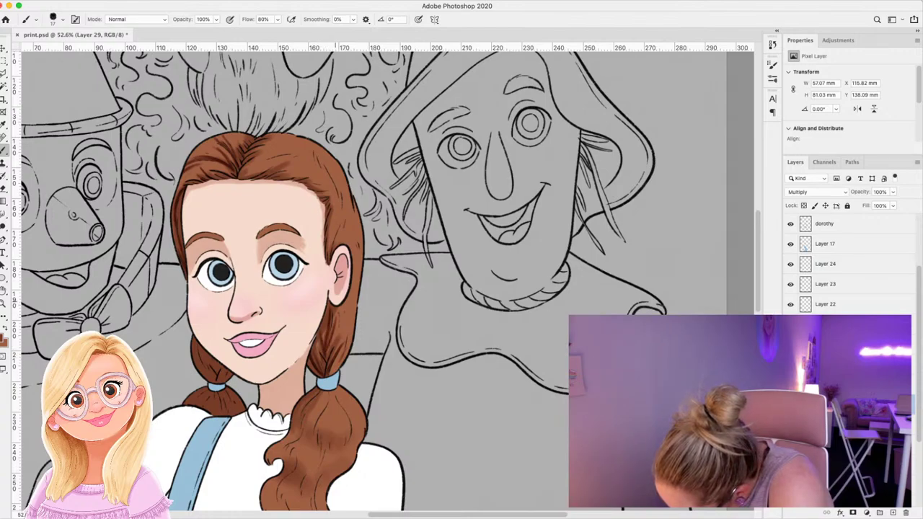
{"action": "left_click_drag", "start_coordinate": [336, 313], "coordinate": [328, 352]}
{"action": "mouse_move", "coordinate": [339, 333]}
{"action": "left_mouse_down"}
{"action": "mouse_move", "coordinate": [333, 346]}
{"action": "mouse_move", "coordinate": [342, 333]}
{"action": "left_mouse_up"}
{"action": "left_click_drag", "start_coordinate": [342, 309], "coordinate": [335, 348]}
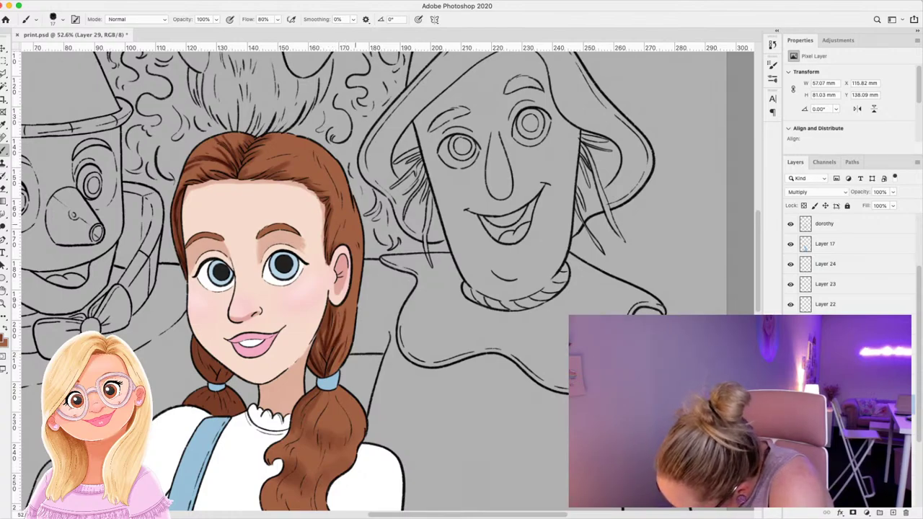
{"action": "mouse_move", "coordinate": [341, 222]}
{"action": "left_mouse_down"}
{"action": "mouse_move", "coordinate": [330, 259]}
{"action": "mouse_move", "coordinate": [329, 240]}
{"action": "left_mouse_up"}
{"action": "mouse_move", "coordinate": [339, 215]}
{"action": "left_mouse_down"}
{"action": "mouse_move", "coordinate": [330, 235]}
{"action": "mouse_move", "coordinate": [354, 288]}
{"action": "left_mouse_up"}
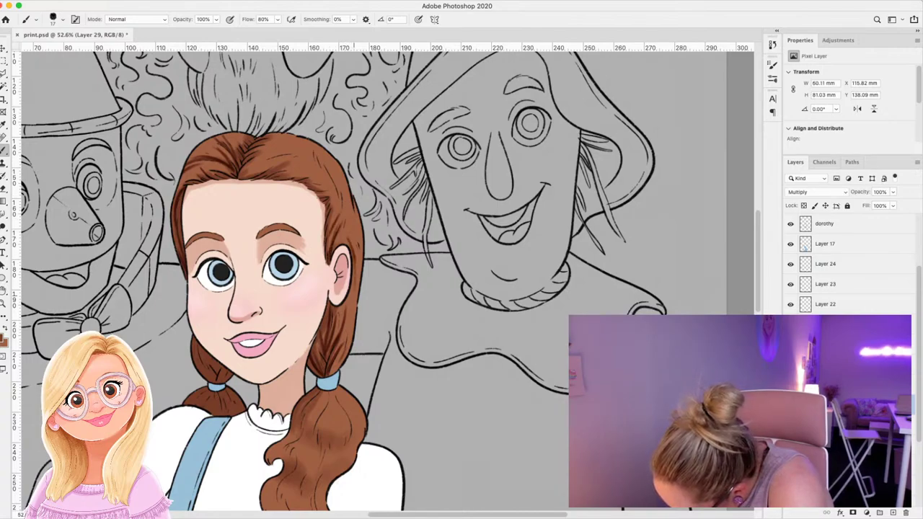
{"action": "left_click_drag", "start_coordinate": [359, 250], "coordinate": [354, 315]}
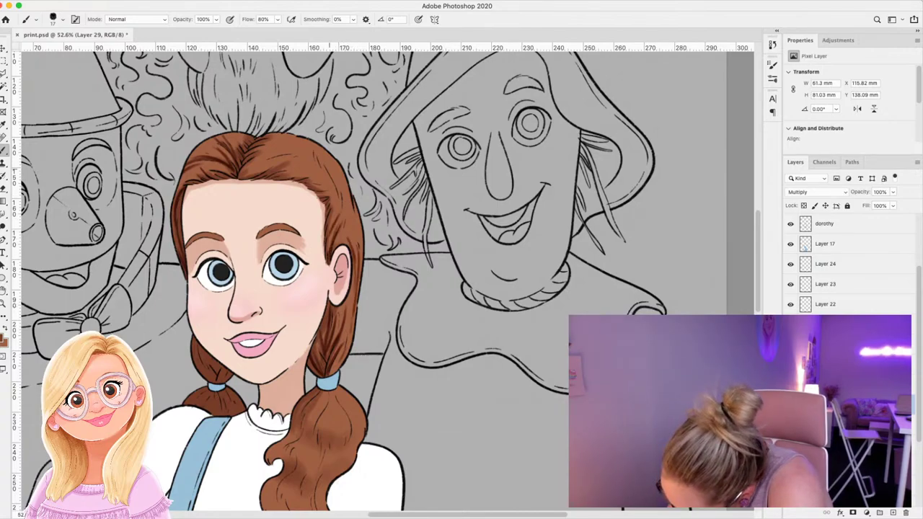
Paint thin dark strands from the parting over the crown and down towards the ear.
{"action": "mouse_move", "coordinate": [245, 174]}
{"action": "left_mouse_down"}
{"action": "mouse_move", "coordinate": [316, 155]}
{"action": "mouse_move", "coordinate": [272, 174]}
{"action": "left_mouse_up"}
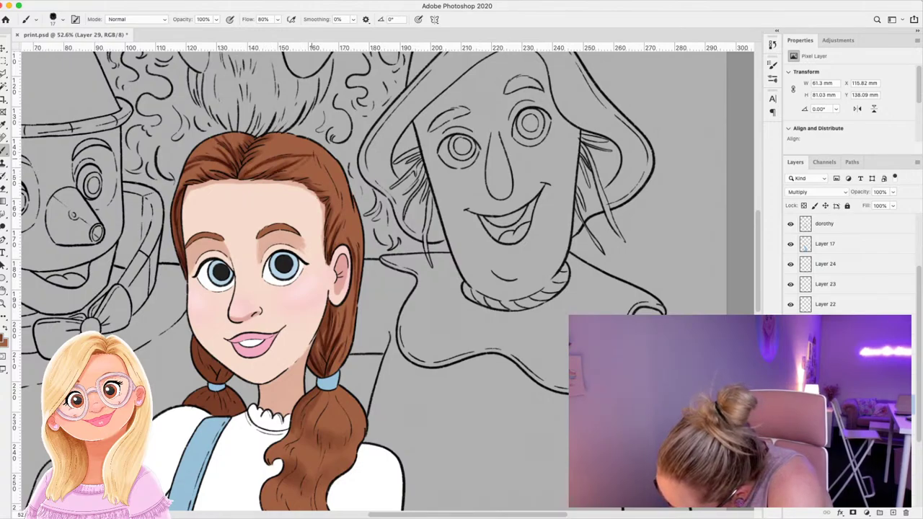
{"action": "mouse_move", "coordinate": [334, 170]}
{"action": "left_mouse_down"}
{"action": "mouse_move", "coordinate": [330, 202]}
{"action": "mouse_move", "coordinate": [346, 217]}
{"action": "left_mouse_up"}
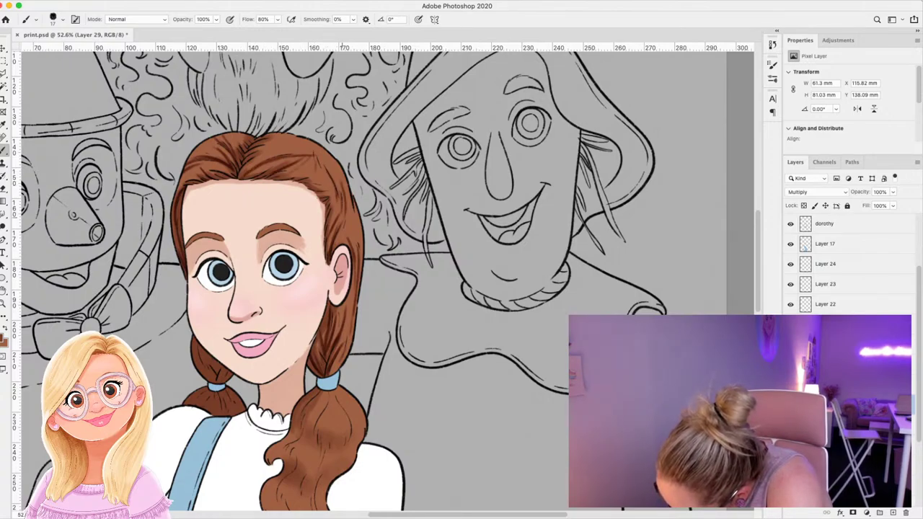
{"action": "left_click_drag", "start_coordinate": [251, 152], "coordinate": [305, 144]}
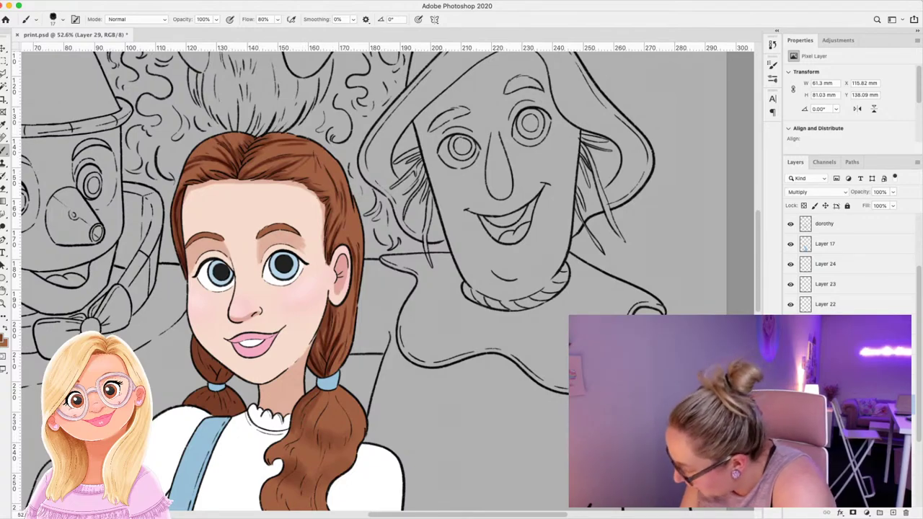
Paint thin dark strands in the rear pigtail and the upper part of the front pigtail below its band.
{"action": "scroll", "coordinate": [382, 282], "scroll_direction": "down", "scroll_amount": 5}
{"action": "mouse_move", "coordinate": [216, 250]}
{"action": "left_mouse_down"}
{"action": "mouse_move", "coordinate": [208, 229]}
{"action": "mouse_move", "coordinate": [223, 235]}
{"action": "mouse_move", "coordinate": [223, 281]}
{"action": "mouse_move", "coordinate": [236, 281]}
{"action": "mouse_move", "coordinate": [203, 275]}
{"action": "left_mouse_up"}
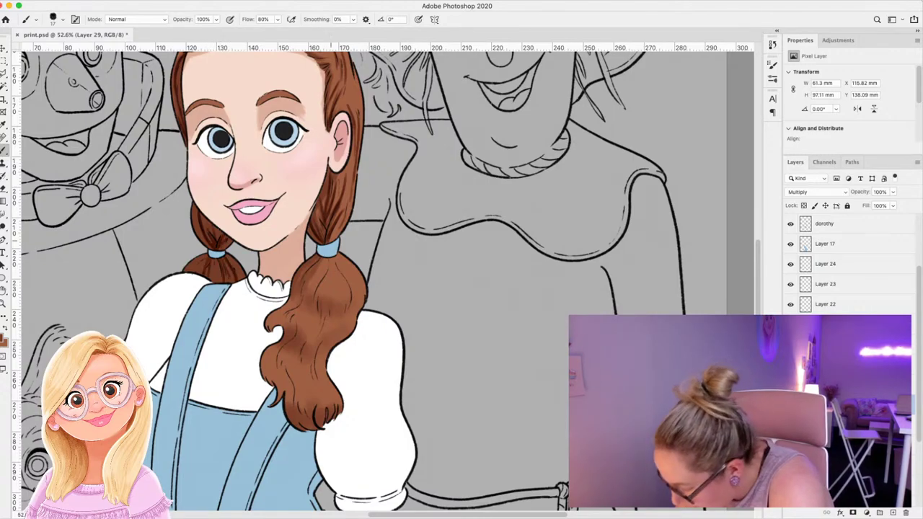
{"action": "left_click_drag", "start_coordinate": [319, 258], "coordinate": [293, 308]}
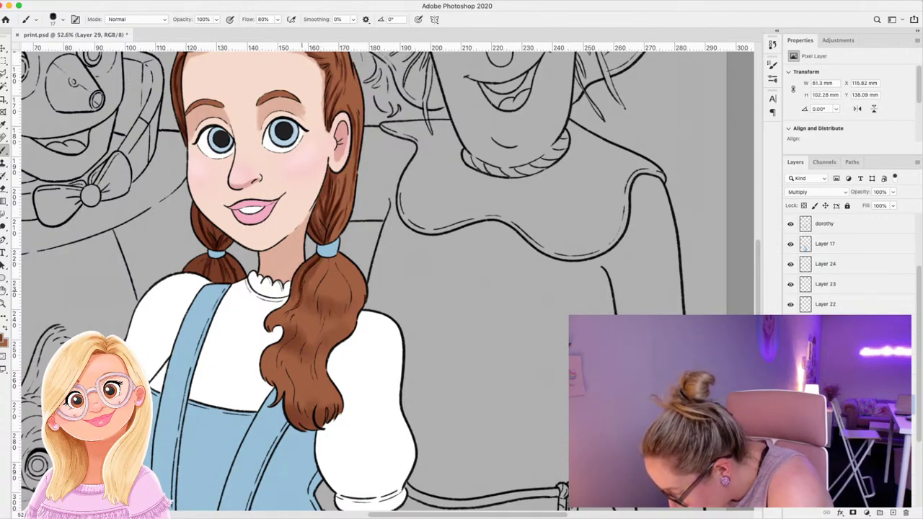
{"action": "mouse_move", "coordinate": [324, 259]}
{"action": "left_mouse_down"}
{"action": "mouse_move", "coordinate": [313, 281]}
{"action": "mouse_move", "coordinate": [316, 334]}
{"action": "left_mouse_up"}
{"action": "left_click_drag", "start_coordinate": [319, 303], "coordinate": [322, 336]}
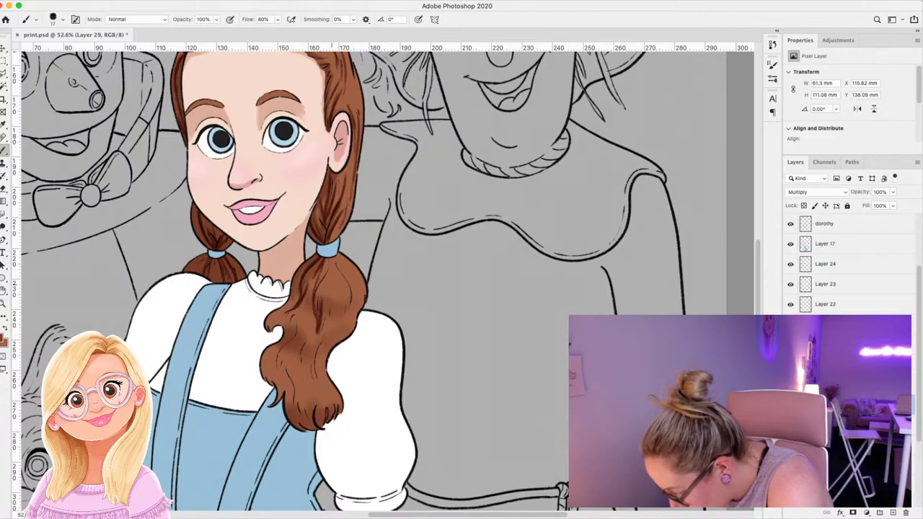
{"action": "mouse_move", "coordinate": [333, 260]}
{"action": "left_mouse_down"}
{"action": "mouse_move", "coordinate": [336, 289]}
{"action": "mouse_move", "coordinate": [340, 278]}
{"action": "mouse_move", "coordinate": [344, 289]}
{"action": "mouse_move", "coordinate": [332, 332]}
{"action": "mouse_move", "coordinate": [339, 335]}
{"action": "left_mouse_up"}
{"action": "left_click_drag", "start_coordinate": [342, 332], "coordinate": [332, 342]}
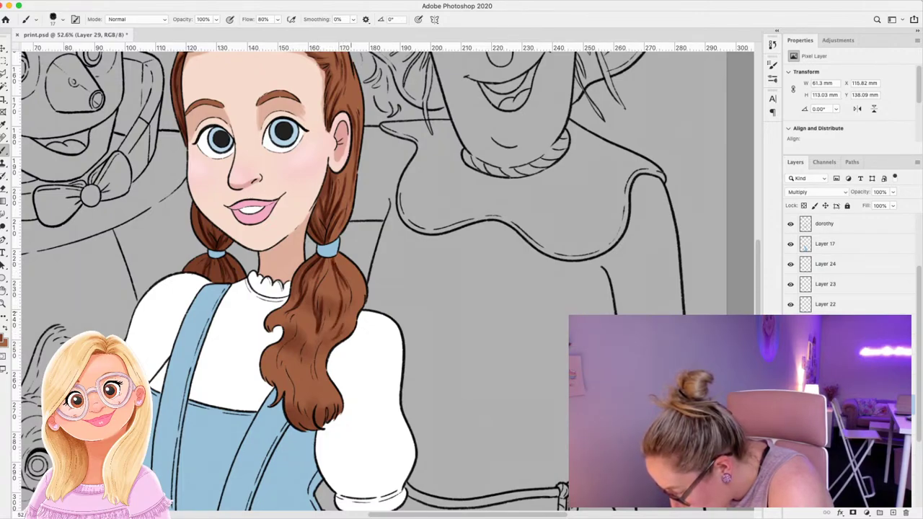
Paint thin dark strands down the outer edge and wavy lower part of the front pigtail to its tip.
{"action": "left_click_drag", "start_coordinate": [348, 264], "coordinate": [362, 301]}
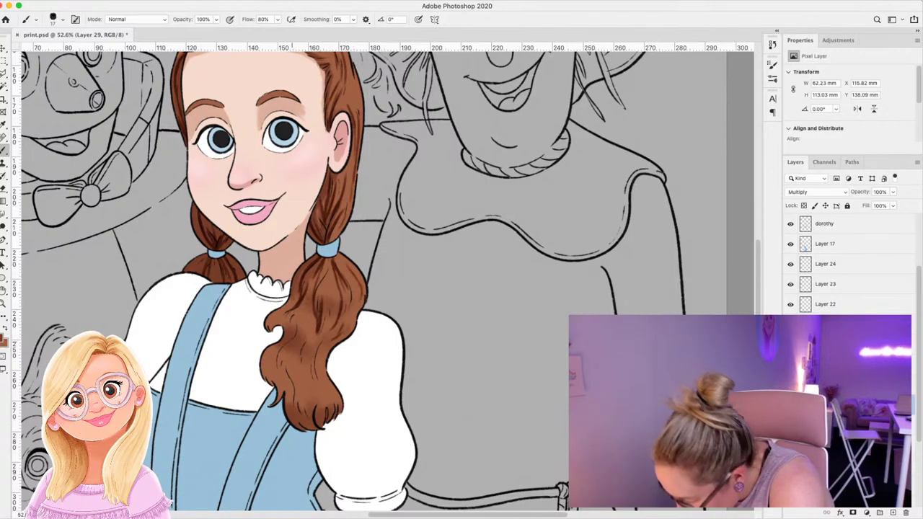
{"action": "mouse_move", "coordinate": [280, 340]}
{"action": "left_mouse_down"}
{"action": "mouse_move", "coordinate": [282, 380]}
{"action": "mouse_move", "coordinate": [313, 430]}
{"action": "left_mouse_up"}
{"action": "mouse_move", "coordinate": [319, 393]}
{"action": "left_mouse_down"}
{"action": "mouse_move", "coordinate": [324, 424]}
{"action": "mouse_move", "coordinate": [328, 413]}
{"action": "left_mouse_up"}
{"action": "left_click_drag", "start_coordinate": [305, 342], "coordinate": [308, 380]}
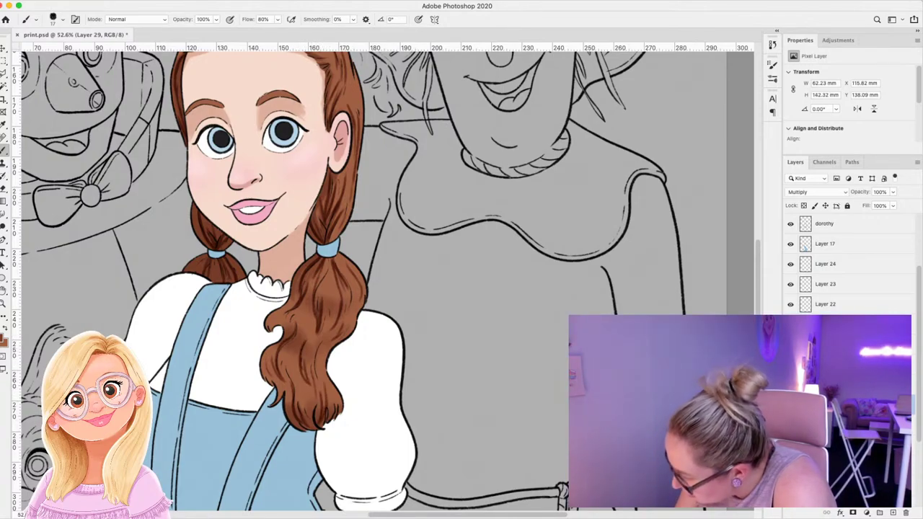
Set the dark strand layer's opacity to 36%.
{"action": "left_click_drag", "start_coordinate": [859, 192], "coordinate": [837, 192]}
{"action": "key", "text": "z"}
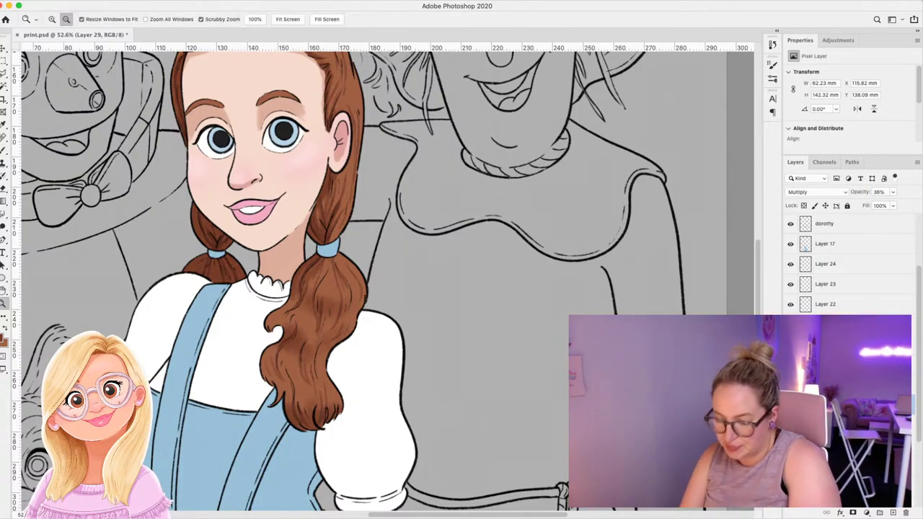
{"action": "key", "text": "ctrl+0"}
{"action": "left_click_drag", "start_coordinate": [370, 272], "coordinate": [384, 271]}
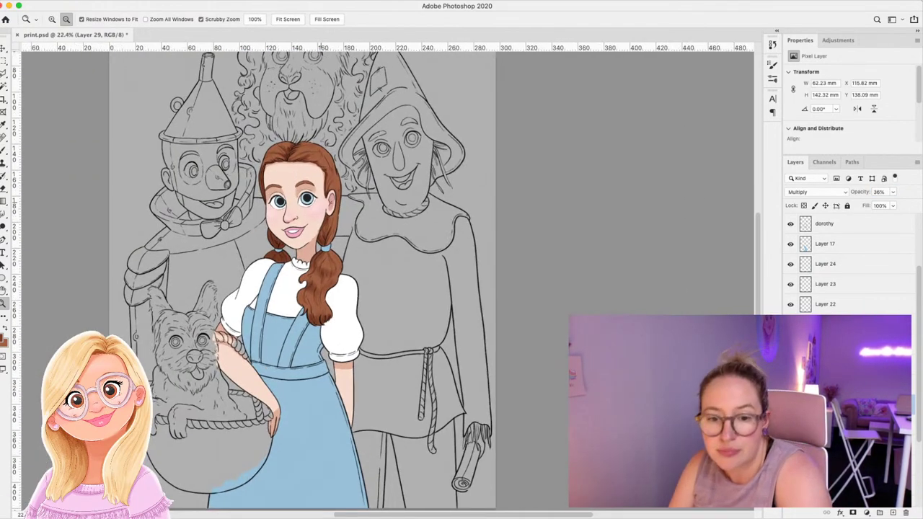
{"action": "left_click_drag", "start_coordinate": [323, 205], "coordinate": [354, 205]}
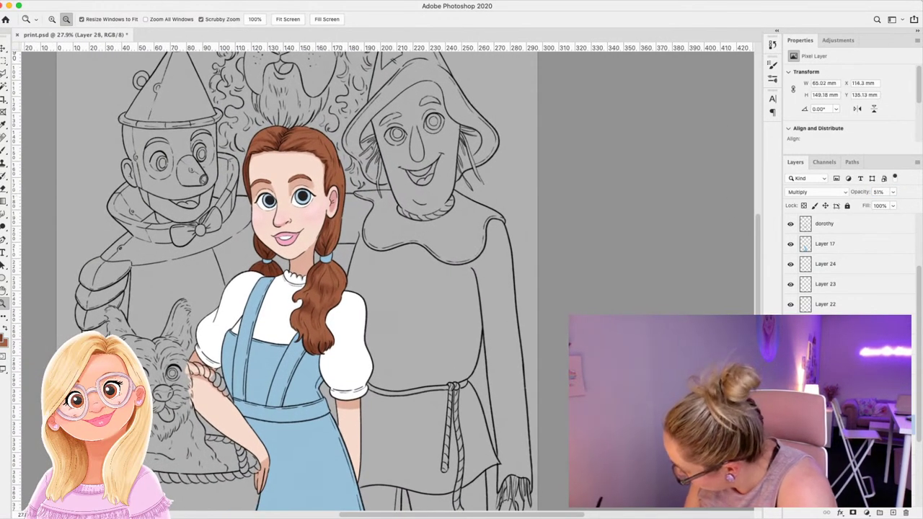
Add a new layer and paint thin lighter brown strands in the upper part of the front pigtail with a 17 px brush.
{"action": "left_click", "coordinate": [893, 512]}
{"action": "key", "text": "i"}
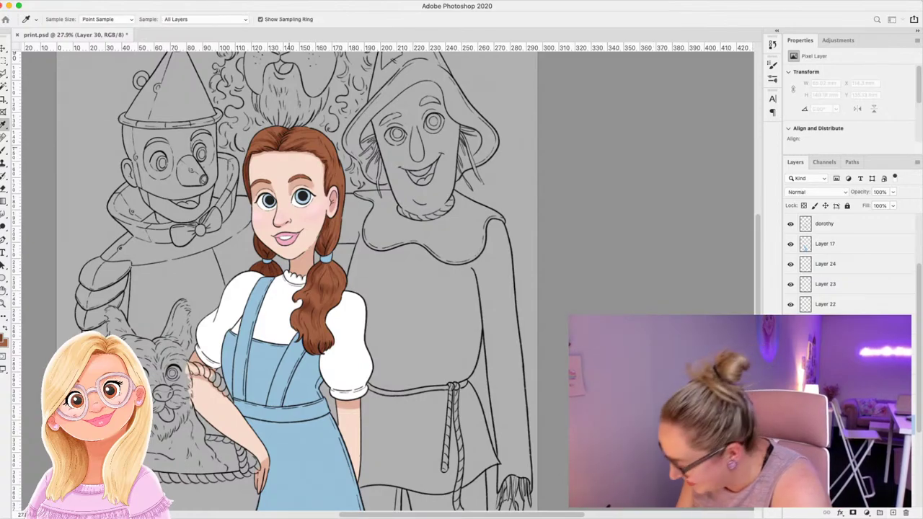
{"action": "key", "text": "z"}
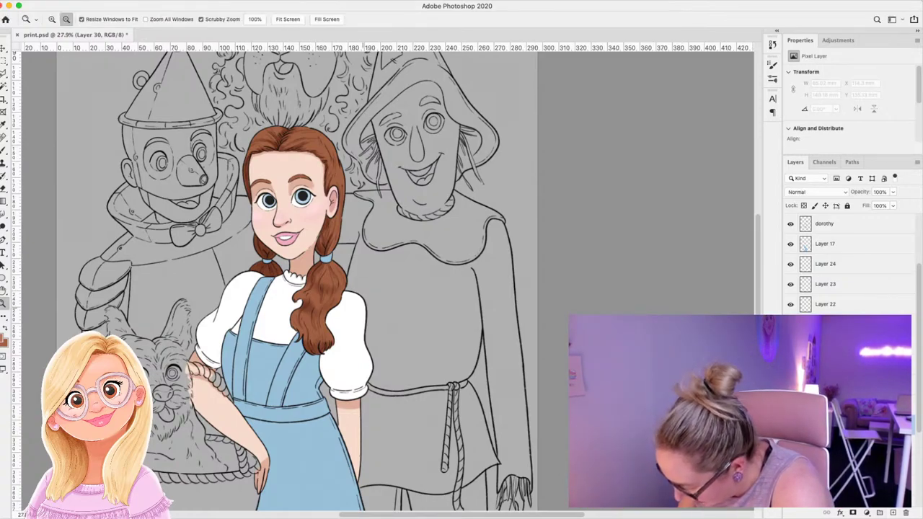
{"action": "left_click_drag", "start_coordinate": [364, 308], "coordinate": [413, 309]}
{"action": "key", "text": "b"}
{"action": "mouse_move", "coordinate": [267, 236]}
{"action": "left_mouse_down"}
{"action": "mouse_move", "coordinate": [279, 268]}
{"action": "mouse_move", "coordinate": [269, 292]}
{"action": "mouse_move", "coordinate": [289, 265]}
{"action": "mouse_move", "coordinate": [293, 287]}
{"action": "left_mouse_up"}
{"action": "left_click_drag", "start_coordinate": [303, 248], "coordinate": [303, 273]}
{"action": "mouse_move", "coordinate": [312, 229]}
{"action": "left_mouse_down"}
{"action": "mouse_move", "coordinate": [309, 258]}
{"action": "mouse_move", "coordinate": [316, 244]}
{"action": "left_mouse_up"}
Paint thin lighter brown strands through the middle and lower waves of the front pigtail.
{"action": "mouse_move", "coordinate": [189, 267]}
{"action": "left_mouse_down"}
{"action": "mouse_move", "coordinate": [203, 285]}
{"action": "mouse_move", "coordinate": [190, 359]}
{"action": "mouse_move", "coordinate": [208, 381]}
{"action": "left_mouse_up"}
{"action": "left_click_drag", "start_coordinate": [220, 350], "coordinate": [236, 403]}
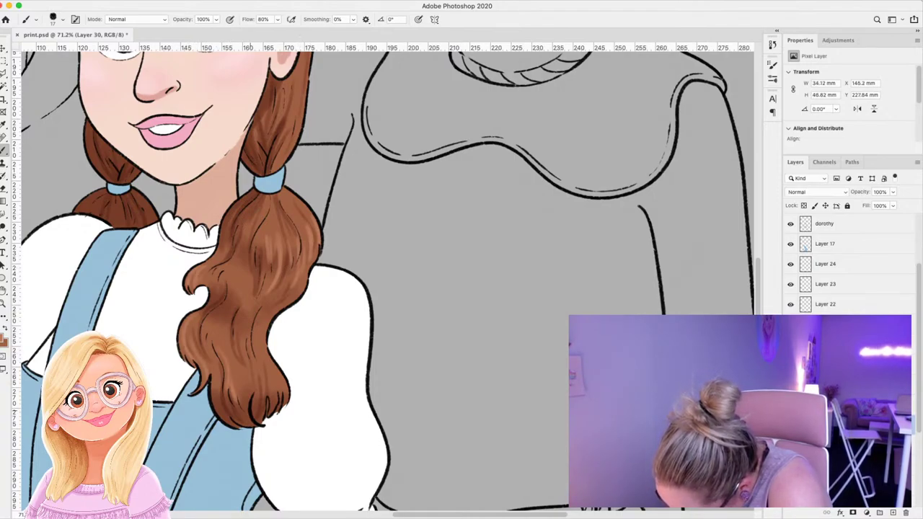
{"action": "mouse_move", "coordinate": [270, 365]}
{"action": "left_mouse_down"}
{"action": "mouse_move", "coordinate": [276, 406]}
{"action": "mouse_move", "coordinate": [283, 392]}
{"action": "left_mouse_up"}
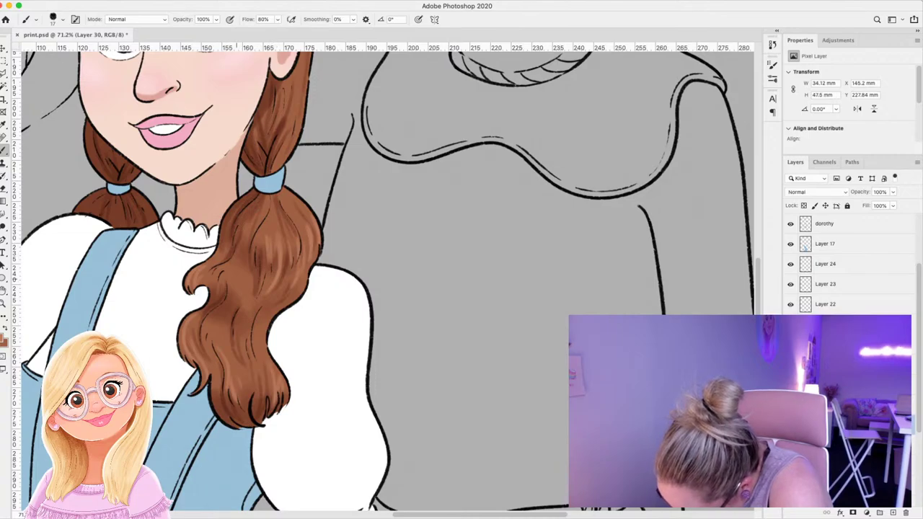
{"action": "left_click_drag", "start_coordinate": [234, 273], "coordinate": [235, 301]}
{"action": "mouse_move", "coordinate": [239, 269]}
{"action": "left_mouse_down"}
{"action": "mouse_move", "coordinate": [244, 326]}
{"action": "mouse_move", "coordinate": [220, 347]}
{"action": "mouse_move", "coordinate": [260, 356]}
{"action": "left_mouse_up"}
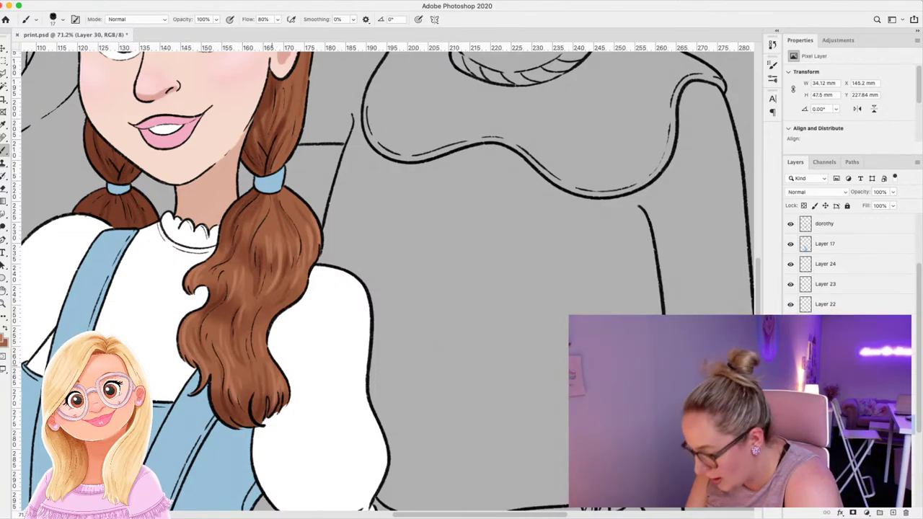
Paint thin lighter brown strands in the rear pigtail and in the hair gathered above the front pigtail's blue band.
{"action": "mouse_move", "coordinate": [84, 197]}
{"action": "left_mouse_down"}
{"action": "mouse_move", "coordinate": [119, 226]}
{"action": "mouse_move", "coordinate": [144, 219]}
{"action": "left_mouse_up"}
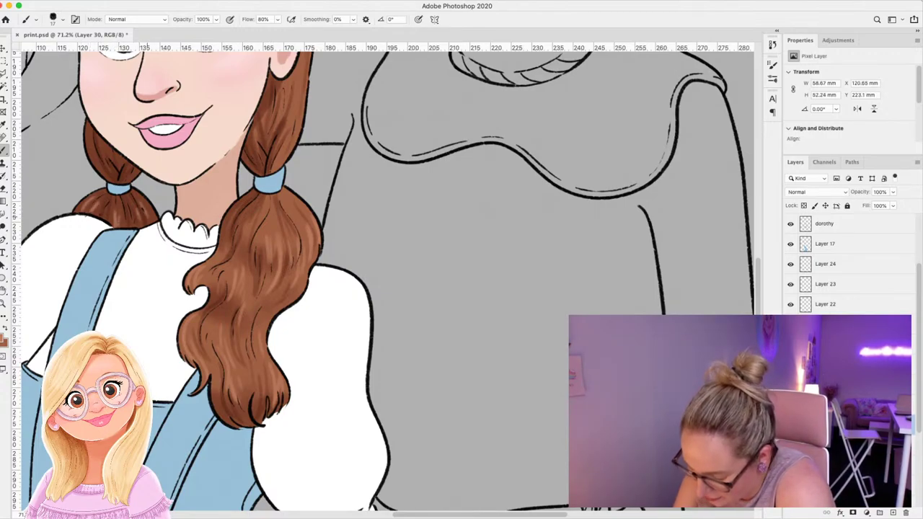
{"action": "mouse_move", "coordinate": [91, 128]}
{"action": "left_mouse_down"}
{"action": "mouse_move", "coordinate": [105, 174]}
{"action": "mouse_move", "coordinate": [111, 160]}
{"action": "left_mouse_up"}
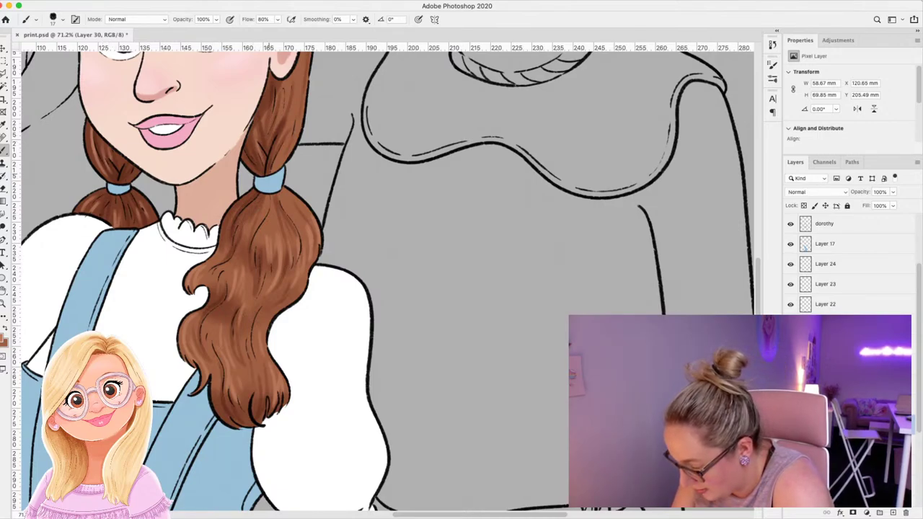
{"action": "mouse_move", "coordinate": [294, 129]}
{"action": "left_mouse_down"}
{"action": "mouse_move", "coordinate": [283, 149]}
{"action": "mouse_move", "coordinate": [306, 197]}
{"action": "mouse_move", "coordinate": [295, 264]}
{"action": "left_mouse_up"}
{"action": "scroll", "coordinate": [389, 282], "scroll_direction": "up", "scroll_amount": 5}
{"action": "scroll", "coordinate": [389, 281], "scroll_direction": "up", "scroll_amount": 1}
{"action": "left_click_drag", "start_coordinate": [299, 251], "coordinate": [293, 299]}
Paint thin lighter brown strands over the crown on both sides of the parting and down towards the ear.
{"action": "scroll", "coordinate": [293, 298], "scroll_direction": "up", "scroll_amount": 5}
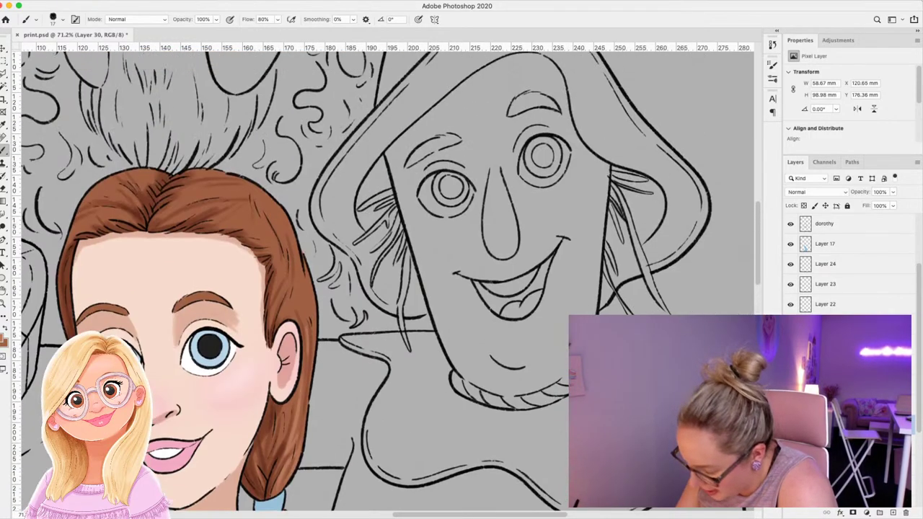
{"action": "mouse_move", "coordinate": [169, 222]}
{"action": "left_mouse_down"}
{"action": "mouse_move", "coordinate": [243, 199]}
{"action": "mouse_move", "coordinate": [228, 211]}
{"action": "left_mouse_up"}
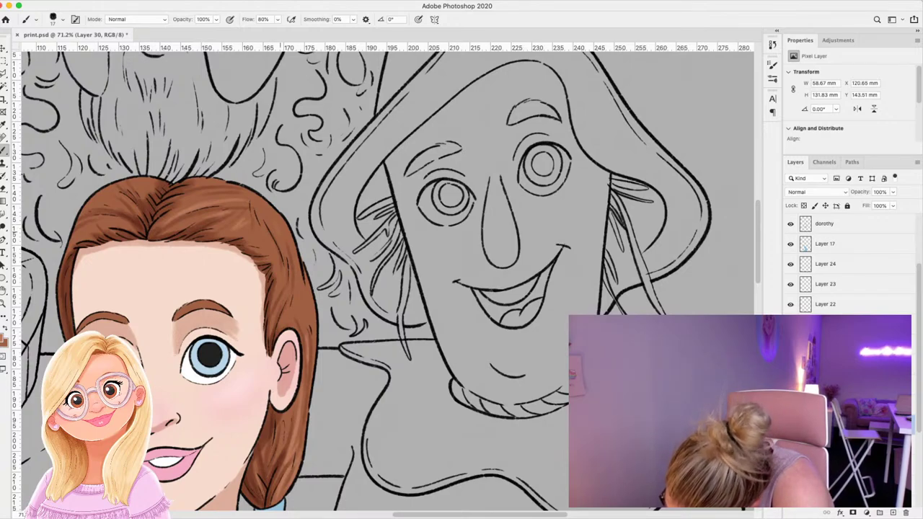
{"action": "left_click_drag", "start_coordinate": [290, 243], "coordinate": [304, 323]}
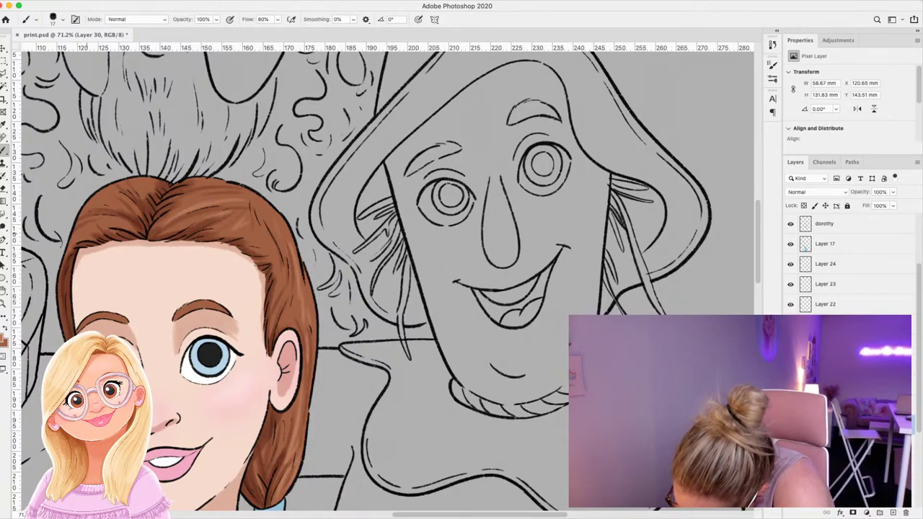
{"action": "mouse_move", "coordinate": [90, 229]}
{"action": "left_mouse_down"}
{"action": "mouse_move", "coordinate": [132, 223]}
{"action": "mouse_move", "coordinate": [121, 204]}
{"action": "mouse_move", "coordinate": [148, 186]}
{"action": "left_mouse_up"}
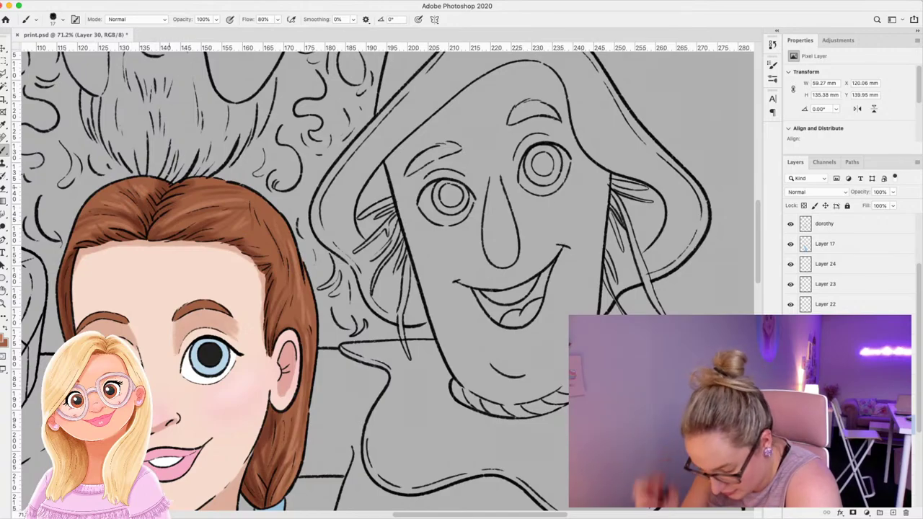
{"action": "key", "text": "z"}
{"action": "left_click_drag", "start_coordinate": [434, 274], "coordinate": [336, 273]}
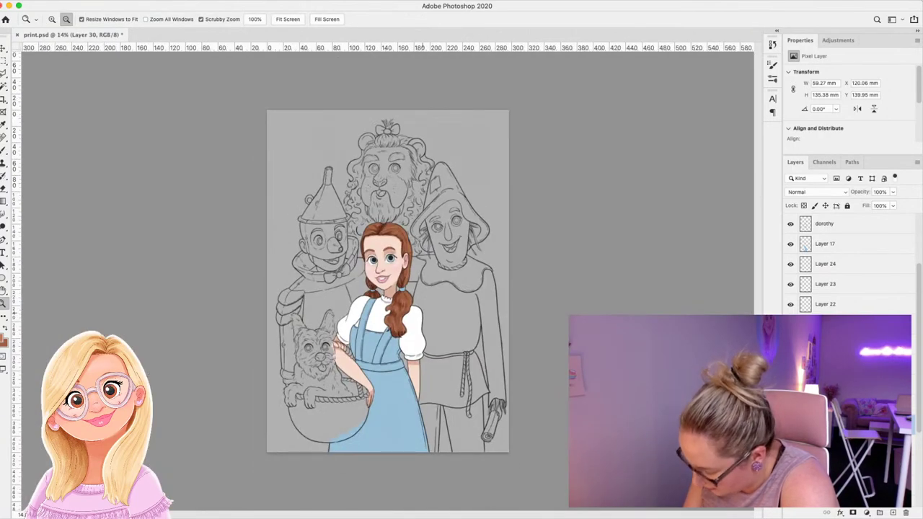
Add a new layer in Multiply mode for soft hair shadows and switch to the 185 px soft brush.
{"action": "left_click_drag", "start_coordinate": [424, 312], "coordinate": [451, 312]}
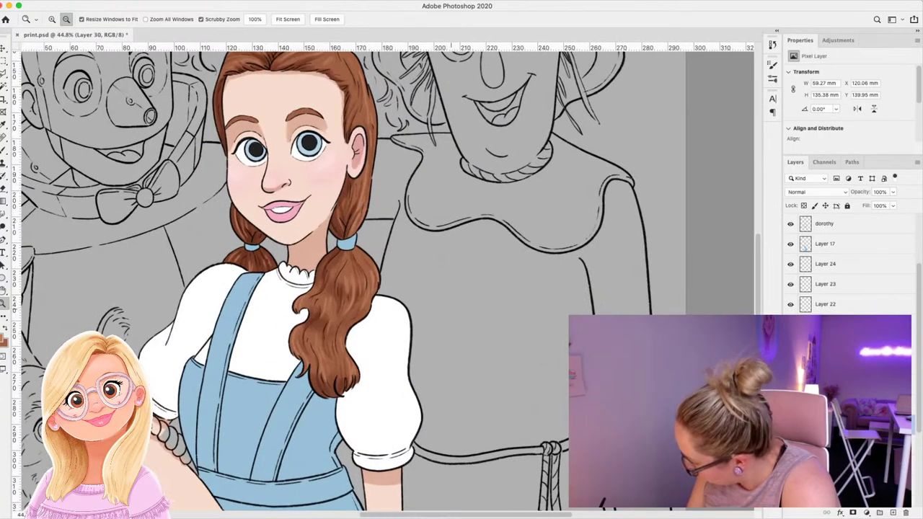
{"action": "key", "text": "alt+shift+super+n"}
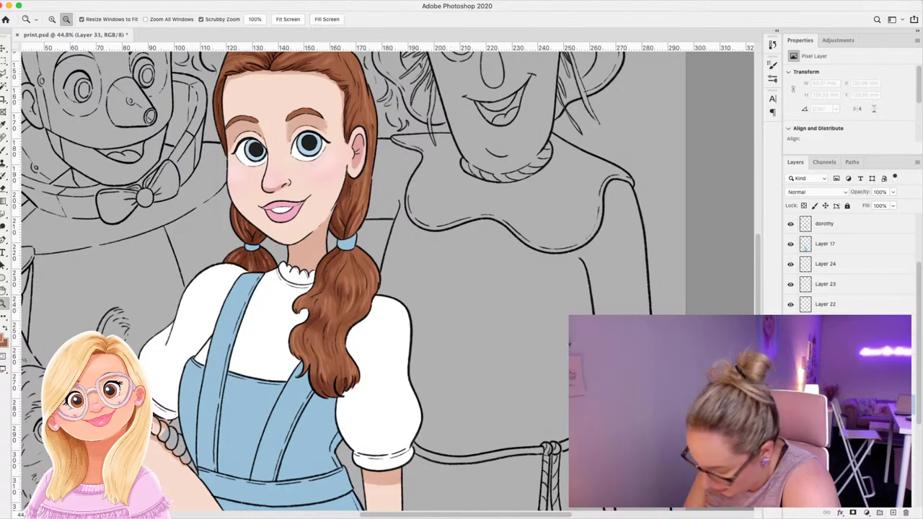
{"action": "left_click", "coordinate": [820, 193]}
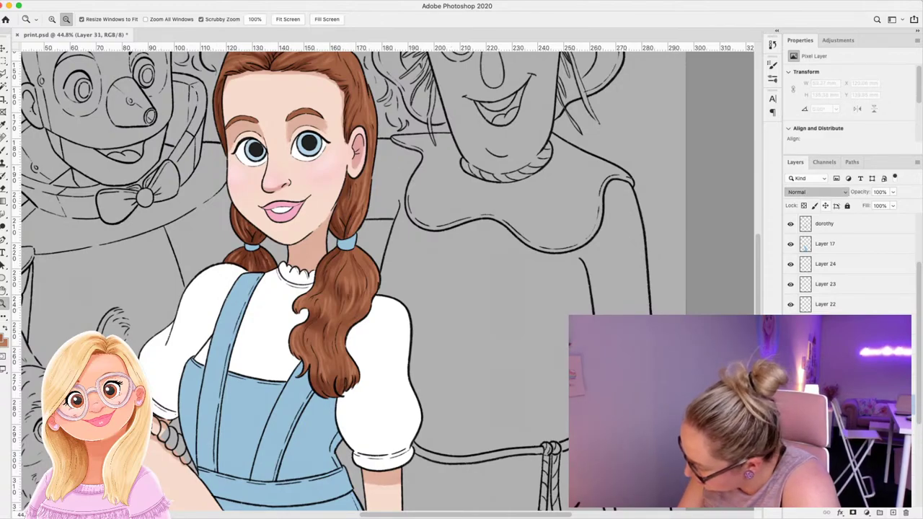
{"action": "key", "text": "shift+alt+m"}
{"action": "key", "text": "b"}
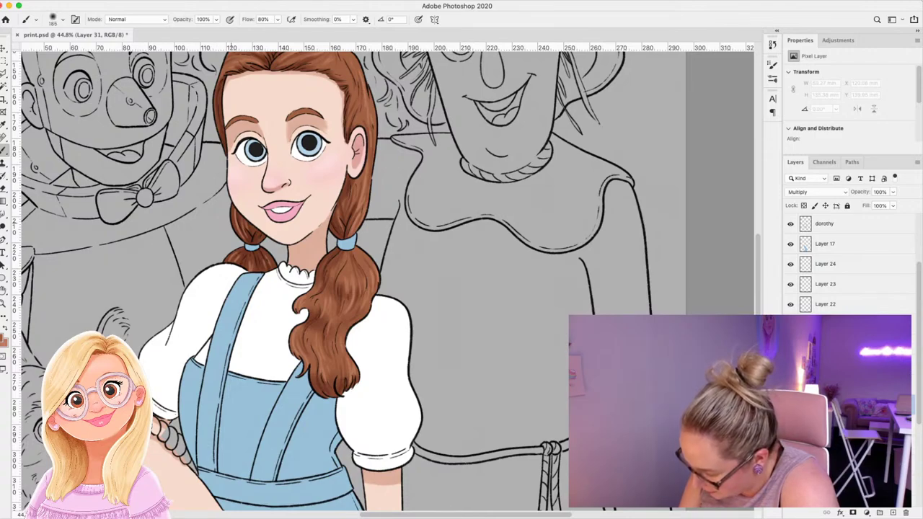
Paint soft shadows on both pigtails around the blue bands and along the side of the head opposite the ear.
{"action": "mouse_move", "coordinate": [233, 212]}
{"action": "left_mouse_down"}
{"action": "mouse_move", "coordinate": [261, 256]}
{"action": "mouse_move", "coordinate": [239, 258]}
{"action": "left_mouse_up"}
{"action": "left_click_drag", "start_coordinate": [342, 230], "coordinate": [351, 179]}
{"action": "left_click_drag", "start_coordinate": [338, 255], "coordinate": [310, 307]}
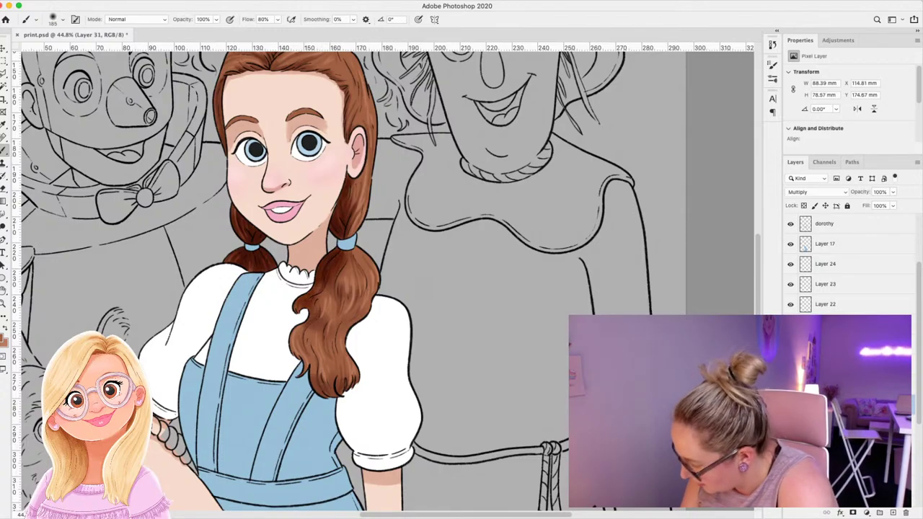
{"action": "scroll", "coordinate": [310, 289], "scroll_direction": "up", "scroll_amount": 5}
{"action": "left_click_drag", "start_coordinate": [220, 238], "coordinate": [218, 187]}
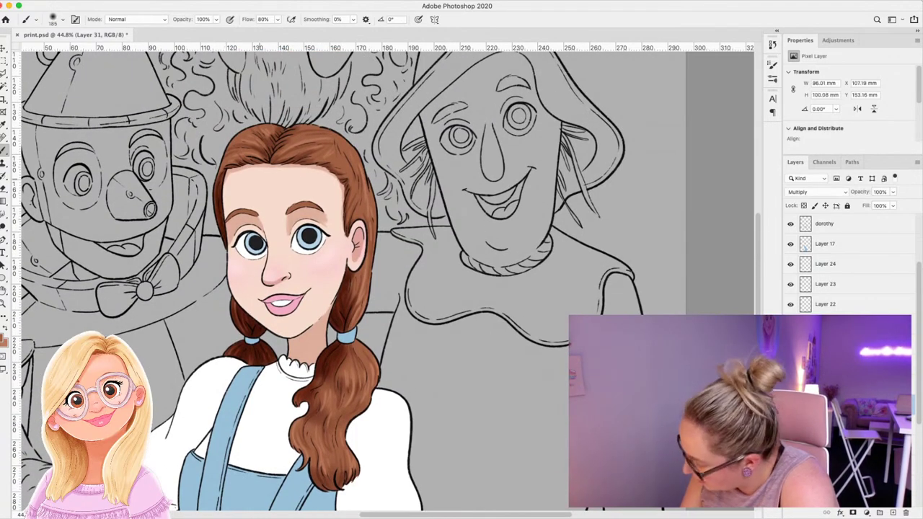
Set the soft hair shadow layer's opacity to 39%.
{"action": "left_click_drag", "start_coordinate": [860, 192], "coordinate": [830, 192]}
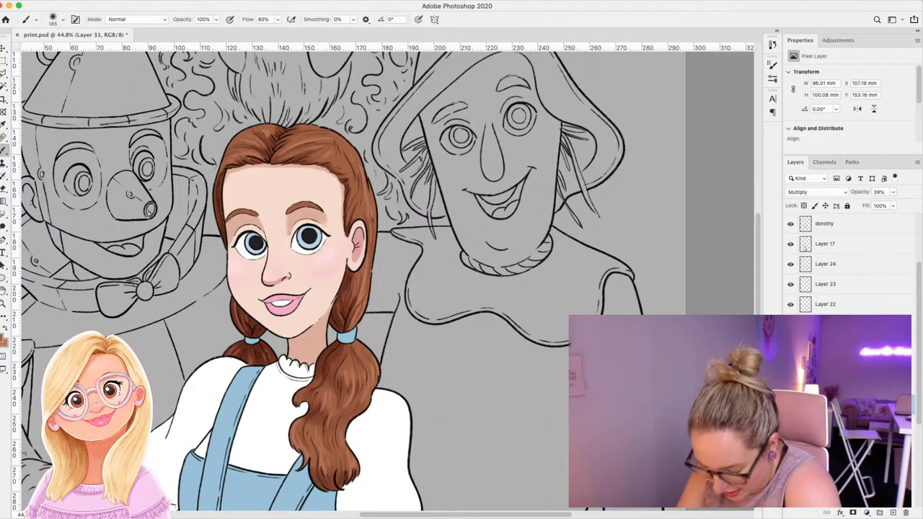
{"action": "key", "text": "z"}
{"action": "mouse_move", "coordinate": [429, 260]}
{"action": "left_mouse_down"}
{"action": "mouse_move", "coordinate": [375, 258]}
{"action": "mouse_move", "coordinate": [401, 257]}
{"action": "left_mouse_up"}
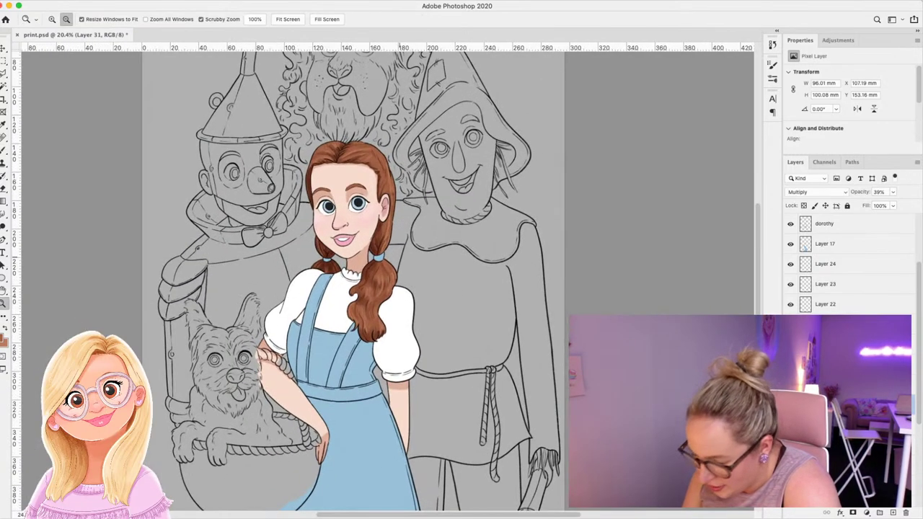
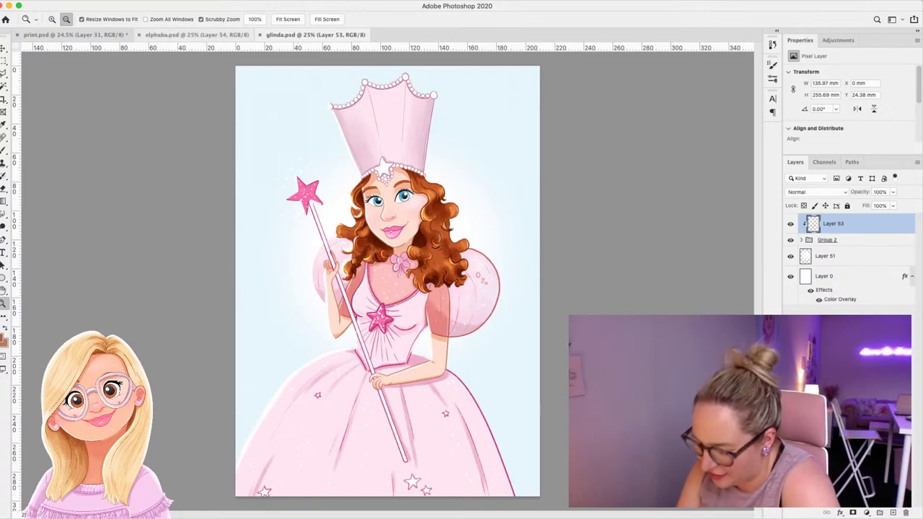
Look over the elphaba.psd and glinda.psd illustrations and return to print.psd.
{"action": "left_click", "coordinate": [196, 34]}
{"action": "left_click", "coordinate": [315, 35]}
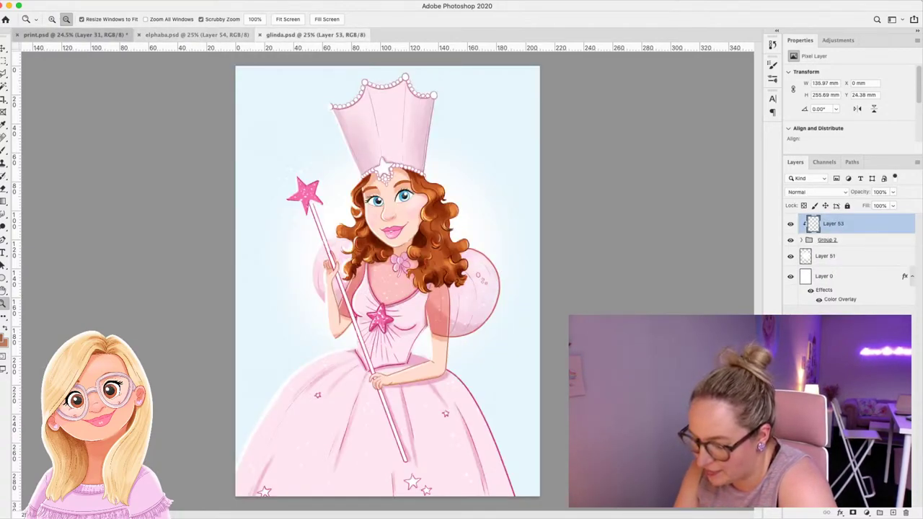
{"action": "key", "text": "ctrl+Tab"}
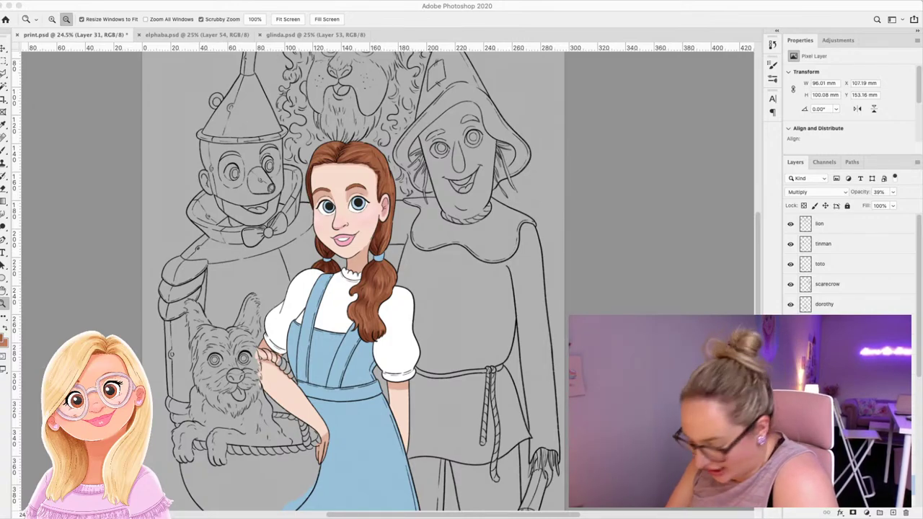
Identify the blouse's colour layer, add a new layer for its shadows and choose a light grey paint colour.
{"action": "left_click", "coordinate": [445, 346]}
{"action": "left_click_drag", "start_coordinate": [445, 347], "coordinate": [487, 350]}
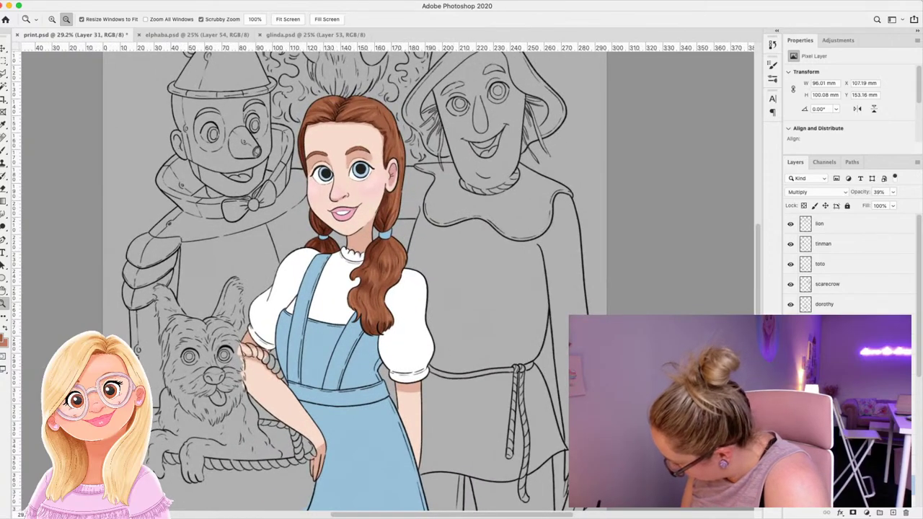
{"action": "left_click", "coordinate": [790, 405]}
{"action": "left_click", "coordinate": [790, 406]}
{"action": "left_click", "coordinate": [824, 405]}
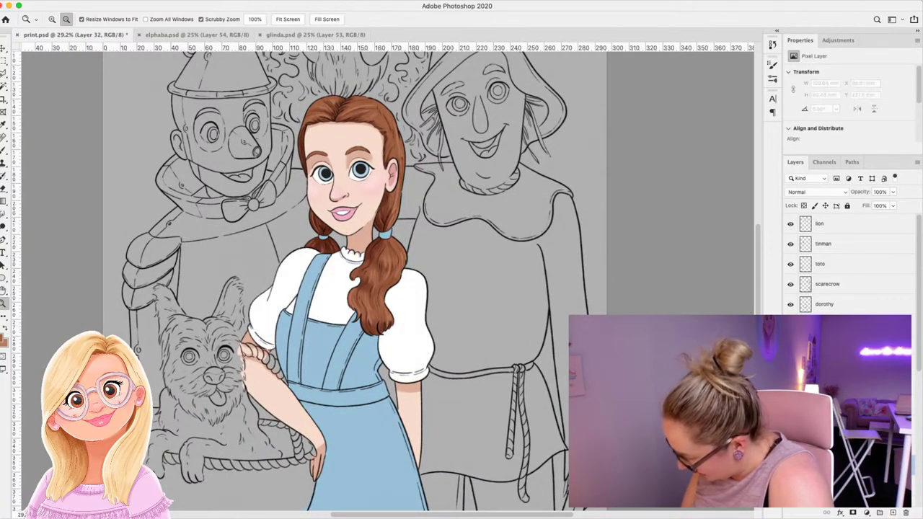
{"action": "left_click_drag", "start_coordinate": [409, 397], "coordinate": [430, 390]}
{"action": "key", "text": "i"}
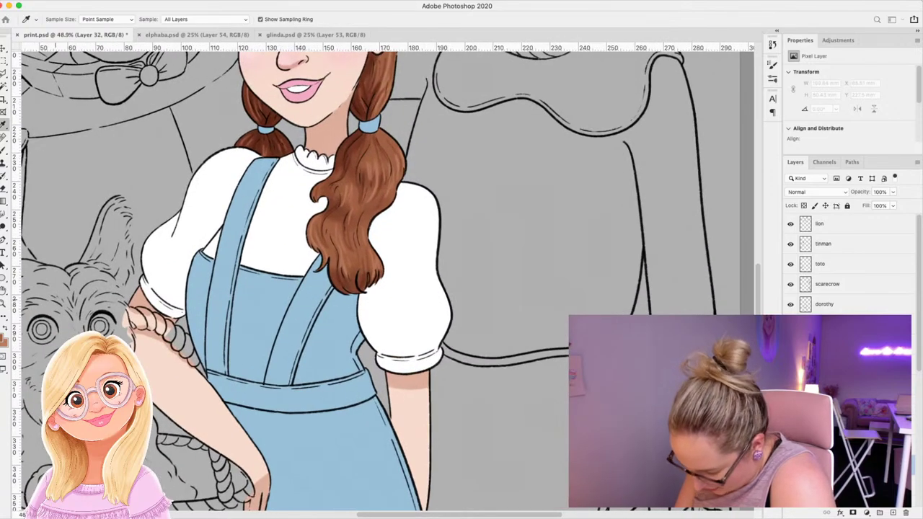
Paint grey shadows on the blouse below the rear pigtail, around the collar and beside the front pigtail with a 23 px brush.
{"action": "key", "text": "b"}
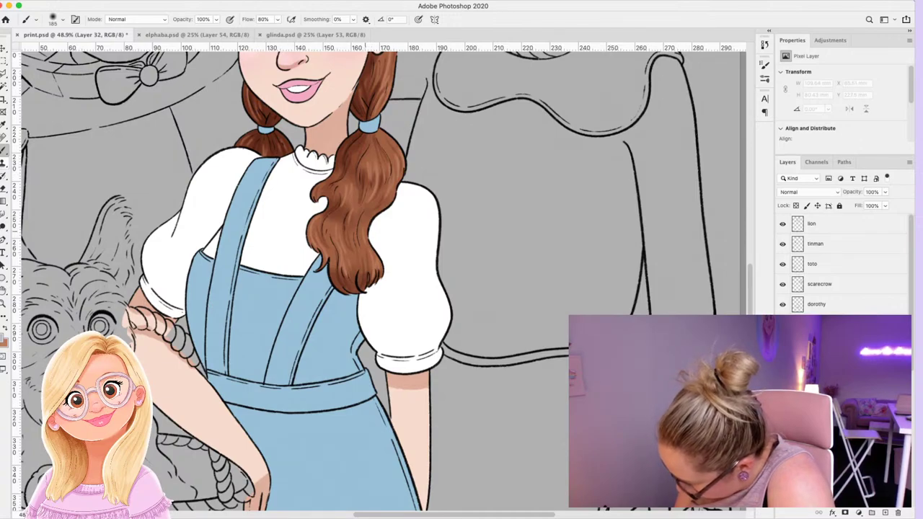
{"action": "key", "text": "period"}
{"action": "key", "text": "period"}
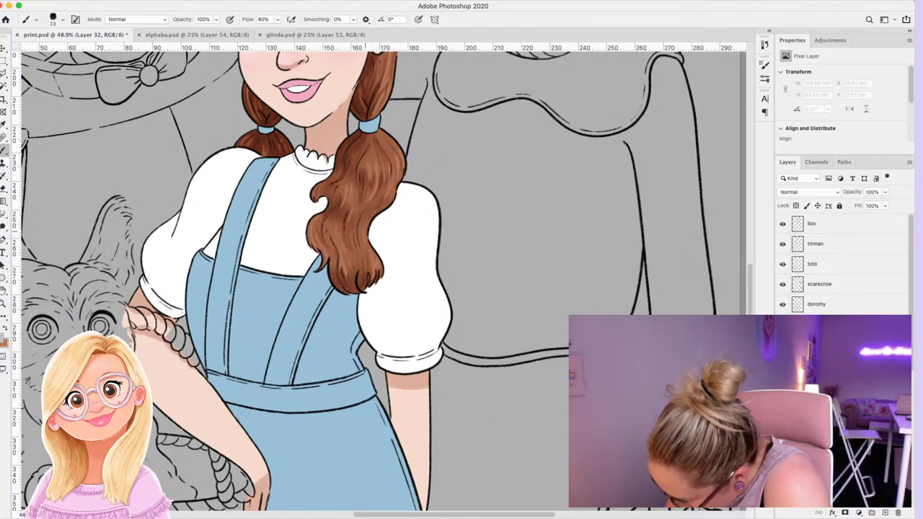
{"action": "mouse_move", "coordinate": [237, 150]}
{"action": "left_mouse_down"}
{"action": "mouse_move", "coordinate": [307, 189]}
{"action": "mouse_move", "coordinate": [317, 180]}
{"action": "mouse_move", "coordinate": [292, 157]}
{"action": "mouse_move", "coordinate": [295, 167]}
{"action": "mouse_move", "coordinate": [333, 160]}
{"action": "left_mouse_up"}
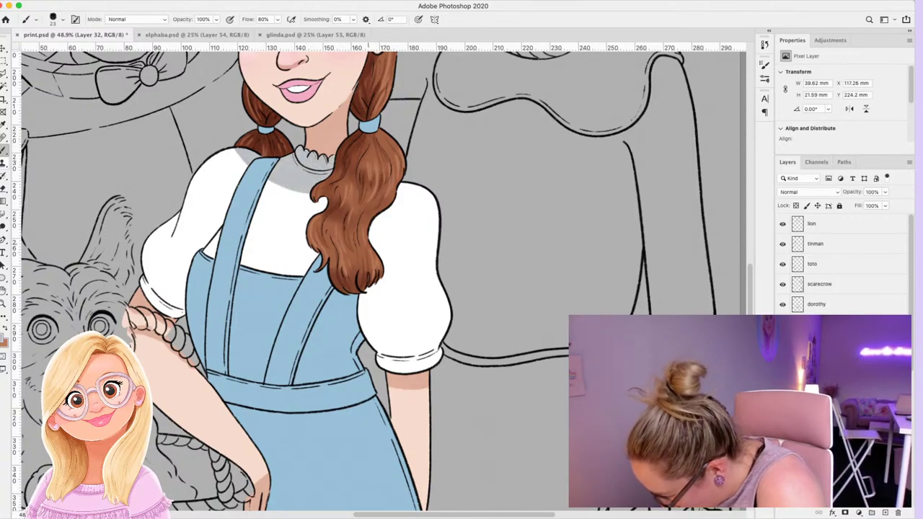
{"action": "mouse_move", "coordinate": [386, 212]}
{"action": "left_mouse_down"}
{"action": "mouse_move", "coordinate": [370, 237]}
{"action": "mouse_move", "coordinate": [405, 184]}
{"action": "left_mouse_up"}
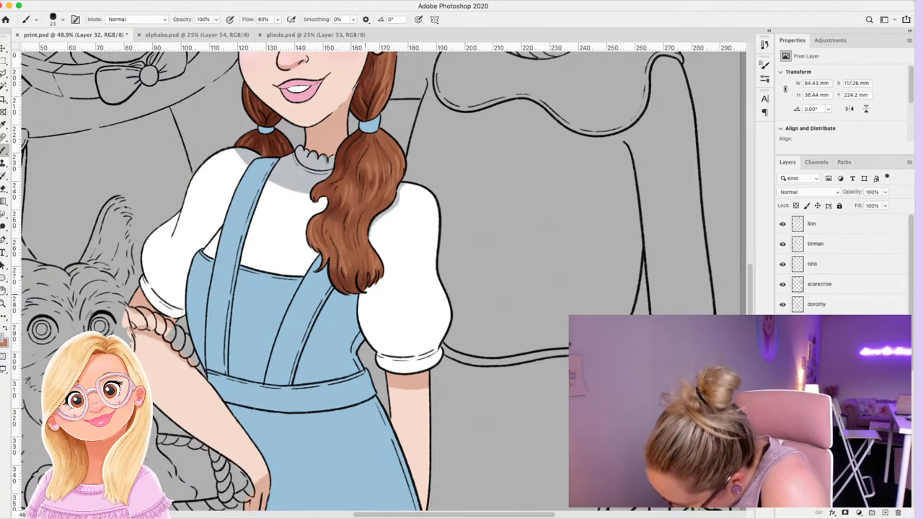
Paint grey shadows on the blouse around the front pigtail's end, beside the dress strap and along the lower edges of both puffed sleeves.
{"action": "left_click_drag", "start_coordinate": [360, 296], "coordinate": [380, 278]}
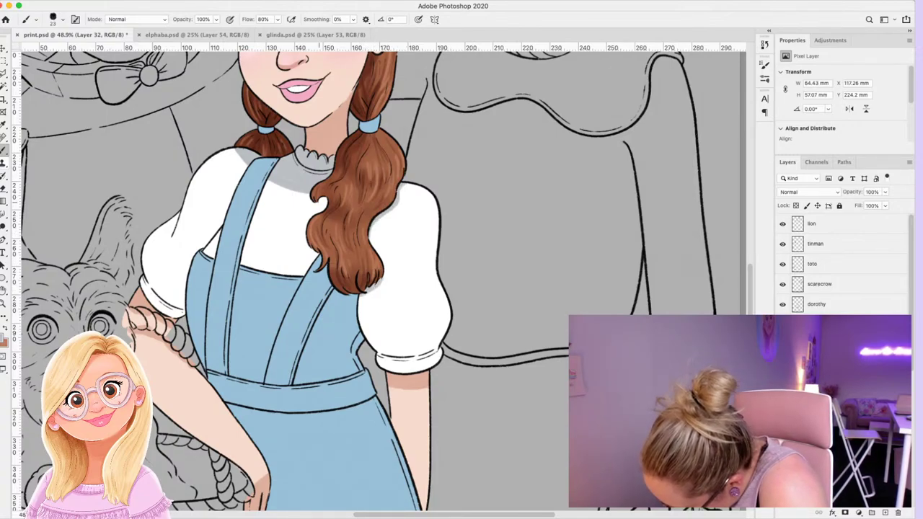
{"action": "left_click_drag", "start_coordinate": [308, 232], "coordinate": [318, 255]}
{"action": "mouse_move", "coordinate": [270, 182]}
{"action": "left_mouse_down"}
{"action": "mouse_move", "coordinate": [240, 265]}
{"action": "mouse_move", "coordinate": [203, 259]}
{"action": "left_mouse_up"}
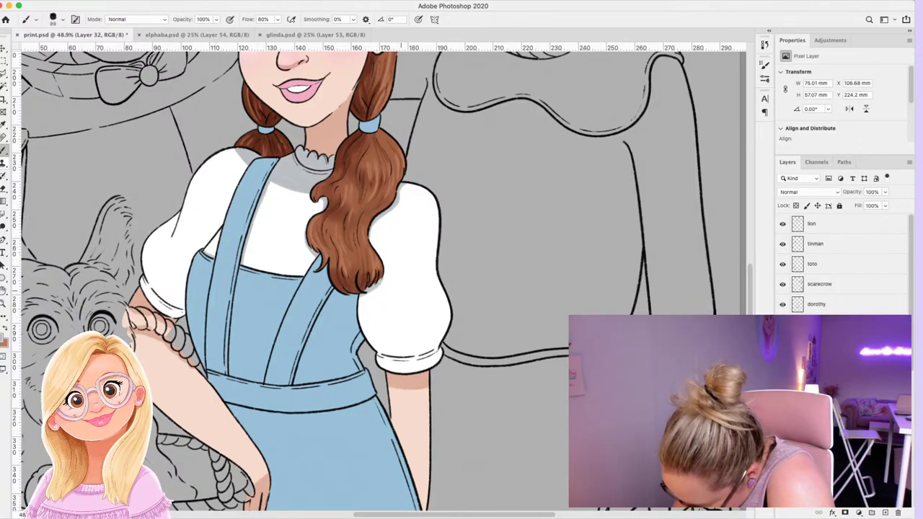
{"action": "mouse_move", "coordinate": [141, 279]}
{"action": "left_mouse_down"}
{"action": "mouse_move", "coordinate": [164, 313]}
{"action": "mouse_move", "coordinate": [184, 316]}
{"action": "mouse_move", "coordinate": [198, 258]}
{"action": "left_mouse_up"}
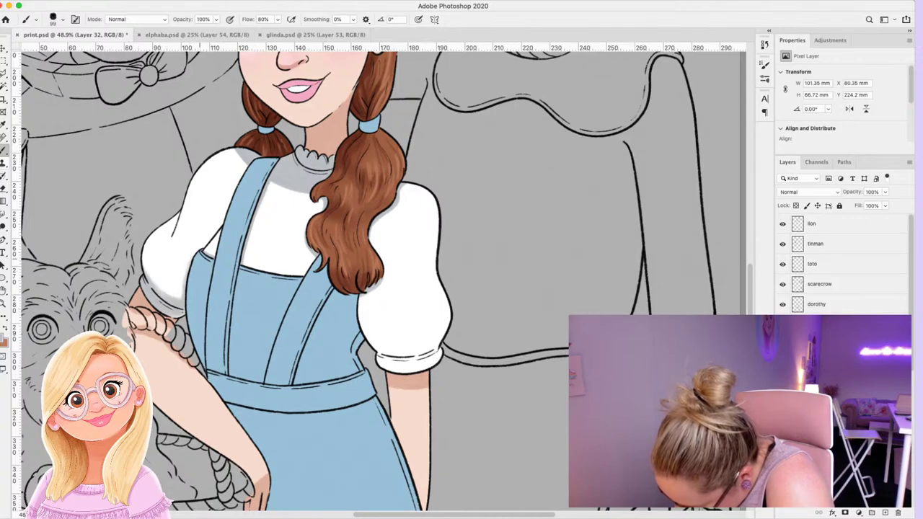
{"action": "mouse_move", "coordinate": [367, 340]}
{"action": "left_mouse_down"}
{"action": "mouse_move", "coordinate": [387, 364]}
{"action": "mouse_move", "coordinate": [418, 365]}
{"action": "left_mouse_up"}
{"action": "mouse_move", "coordinate": [445, 323]}
{"action": "left_mouse_down"}
{"action": "mouse_move", "coordinate": [401, 370]}
{"action": "mouse_move", "coordinate": [435, 364]}
{"action": "mouse_move", "coordinate": [383, 367]}
{"action": "mouse_move", "coordinate": [410, 372]}
{"action": "mouse_move", "coordinate": [430, 361]}
{"action": "mouse_move", "coordinate": [382, 366]}
{"action": "mouse_move", "coordinate": [442, 356]}
{"action": "left_mouse_up"}
Erase the excess shadow at the rear sleeve's cuff and set the blouse shadow layer's opacity to 33%.
{"action": "key", "text": "e"}
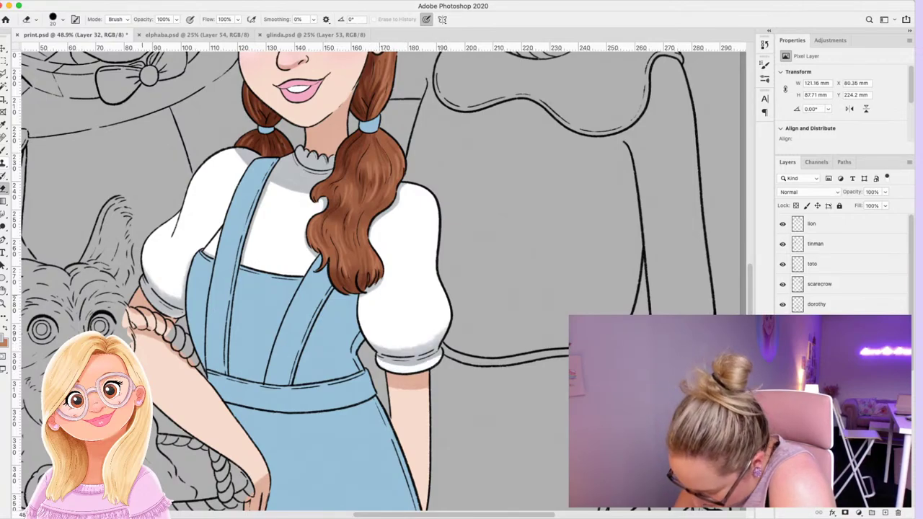
{"action": "mouse_move", "coordinate": [143, 278]}
{"action": "left_mouse_down"}
{"action": "mouse_move", "coordinate": [157, 308]}
{"action": "mouse_move", "coordinate": [179, 317]}
{"action": "left_mouse_up"}
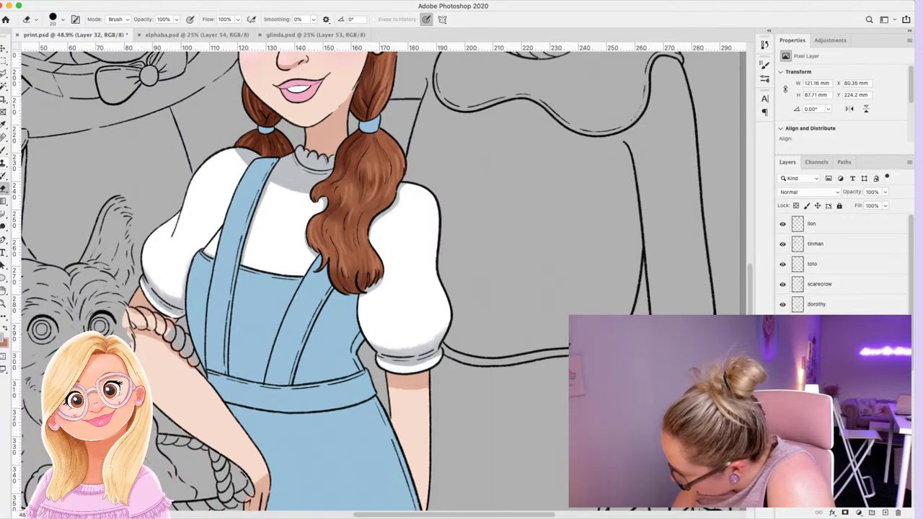
{"action": "left_click_drag", "start_coordinate": [852, 192], "coordinate": [820, 192]}
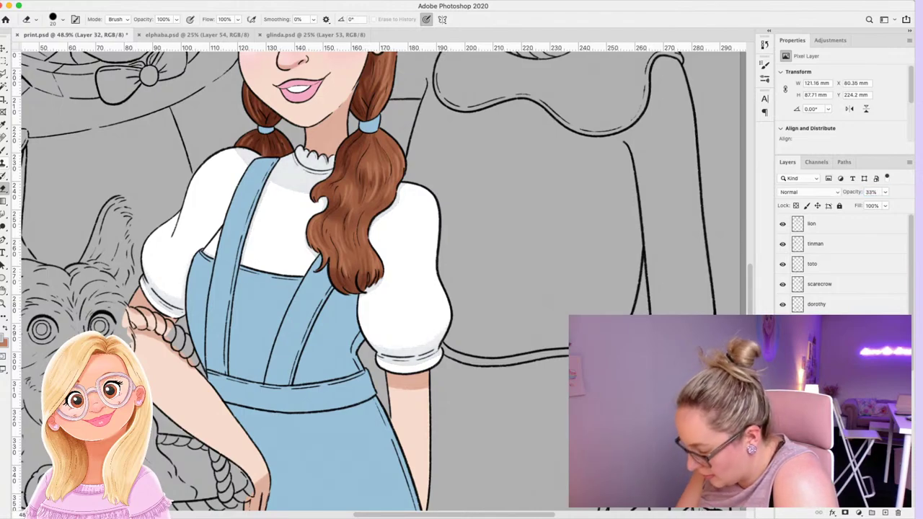
{"action": "key", "text": "b"}
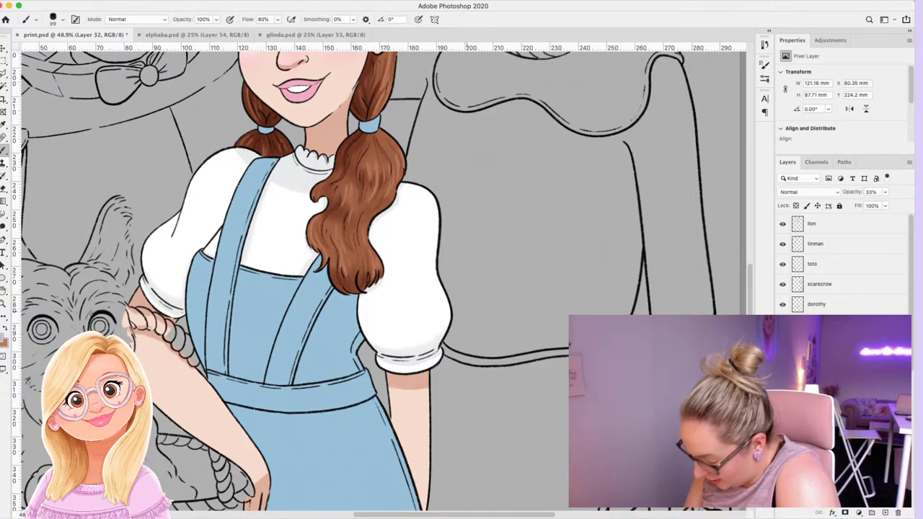
Add a new layer for the hair ties and shade both of them with a darker blue.
{"action": "key", "text": "z"}
{"action": "left_click_drag", "start_coordinate": [412, 342], "coordinate": [357, 344]}
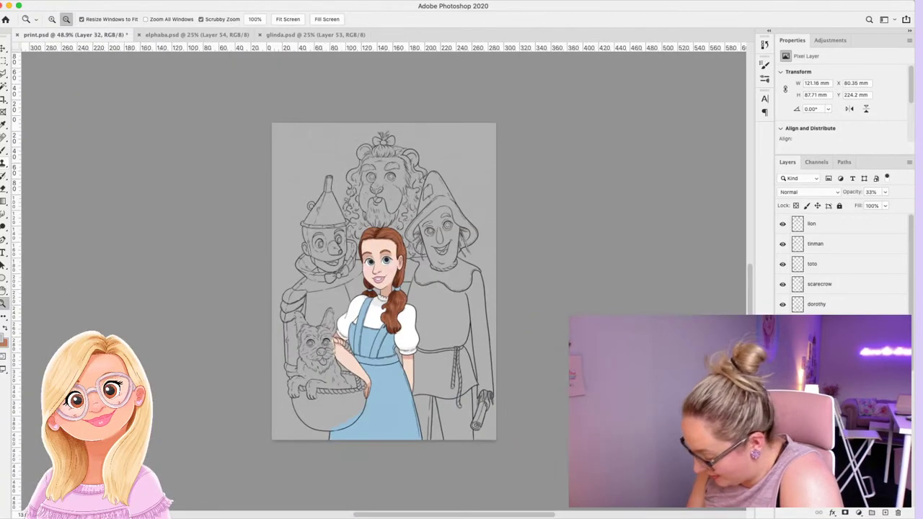
{"action": "left_click_drag", "start_coordinate": [440, 399], "coordinate": [464, 392]}
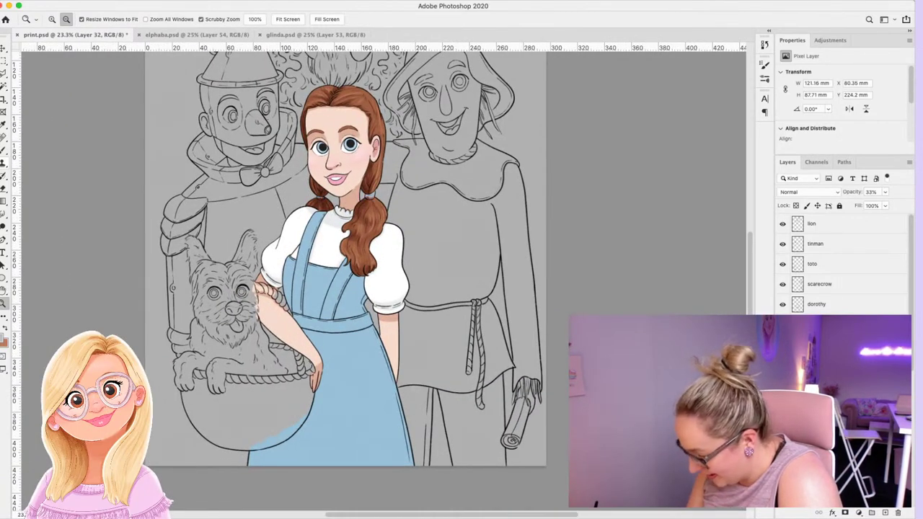
{"action": "key", "text": "super+shift+alt+n"}
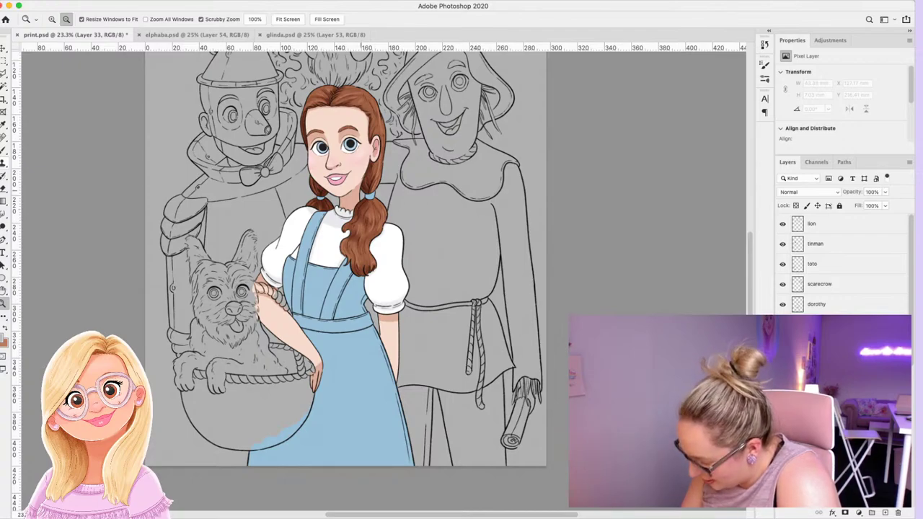
{"action": "scroll", "coordinate": [378, 189], "scroll_direction": "up", "scroll_amount": 5}
{"action": "key", "text": "i"}
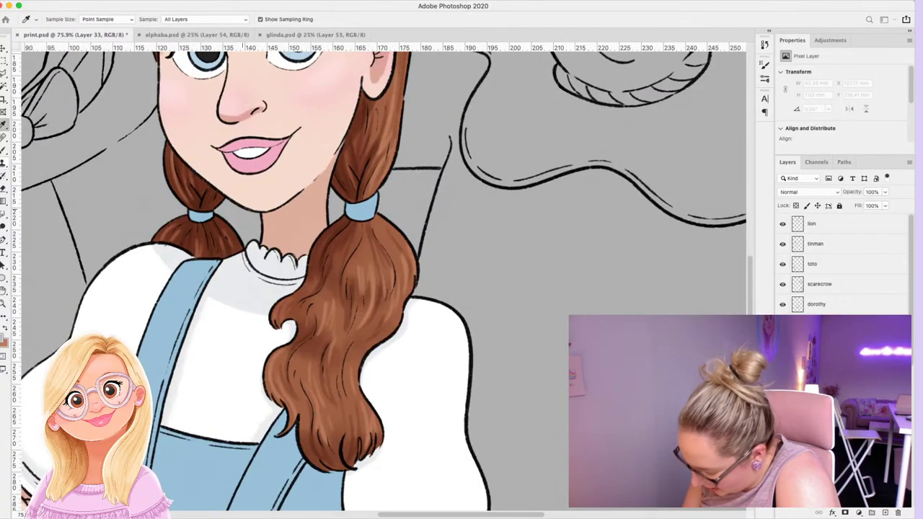
{"action": "key", "text": "b"}
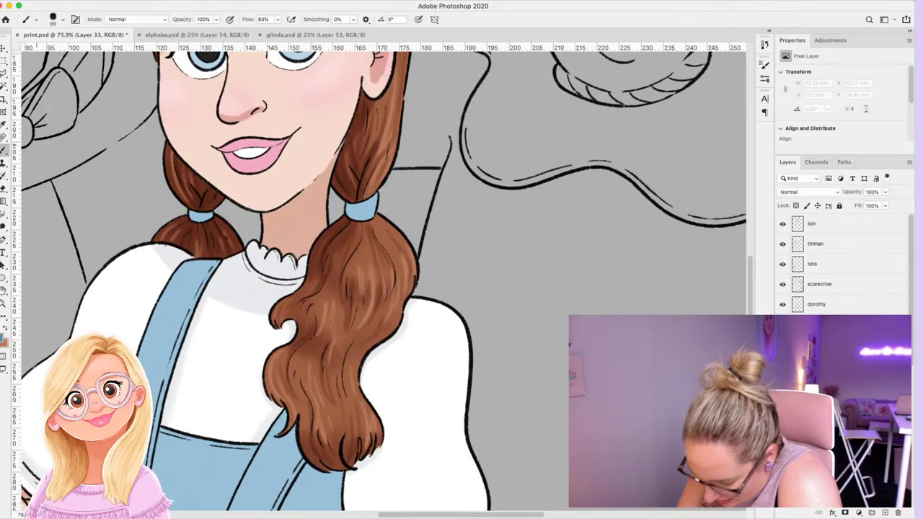
{"action": "left_click_drag", "start_coordinate": [206, 214], "coordinate": [196, 218]}
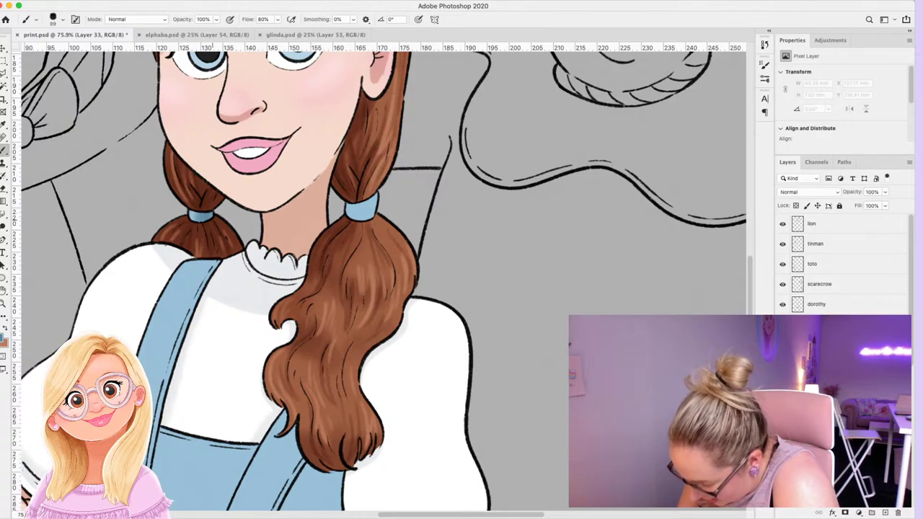
{"action": "mouse_move", "coordinate": [350, 210]}
{"action": "left_mouse_down"}
{"action": "mouse_move", "coordinate": [372, 199]}
{"action": "mouse_move", "coordinate": [362, 214]}
{"action": "left_mouse_up"}
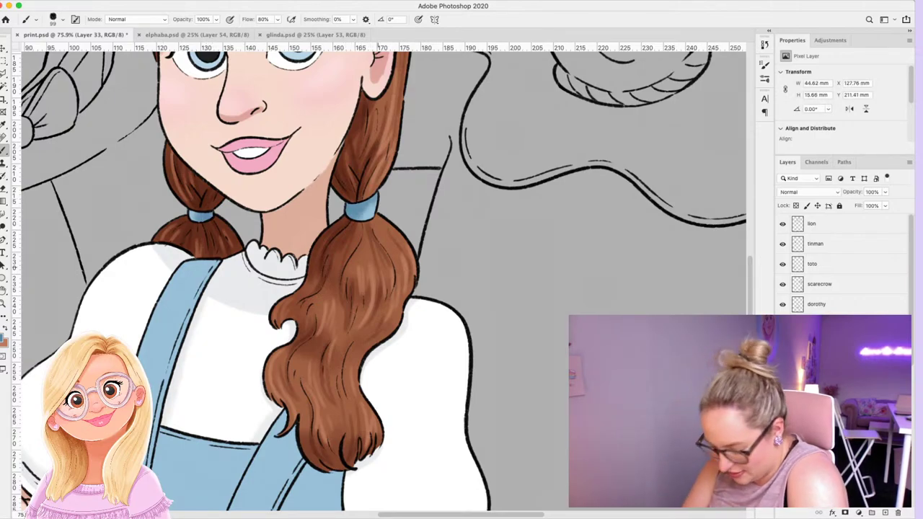
Select the eyebrows' colour layer and add a new layer for their shading.
{"action": "key", "text": "z"}
{"action": "left_click_drag", "start_coordinate": [412, 277], "coordinate": [325, 280]}
{"action": "left_click_drag", "start_coordinate": [422, 306], "coordinate": [457, 307]}
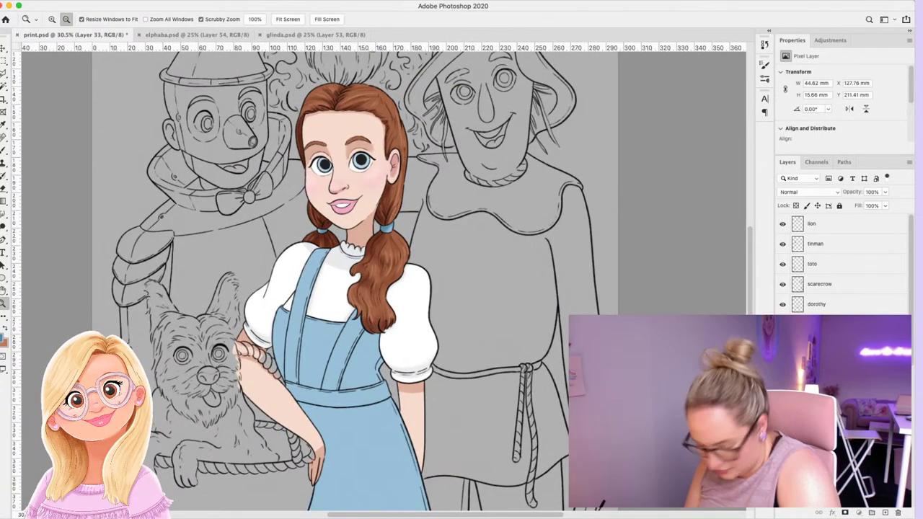
{"action": "left_click", "coordinate": [830, 404]}
{"action": "left_click", "coordinate": [885, 512]}
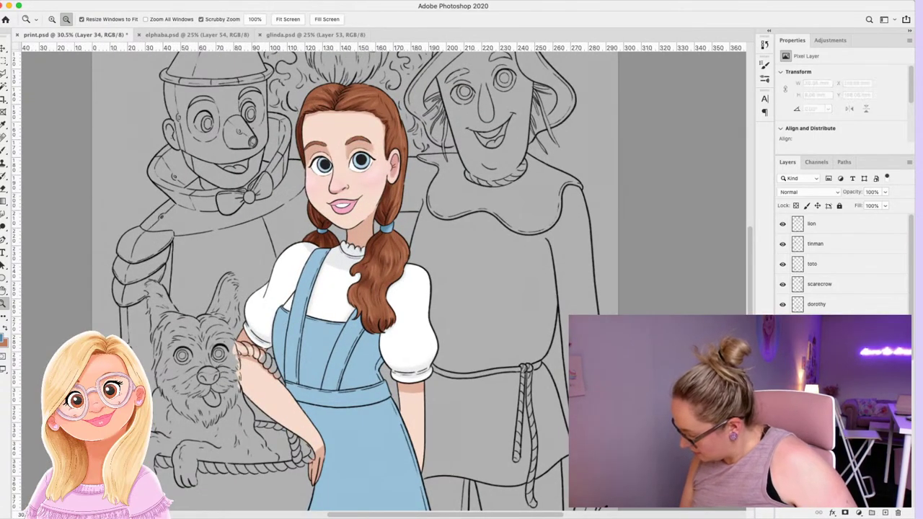
Sample a brown and shade both eyebrows darker with a 30 px brush.
{"action": "left_click_drag", "start_coordinate": [379, 141], "coordinate": [401, 136]}
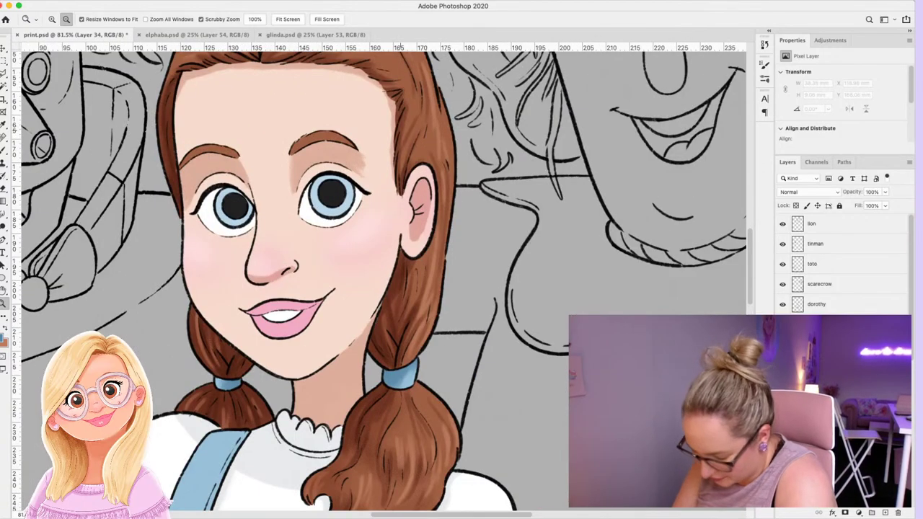
{"action": "key", "text": "i"}
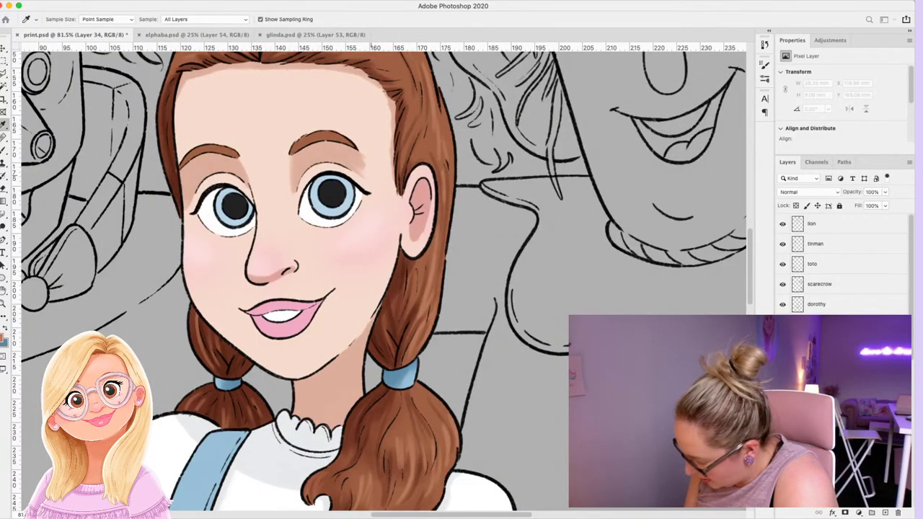
{"action": "key", "text": "z"}
{"action": "key", "text": "b"}
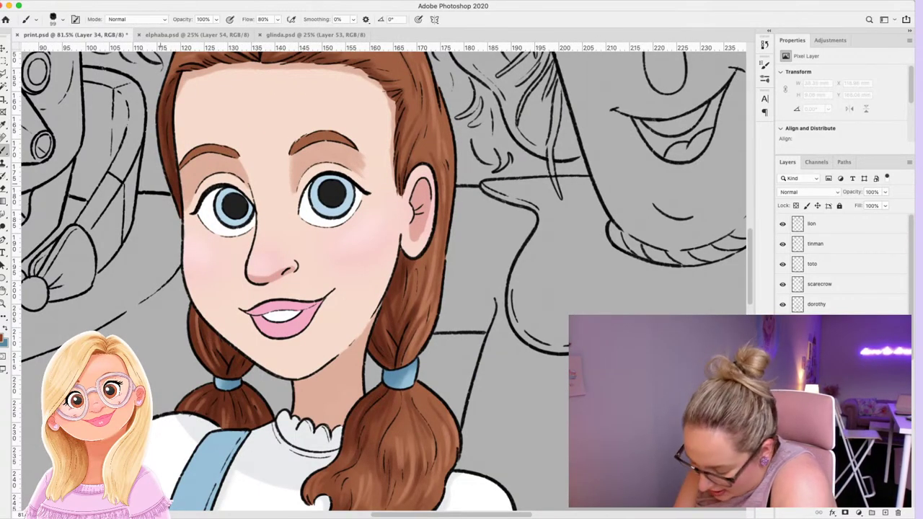
{"action": "mouse_move", "coordinate": [182, 164]}
{"action": "left_mouse_down"}
{"action": "mouse_move", "coordinate": [214, 152]}
{"action": "mouse_move", "coordinate": [202, 152]}
{"action": "mouse_move", "coordinate": [186, 166]}
{"action": "mouse_move", "coordinate": [217, 152]}
{"action": "mouse_move", "coordinate": [352, 143]}
{"action": "left_mouse_up"}
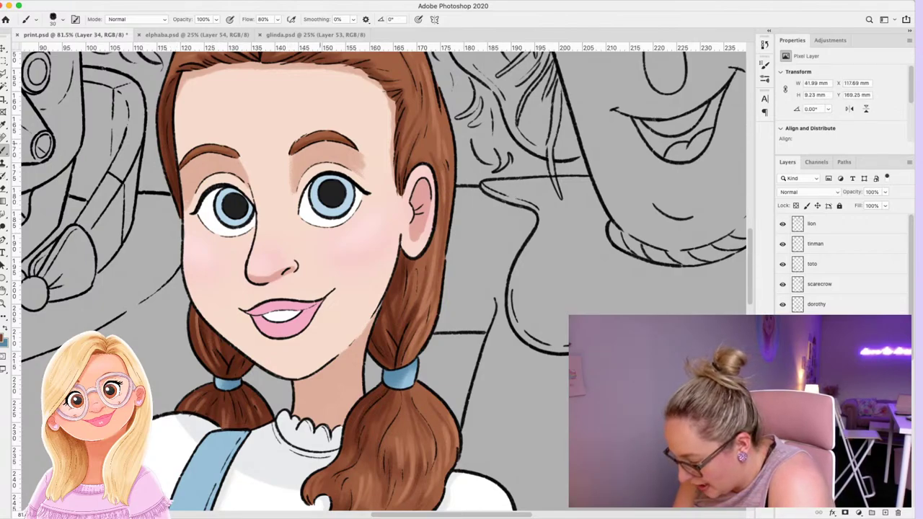
Identify the lips' colour layer by toggling its visibility and add a new layer for the lip shading.
{"action": "key", "text": "z"}
{"action": "key", "text": "super+0"}
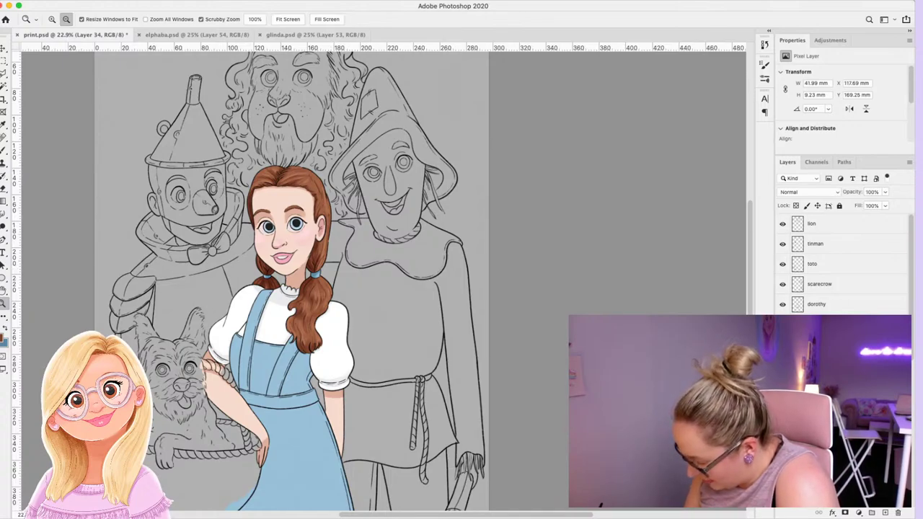
{"action": "left_click", "coordinate": [782, 411]}
{"action": "left_click", "coordinate": [783, 411]}
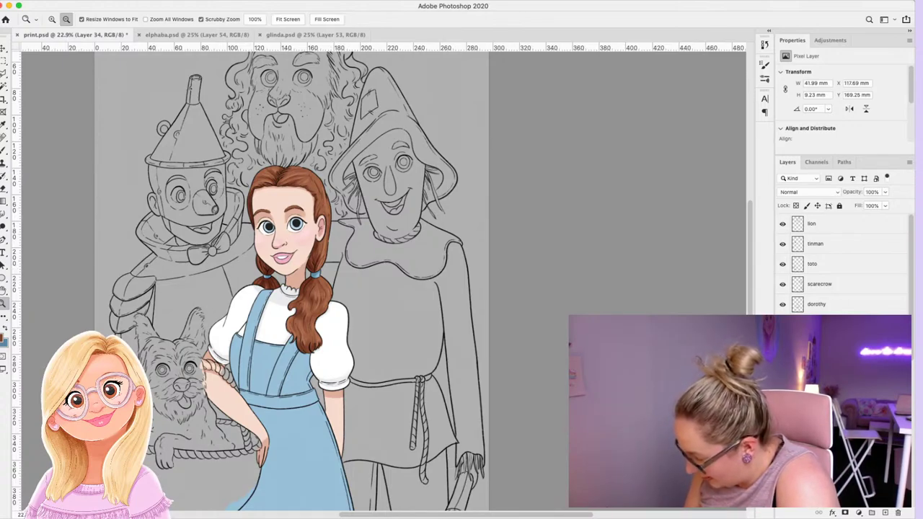
{"action": "left_click", "coordinate": [816, 411]}
{"action": "left_click", "coordinate": [886, 512]}
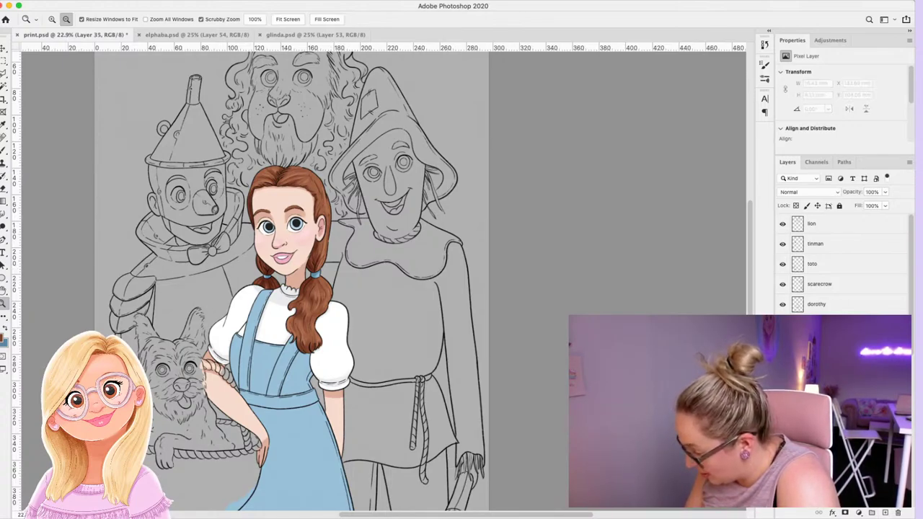
Sample the lip pink and paint a darker pink shade over the upper lip with a 30 px brush.
{"action": "left_click_drag", "start_coordinate": [302, 271], "coordinate": [344, 273]}
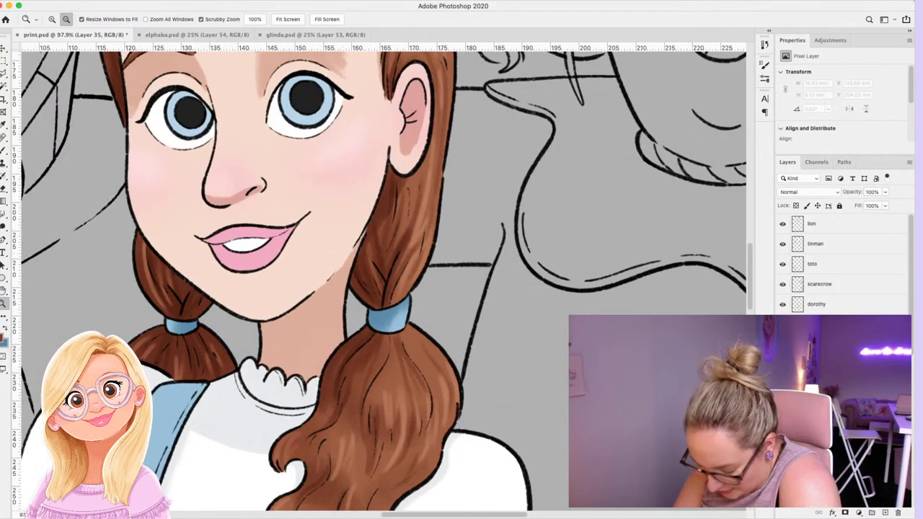
{"action": "key", "text": "i"}
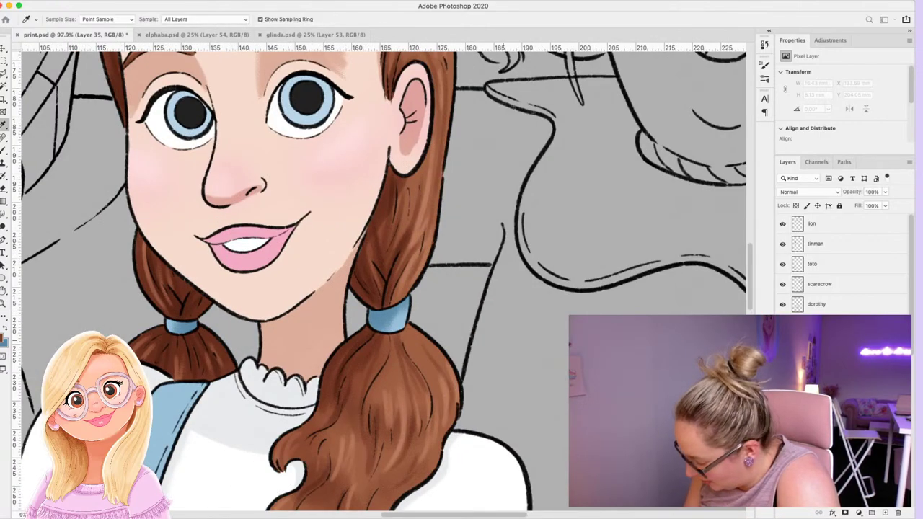
{"action": "key", "text": "b"}
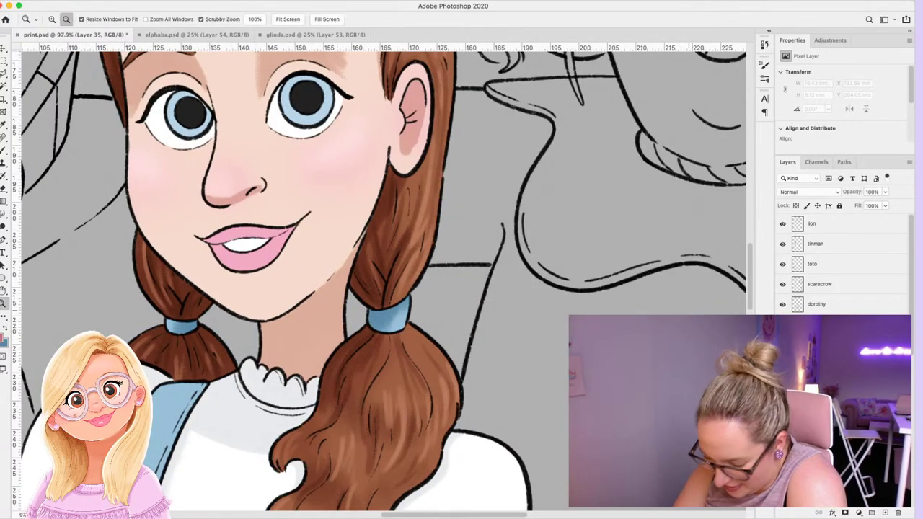
{"action": "left_click_drag", "start_coordinate": [214, 239], "coordinate": [292, 229]}
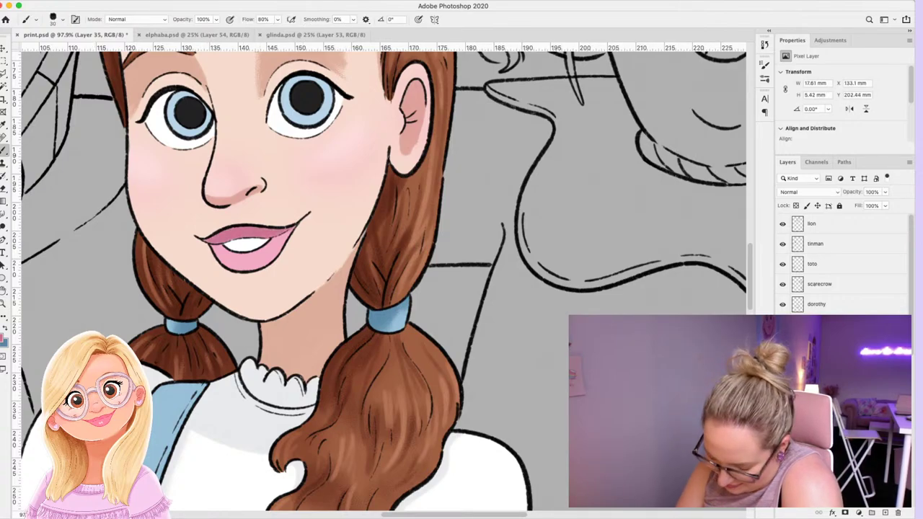
Identify the irises' colour layer by toggling its visibility and add a new layer for the iris shading.
{"action": "key", "text": "z"}
{"action": "mouse_move", "coordinate": [437, 285]}
{"action": "left_mouse_down"}
{"action": "mouse_move", "coordinate": [310, 284]}
{"action": "mouse_move", "coordinate": [469, 285]}
{"action": "left_mouse_up"}
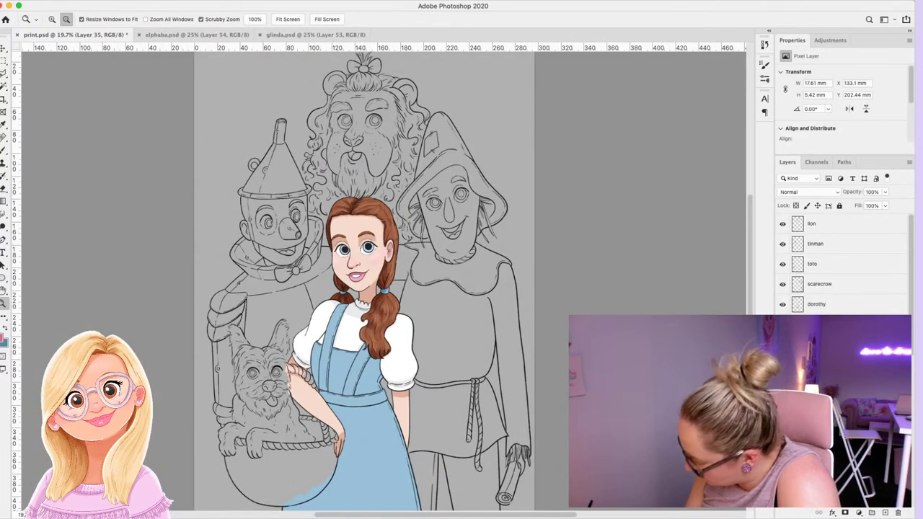
{"action": "left_click", "coordinate": [782, 425]}
{"action": "left_click", "coordinate": [782, 425]}
{"action": "left_click", "coordinate": [822, 425]}
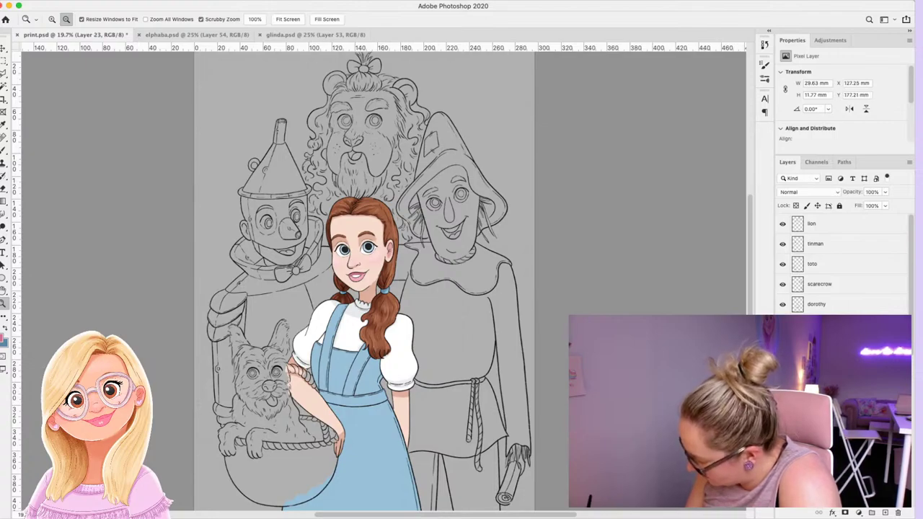
{"action": "left_click", "coordinate": [886, 513]}
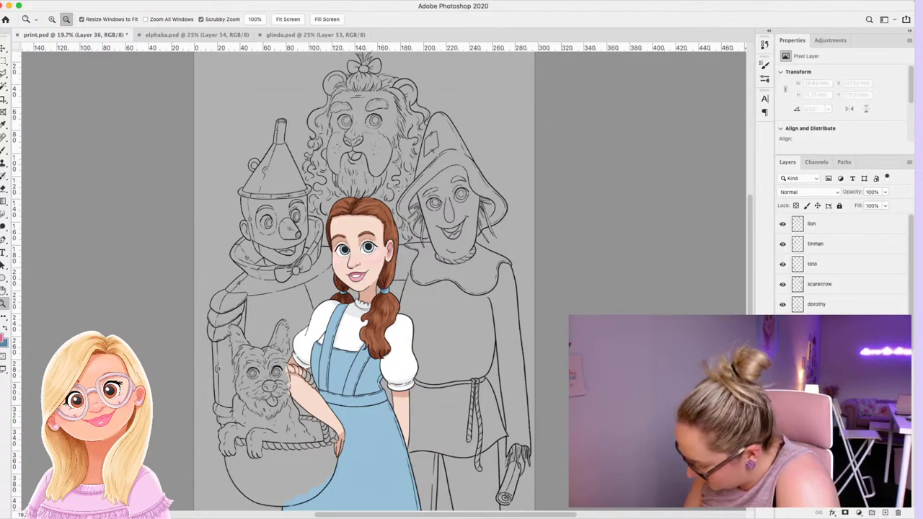
Sample the iris blue and paint darker blue shading around the upper parts of both irises with a 30 px brush.
{"action": "scroll", "coordinate": [380, 253], "scroll_direction": "up", "scroll_amount": 5}
{"action": "key", "text": "i"}
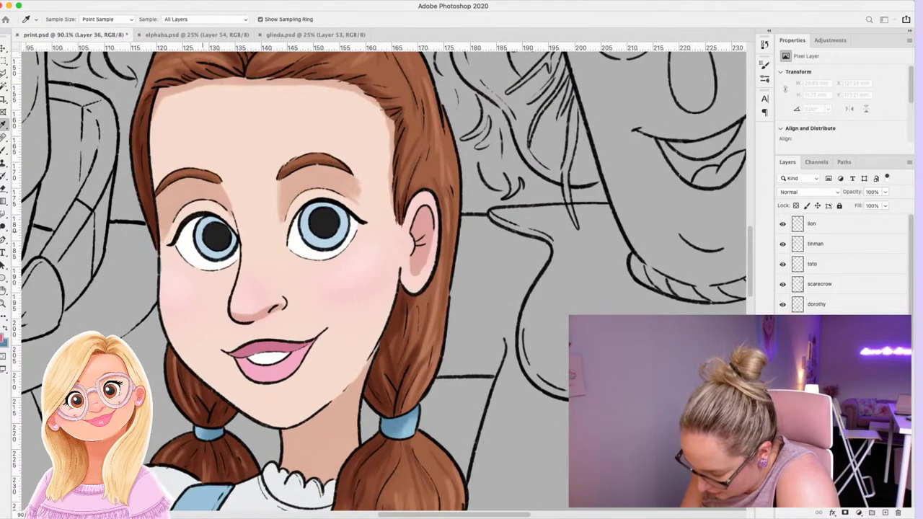
{"action": "key", "text": "z"}
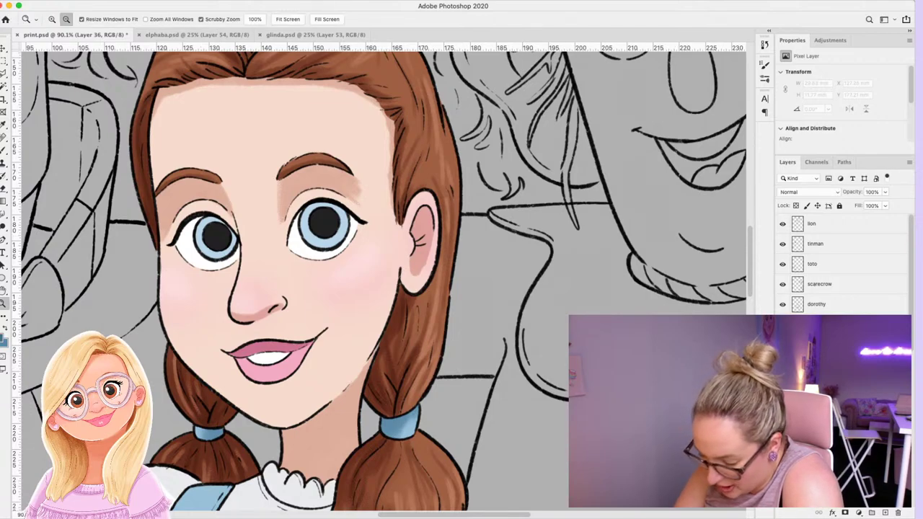
{"action": "key", "text": "b"}
{"action": "left_click_drag", "start_coordinate": [203, 240], "coordinate": [222, 220]}
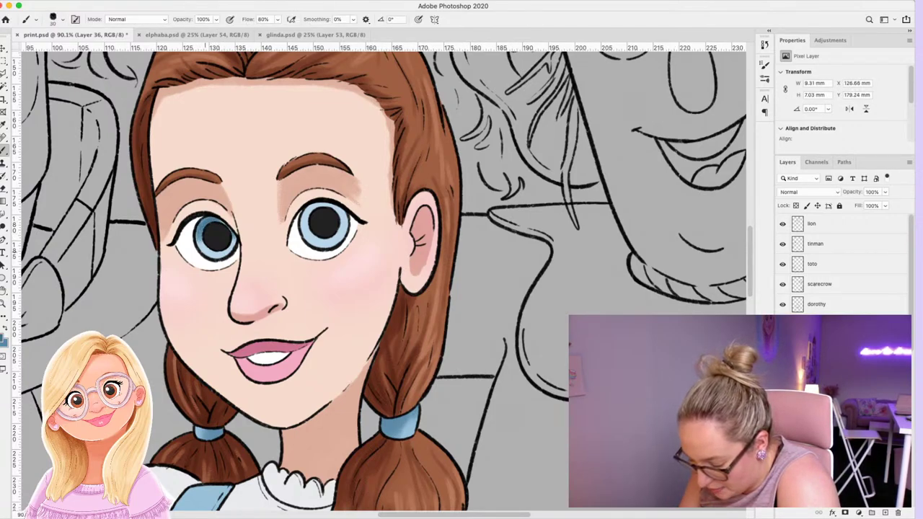
{"action": "left_click_drag", "start_coordinate": [305, 232], "coordinate": [308, 212]}
{"action": "mouse_move", "coordinate": [304, 223]}
{"action": "left_mouse_down"}
{"action": "mouse_move", "coordinate": [328, 206]}
{"action": "mouse_move", "coordinate": [339, 221]}
{"action": "left_mouse_up"}
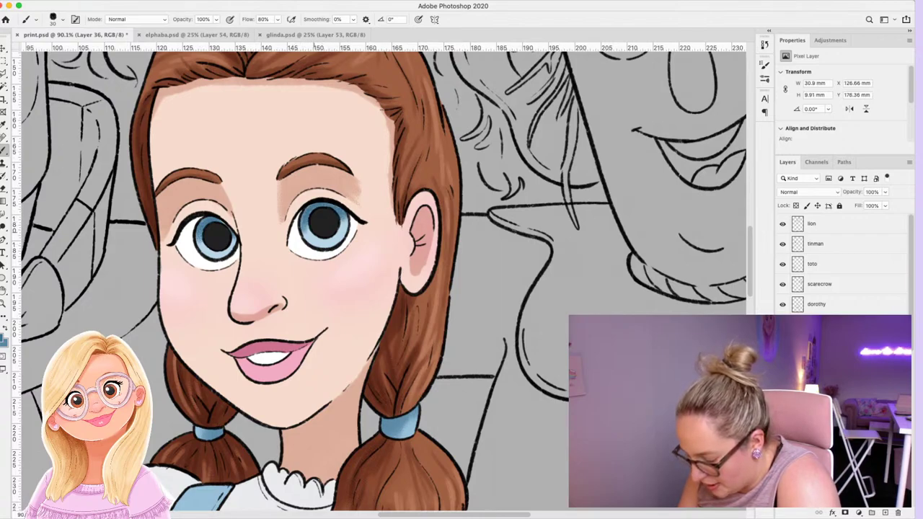
Change the iris shading layer's blend mode and adjust its opacity.
{"action": "left_click", "coordinate": [808, 193]}
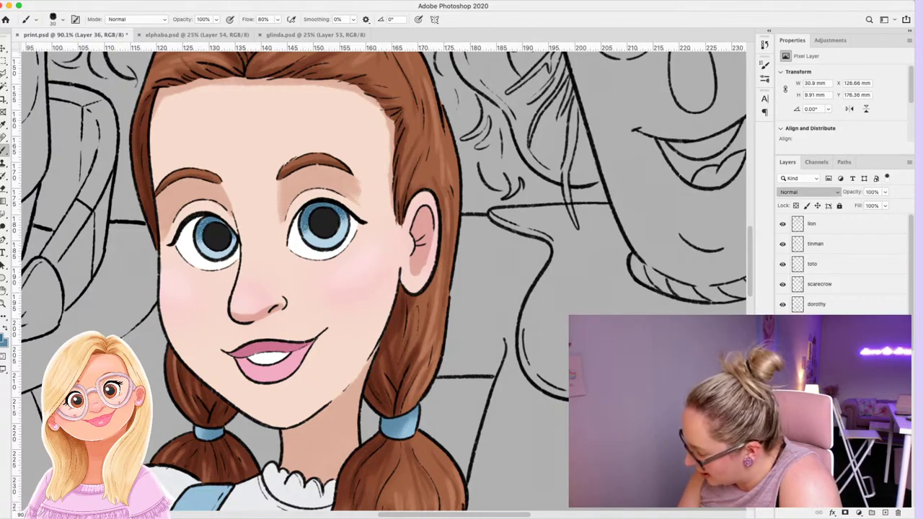
{"action": "left_click", "coordinate": [799, 223]}
{"action": "left_click", "coordinate": [886, 192]}
{"action": "left_click_drag", "start_coordinate": [885, 204], "coordinate": [863, 204]}
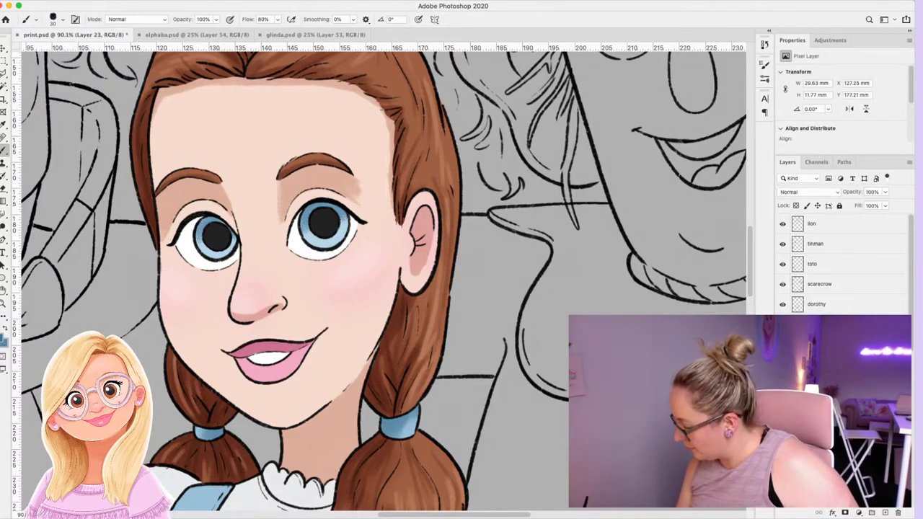
Paint white highlights along the lower edges of both irises on a new layer and set that layer's opacity to 71%.
{"action": "key", "text": "super+shift+alt+n"}
{"action": "key", "text": "d"}
{"action": "key", "text": "x"}
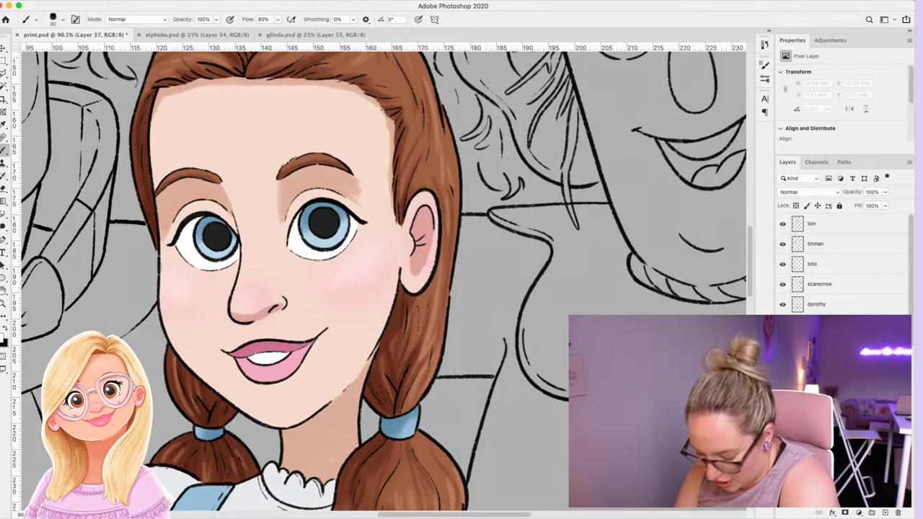
{"action": "mouse_move", "coordinate": [207, 252]}
{"action": "left_mouse_down"}
{"action": "mouse_move", "coordinate": [227, 254]}
{"action": "mouse_move", "coordinate": [215, 256]}
{"action": "mouse_move", "coordinate": [234, 243]}
{"action": "left_mouse_up"}
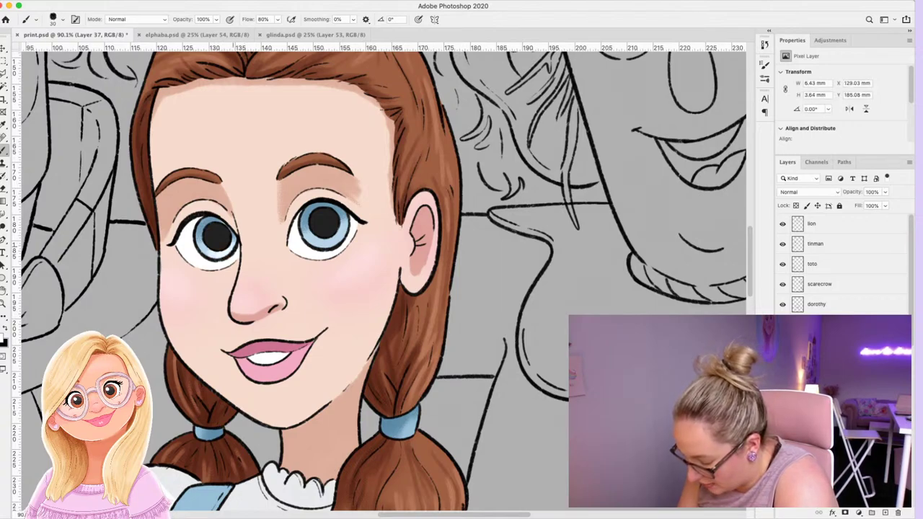
{"action": "left_click_drag", "start_coordinate": [326, 242], "coordinate": [345, 233]}
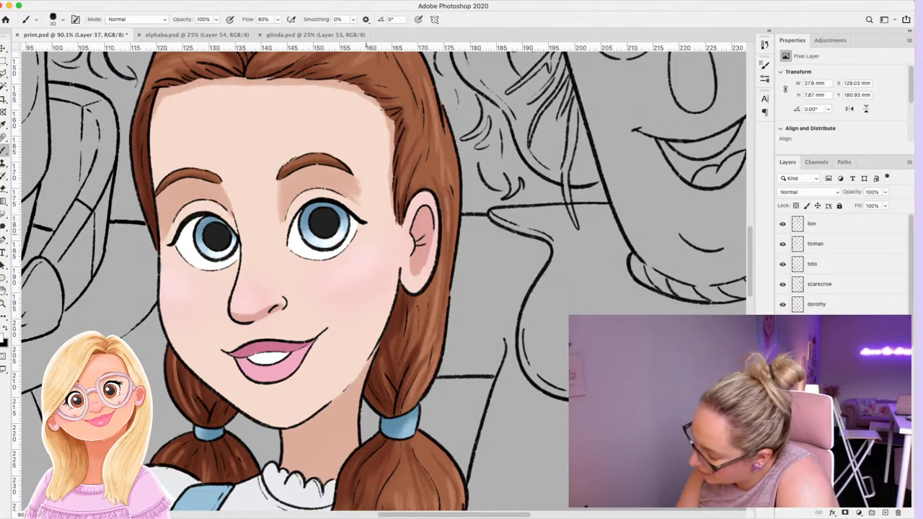
{"action": "left_click_drag", "start_coordinate": [852, 193], "coordinate": [840, 193]}
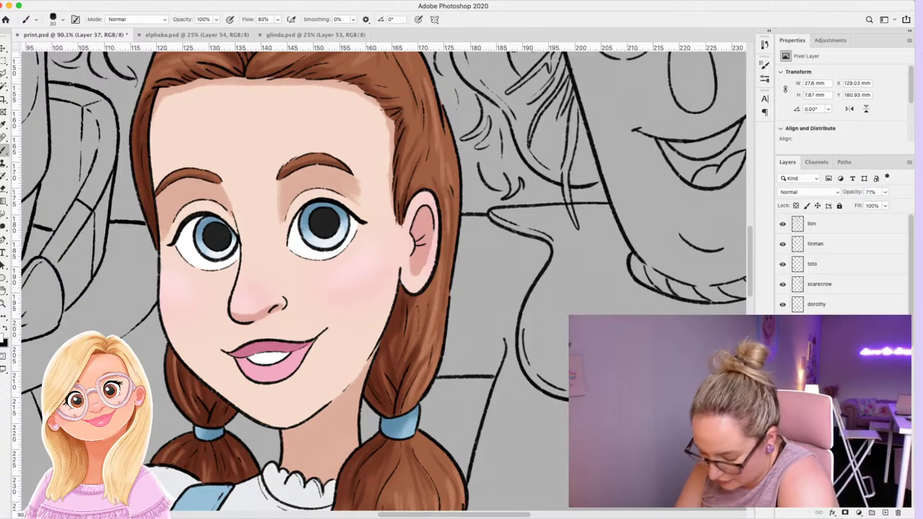
Add another layer, paint white light reflections over both eyes, and reduce the layer's opacity to 16%.
{"action": "key", "text": "z"}
{"action": "left_click_drag", "start_coordinate": [344, 235], "coordinate": [287, 236]}
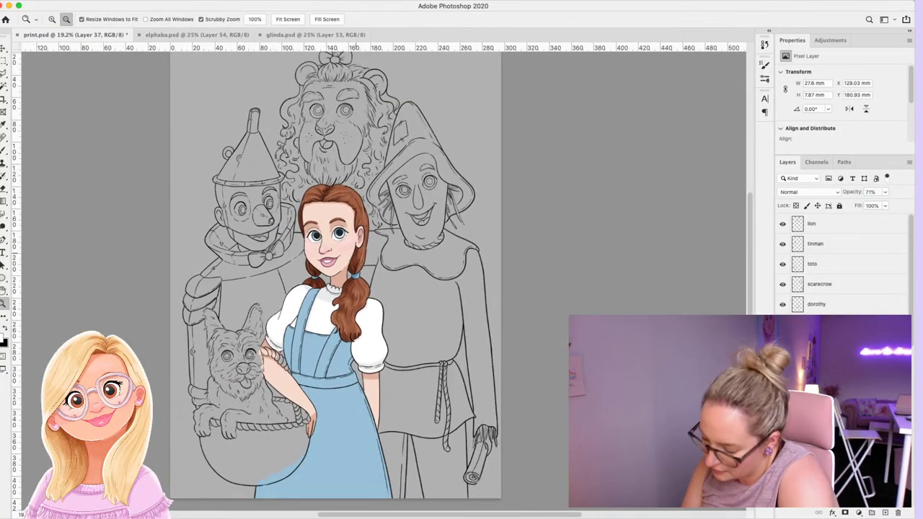
{"action": "left_click_drag", "start_coordinate": [355, 280], "coordinate": [375, 280]}
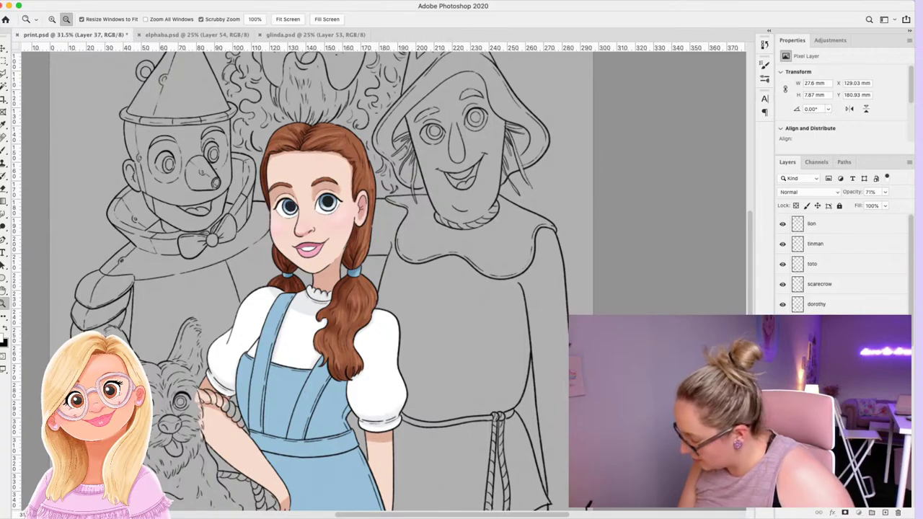
{"action": "key", "text": "super+alt+shift+n"}
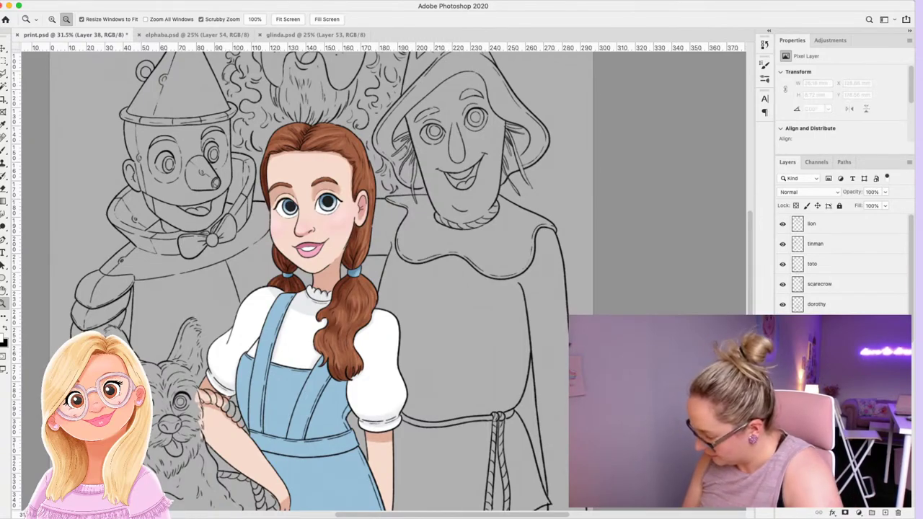
{"action": "key", "text": "b"}
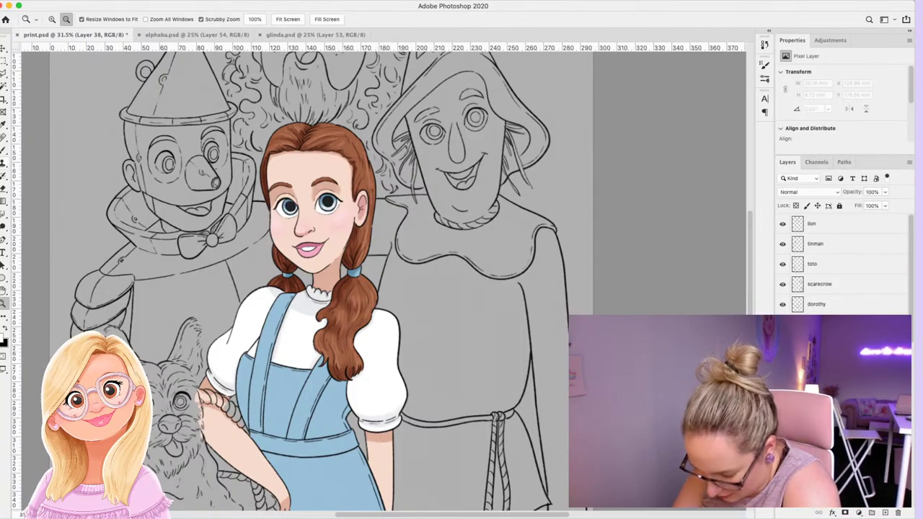
{"action": "left_click_drag", "start_coordinate": [287, 206], "coordinate": [326, 199]}
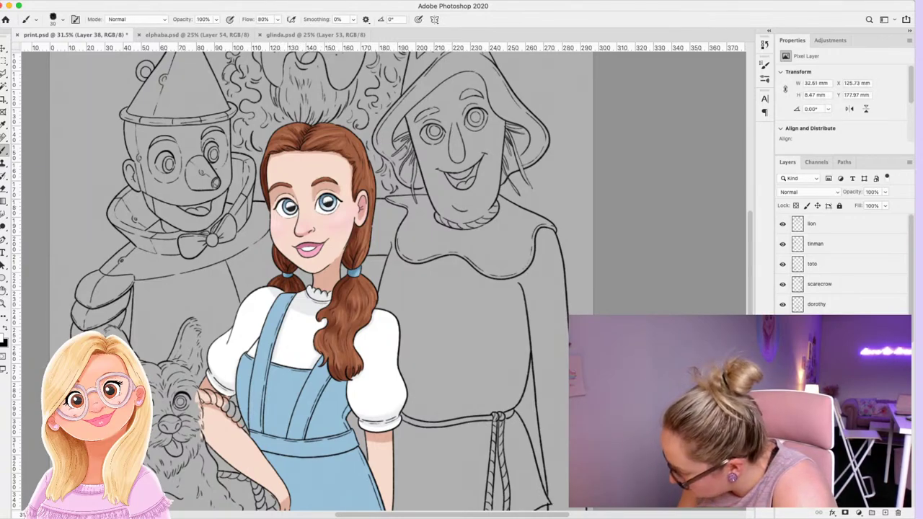
{"action": "mouse_move", "coordinate": [853, 192]}
{"action": "left_mouse_down"}
{"action": "mouse_move", "coordinate": [825, 192]}
{"action": "mouse_move", "coordinate": [854, 192]}
{"action": "left_mouse_up"}
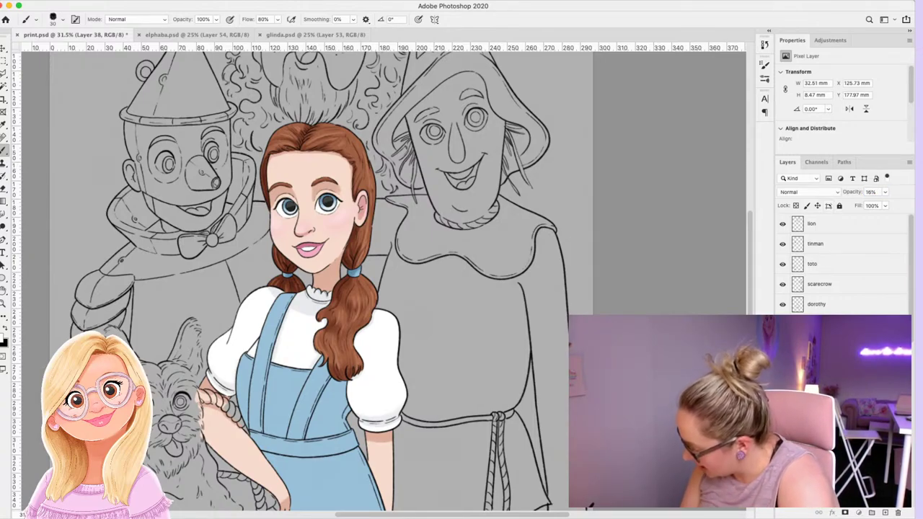
Add a Multiply layer above the dress colour, sample the dress blue and paint a shadow on the strap at the collar.
{"action": "left_click", "coordinate": [822, 405]}
{"action": "left_click", "coordinate": [885, 512]}
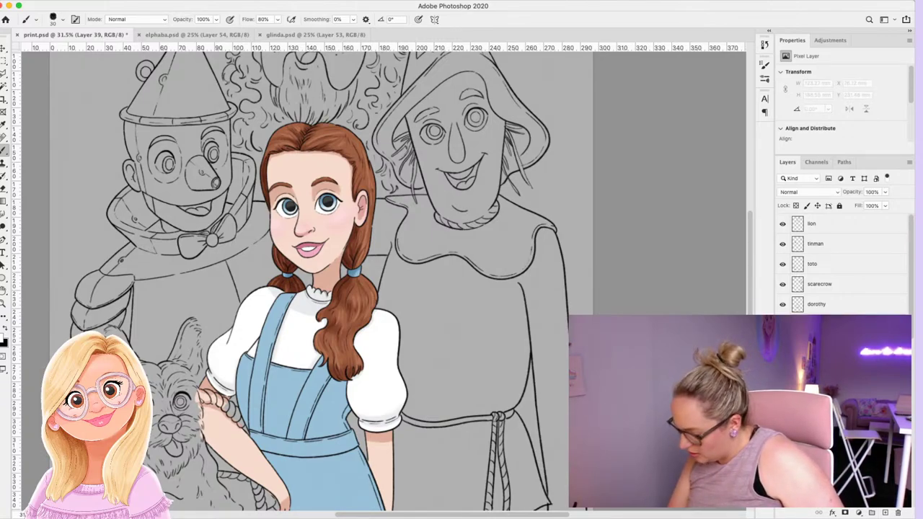
{"action": "scroll", "coordinate": [573, 505], "scroll_direction": "down", "scroll_amount": 5}
{"action": "key", "text": "i"}
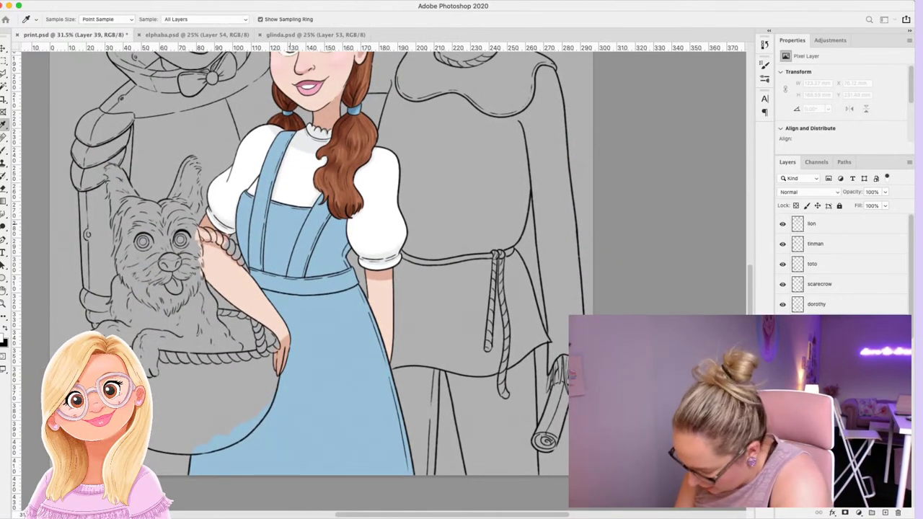
{"action": "key", "text": "b"}
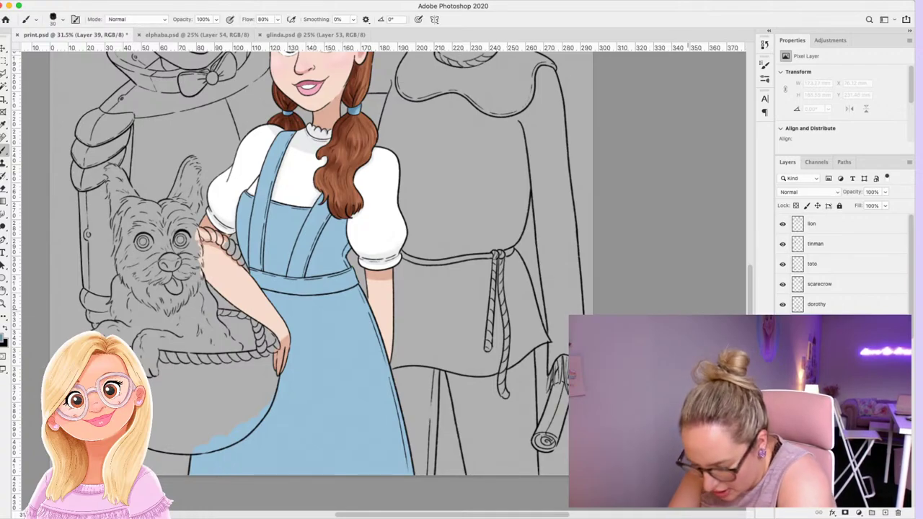
{"action": "mouse_move", "coordinate": [277, 132]}
{"action": "left_mouse_down"}
{"action": "mouse_move", "coordinate": [296, 144]}
{"action": "mouse_move", "coordinate": [293, 135]}
{"action": "left_mouse_up"}
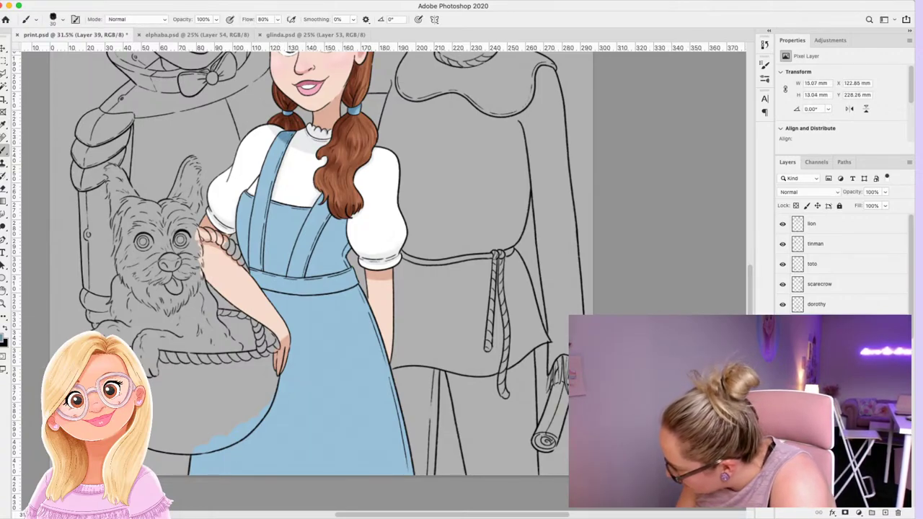
{"action": "left_click", "coordinate": [809, 192]}
{"action": "left_click", "coordinate": [799, 221]}
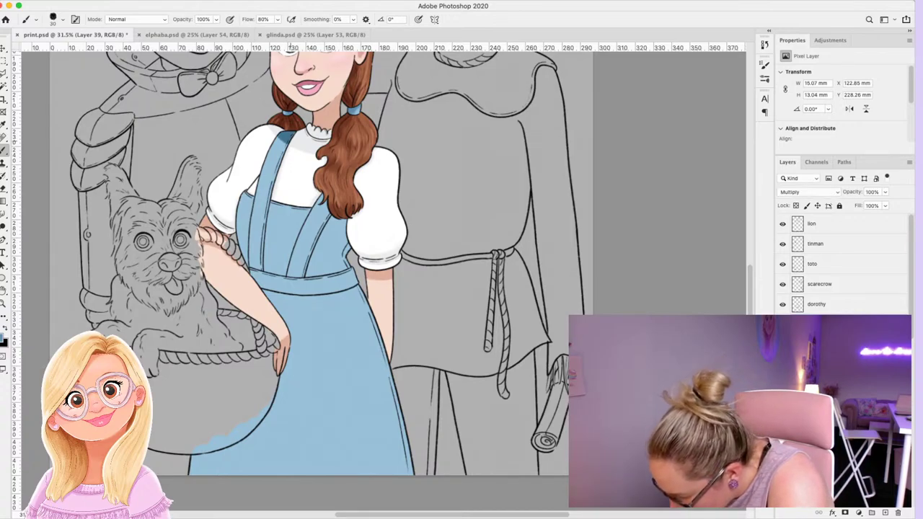
Paint blue shadows along both dress straps, beneath the hair and under the waistband, and lower the shadow layer's opacity.
{"action": "left_click_drag", "start_coordinate": [283, 143], "coordinate": [261, 268]}
{"action": "left_click_drag", "start_coordinate": [269, 202], "coordinate": [264, 265]}
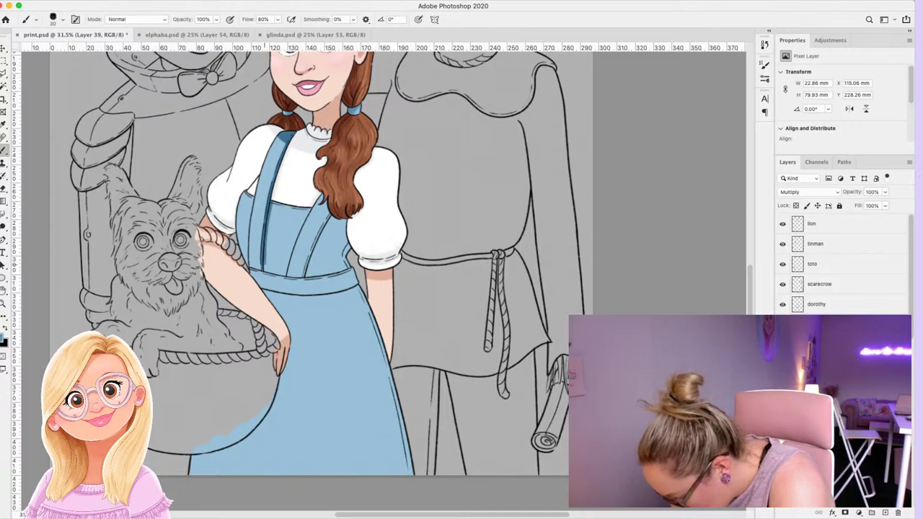
{"action": "left_click_drag", "start_coordinate": [332, 213], "coordinate": [305, 277]}
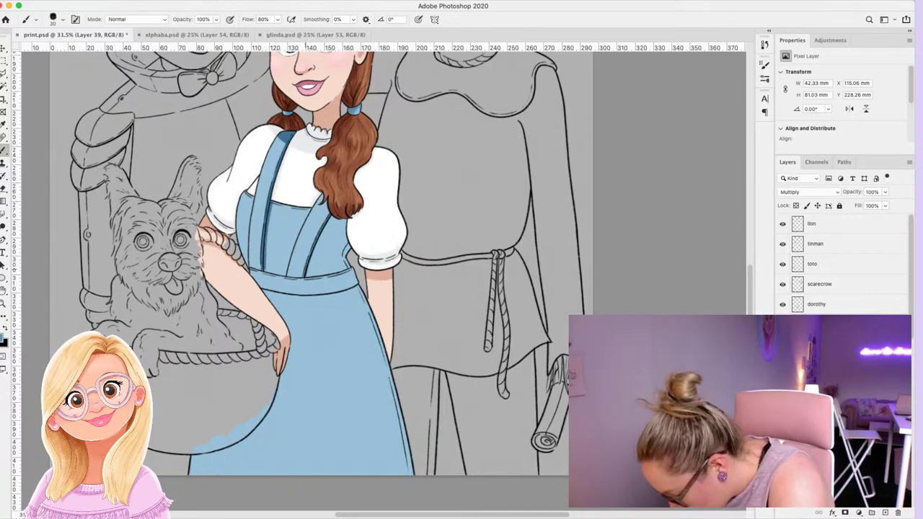
{"action": "left_click_drag", "start_coordinate": [331, 218], "coordinate": [306, 276]}
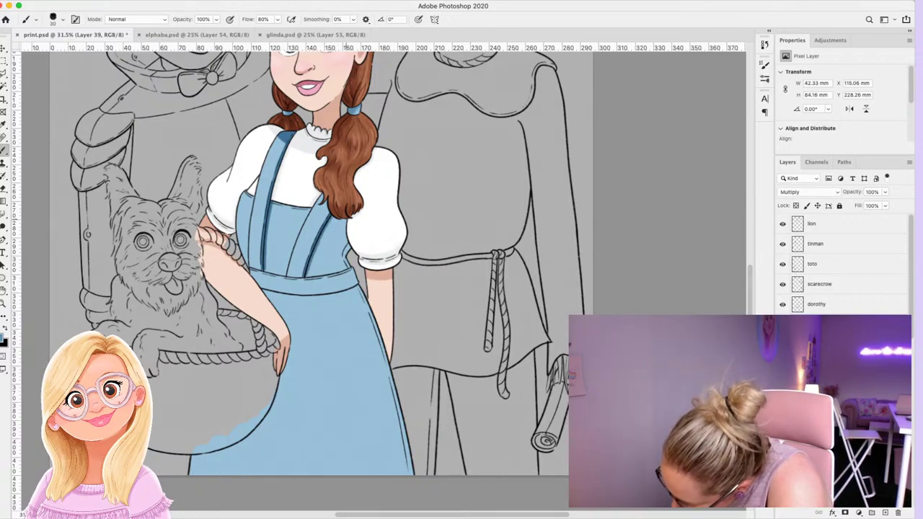
{"action": "mouse_move", "coordinate": [346, 220]}
{"action": "left_mouse_down"}
{"action": "mouse_move", "coordinate": [344, 256]}
{"action": "mouse_move", "coordinate": [333, 219]}
{"action": "left_mouse_up"}
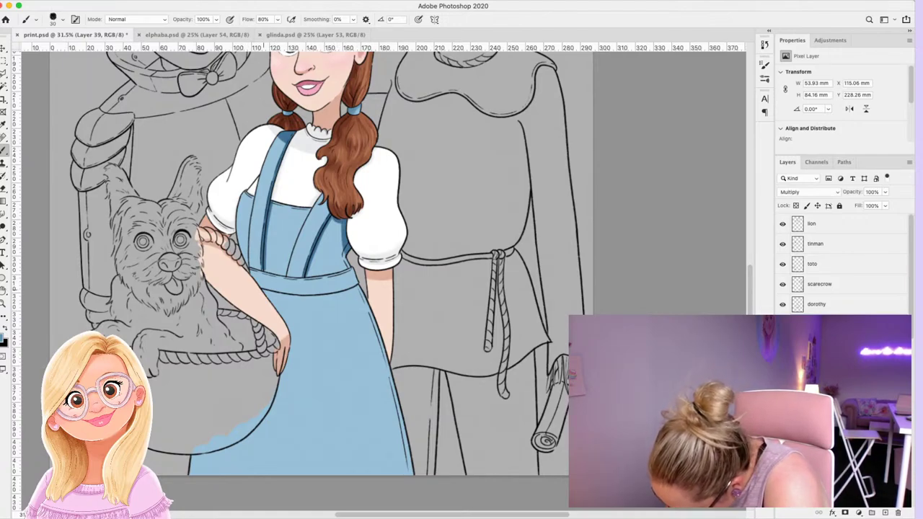
{"action": "mouse_move", "coordinate": [261, 290]}
{"action": "left_mouse_down"}
{"action": "mouse_move", "coordinate": [330, 295]}
{"action": "mouse_move", "coordinate": [359, 284]}
{"action": "left_mouse_up"}
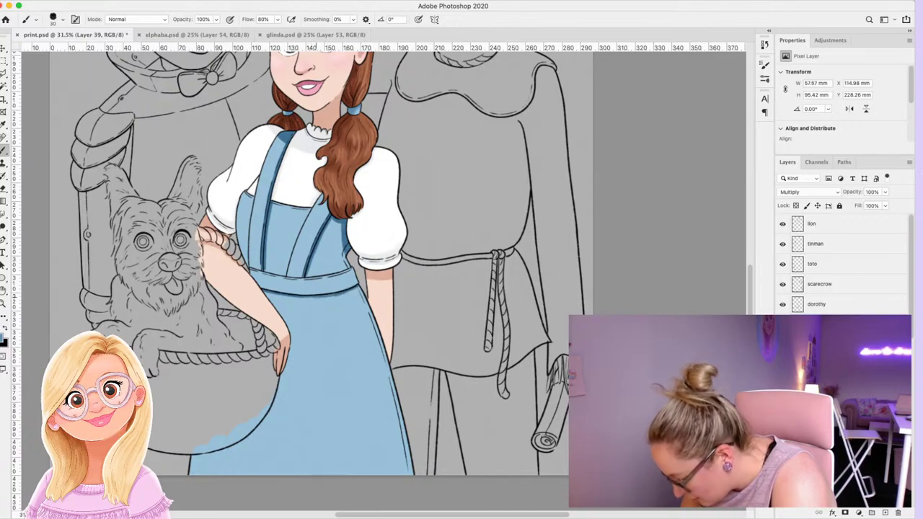
{"action": "left_click_drag", "start_coordinate": [854, 193], "coordinate": [824, 192]}
Paint white highlights along the top edges of the bodice and waistband on a new layer set to 30% opacity.
{"action": "left_click", "coordinate": [830, 425]}
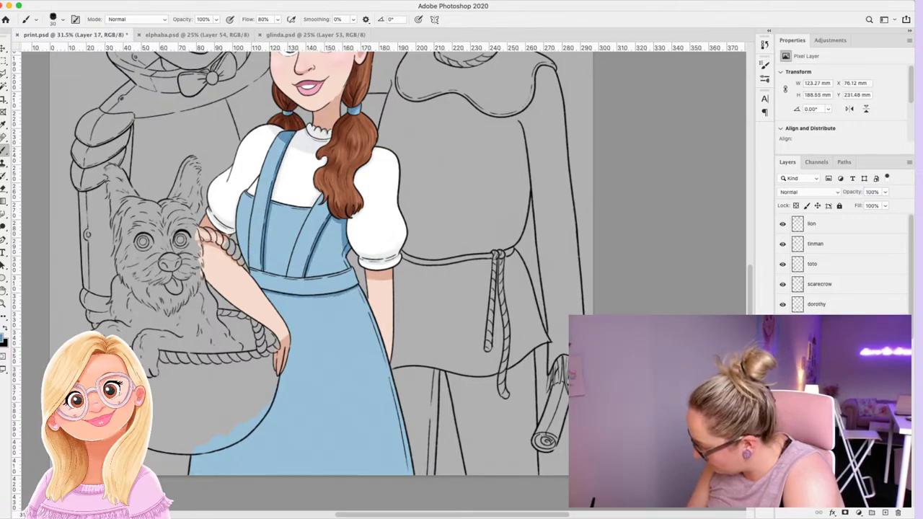
{"action": "left_click", "coordinate": [885, 512]}
{"action": "key", "text": "d"}
{"action": "key", "text": "x"}
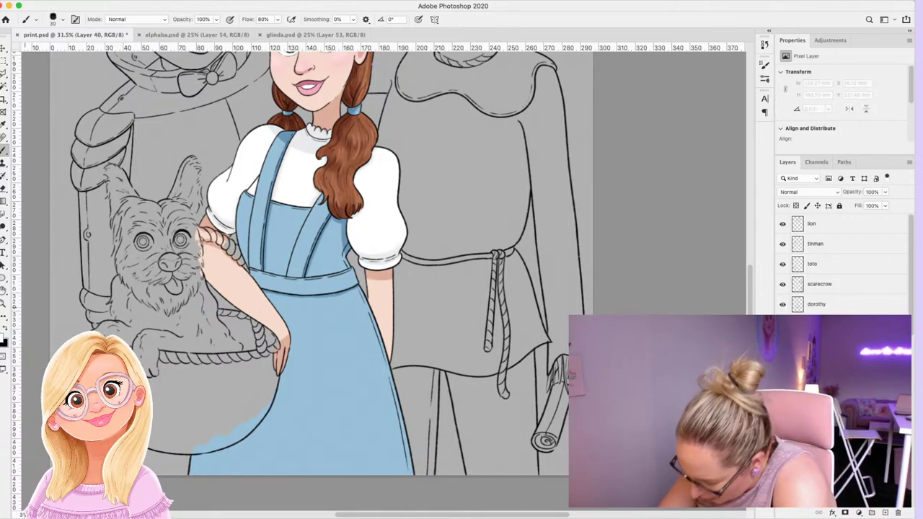
{"action": "left_click_drag", "start_coordinate": [253, 196], "coordinate": [313, 209]}
{"action": "mouse_move", "coordinate": [248, 267]}
{"action": "left_mouse_down"}
{"action": "mouse_move", "coordinate": [300, 279]}
{"action": "mouse_move", "coordinate": [351, 268]}
{"action": "left_mouse_up"}
{"action": "key", "text": "e"}
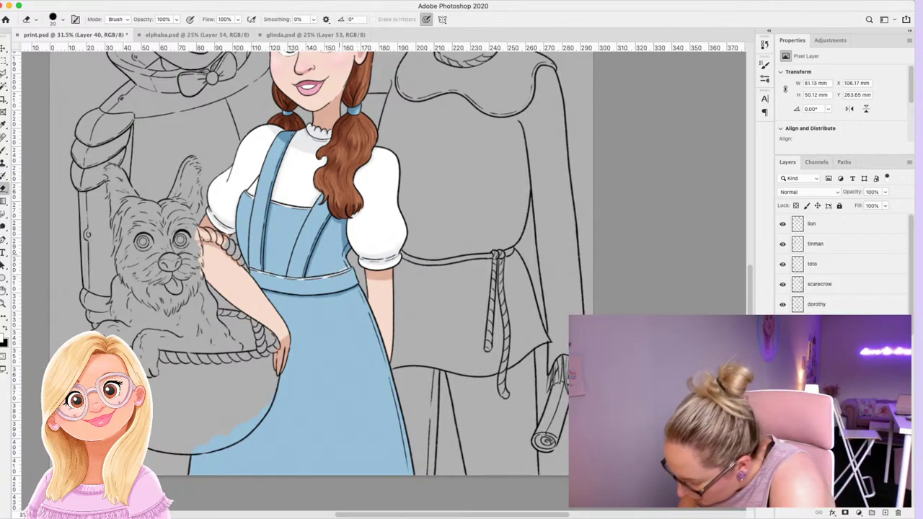
{"action": "left_click_drag", "start_coordinate": [853, 192], "coordinate": [822, 192]}
{"action": "key", "text": "3"}
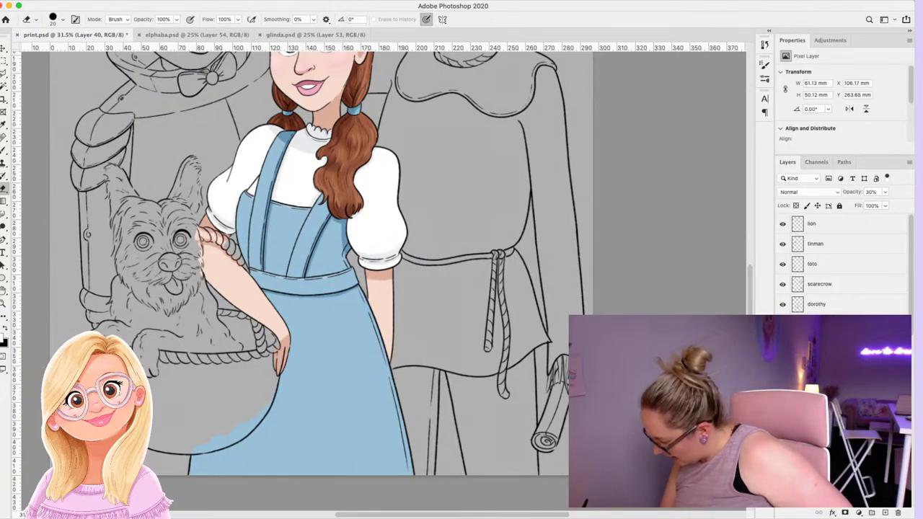
Recolour the dress's base colour layer to white.
{"action": "left_click", "coordinate": [822, 404]}
{"action": "key", "text": "space"}
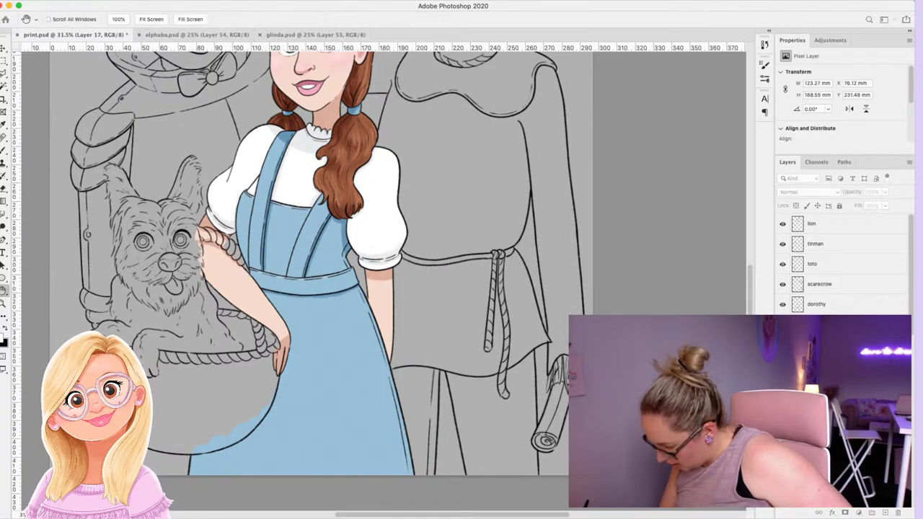
{"action": "key", "text": "ctrl+z"}
{"action": "key", "text": "i"}
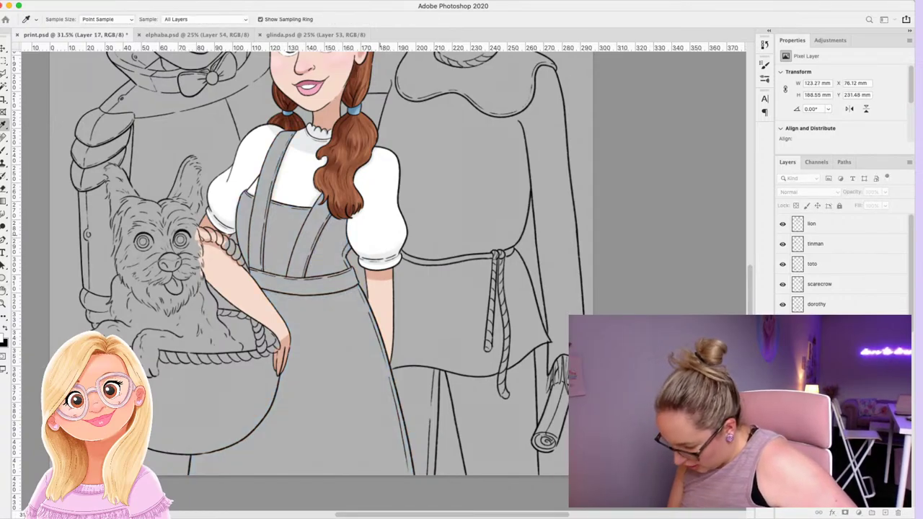
{"action": "key", "text": "alt+BackSpace"}
{"action": "key", "text": "h"}
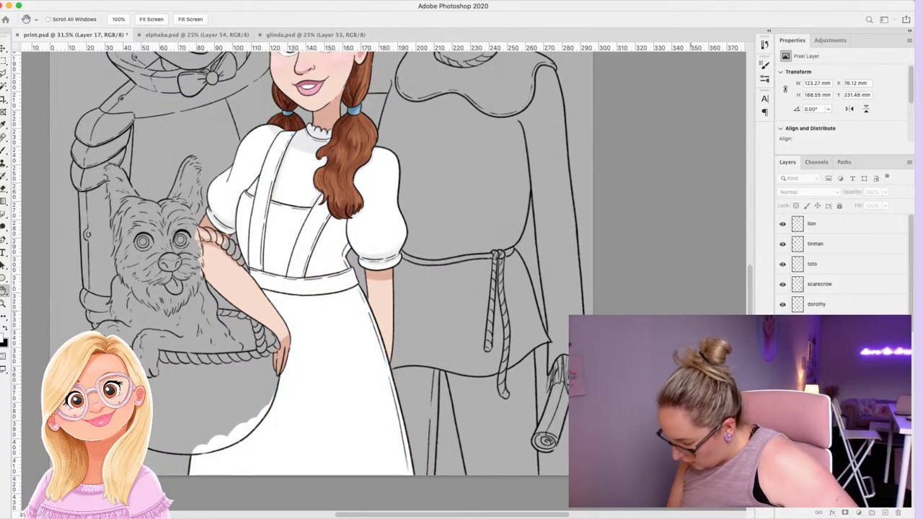
{"action": "key", "text": "e"}
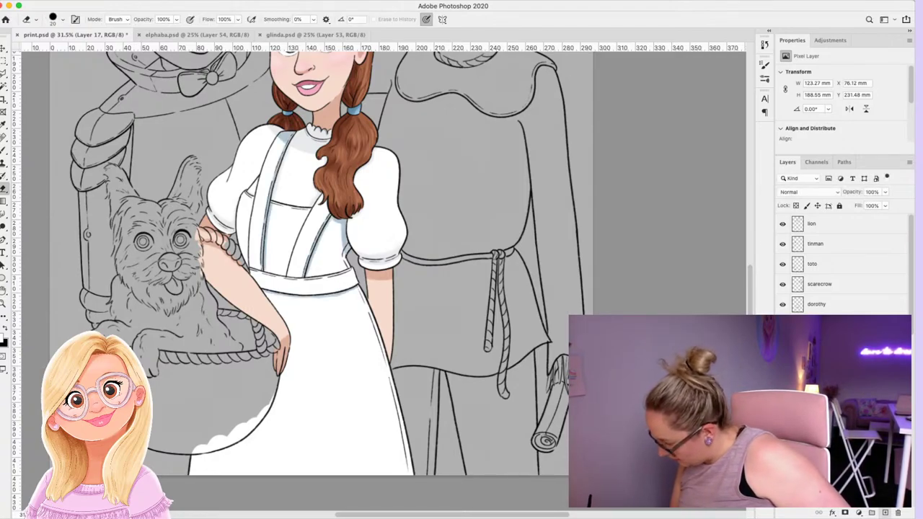
Add a new layer, sample the dress blue and set the layer's opacity to 70%.
{"action": "key", "text": "alt+shift+super+n"}
{"action": "key", "text": "i"}
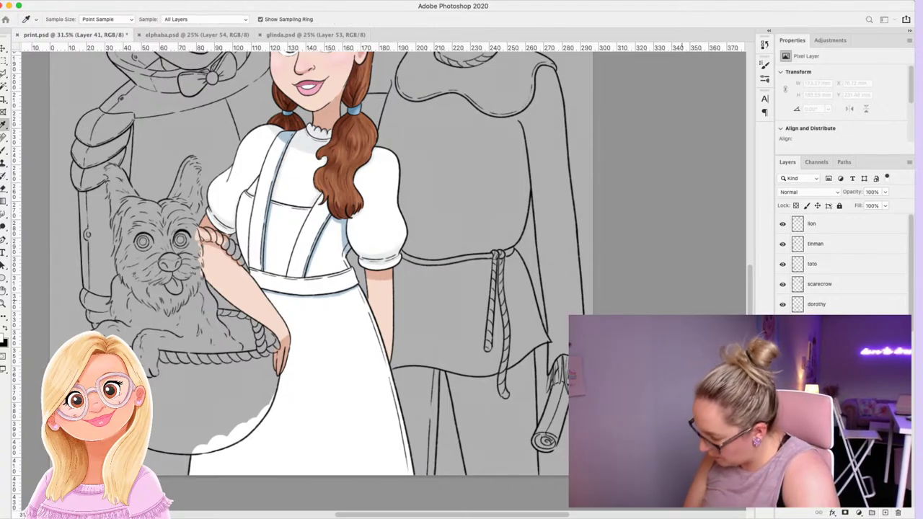
{"action": "key", "text": "b"}
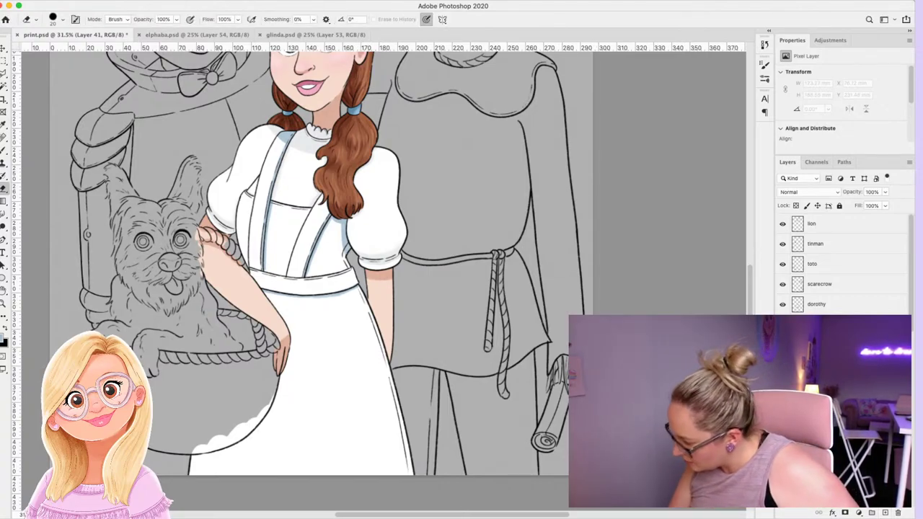
{"action": "left_click_drag", "start_coordinate": [852, 191], "coordinate": [838, 193]}
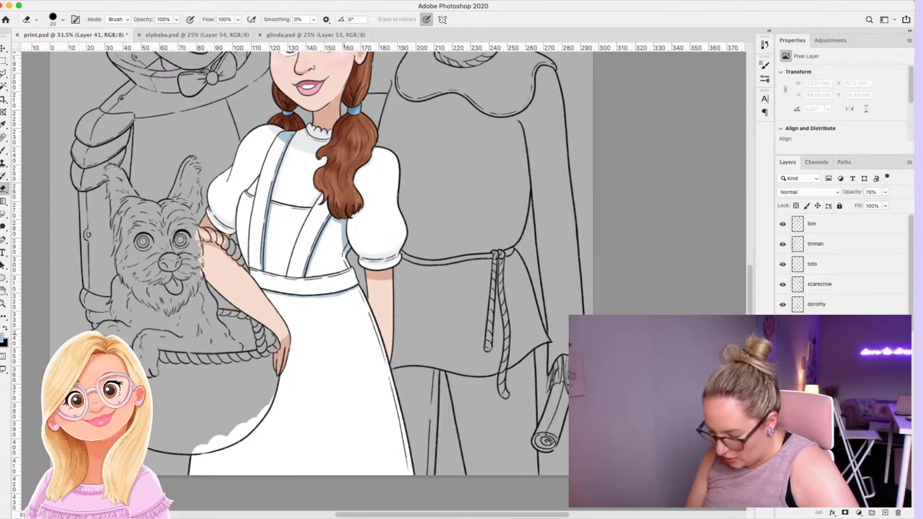
Paint evenly spaced, slightly curved horizontal blue stripes over the side bodice panel between the strap and the puffed sleeve.
{"action": "key", "text": "z"}
{"action": "left_click_drag", "start_coordinate": [343, 284], "coordinate": [368, 265]}
{"action": "key", "text": "b"}
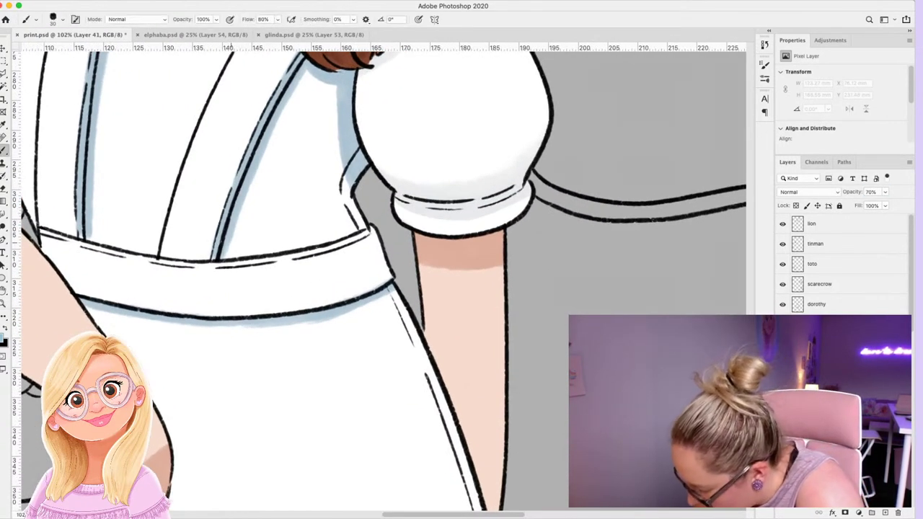
{"action": "left_click_drag", "start_coordinate": [224, 247], "coordinate": [360, 215]}
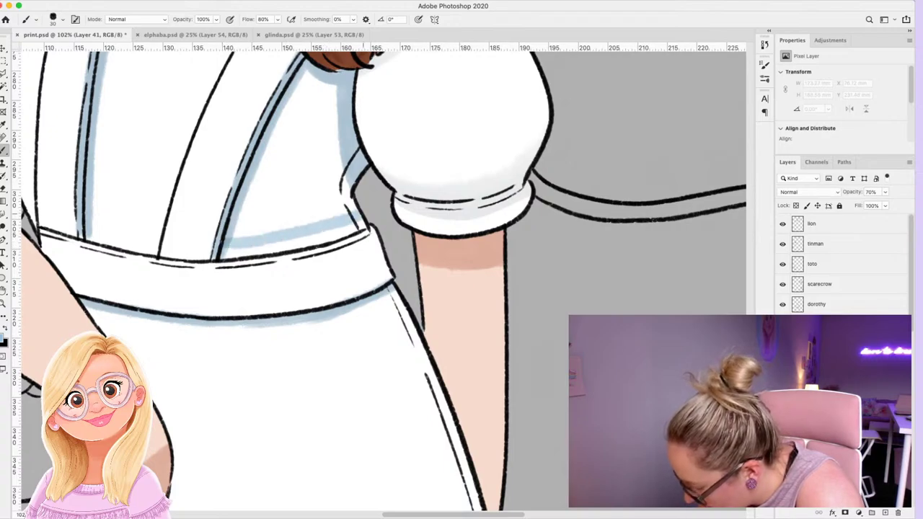
{"action": "left_click_drag", "start_coordinate": [233, 220], "coordinate": [352, 192]}
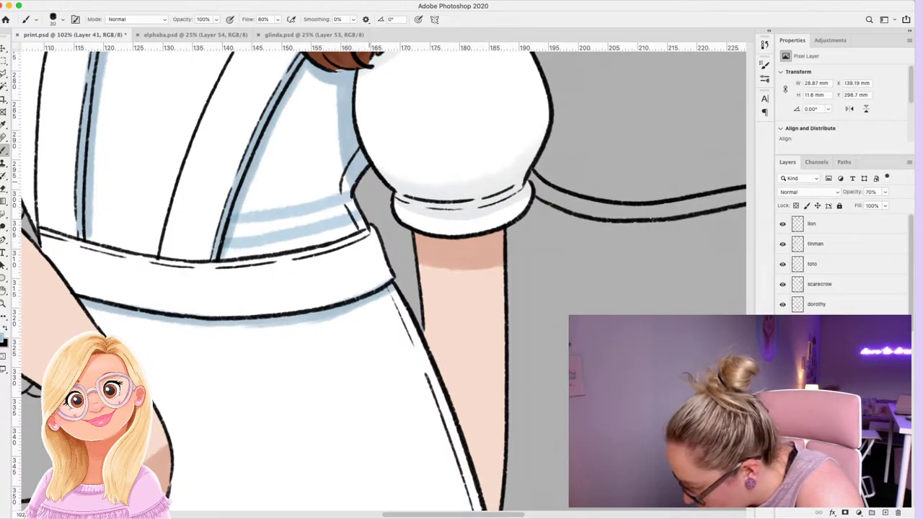
{"action": "left_click_drag", "start_coordinate": [240, 199], "coordinate": [360, 172]}
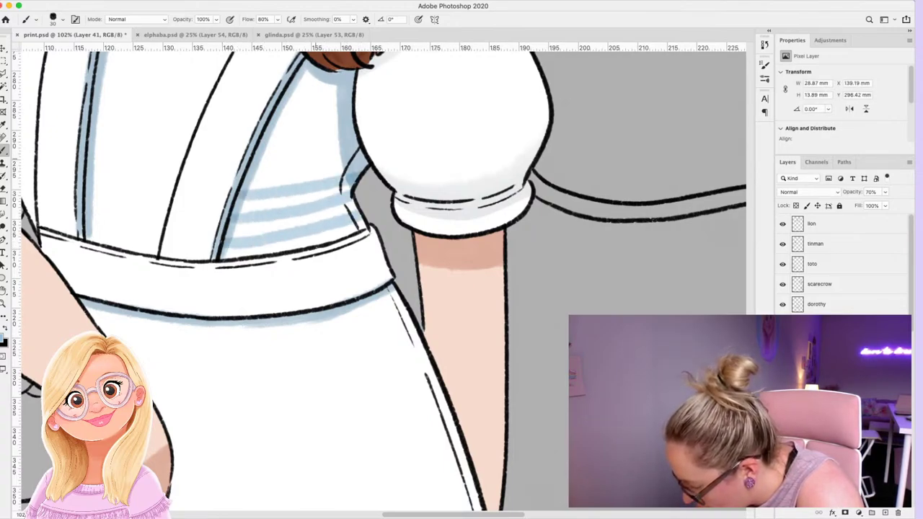
{"action": "left_click_drag", "start_coordinate": [246, 173], "coordinate": [369, 153]}
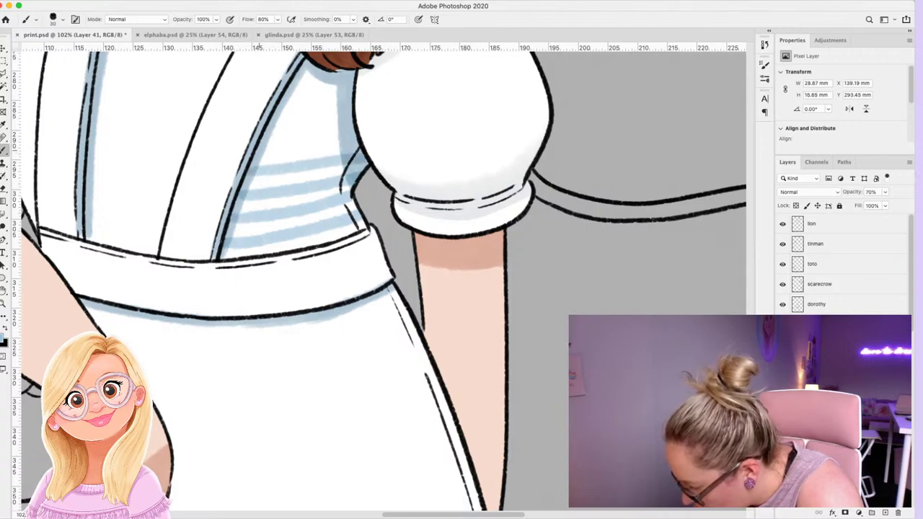
{"action": "left_click_drag", "start_coordinate": [257, 150], "coordinate": [358, 137]}
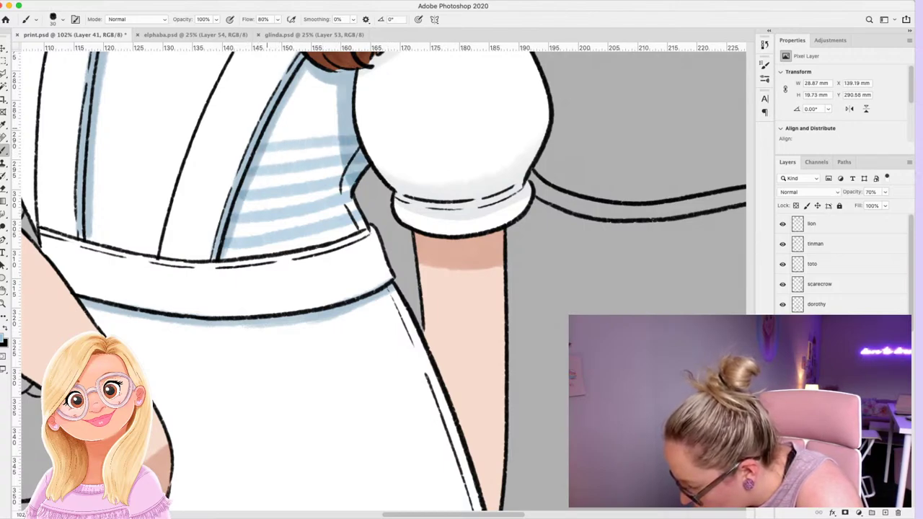
{"action": "left_click_drag", "start_coordinate": [268, 130], "coordinate": [352, 118]}
{"action": "left_click_drag", "start_coordinate": [277, 108], "coordinate": [352, 99]}
{"action": "left_click_drag", "start_coordinate": [290, 86], "coordinate": [352, 81]}
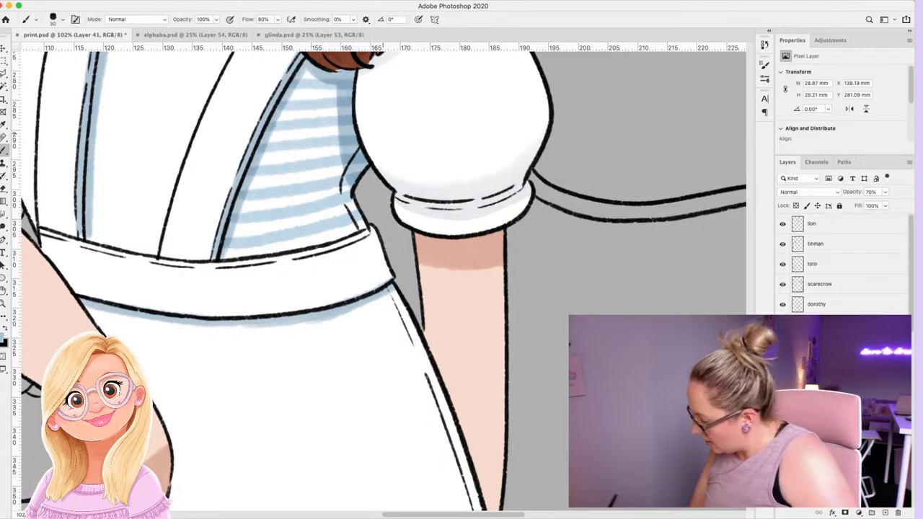
Add another layer at 64% opacity and paint vertical blue stripes across the side panel's horizontal ones to form gingham.
{"action": "left_click", "coordinate": [886, 513]}
{"action": "left_click_drag", "start_coordinate": [853, 192], "coordinate": [835, 193]}
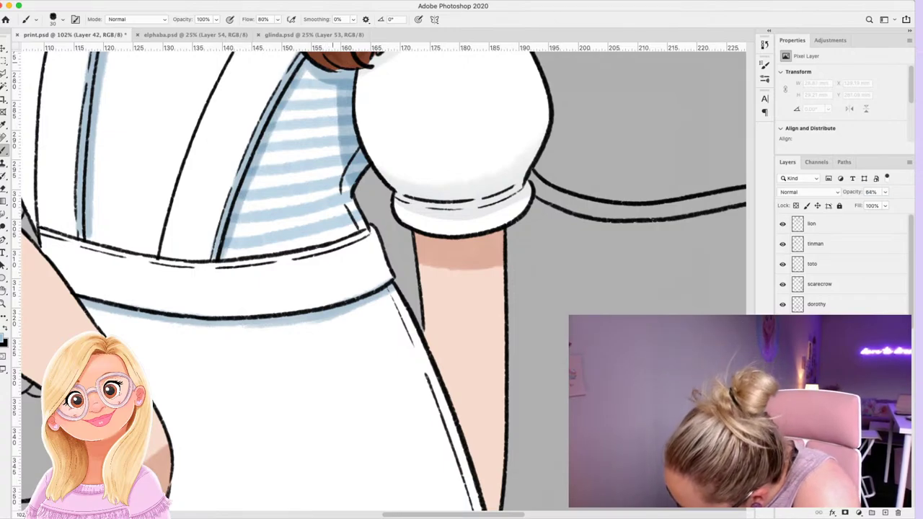
{"action": "left_click_drag", "start_coordinate": [328, 72], "coordinate": [308, 175]}
{"action": "left_click_drag", "start_coordinate": [308, 219], "coordinate": [313, 244]}
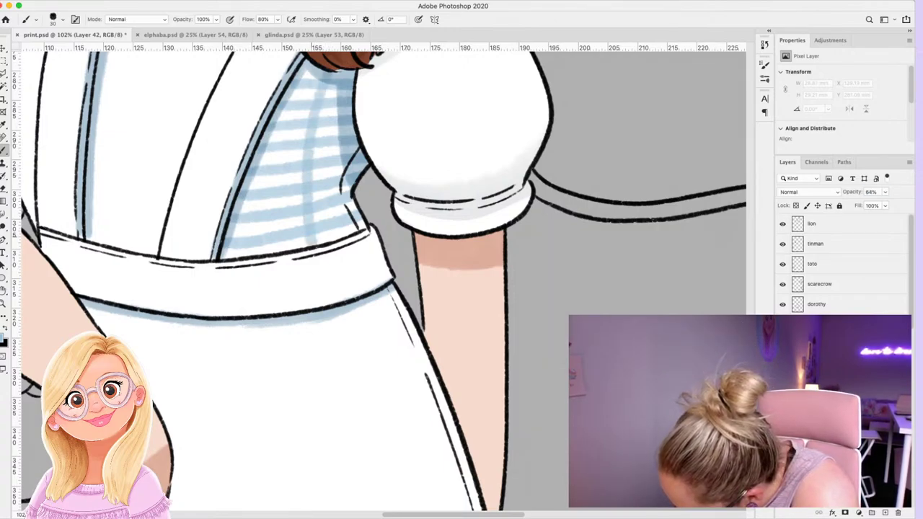
{"action": "mouse_move", "coordinate": [301, 72]}
{"action": "left_mouse_down"}
{"action": "mouse_move", "coordinate": [288, 150]}
{"action": "mouse_move", "coordinate": [289, 250]}
{"action": "left_mouse_up"}
{"action": "left_click_drag", "start_coordinate": [264, 130], "coordinate": [264, 254]}
{"action": "left_click_drag", "start_coordinate": [241, 223], "coordinate": [235, 259]}
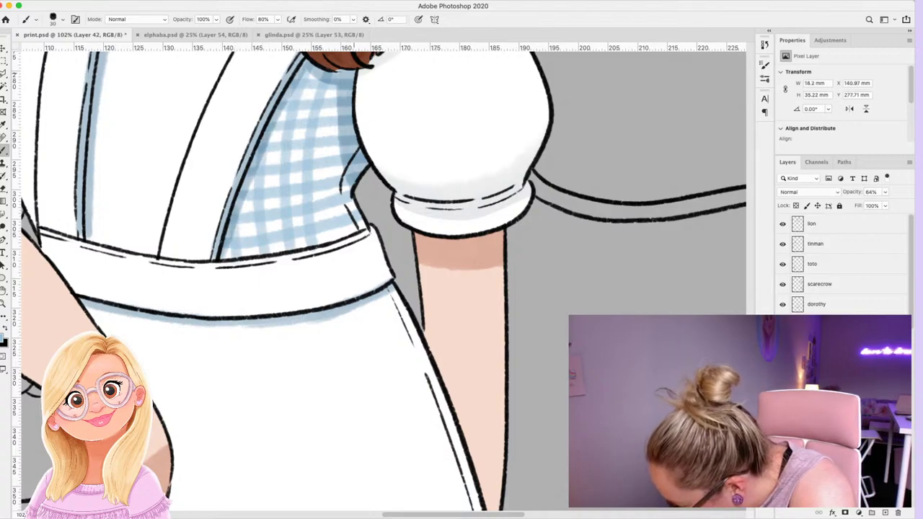
{"action": "mouse_move", "coordinate": [353, 72]}
{"action": "left_mouse_down"}
{"action": "mouse_move", "coordinate": [333, 122]}
{"action": "mouse_move", "coordinate": [334, 241]}
{"action": "left_mouse_up"}
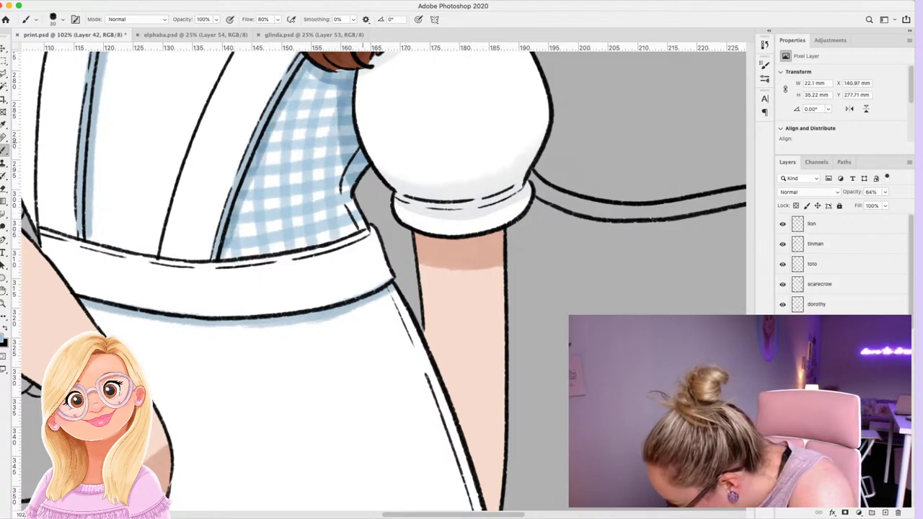
{"action": "mouse_move", "coordinate": [358, 147]}
{"action": "left_mouse_down"}
{"action": "mouse_move", "coordinate": [348, 204]}
{"action": "mouse_move", "coordinate": [357, 226]}
{"action": "mouse_move", "coordinate": [114, 272]}
{"action": "left_mouse_up"}
Set the vertical stripe layer's opacity to 62% and the horizontal stripe layer's opacity to 59%.
{"action": "key", "text": "z"}
{"action": "left_click_drag", "start_coordinate": [339, 236], "coordinate": [419, 256]}
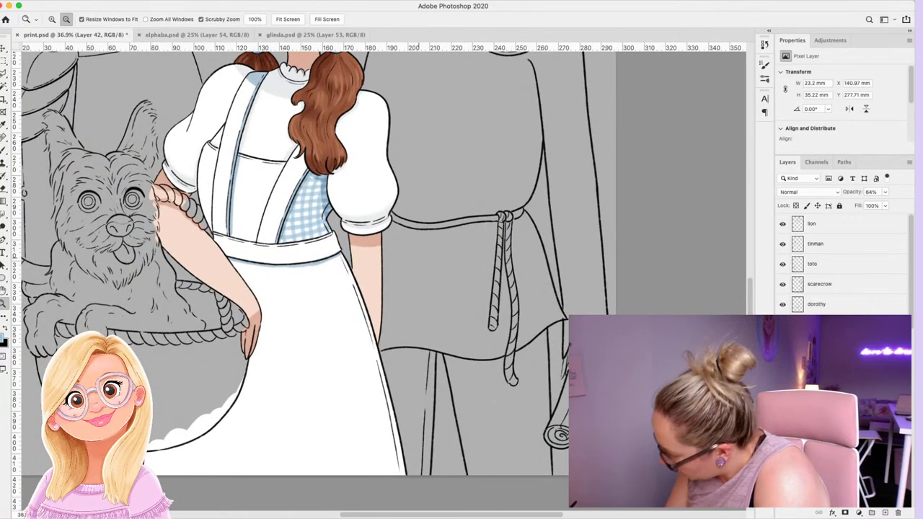
{"action": "key", "text": "5"}
{"action": "key", "text": "1"}
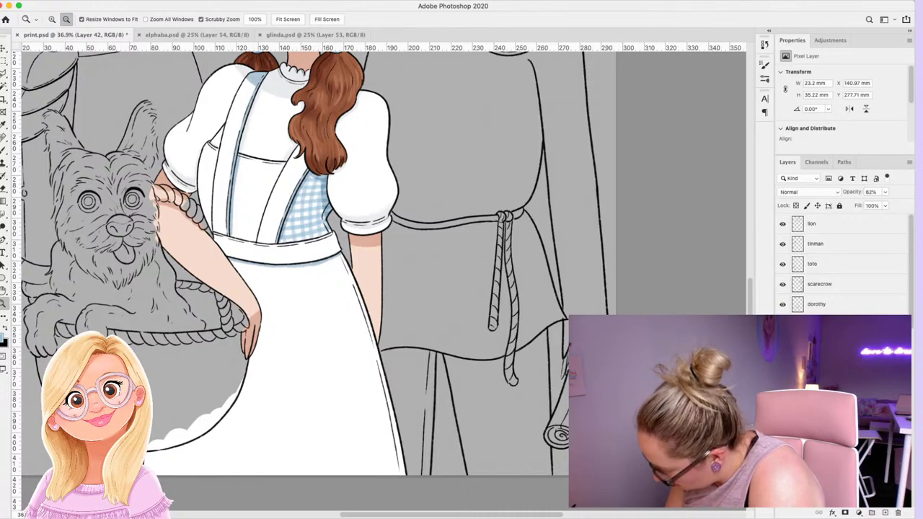
{"action": "left_click", "coordinate": [822, 426]}
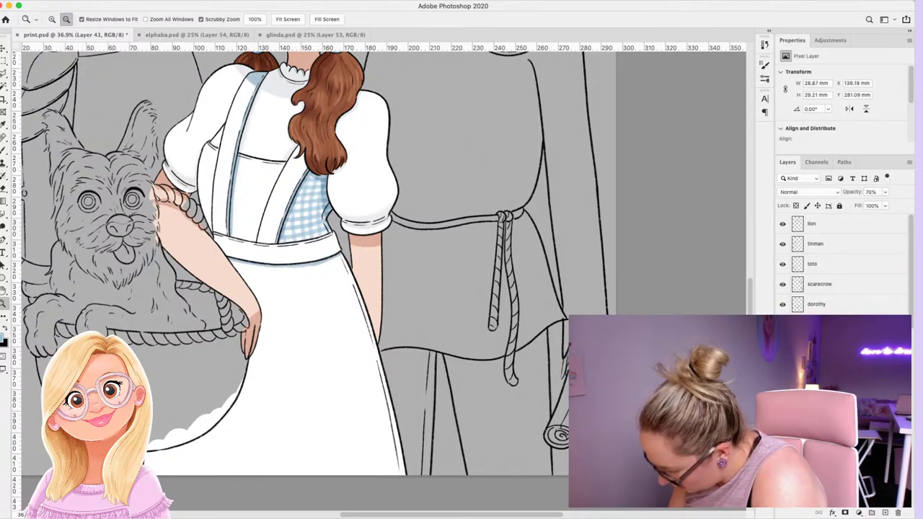
{"action": "key", "text": "5"}
{"action": "key", "text": "9"}
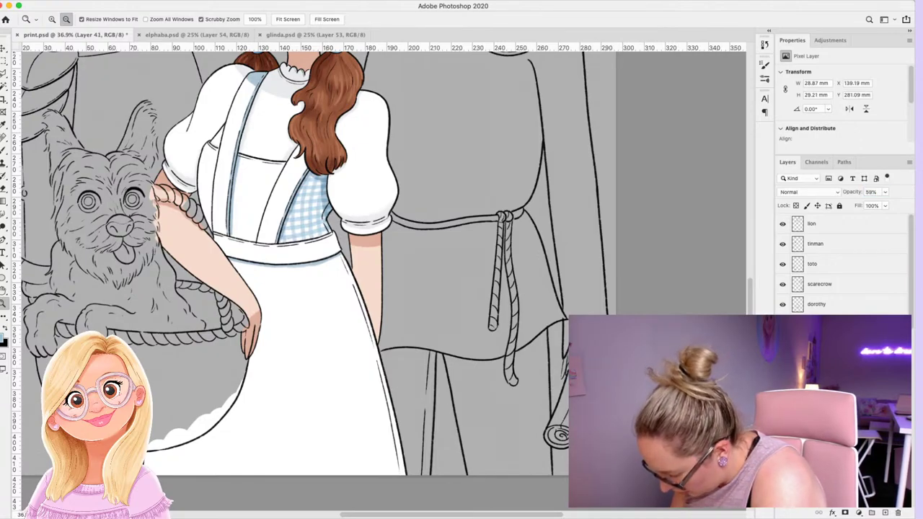
Try stronger opacities of 88% on the horizontal stripes and 75% on the vertical ones, and restore the horizontal layer to 59%.
{"action": "left_click_drag", "start_coordinate": [316, 214], "coordinate": [382, 196]}
{"action": "left_click_drag", "start_coordinate": [374, 304], "coordinate": [302, 318]}
{"action": "left_click_drag", "start_coordinate": [374, 306], "coordinate": [426, 306]}
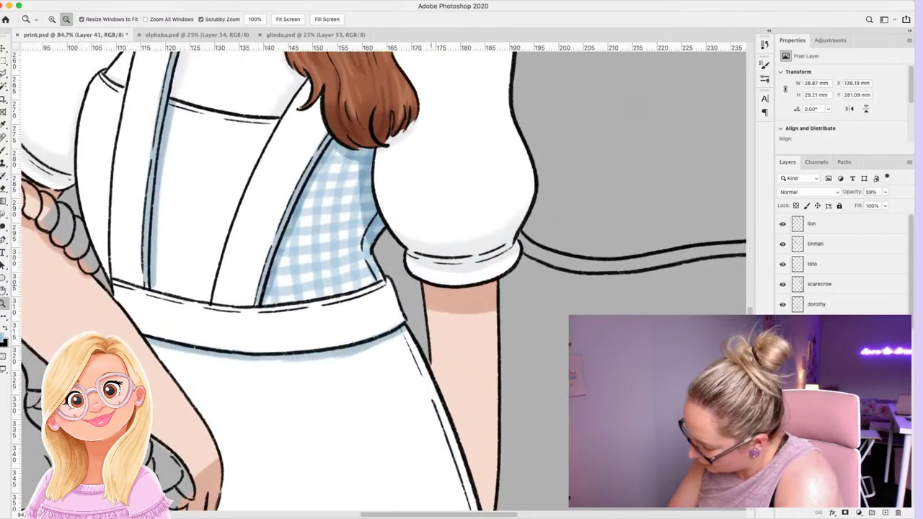
{"action": "key", "text": "0"}
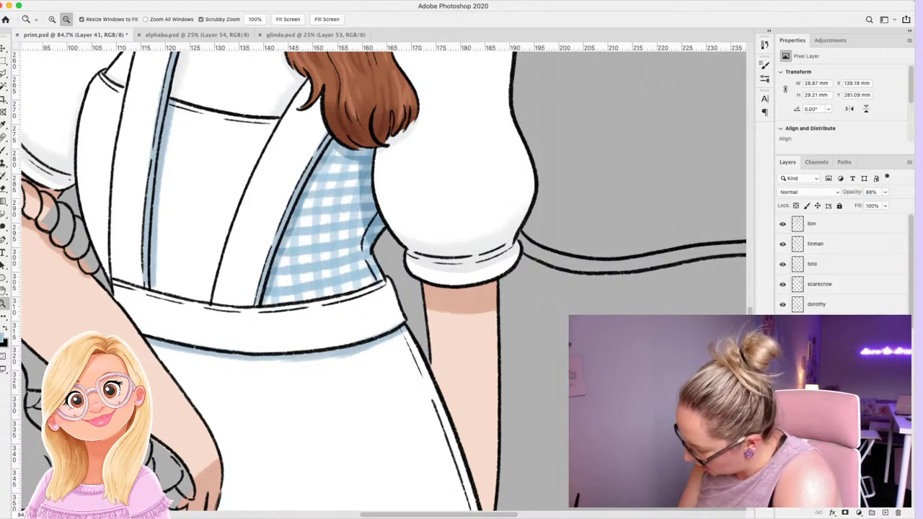
{"action": "left_click", "coordinate": [818, 405]}
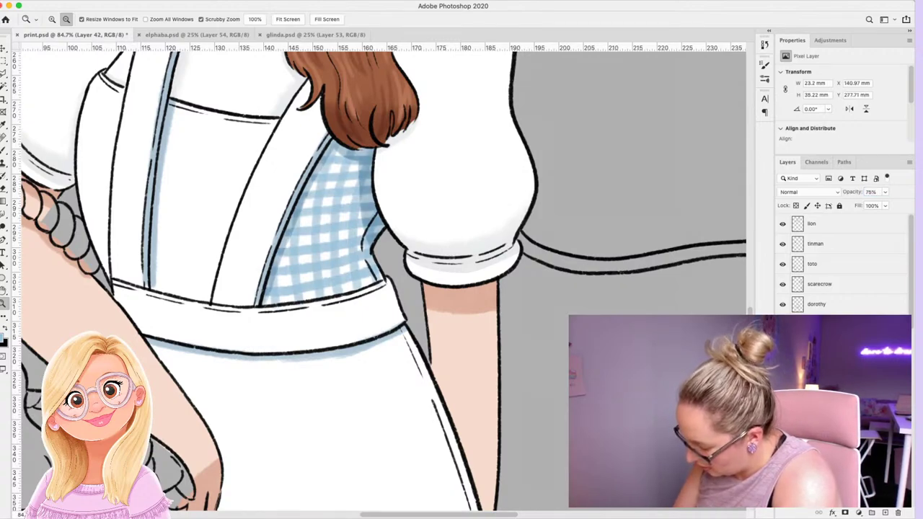
{"action": "key", "text": "8"}
{"action": "key", "text": "4"}
{"action": "key", "text": "6"}
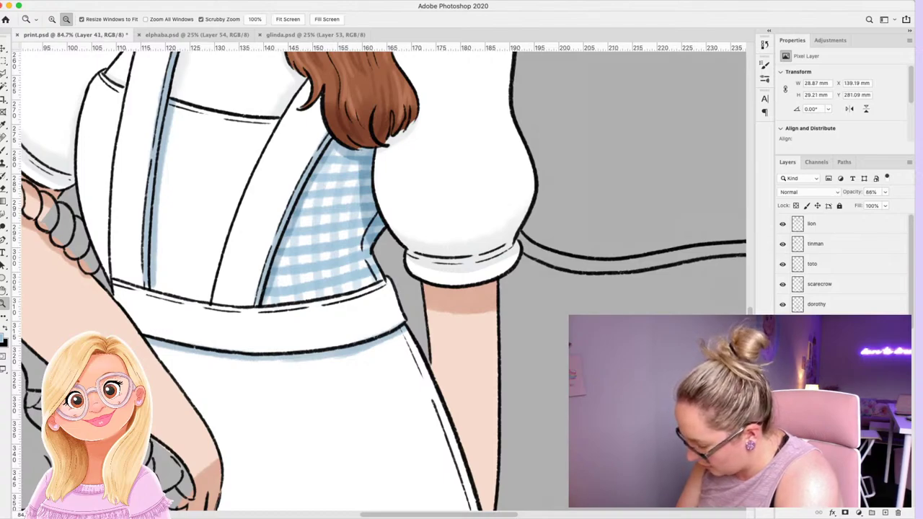
{"action": "key", "text": "7"}
{"action": "key", "text": "5"}
{"action": "left_click_drag", "start_coordinate": [853, 191], "coordinate": [847, 192]}
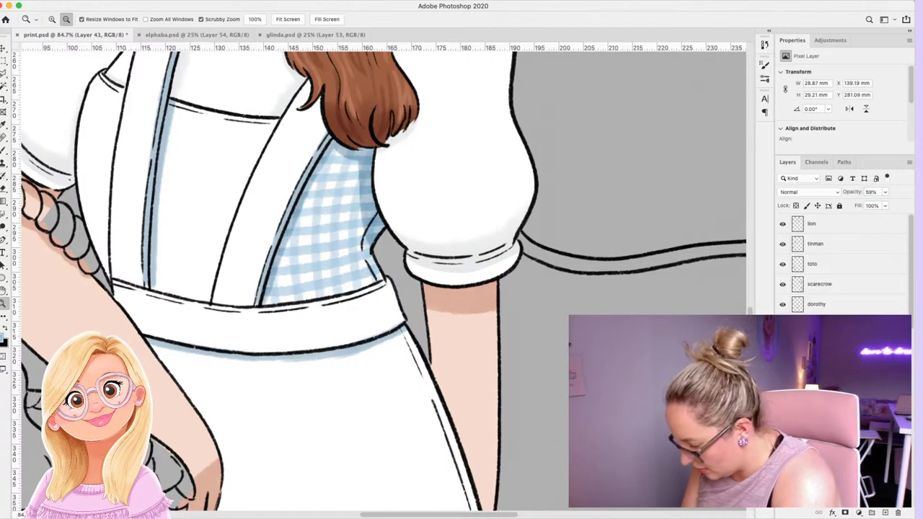
Examine the gingham side panel close up and from a distance, switching a layer's visibility off and on to compare.
{"action": "left_click_drag", "start_coordinate": [380, 189], "coordinate": [408, 189]}
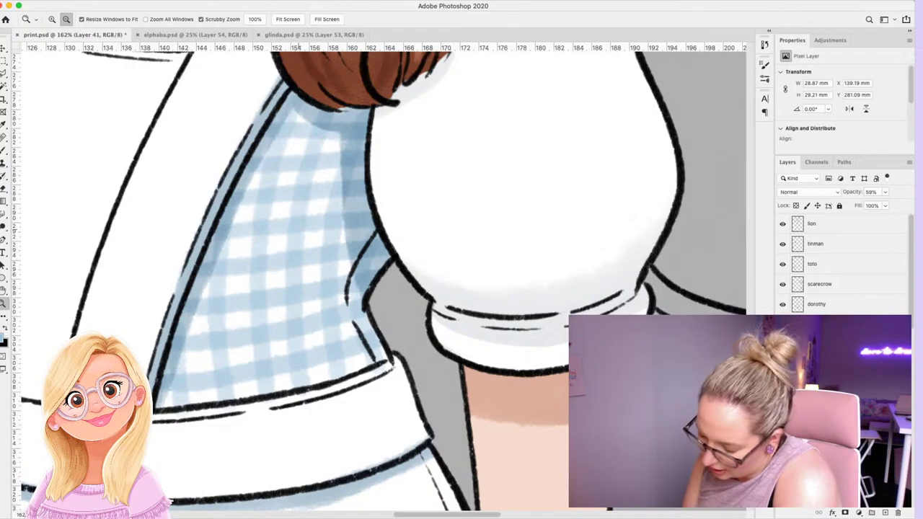
{"action": "scroll", "coordinate": [295, 252], "scroll_direction": "down", "scroll_amount": 10}
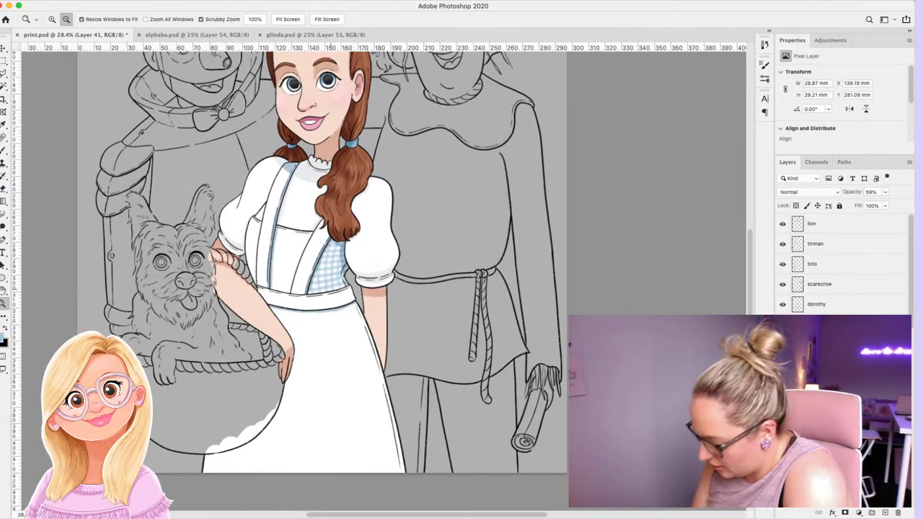
{"action": "scroll", "coordinate": [335, 281], "scroll_direction": "up", "scroll_amount": 5}
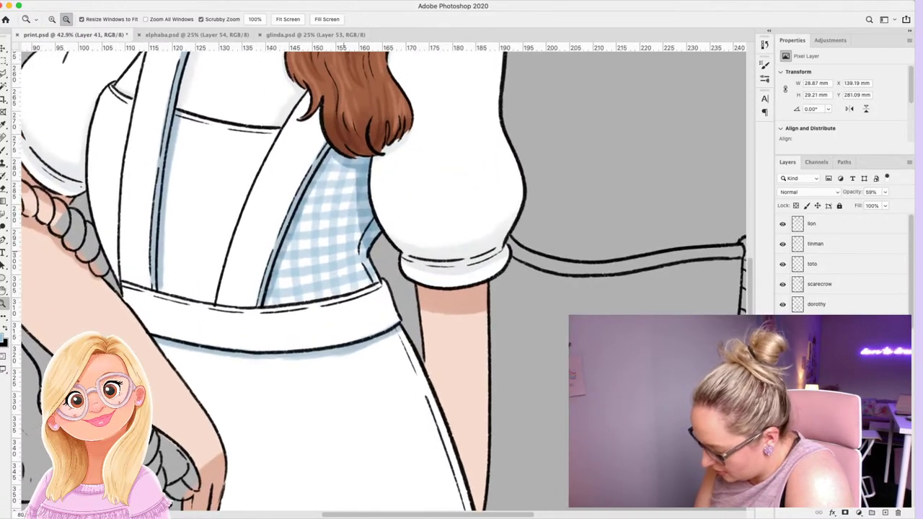
{"action": "left_click", "coordinate": [783, 365]}
{"action": "left_click", "coordinate": [782, 365]}
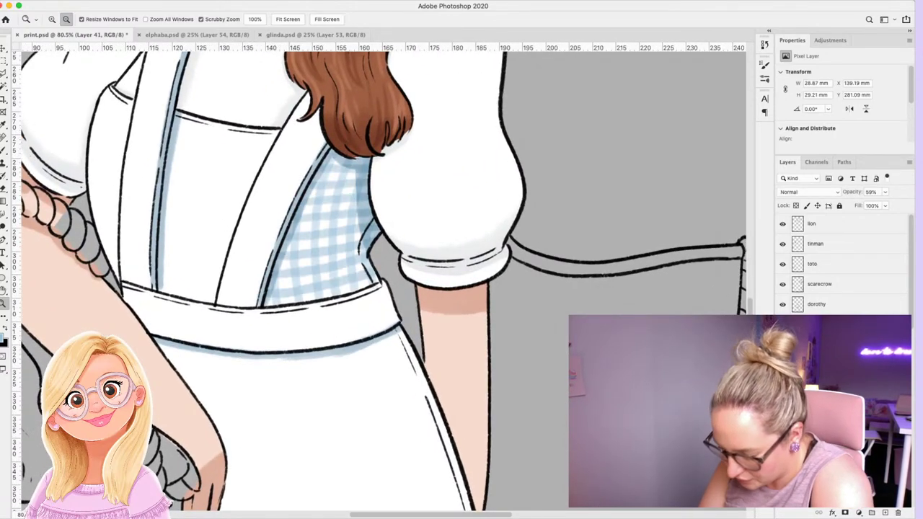
Try painting horizontal blue stripes along the top of the front bodice panel between the straps.
{"action": "key", "text": "b"}
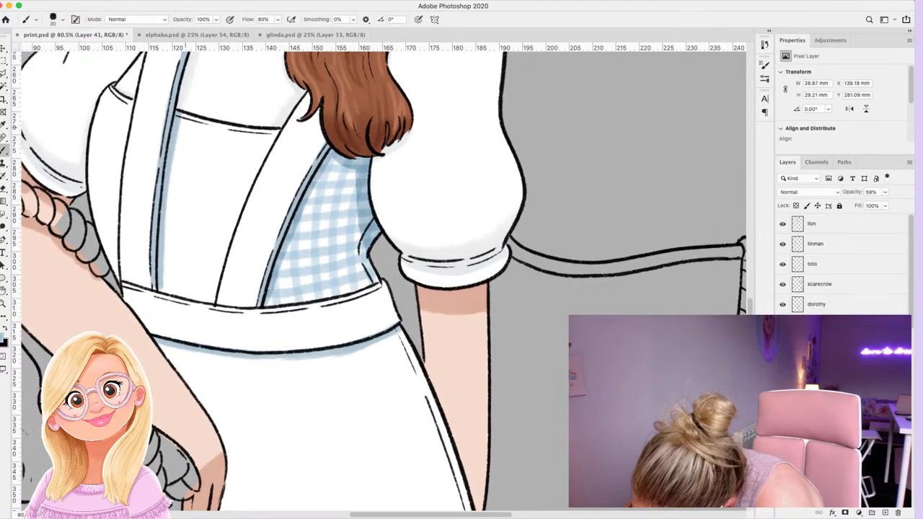
{"action": "left_click_drag", "start_coordinate": [174, 123], "coordinate": [264, 140]}
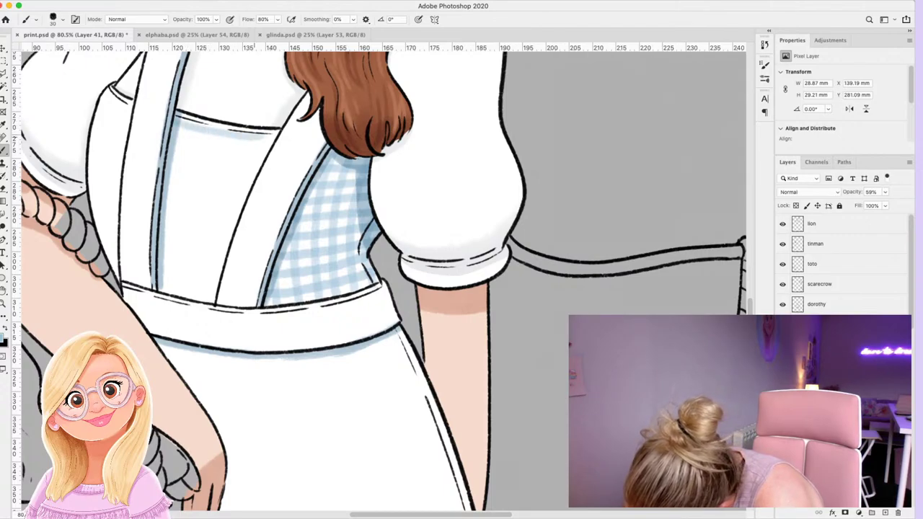
{"action": "left_click_drag", "start_coordinate": [173, 139], "coordinate": [256, 151]}
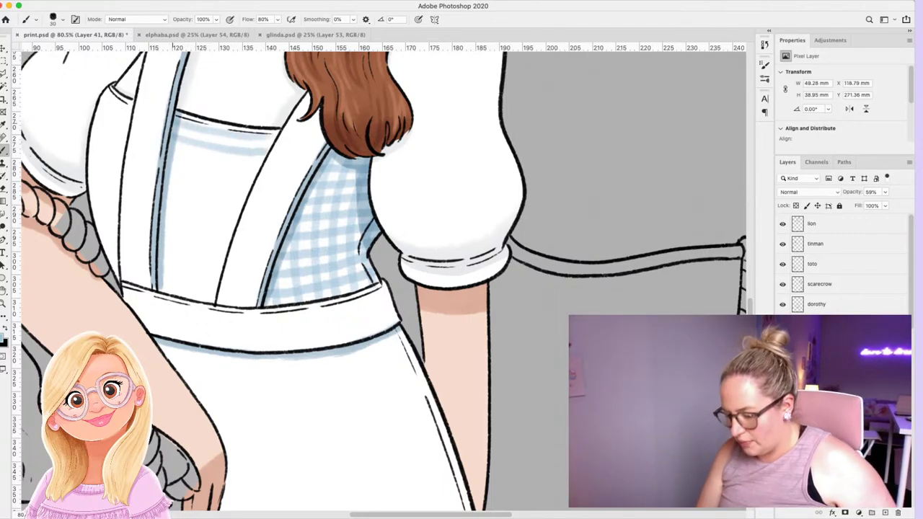
{"action": "key", "text": "ctrl+z"}
Try painting parallel blue stripes across the front bodice panel, working from its upper edge down to the waistband.
{"action": "left_click_drag", "start_coordinate": [173, 127], "coordinate": [301, 196]}
{"action": "key", "text": "r"}
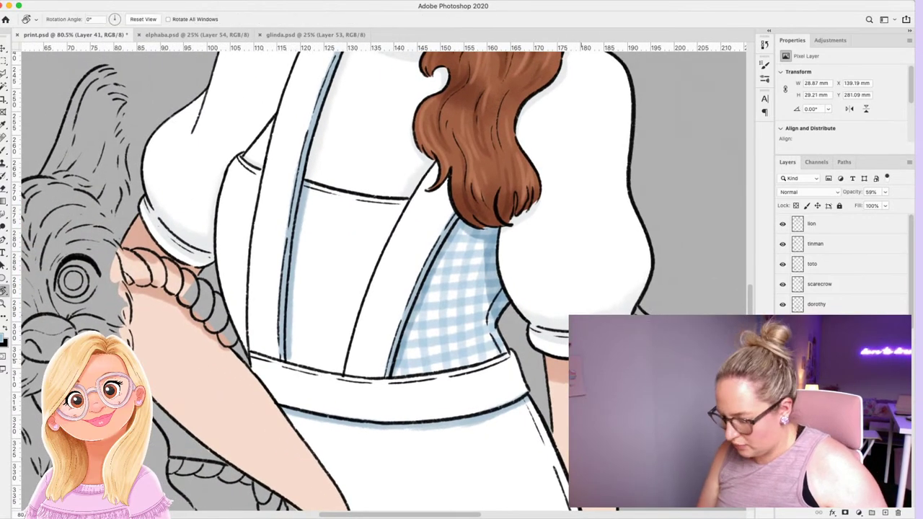
{"action": "left_click_drag", "start_coordinate": [605, 348], "coordinate": [609, 200]}
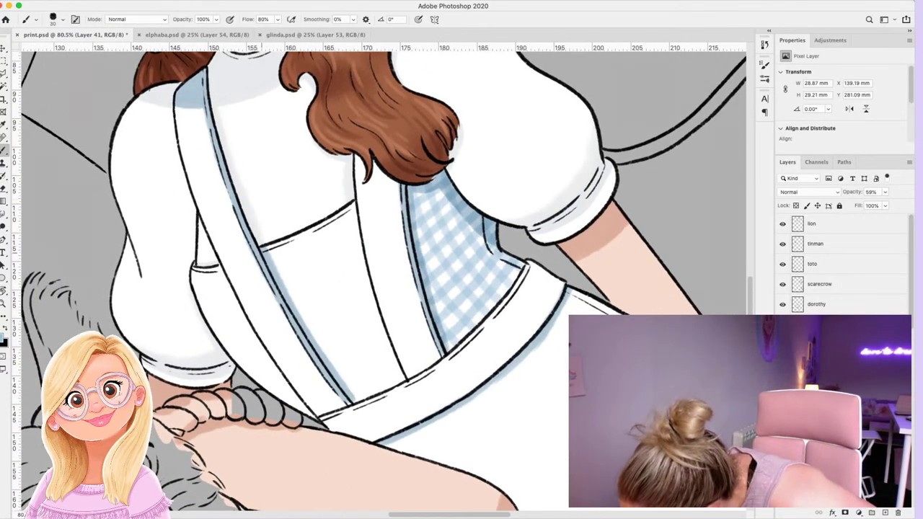
{"action": "left_click_drag", "start_coordinate": [265, 252], "coordinate": [353, 214]}
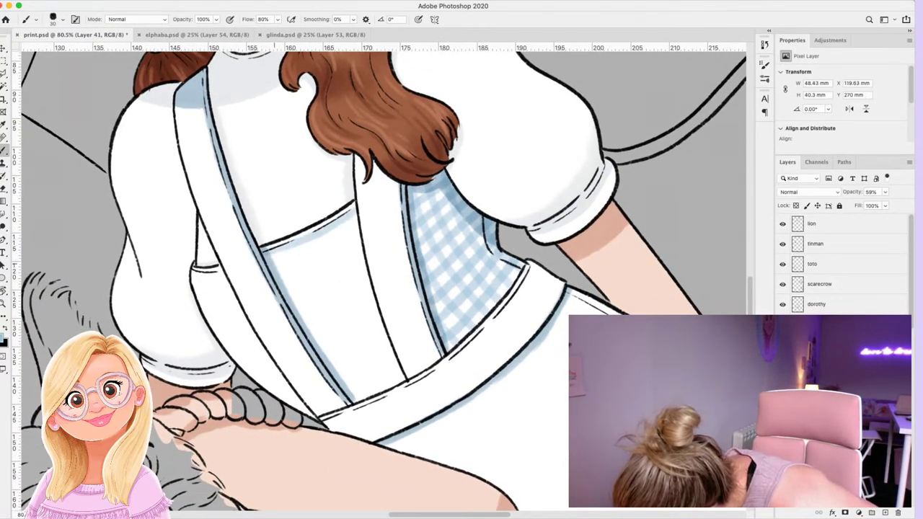
{"action": "left_click_drag", "start_coordinate": [277, 261], "coordinate": [356, 224]}
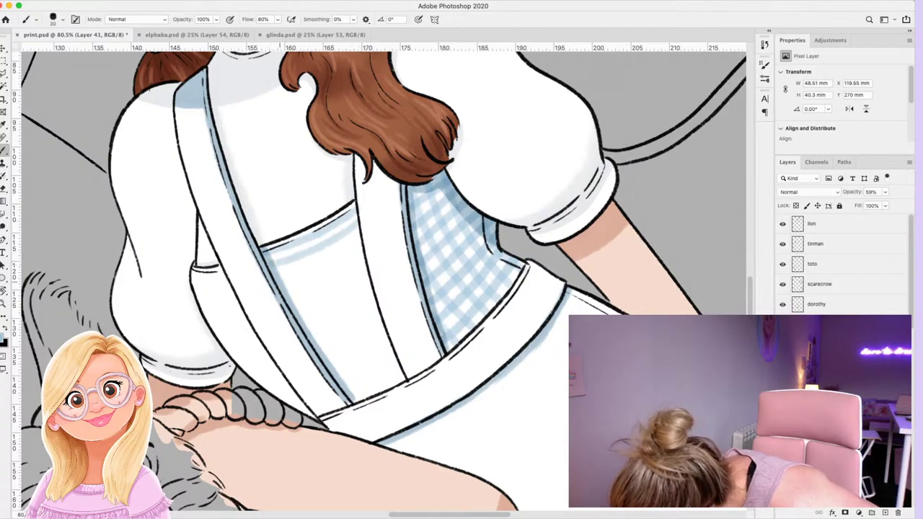
{"action": "left_click_drag", "start_coordinate": [281, 277], "coordinate": [357, 236]}
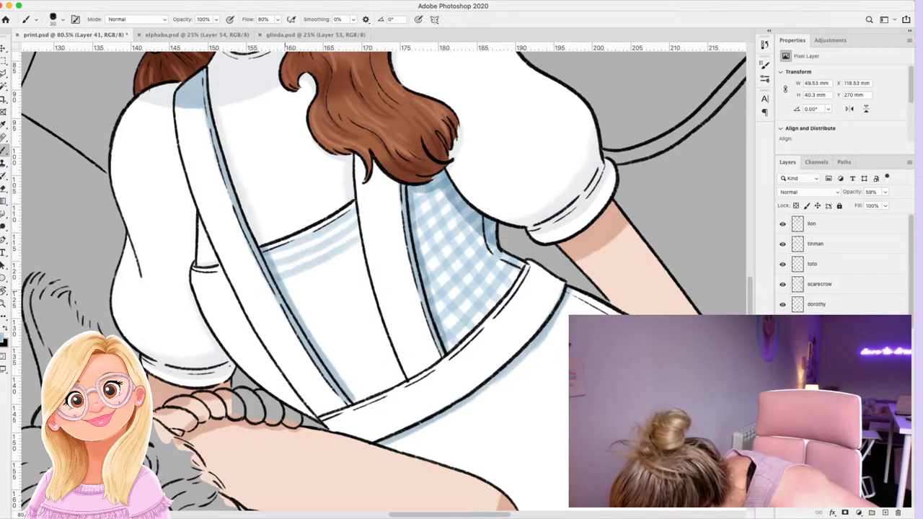
{"action": "left_click_drag", "start_coordinate": [282, 294], "coordinate": [362, 246]}
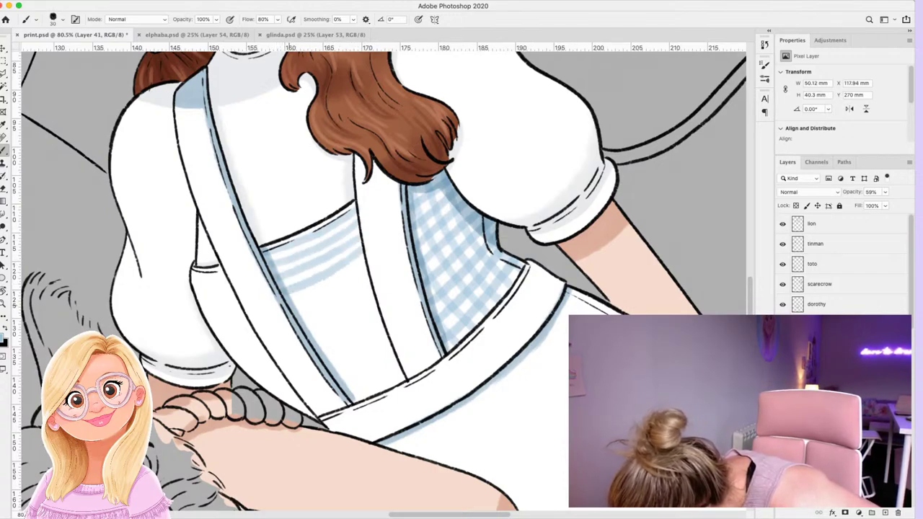
{"action": "left_click_drag", "start_coordinate": [289, 308], "coordinate": [362, 268]}
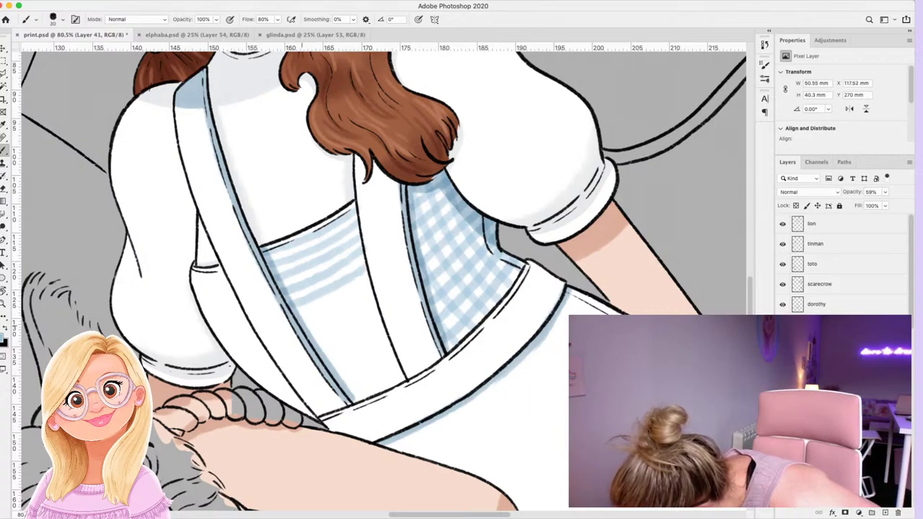
{"action": "left_click_drag", "start_coordinate": [297, 322], "coordinate": [370, 282]}
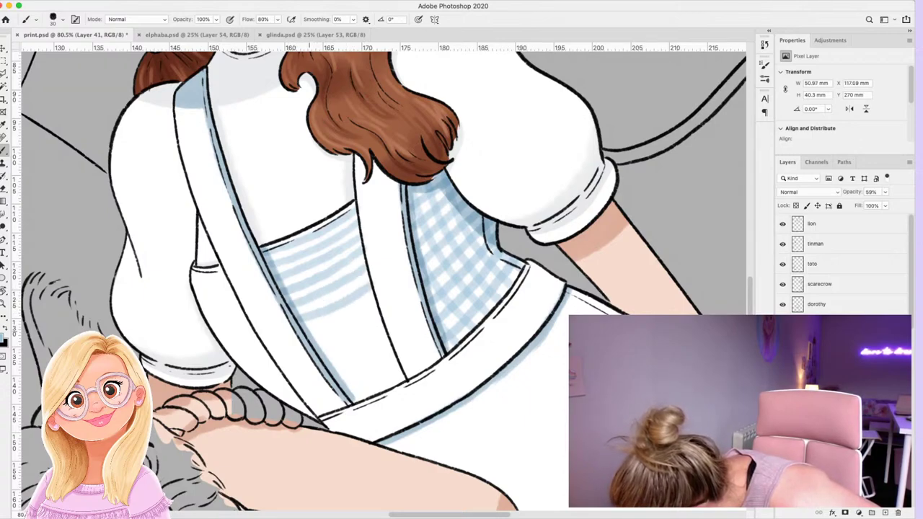
{"action": "left_click_drag", "start_coordinate": [303, 335], "coordinate": [381, 299]}
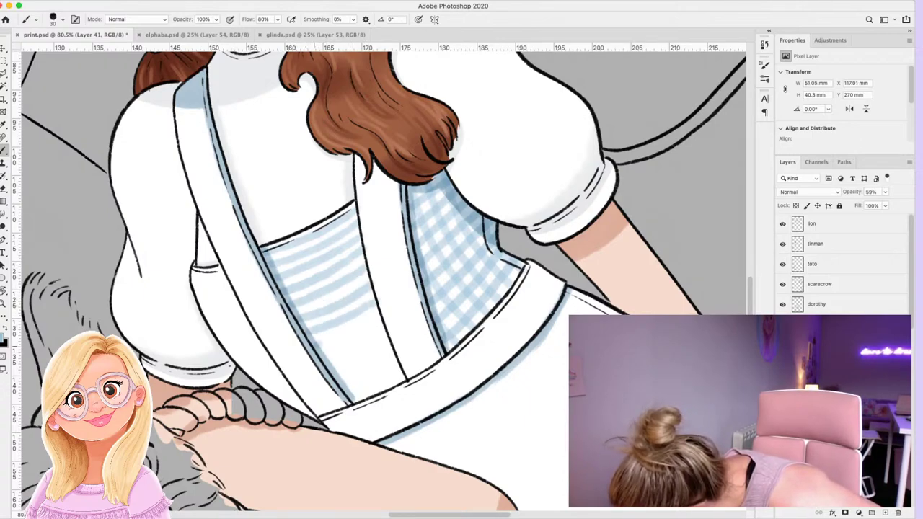
{"action": "left_click_drag", "start_coordinate": [316, 345], "coordinate": [372, 321]}
{"action": "left_click_drag", "start_coordinate": [321, 362], "coordinate": [386, 328]}
{"action": "left_click_drag", "start_coordinate": [330, 373], "coordinate": [390, 344]}
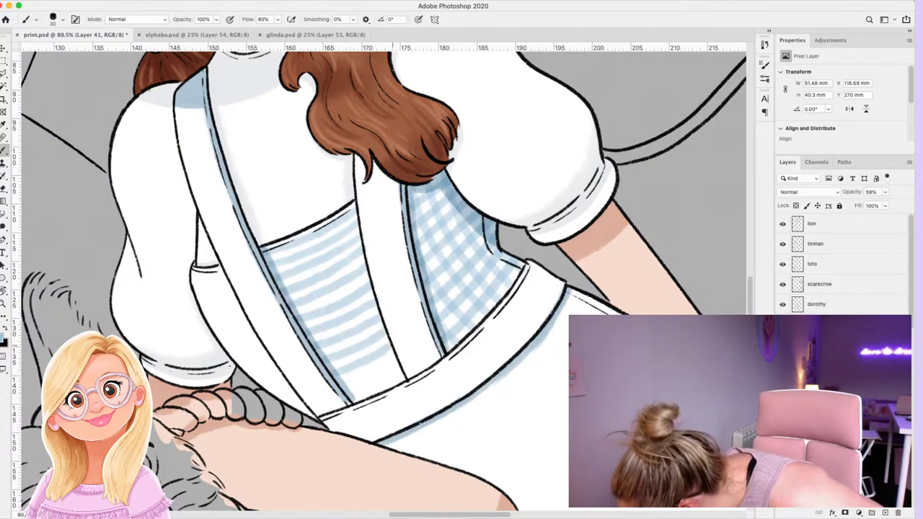
{"action": "left_click_drag", "start_coordinate": [341, 388], "coordinate": [398, 359]}
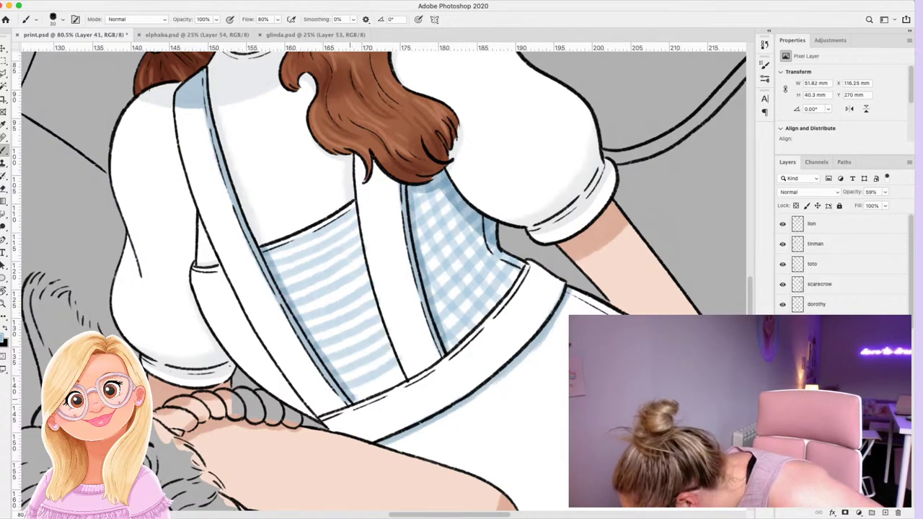
{"action": "left_click_drag", "start_coordinate": [355, 399], "coordinate": [404, 375]}
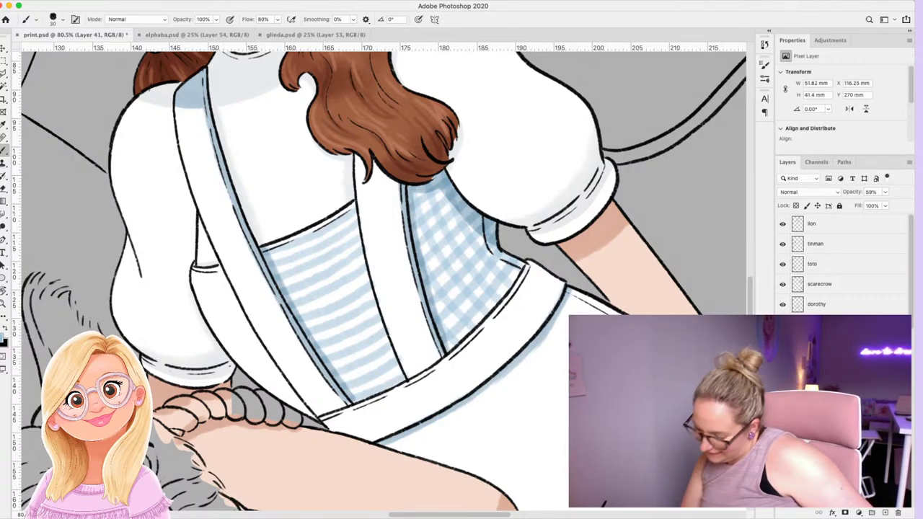
Undo all the blue stripes just painted on the front bodice panel.
{"action": "key", "text": "super+z"}
{"action": "key", "text": "super+z"}
{"action": "key", "text": "super+z"}
{"action": "key", "text": "super+z"}
{"action": "key", "text": "super+z"}
{"action": "key", "text": "super+z"}
{"action": "key", "text": "super+z"}
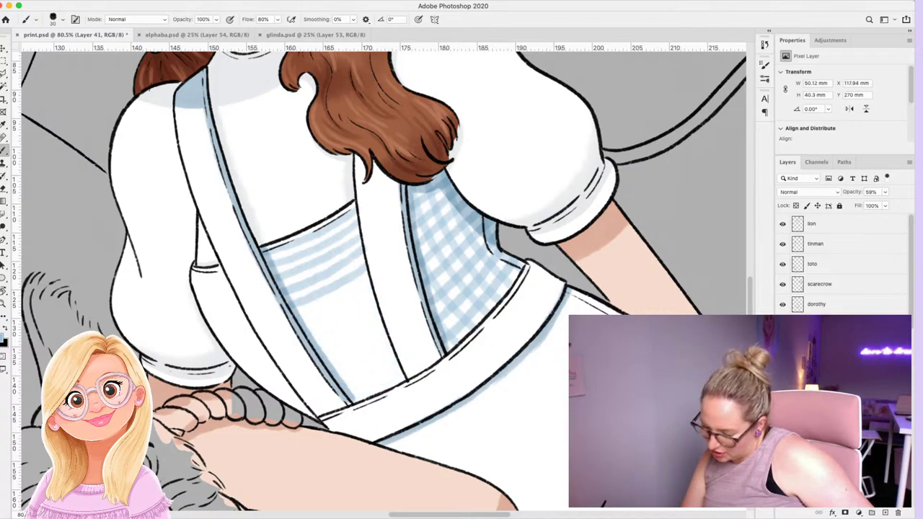
{"action": "key", "text": "super+z"}
{"action": "key", "text": "super+z"}
{"action": "key", "text": "super+z"}
{"action": "key", "text": "super+z"}
{"action": "key", "text": "super+z"}
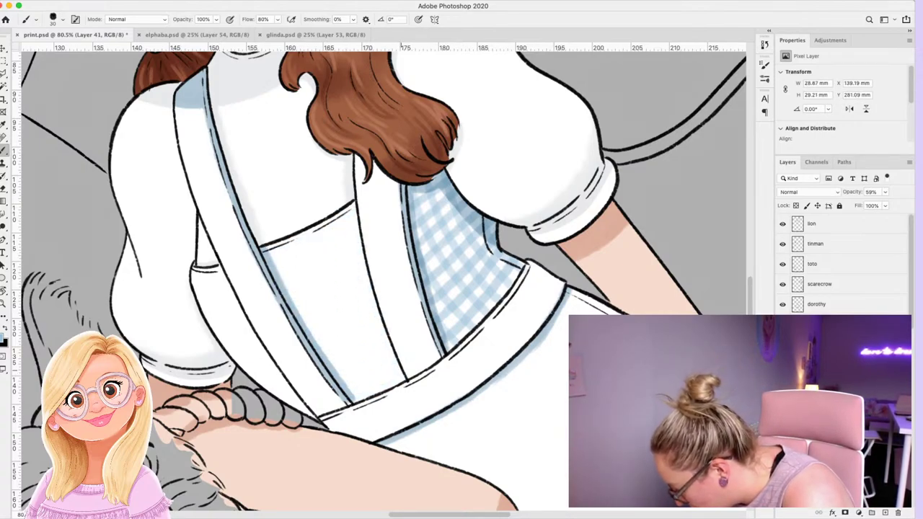
Paint evenly spaced horizontal blue stripes across the front bodice panel, working from the waistband up to the neckline.
{"action": "left_click_drag", "start_coordinate": [397, 373], "coordinate": [347, 397]}
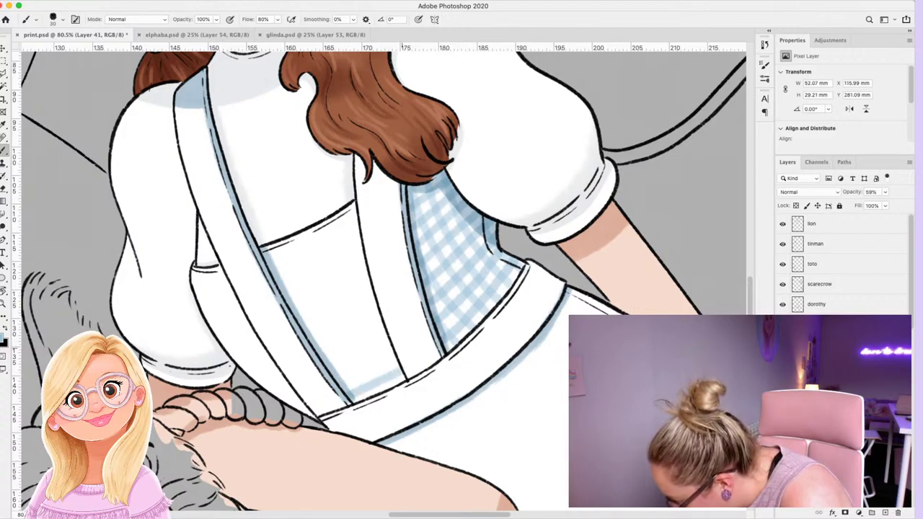
{"action": "left_click_drag", "start_coordinate": [394, 353], "coordinate": [333, 385]}
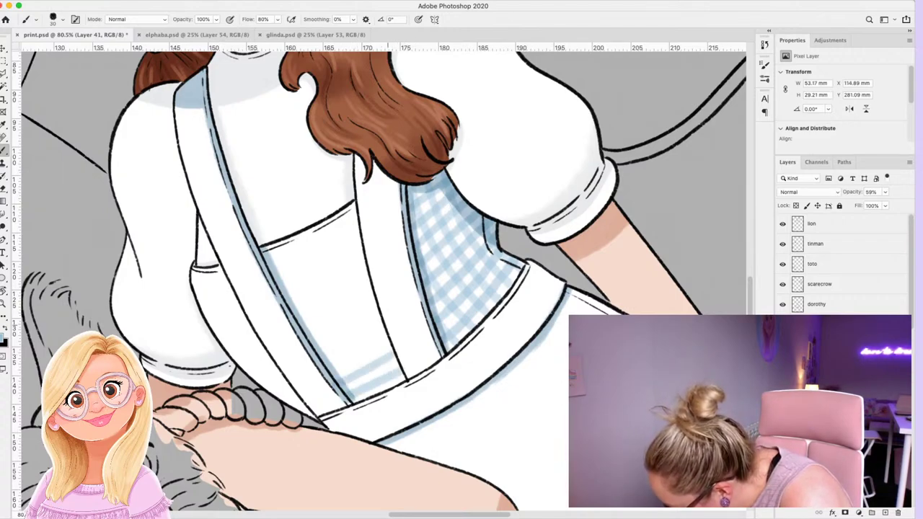
{"action": "left_click_drag", "start_coordinate": [387, 334], "coordinate": [337, 364]}
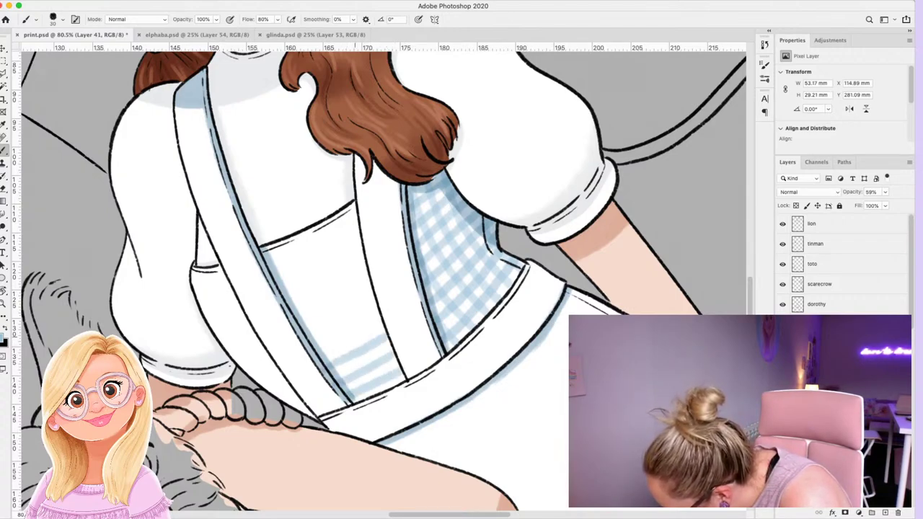
{"action": "left_click_drag", "start_coordinate": [381, 314], "coordinate": [328, 350]}
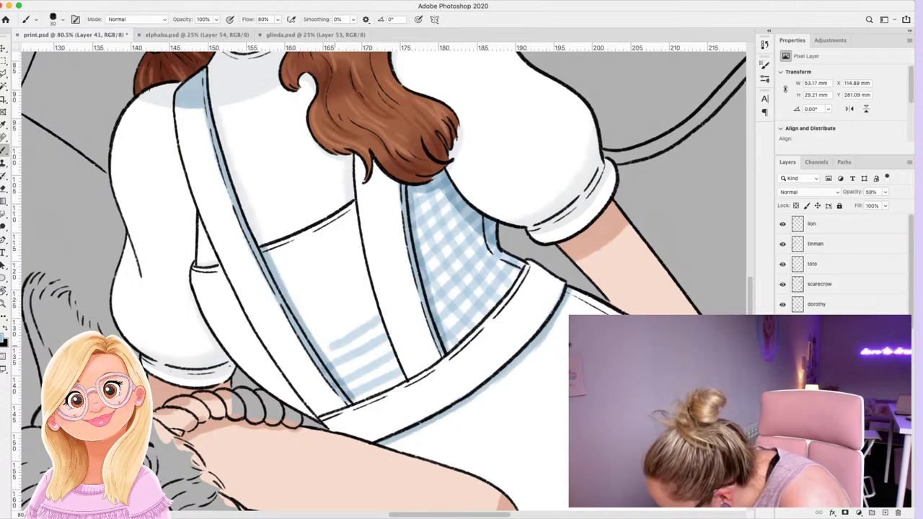
{"action": "left_click_drag", "start_coordinate": [375, 297], "coordinate": [311, 338]}
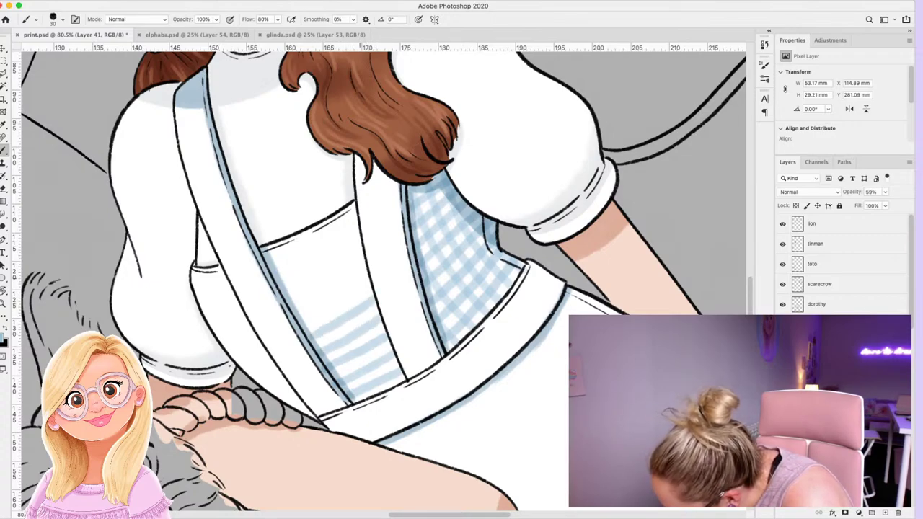
{"action": "left_click_drag", "start_coordinate": [369, 281], "coordinate": [302, 325]}
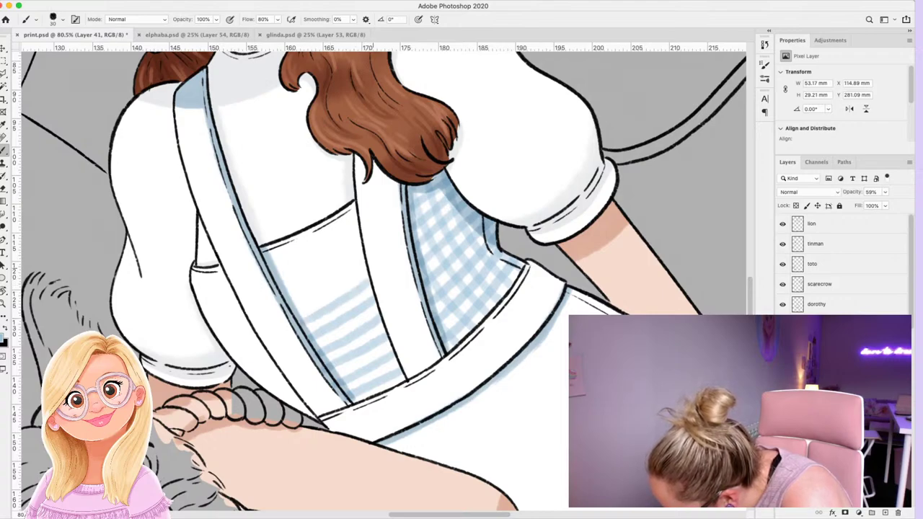
{"action": "left_click_drag", "start_coordinate": [365, 261], "coordinate": [297, 306]}
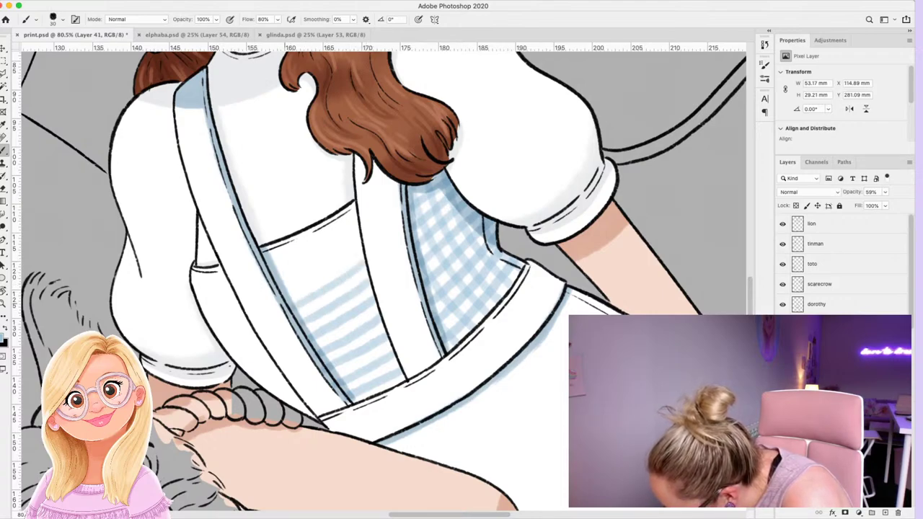
{"action": "left_click_drag", "start_coordinate": [360, 242], "coordinate": [281, 291]}
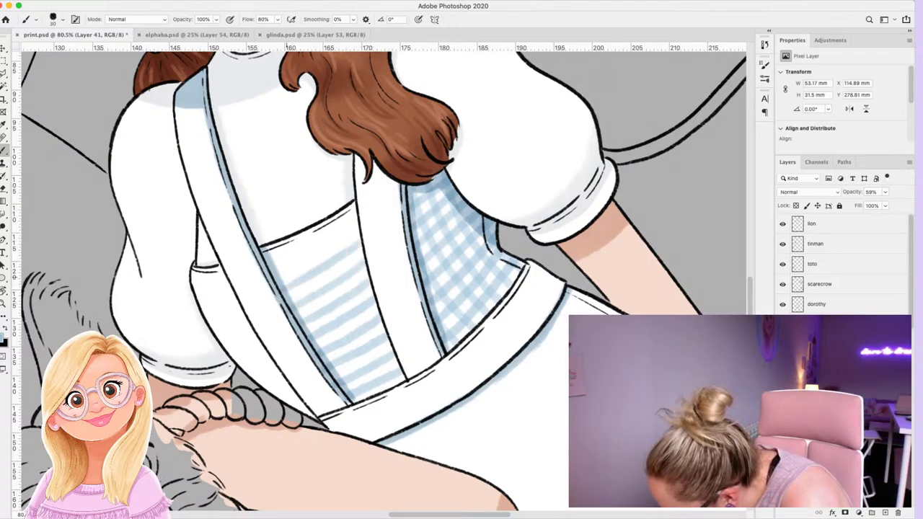
{"action": "left_click_drag", "start_coordinate": [354, 222], "coordinate": [274, 273]}
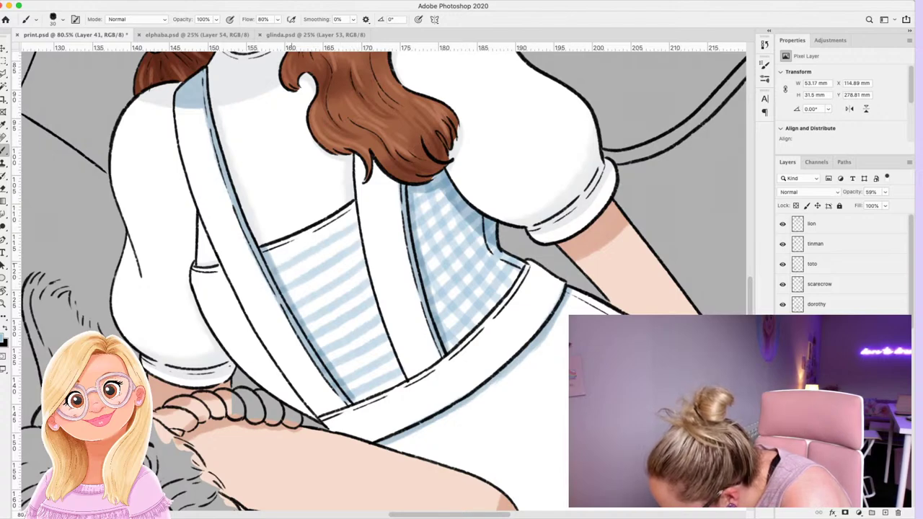
{"action": "left_click_drag", "start_coordinate": [353, 205], "coordinate": [264, 253]}
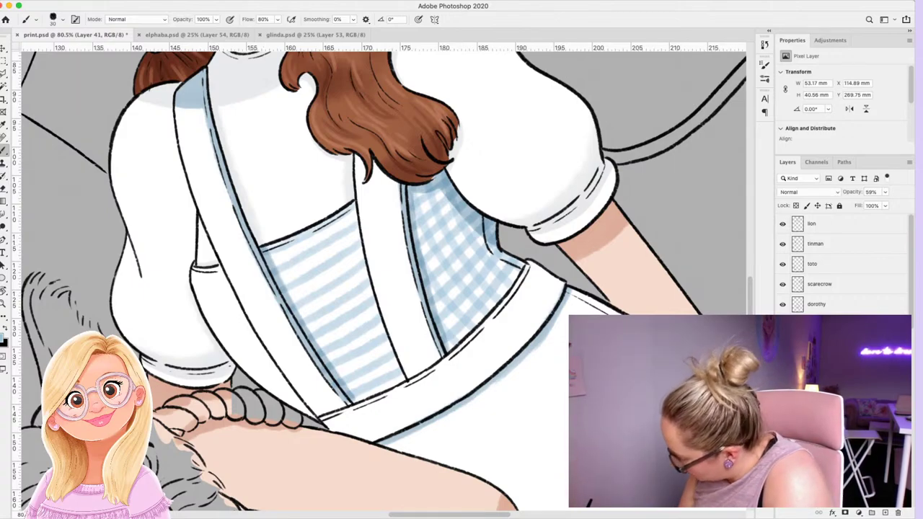
On the vertical stripe layer, paint lengthwise blue stripes across the full width of the front bodice panel to complete its gingham.
{"action": "left_click", "coordinate": [822, 385]}
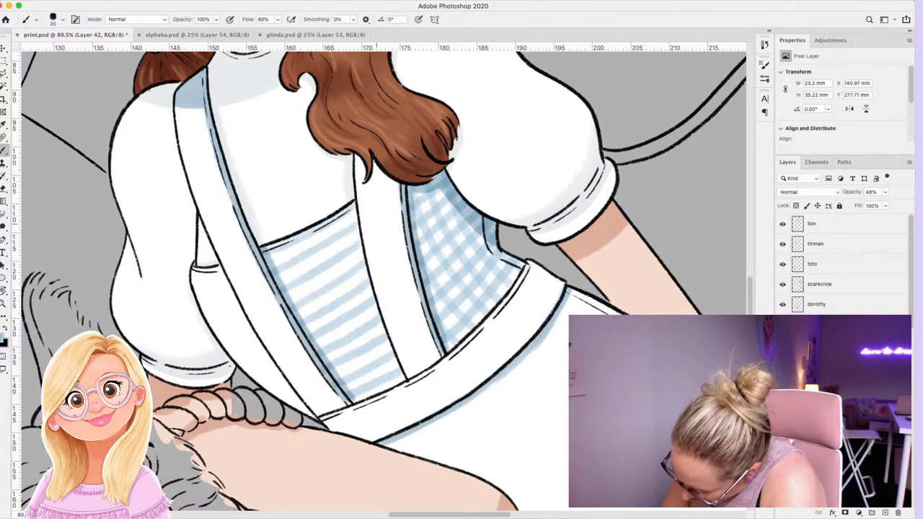
{"action": "mouse_move", "coordinate": [311, 240]}
{"action": "left_mouse_down"}
{"action": "mouse_move", "coordinate": [325, 290]}
{"action": "mouse_move", "coordinate": [382, 392]}
{"action": "left_mouse_up"}
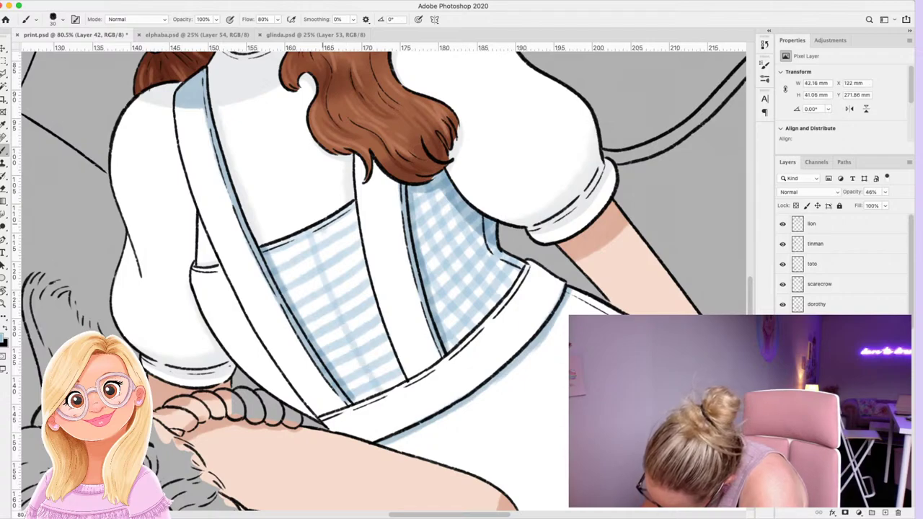
{"action": "left_click_drag", "start_coordinate": [323, 232], "coordinate": [390, 382]}
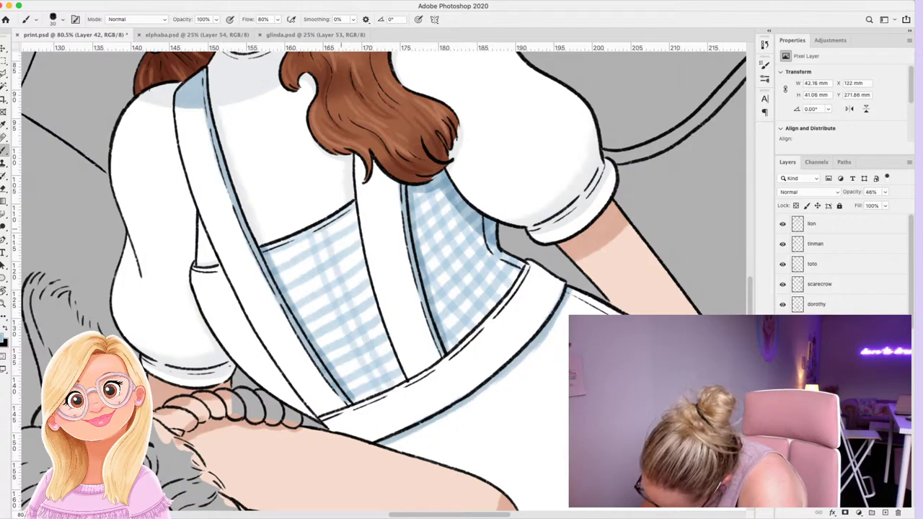
{"action": "left_click_drag", "start_coordinate": [339, 231], "coordinate": [403, 381]}
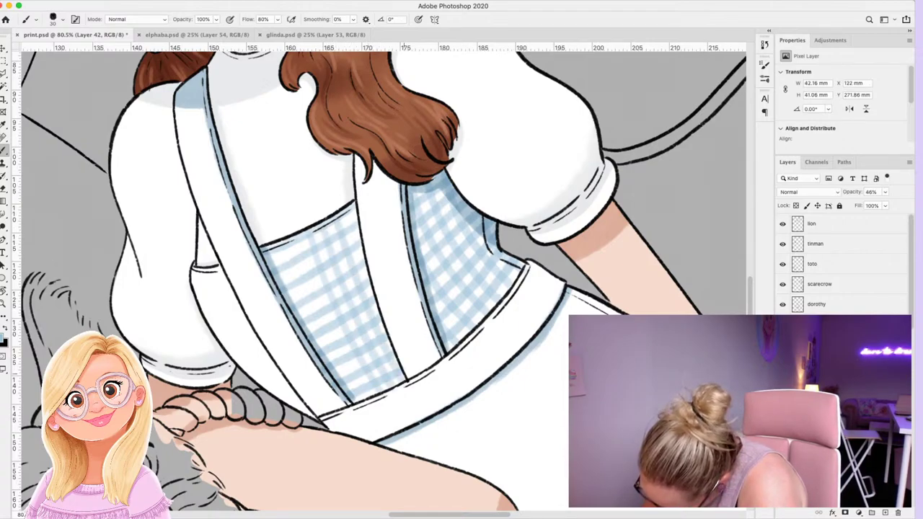
{"action": "left_click_drag", "start_coordinate": [350, 213], "coordinate": [356, 240]}
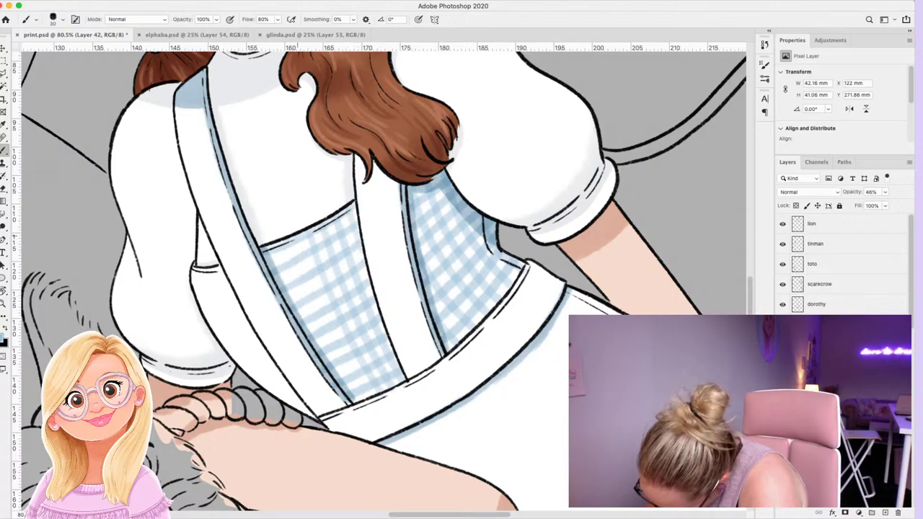
{"action": "left_click_drag", "start_coordinate": [300, 241], "coordinate": [363, 396]}
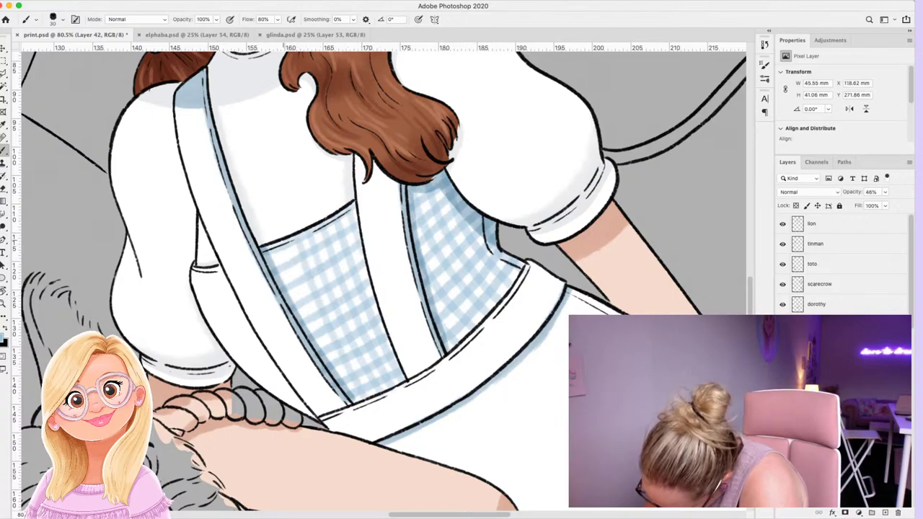
{"action": "left_click_drag", "start_coordinate": [284, 248], "coordinate": [330, 366]}
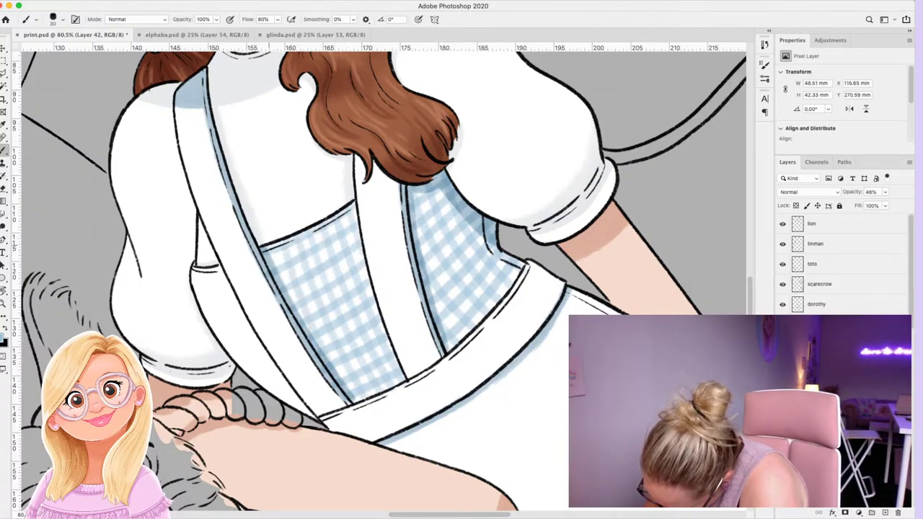
{"action": "left_click_drag", "start_coordinate": [271, 251], "coordinate": [289, 299]}
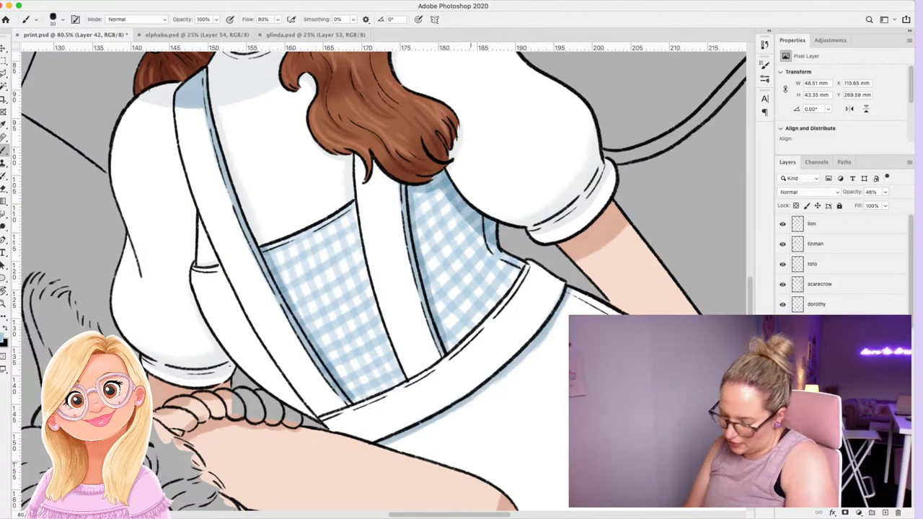
On Layer 41, paint evenly spaced horizontal blue stripes down the narrow side bodice panel beside the sleeve nearest the dog.
{"action": "key", "text": "z"}
{"action": "mouse_move", "coordinate": [519, 339]}
{"action": "left_mouse_down"}
{"action": "mouse_move", "coordinate": [454, 339]}
{"action": "mouse_move", "coordinate": [480, 339]}
{"action": "left_mouse_up"}
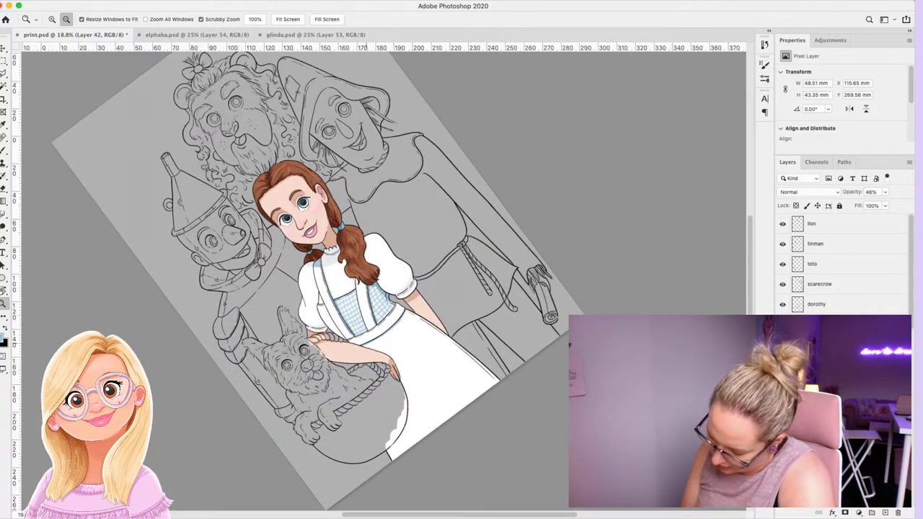
{"action": "left_click_drag", "start_coordinate": [373, 346], "coordinate": [425, 346]}
{"action": "scroll", "coordinate": [386, 303], "scroll_direction": "up", "scroll_amount": 2}
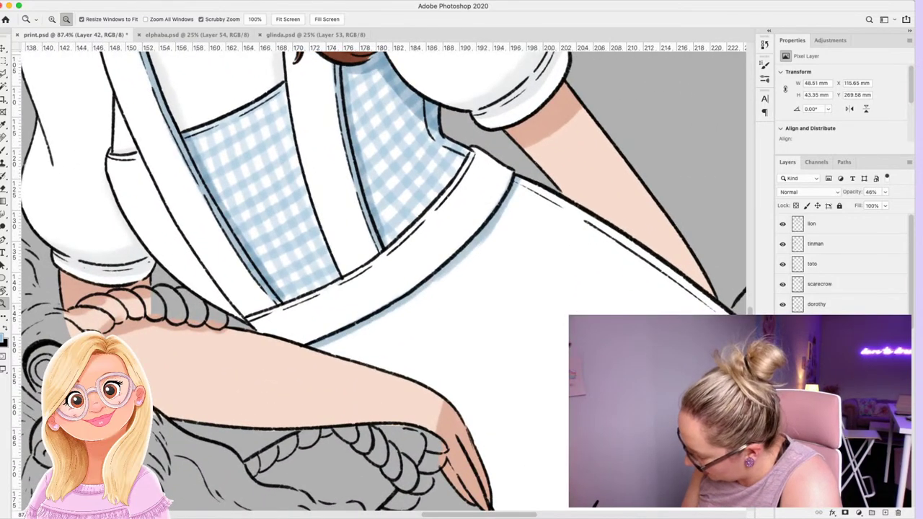
{"action": "key", "text": "b"}
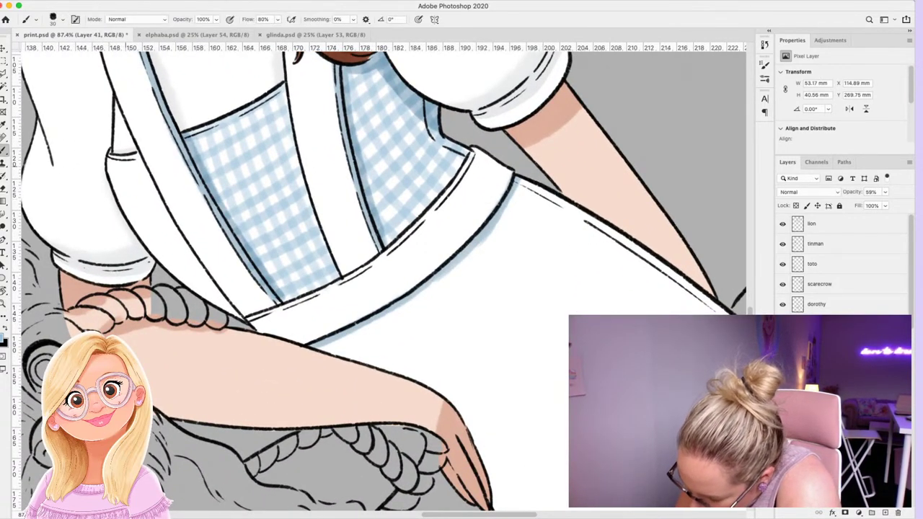
{"action": "mouse_move", "coordinate": [118, 158]}
{"action": "left_mouse_down"}
{"action": "mouse_move", "coordinate": [133, 158]}
{"action": "mouse_move", "coordinate": [135, 174]}
{"action": "mouse_move", "coordinate": [151, 172]}
{"action": "mouse_move", "coordinate": [138, 192]}
{"action": "mouse_move", "coordinate": [156, 190]}
{"action": "mouse_move", "coordinate": [189, 249]}
{"action": "mouse_move", "coordinate": [183, 267]}
{"action": "mouse_move", "coordinate": [202, 261]}
{"action": "mouse_move", "coordinate": [203, 282]}
{"action": "mouse_move", "coordinate": [221, 296]}
{"action": "left_mouse_up"}
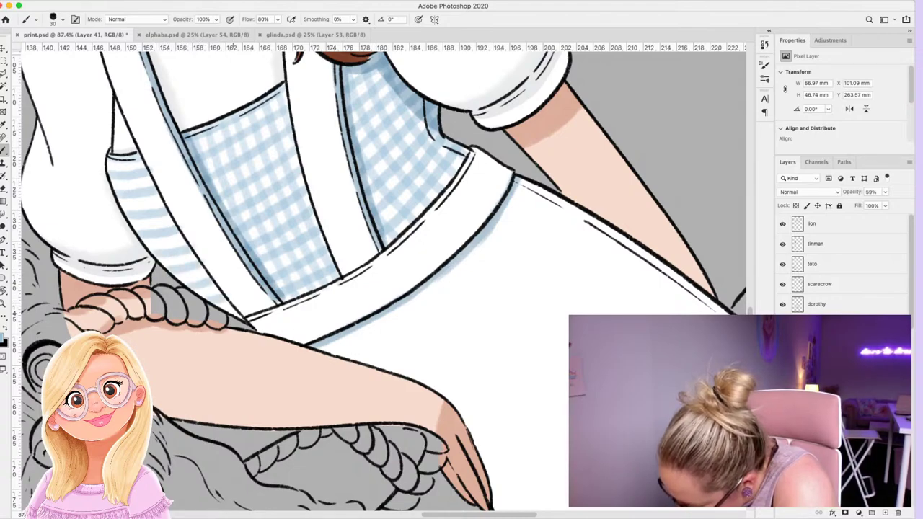
On Layer 42, paint lengthwise blue stripes down the narrow side bodice panel to complete its gingham.
{"action": "left_click", "coordinate": [815, 406]}
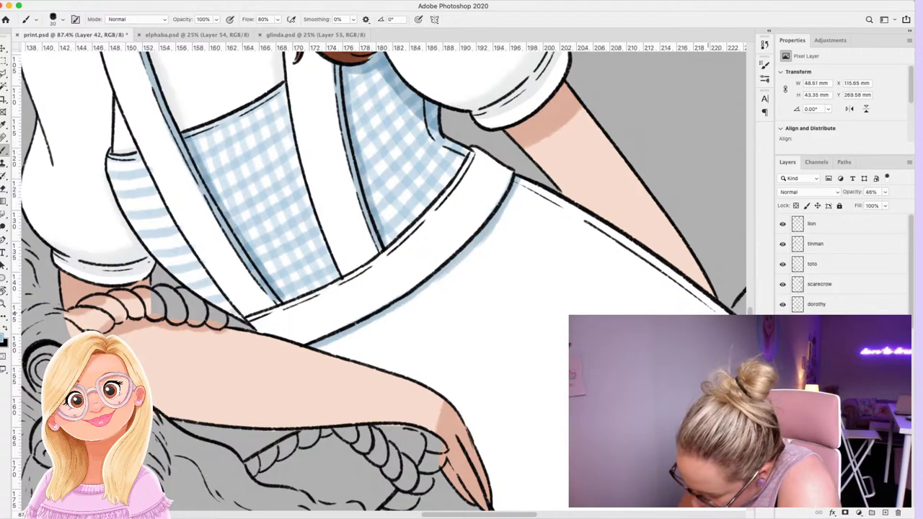
{"action": "left_click_drag", "start_coordinate": [133, 160], "coordinate": [223, 308]}
{"action": "left_click_drag", "start_coordinate": [119, 163], "coordinate": [180, 280]}
{"action": "left_click_drag", "start_coordinate": [108, 160], "coordinate": [130, 219]}
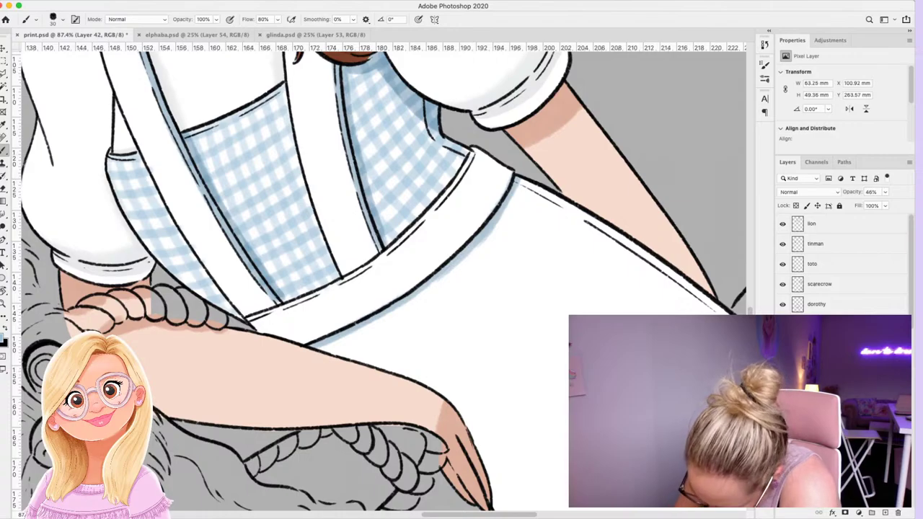
On Layer 41, paint evenly spaced blue stripes across the dress strap below the long hair lock, from the hair down to the waistband.
{"action": "key", "text": "z"}
{"action": "left_click_drag", "start_coordinate": [425, 375], "coordinate": [324, 375]}
{"action": "left_click_drag", "start_coordinate": [396, 375], "coordinate": [456, 375]}
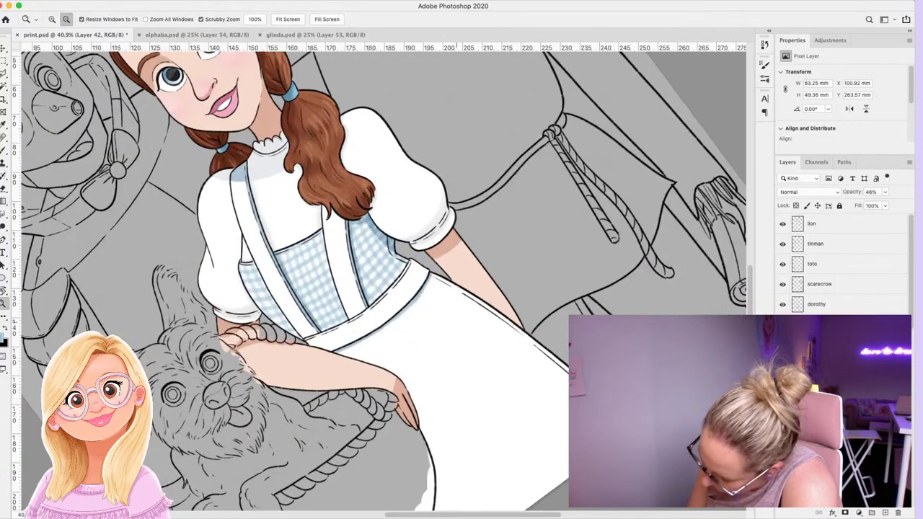
{"action": "left_click_drag", "start_coordinate": [456, 303], "coordinate": [462, 302]}
{"action": "left_click", "coordinate": [822, 405]}
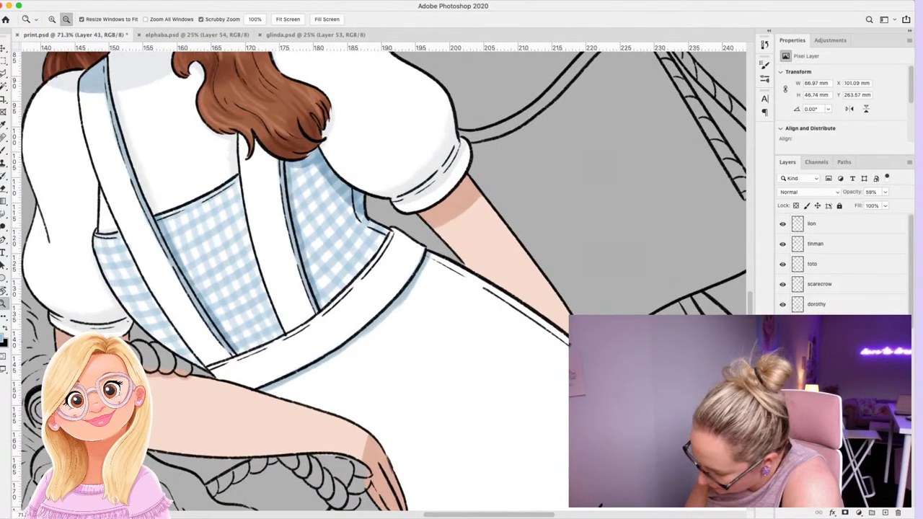
{"action": "key", "text": "b"}
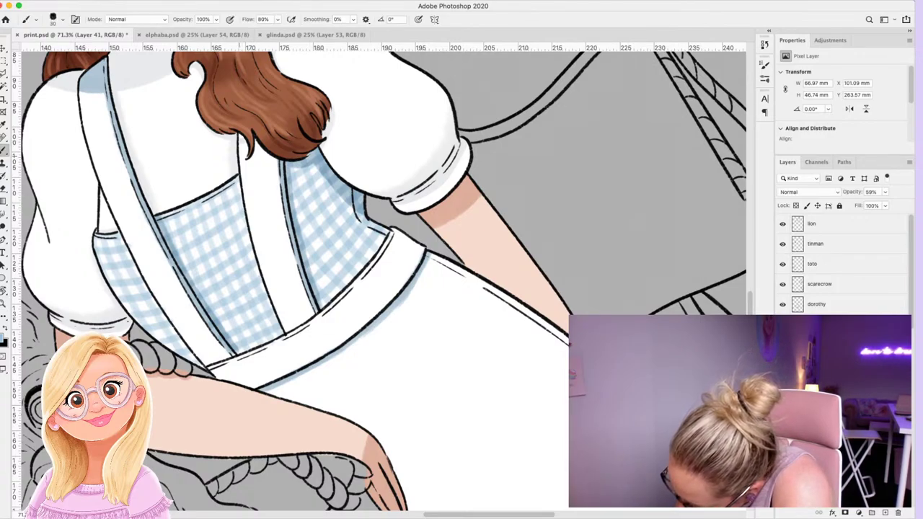
{"action": "mouse_move", "coordinate": [242, 169]}
{"action": "left_mouse_down"}
{"action": "mouse_move", "coordinate": [262, 158]}
{"action": "mouse_move", "coordinate": [279, 169]}
{"action": "left_mouse_up"}
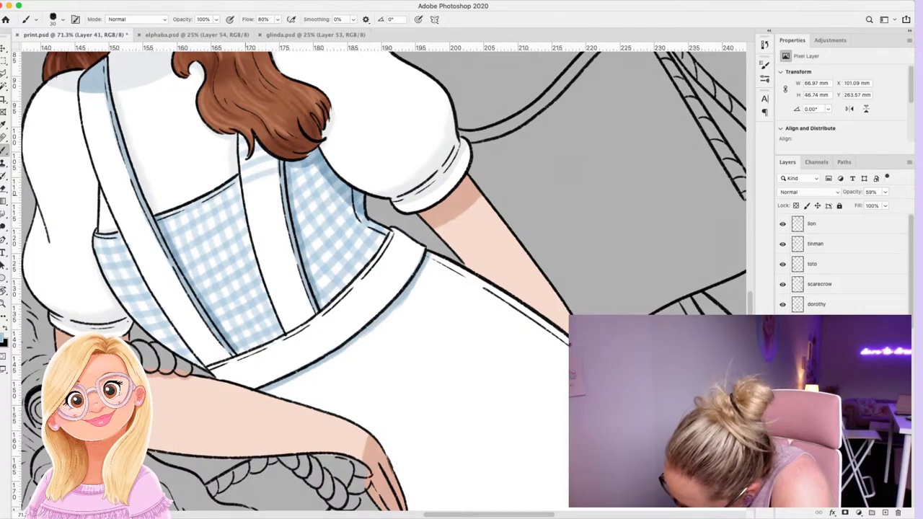
{"action": "left_click_drag", "start_coordinate": [243, 194], "coordinate": [281, 182]}
{"action": "left_click_drag", "start_coordinate": [248, 212], "coordinate": [286, 198]}
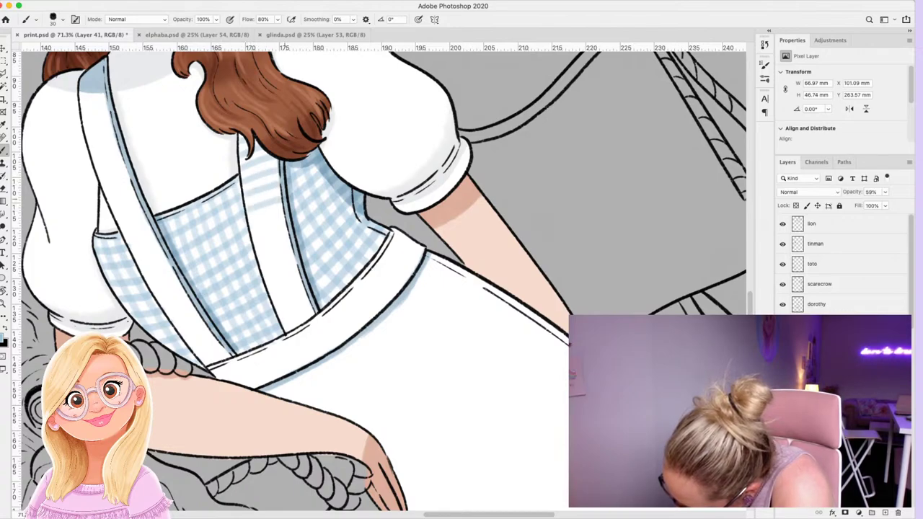
{"action": "left_click_drag", "start_coordinate": [250, 226], "coordinate": [287, 212]}
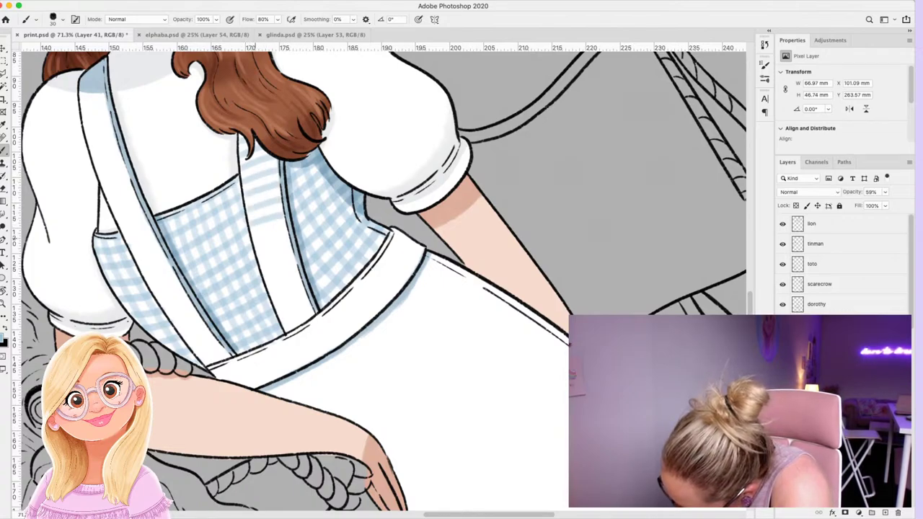
{"action": "left_click_drag", "start_coordinate": [252, 242], "coordinate": [290, 225]}
{"action": "mouse_move", "coordinate": [257, 254]}
{"action": "left_mouse_down"}
{"action": "mouse_move", "coordinate": [292, 240]}
{"action": "mouse_move", "coordinate": [296, 254]}
{"action": "left_mouse_up"}
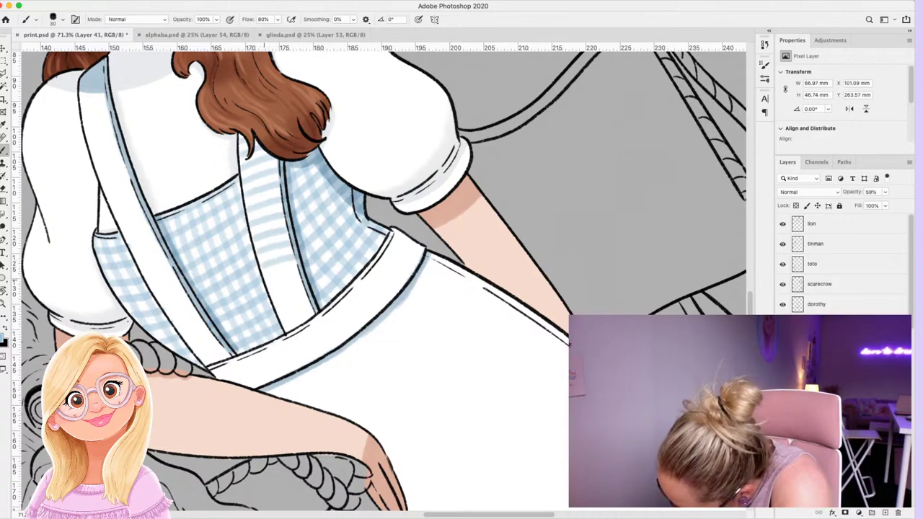
{"action": "mouse_move", "coordinate": [265, 281]}
{"action": "left_mouse_down"}
{"action": "mouse_move", "coordinate": [302, 268]}
{"action": "mouse_move", "coordinate": [304, 281]}
{"action": "left_mouse_up"}
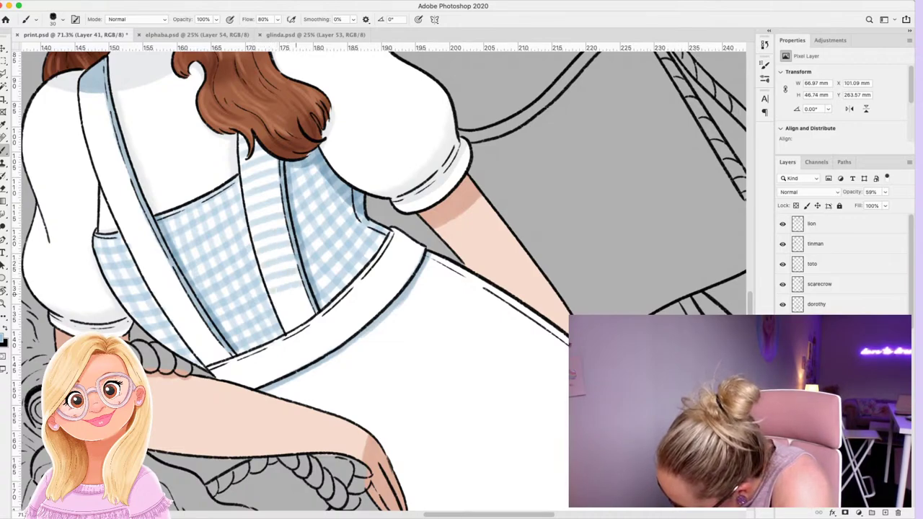
{"action": "mouse_move", "coordinate": [276, 308]}
{"action": "left_mouse_down"}
{"action": "mouse_move", "coordinate": [306, 296]}
{"action": "mouse_move", "coordinate": [301, 308]}
{"action": "mouse_move", "coordinate": [316, 306]}
{"action": "left_mouse_up"}
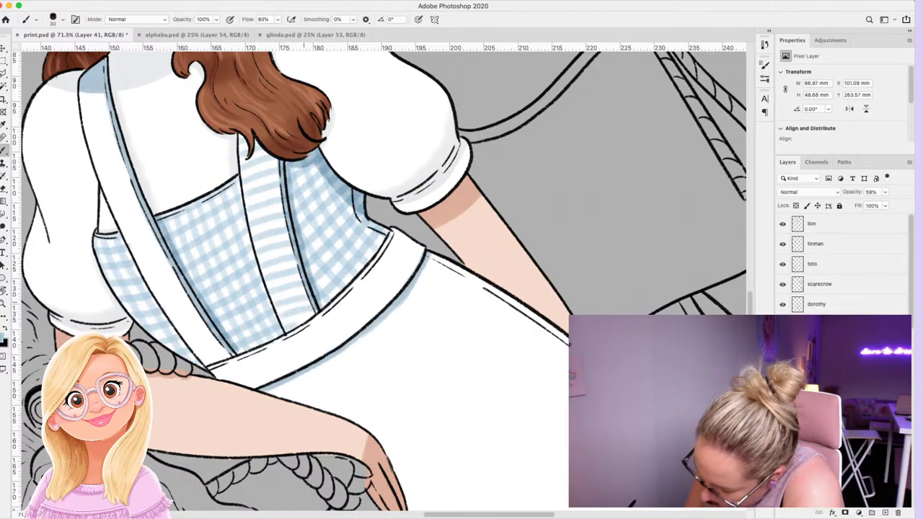
On Layer 42, paint lengthwise blue stripes along the strap below the hair lock to complete its gingham.
{"action": "left_click", "coordinate": [825, 405]}
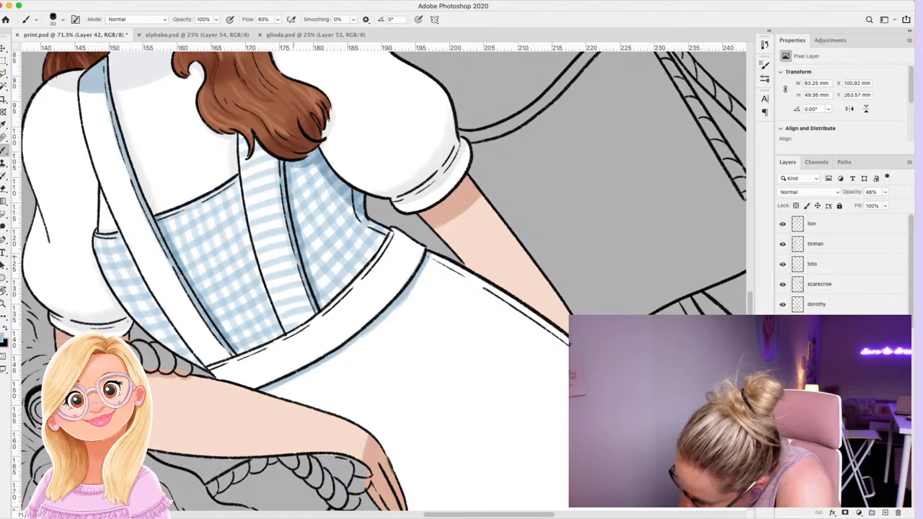
{"action": "left_click_drag", "start_coordinate": [267, 174], "coordinate": [299, 317]}
{"action": "left_click_drag", "start_coordinate": [253, 150], "coordinate": [288, 326]}
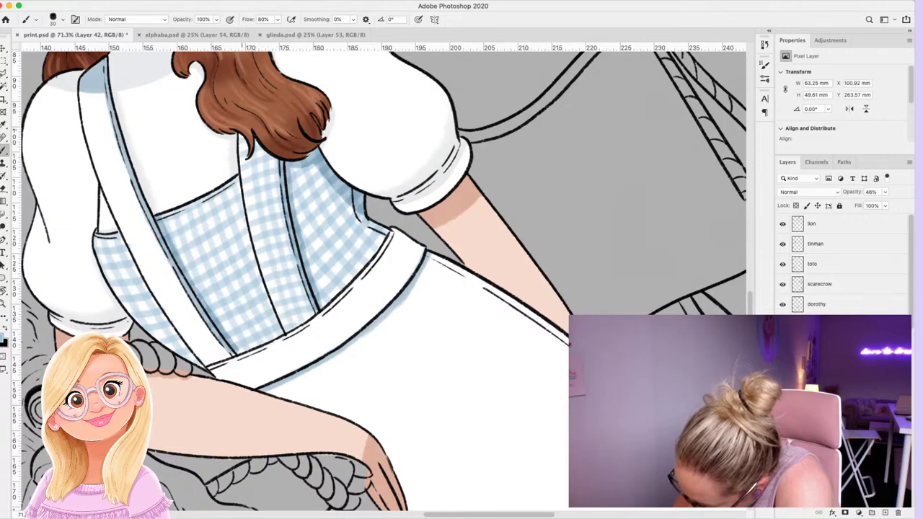
{"action": "left_click_drag", "start_coordinate": [239, 135], "coordinate": [271, 291]}
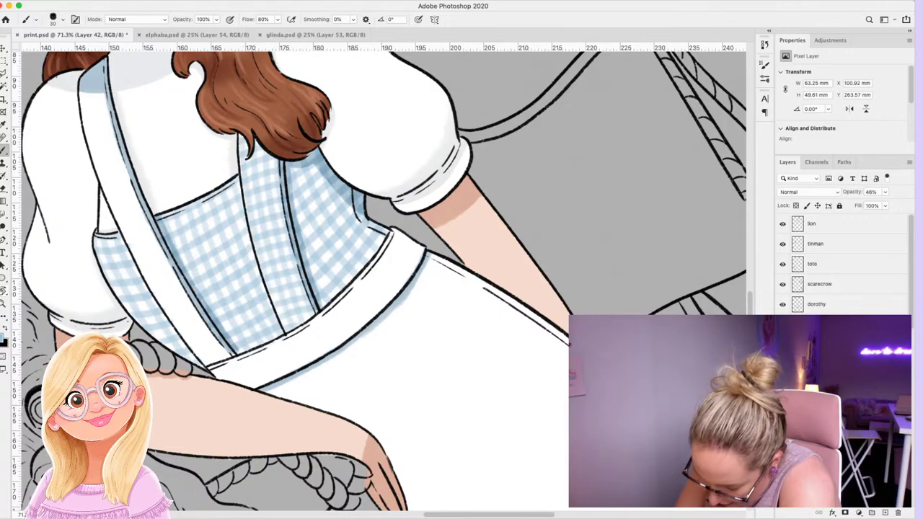
On Layer 41, paint evenly spaced blue stripes across the other dress strap, from the shoulder down to the waistband.
{"action": "key", "text": "z"}
{"action": "mouse_move", "coordinate": [355, 238]}
{"action": "left_mouse_down"}
{"action": "mouse_move", "coordinate": [341, 240]}
{"action": "mouse_move", "coordinate": [360, 250]}
{"action": "left_mouse_up"}
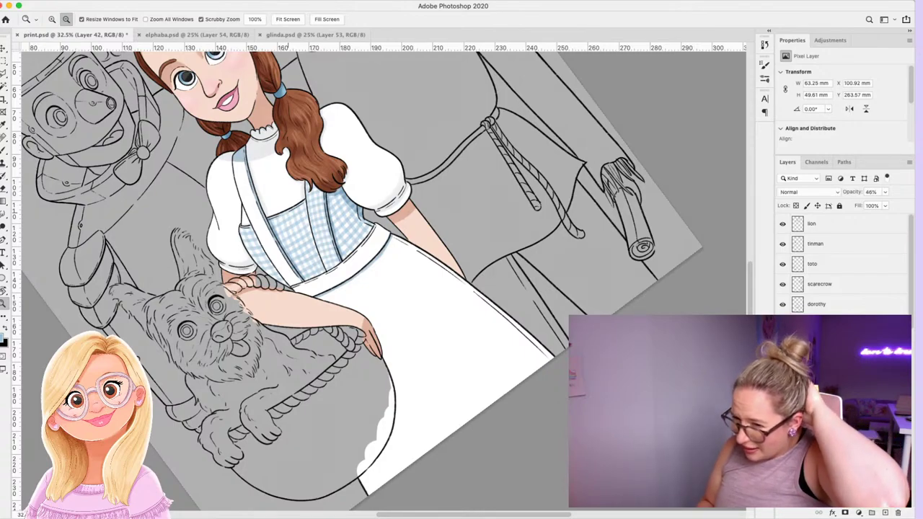
{"action": "left_click_drag", "start_coordinate": [328, 200], "coordinate": [375, 200]}
{"action": "key", "text": "super+z"}
{"action": "key", "text": "super+shift+z"}
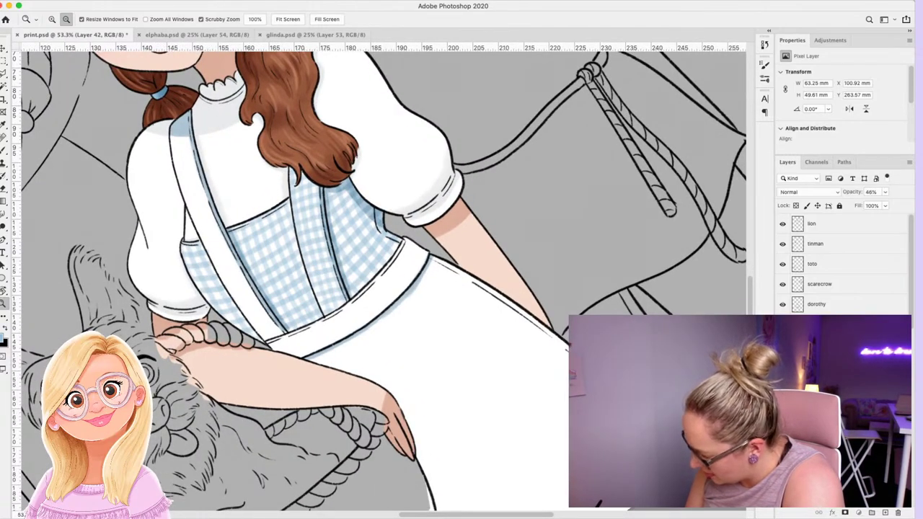
{"action": "key", "text": "alt+bracketleft"}
{"action": "key", "text": "b"}
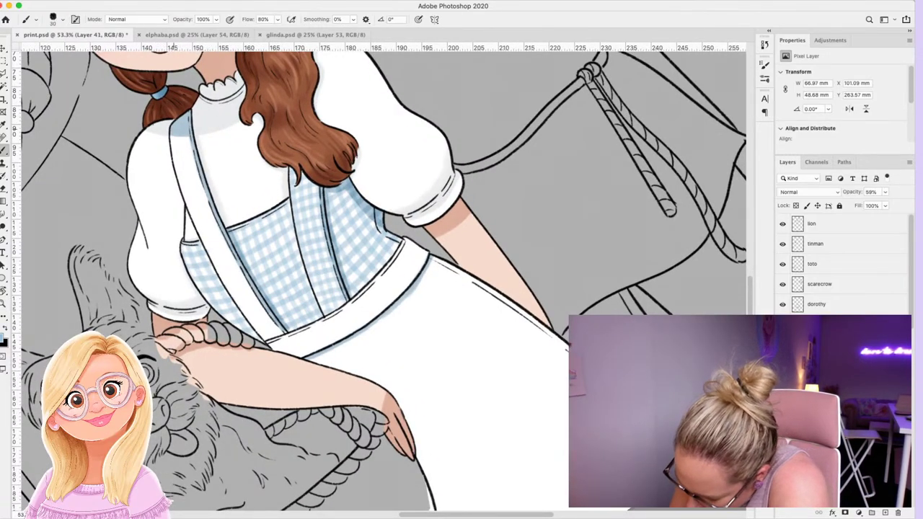
{"action": "mouse_move", "coordinate": [172, 132]}
{"action": "left_mouse_down"}
{"action": "mouse_move", "coordinate": [189, 120]}
{"action": "mouse_move", "coordinate": [187, 176]}
{"action": "mouse_move", "coordinate": [202, 180]}
{"action": "mouse_move", "coordinate": [238, 284]}
{"action": "mouse_move", "coordinate": [248, 279]}
{"action": "mouse_move", "coordinate": [278, 333]}
{"action": "left_mouse_up"}
On Layer 42, paint lengthwise blue stripes along the full shoulder-to-waistband strap to complete its gingham.
{"action": "key", "text": "alt+bracketright"}
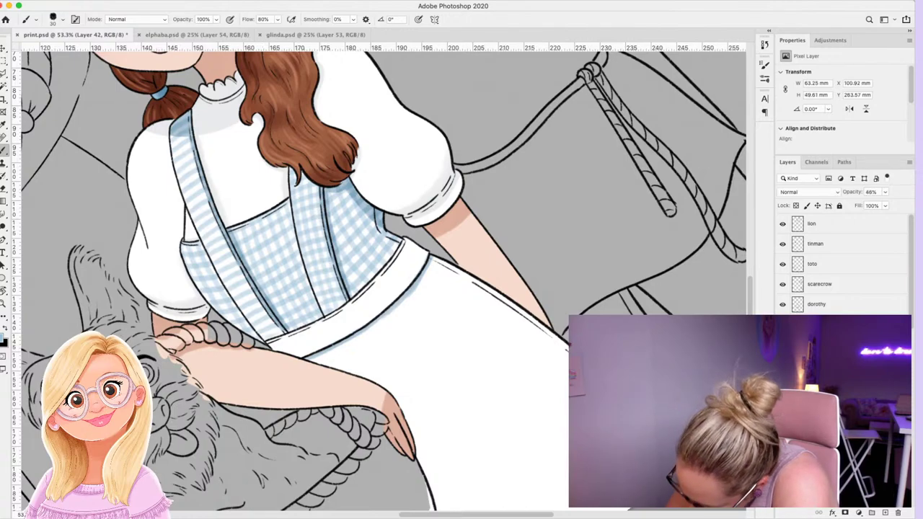
{"action": "mouse_move", "coordinate": [186, 126]}
{"action": "left_mouse_down"}
{"action": "mouse_move", "coordinate": [209, 214]}
{"action": "mouse_move", "coordinate": [276, 327]}
{"action": "left_mouse_up"}
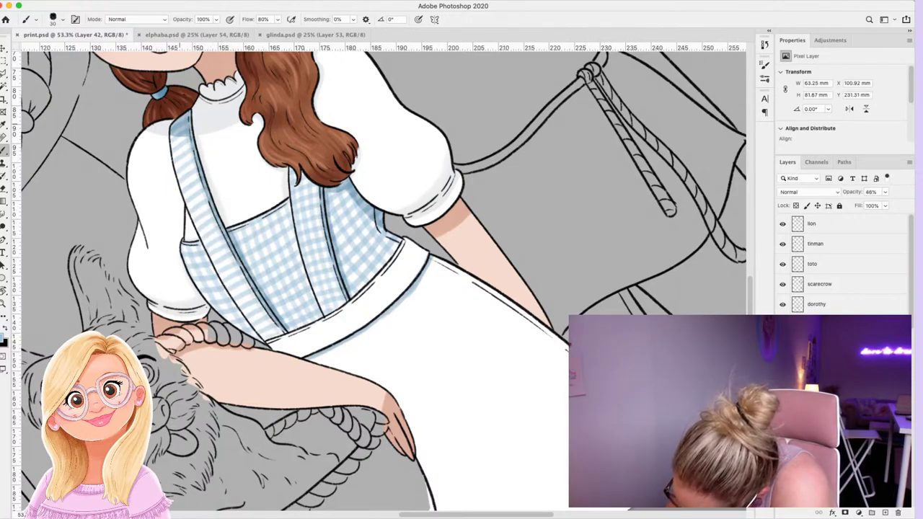
{"action": "mouse_move", "coordinate": [179, 121]}
{"action": "left_mouse_down"}
{"action": "mouse_move", "coordinate": [192, 191]}
{"action": "mouse_move", "coordinate": [268, 334]}
{"action": "left_mouse_up"}
{"action": "mouse_move", "coordinate": [171, 133]}
{"action": "left_mouse_down"}
{"action": "mouse_move", "coordinate": [190, 208]}
{"action": "mouse_move", "coordinate": [237, 302]}
{"action": "left_mouse_up"}
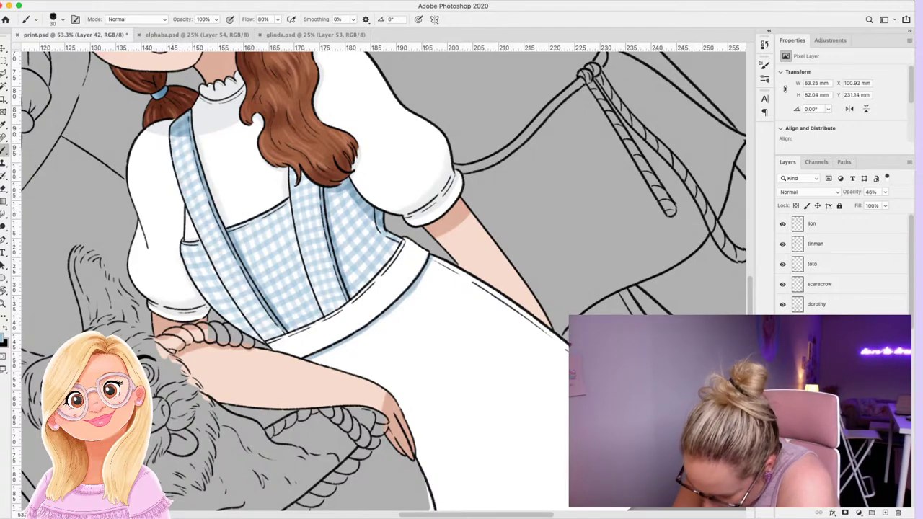
On Layer 41, paint parallel blue stripes along the length of the waistband, following its curve from the forearm to the far side.
{"action": "key", "text": "z"}
{"action": "mouse_move", "coordinate": [519, 350]}
{"action": "left_mouse_down"}
{"action": "mouse_move", "coordinate": [458, 350]}
{"action": "mouse_move", "coordinate": [511, 349]}
{"action": "left_mouse_up"}
{"action": "scroll", "coordinate": [415, 353], "scroll_direction": "up", "scroll_amount": 1}
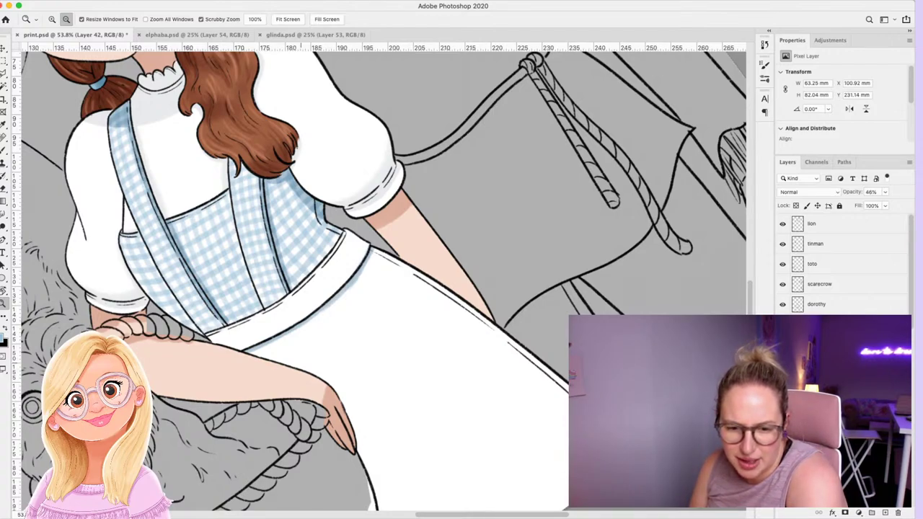
{"action": "scroll", "coordinate": [394, 418], "scroll_direction": "up", "scroll_amount": 1}
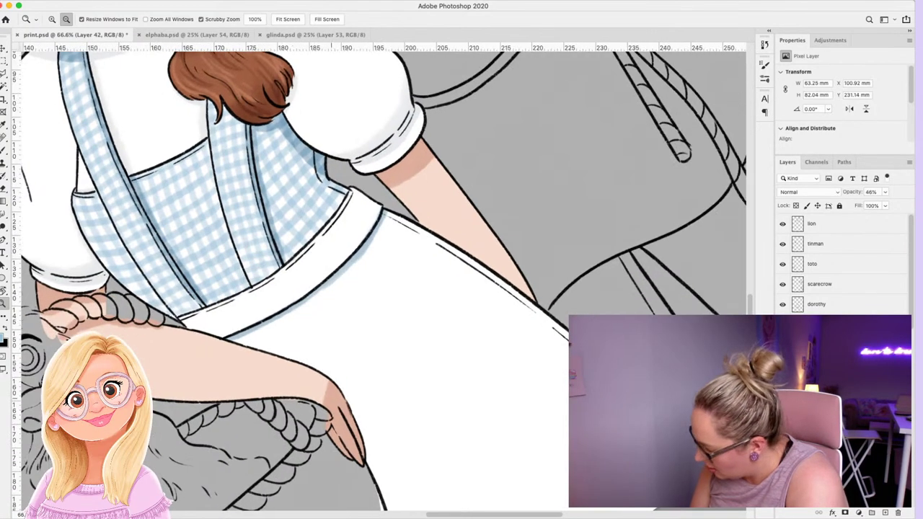
{"action": "key", "text": "alt+bracketleft"}
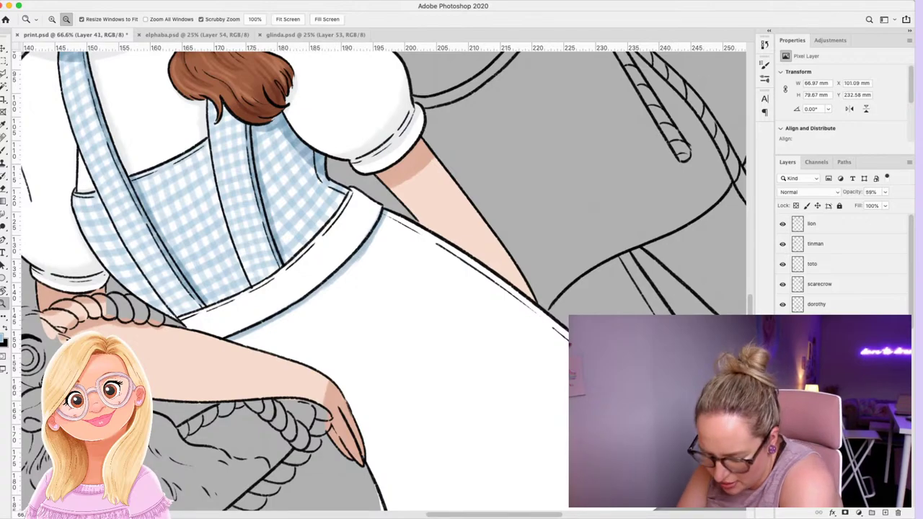
{"action": "key", "text": "b"}
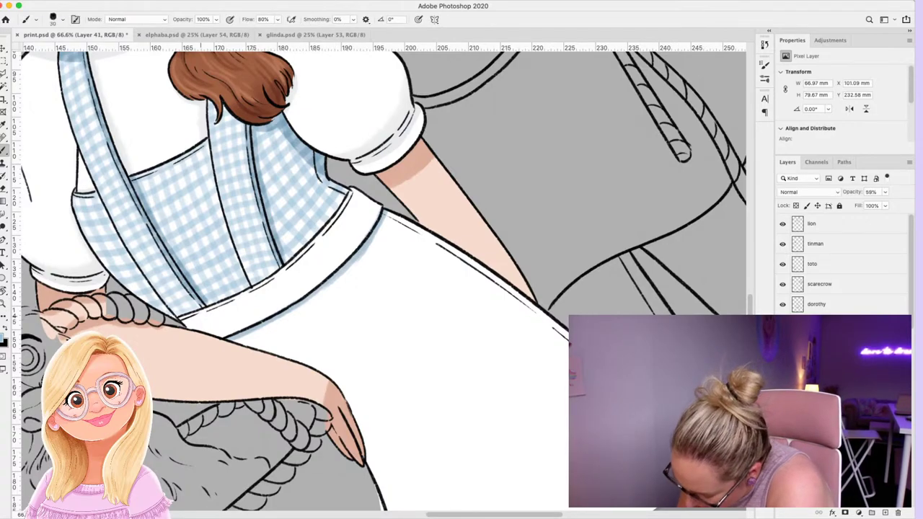
{"action": "key", "text": "super+comma"}
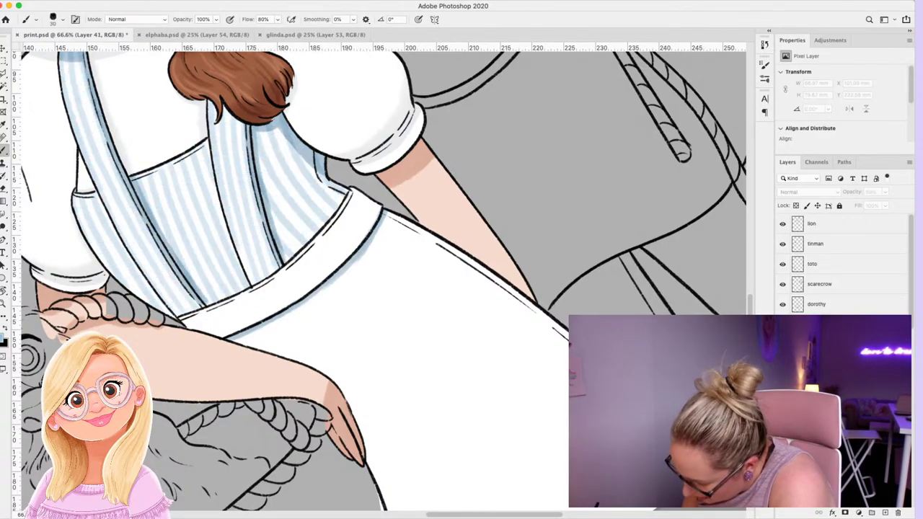
{"action": "key", "text": "super+comma"}
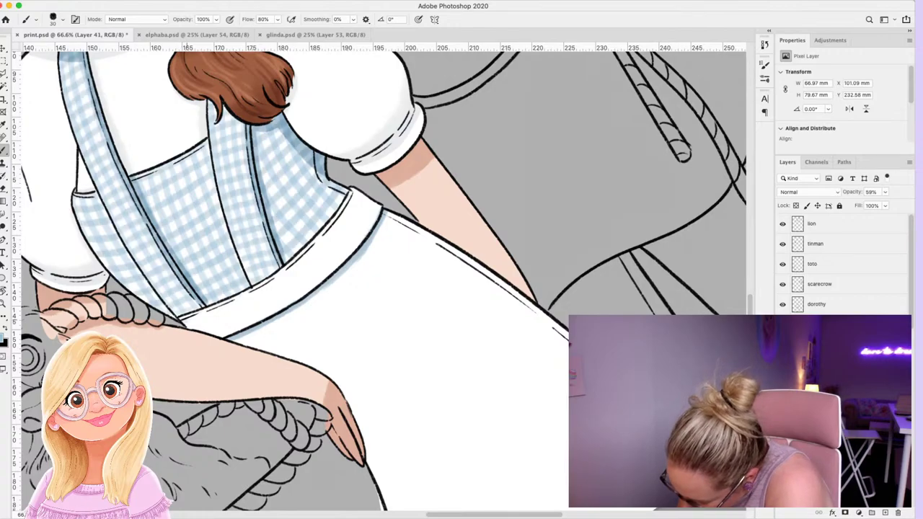
{"action": "mouse_move", "coordinate": [187, 319]}
{"action": "left_mouse_down"}
{"action": "mouse_move", "coordinate": [297, 266]}
{"action": "mouse_move", "coordinate": [353, 191]}
{"action": "left_mouse_up"}
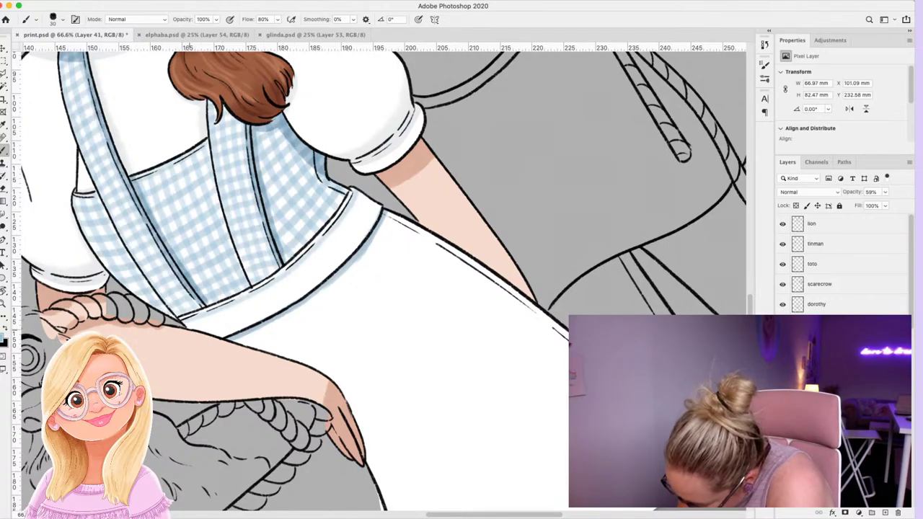
{"action": "mouse_move", "coordinate": [189, 328]}
{"action": "left_mouse_down"}
{"action": "mouse_move", "coordinate": [254, 316]}
{"action": "mouse_move", "coordinate": [326, 265]}
{"action": "mouse_move", "coordinate": [364, 201]}
{"action": "left_mouse_up"}
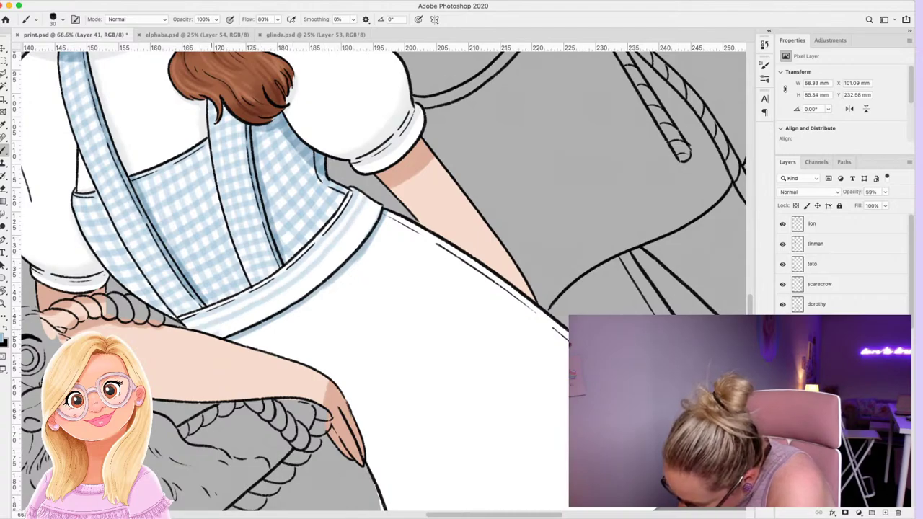
{"action": "mouse_move", "coordinate": [219, 333]}
{"action": "left_mouse_down"}
{"action": "mouse_move", "coordinate": [212, 310]}
{"action": "mouse_move", "coordinate": [255, 298]}
{"action": "mouse_move", "coordinate": [376, 205]}
{"action": "left_mouse_up"}
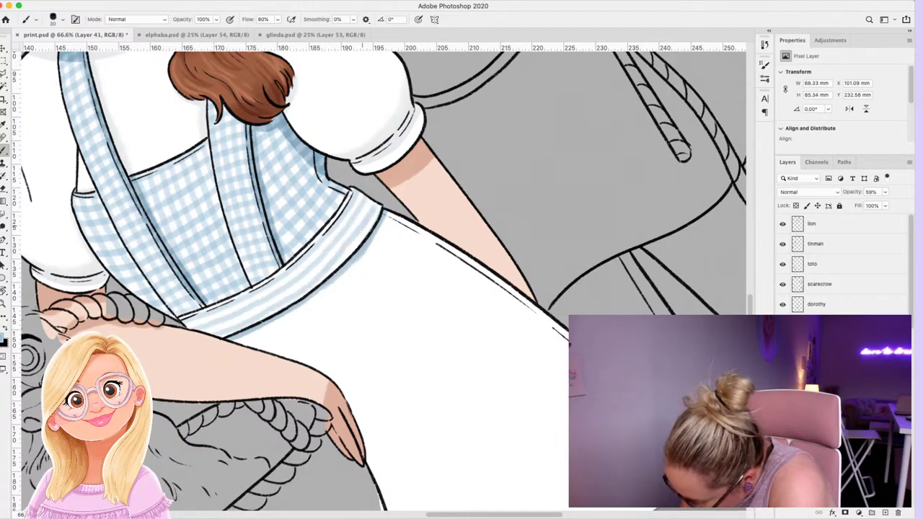
On Layer 42, paint short blue stripes across the waistband's width along its whole length to complete its gingham.
{"action": "left_click", "coordinate": [822, 426]}
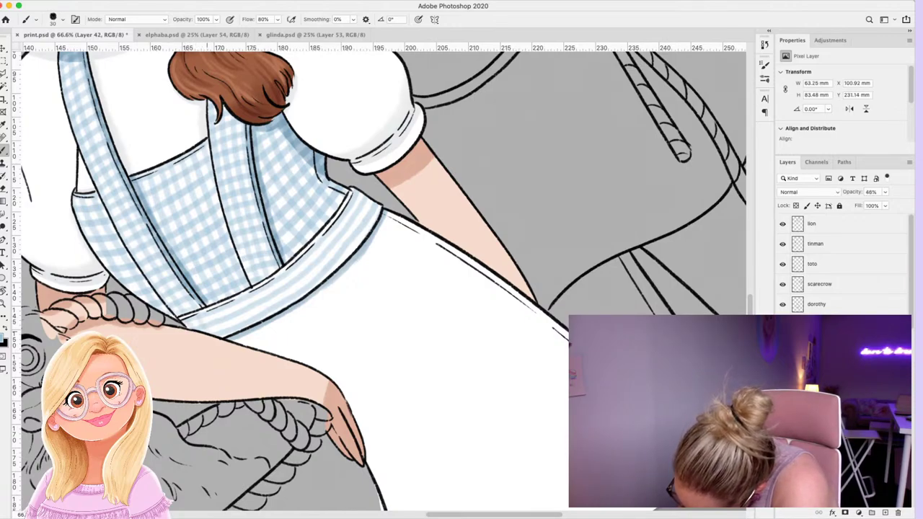
{"action": "mouse_move", "coordinate": [210, 309]}
{"action": "left_mouse_down"}
{"action": "mouse_move", "coordinate": [224, 336]}
{"action": "mouse_move", "coordinate": [236, 303]}
{"action": "mouse_move", "coordinate": [251, 324]}
{"action": "mouse_move", "coordinate": [268, 287]}
{"action": "mouse_move", "coordinate": [278, 298]}
{"action": "mouse_move", "coordinate": [288, 278]}
{"action": "mouse_move", "coordinate": [304, 278]}
{"action": "mouse_move", "coordinate": [308, 261]}
{"action": "left_mouse_up"}
{"action": "left_click_drag", "start_coordinate": [305, 287], "coordinate": [316, 254]}
{"action": "mouse_move", "coordinate": [313, 279]}
{"action": "left_mouse_down"}
{"action": "mouse_move", "coordinate": [329, 262]}
{"action": "mouse_move", "coordinate": [327, 244]}
{"action": "left_mouse_up"}
{"action": "left_click_drag", "start_coordinate": [326, 268], "coordinate": [339, 238]}
{"action": "mouse_move", "coordinate": [339, 258]}
{"action": "left_mouse_down"}
{"action": "mouse_move", "coordinate": [356, 248]}
{"action": "mouse_move", "coordinate": [359, 203]}
{"action": "mouse_move", "coordinate": [374, 209]}
{"action": "mouse_move", "coordinate": [375, 192]}
{"action": "left_mouse_up"}
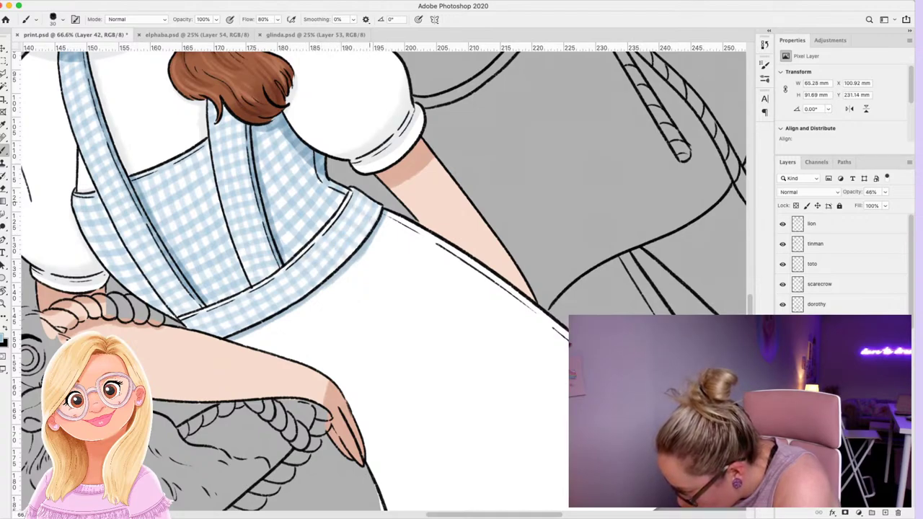
Make Layer 41 active and rotate the canvas so Dorothy's skirt lies sideways, ready for striping across its width.
{"action": "key", "text": "z"}
{"action": "left_click_drag", "start_coordinate": [441, 344], "coordinate": [485, 434]}
{"action": "key", "text": "r"}
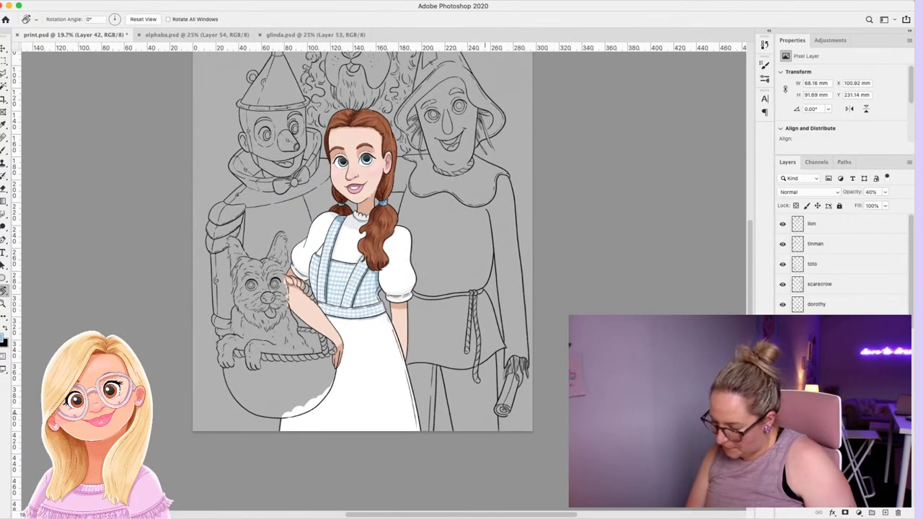
{"action": "mouse_move", "coordinate": [392, 439]}
{"action": "left_mouse_down"}
{"action": "mouse_move", "coordinate": [416, 435]}
{"action": "mouse_move", "coordinate": [395, 438]}
{"action": "left_mouse_up"}
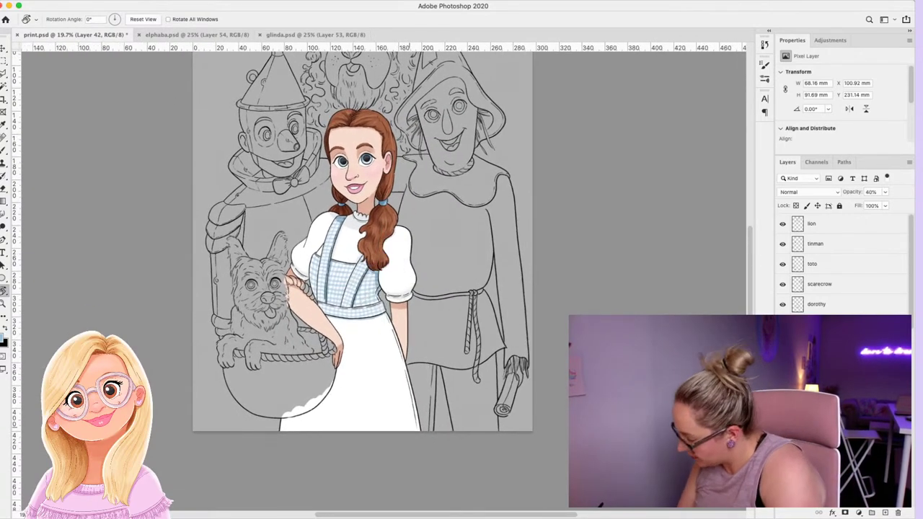
{"action": "key", "text": "alt+bracketleft"}
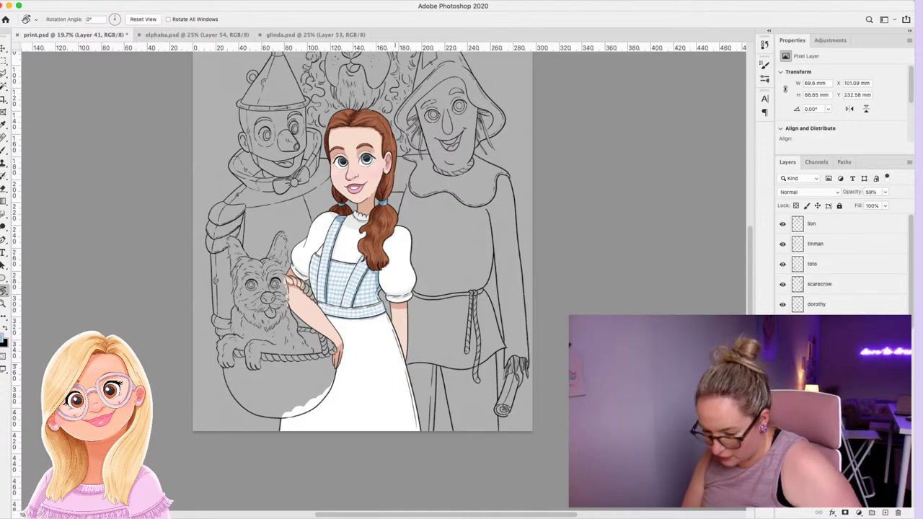
{"action": "key", "text": "b"}
{"action": "key", "text": "z"}
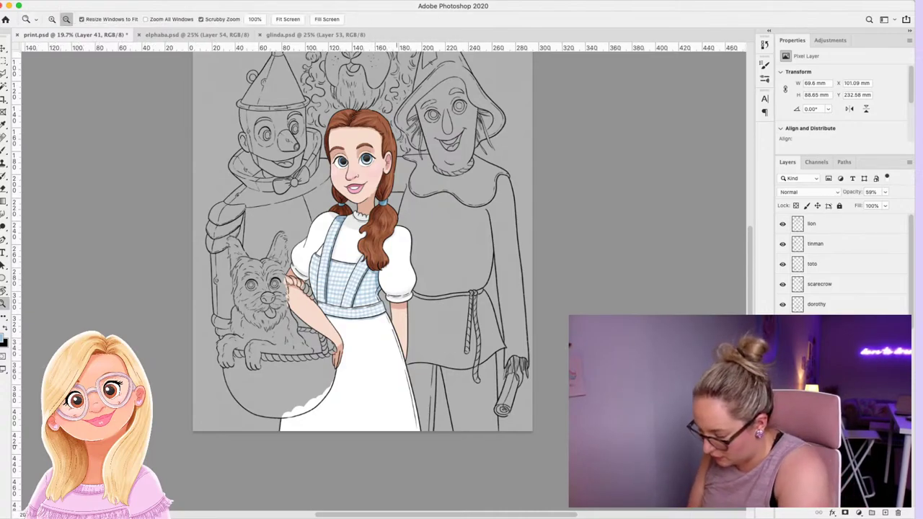
{"action": "mouse_move", "coordinate": [401, 430]}
{"action": "left_mouse_down"}
{"action": "mouse_move", "coordinate": [469, 431]}
{"action": "mouse_move", "coordinate": [442, 431]}
{"action": "left_mouse_up"}
{"action": "key", "text": "b"}
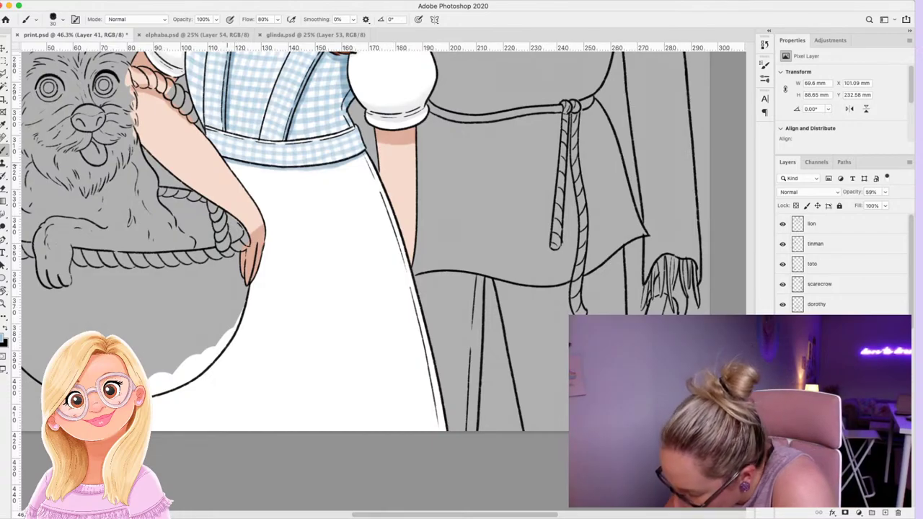
{"action": "key", "text": "r"}
{"action": "mouse_move", "coordinate": [543, 394]}
{"action": "left_mouse_down"}
{"action": "mouse_move", "coordinate": [581, 297]}
{"action": "mouse_move", "coordinate": [588, 228]}
{"action": "left_mouse_up"}
{"action": "key", "text": "b"}
{"action": "key", "text": "r"}
{"action": "left_click_drag", "start_coordinate": [548, 375], "coordinate": [572, 287]}
{"action": "key", "text": "b"}
{"action": "left_click_drag", "start_coordinate": [461, 375], "coordinate": [478, 219]}
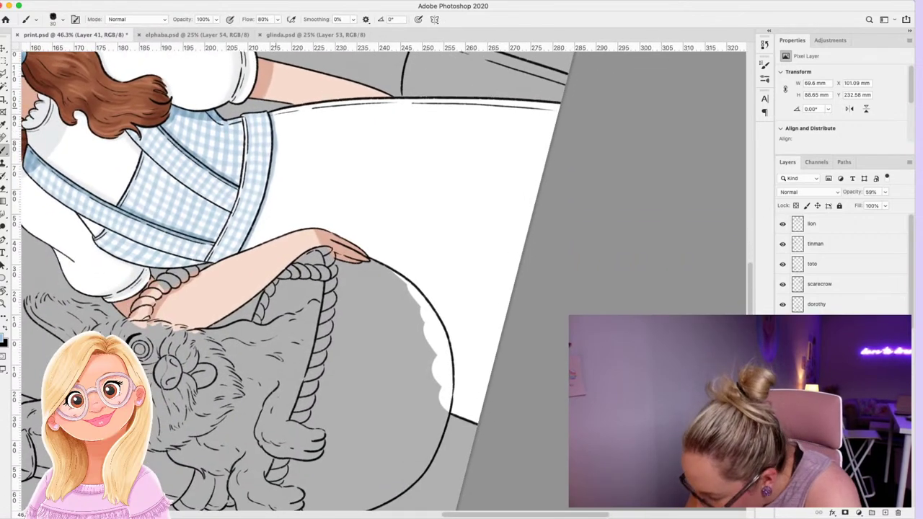
Try painting curved blue stripes across the skirt's width, working from the waistband down beside the forearm.
{"action": "mouse_move", "coordinate": [276, 112]}
{"action": "left_mouse_down"}
{"action": "mouse_move", "coordinate": [275, 190]}
{"action": "mouse_move", "coordinate": [249, 246]}
{"action": "left_mouse_up"}
{"action": "mouse_move", "coordinate": [284, 112]}
{"action": "left_mouse_down"}
{"action": "mouse_move", "coordinate": [287, 167]}
{"action": "mouse_move", "coordinate": [259, 244]}
{"action": "left_mouse_up"}
{"action": "mouse_move", "coordinate": [294, 107]}
{"action": "left_mouse_down"}
{"action": "mouse_move", "coordinate": [298, 156]}
{"action": "mouse_move", "coordinate": [279, 232]}
{"action": "left_mouse_up"}
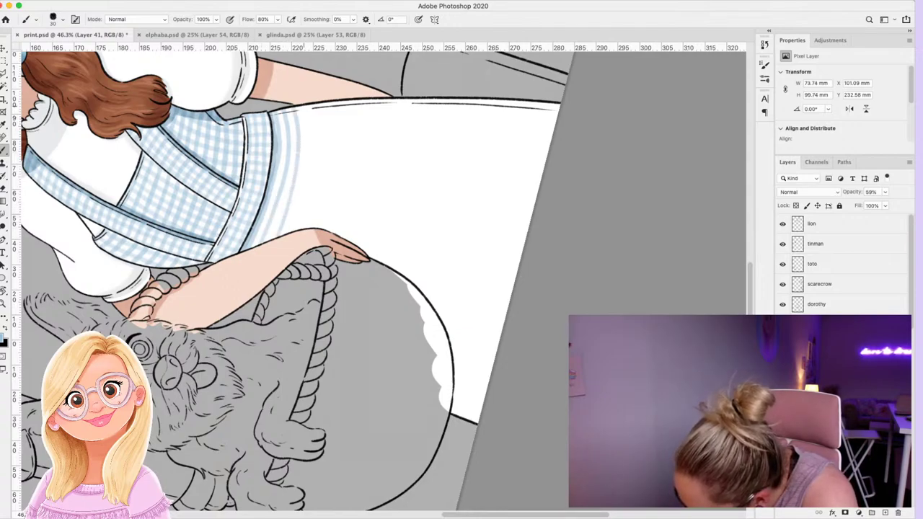
{"action": "mouse_move", "coordinate": [303, 107]}
{"action": "left_mouse_down"}
{"action": "mouse_move", "coordinate": [308, 160]}
{"action": "mouse_move", "coordinate": [293, 228]}
{"action": "left_mouse_up"}
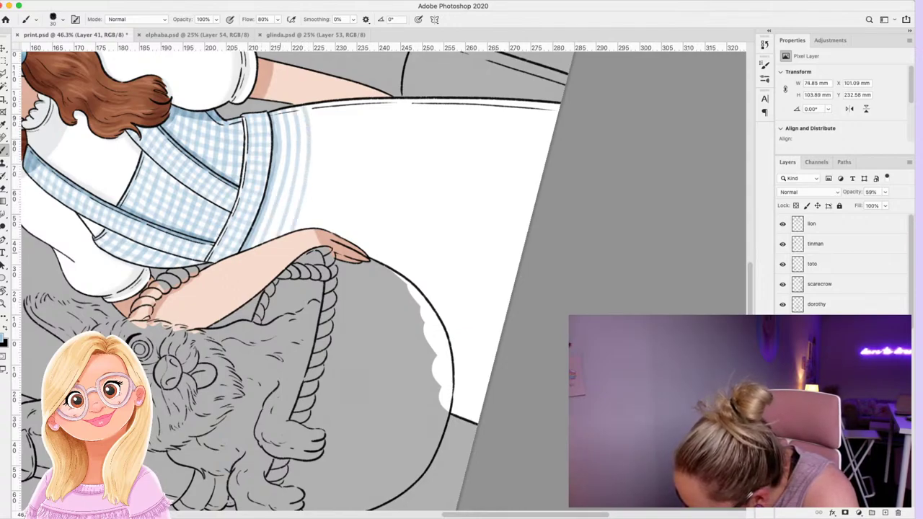
{"action": "mouse_move", "coordinate": [313, 106]}
{"action": "left_mouse_down"}
{"action": "mouse_move", "coordinate": [318, 153]}
{"action": "mouse_move", "coordinate": [301, 229]}
{"action": "left_mouse_up"}
{"action": "mouse_move", "coordinate": [324, 107]}
{"action": "left_mouse_down"}
{"action": "mouse_move", "coordinate": [329, 164]}
{"action": "mouse_move", "coordinate": [316, 227]}
{"action": "left_mouse_up"}
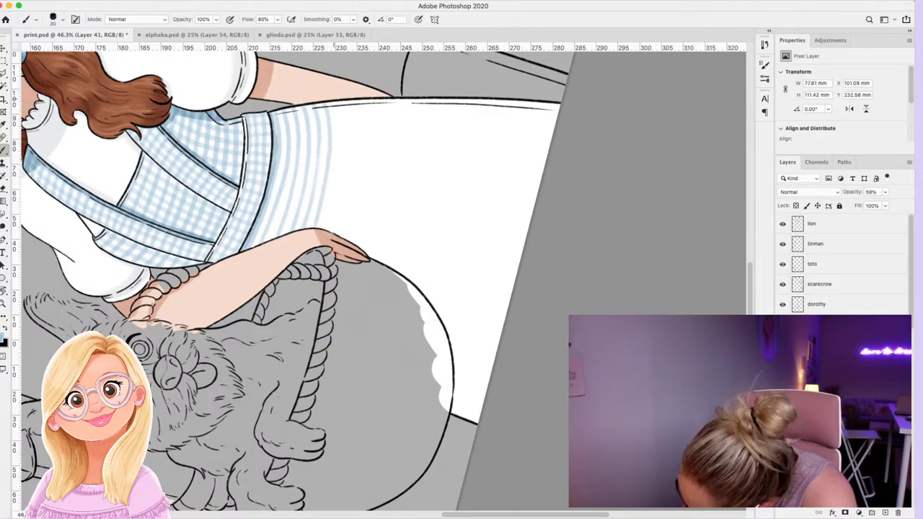
{"action": "left_click_drag", "start_coordinate": [336, 103], "coordinate": [332, 225]}
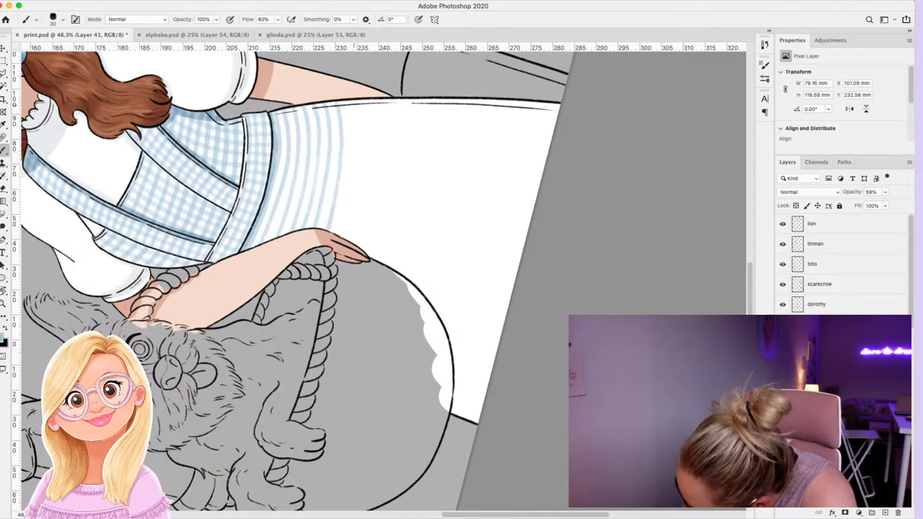
{"action": "left_click_drag", "start_coordinate": [348, 102], "coordinate": [339, 232]}
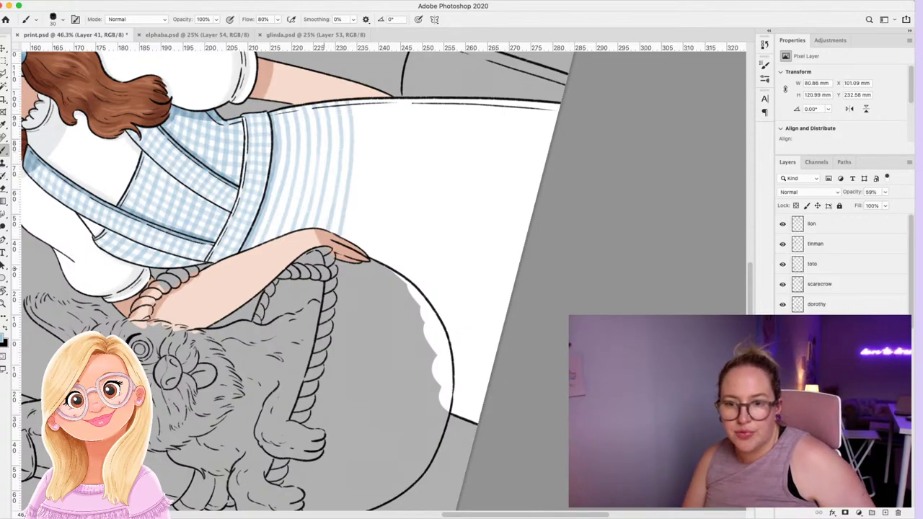
Undo all the trial stripes on the skirt, including a short test stroke beside the waistband.
{"action": "key", "text": "super+z"}
{"action": "key", "text": "super+z"}
{"action": "key", "text": "super+z"}
{"action": "key", "text": "super+z"}
{"action": "key", "text": "super+z"}
{"action": "key", "text": "super+z"}
{"action": "key", "text": "super+z"}
{"action": "key", "text": "super+z"}
{"action": "key", "text": "super+z"}
{"action": "key", "text": "super+z"}
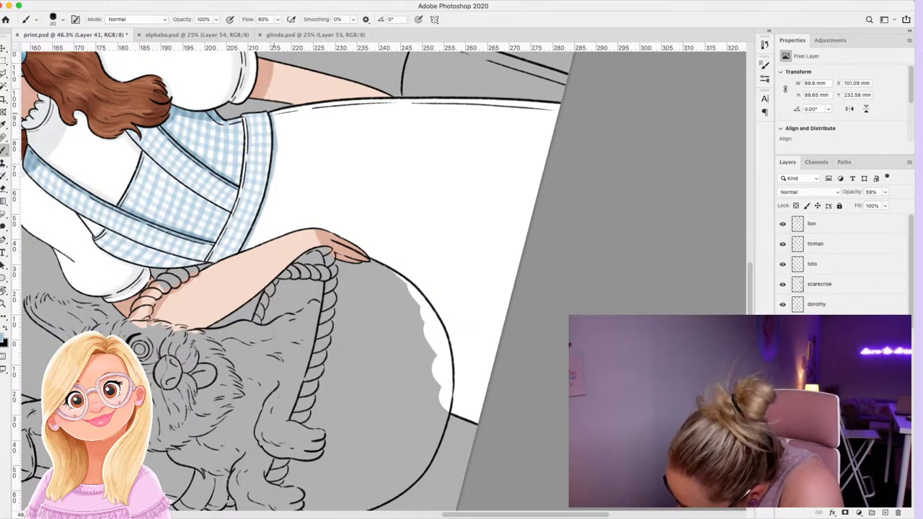
{"action": "left_click_drag", "start_coordinate": [279, 124], "coordinate": [281, 158]}
{"action": "key", "text": "super+z"}
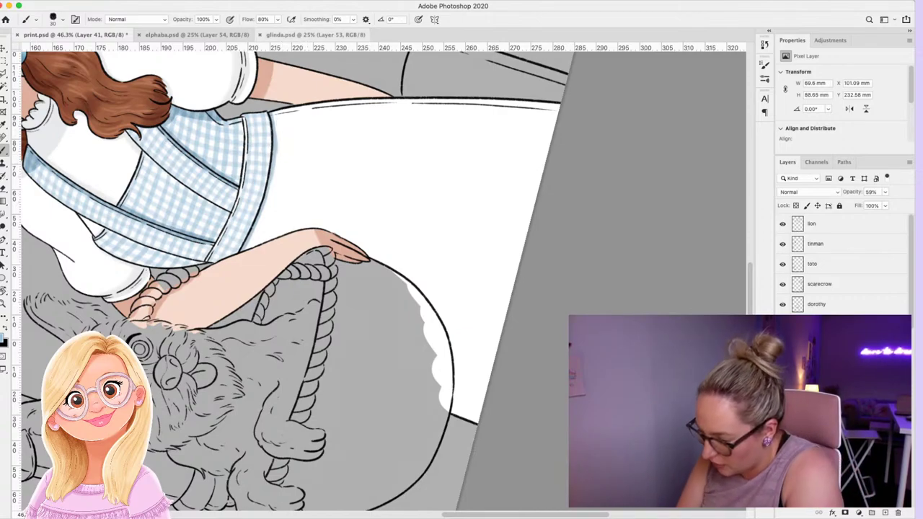
Set brush smoothing to 31% and paint evenly spaced blue stripes across the skirt's width, from the waistband down to the page edge.
{"action": "left_click_drag", "start_coordinate": [317, 20], "coordinate": [335, 20]}
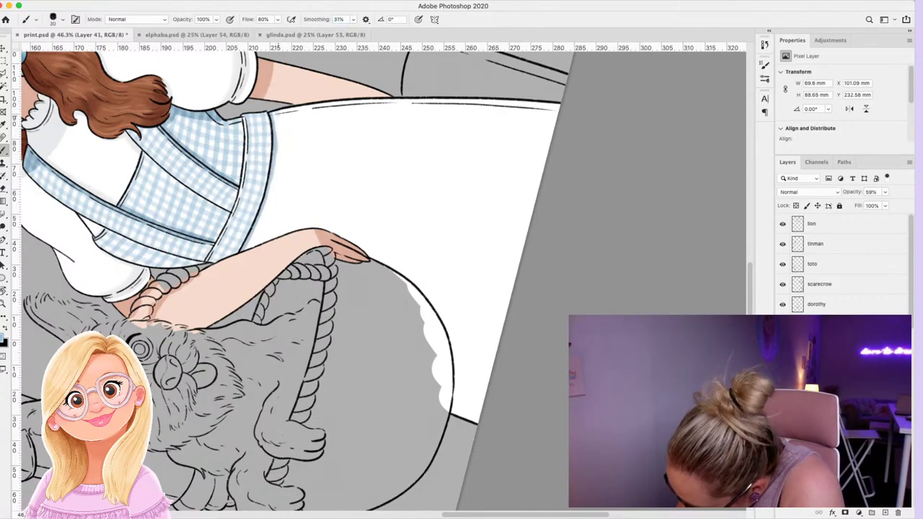
{"action": "mouse_move", "coordinate": [280, 116]}
{"action": "left_mouse_down"}
{"action": "mouse_move", "coordinate": [274, 187]}
{"action": "mouse_move", "coordinate": [252, 248]}
{"action": "left_mouse_up"}
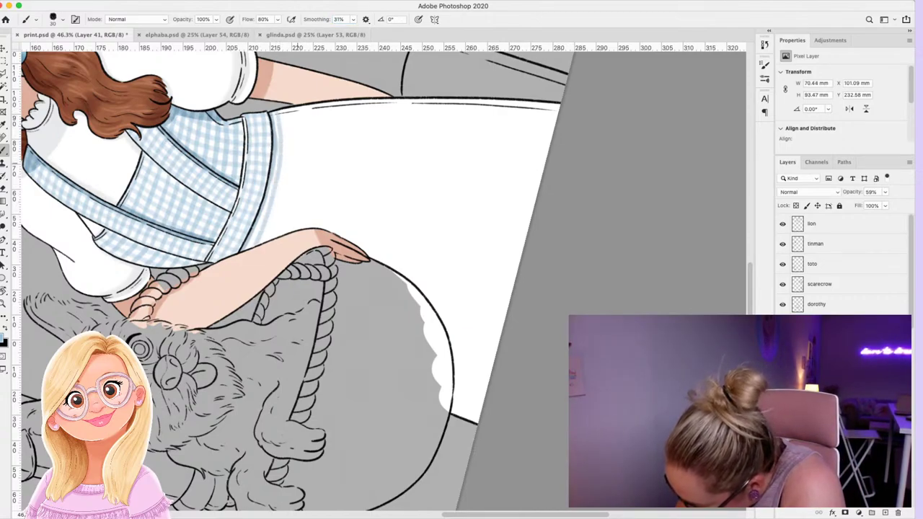
{"action": "left_click_drag", "start_coordinate": [290, 114], "coordinate": [269, 242]}
{"action": "mouse_move", "coordinate": [297, 106]}
{"action": "left_mouse_down"}
{"action": "mouse_move", "coordinate": [299, 166]}
{"action": "mouse_move", "coordinate": [284, 235]}
{"action": "left_mouse_up"}
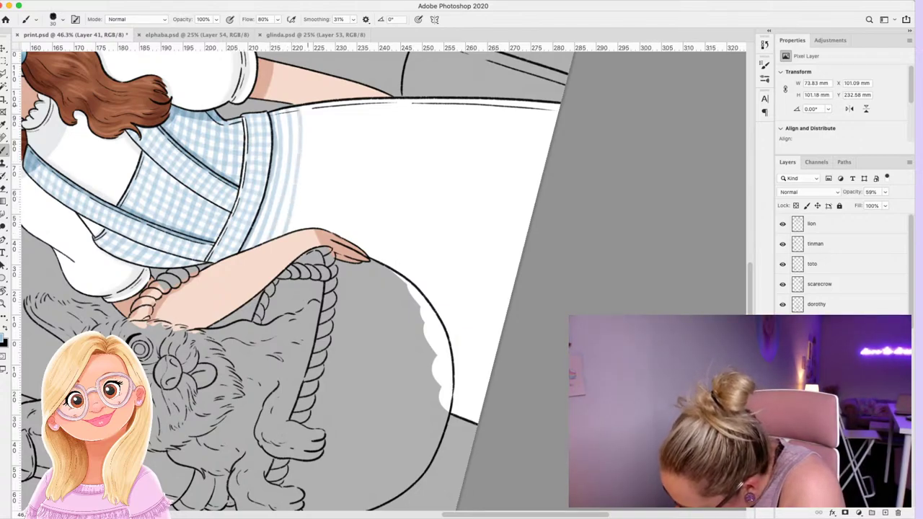
{"action": "left_click_drag", "start_coordinate": [309, 110], "coordinate": [311, 141]}
{"action": "left_click_drag", "start_coordinate": [307, 176], "coordinate": [297, 230]}
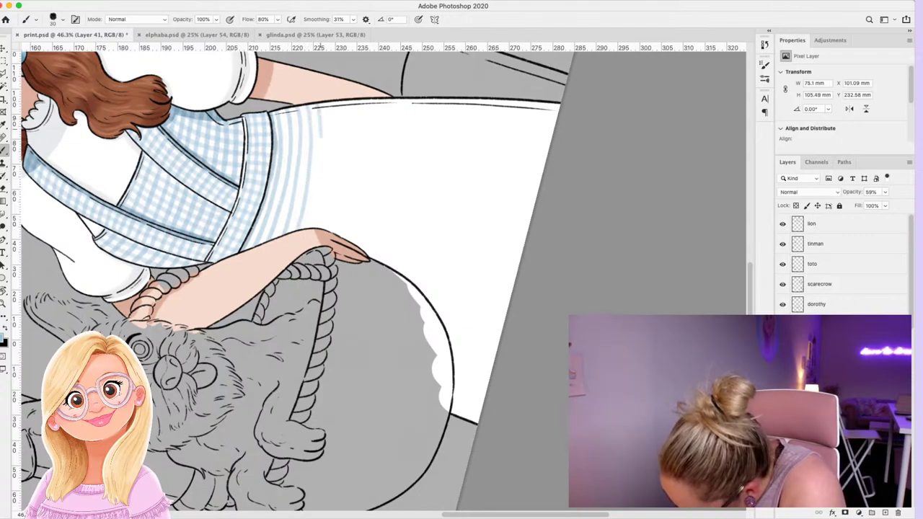
{"action": "left_click_drag", "start_coordinate": [318, 173], "coordinate": [312, 227]}
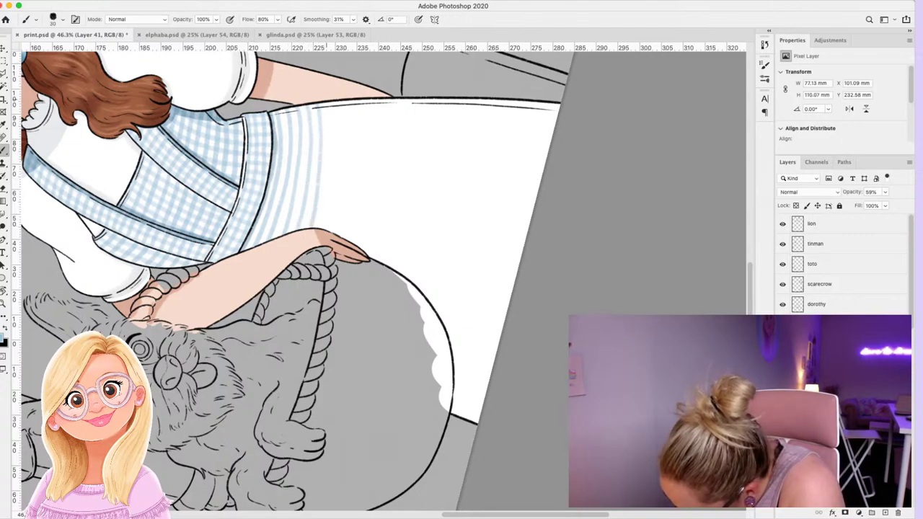
{"action": "left_click_drag", "start_coordinate": [333, 145], "coordinate": [323, 231]}
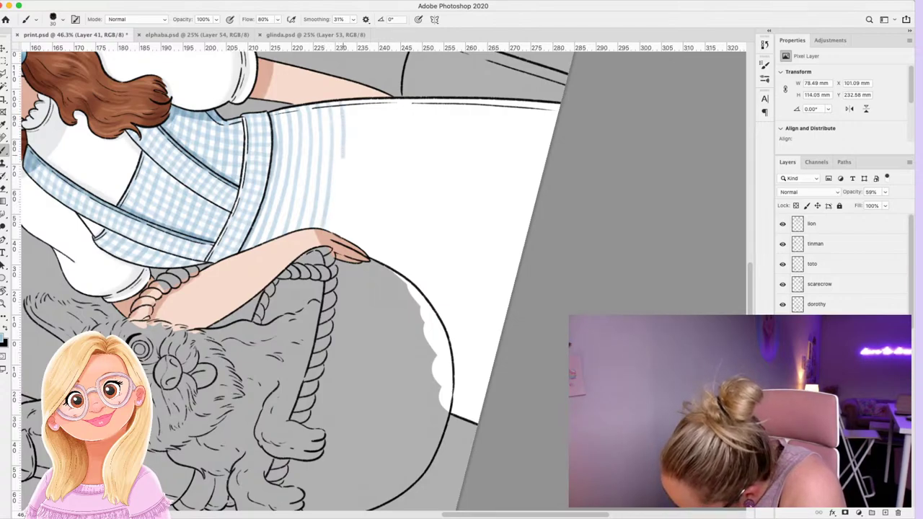
{"action": "left_click_drag", "start_coordinate": [340, 193], "coordinate": [333, 232]}
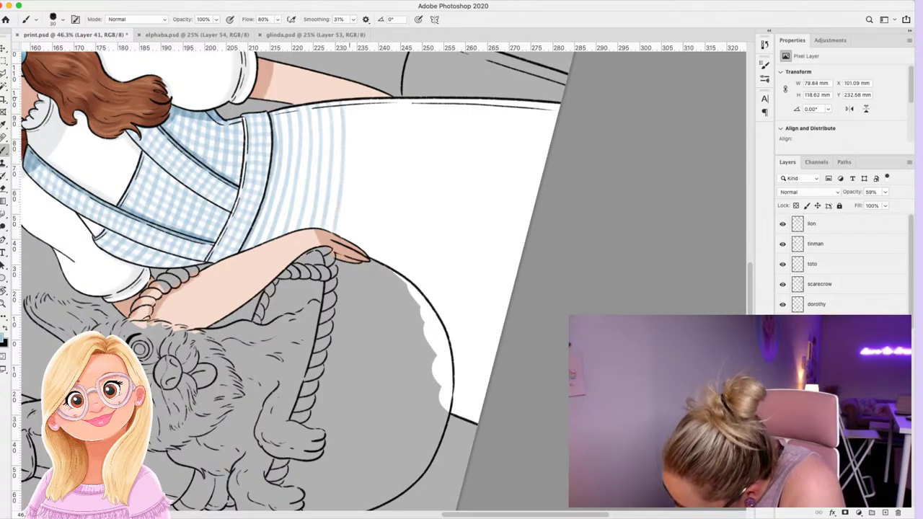
{"action": "left_click_drag", "start_coordinate": [355, 153], "coordinate": [345, 240]}
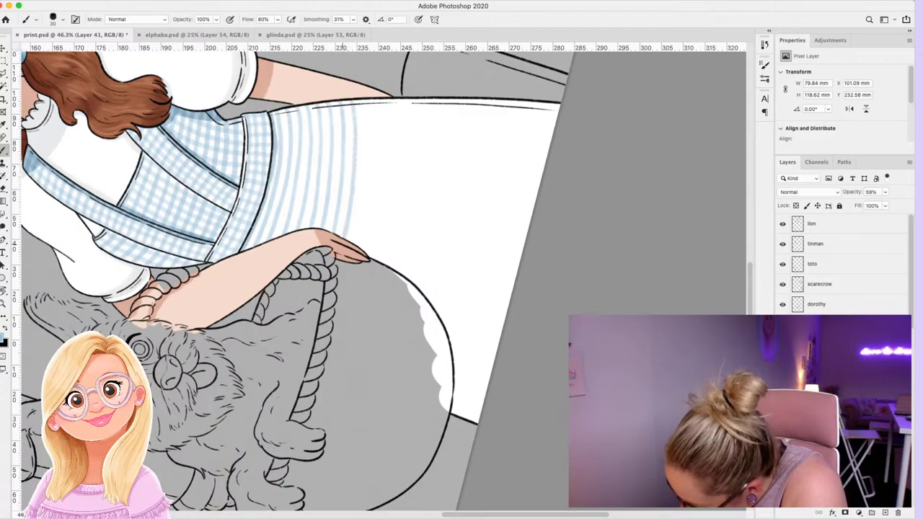
{"action": "left_click_drag", "start_coordinate": [366, 100], "coordinate": [356, 246]}
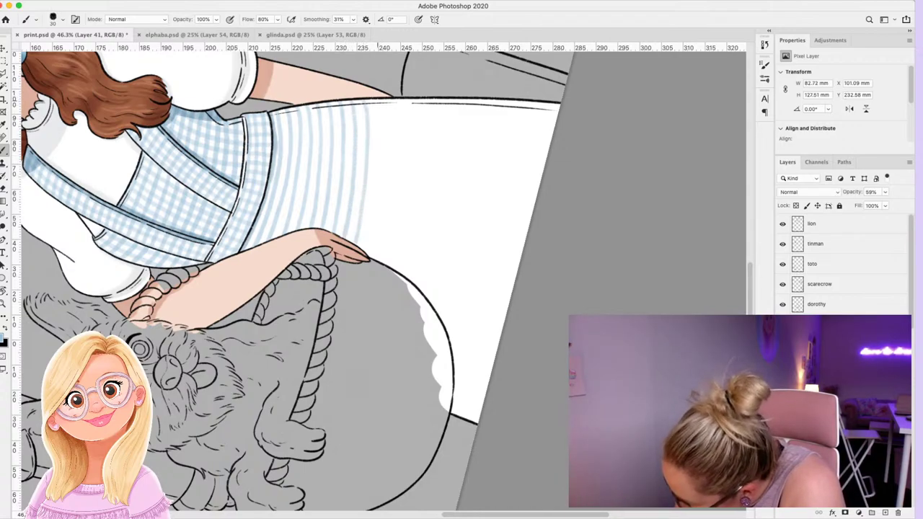
{"action": "left_click_drag", "start_coordinate": [381, 108], "coordinate": [368, 252]}
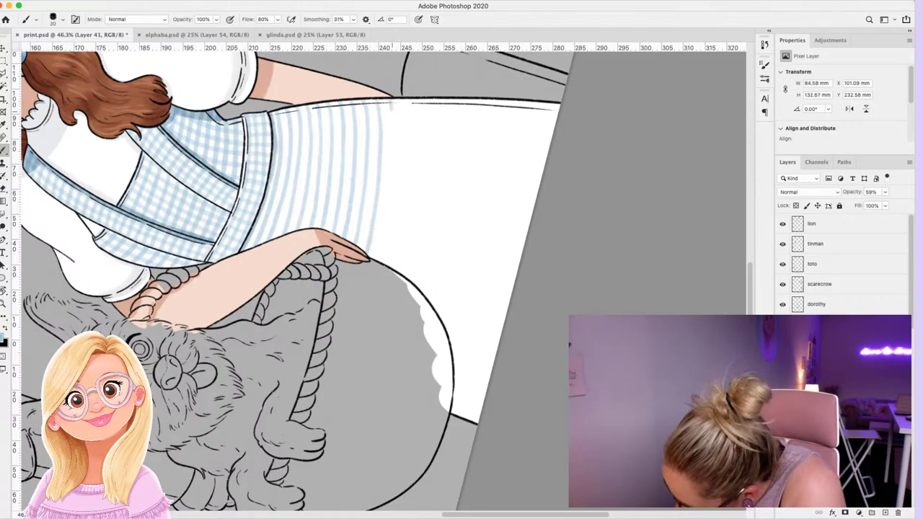
{"action": "left_click_drag", "start_coordinate": [392, 110], "coordinate": [375, 263]}
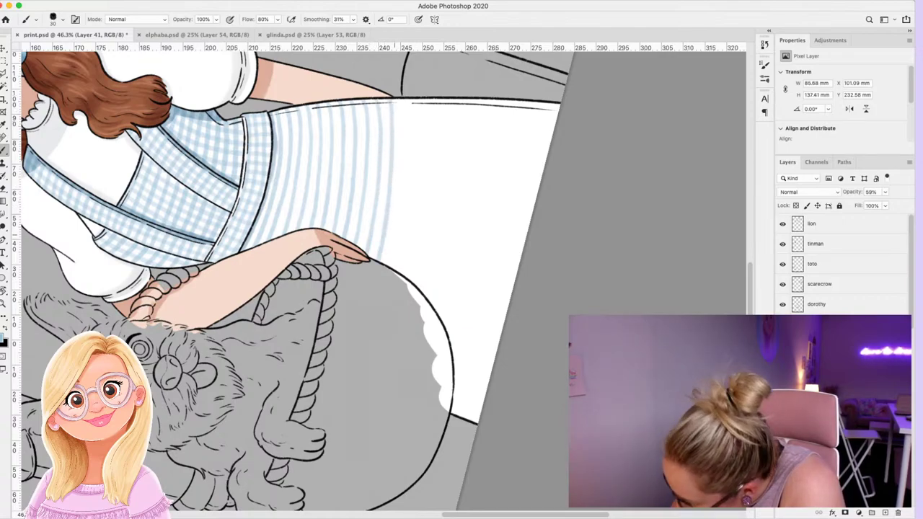
{"action": "left_click_drag", "start_coordinate": [403, 99], "coordinate": [390, 267]}
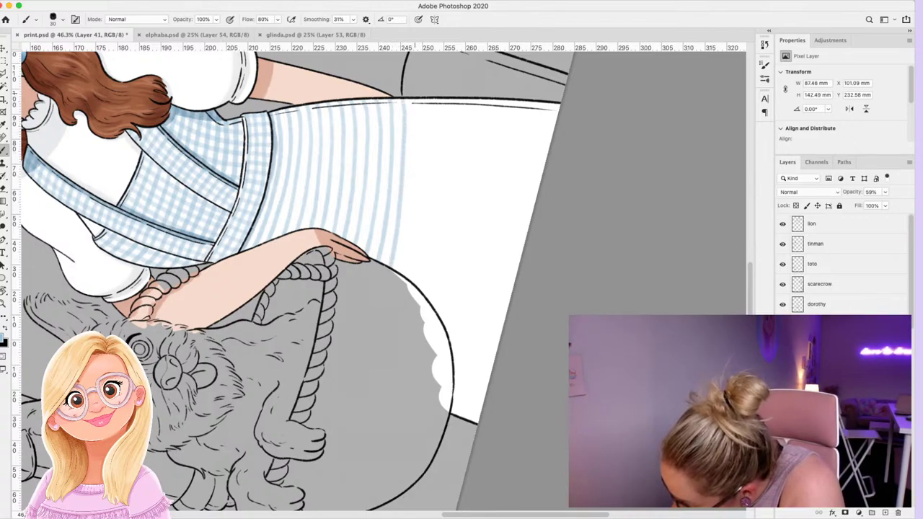
{"action": "left_click_drag", "start_coordinate": [415, 163], "coordinate": [403, 279]}
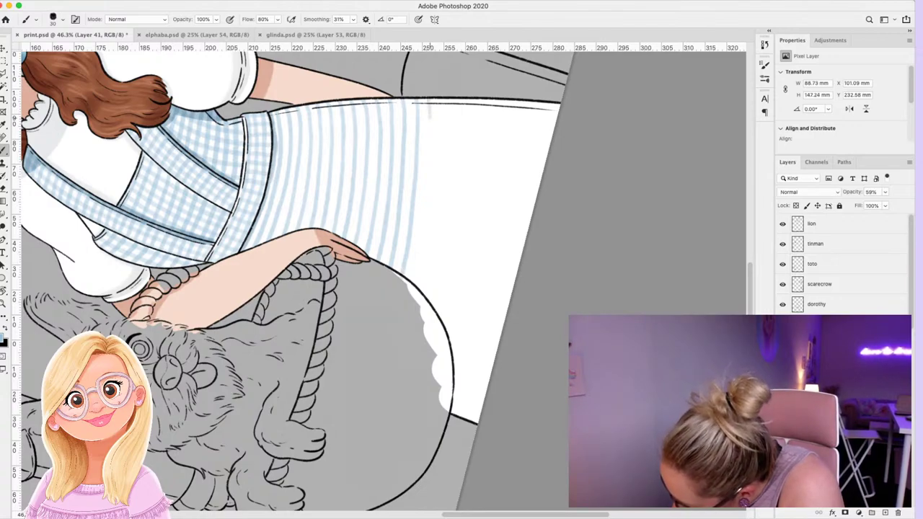
{"action": "left_click_drag", "start_coordinate": [430, 115], "coordinate": [409, 292]}
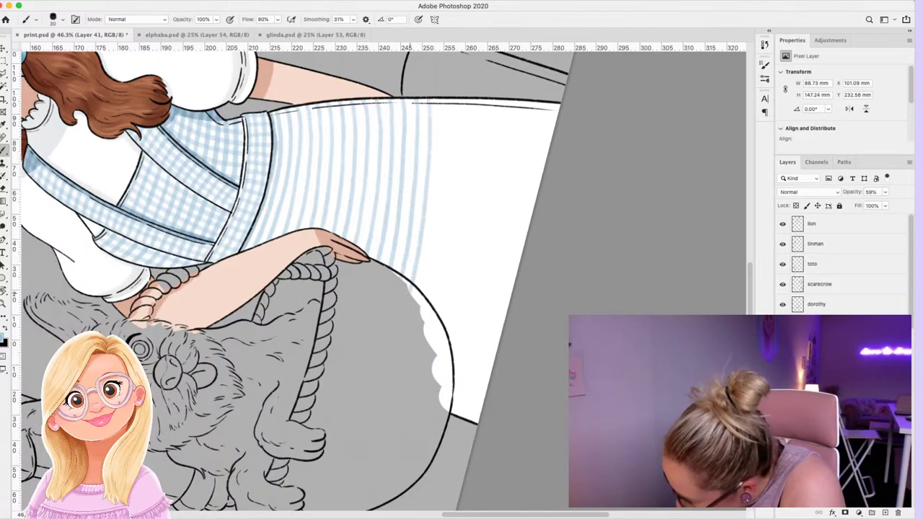
{"action": "left_click_drag", "start_coordinate": [442, 105], "coordinate": [442, 149]}
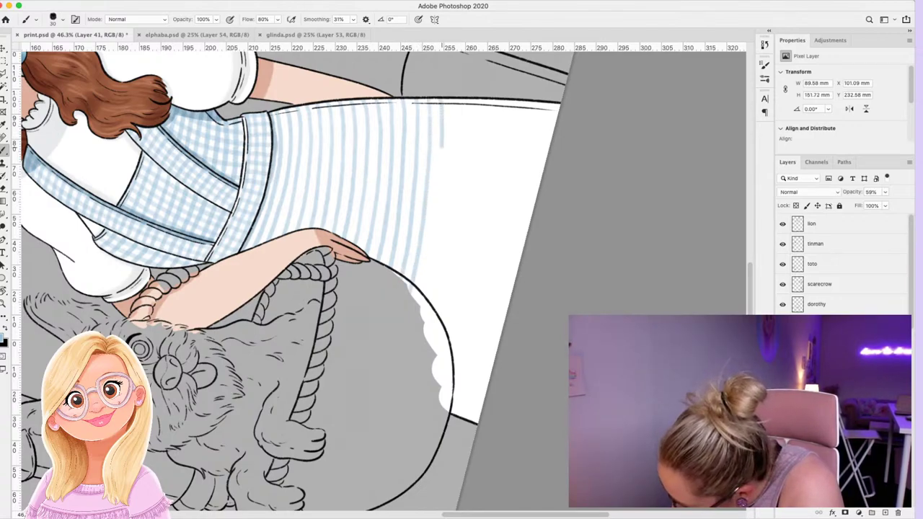
{"action": "left_click_drag", "start_coordinate": [440, 185], "coordinate": [418, 305]}
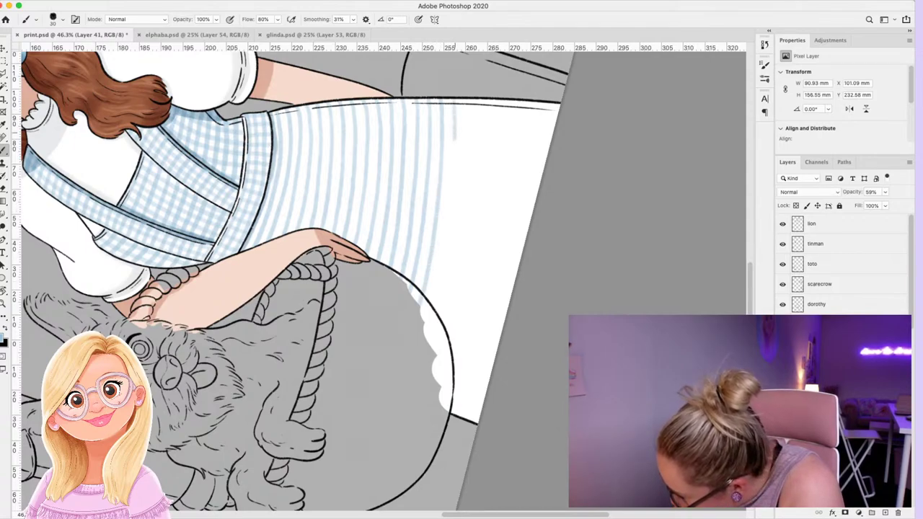
{"action": "left_click_drag", "start_coordinate": [455, 140], "coordinate": [425, 342]}
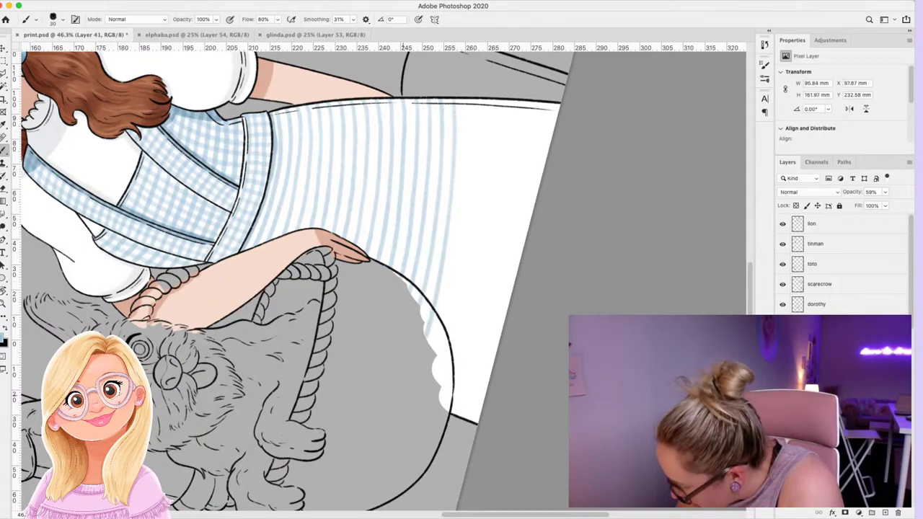
{"action": "mouse_move", "coordinate": [468, 121]}
{"action": "left_mouse_down"}
{"action": "mouse_move", "coordinate": [459, 245]}
{"action": "mouse_move", "coordinate": [436, 355]}
{"action": "left_mouse_up"}
{"action": "mouse_move", "coordinate": [480, 99]}
{"action": "left_mouse_down"}
{"action": "mouse_move", "coordinate": [463, 298]}
{"action": "mouse_move", "coordinate": [442, 381]}
{"action": "left_mouse_up"}
{"action": "mouse_move", "coordinate": [493, 101]}
{"action": "left_mouse_down"}
{"action": "mouse_move", "coordinate": [481, 266]}
{"action": "mouse_move", "coordinate": [454, 405]}
{"action": "left_mouse_up"}
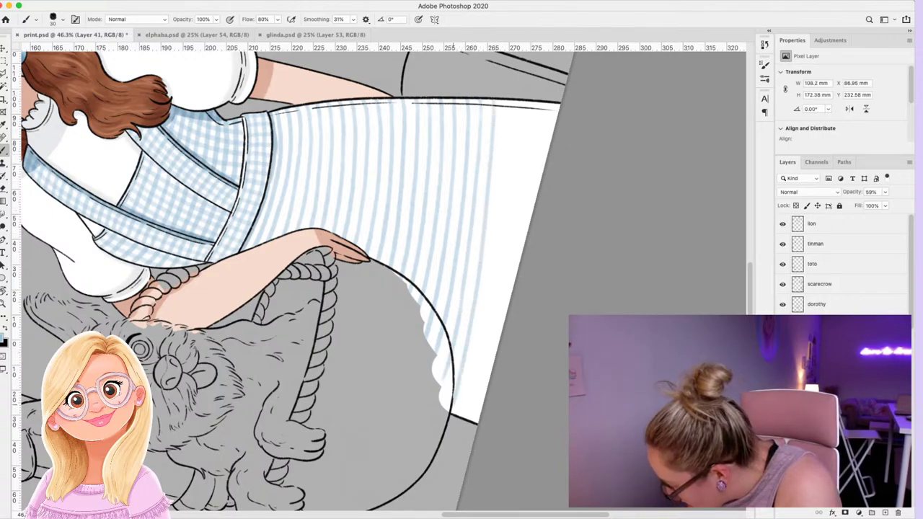
{"action": "left_click_drag", "start_coordinate": [505, 123], "coordinate": [465, 418]}
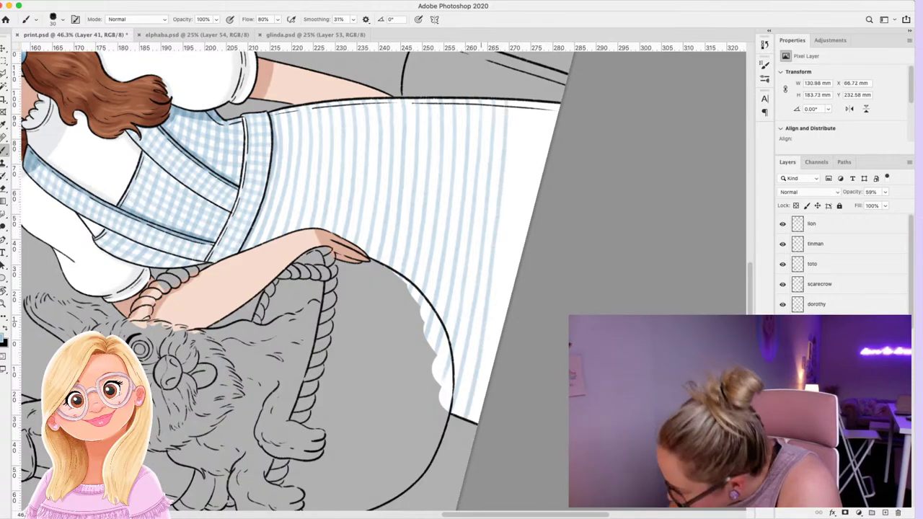
{"action": "left_click_drag", "start_coordinate": [515, 144], "coordinate": [479, 421]}
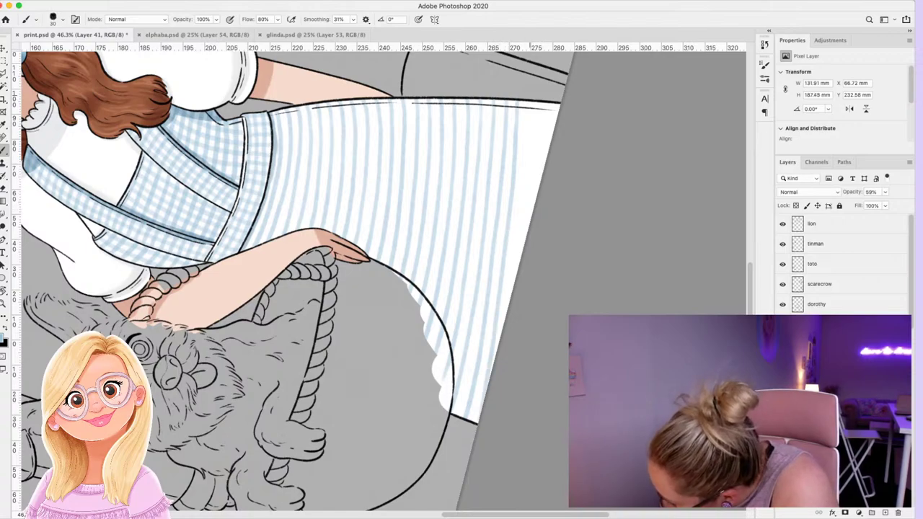
{"action": "left_click_drag", "start_coordinate": [531, 114], "coordinate": [512, 294]}
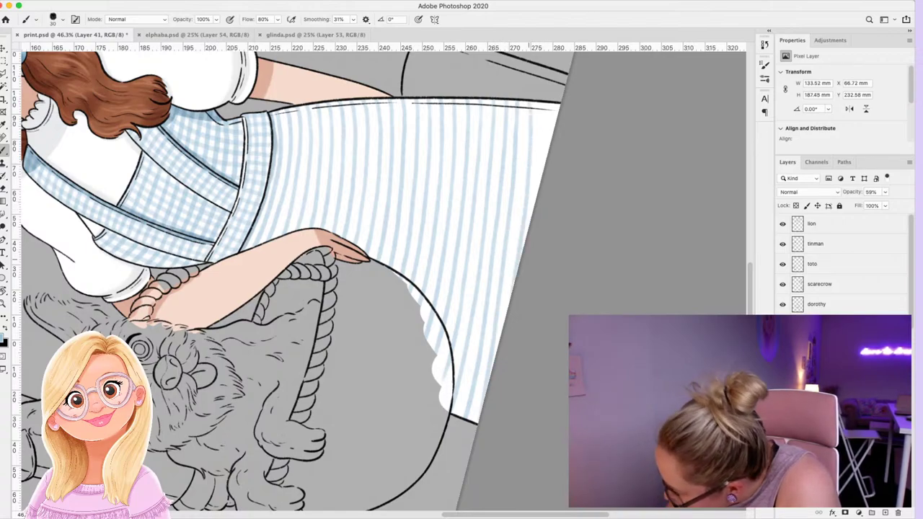
{"action": "left_click_drag", "start_coordinate": [541, 102], "coordinate": [537, 199]}
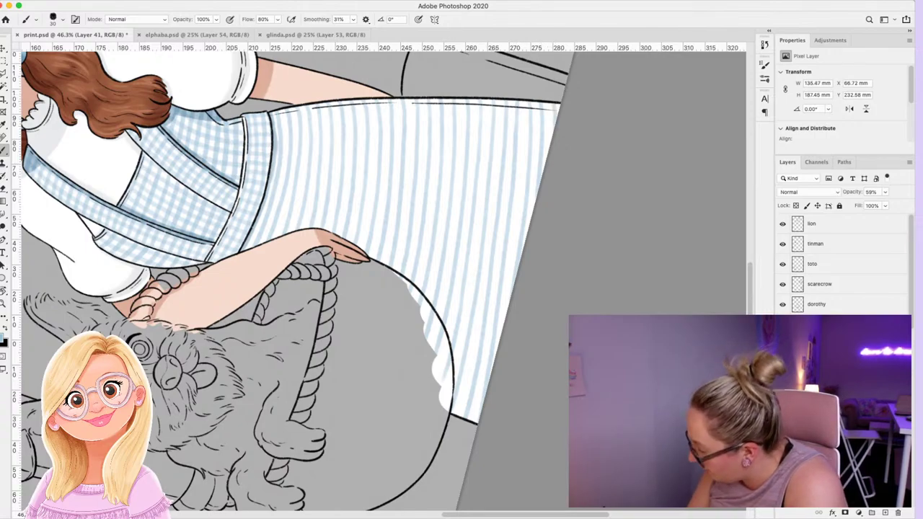
Make Layer 42 active and paint evenly spaced lengthwise blue stripes along the skirt, from its outer edge across to the forearm.
{"action": "key", "text": "alt+]"}
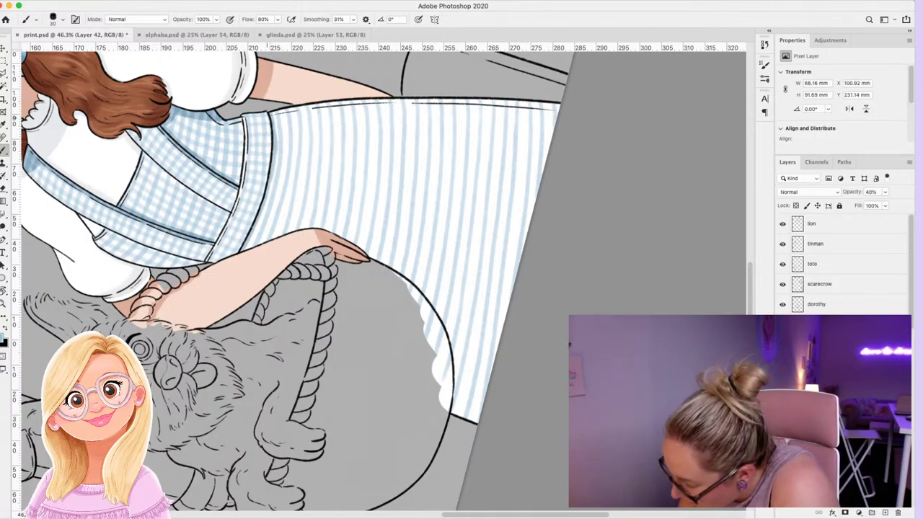
{"action": "left_click_drag", "start_coordinate": [290, 111], "coordinate": [559, 110]}
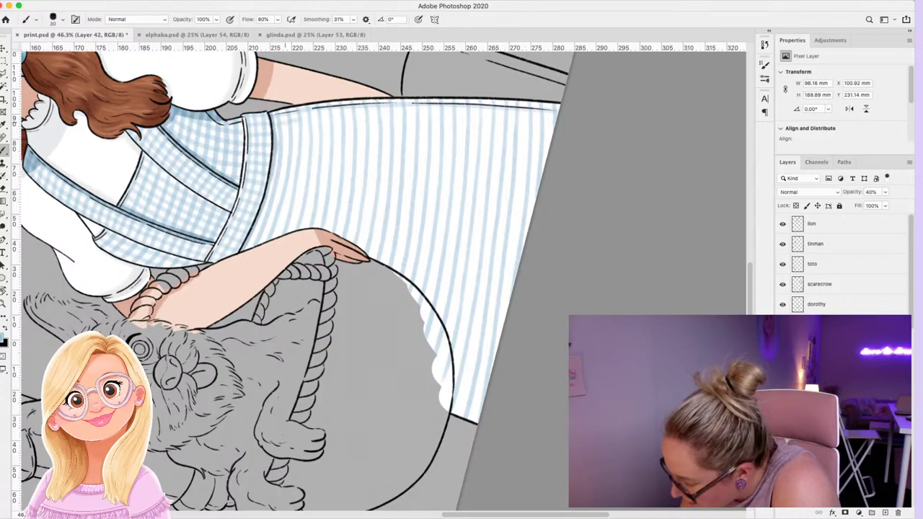
{"action": "mouse_move", "coordinate": [301, 118]}
{"action": "left_mouse_down"}
{"action": "mouse_move", "coordinate": [532, 106]}
{"action": "mouse_move", "coordinate": [551, 119]}
{"action": "left_mouse_up"}
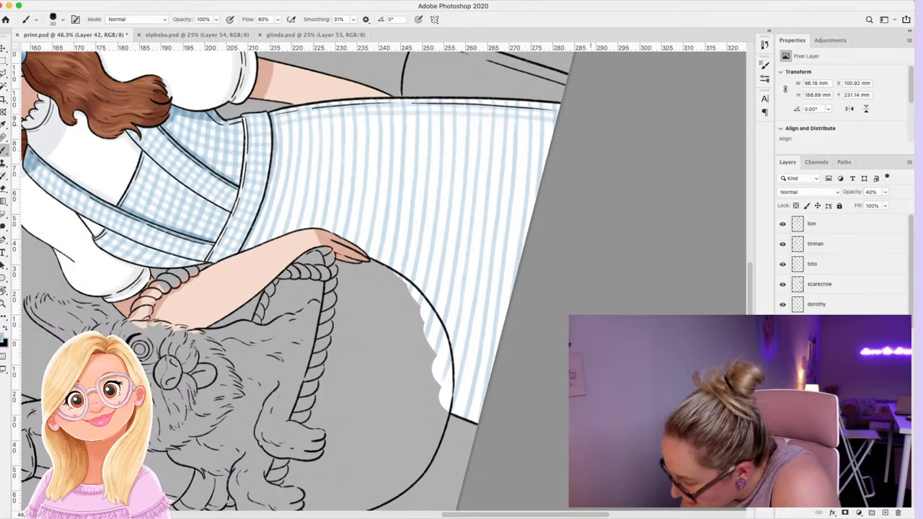
{"action": "mouse_move", "coordinate": [274, 131]}
{"action": "left_mouse_down"}
{"action": "mouse_move", "coordinate": [392, 122]}
{"action": "mouse_move", "coordinate": [552, 127]}
{"action": "left_mouse_up"}
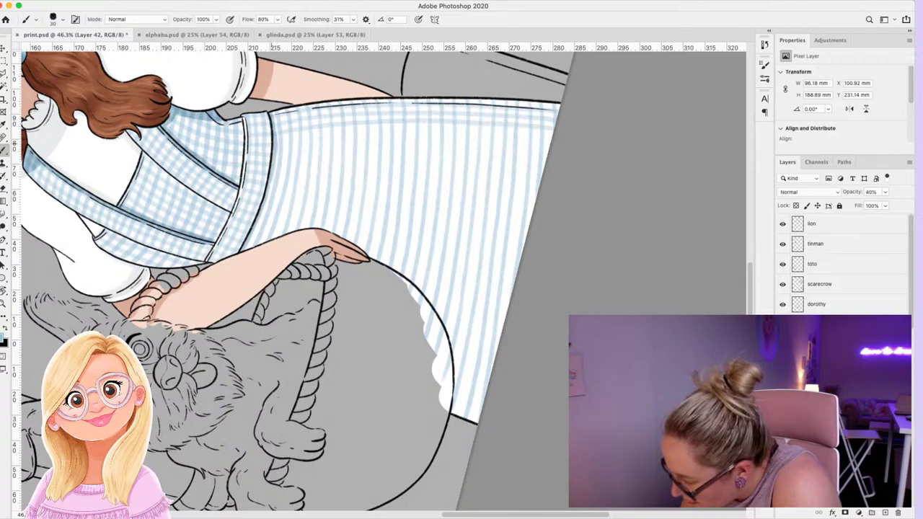
{"action": "left_click_drag", "start_coordinate": [285, 140], "coordinate": [552, 137]}
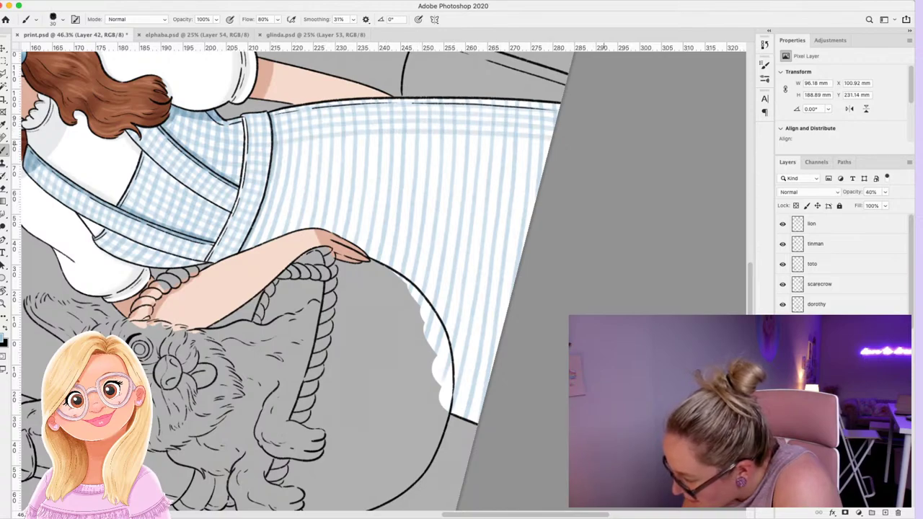
{"action": "mouse_move", "coordinate": [277, 153]}
{"action": "left_mouse_down"}
{"action": "mouse_move", "coordinate": [408, 142]}
{"action": "mouse_move", "coordinate": [548, 148]}
{"action": "left_mouse_up"}
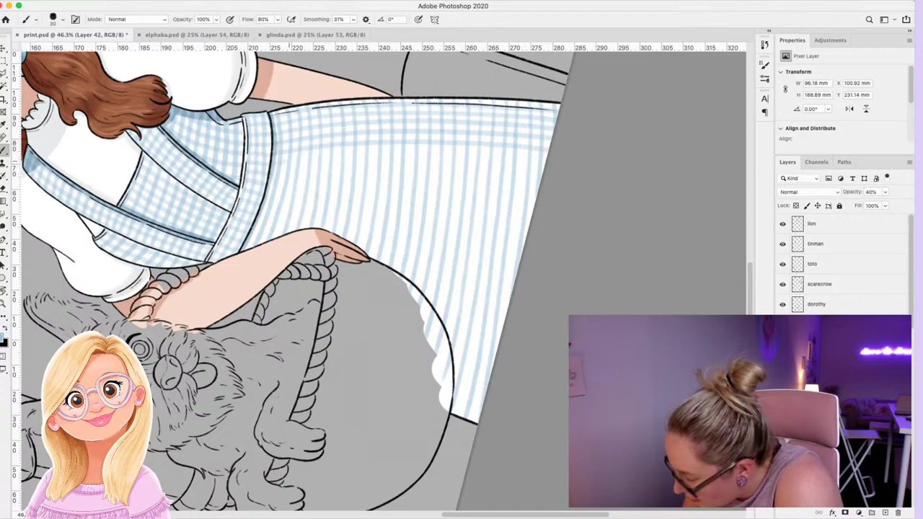
{"action": "mouse_move", "coordinate": [286, 162]}
{"action": "left_mouse_down"}
{"action": "mouse_move", "coordinate": [416, 152]}
{"action": "mouse_move", "coordinate": [547, 163]}
{"action": "left_mouse_up"}
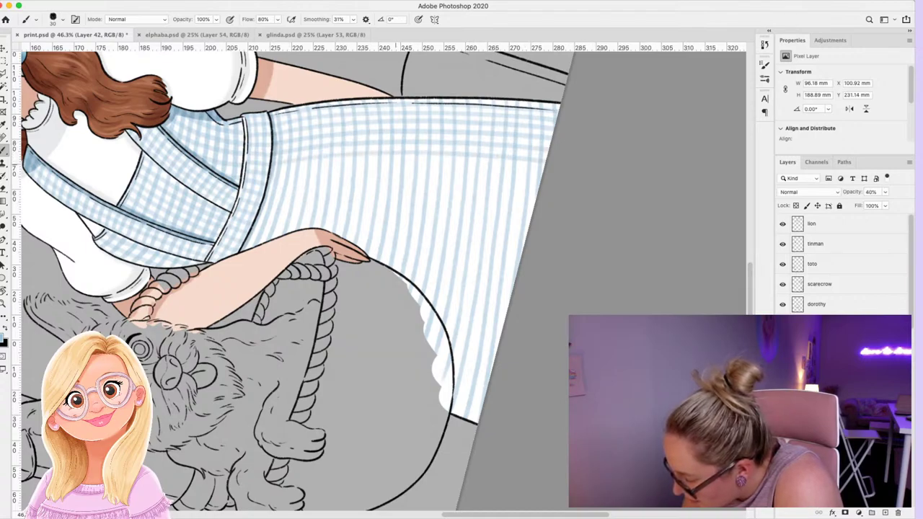
{"action": "mouse_move", "coordinate": [271, 173]}
{"action": "left_mouse_down"}
{"action": "mouse_move", "coordinate": [378, 163]}
{"action": "mouse_move", "coordinate": [535, 172]}
{"action": "left_mouse_up"}
{"action": "left_click_drag", "start_coordinate": [269, 182], "coordinate": [535, 183]}
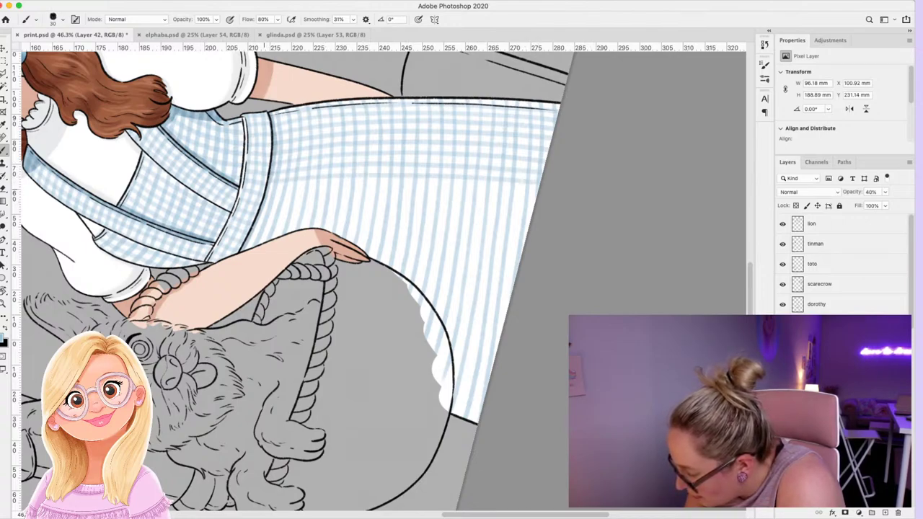
{"action": "left_click_drag", "start_coordinate": [277, 189], "coordinate": [536, 191]}
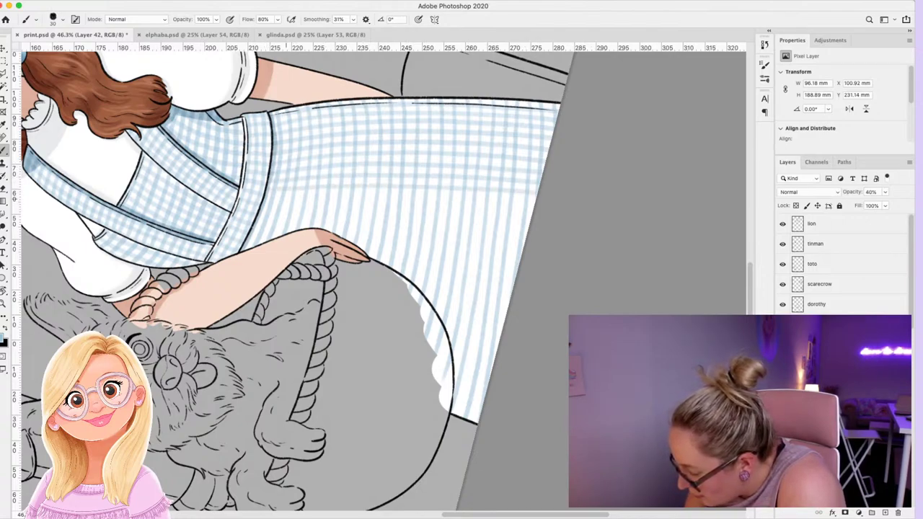
{"action": "left_click_drag", "start_coordinate": [271, 197], "coordinate": [535, 208]}
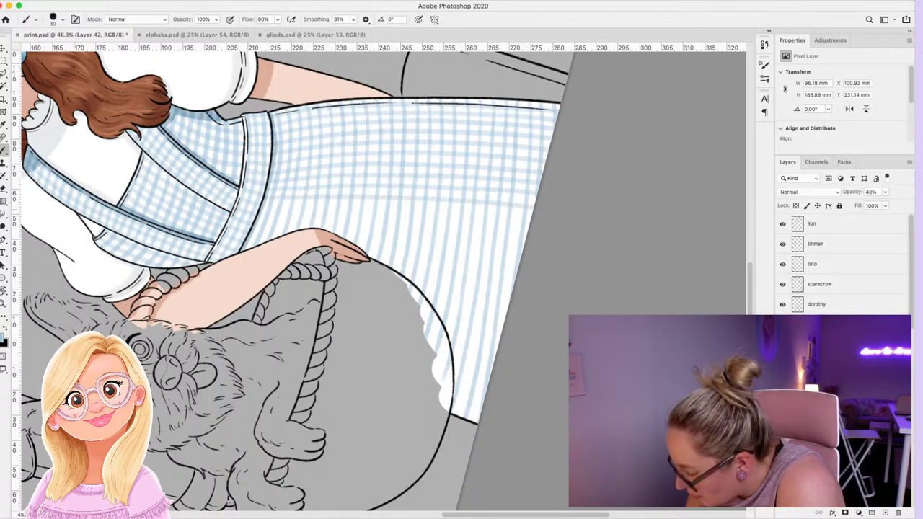
{"action": "left_click_drag", "start_coordinate": [271, 207], "coordinate": [504, 221]}
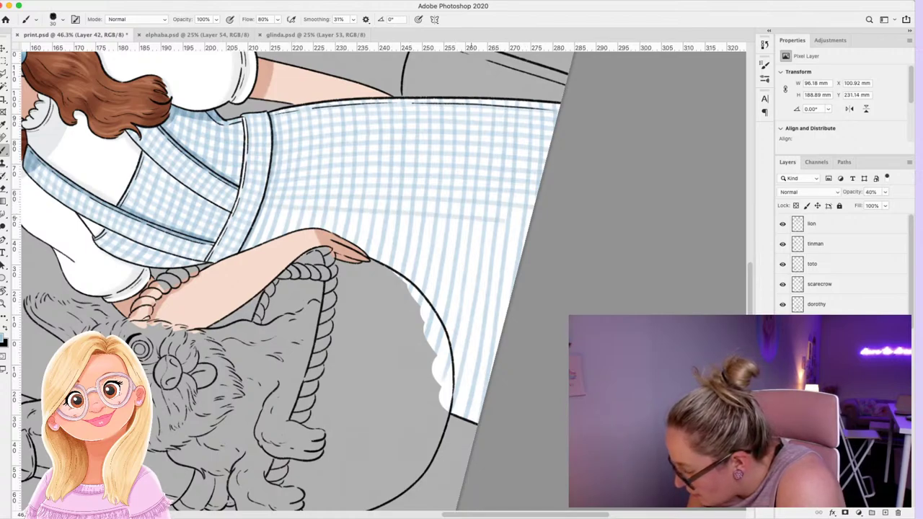
{"action": "left_click_drag", "start_coordinate": [290, 216], "coordinate": [526, 241]}
{"action": "left_click_drag", "start_coordinate": [253, 222], "coordinate": [525, 249]}
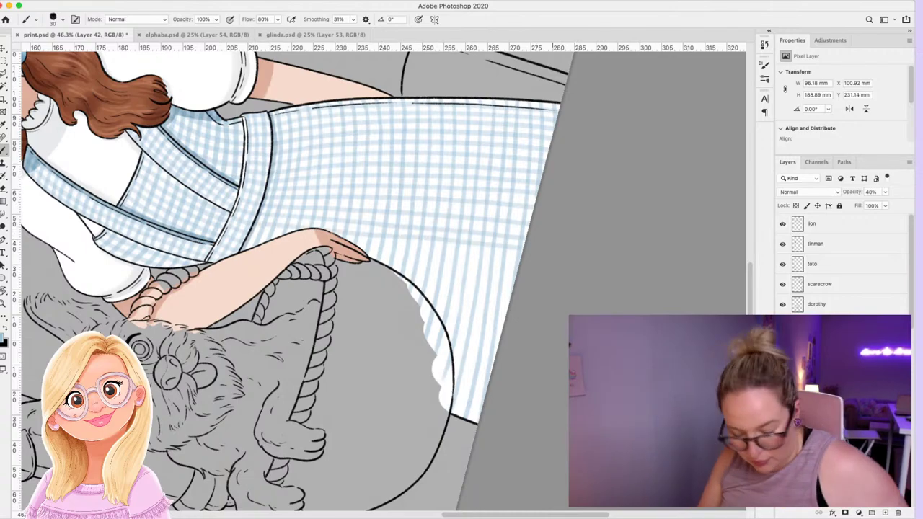
{"action": "key", "text": "super+z"}
Paint the remaining lengthwise blue stripes from below the forearm, following the basket's curve to the skirt's far hem corner.
{"action": "left_click_drag", "start_coordinate": [276, 223], "coordinate": [519, 256]}
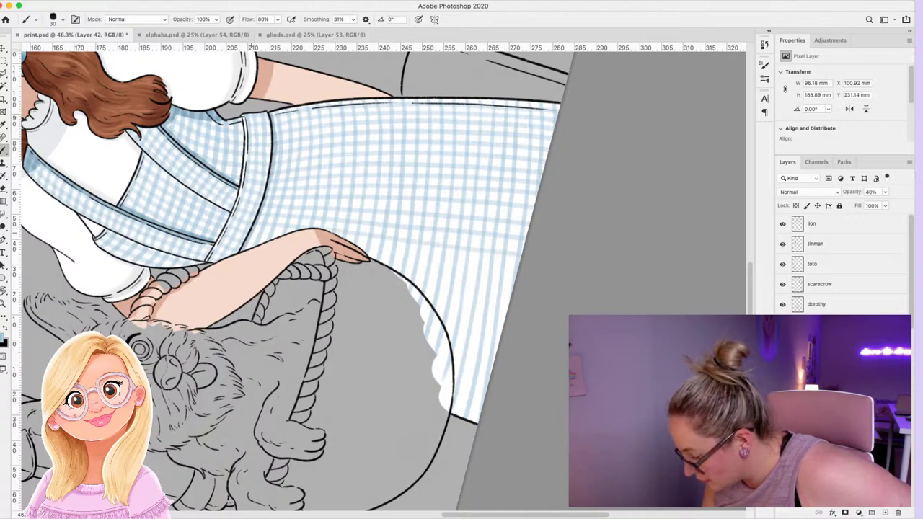
{"action": "left_click_drag", "start_coordinate": [251, 232], "coordinate": [516, 271]}
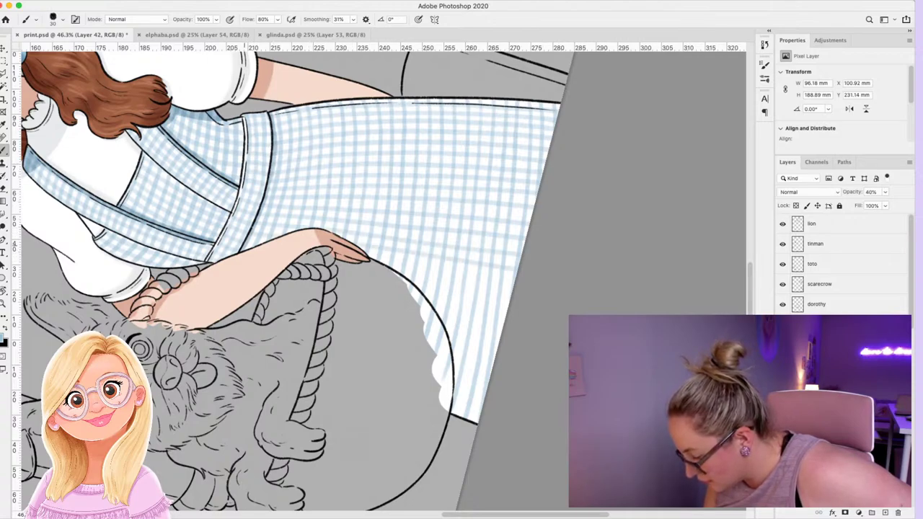
{"action": "left_click_drag", "start_coordinate": [392, 261], "coordinate": [515, 282]}
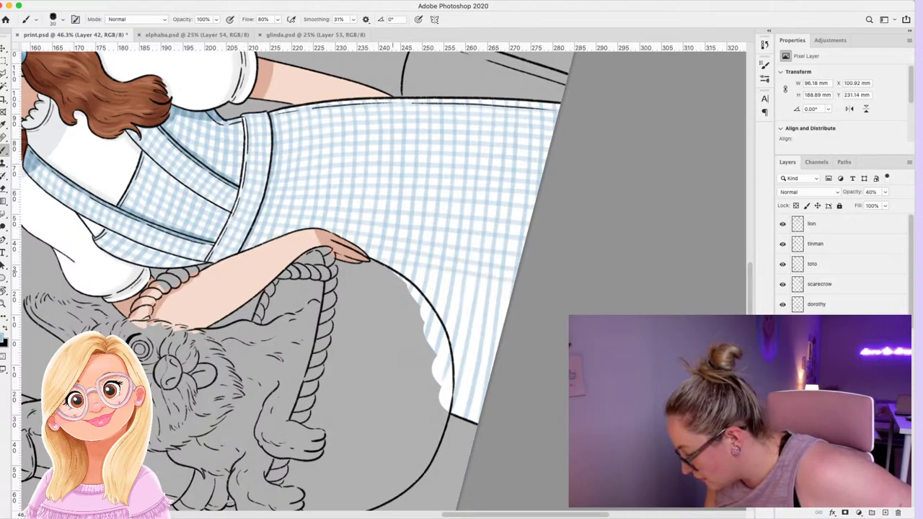
{"action": "left_click_drag", "start_coordinate": [398, 272], "coordinate": [511, 295]}
{"action": "left_click_drag", "start_coordinate": [413, 283], "coordinate": [509, 306]}
{"action": "left_click_drag", "start_coordinate": [425, 296], "coordinate": [506, 321]}
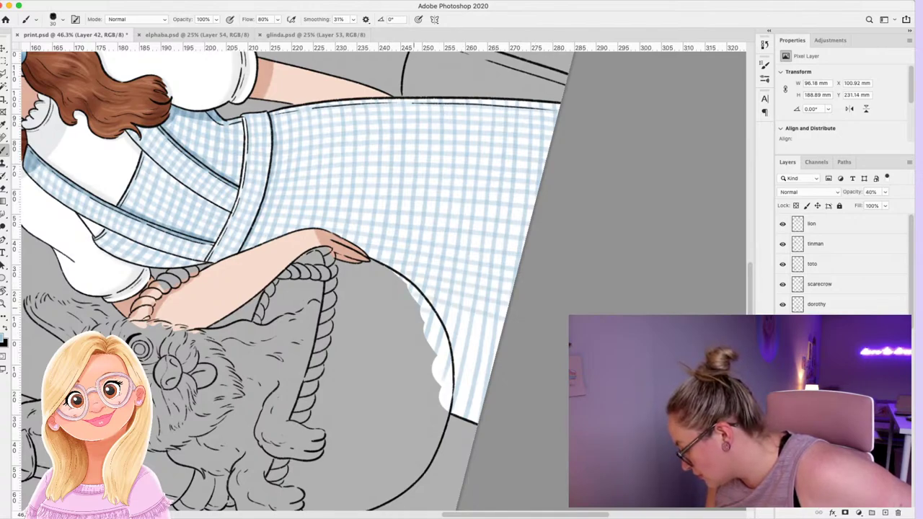
{"action": "mouse_move", "coordinate": [434, 310]}
{"action": "left_mouse_down"}
{"action": "mouse_move", "coordinate": [502, 332]}
{"action": "mouse_move", "coordinate": [499, 343]}
{"action": "left_mouse_up"}
{"action": "mouse_move", "coordinate": [444, 337]}
{"action": "left_mouse_down"}
{"action": "mouse_move", "coordinate": [497, 354]}
{"action": "mouse_move", "coordinate": [493, 366]}
{"action": "left_mouse_up"}
{"action": "mouse_move", "coordinate": [434, 362]}
{"action": "left_mouse_down"}
{"action": "mouse_move", "coordinate": [489, 381]}
{"action": "mouse_move", "coordinate": [481, 414]}
{"action": "left_mouse_up"}
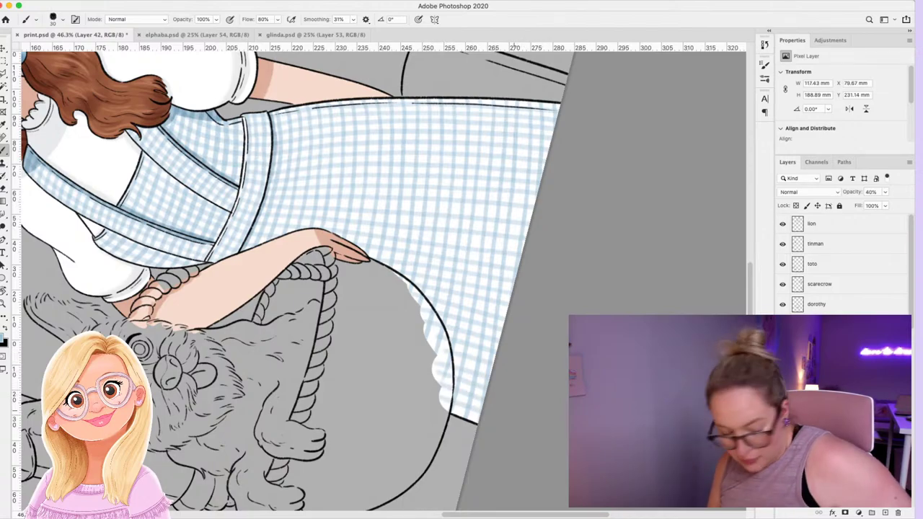
Rotate the canvas back near upright and examine the finished gingham within the whole illustration.
{"action": "key", "text": "r"}
{"action": "left_click_drag", "start_coordinate": [581, 384], "coordinate": [339, 483]}
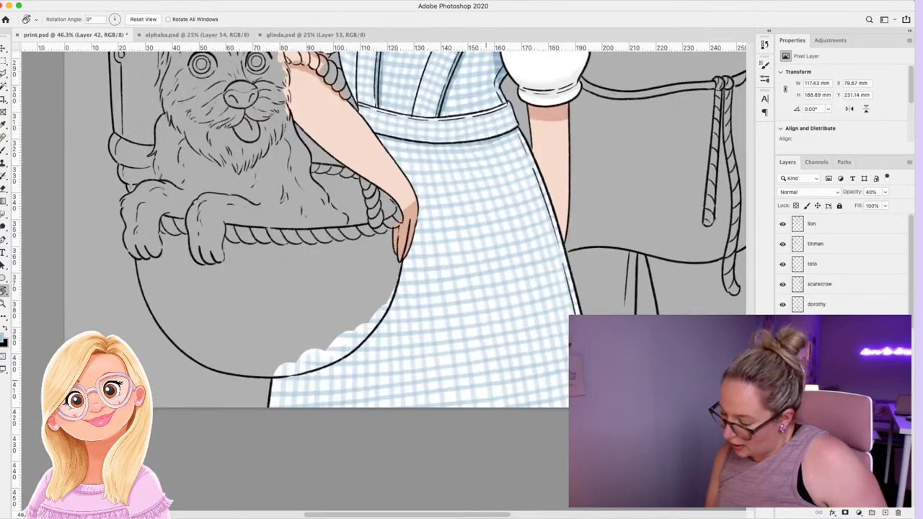
{"action": "left_click_drag", "start_coordinate": [491, 390], "coordinate": [459, 413]}
{"action": "key", "text": "b"}
{"action": "key", "text": "z"}
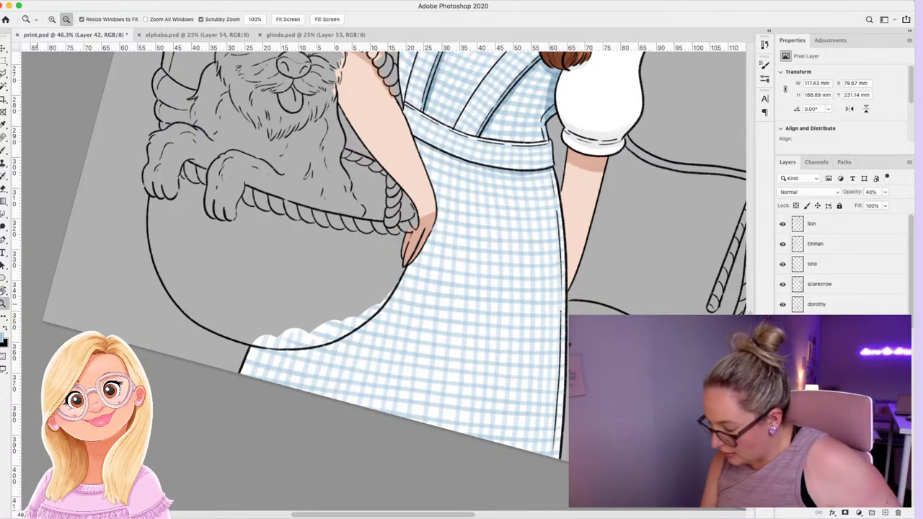
{"action": "mouse_move", "coordinate": [345, 366]}
{"action": "left_mouse_down"}
{"action": "mouse_move", "coordinate": [242, 371]}
{"action": "mouse_move", "coordinate": [331, 366]}
{"action": "left_mouse_up"}
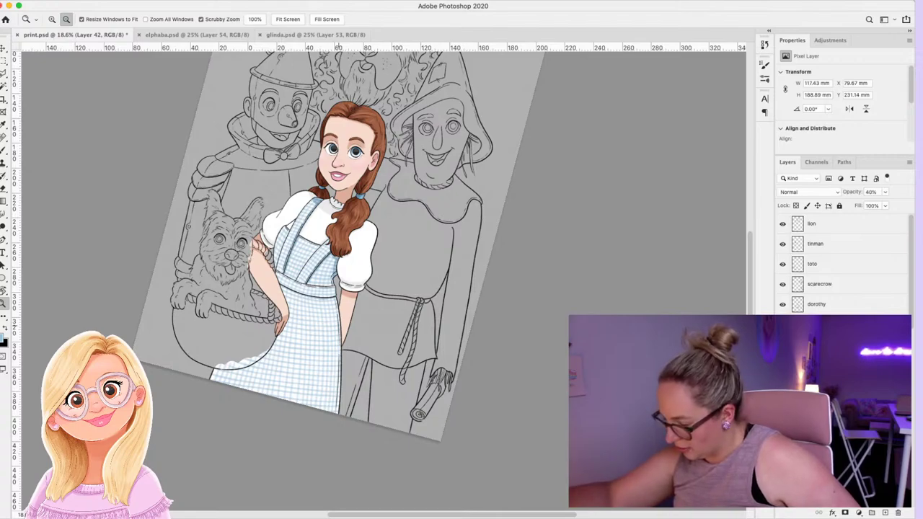
{"action": "key", "text": "super+minus"}
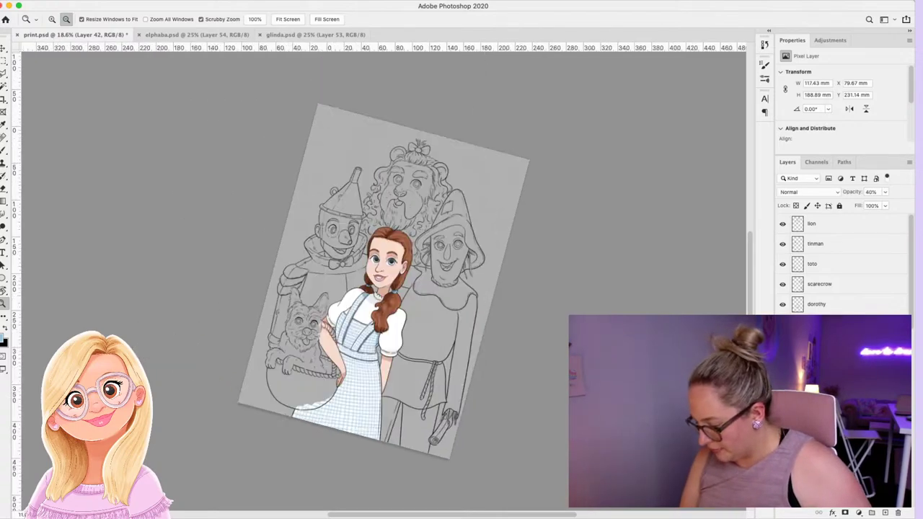
{"action": "mouse_move", "coordinate": [440, 303]}
{"action": "left_mouse_down"}
{"action": "mouse_move", "coordinate": [404, 303]}
{"action": "mouse_move", "coordinate": [445, 301]}
{"action": "left_mouse_up"}
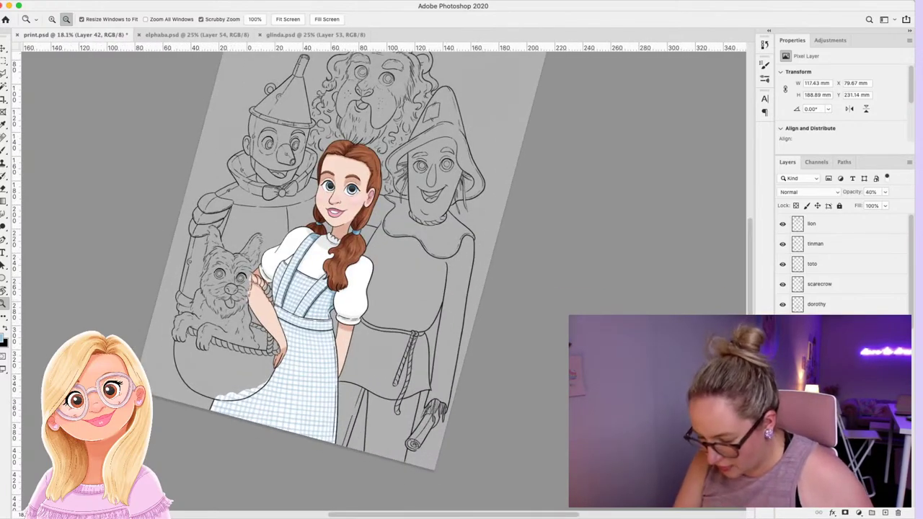
Save the document and add a new layer in Multiply mode for shading the dress.
{"action": "key", "text": "super+s"}
{"action": "key", "text": "super+alt+shift+n"}
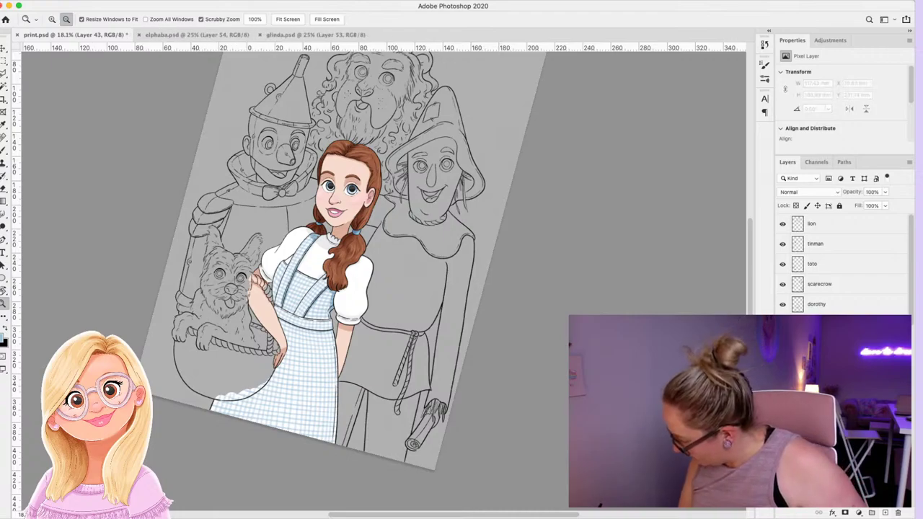
{"action": "key", "text": "super+plus"}
{"action": "key", "text": "super+plus"}
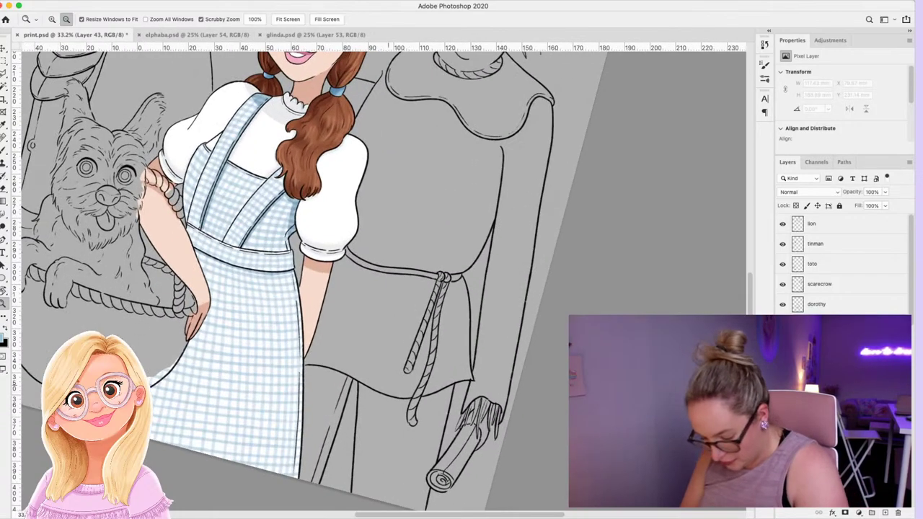
{"action": "key", "text": "i"}
{"action": "key", "text": "z"}
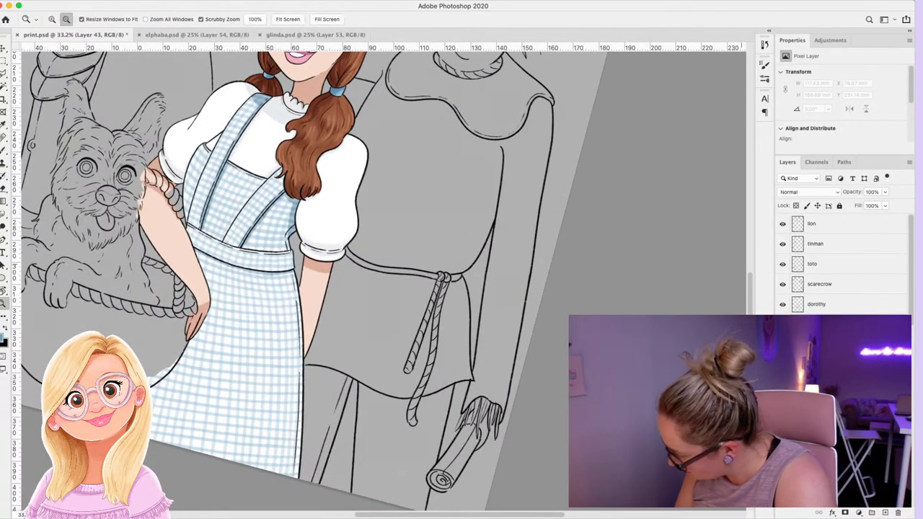
{"action": "key", "text": "shift+alt+m"}
{"action": "key", "text": "b"}
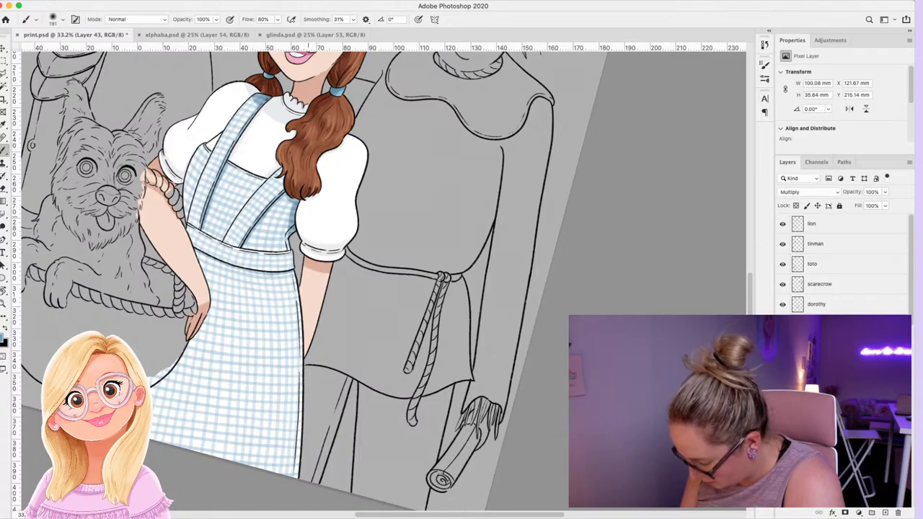
Shade the dress's outer side, forearm side and basket edge with a large soft blue brush, and set the layer opacity to 71%.
{"action": "mouse_move", "coordinate": [294, 234]}
{"action": "left_mouse_down"}
{"action": "mouse_move", "coordinate": [301, 472]}
{"action": "mouse_move", "coordinate": [299, 227]}
{"action": "mouse_move", "coordinate": [303, 245]}
{"action": "left_mouse_up"}
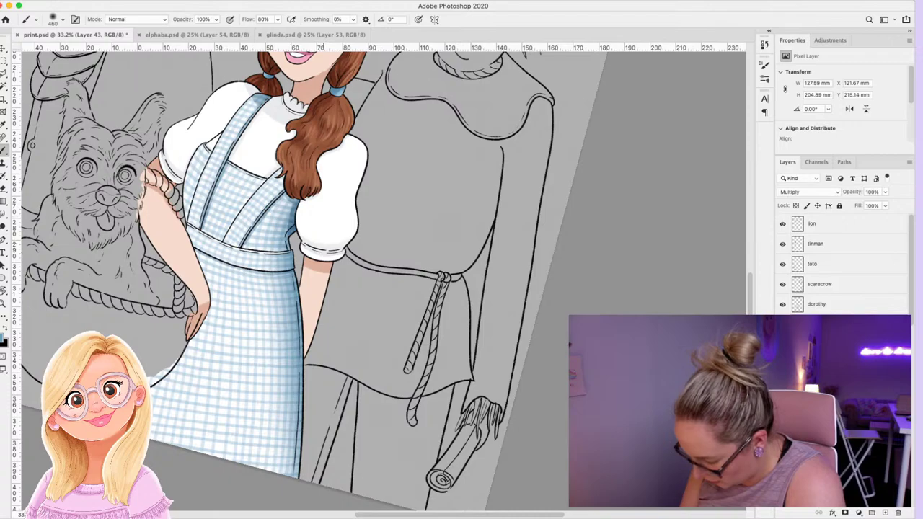
{"action": "mouse_move", "coordinate": [126, 403]}
{"action": "left_mouse_down"}
{"action": "mouse_move", "coordinate": [180, 350]}
{"action": "mouse_move", "coordinate": [108, 403]}
{"action": "left_mouse_up"}
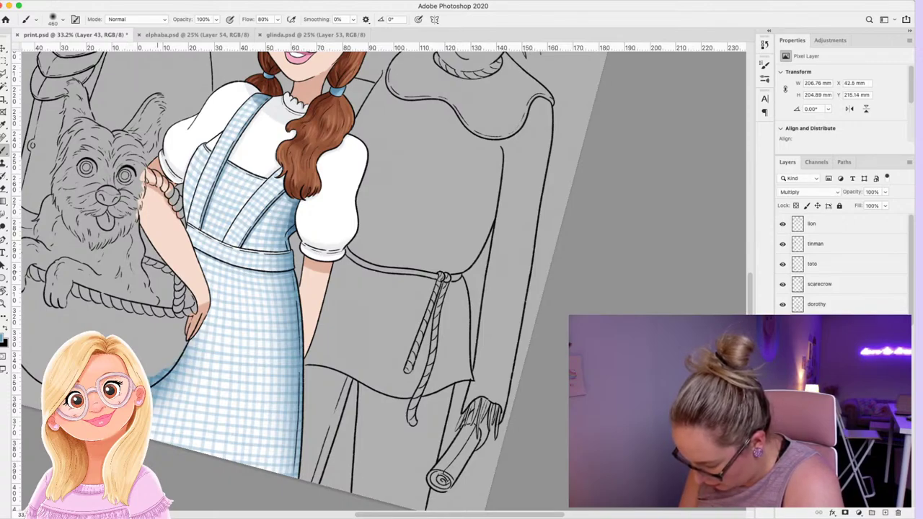
{"action": "left_click_drag", "start_coordinate": [162, 300], "coordinate": [157, 216]}
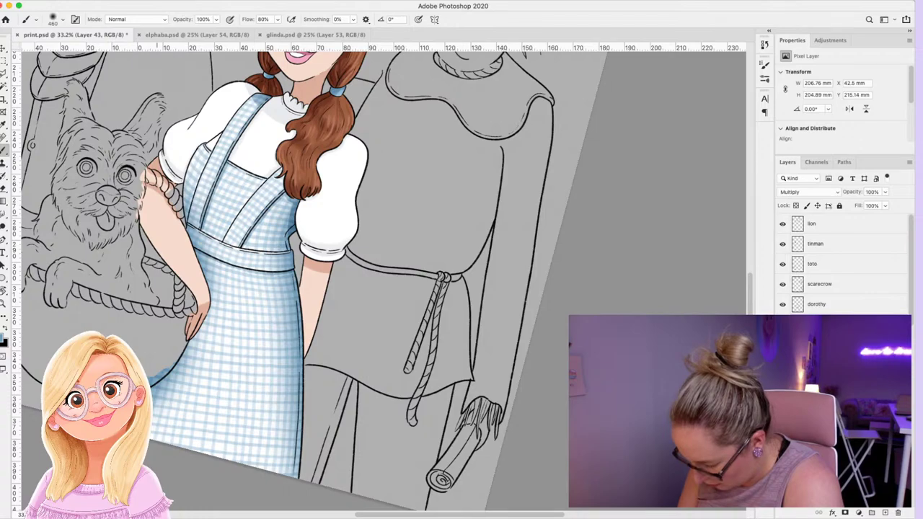
{"action": "left_click_drag", "start_coordinate": [852, 192], "coordinate": [837, 192]}
{"action": "key", "text": "z"}
{"action": "left_click_drag", "start_coordinate": [418, 381], "coordinate": [403, 380]}
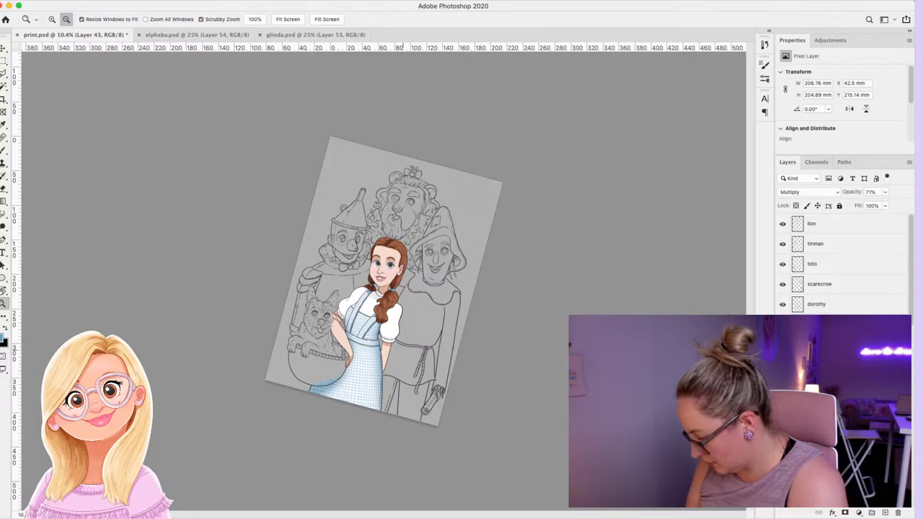
{"action": "scroll", "coordinate": [416, 348], "scroll_direction": "up", "scroll_amount": 5}
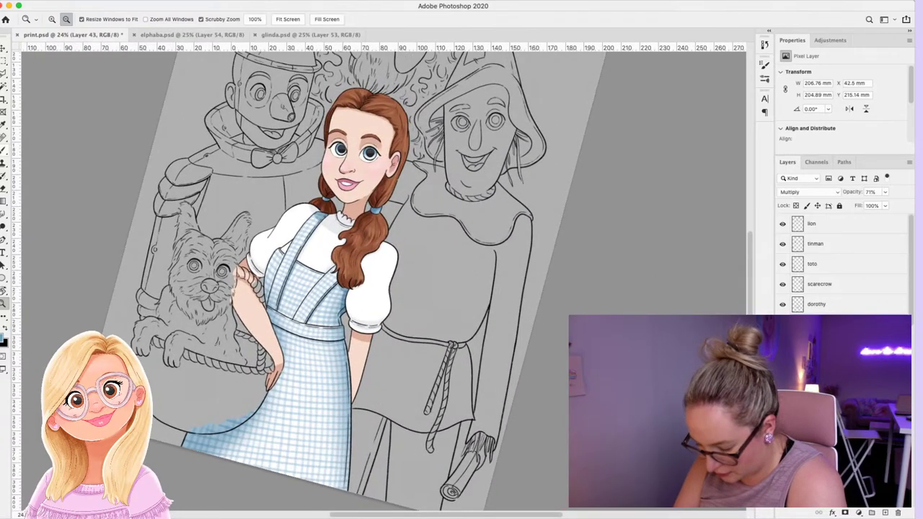
Shade the upper end of the shoulder strap near the collar, and compare the artwork with the dorothy layer hidden and shown.
{"action": "key", "text": "b"}
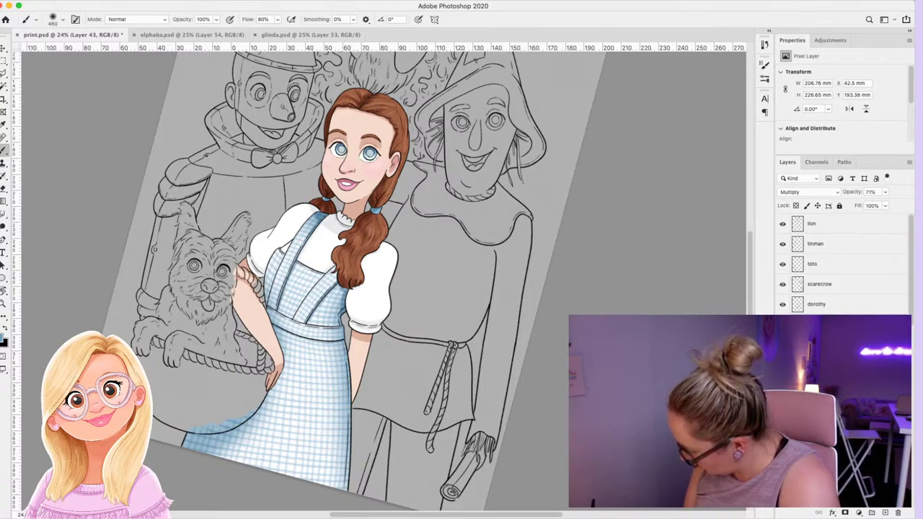
{"action": "scroll", "coordinate": [842, 264], "scroll_direction": "down", "scroll_amount": 10}
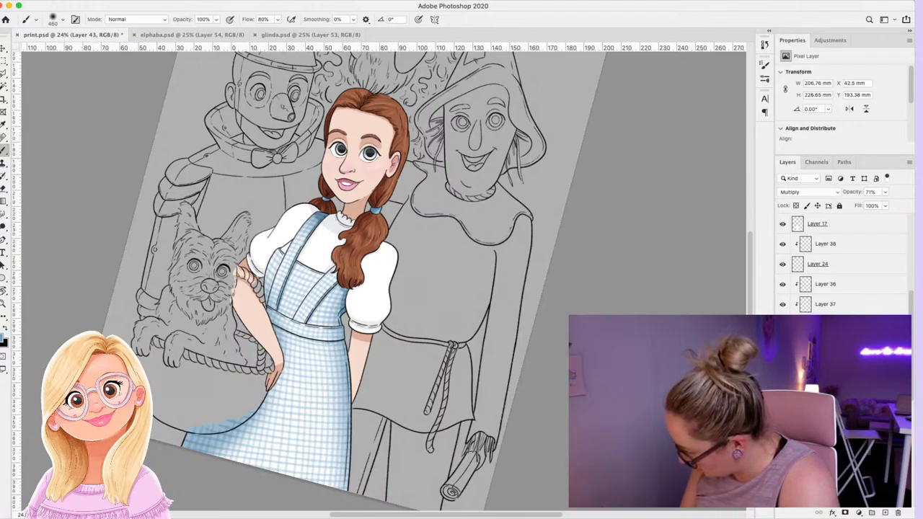
{"action": "scroll", "coordinate": [842, 263], "scroll_direction": "up", "scroll_amount": 6}
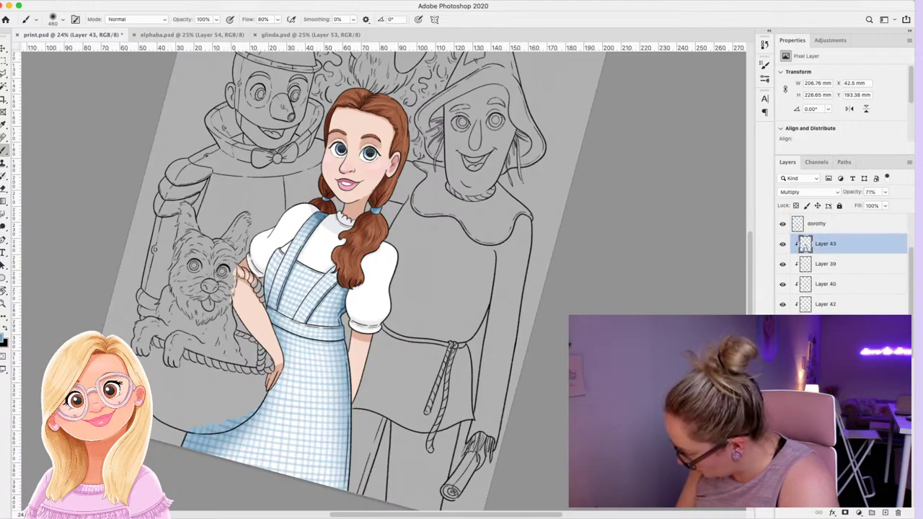
{"action": "left_click", "coordinate": [783, 224]}
{"action": "left_click", "coordinate": [783, 224]}
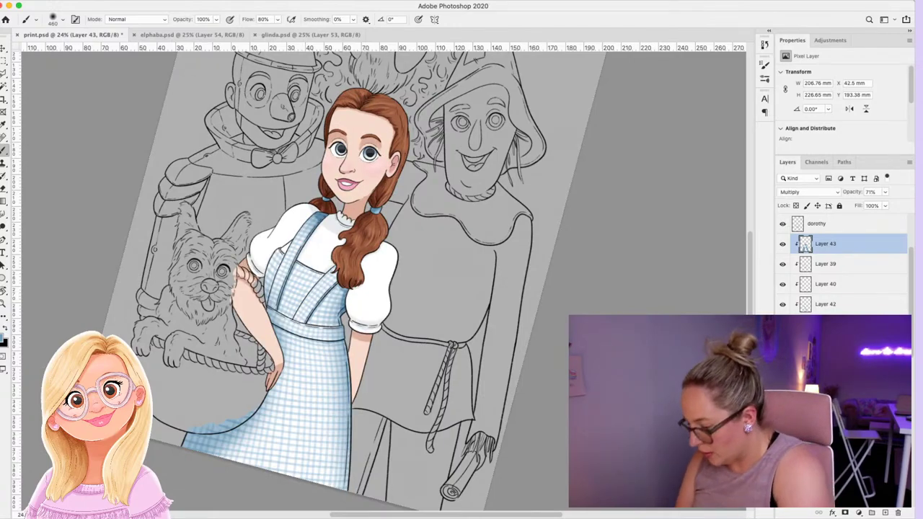
Select the dorothy layer, reset the canvas rotation to 0°, and show more of the illustration upright.
{"action": "left_click", "coordinate": [818, 223]}
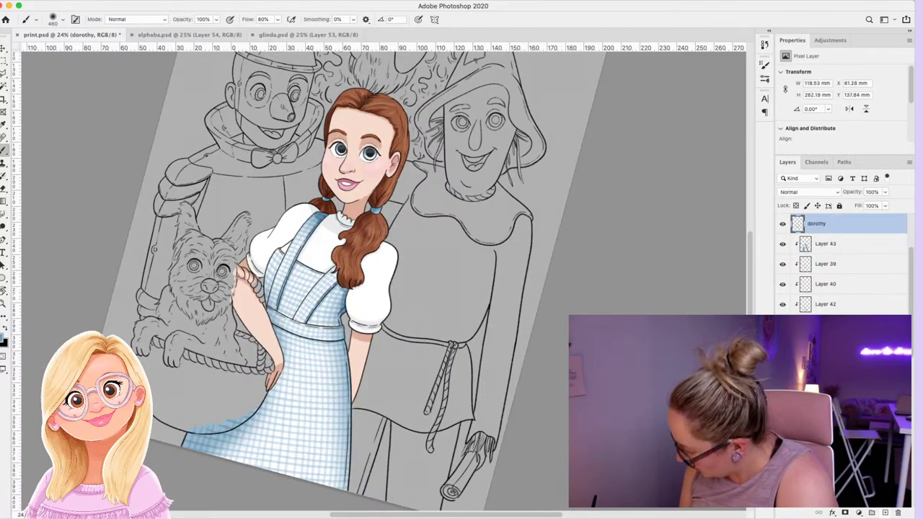
{"action": "scroll", "coordinate": [382, 281], "scroll_direction": "up", "scroll_amount": 5}
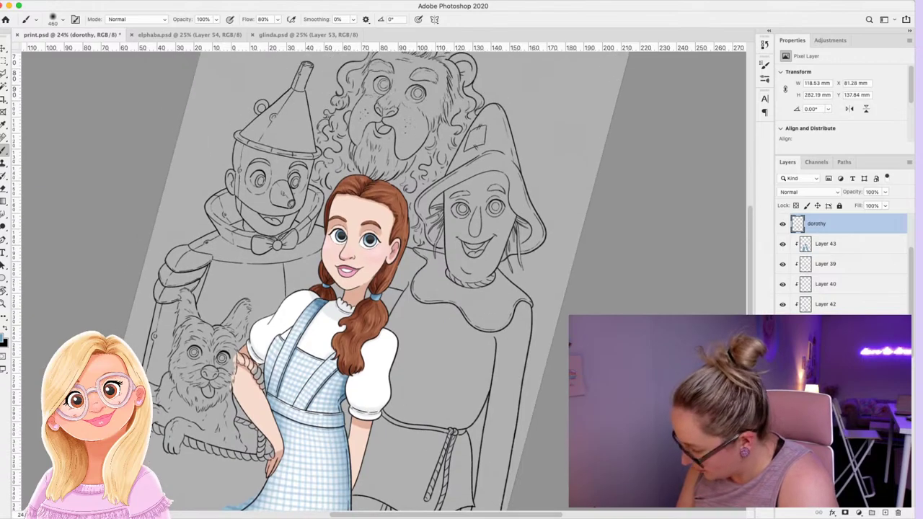
{"action": "scroll", "coordinate": [382, 282], "scroll_direction": "down", "scroll_amount": 1}
{"action": "key", "text": "r"}
{"action": "left_click_drag", "start_coordinate": [607, 303], "coordinate": [599, 247]}
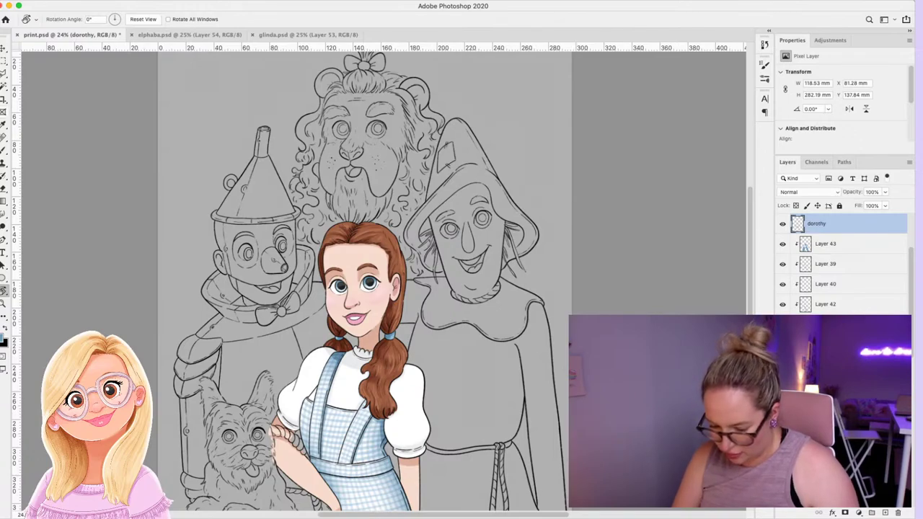
{"action": "key", "text": "b"}
{"action": "key", "text": "z"}
{"action": "left_click", "coordinate": [383, 282], "text": "alt"}
{"action": "mouse_move", "coordinate": [465, 325]}
{"action": "left_mouse_down"}
{"action": "mouse_move", "coordinate": [434, 326]}
{"action": "mouse_move", "coordinate": [474, 325]}
{"action": "left_mouse_up"}
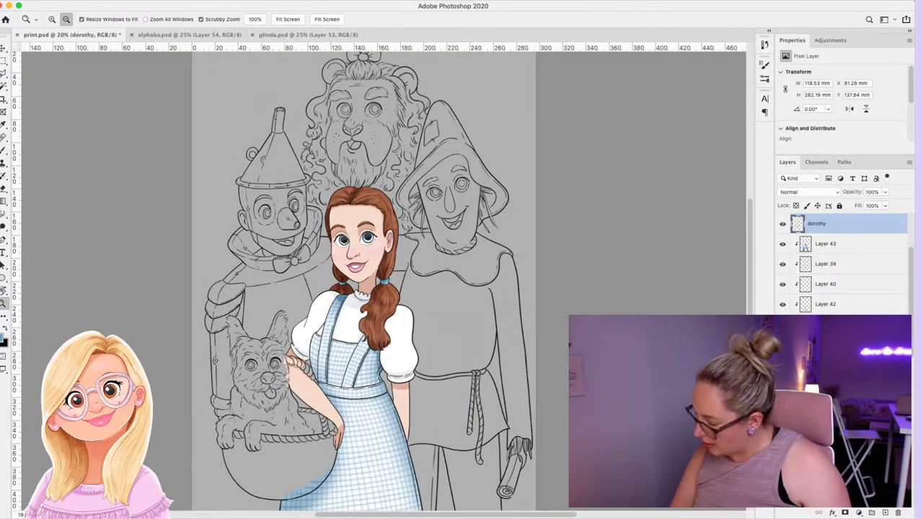
Add a new layer directly beneath the toto line-art layer and choose a dark brown for the dog's fur.
{"action": "scroll", "coordinate": [843, 264], "scroll_direction": "up", "scroll_amount": 2}
{"action": "key", "text": "super+shift+alt+n"}
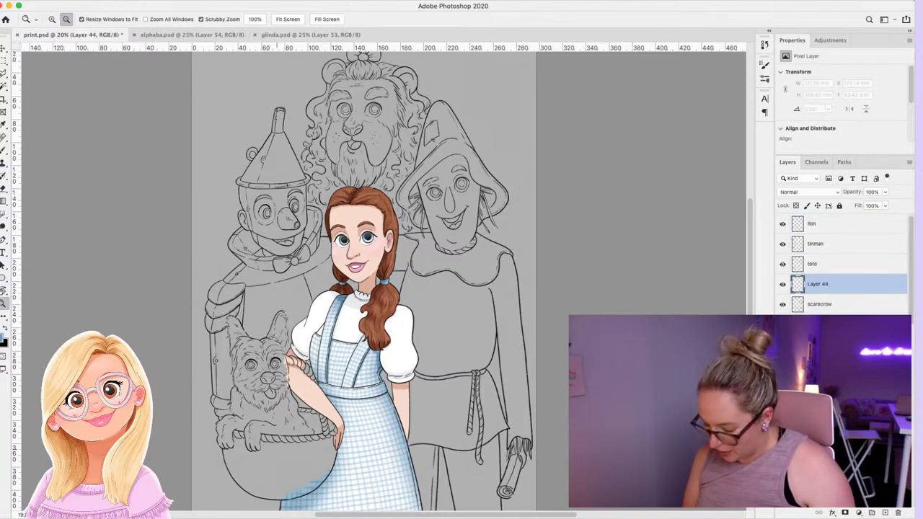
{"action": "left_click_drag", "start_coordinate": [276, 448], "coordinate": [309, 448]}
{"action": "key", "text": "i"}
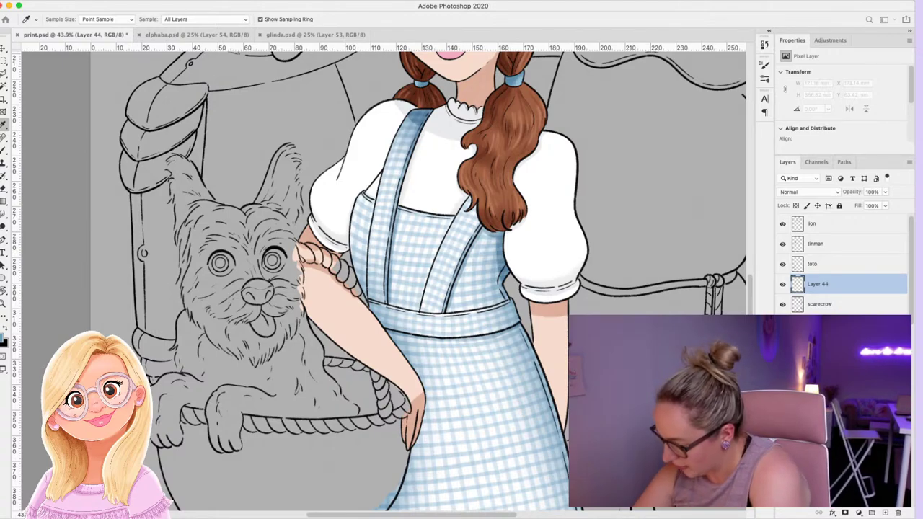
{"action": "key", "text": "z"}
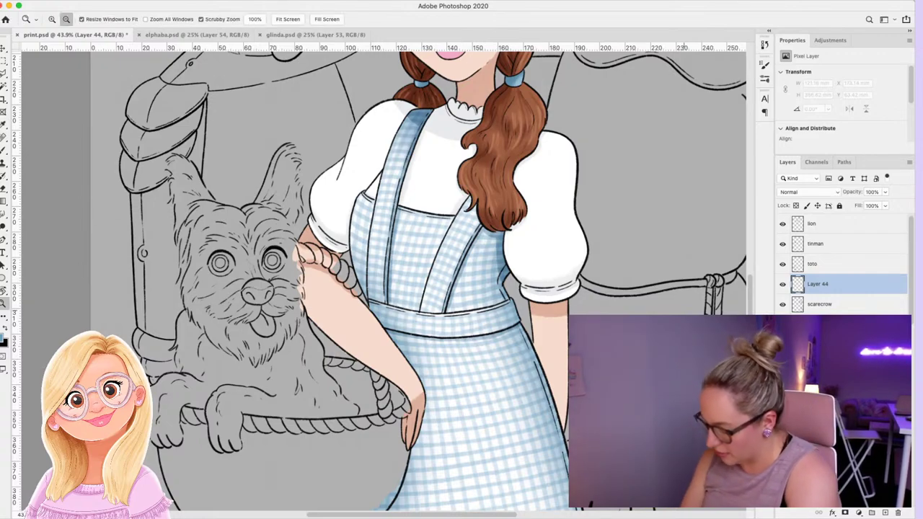
{"action": "left_click_drag", "start_coordinate": [490, 257], "coordinate": [436, 257]}
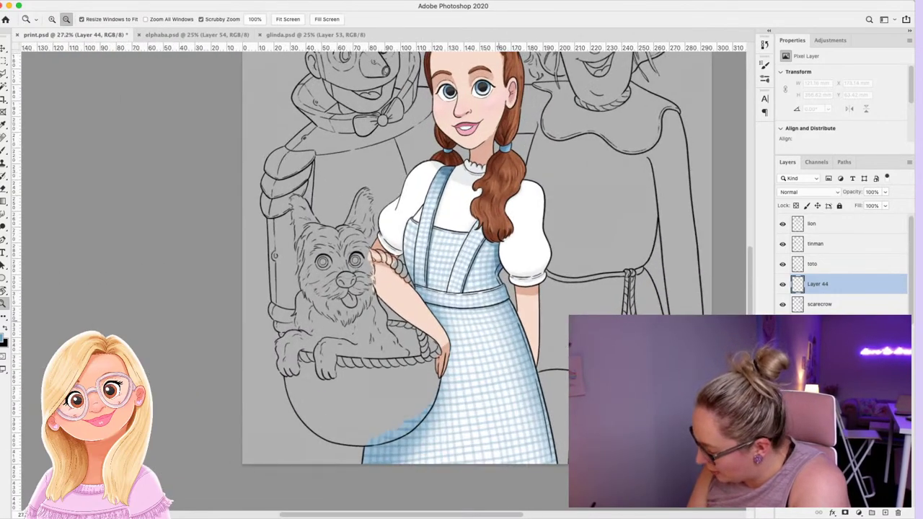
{"action": "scroll", "coordinate": [370, 260], "scroll_direction": "up", "scroll_amount": 3}
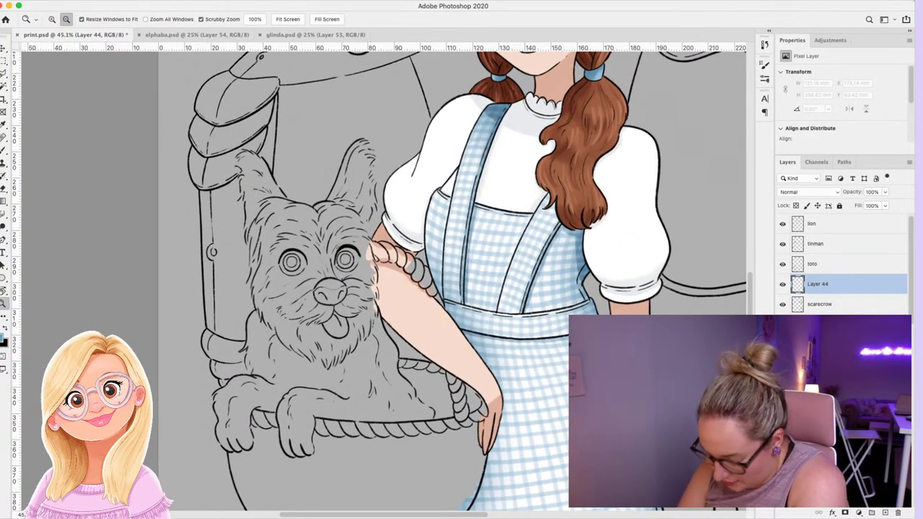
{"action": "key", "text": "i"}
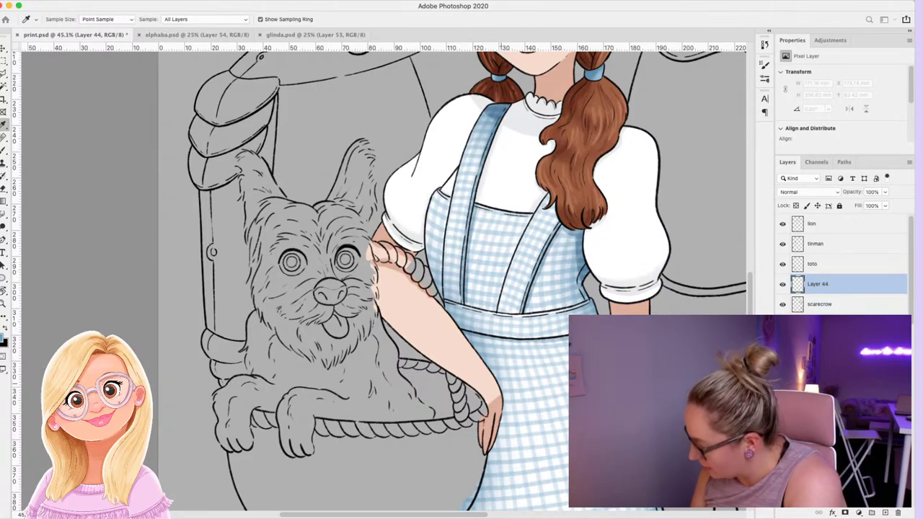
{"action": "key", "text": "z"}
{"action": "scroll", "coordinate": [373, 286], "scroll_direction": "up", "scroll_amount": 1}
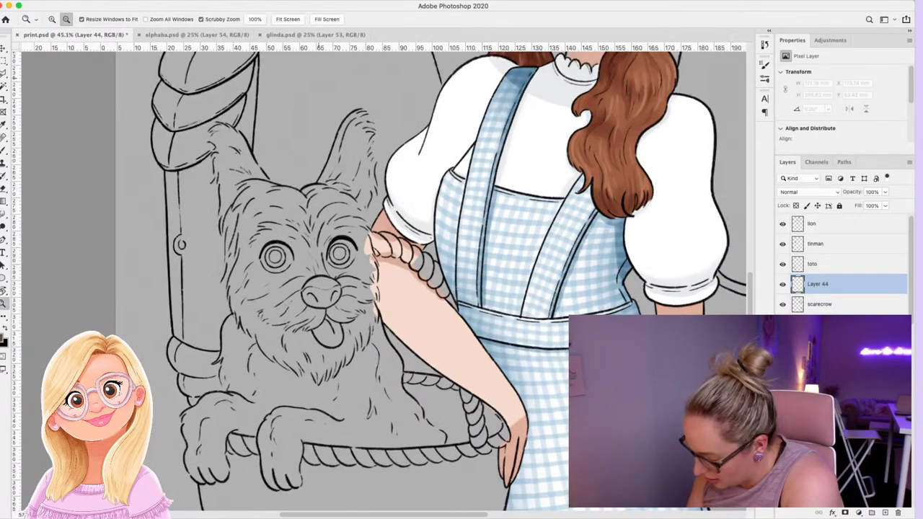
{"action": "scroll", "coordinate": [364, 285], "scroll_direction": "up", "scroll_amount": 2}
{"action": "key", "text": "b"}
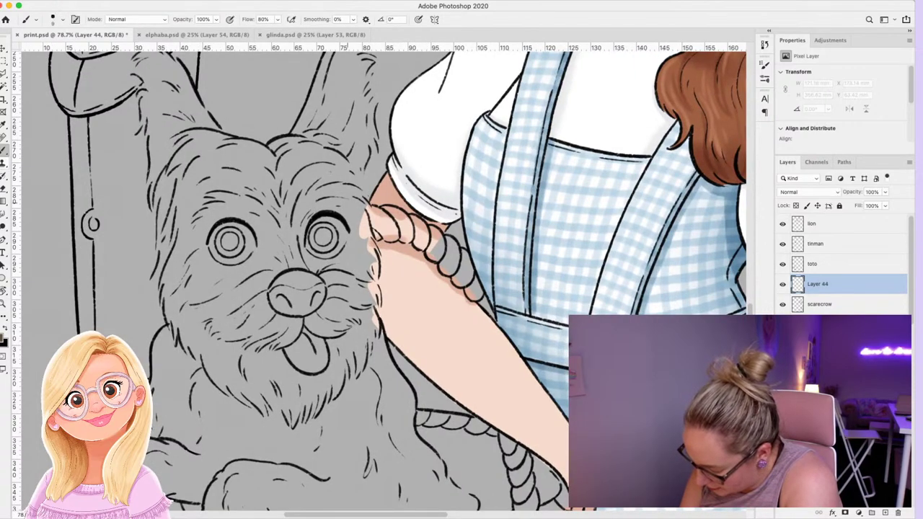
Paint Toto's face, head and chest flat dark brown with a hard size 57 brush, with pen pressure controlling size.
{"action": "mouse_move", "coordinate": [202, 206]}
{"action": "left_mouse_down"}
{"action": "mouse_move", "coordinate": [206, 256]}
{"action": "mouse_move", "coordinate": [285, 245]}
{"action": "mouse_move", "coordinate": [318, 259]}
{"action": "mouse_move", "coordinate": [299, 289]}
{"action": "mouse_move", "coordinate": [223, 288]}
{"action": "mouse_move", "coordinate": [209, 332]}
{"action": "mouse_move", "coordinate": [256, 371]}
{"action": "mouse_move", "coordinate": [317, 371]}
{"action": "mouse_move", "coordinate": [361, 289]}
{"action": "left_mouse_up"}
{"action": "left_click", "coordinate": [419, 19]}
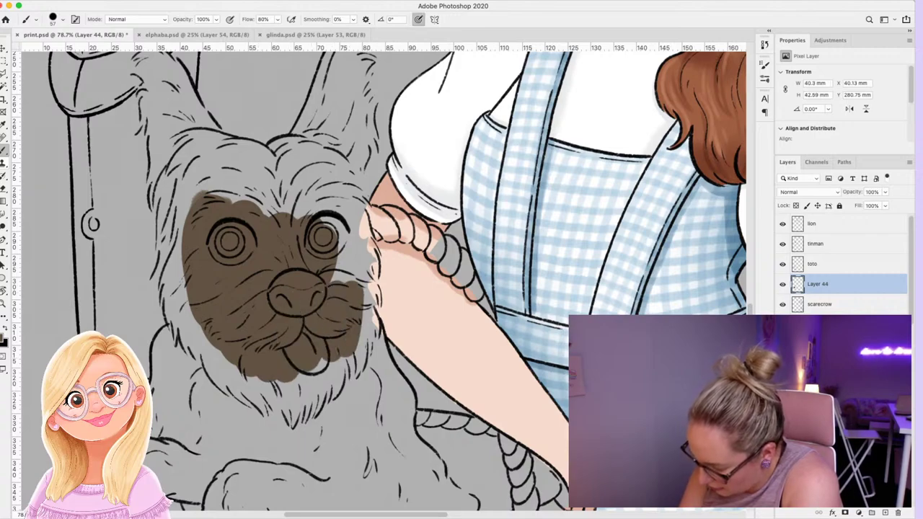
{"action": "left_click_drag", "start_coordinate": [193, 152], "coordinate": [165, 256]}
{"action": "mouse_move", "coordinate": [166, 220]}
{"action": "left_mouse_down"}
{"action": "mouse_move", "coordinate": [160, 270]}
{"action": "mouse_move", "coordinate": [189, 353]}
{"action": "mouse_move", "coordinate": [179, 249]}
{"action": "mouse_move", "coordinate": [199, 164]}
{"action": "mouse_move", "coordinate": [159, 200]}
{"action": "mouse_move", "coordinate": [153, 173]}
{"action": "mouse_move", "coordinate": [152, 215]}
{"action": "mouse_move", "coordinate": [155, 127]}
{"action": "mouse_move", "coordinate": [186, 137]}
{"action": "mouse_move", "coordinate": [173, 97]}
{"action": "mouse_move", "coordinate": [216, 155]}
{"action": "mouse_move", "coordinate": [245, 164]}
{"action": "mouse_move", "coordinate": [260, 148]}
{"action": "mouse_move", "coordinate": [275, 165]}
{"action": "mouse_move", "coordinate": [269, 189]}
{"action": "mouse_move", "coordinate": [310, 189]}
{"action": "mouse_move", "coordinate": [353, 256]}
{"action": "mouse_move", "coordinate": [350, 180]}
{"action": "mouse_move", "coordinate": [278, 145]}
{"action": "mouse_move", "coordinate": [313, 139]}
{"action": "left_mouse_up"}
{"action": "mouse_move", "coordinate": [361, 195]}
{"action": "left_mouse_down"}
{"action": "mouse_move", "coordinate": [379, 274]}
{"action": "mouse_move", "coordinate": [371, 326]}
{"action": "mouse_move", "coordinate": [352, 364]}
{"action": "left_mouse_up"}
{"action": "left_click_drag", "start_coordinate": [342, 265], "coordinate": [351, 278]}
{"action": "mouse_move", "coordinate": [211, 351]}
{"action": "left_mouse_down"}
{"action": "mouse_move", "coordinate": [237, 387]}
{"action": "mouse_move", "coordinate": [167, 455]}
{"action": "mouse_move", "coordinate": [155, 396]}
{"action": "mouse_move", "coordinate": [163, 331]}
{"action": "mouse_move", "coordinate": [176, 383]}
{"action": "mouse_move", "coordinate": [186, 378]}
{"action": "mouse_move", "coordinate": [238, 426]}
{"action": "mouse_move", "coordinate": [302, 432]}
{"action": "mouse_move", "coordinate": [328, 404]}
{"action": "mouse_move", "coordinate": [297, 483]}
{"action": "mouse_move", "coordinate": [322, 363]}
{"action": "left_mouse_up"}
{"action": "mouse_move", "coordinate": [377, 333]}
{"action": "left_mouse_down"}
{"action": "mouse_move", "coordinate": [387, 384]}
{"action": "mouse_move", "coordinate": [404, 407]}
{"action": "mouse_move", "coordinate": [410, 383]}
{"action": "mouse_move", "coordinate": [400, 454]}
{"action": "mouse_move", "coordinate": [414, 462]}
{"action": "mouse_move", "coordinate": [361, 375]}
{"action": "mouse_move", "coordinate": [350, 440]}
{"action": "left_mouse_up"}
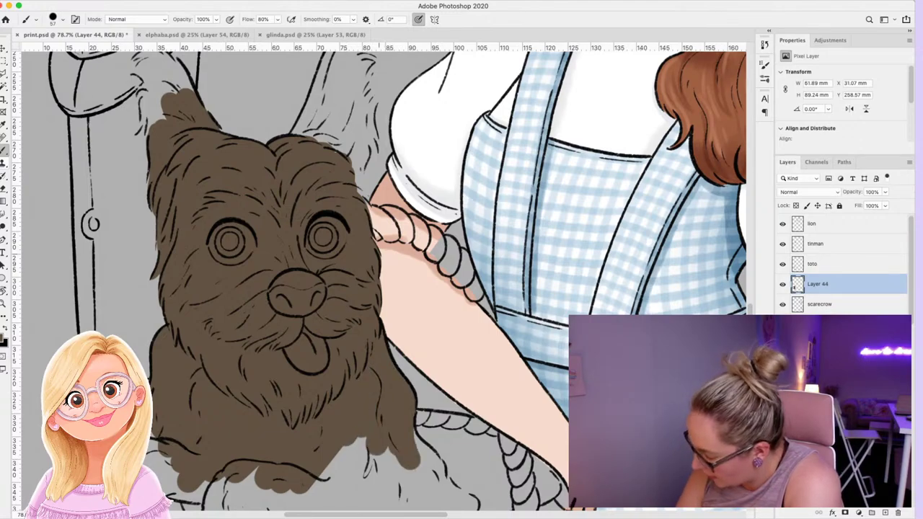
Fill both of Toto's ears with the dark brown, following the ragged fur outline out to the tips.
{"action": "scroll", "coordinate": [389, 281], "scroll_direction": "up", "scroll_amount": 4}
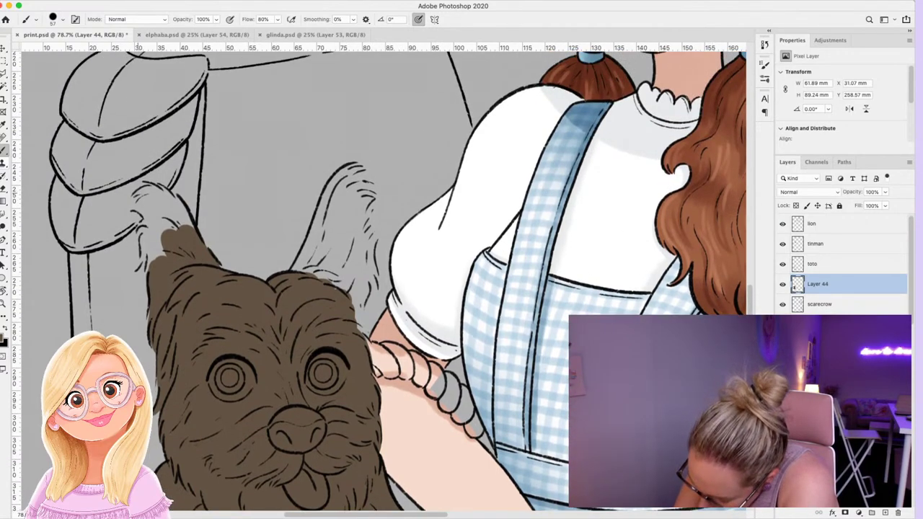
{"action": "mouse_move", "coordinate": [148, 194]}
{"action": "left_mouse_down"}
{"action": "mouse_move", "coordinate": [136, 189]}
{"action": "mouse_move", "coordinate": [149, 230]}
{"action": "mouse_move", "coordinate": [144, 263]}
{"action": "left_mouse_up"}
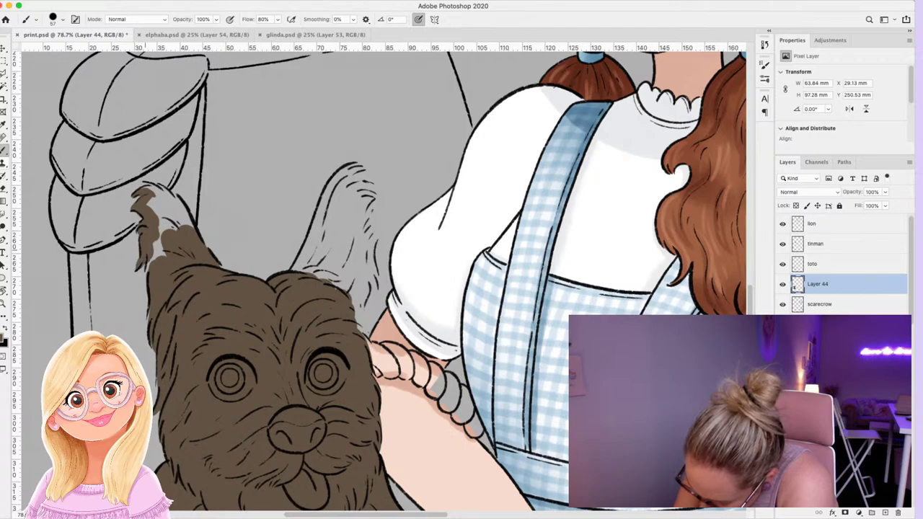
{"action": "mouse_move", "coordinate": [163, 209]}
{"action": "left_mouse_down"}
{"action": "mouse_move", "coordinate": [156, 253]}
{"action": "mouse_move", "coordinate": [154, 192]}
{"action": "mouse_move", "coordinate": [188, 225]}
{"action": "left_mouse_up"}
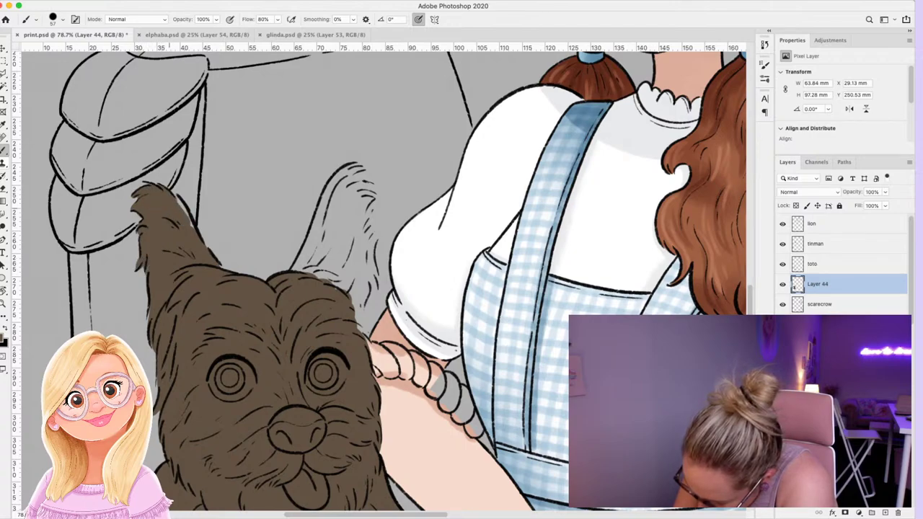
{"action": "left_click_drag", "start_coordinate": [175, 195], "coordinate": [192, 228]}
{"action": "mouse_move", "coordinate": [306, 272]}
{"action": "left_mouse_down"}
{"action": "mouse_move", "coordinate": [337, 186]}
{"action": "mouse_move", "coordinate": [358, 167]}
{"action": "mouse_move", "coordinate": [372, 194]}
{"action": "mouse_move", "coordinate": [356, 216]}
{"action": "mouse_move", "coordinate": [357, 267]}
{"action": "left_mouse_up"}
{"action": "mouse_move", "coordinate": [369, 229]}
{"action": "left_mouse_down"}
{"action": "mouse_move", "coordinate": [360, 280]}
{"action": "mouse_move", "coordinate": [374, 224]}
{"action": "left_mouse_up"}
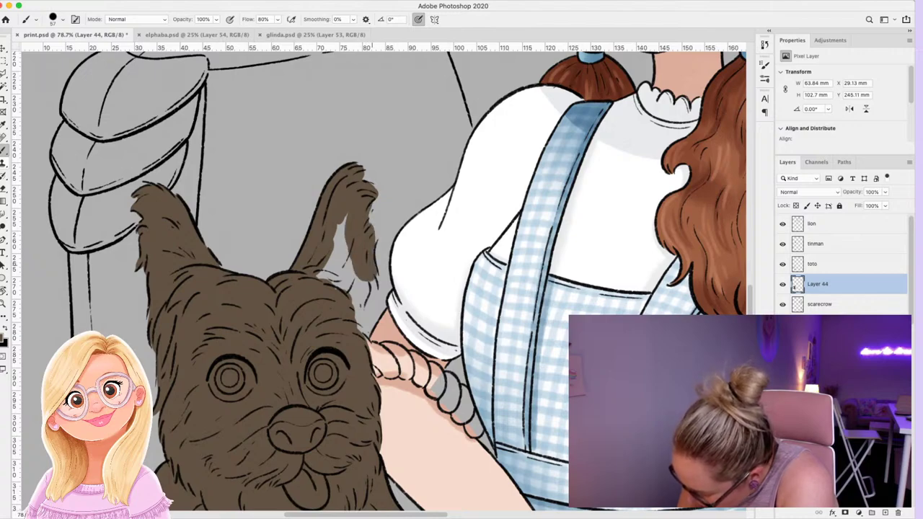
{"action": "mouse_move", "coordinate": [374, 274]}
{"action": "left_mouse_down"}
{"action": "mouse_move", "coordinate": [357, 306]}
{"action": "mouse_move", "coordinate": [364, 324]}
{"action": "left_mouse_up"}
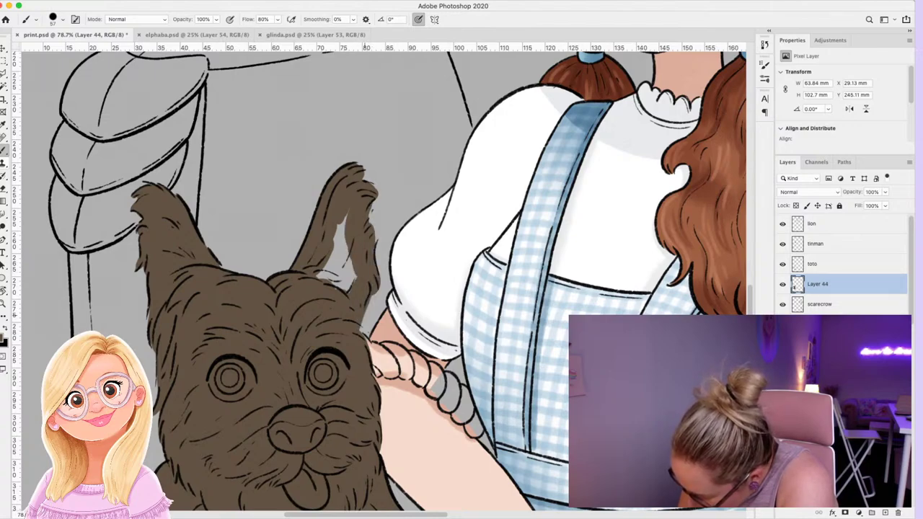
{"action": "left_click_drag", "start_coordinate": [350, 289], "coordinate": [321, 217]}
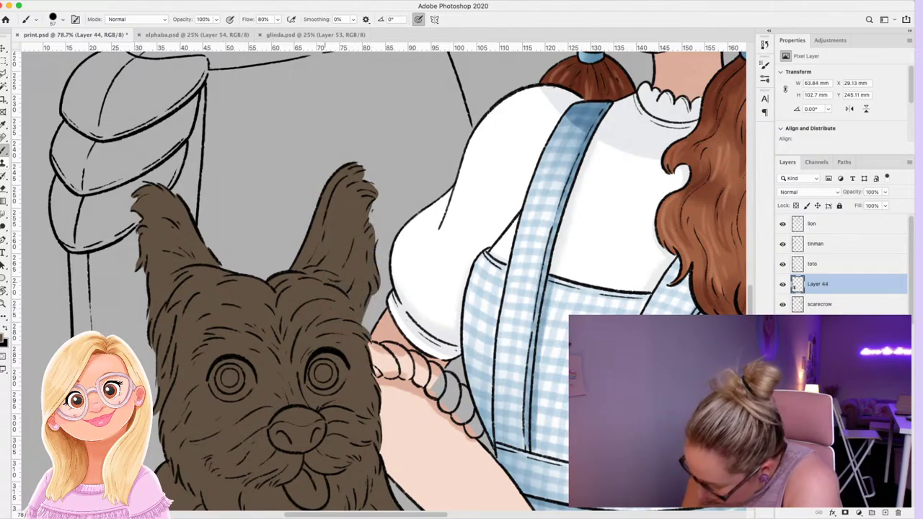
Fill Toto's front legs, paws and lower body with dark brown down to the basket rim, and erase the overspill at the haunch.
{"action": "scroll", "coordinate": [382, 281], "scroll_direction": "down", "scroll_amount": 10}
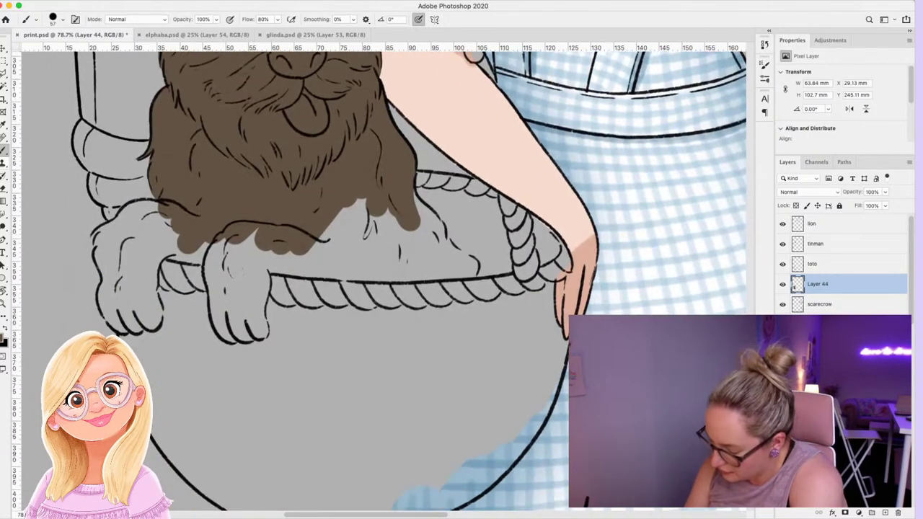
{"action": "left_click", "coordinate": [104, 247]}
{"action": "mouse_move", "coordinate": [104, 247]}
{"action": "left_mouse_down"}
{"action": "mouse_move", "coordinate": [112, 270]}
{"action": "mouse_move", "coordinate": [108, 222]}
{"action": "mouse_move", "coordinate": [129, 217]}
{"action": "mouse_move", "coordinate": [109, 260]}
{"action": "mouse_move", "coordinate": [137, 202]}
{"action": "mouse_move", "coordinate": [123, 235]}
{"action": "mouse_move", "coordinate": [134, 259]}
{"action": "mouse_move", "coordinate": [108, 299]}
{"action": "mouse_move", "coordinate": [123, 317]}
{"action": "mouse_move", "coordinate": [152, 313]}
{"action": "mouse_move", "coordinate": [146, 285]}
{"action": "mouse_move", "coordinate": [160, 229]}
{"action": "mouse_move", "coordinate": [133, 260]}
{"action": "mouse_move", "coordinate": [129, 285]}
{"action": "mouse_move", "coordinate": [168, 220]}
{"action": "mouse_move", "coordinate": [212, 241]}
{"action": "mouse_move", "coordinate": [223, 256]}
{"action": "mouse_move", "coordinate": [237, 337]}
{"action": "left_mouse_up"}
{"action": "mouse_move", "coordinate": [237, 321]}
{"action": "left_mouse_down"}
{"action": "mouse_move", "coordinate": [264, 321]}
{"action": "mouse_move", "coordinate": [260, 264]}
{"action": "mouse_move", "coordinate": [246, 227]}
{"action": "mouse_move", "coordinate": [236, 281]}
{"action": "mouse_move", "coordinate": [226, 249]}
{"action": "mouse_move", "coordinate": [326, 245]}
{"action": "mouse_move", "coordinate": [371, 265]}
{"action": "mouse_move", "coordinate": [421, 265]}
{"action": "mouse_move", "coordinate": [397, 226]}
{"action": "mouse_move", "coordinate": [347, 205]}
{"action": "left_mouse_up"}
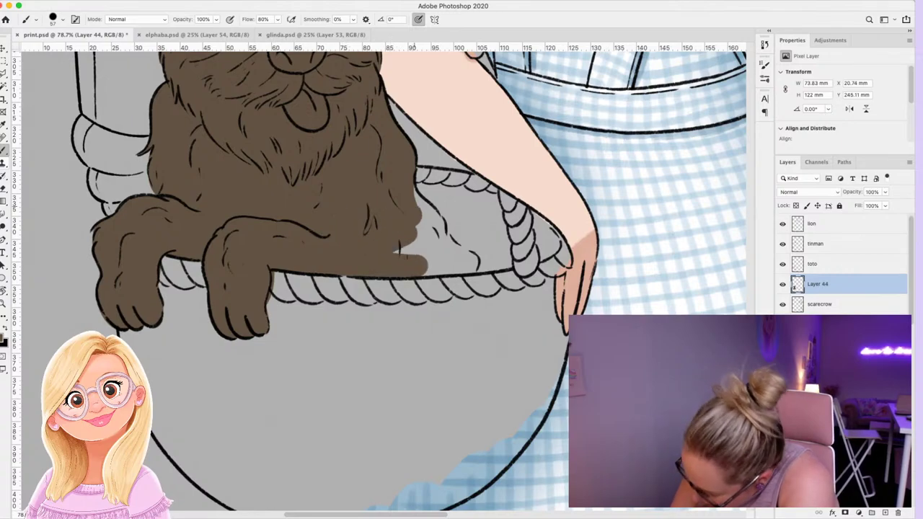
{"action": "mouse_move", "coordinate": [415, 189]}
{"action": "left_mouse_down"}
{"action": "mouse_move", "coordinate": [438, 240]}
{"action": "mouse_move", "coordinate": [432, 205]}
{"action": "left_mouse_up"}
{"action": "mouse_move", "coordinate": [438, 240]}
{"action": "left_mouse_down"}
{"action": "mouse_move", "coordinate": [478, 268]}
{"action": "mouse_move", "coordinate": [432, 260]}
{"action": "mouse_move", "coordinate": [420, 241]}
{"action": "left_mouse_up"}
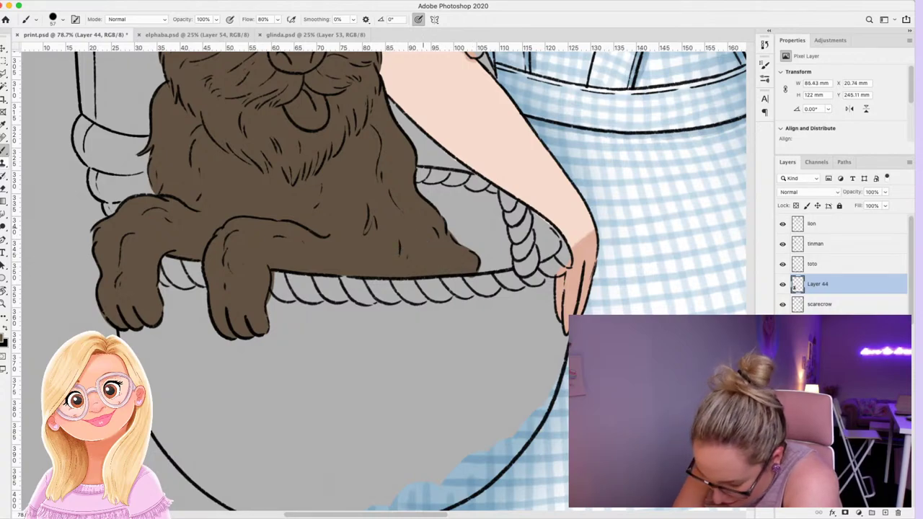
{"action": "key", "text": "e"}
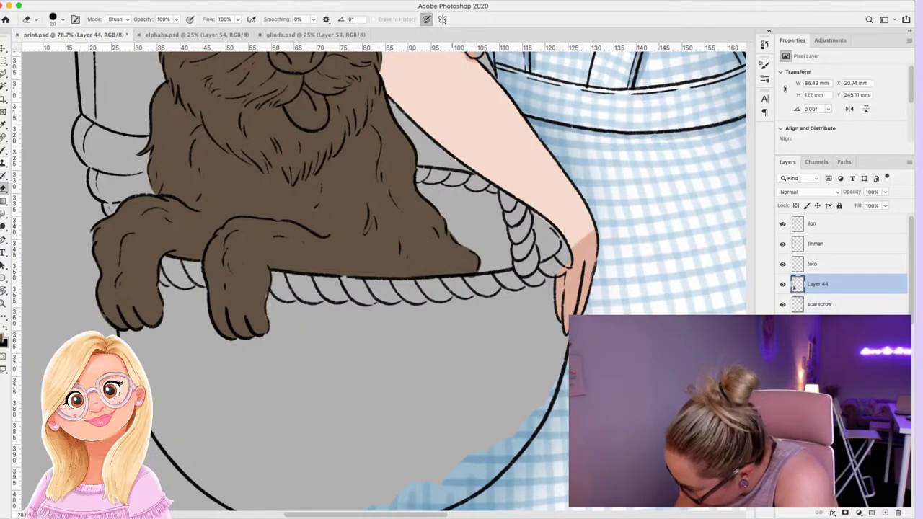
{"action": "left_click_drag", "start_coordinate": [481, 264], "coordinate": [481, 274]}
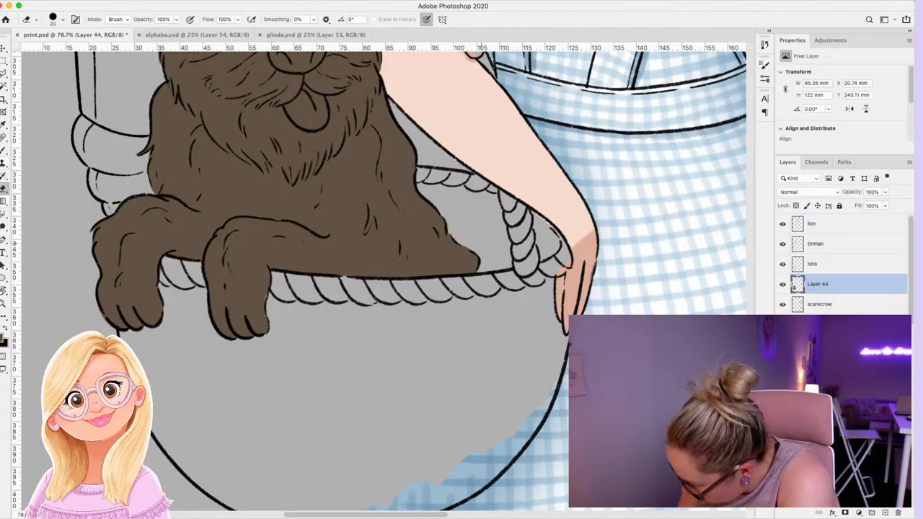
Add a new layer above the dog's fur colour and prepare a beige brush for colouring the basket.
{"action": "key", "text": "z"}
{"action": "key", "text": "ctrl+0"}
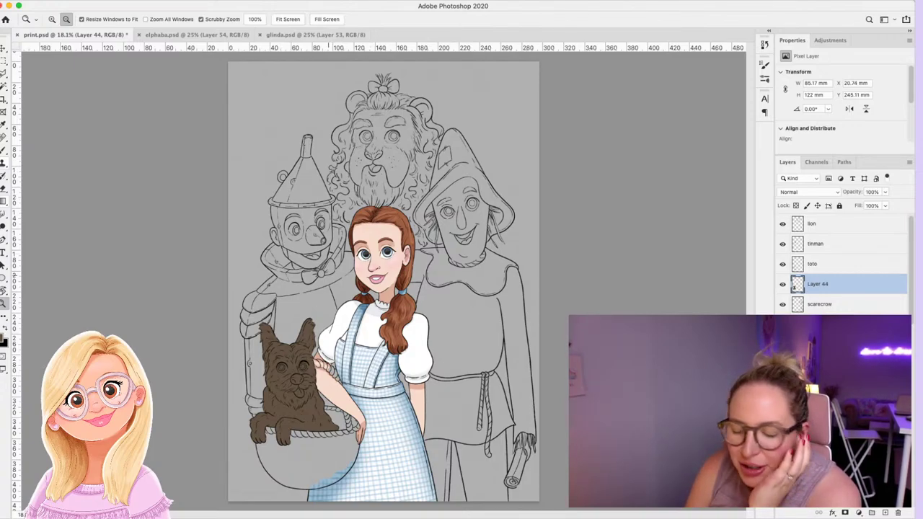
{"action": "left_click_drag", "start_coordinate": [321, 474], "coordinate": [390, 474]}
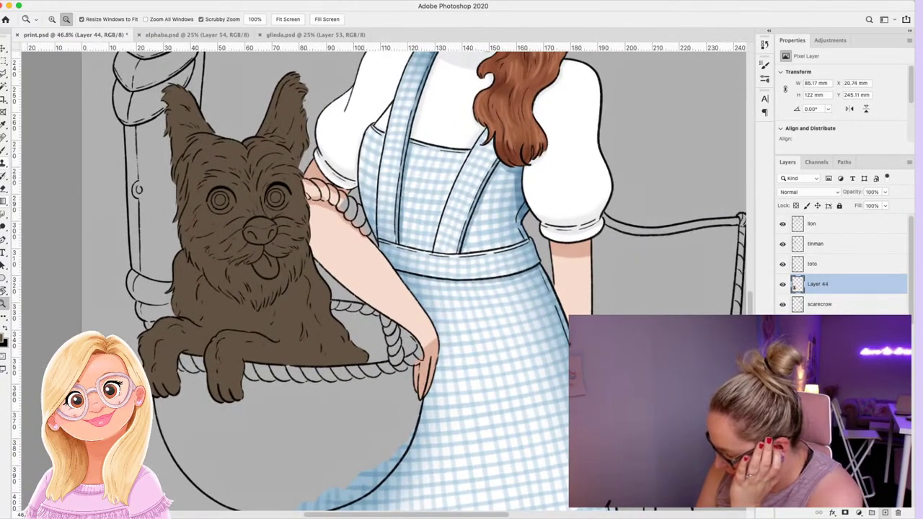
{"action": "left_click", "coordinate": [886, 513]}
{"action": "key", "text": "i"}
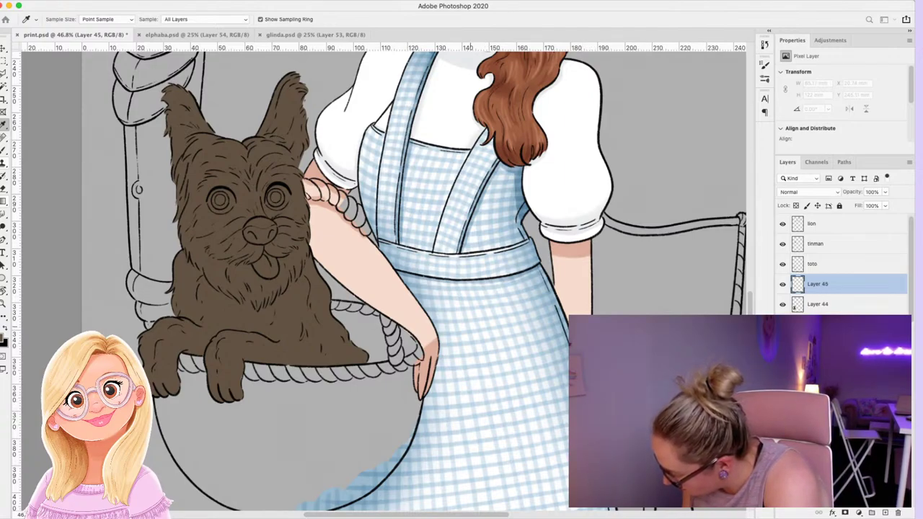
{"action": "key", "text": "z"}
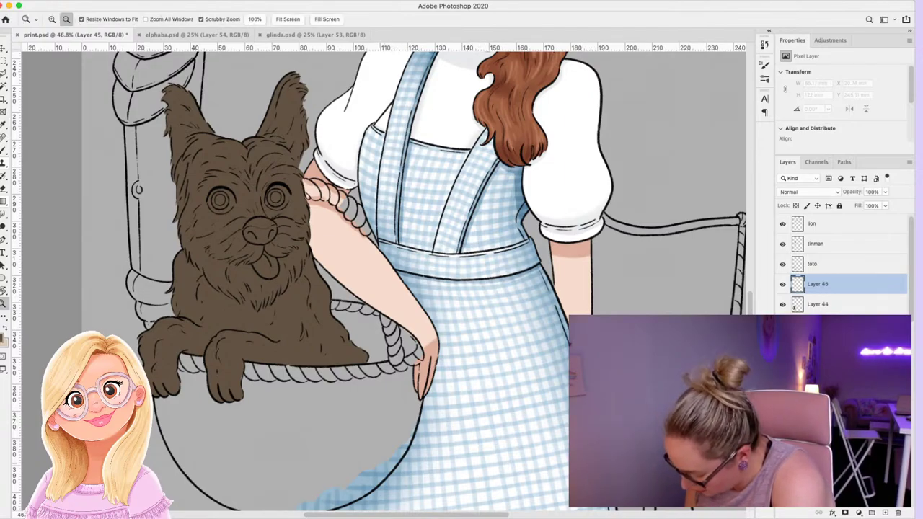
{"action": "left_click_drag", "start_coordinate": [374, 479], "coordinate": [462, 479]}
{"action": "left_click_drag", "start_coordinate": [362, 396], "coordinate": [310, 396]}
{"action": "key", "text": "b"}
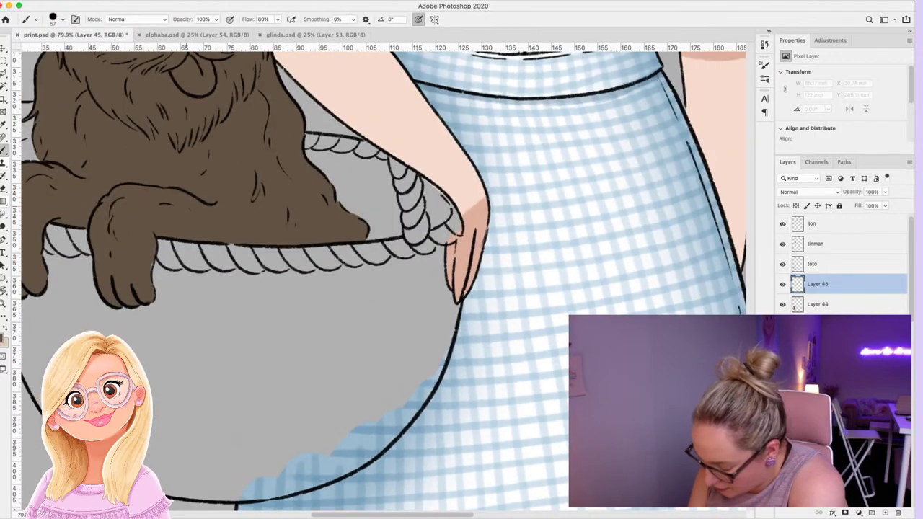
Paint the rope rim and the main front area of the basket flat beige, up to the outline against the dress.
{"action": "left_click_drag", "start_coordinate": [229, 270], "coordinate": [369, 264]}
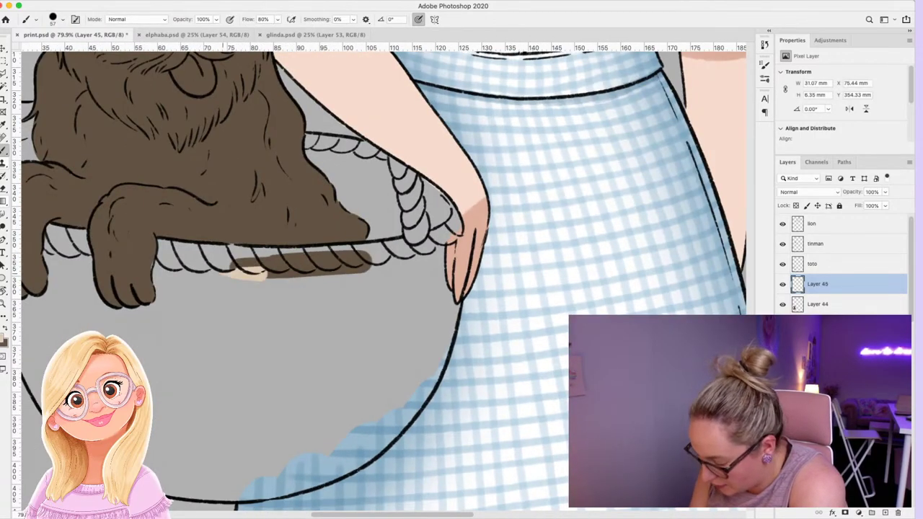
{"action": "mouse_move", "coordinate": [259, 273]}
{"action": "left_mouse_down"}
{"action": "mouse_move", "coordinate": [226, 271]}
{"action": "mouse_move", "coordinate": [255, 259]}
{"action": "mouse_move", "coordinate": [399, 248]}
{"action": "mouse_move", "coordinate": [379, 275]}
{"action": "mouse_move", "coordinate": [245, 332]}
{"action": "mouse_move", "coordinate": [162, 302]}
{"action": "mouse_move", "coordinate": [163, 247]}
{"action": "mouse_move", "coordinate": [263, 248]}
{"action": "left_mouse_up"}
{"action": "left_click_drag", "start_coordinate": [182, 264], "coordinate": [195, 262]}
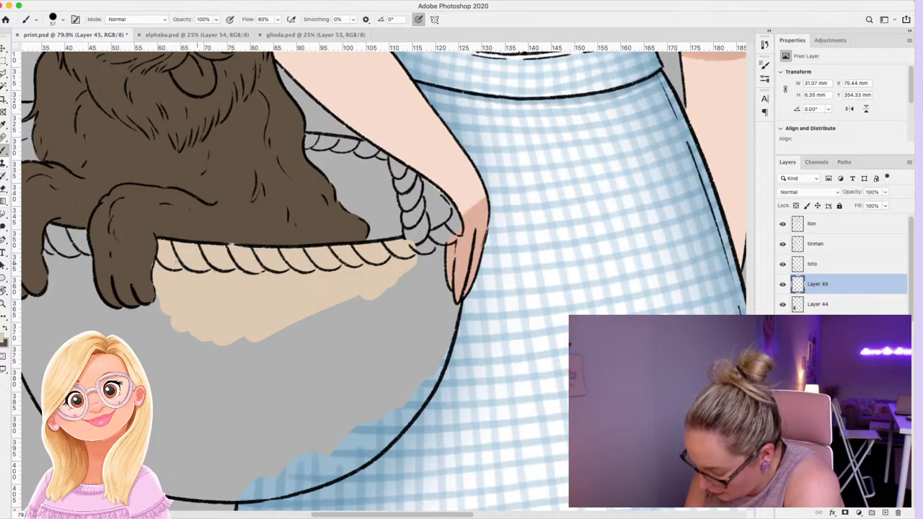
{"action": "mouse_move", "coordinate": [169, 317]}
{"action": "left_mouse_down"}
{"action": "mouse_move", "coordinate": [180, 342]}
{"action": "mouse_move", "coordinate": [288, 389]}
{"action": "mouse_move", "coordinate": [231, 432]}
{"action": "mouse_move", "coordinate": [214, 465]}
{"action": "mouse_move", "coordinate": [288, 479]}
{"action": "mouse_move", "coordinate": [340, 468]}
{"action": "mouse_move", "coordinate": [393, 425]}
{"action": "mouse_move", "coordinate": [444, 336]}
{"action": "left_mouse_up"}
{"action": "mouse_move", "coordinate": [374, 281]}
{"action": "left_mouse_down"}
{"action": "mouse_move", "coordinate": [342, 331]}
{"action": "mouse_move", "coordinate": [376, 360]}
{"action": "mouse_move", "coordinate": [420, 353]}
{"action": "left_mouse_up"}
Paint the basket's front flat beige down to its lower curve, filling the gaps beside Dorothy's hand.
{"action": "mouse_move", "coordinate": [345, 177]}
{"action": "left_mouse_down"}
{"action": "mouse_move", "coordinate": [355, 203]}
{"action": "mouse_move", "coordinate": [339, 189]}
{"action": "mouse_move", "coordinate": [388, 232]}
{"action": "mouse_move", "coordinate": [409, 232]}
{"action": "mouse_move", "coordinate": [437, 205]}
{"action": "mouse_move", "coordinate": [431, 193]}
{"action": "mouse_move", "coordinate": [448, 225]}
{"action": "left_mouse_up"}
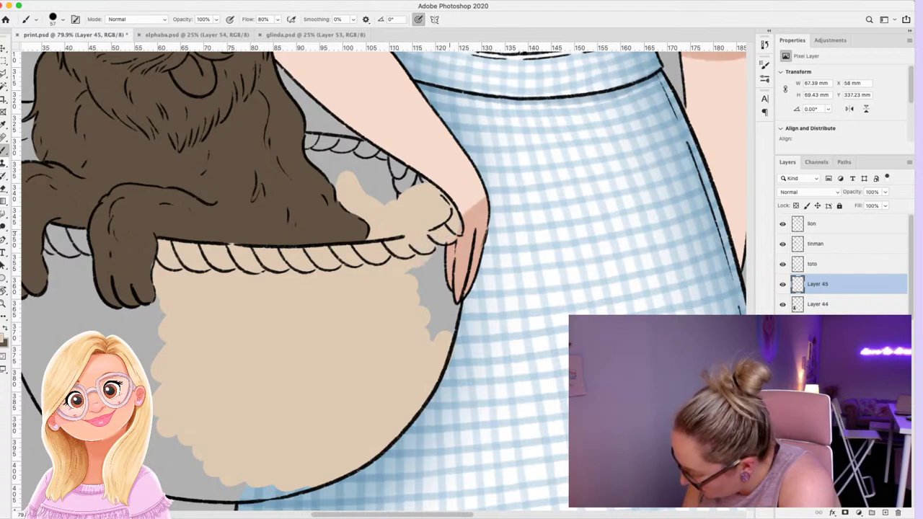
{"action": "left_click_drag", "start_coordinate": [437, 249], "coordinate": [442, 308]}
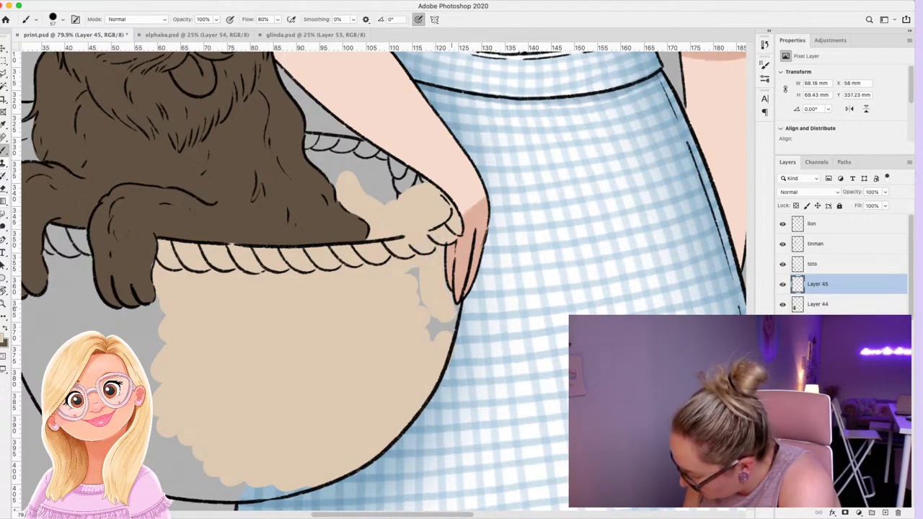
{"action": "left_click_drag", "start_coordinate": [452, 335], "coordinate": [416, 277]}
Fill the basket's inner wall and back rope rim with beige between Toto's back and Dorothy's forearm.
{"action": "mouse_move", "coordinate": [303, 143]}
{"action": "left_mouse_down"}
{"action": "mouse_move", "coordinate": [347, 179]}
{"action": "mouse_move", "coordinate": [329, 188]}
{"action": "left_mouse_up"}
{"action": "key", "text": "e"}
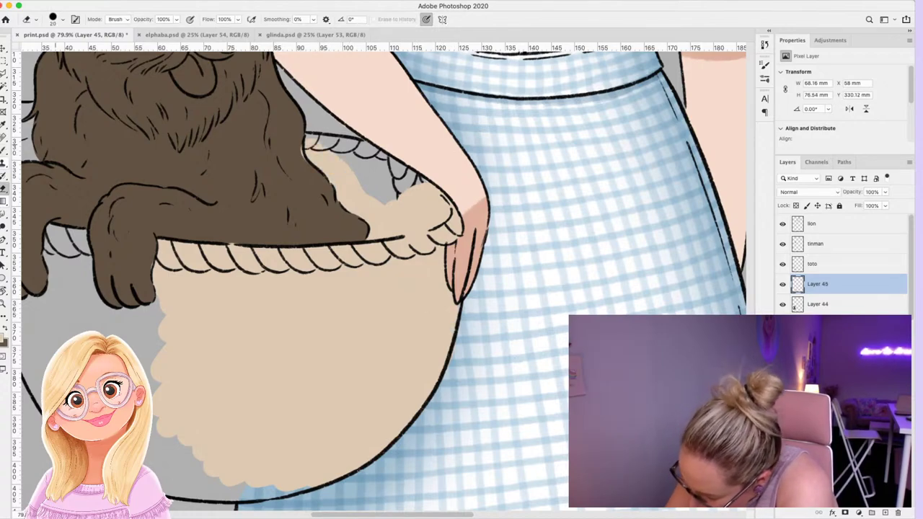
{"action": "key", "text": "b"}
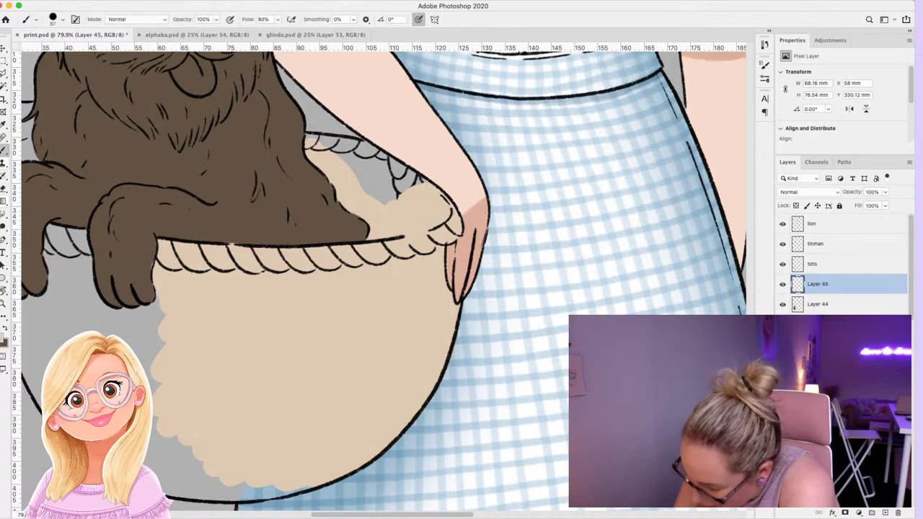
{"action": "mouse_move", "coordinate": [310, 142]}
{"action": "left_mouse_down"}
{"action": "mouse_move", "coordinate": [374, 154]}
{"action": "mouse_move", "coordinate": [350, 161]}
{"action": "mouse_move", "coordinate": [376, 193]}
{"action": "mouse_move", "coordinate": [420, 170]}
{"action": "left_mouse_up"}
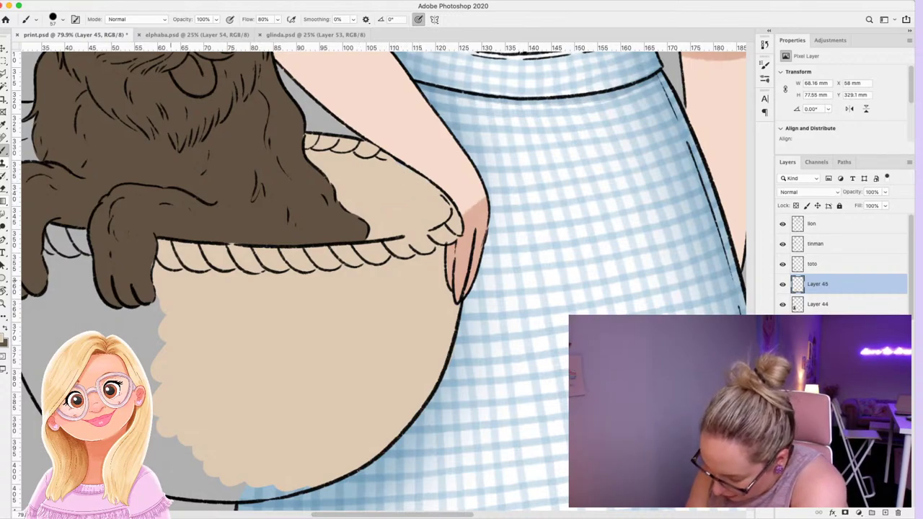
Fill the rest of the basket flat beige, from the rim around Toto's paws down to the bottom outline.
{"action": "mouse_move", "coordinate": [55, 244]}
{"action": "left_mouse_down"}
{"action": "mouse_move", "coordinate": [54, 265]}
{"action": "mouse_move", "coordinate": [54, 236]}
{"action": "mouse_move", "coordinate": [81, 241]}
{"action": "mouse_move", "coordinate": [72, 302]}
{"action": "mouse_move", "coordinate": [56, 285]}
{"action": "mouse_move", "coordinate": [65, 328]}
{"action": "mouse_move", "coordinate": [108, 302]}
{"action": "mouse_move", "coordinate": [119, 330]}
{"action": "mouse_move", "coordinate": [124, 317]}
{"action": "mouse_move", "coordinate": [150, 323]}
{"action": "mouse_move", "coordinate": [157, 310]}
{"action": "left_mouse_up"}
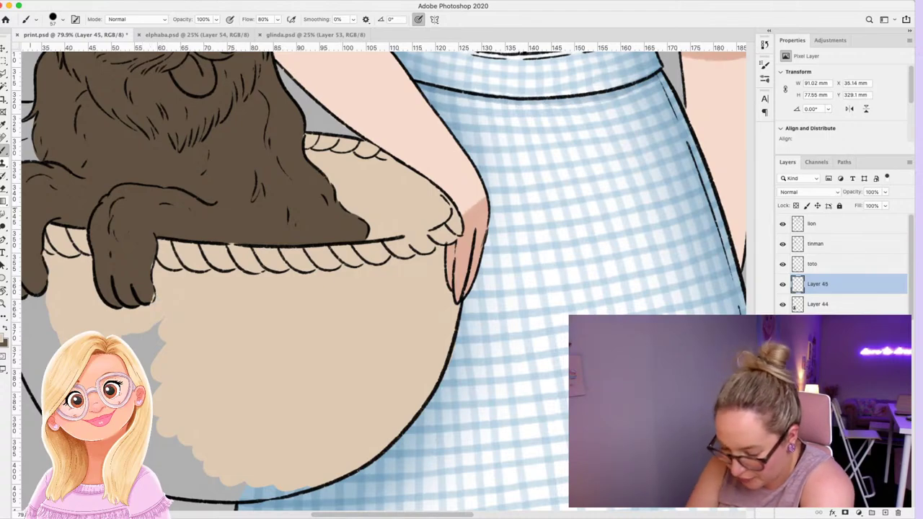
{"action": "key", "text": "e"}
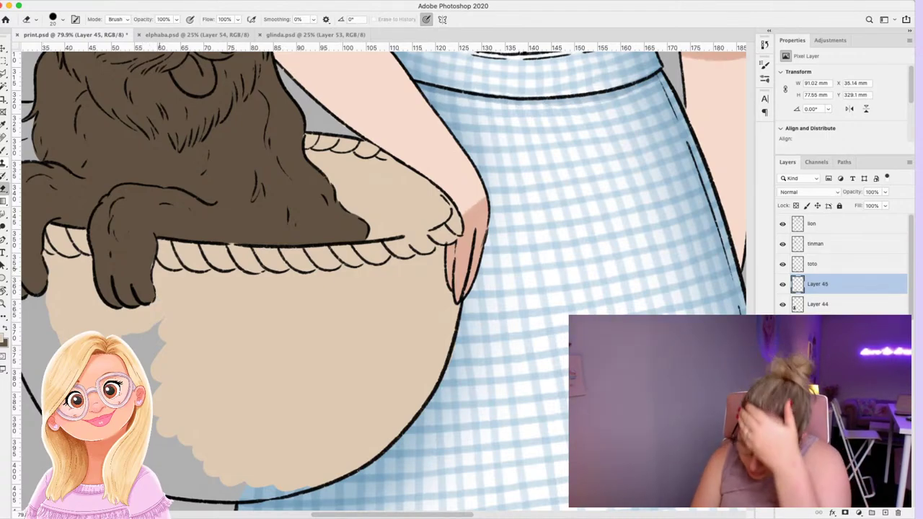
{"action": "key", "text": "b"}
{"action": "key", "text": "z"}
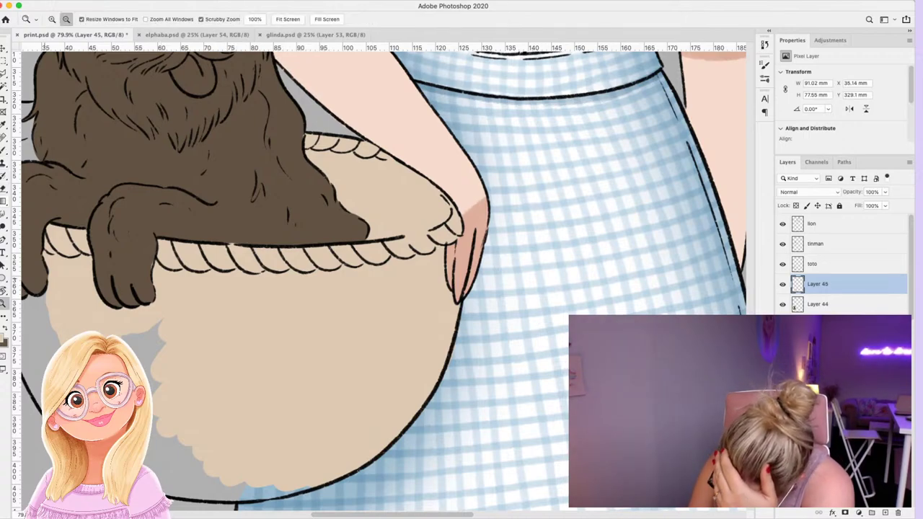
{"action": "mouse_move", "coordinate": [214, 247]}
{"action": "left_mouse_down"}
{"action": "mouse_move", "coordinate": [181, 275]}
{"action": "mouse_move", "coordinate": [196, 274]}
{"action": "left_mouse_up"}
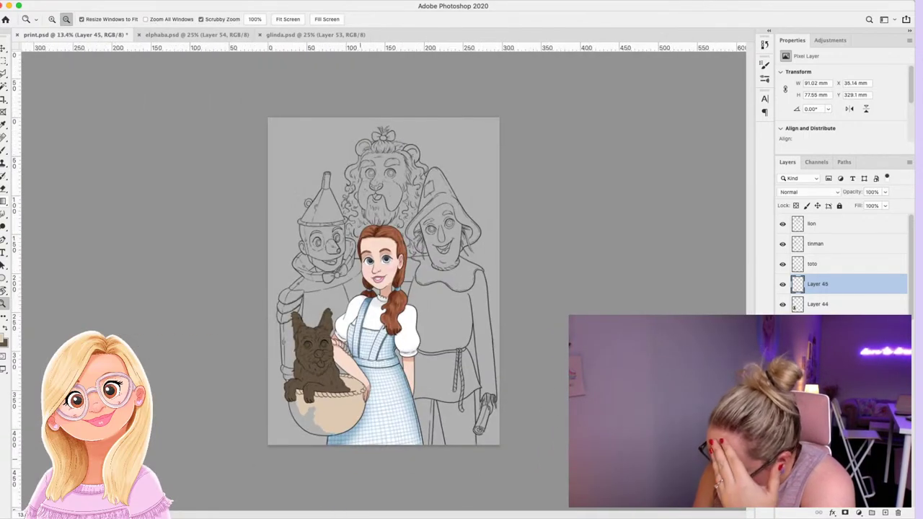
{"action": "left_click_drag", "start_coordinate": [362, 439], "coordinate": [396, 439]}
{"action": "key", "text": "b"}
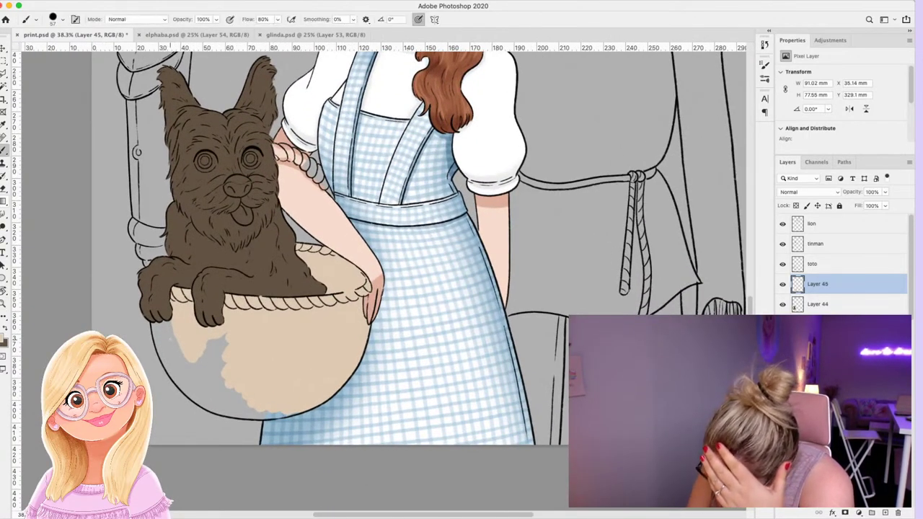
{"action": "mouse_move", "coordinate": [173, 334]}
{"action": "left_mouse_down"}
{"action": "mouse_move", "coordinate": [189, 378]}
{"action": "mouse_move", "coordinate": [165, 355]}
{"action": "mouse_move", "coordinate": [186, 387]}
{"action": "mouse_move", "coordinate": [234, 411]}
{"action": "mouse_move", "coordinate": [211, 359]}
{"action": "mouse_move", "coordinate": [223, 344]}
{"action": "left_mouse_up"}
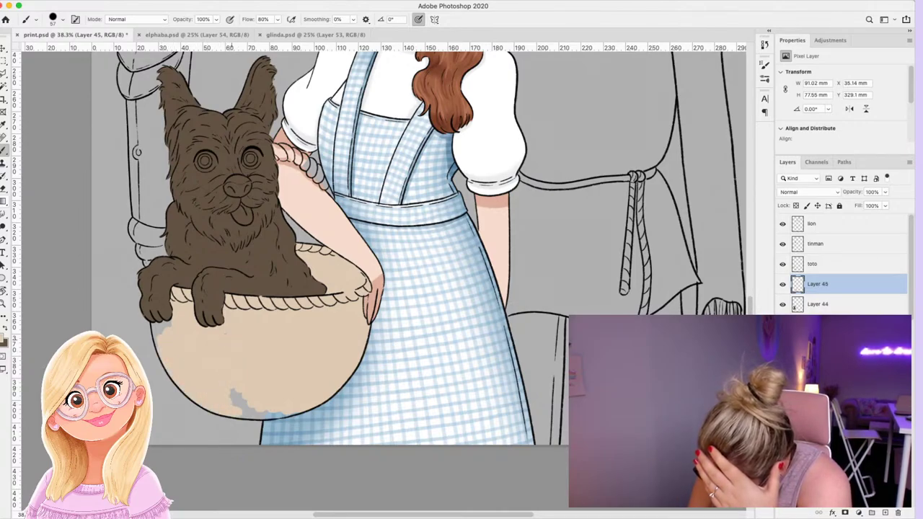
{"action": "mouse_move", "coordinate": [234, 390]}
{"action": "left_mouse_down"}
{"action": "mouse_move", "coordinate": [269, 393]}
{"action": "mouse_move", "coordinate": [249, 417]}
{"action": "mouse_move", "coordinate": [277, 417]}
{"action": "left_mouse_up"}
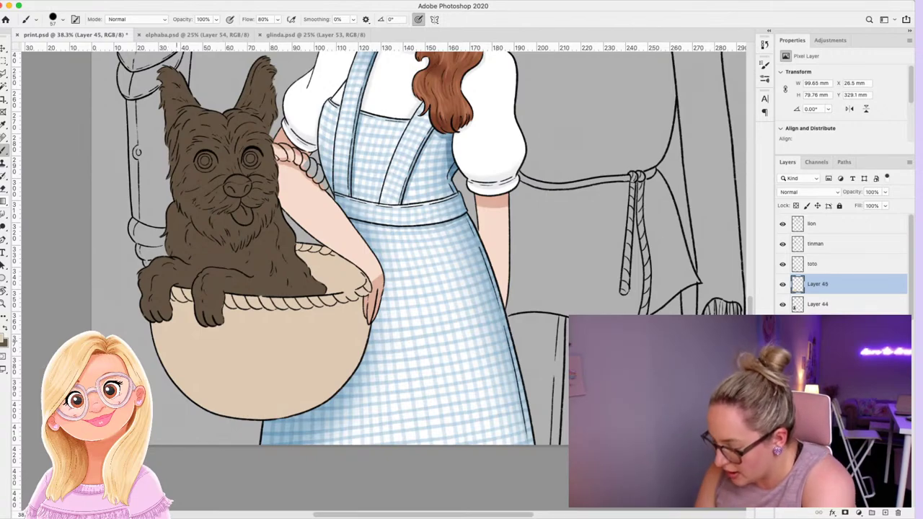
Move the dorothy layer up the stack so it sits above Layer 45 and directly below the toto layer.
{"action": "key", "text": "z"}
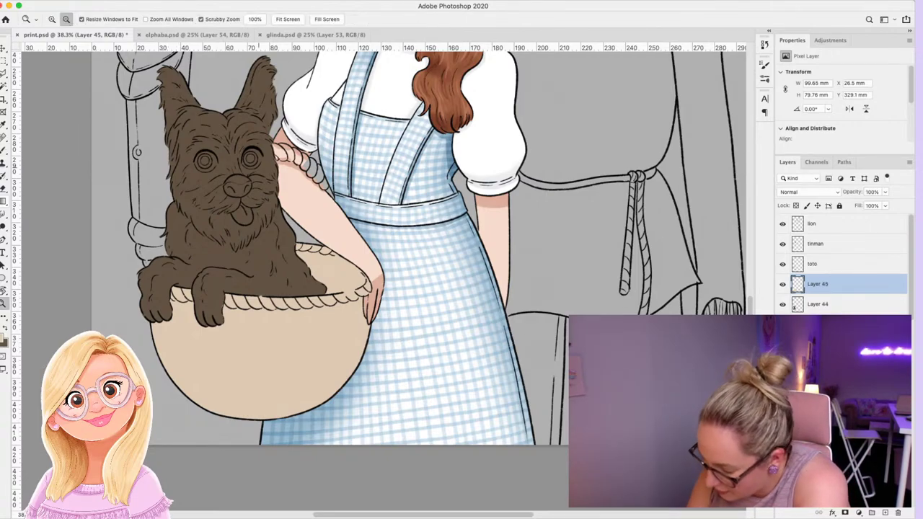
{"action": "left_click_drag", "start_coordinate": [345, 149], "coordinate": [364, 148]}
{"action": "key", "text": "super+0"}
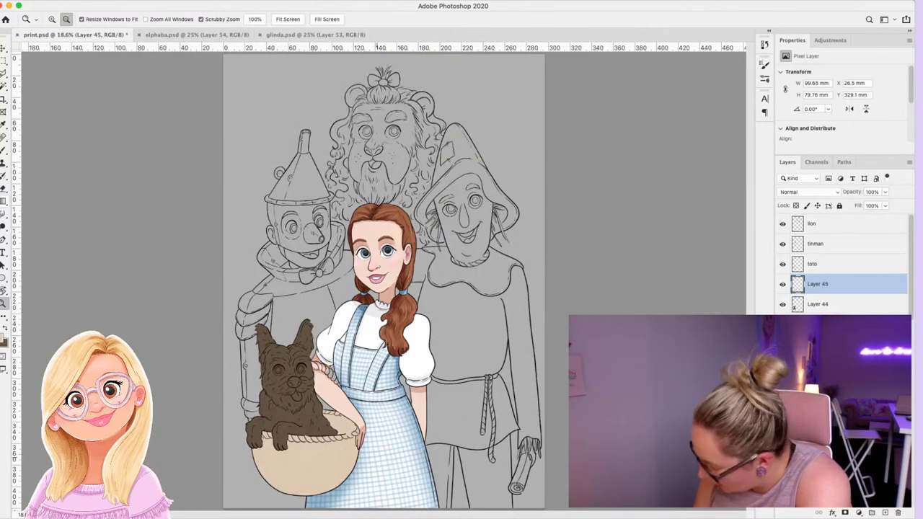
{"action": "left_click_drag", "start_coordinate": [376, 458], "coordinate": [388, 458]}
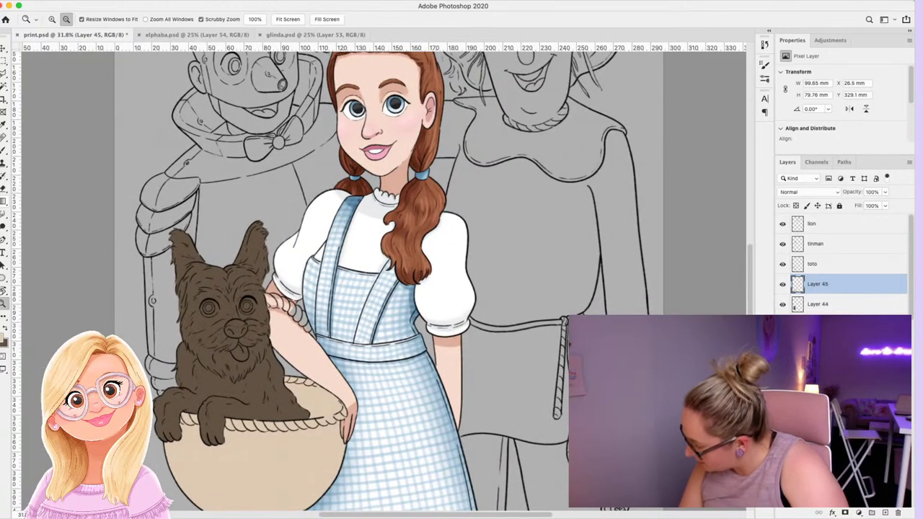
{"action": "left_click", "coordinate": [813, 264]}
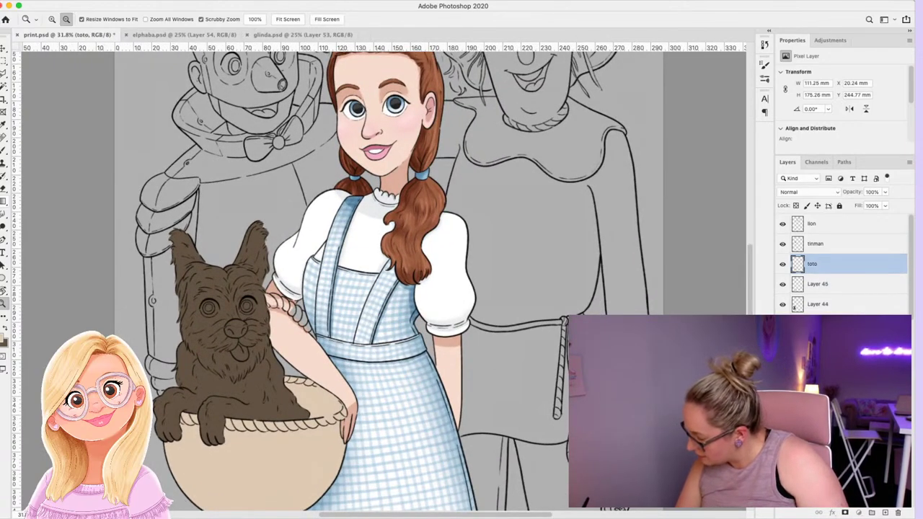
{"action": "left_click", "coordinate": [815, 324]}
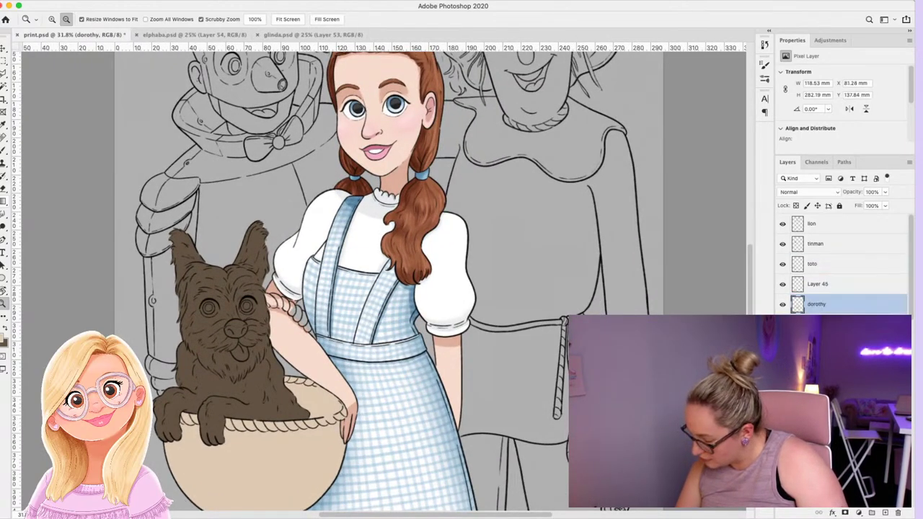
{"action": "key", "text": "super+bracketright"}
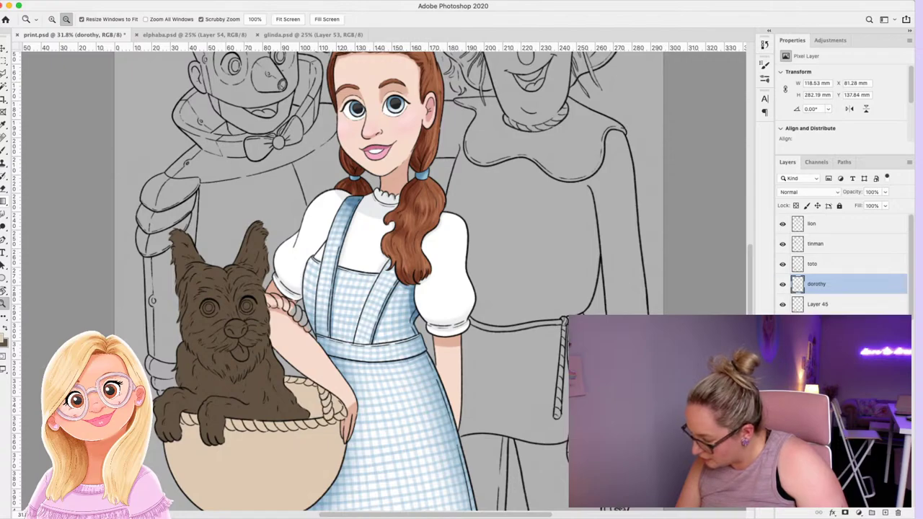
Paint the rope handle looped over Dorothy's arm flat beige on Layer 45, and save the document.
{"action": "left_click", "coordinate": [818, 304]}
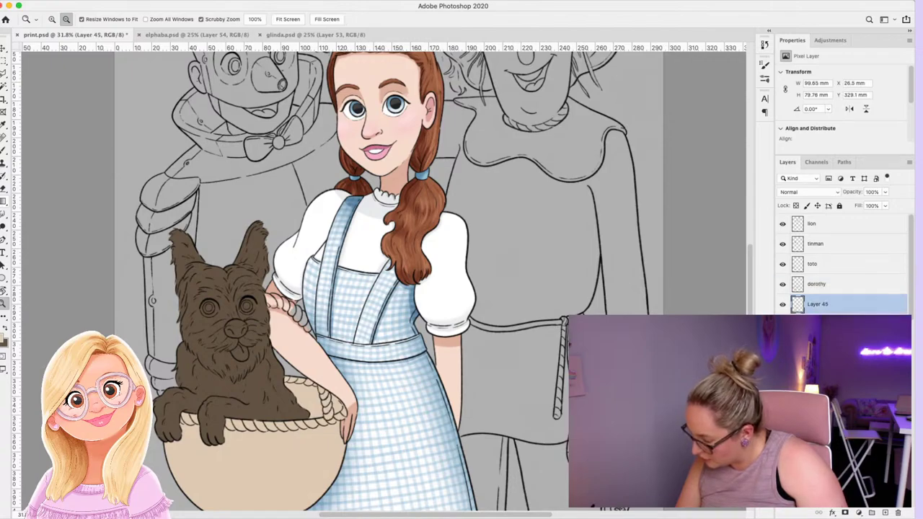
{"action": "left_click_drag", "start_coordinate": [304, 324], "coordinate": [393, 324]}
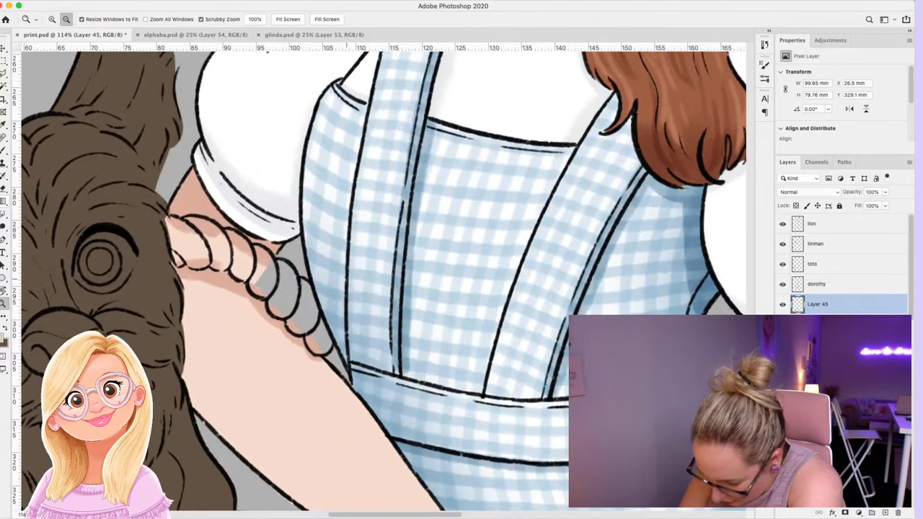
{"action": "left_click_drag", "start_coordinate": [182, 230], "coordinate": [186, 246]}
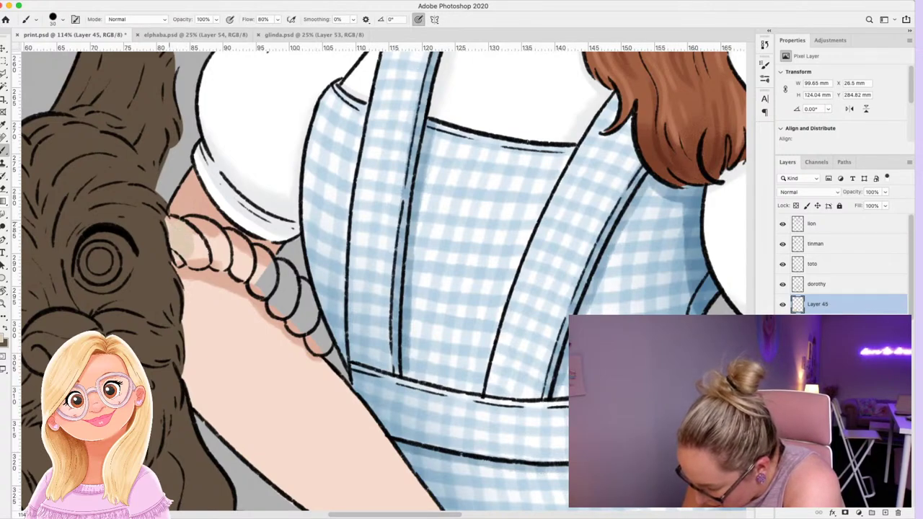
{"action": "mouse_move", "coordinate": [186, 244]}
{"action": "left_mouse_down"}
{"action": "mouse_move", "coordinate": [219, 234]}
{"action": "mouse_move", "coordinate": [200, 244]}
{"action": "mouse_move", "coordinate": [198, 262]}
{"action": "mouse_move", "coordinate": [238, 249]}
{"action": "mouse_move", "coordinate": [268, 288]}
{"action": "mouse_move", "coordinate": [264, 252]}
{"action": "mouse_move", "coordinate": [289, 288]}
{"action": "mouse_move", "coordinate": [278, 310]}
{"action": "mouse_move", "coordinate": [302, 310]}
{"action": "mouse_move", "coordinate": [306, 288]}
{"action": "left_mouse_up"}
{"action": "mouse_move", "coordinate": [312, 339]}
{"action": "left_mouse_down"}
{"action": "mouse_move", "coordinate": [321, 347]}
{"action": "mouse_move", "coordinate": [326, 330]}
{"action": "mouse_move", "coordinate": [334, 364]}
{"action": "mouse_move", "coordinate": [337, 352]}
{"action": "left_mouse_up"}
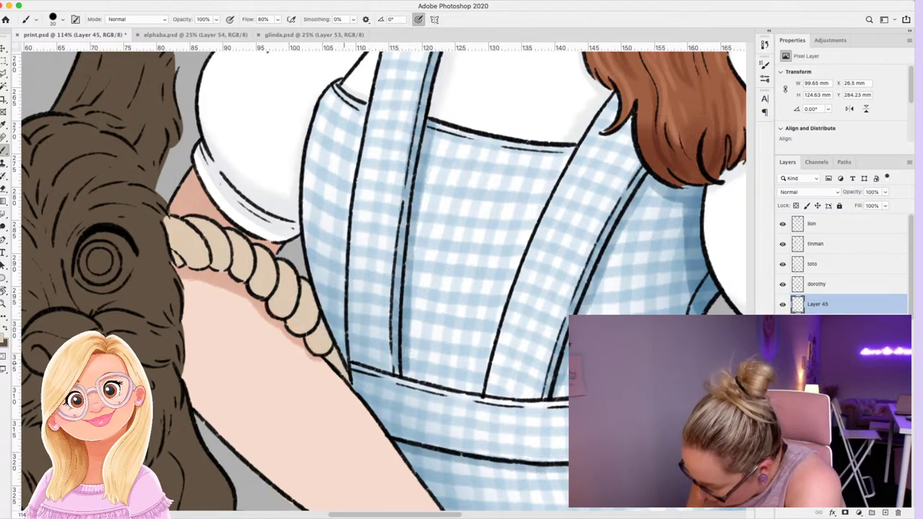
{"action": "key", "text": "z"}
{"action": "left_click_drag", "start_coordinate": [373, 286], "coordinate": [264, 287]}
{"action": "left_click_drag", "start_coordinate": [359, 427], "coordinate": [397, 427]}
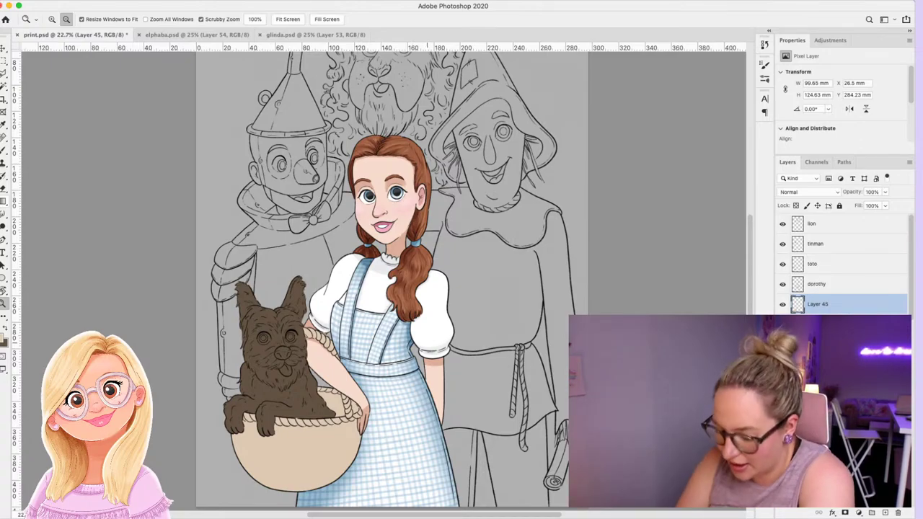
{"action": "key", "text": "super+s"}
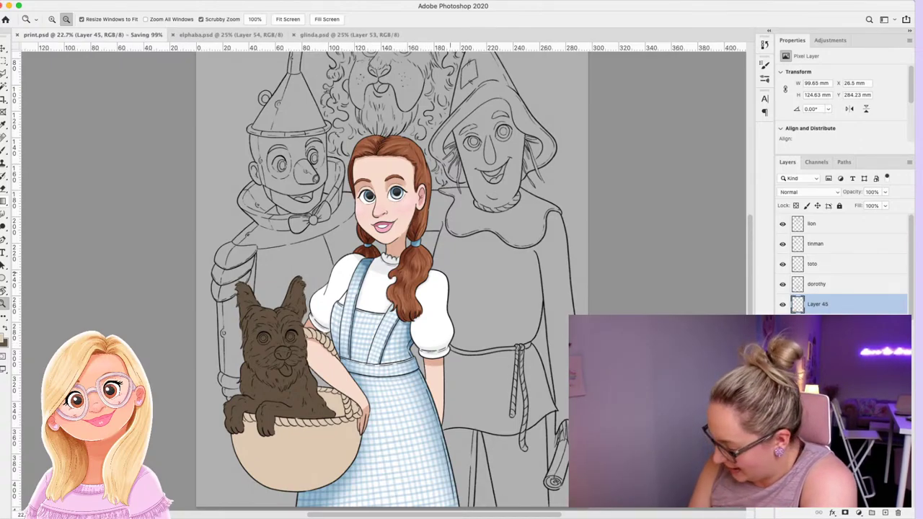
Toggle the visibility of a layer further down the stack and save the document again.
{"action": "left_click_drag", "start_coordinate": [428, 353], "coordinate": [367, 353]}
{"action": "left_click_drag", "start_coordinate": [461, 350], "coordinate": [493, 341]}
{"action": "scroll", "coordinate": [844, 260], "scroll_direction": "down", "scroll_amount": 5}
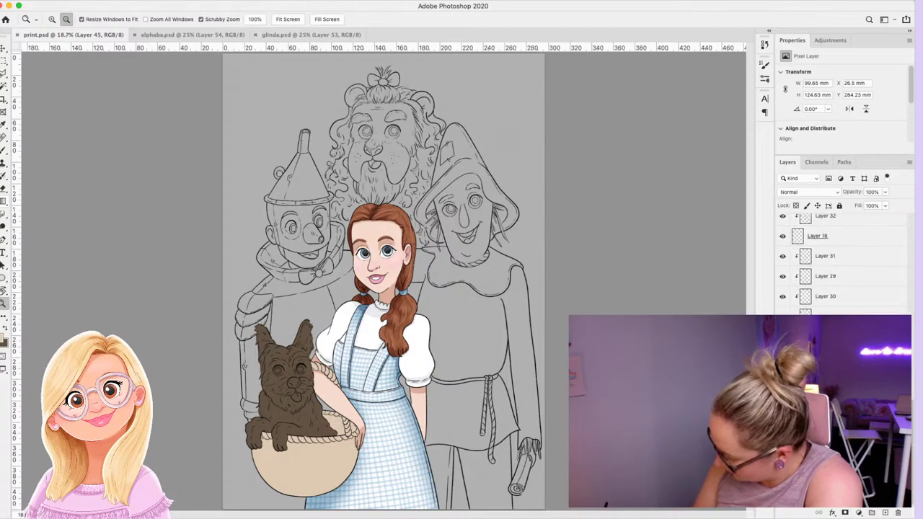
{"action": "left_click", "coordinate": [782, 479]}
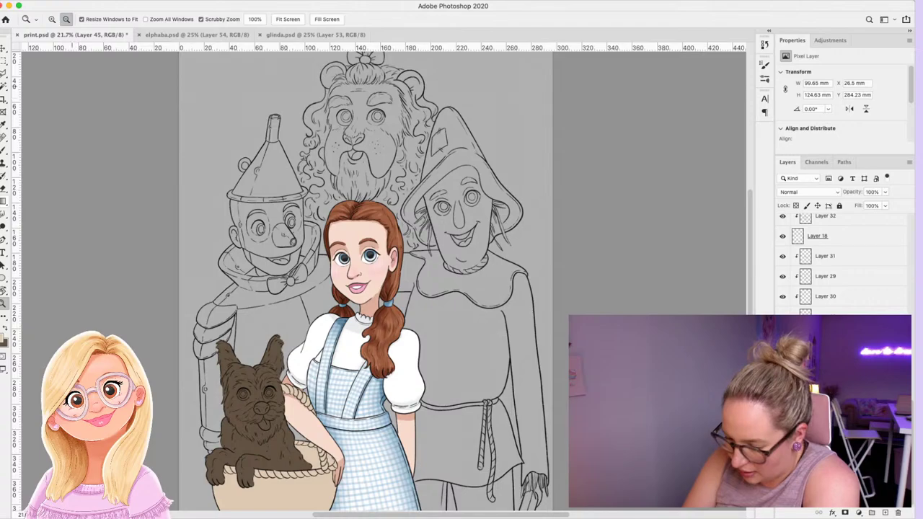
{"action": "key", "text": "super+s"}
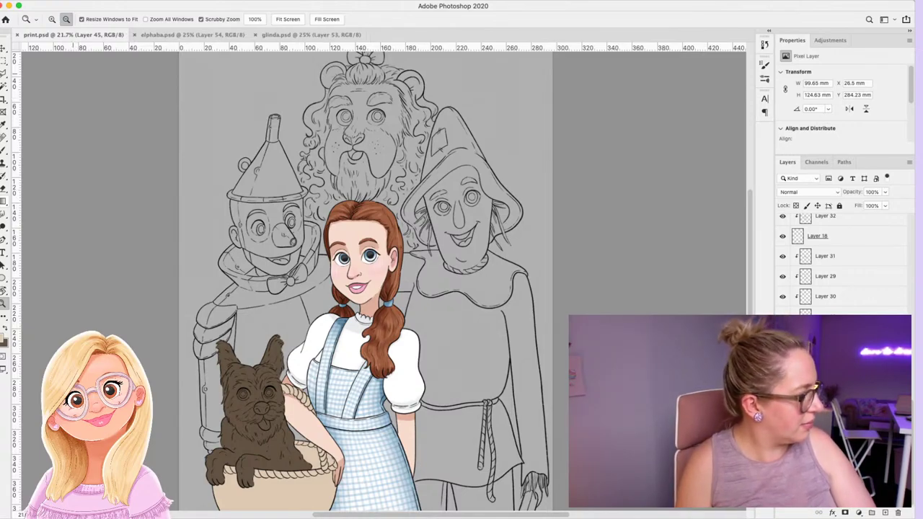